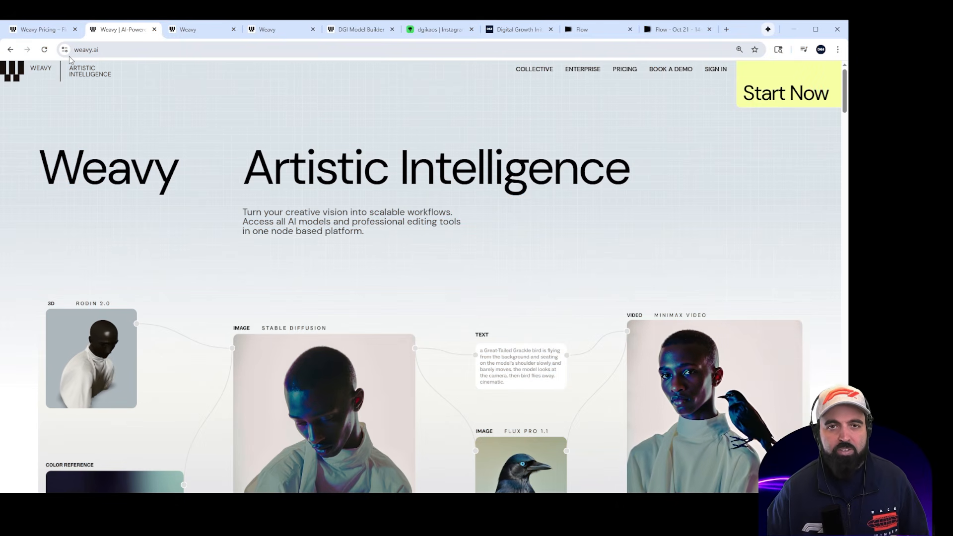
# Step: Open the Weavy pricing page and examine the monthly price, credits and features of each plan
pyautogui.click(35, 34)
pyautogui.scroll(-2, 261, 149)
pyautogui.scroll(2, 451, 195)
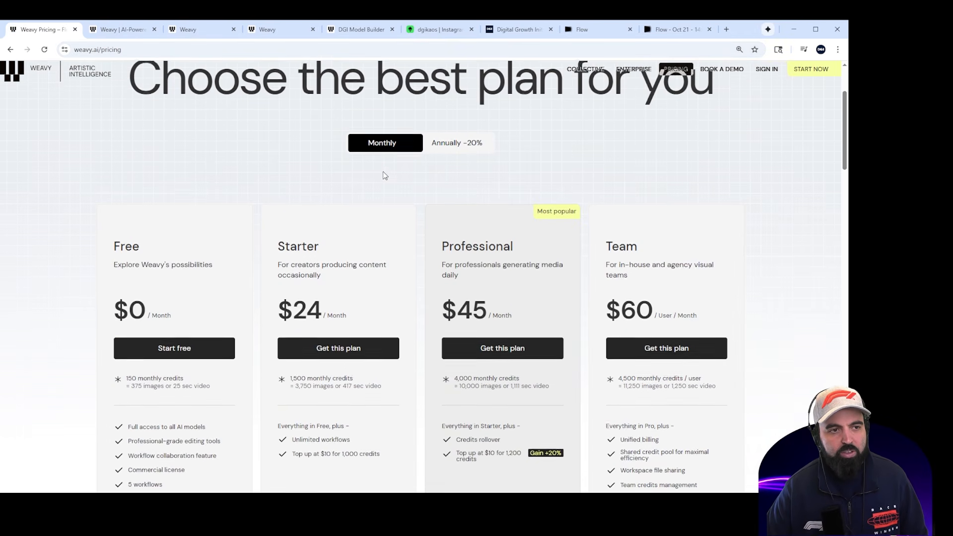
pyautogui.scroll(-1, 180, 333)
pyautogui.scroll(-2, 179, 333)
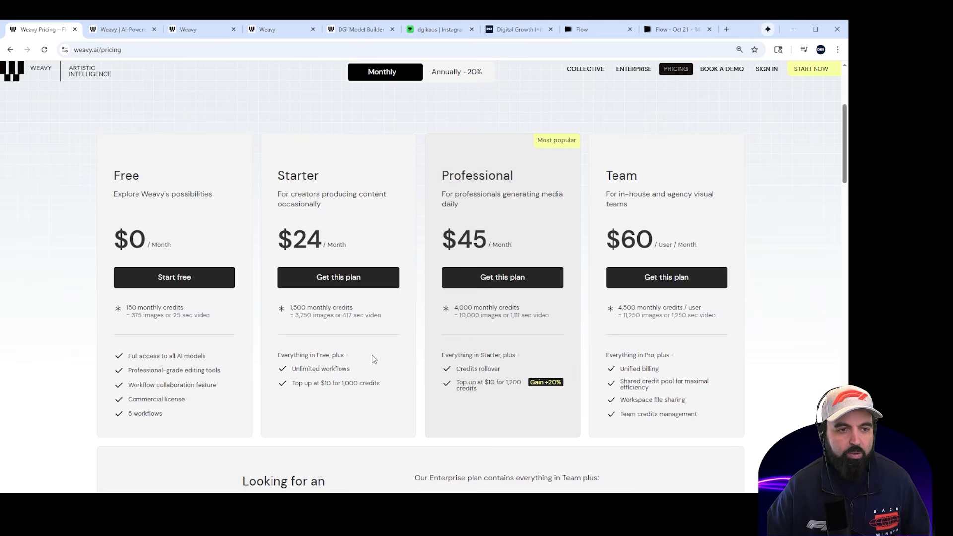
pyautogui.scroll(1, 509, 170)
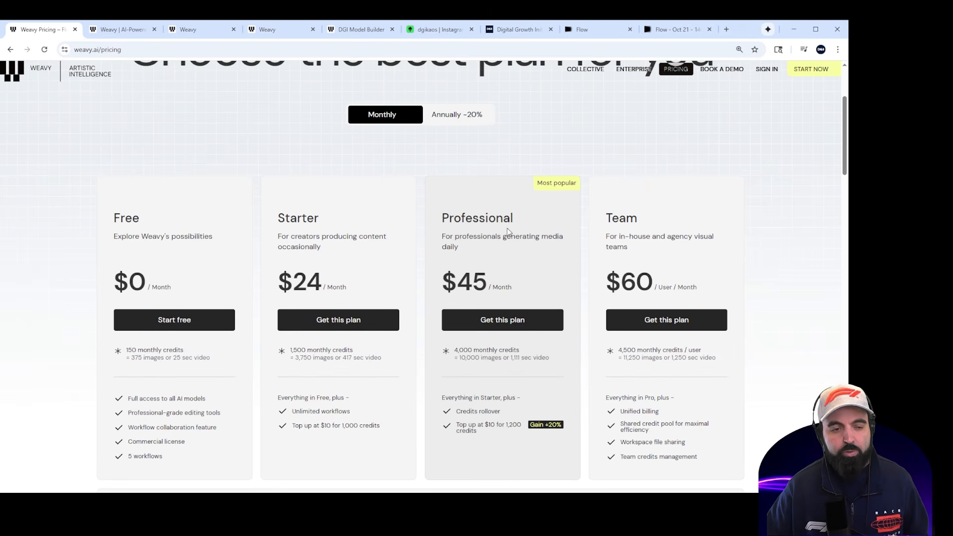
pyautogui.scroll(-2, 508, 231)
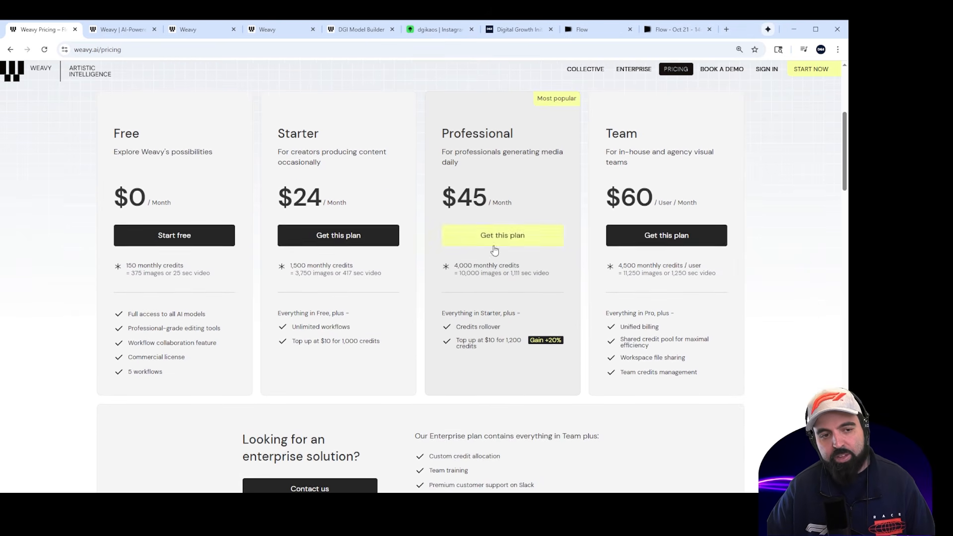
# Step: Compare the image and video allowances of the Professional and Starter plans, and switch the prices to annual billing
pyautogui.moveTo(461, 273); pyautogui.dragTo(502, 275)
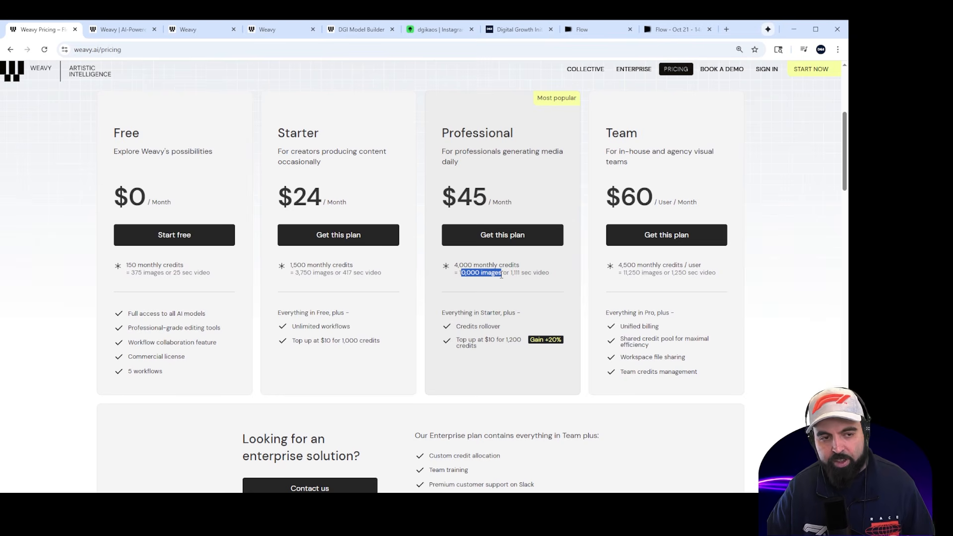
pyautogui.moveTo(294, 273); pyautogui.dragTo(317, 272)
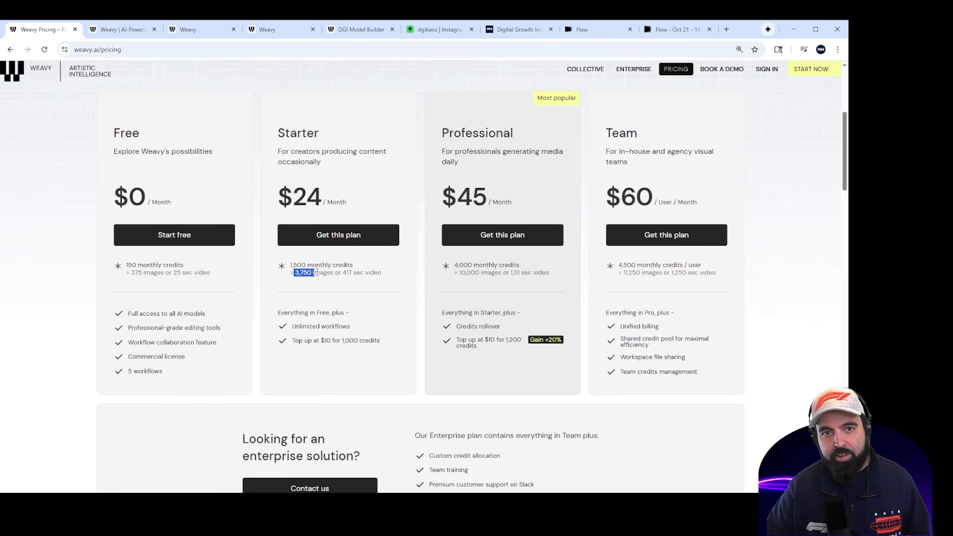
pyautogui.click(312, 282)
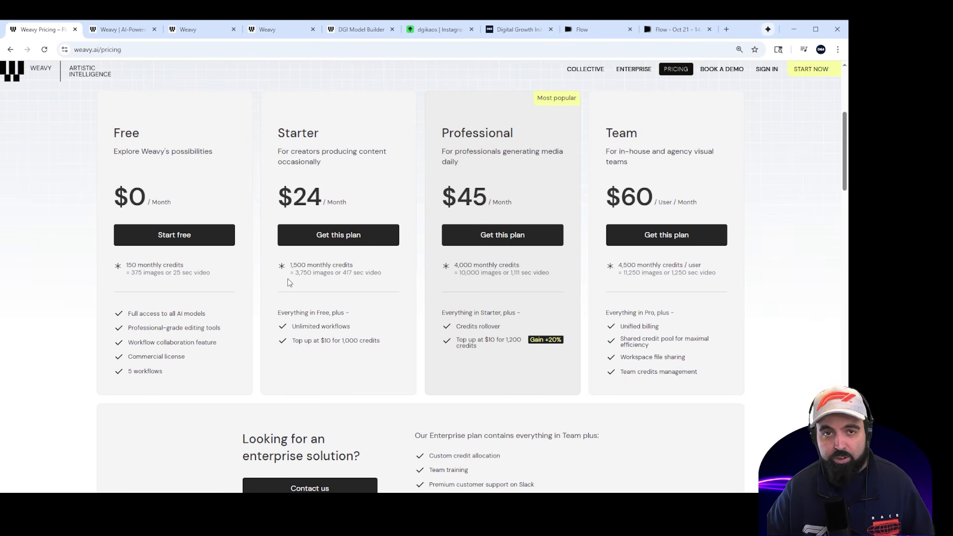
pyautogui.moveTo(287, 280); pyautogui.dragTo(385, 279)
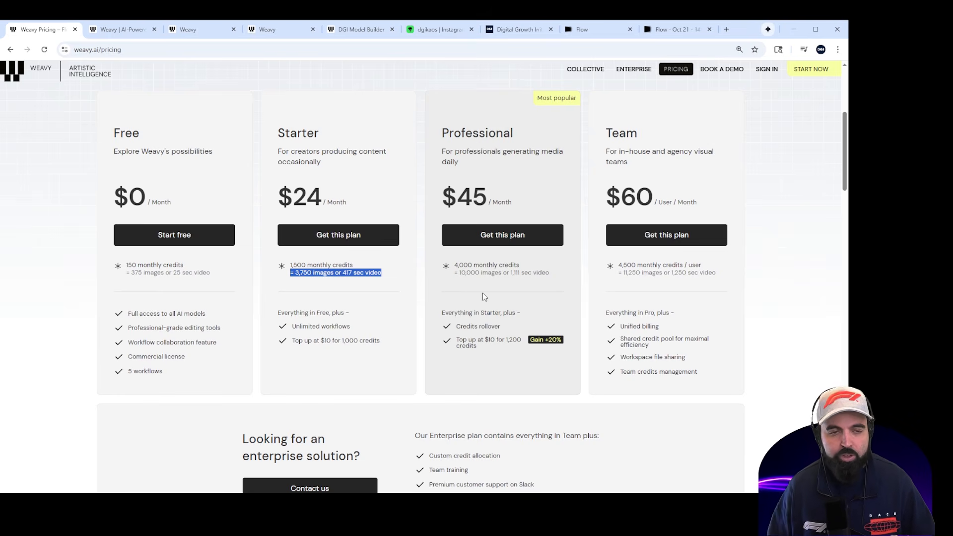
pyautogui.click(416, 290)
pyautogui.scroll(1, 414, 287)
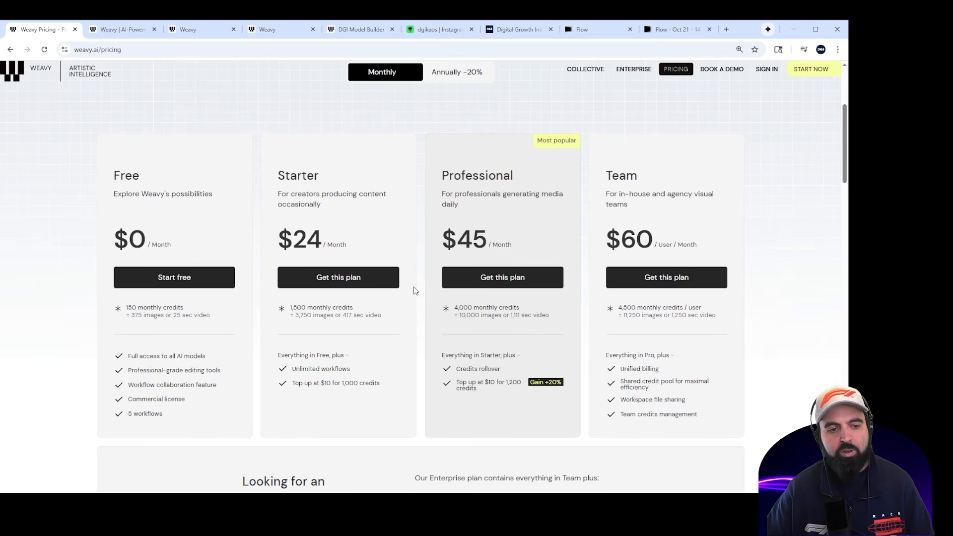
pyautogui.click(457, 72)
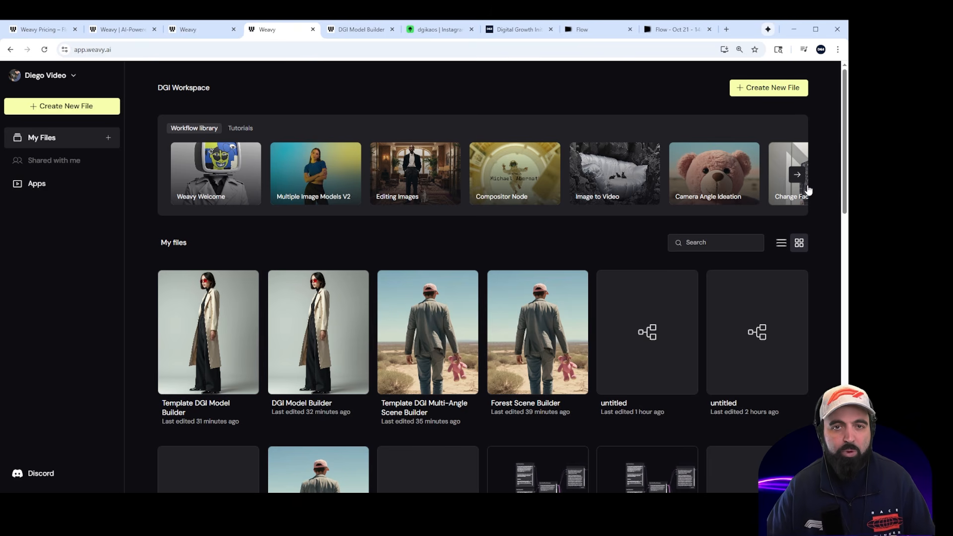
# Step: Look through the workflow library, and create a new blank workflow file with the canvas Hand tool active
pyautogui.click(797, 174)
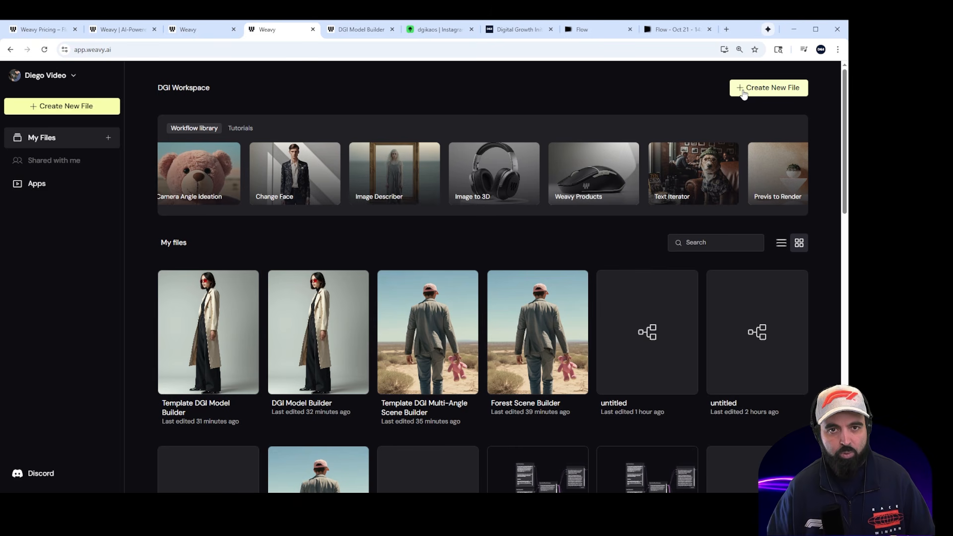
pyautogui.click(787, 92)
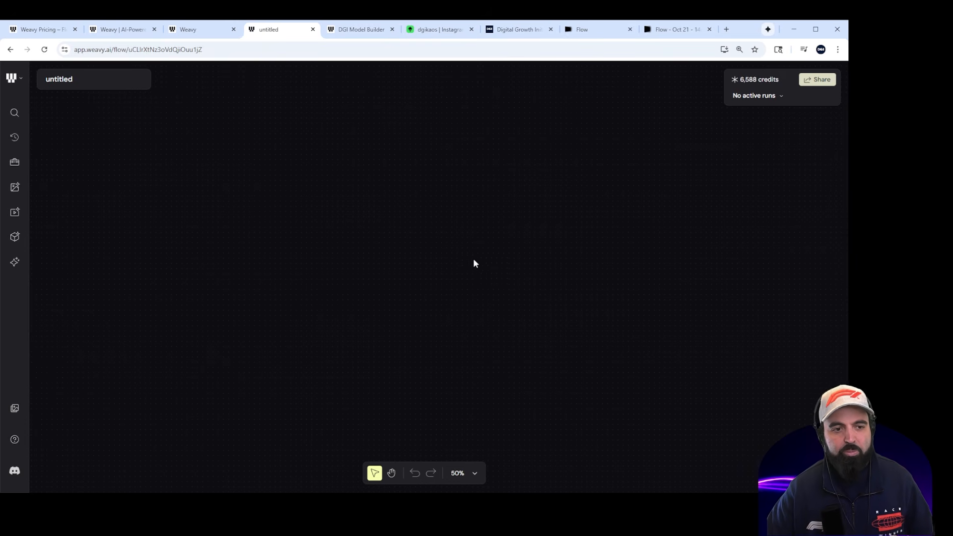
pyautogui.click(391, 473)
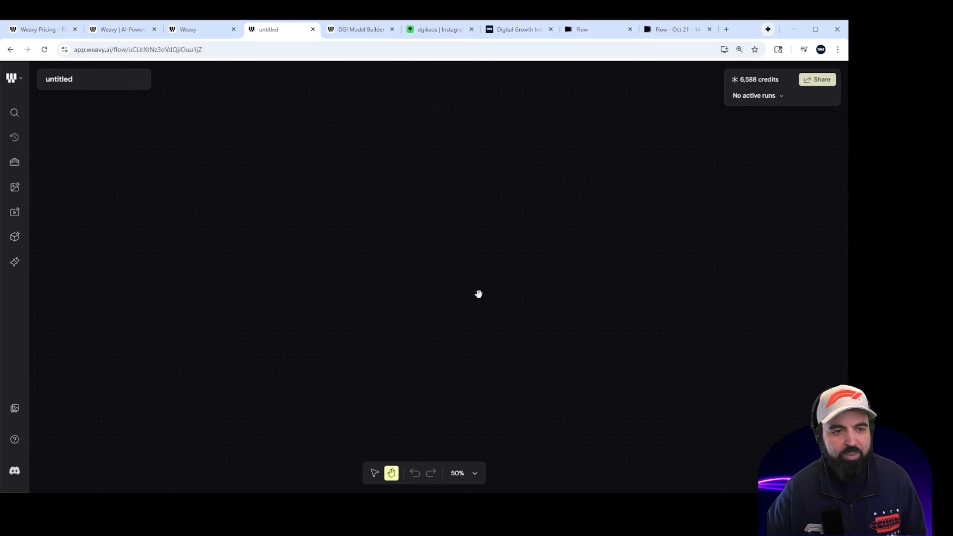
# Step: Add a Nano Banana node from the quick access nodes to the middle of the empty canvas
pyautogui.click(22, 118)
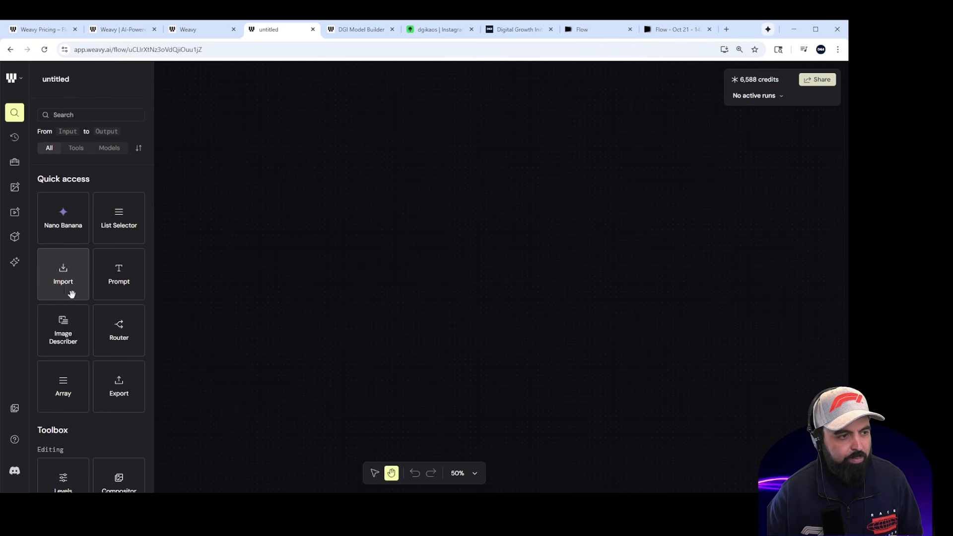
pyautogui.moveTo(59, 227); pyautogui.dragTo(446, 215)
pyautogui.moveTo(432, 368); pyautogui.dragTo(466, 355)
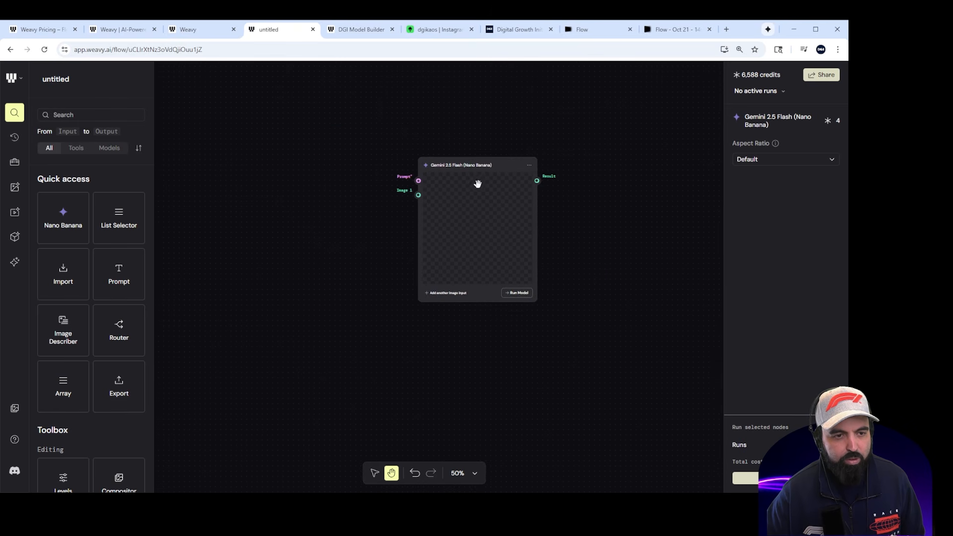
pyautogui.moveTo(489, 163)
pyautogui.mouseDown()
pyautogui.moveTo(436, 277)
pyautogui.moveTo(470, 271)
pyautogui.moveTo(481, 147)
pyautogui.moveTo(493, 199)
pyautogui.moveTo(500, 185)
pyautogui.moveTo(492, 171)
pyautogui.mouseUp()
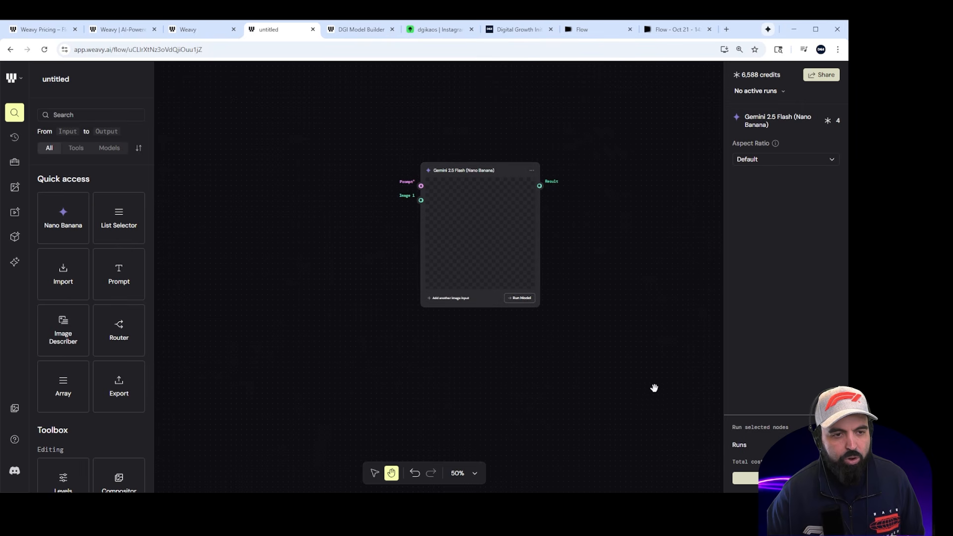
pyautogui.moveTo(653, 387); pyautogui.dragTo(422, 383)
pyautogui.moveTo(620, 338); pyautogui.dragTo(490, 347)
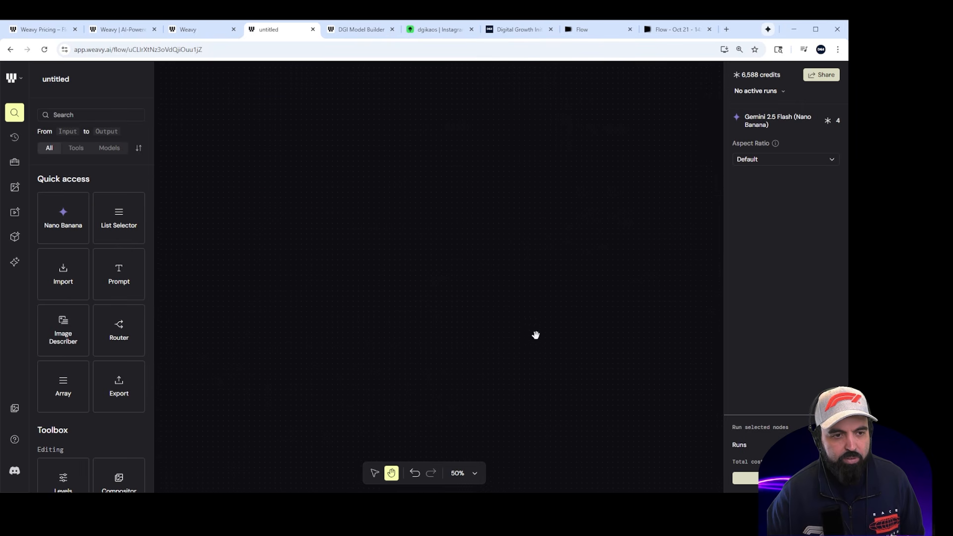
pyautogui.moveTo(292, 359); pyautogui.dragTo(560, 351)
pyautogui.moveTo(323, 405); pyautogui.dragTo(411, 400)
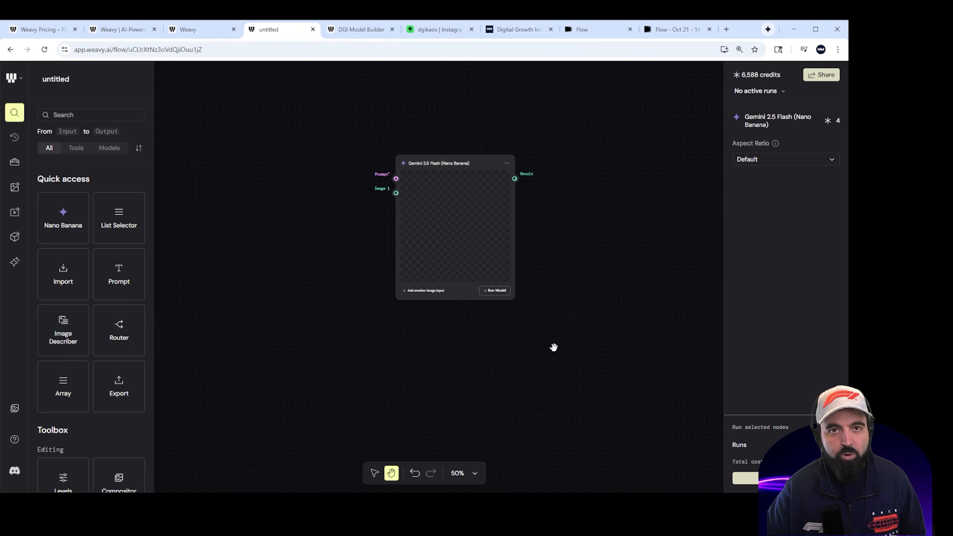
pyautogui.scroll(-3, 554, 347)
pyautogui.scroll(-3, 554, 348)
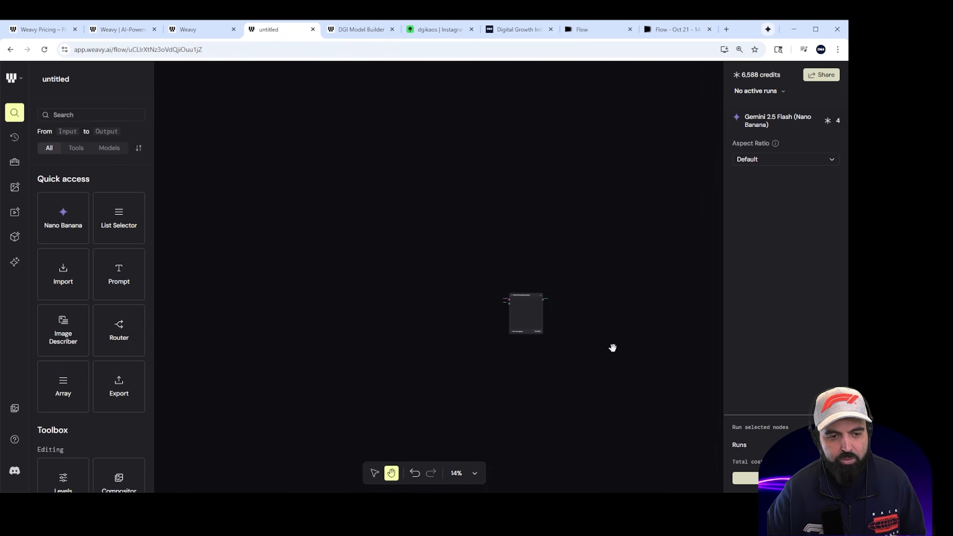
pyautogui.scroll(8, 562, 356)
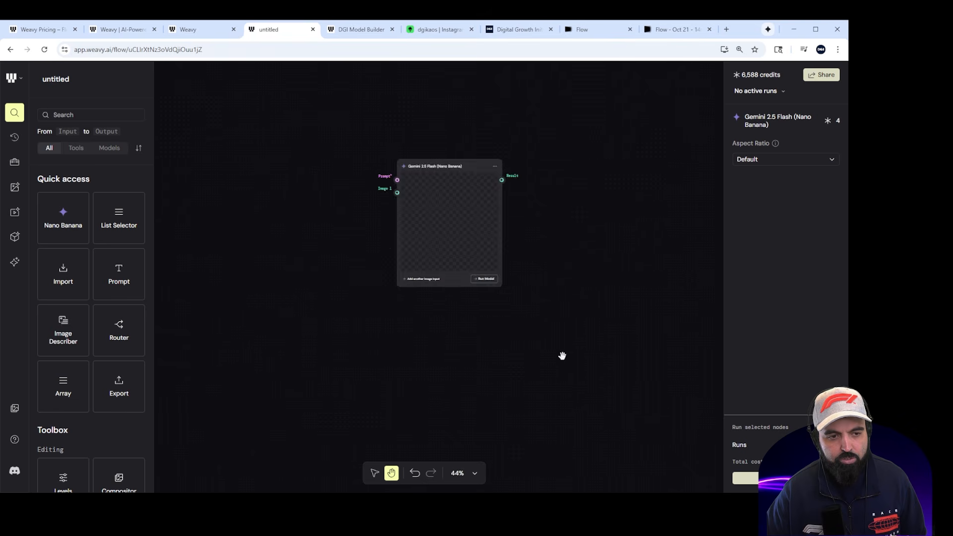
pyautogui.scroll(-5, 475, 298)
pyautogui.scroll(5, 475, 297)
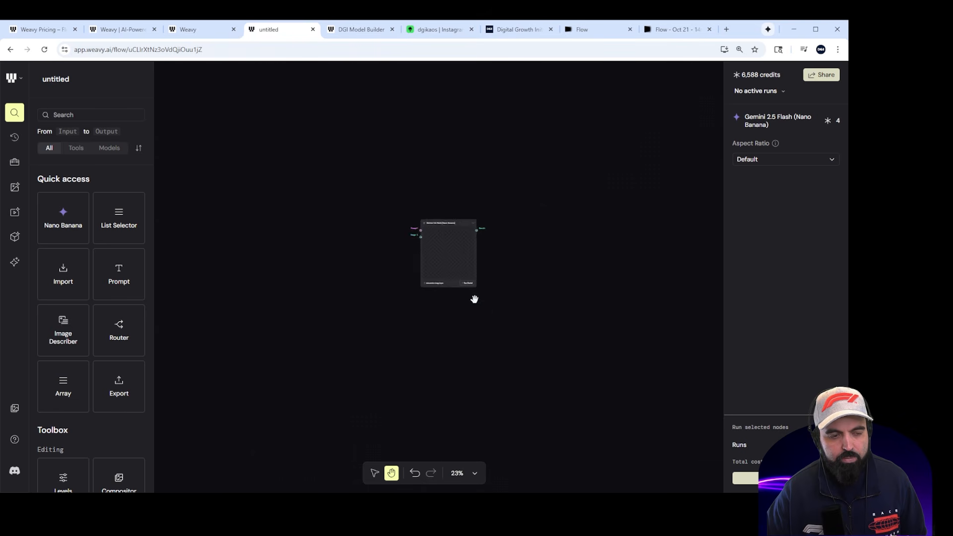
pyautogui.scroll(-3, 475, 299)
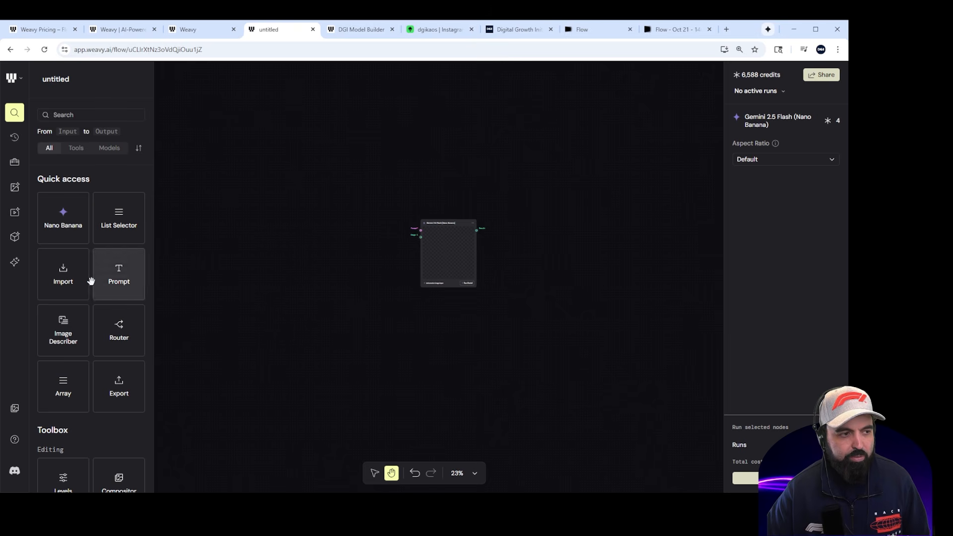
# Step: Add a second Nano Banana node beside the existing one on the canvas
pyautogui.moveTo(60, 231); pyautogui.dragTo(362, 254)
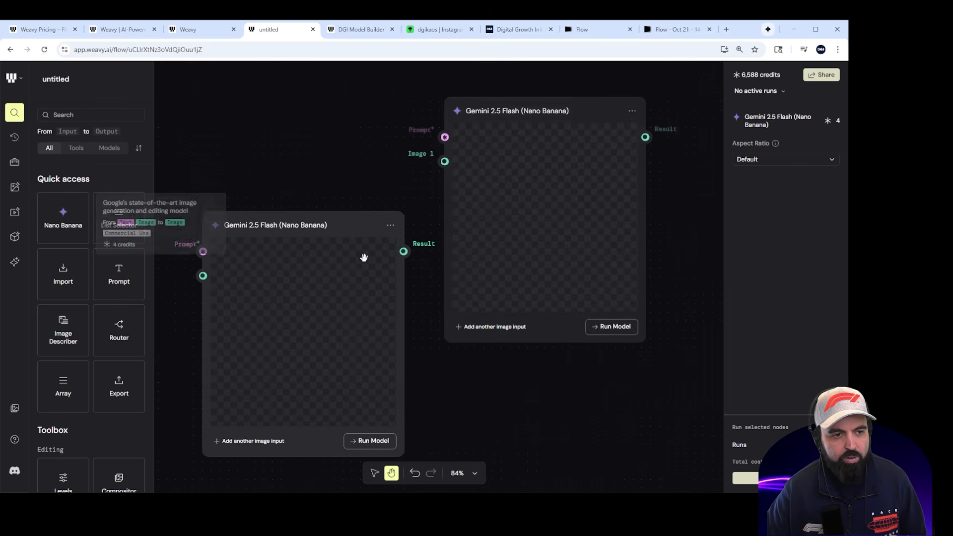
pyautogui.scroll(-10, 463, 333)
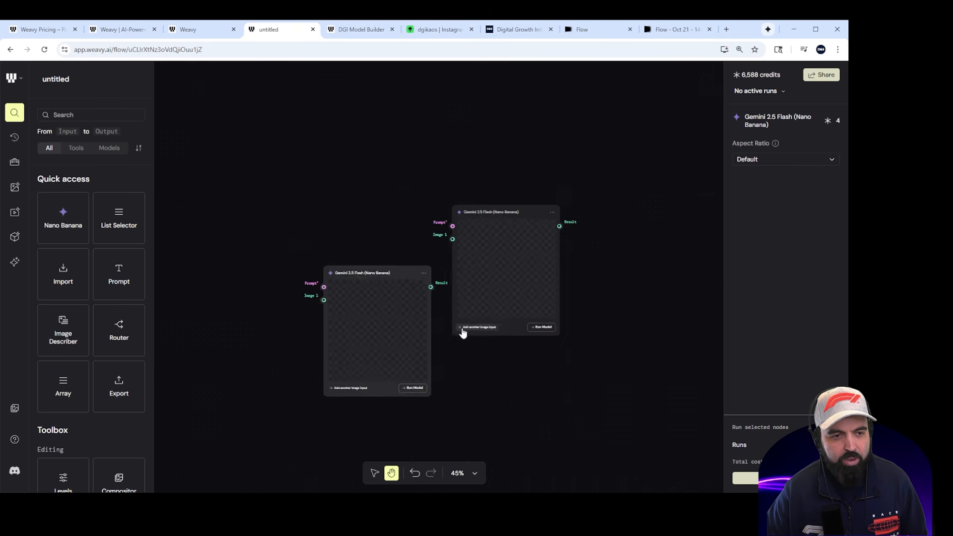
pyautogui.scroll(-4, 443, 356)
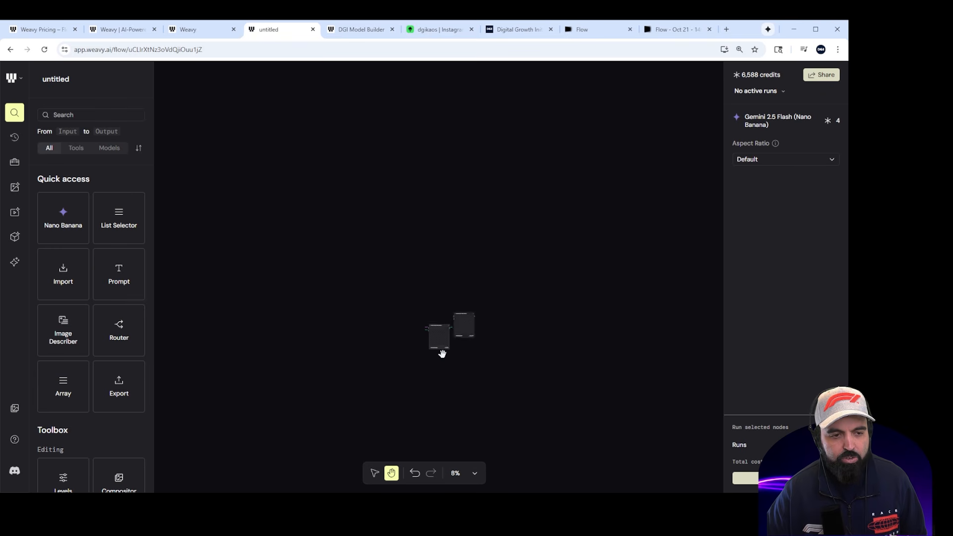
pyautogui.scroll(4, 439, 356)
pyautogui.scroll(9, 439, 357)
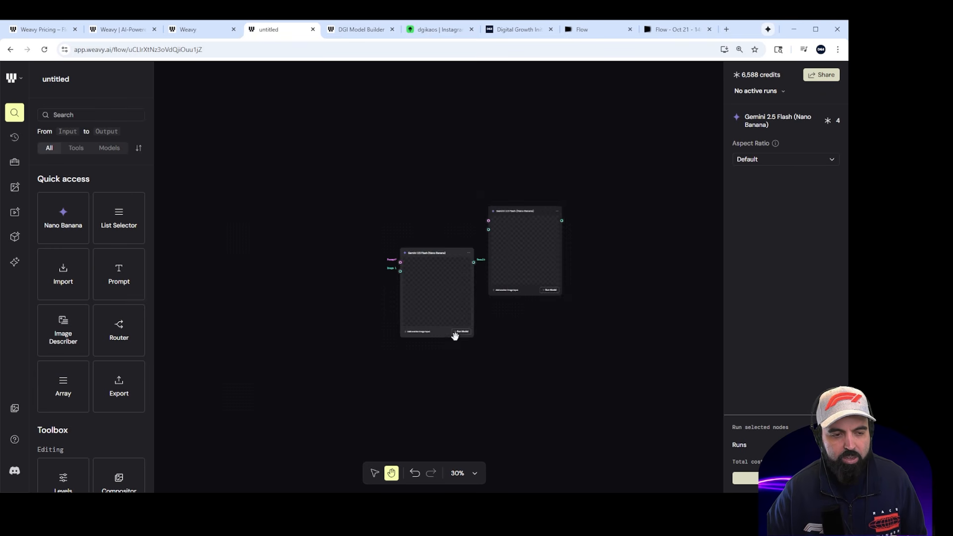
pyautogui.scroll(-2, 637, 330)
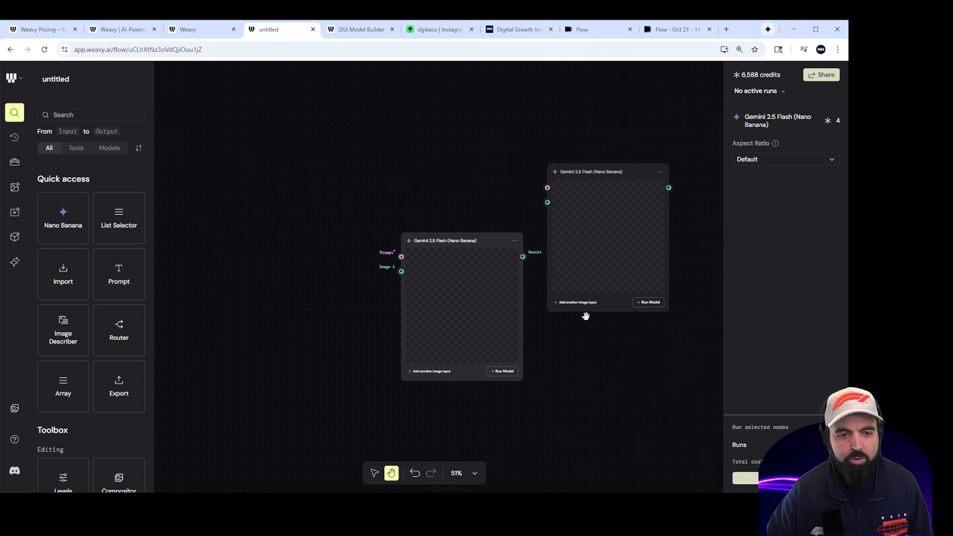
pyautogui.scroll(-8, 555, 302)
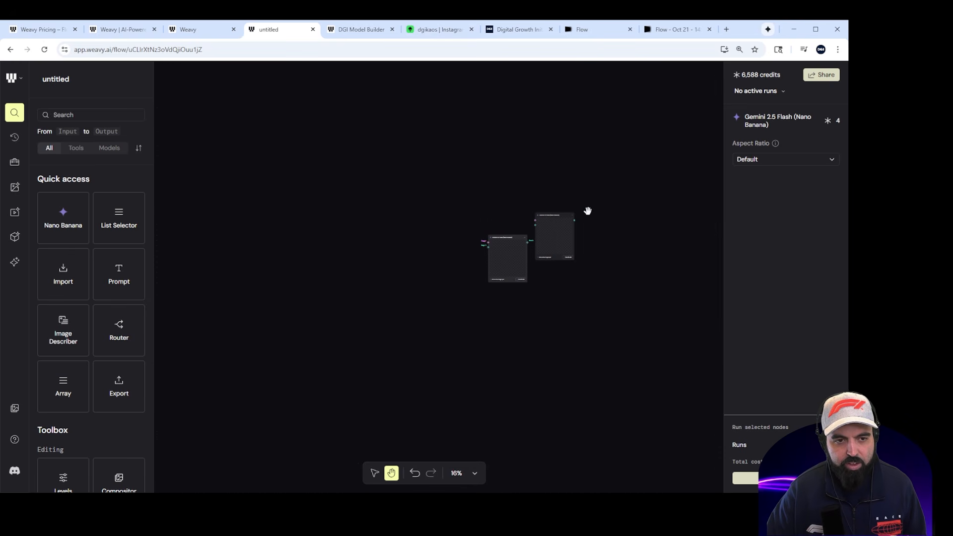
pyautogui.scroll(4, 588, 207)
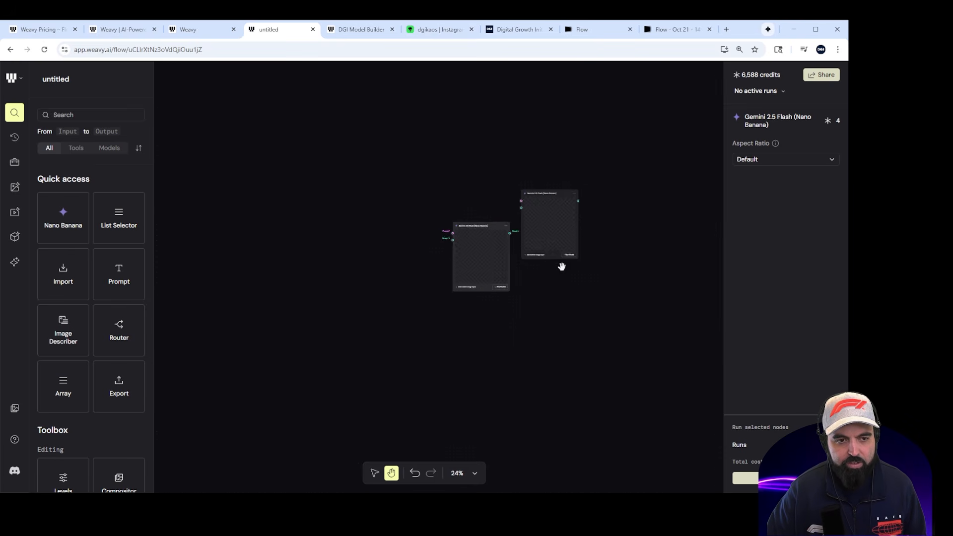
# Step: Switch to the selection tool, select both Nano Banana nodes together and clear the selection
pyautogui.click(375, 474)
pyautogui.click(588, 348)
pyautogui.moveTo(668, 375); pyautogui.dragTo(339, 126)
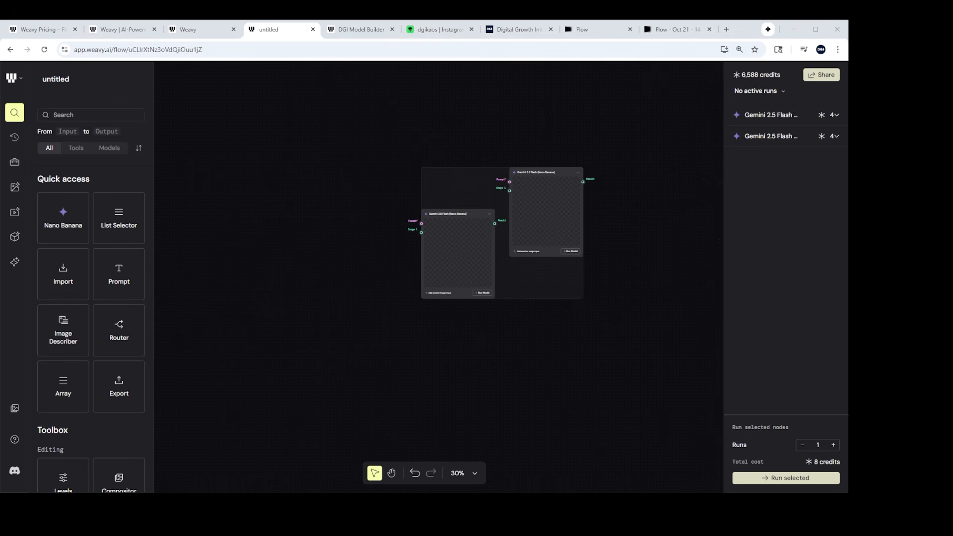
pyautogui.click(624, 183)
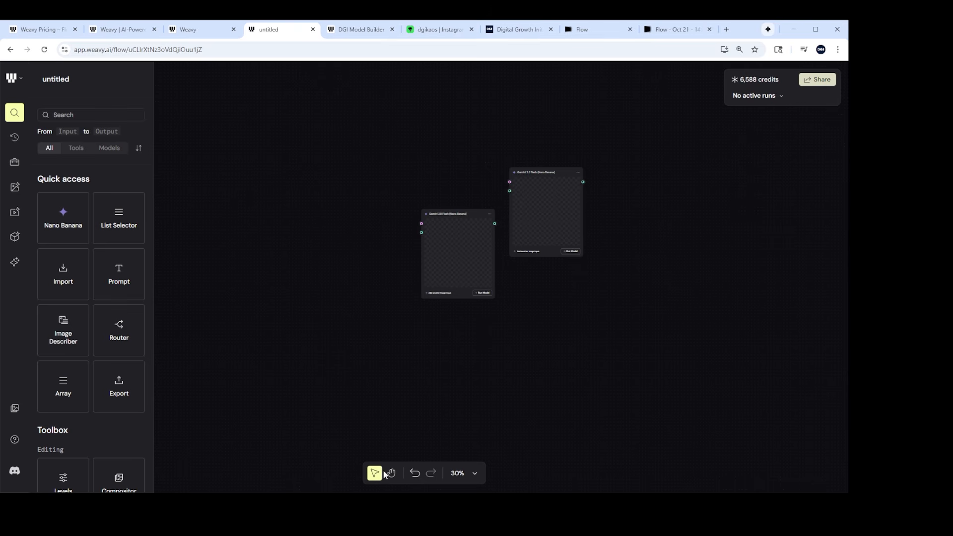
pyautogui.moveTo(665, 272); pyautogui.dragTo(479, 335)
pyautogui.click(673, 306)
pyautogui.moveTo(690, 196); pyautogui.dragTo(642, 134)
pyautogui.moveTo(431, 133); pyautogui.dragTo(357, 159)
pyautogui.moveTo(327, 180); pyautogui.dragTo(321, 205)
pyautogui.moveTo(316, 268); pyautogui.dragTo(353, 360)
pyautogui.moveTo(515, 134); pyautogui.dragTo(495, 164)
pyautogui.moveTo(328, 267); pyautogui.dragTo(304, 291)
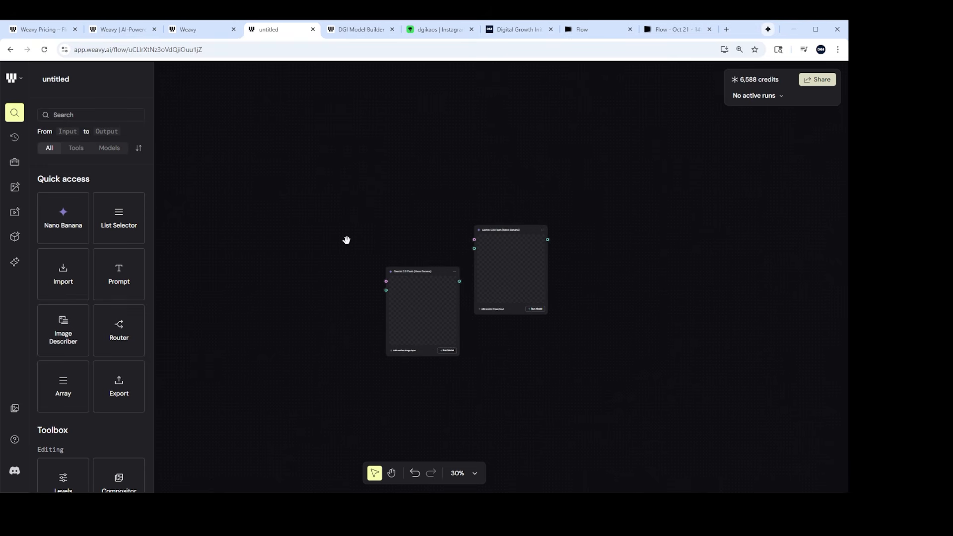
pyautogui.moveTo(491, 197); pyautogui.dragTo(567, 147)
pyautogui.moveTo(655, 351); pyautogui.dragTo(632, 348)
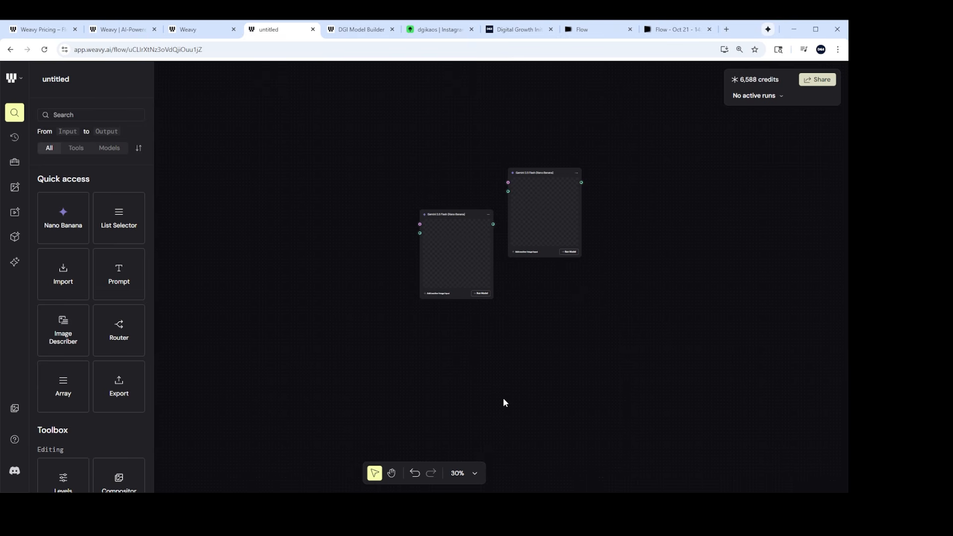
# Step: Add an Import node for uploading a file, placing it above and to the left of the Nano Banana nodes
pyautogui.moveTo(594, 319); pyautogui.dragTo(614, 211)
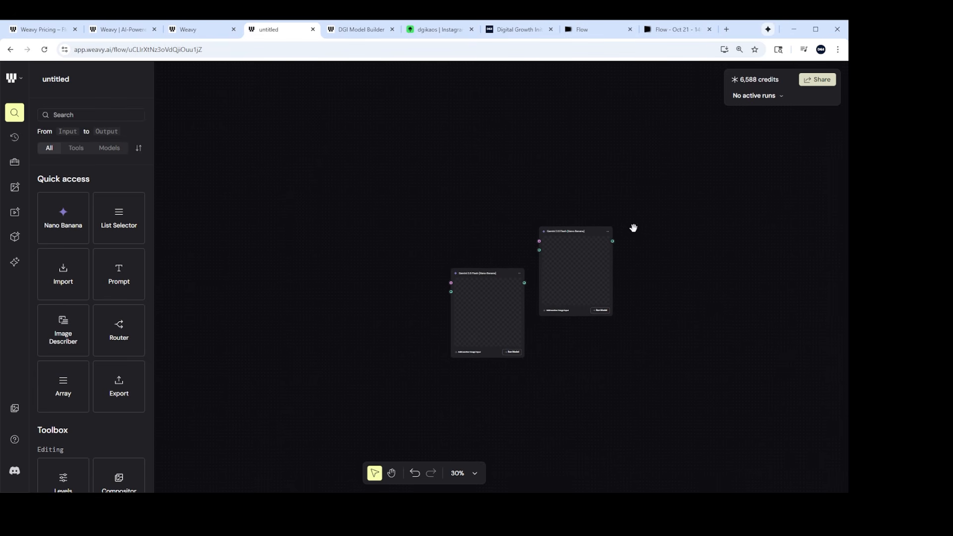
pyautogui.moveTo(61, 279); pyautogui.dragTo(390, 200)
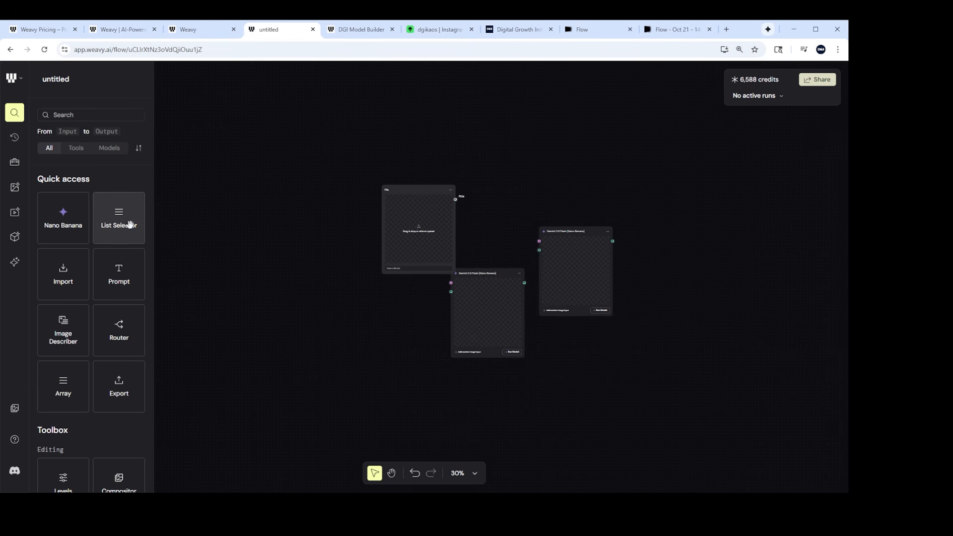
# Step: Add a List Selector node and two Export nodes around the existing Import and Nano Banana nodes
pyautogui.moveTo(130, 224); pyautogui.dragTo(350, 318)
pyautogui.moveTo(119, 386); pyautogui.dragTo(275, 266)
pyautogui.moveTo(119, 386); pyautogui.dragTo(516, 170)
pyautogui.scroll(5, 694, 192)
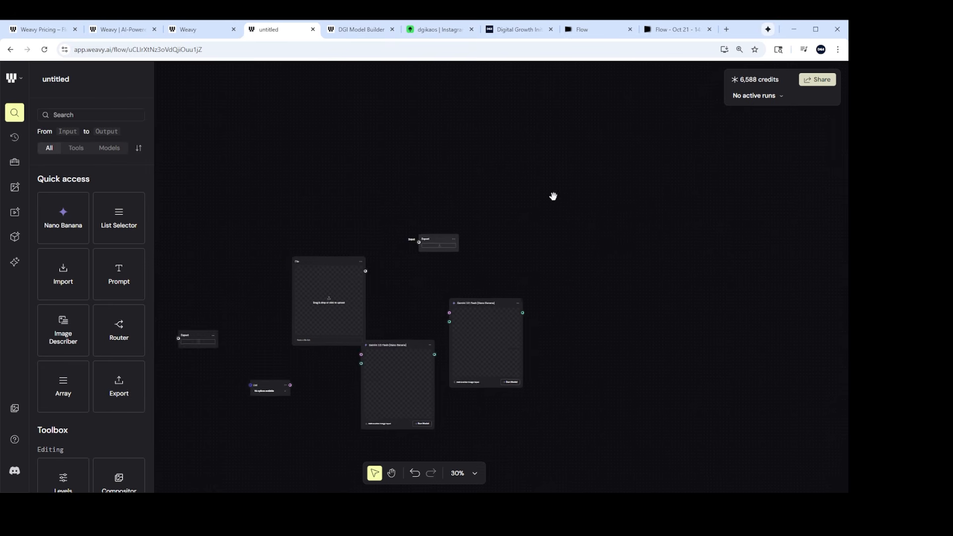
pyautogui.scroll(-5, 592, 302)
pyautogui.scroll(-1, 692, 229)
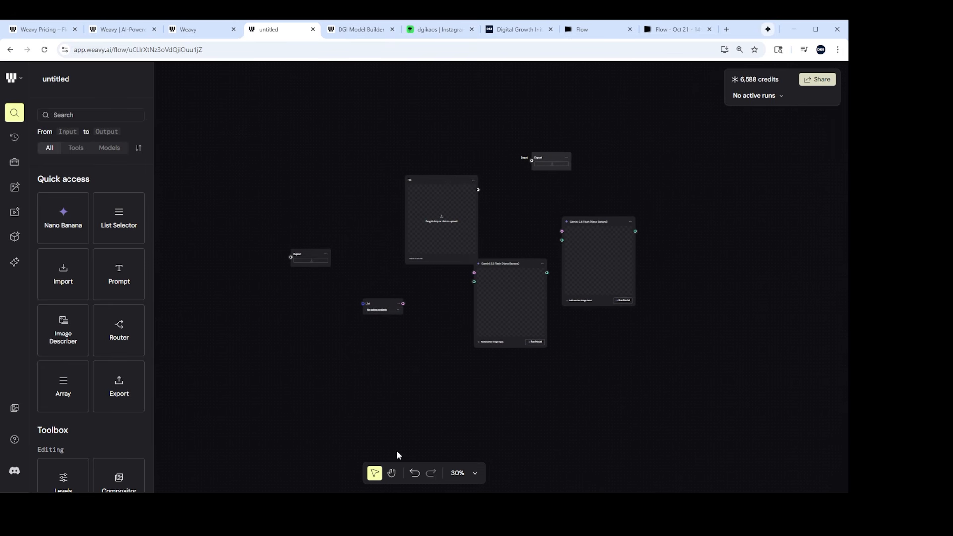
# Step: Rearrange the Import, Export and Nano Banana nodes so they are spread apart across the canvas
pyautogui.moveTo(685, 107); pyautogui.dragTo(298, 380)
pyautogui.moveTo(466, 225); pyautogui.dragTo(548, 396)
pyautogui.click(573, 225)
pyautogui.moveTo(512, 350); pyautogui.dragTo(387, 194)
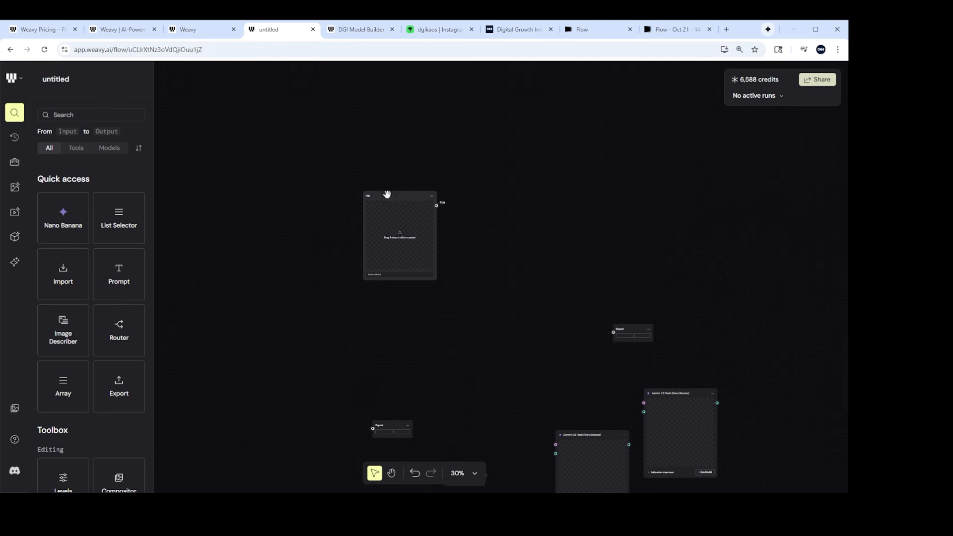
pyautogui.moveTo(389, 430); pyautogui.dragTo(548, 191)
pyautogui.moveTo(663, 412); pyautogui.dragTo(291, 331)
pyautogui.scroll(-5, 494, 327)
pyautogui.scroll(4, 498, 321)
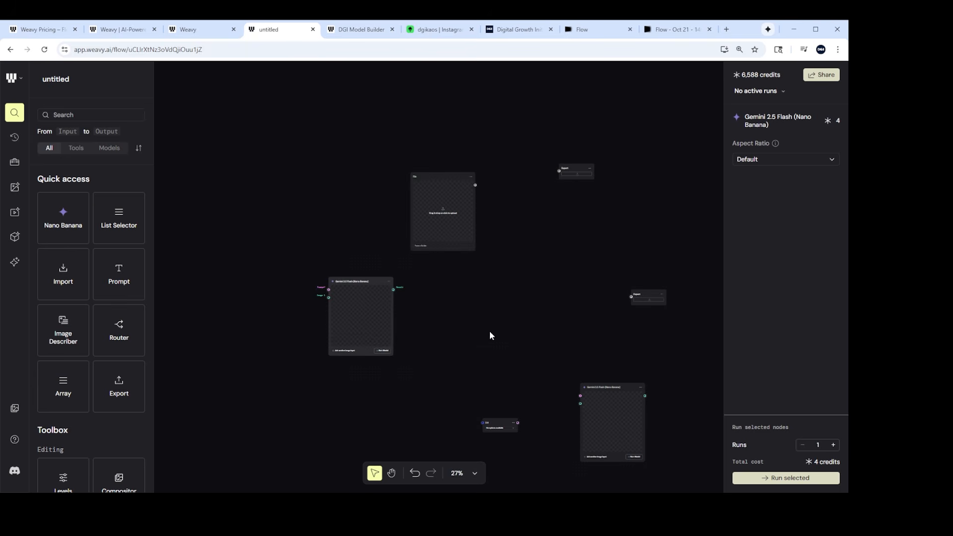
# Step: Select all the nodes on the canvas together and delete them
pyautogui.scroll(-4, 579, 248)
pyautogui.scroll(2, 600, 278)
pyautogui.scroll(-5, 603, 281)
pyautogui.moveTo(665, 92); pyautogui.dragTo(452, 308)
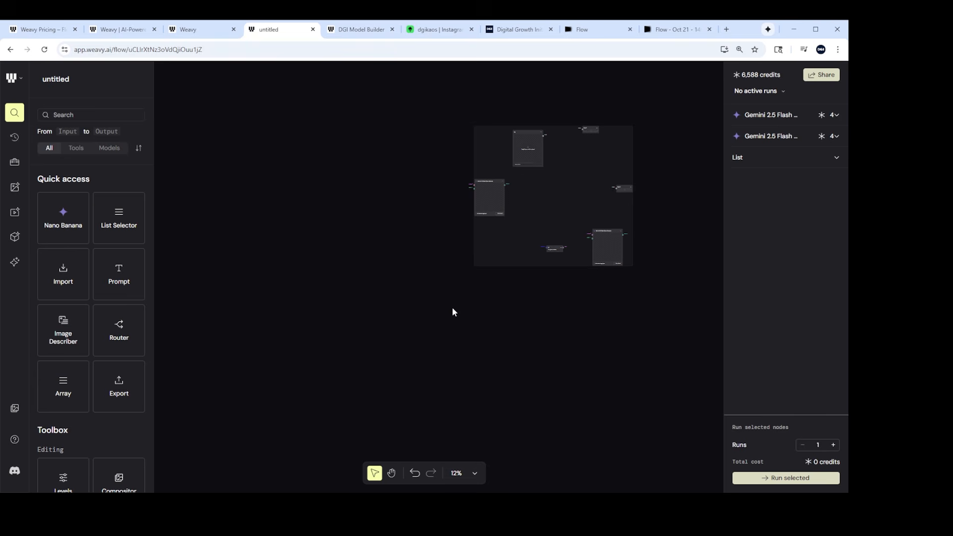
pyautogui.press('Delete')
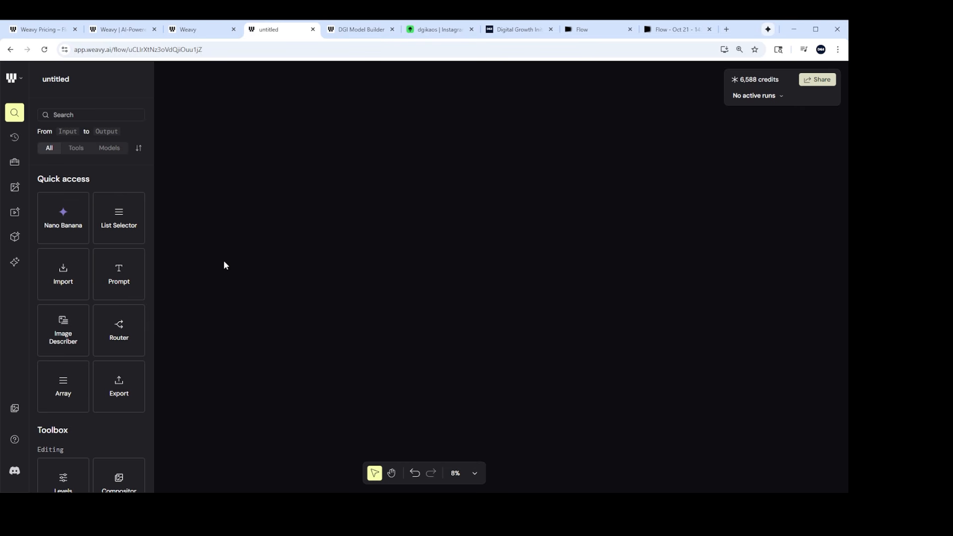
# Step: Browse the Toolbox section of the node library from the editing tools to the text tools and iterators
pyautogui.scroll(-6, 132, 273)
pyautogui.scroll(-8, 131, 259)
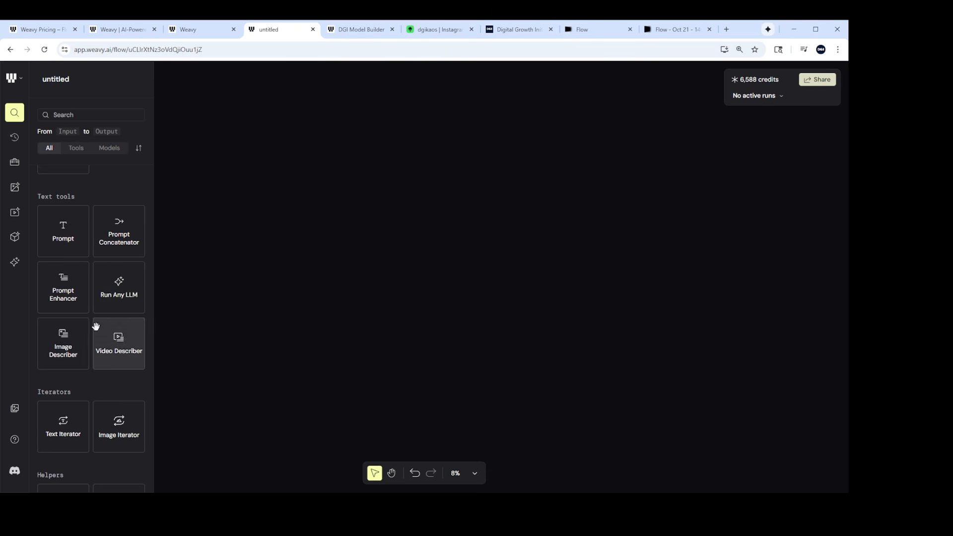
pyautogui.scroll(8, 95, 275)
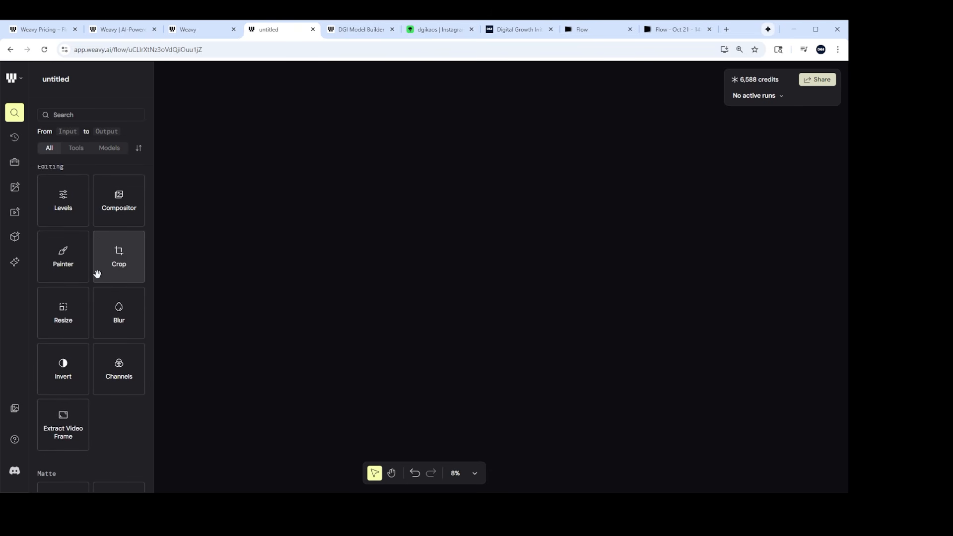
pyautogui.scroll(4, 113, 297)
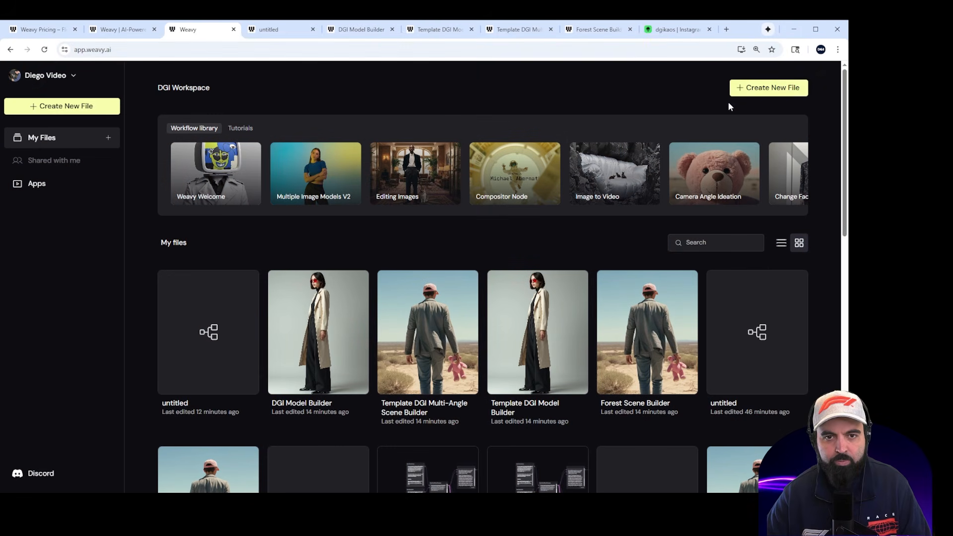
# Step: Create a new file from the workspace and open its node library
pyautogui.click(771, 94)
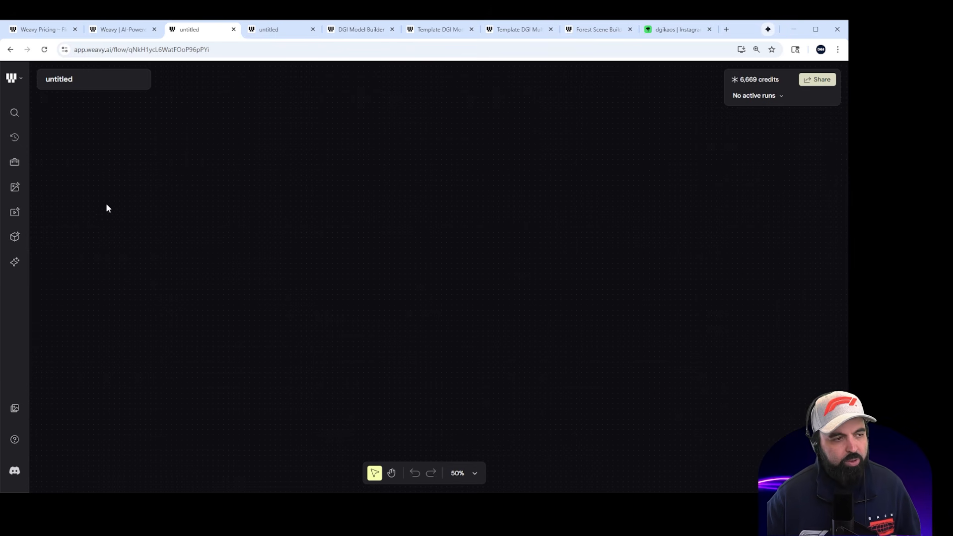
pyautogui.click(22, 121)
# Step: Examine the node library from the editing tools through datatypes and image models to the 3D models
pyautogui.scroll(-5, 92, 198)
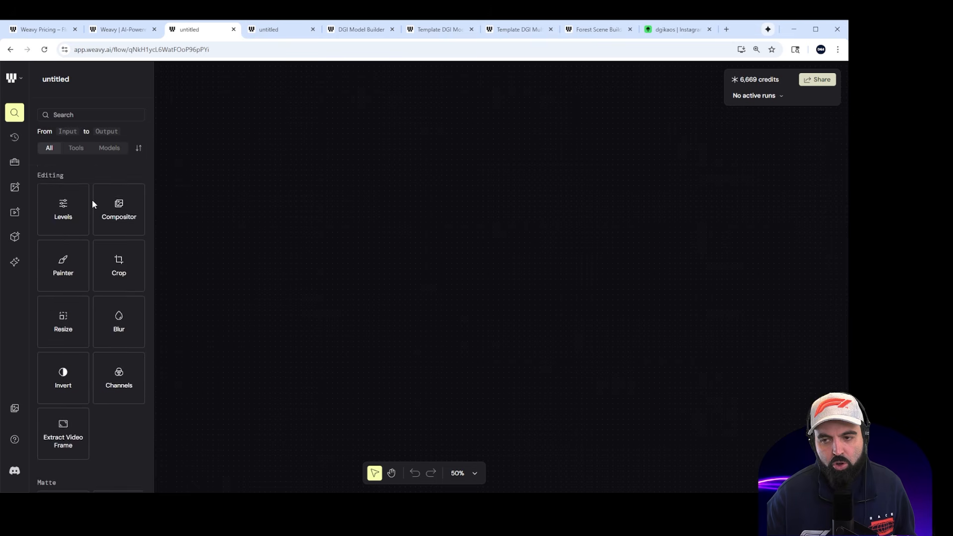
pyautogui.scroll(-10, 91, 199)
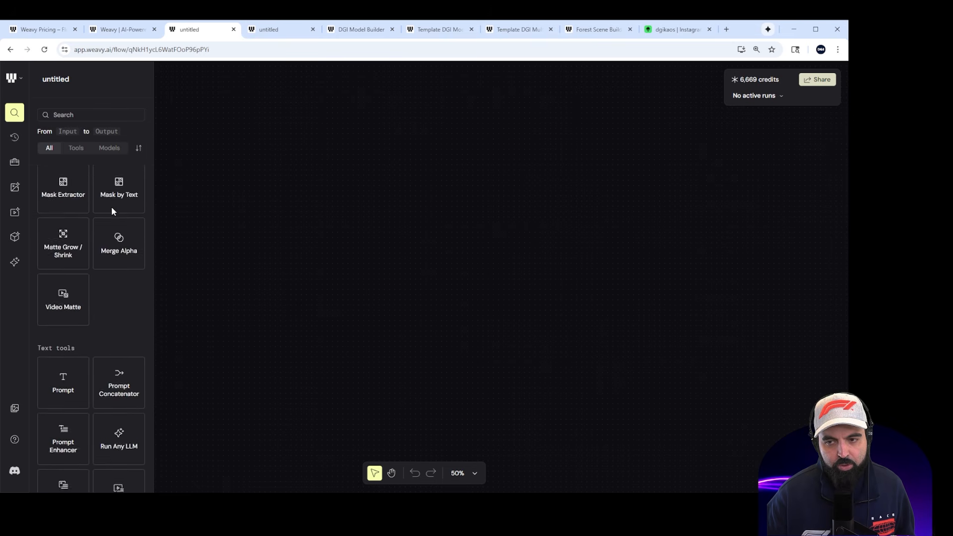
pyautogui.scroll(-15, 109, 224)
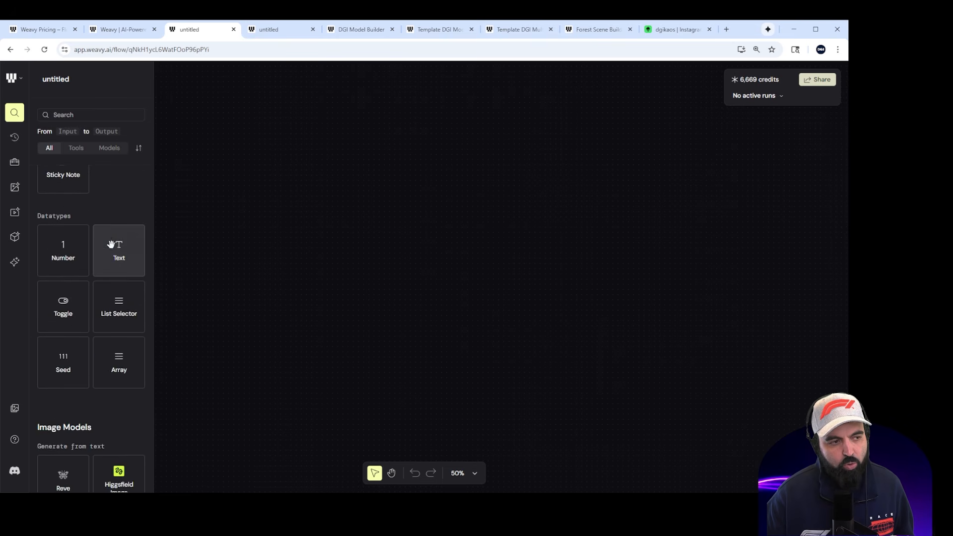
pyautogui.scroll(-15, 110, 255)
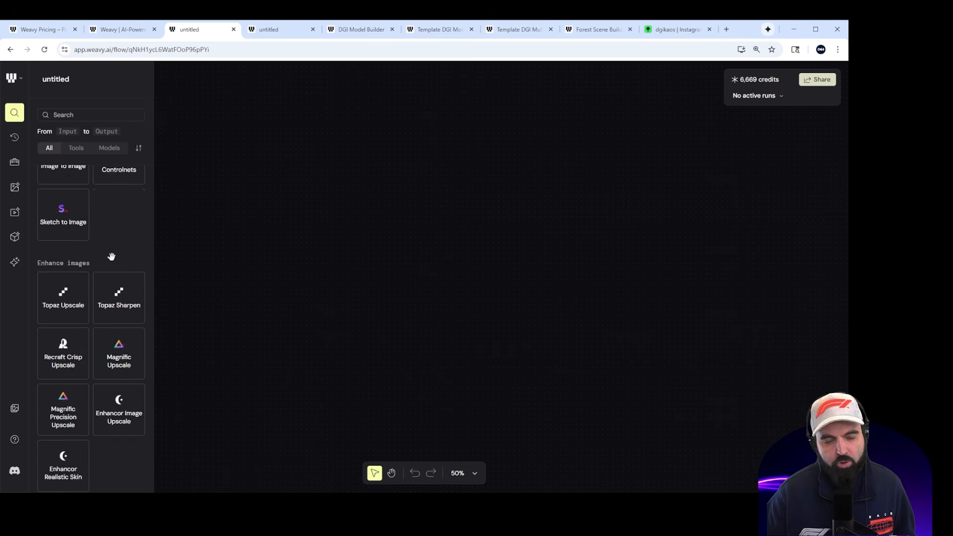
pyautogui.scroll(-10, 111, 257)
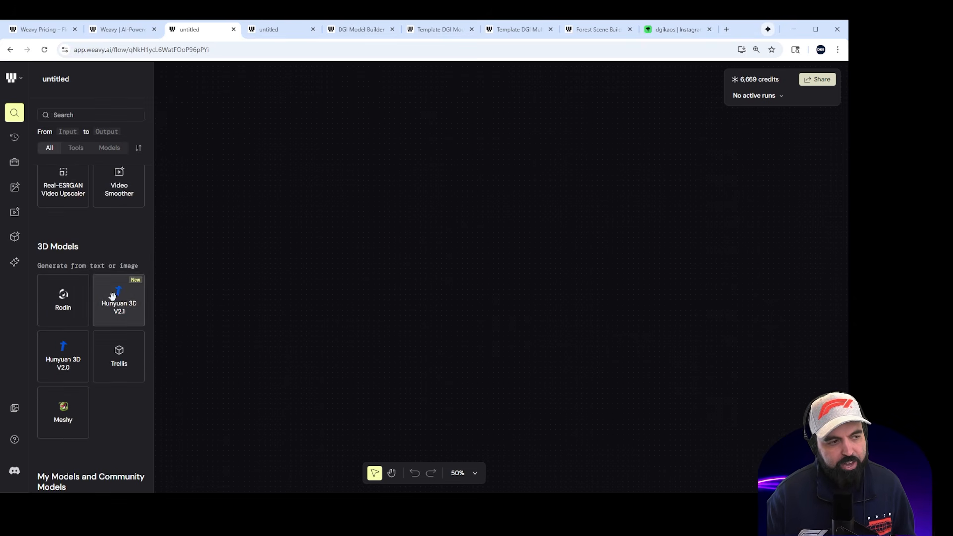
# Step: Examine the video models on offer, including those generating from text, image or video
pyautogui.scroll(5, 118, 298)
pyautogui.scroll(6, 81, 278)
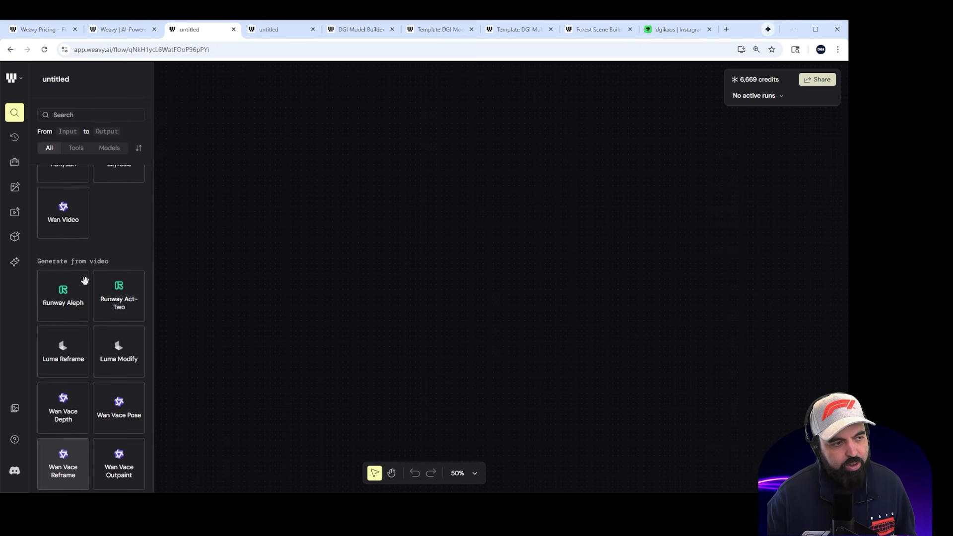
pyautogui.scroll(8, 87, 283)
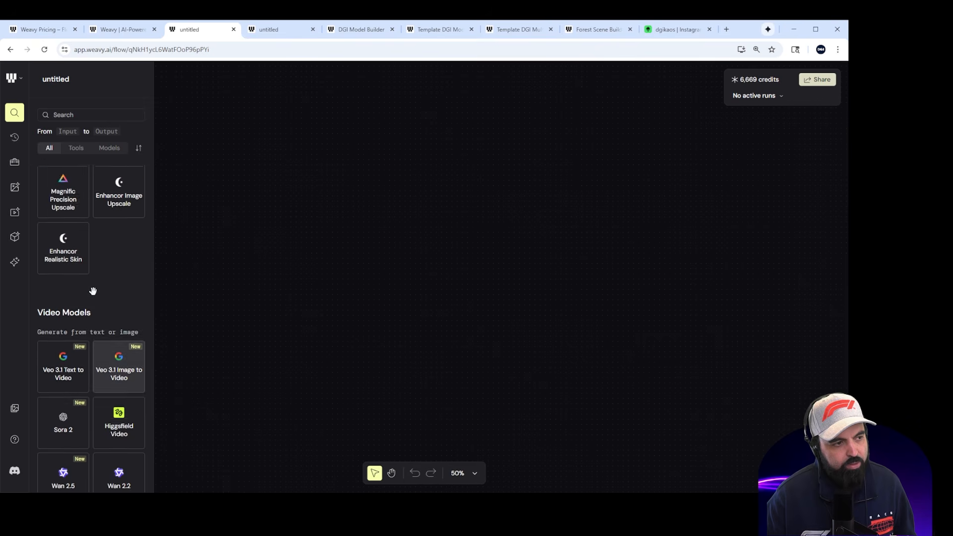
pyautogui.scroll(-2, 74, 293)
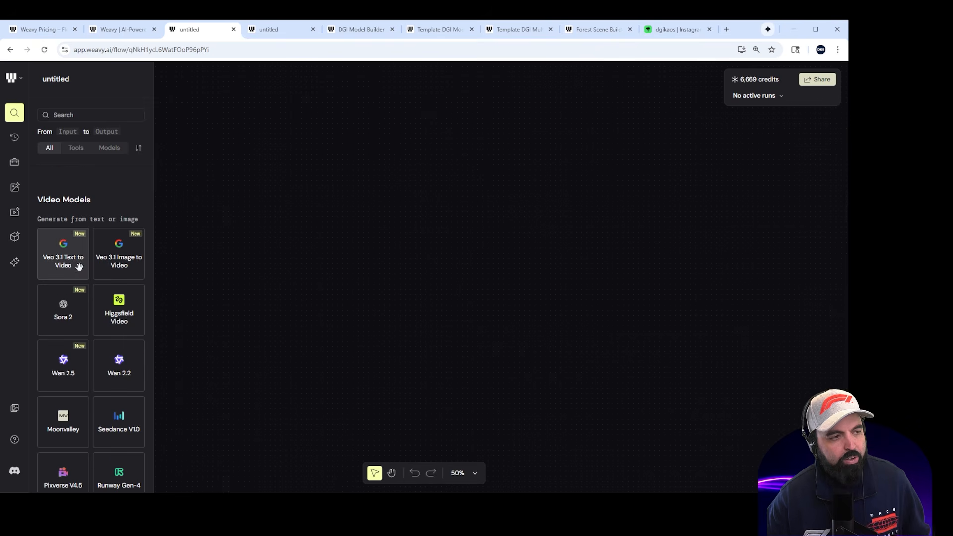
pyautogui.scroll(-1, 67, 273)
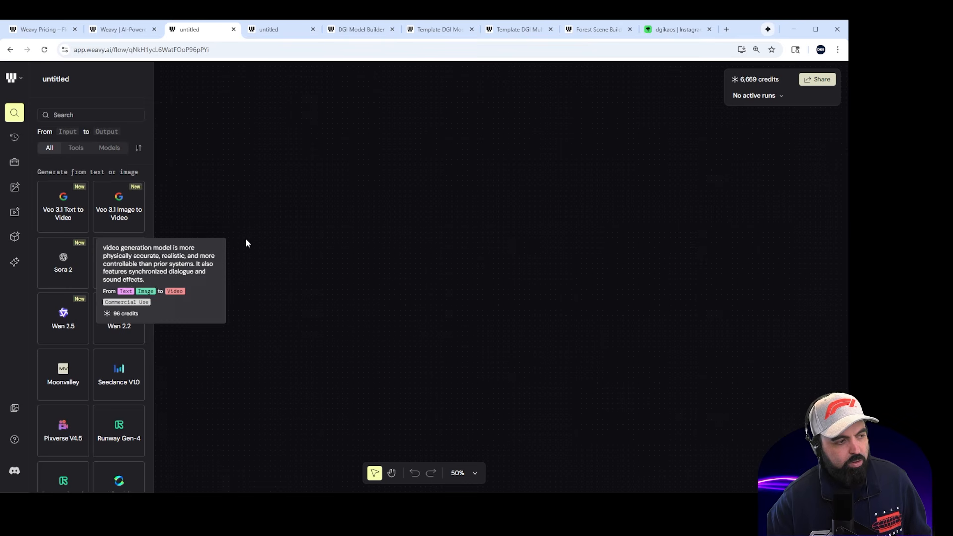
pyautogui.scroll(-1, 119, 263)
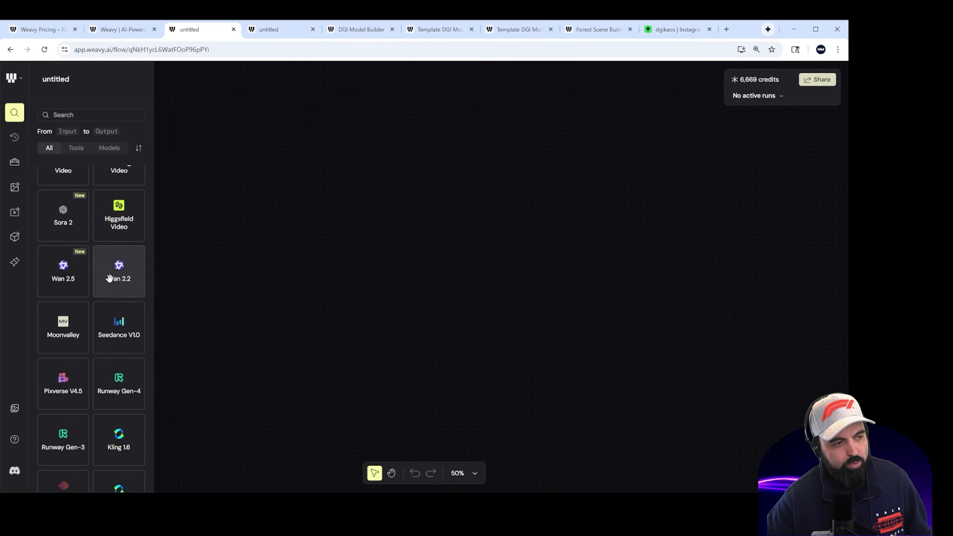
pyautogui.scroll(-4, 95, 293)
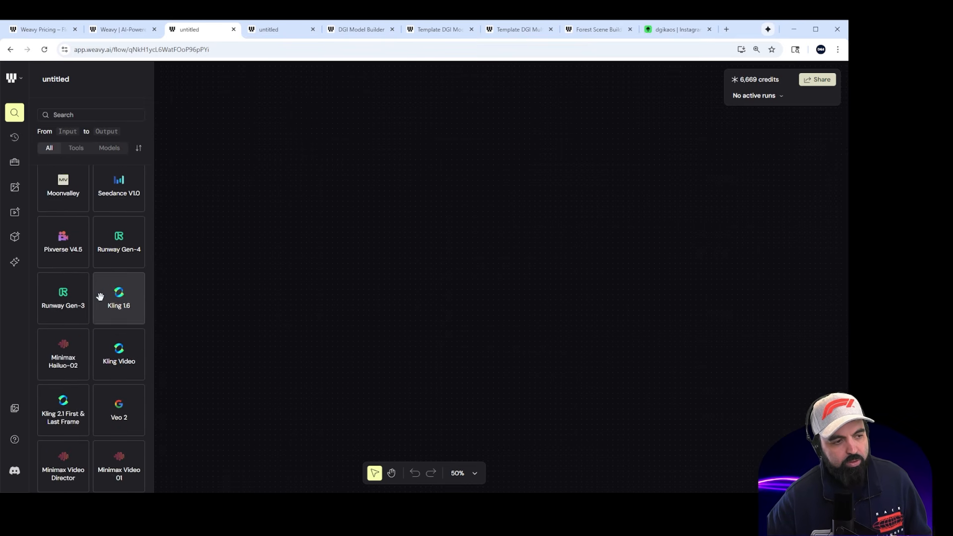
pyautogui.scroll(-3, 97, 290)
# Step: Examine the image models, covering those for enhancing images and for generating from image and from text
pyautogui.scroll(15, 97, 290)
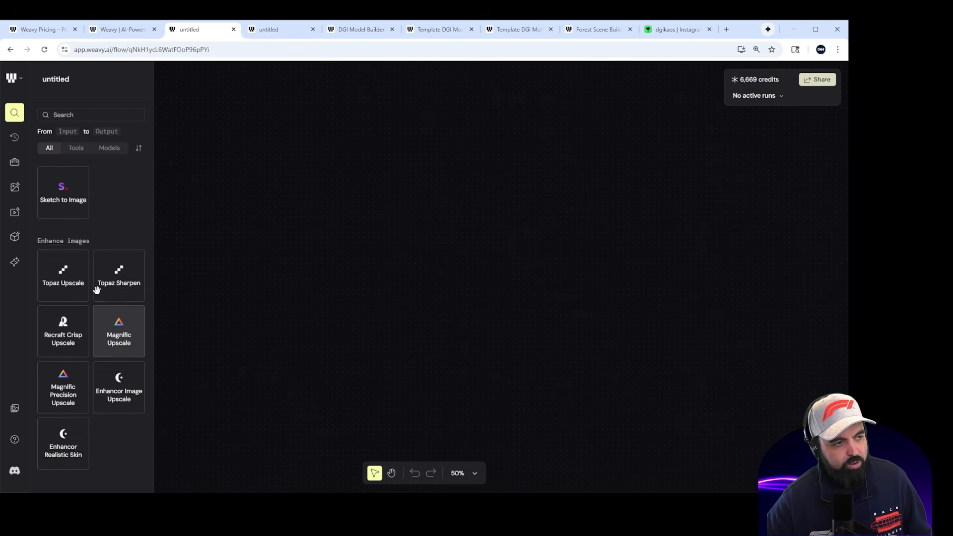
pyautogui.scroll(5, 92, 317)
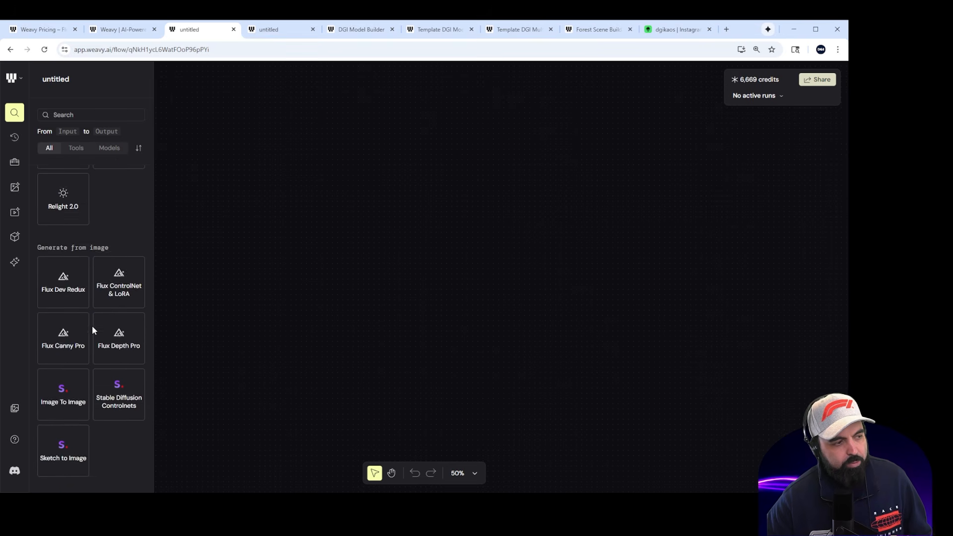
pyautogui.scroll(5, 92, 325)
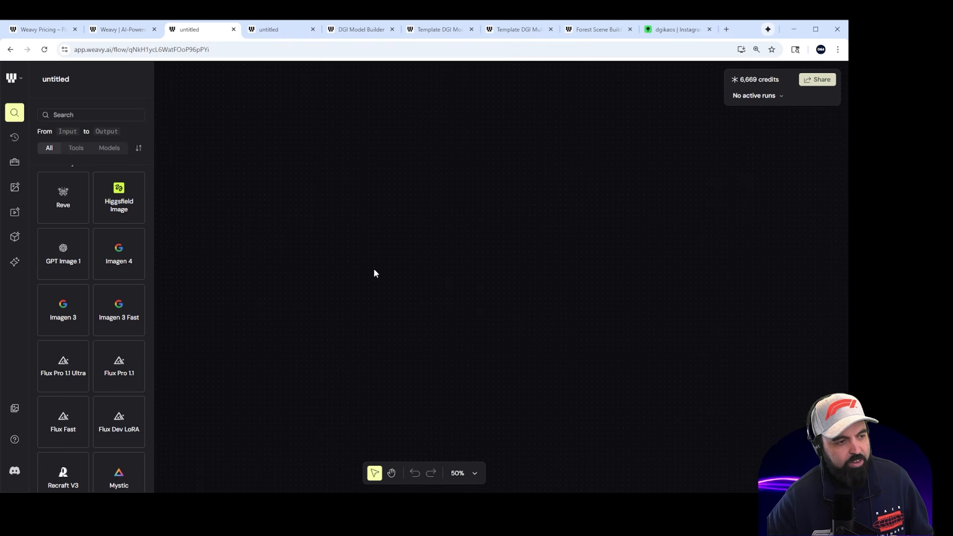
pyautogui.scroll(-6, 114, 212)
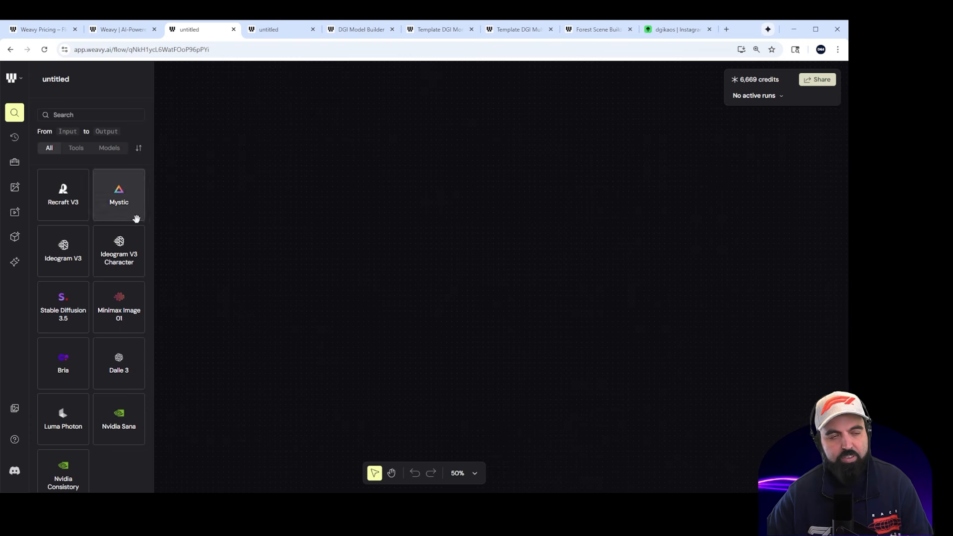
pyautogui.scroll(-1, 119, 321)
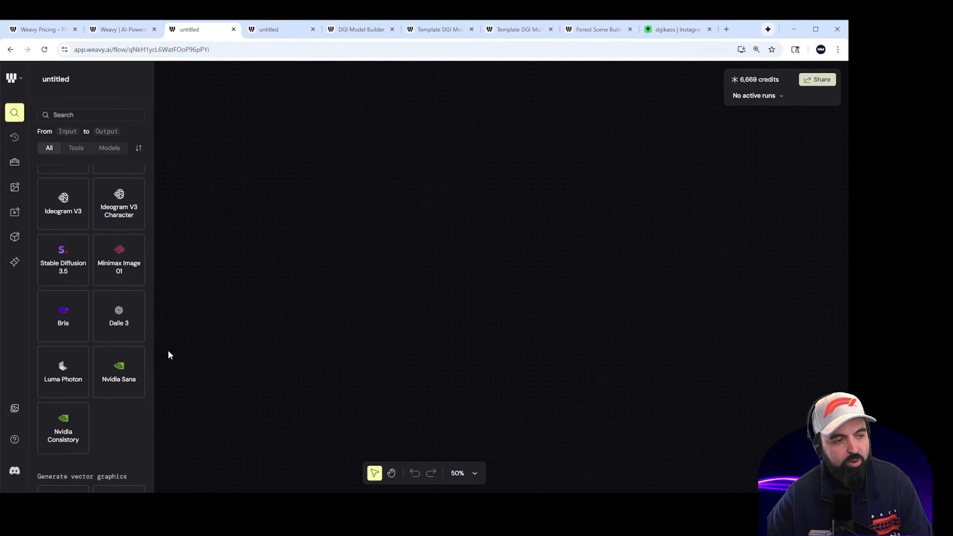
pyautogui.scroll(2, 110, 333)
pyautogui.scroll(2, 110, 334)
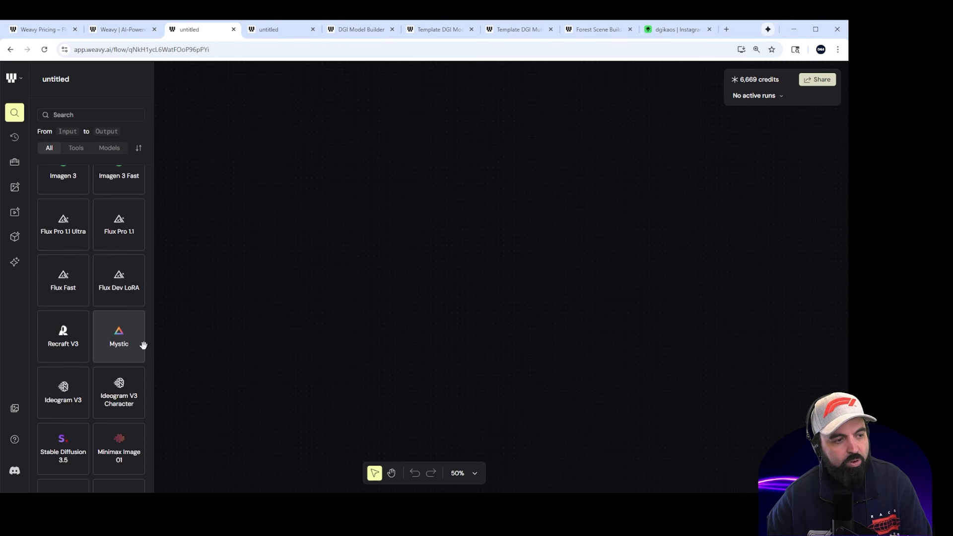
pyautogui.scroll(4, 123, 346)
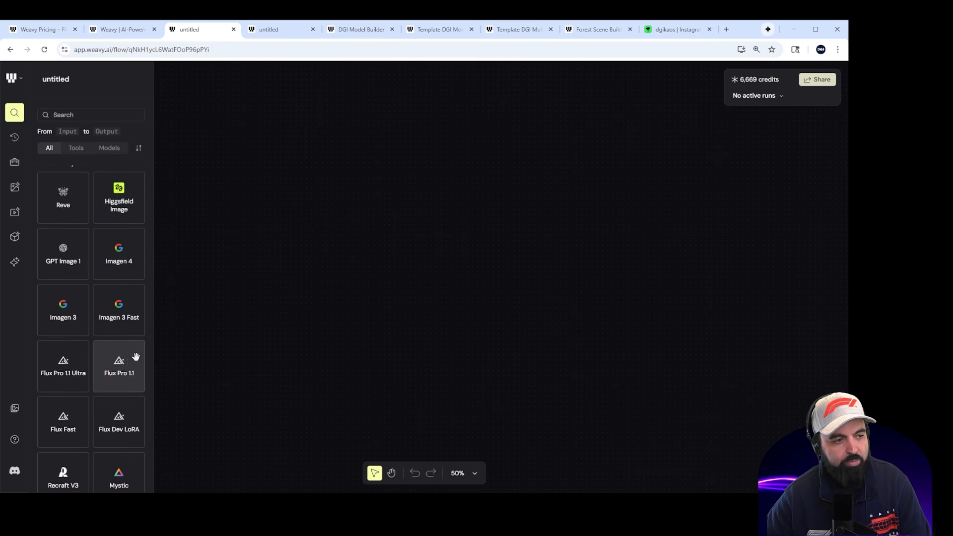
pyautogui.scroll(2, 119, 311)
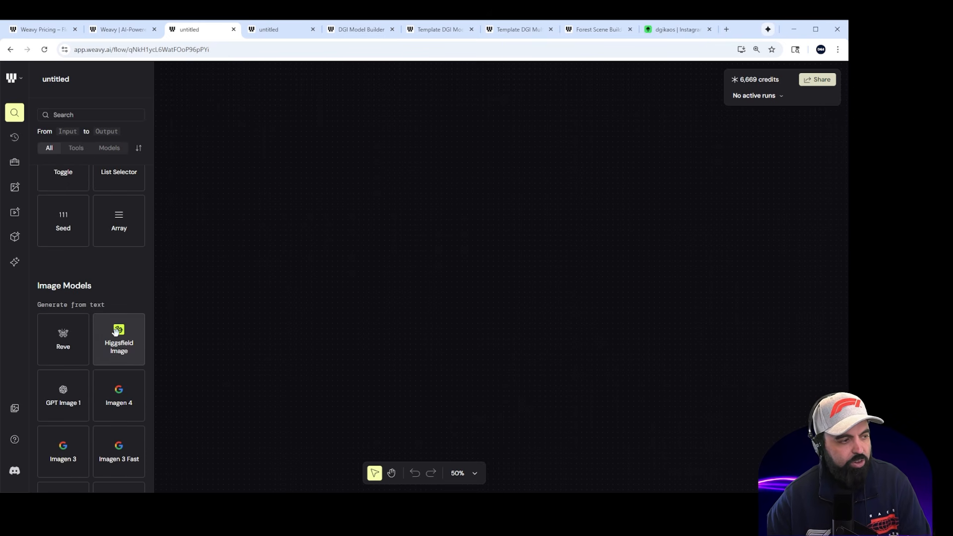
pyautogui.scroll(-10, 118, 332)
pyautogui.scroll(1, 118, 298)
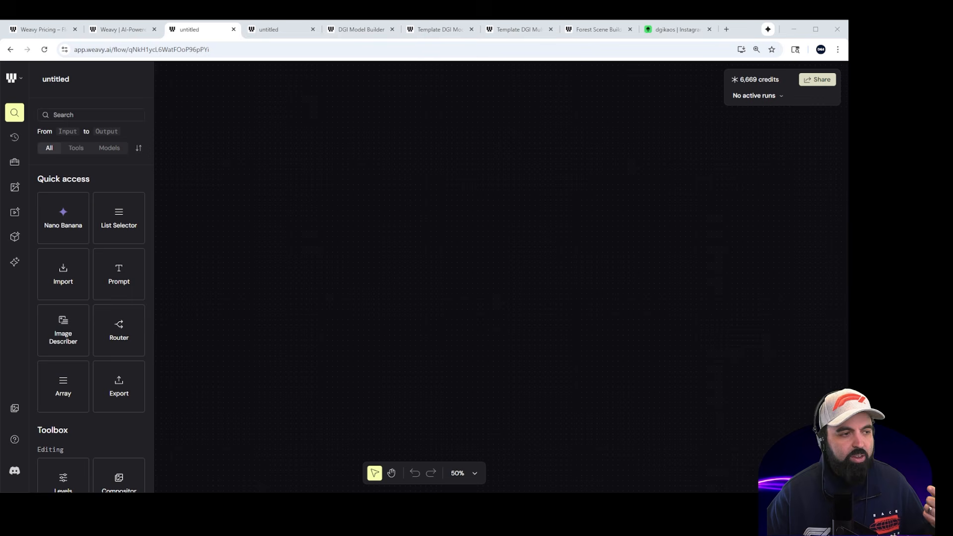
# Step: Add a Prompt node from the quick access nodes and place it on the empty canvas
pyautogui.scroll(-10, 119, 275)
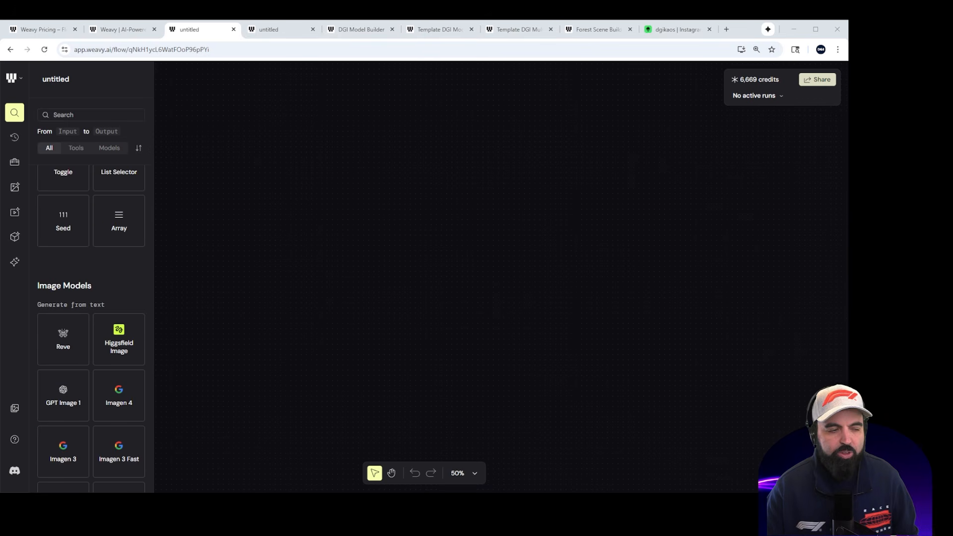
pyautogui.scroll(10, 131, 280)
pyautogui.moveTo(131, 280)
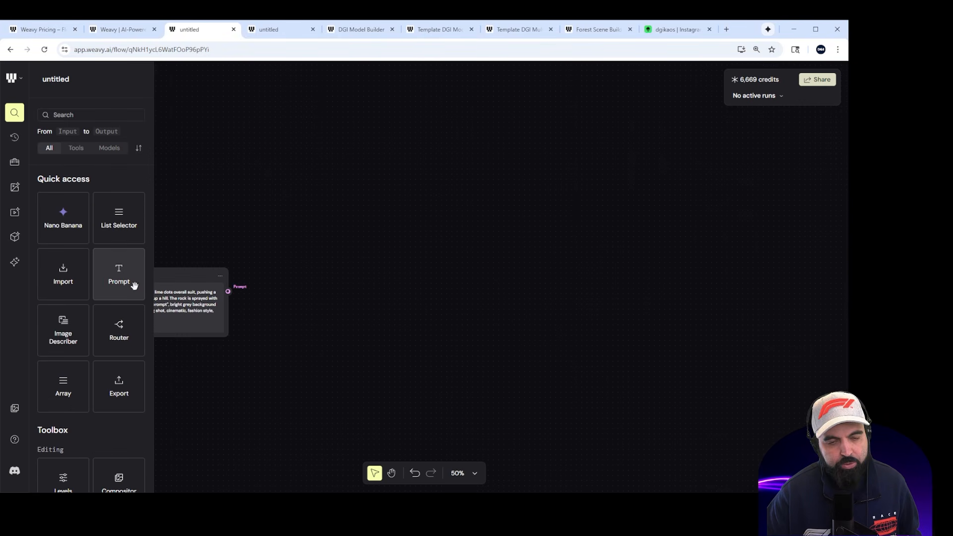
pyautogui.moveTo(130, 280); pyautogui.dragTo(328, 207)
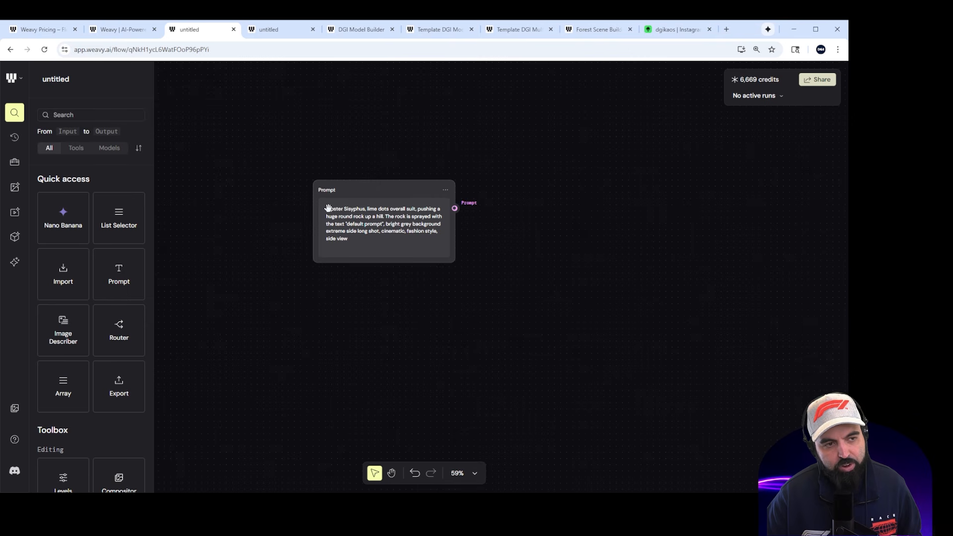
# Step: Replace the Prompt node's default text with "Make me an image of a dog"
pyautogui.tripleClick(368, 217)
pyautogui.press('BackSpace')
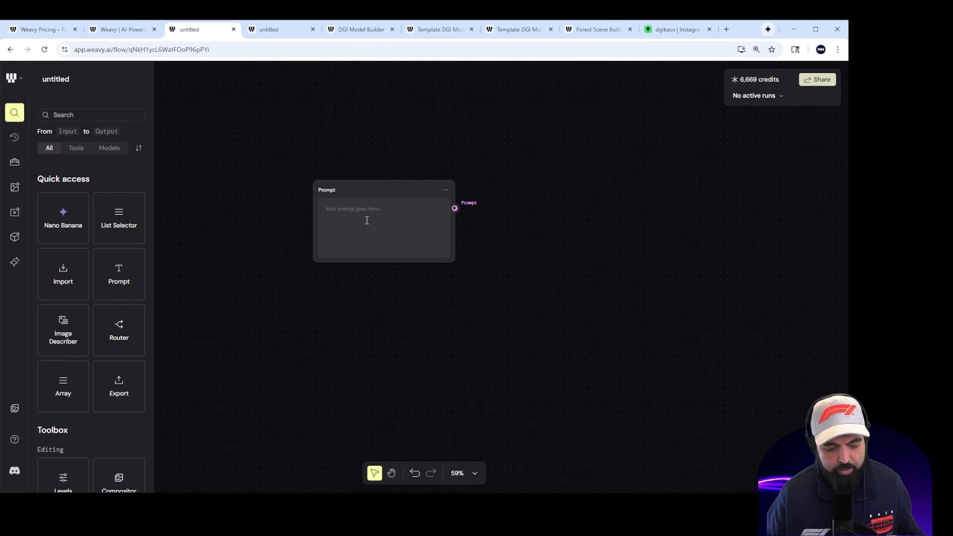
pyautogui.write('Make me an image of a dog')
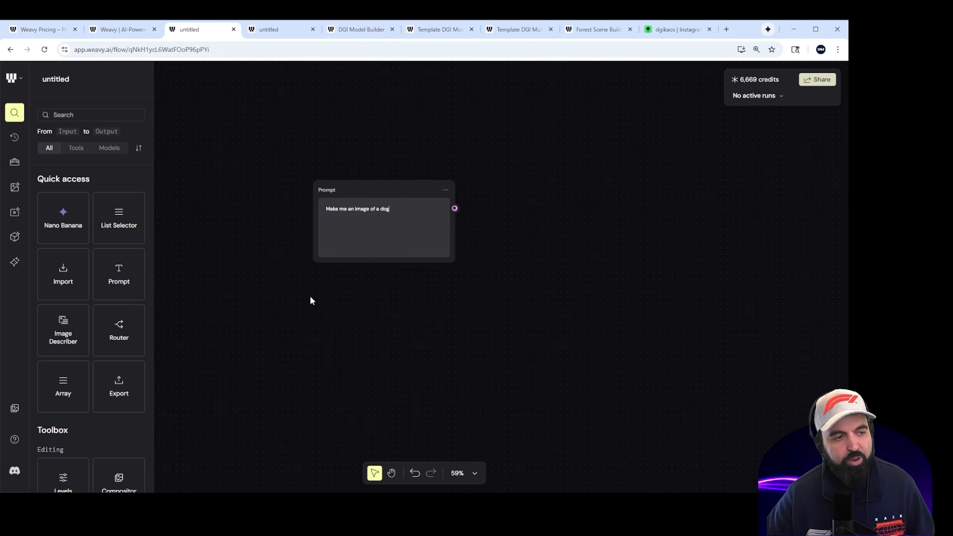
# Step: Find the Nano Banana model in the node library by searching "nan" and place it beside the Prompt node
pyautogui.scroll(-10, 106, 299)
pyautogui.scroll(-10, 107, 301)
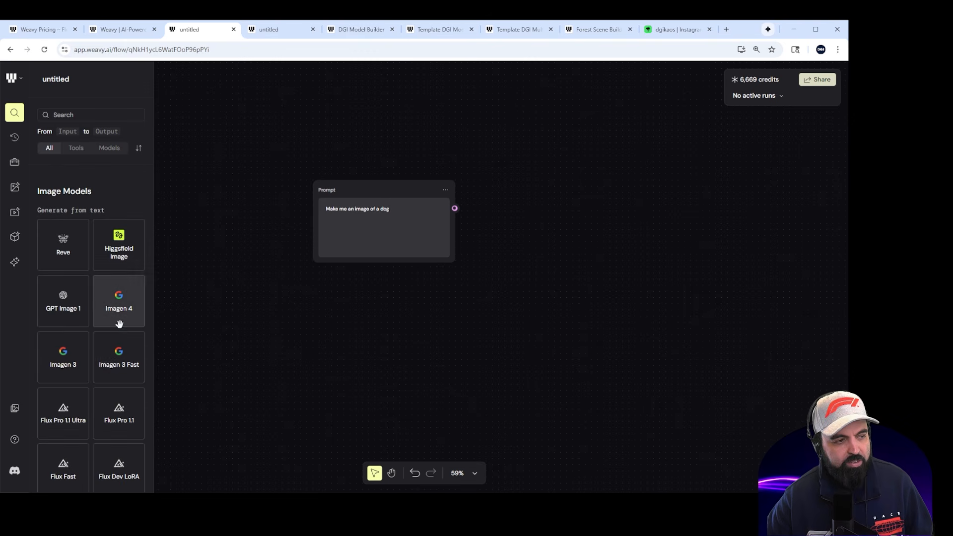
pyautogui.scroll(-10, 107, 337)
pyautogui.scroll(-10, 113, 343)
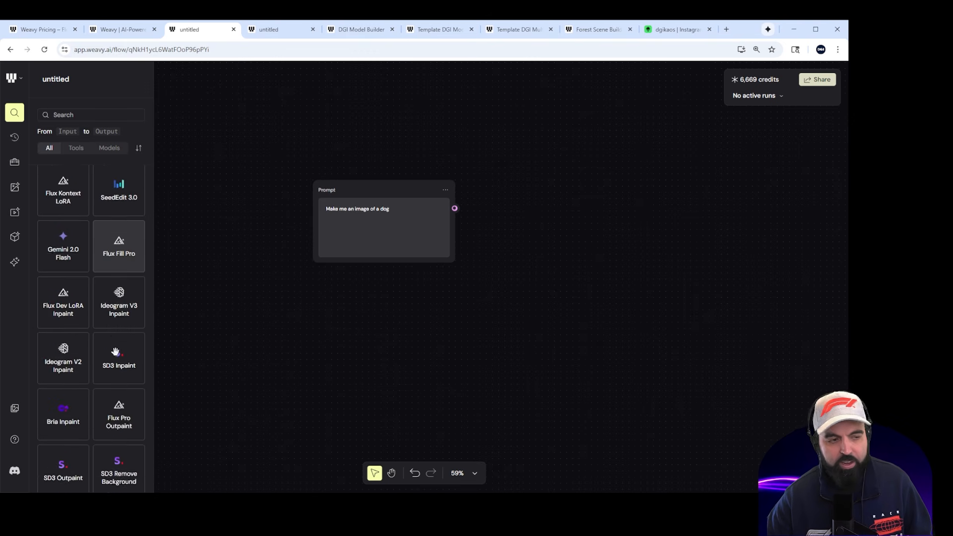
pyautogui.scroll(5, 115, 352)
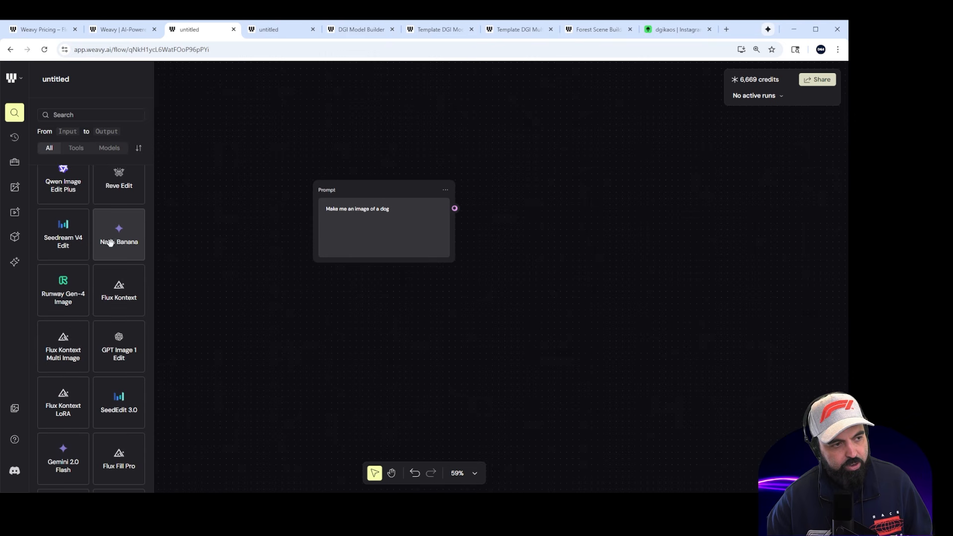
pyautogui.click(90, 117)
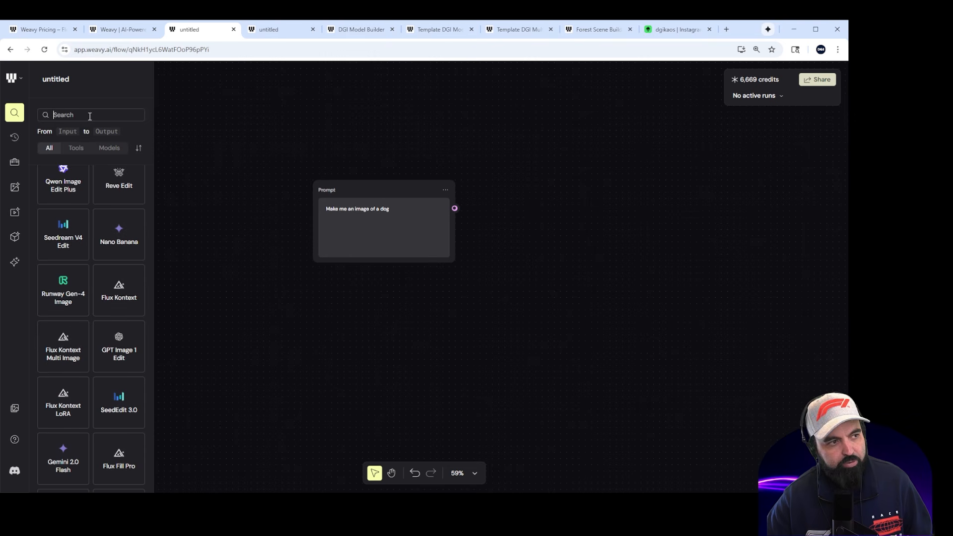
pyautogui.write('nan')
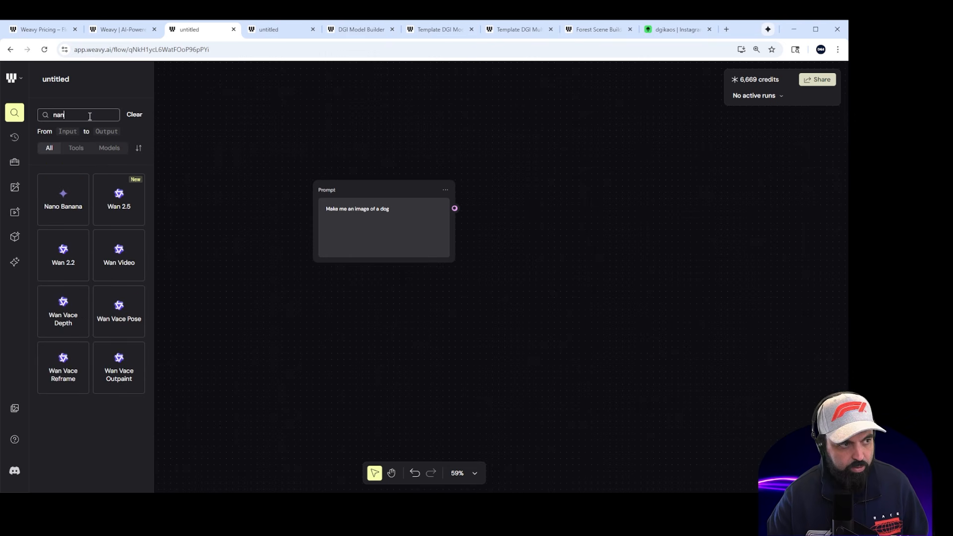
pyautogui.moveTo(62, 181); pyautogui.dragTo(500, 192)
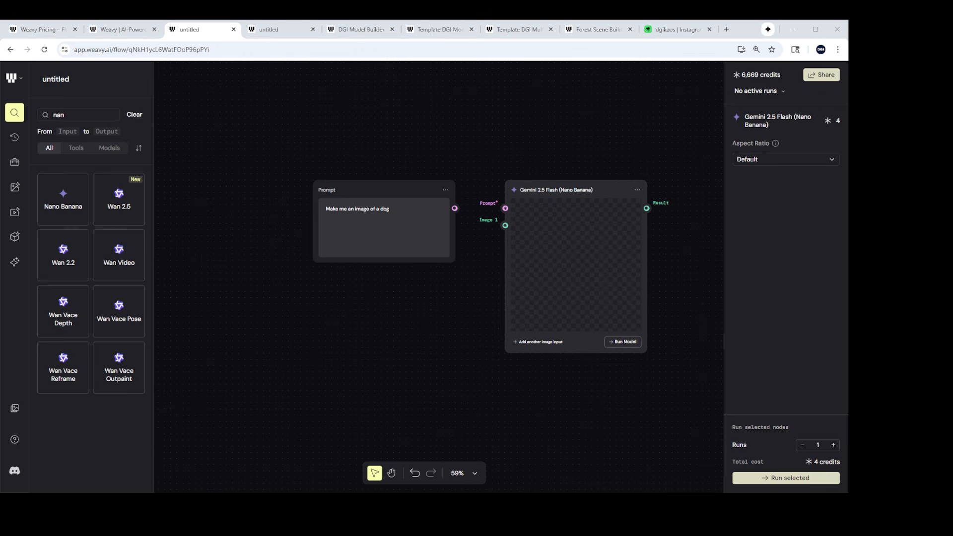
# Step: Compare the Nano Banana node's credit cost for one and two runs, and shift the node slightly away from the prompt
pyautogui.moveTo(814, 462); pyautogui.dragTo(837, 461)
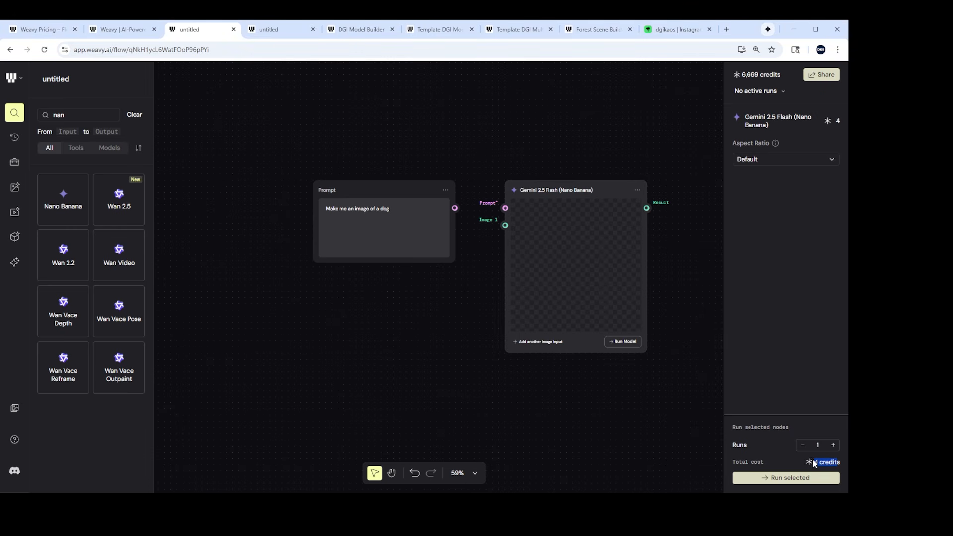
pyautogui.moveTo(584, 190); pyautogui.dragTo(587, 188)
pyautogui.click(590, 186)
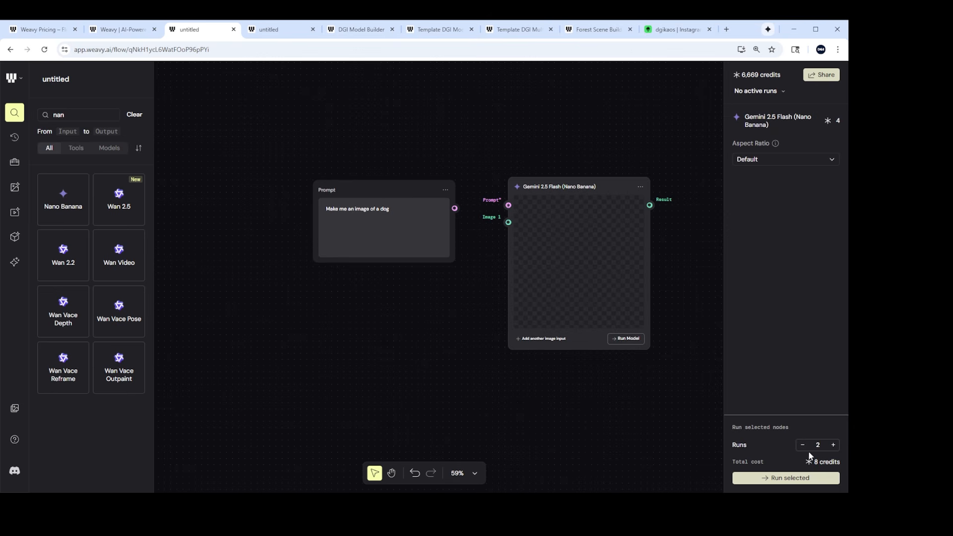
pyautogui.click(832, 446)
pyautogui.moveTo(597, 186); pyautogui.dragTo(596, 162)
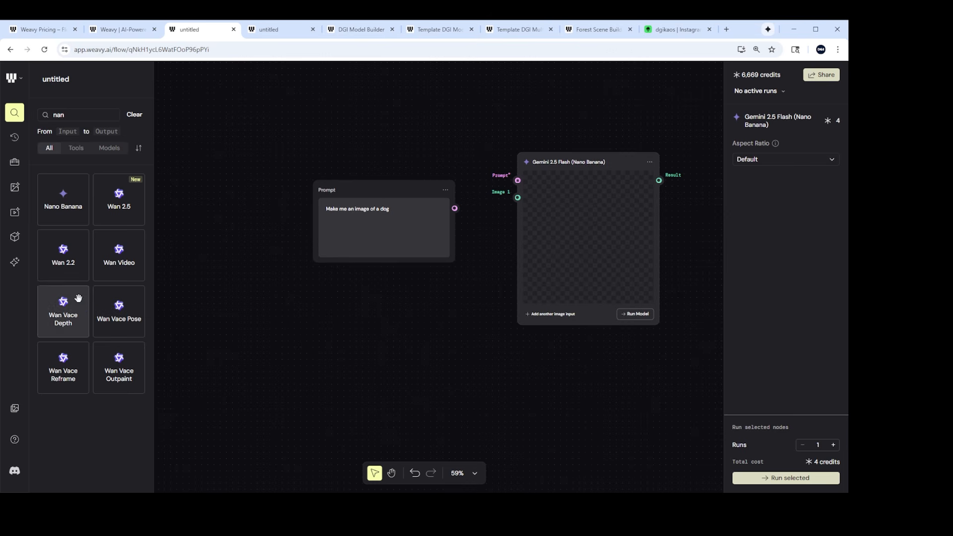
# Step: Add a Wan 2.2 node below the Nano Banana node to check its credit cost and settings, and delete it
pyautogui.moveTo(59, 264); pyautogui.dragTo(470, 378)
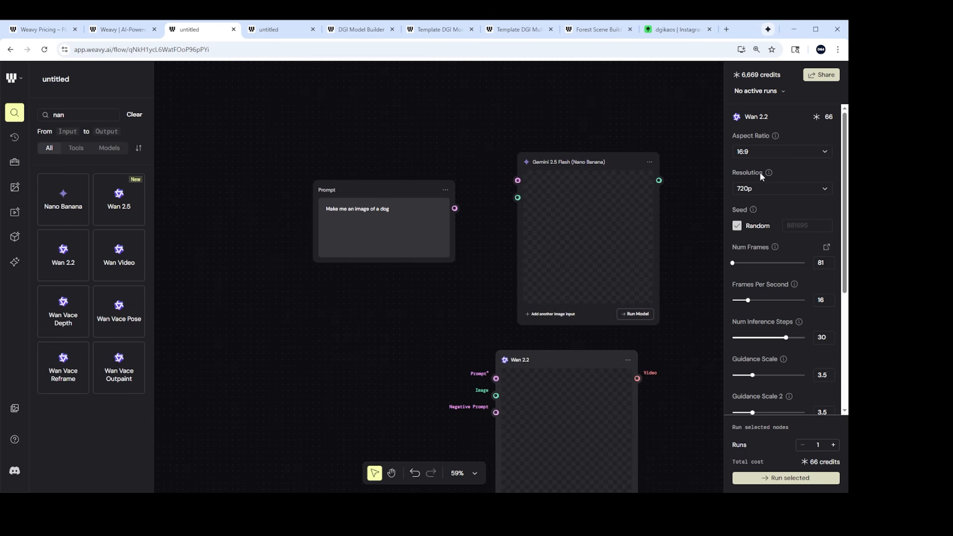
pyautogui.moveTo(748, 118); pyautogui.dragTo(769, 121)
pyautogui.moveTo(595, 358); pyautogui.dragTo(630, 361)
pyautogui.moveTo(694, 350); pyautogui.dragTo(641, 388)
pyautogui.press('Delete')
# Step: Set the Nano Banana node's aspect ratio to 9:16
pyautogui.click(606, 172)
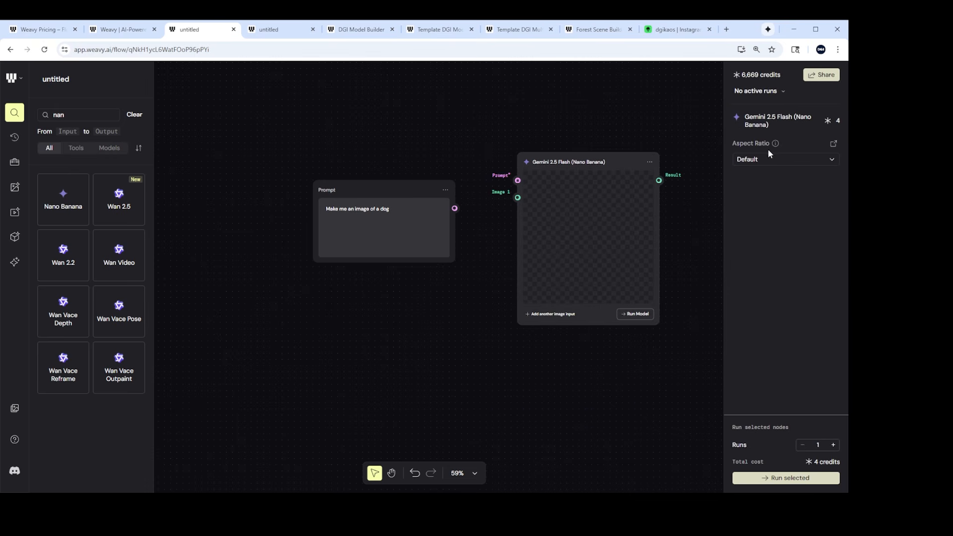
pyautogui.click(776, 163)
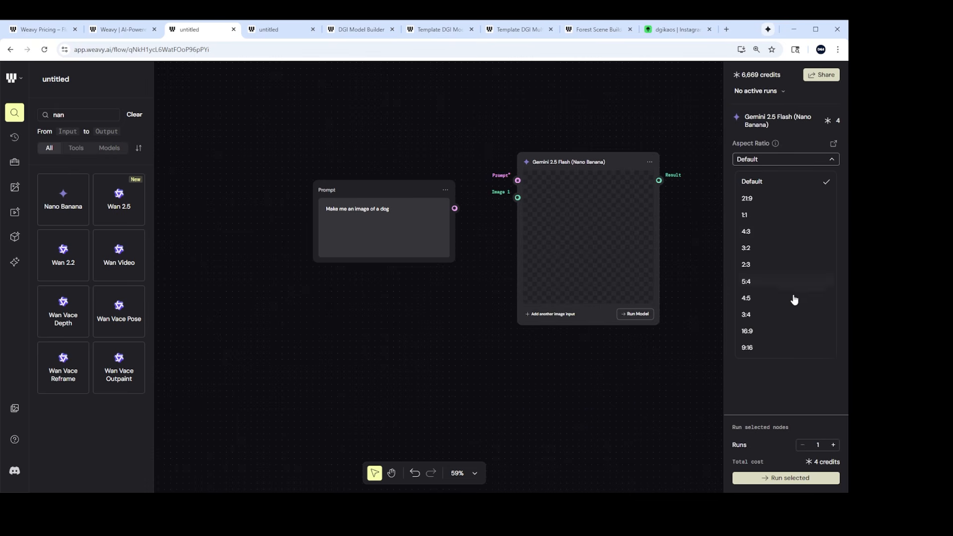
pyautogui.click(765, 354)
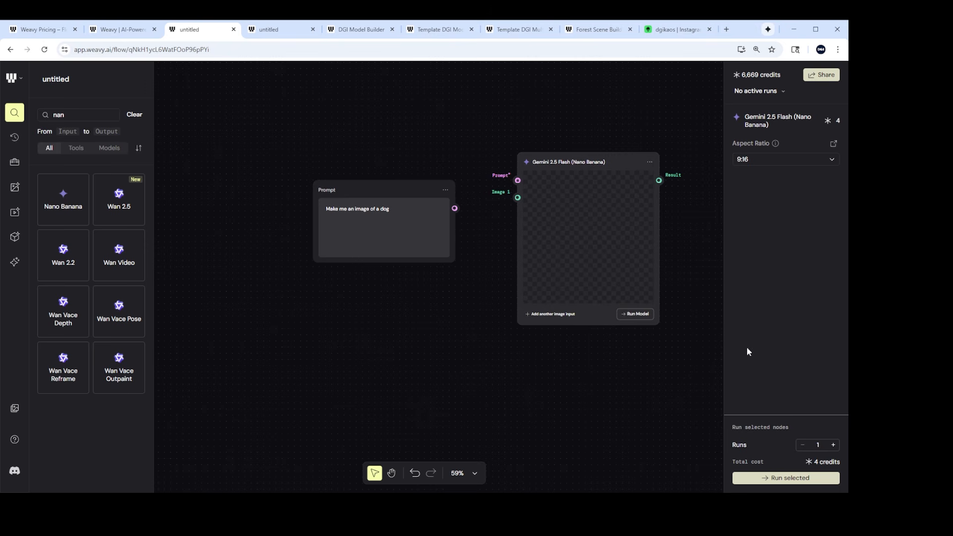
# Step: Rearrange the two nodes and change the prompt text to "Make me an image of a husky puppy at the beach."
pyautogui.moveTo(604, 163); pyautogui.dragTo(567, 175)
pyautogui.moveTo(417, 187); pyautogui.dragTo(390, 182)
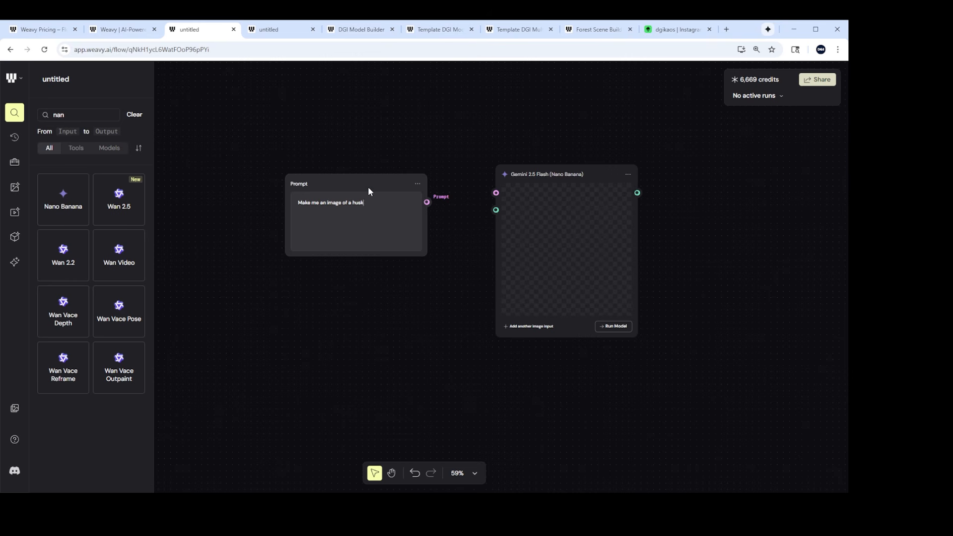
pyautogui.write('puppy at the beach.')
# Step: Connect the Prompt node's output to the Nano Banana node's Prompt input and run the model
pyautogui.moveTo(428, 202); pyautogui.dragTo(429, 202)
pyautogui.moveTo(493, 200); pyautogui.dragTo(495, 194)
pyautogui.click(569, 169)
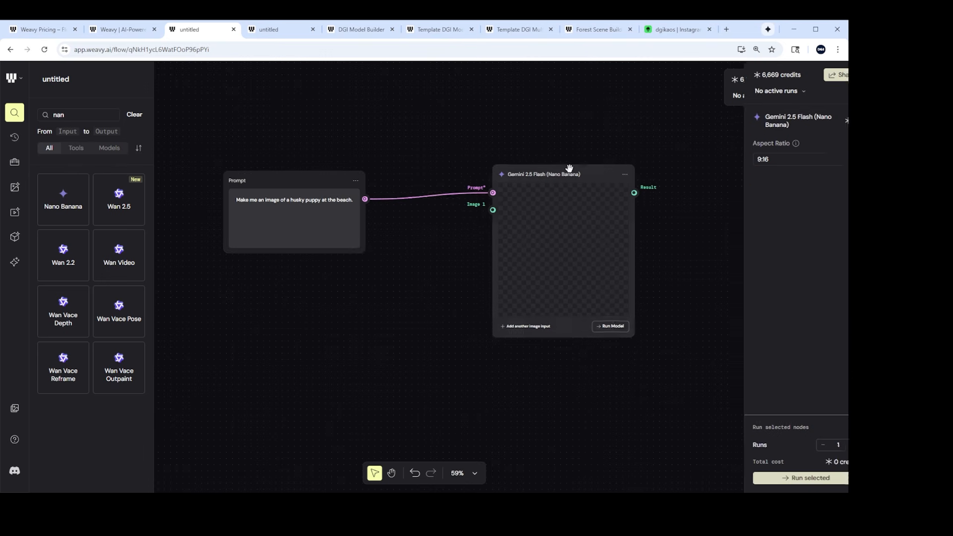
pyautogui.click(601, 331)
# Step: Examine the generated husky puppy image alongside its connected Prompt node
pyautogui.scroll(5, 600, 328)
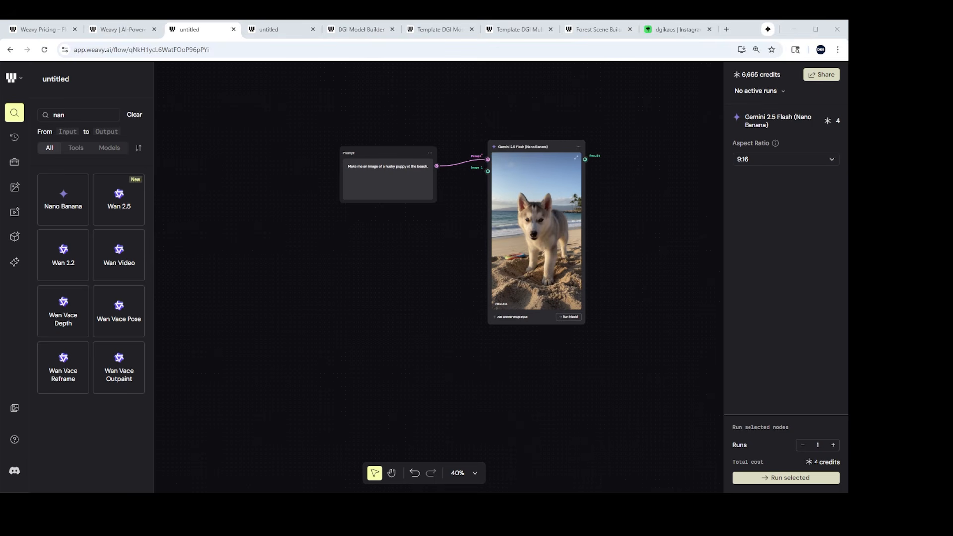
pyautogui.moveTo(571, 110); pyautogui.dragTo(440, 138)
pyautogui.click(547, 109)
pyautogui.scroll(-3, 491, 172)
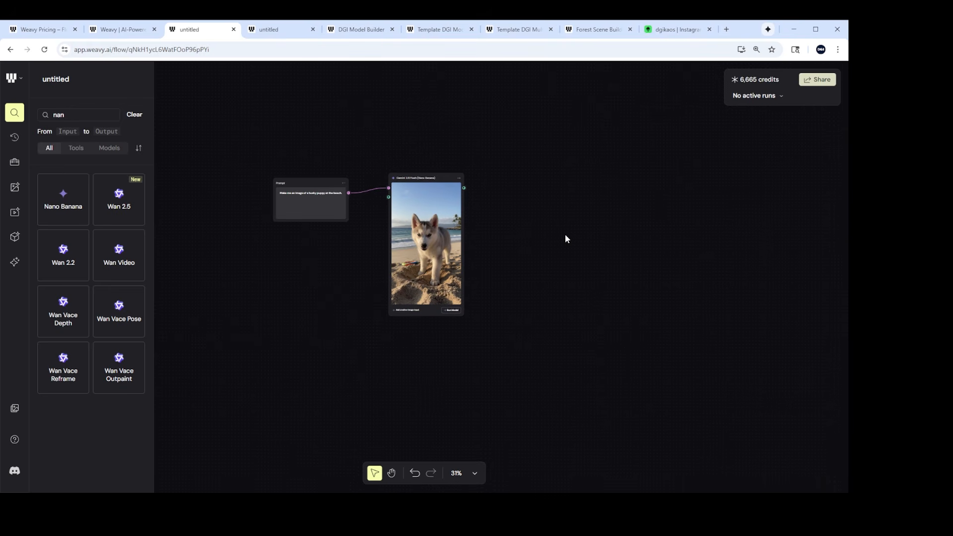
pyautogui.scroll(-1, 560, 243)
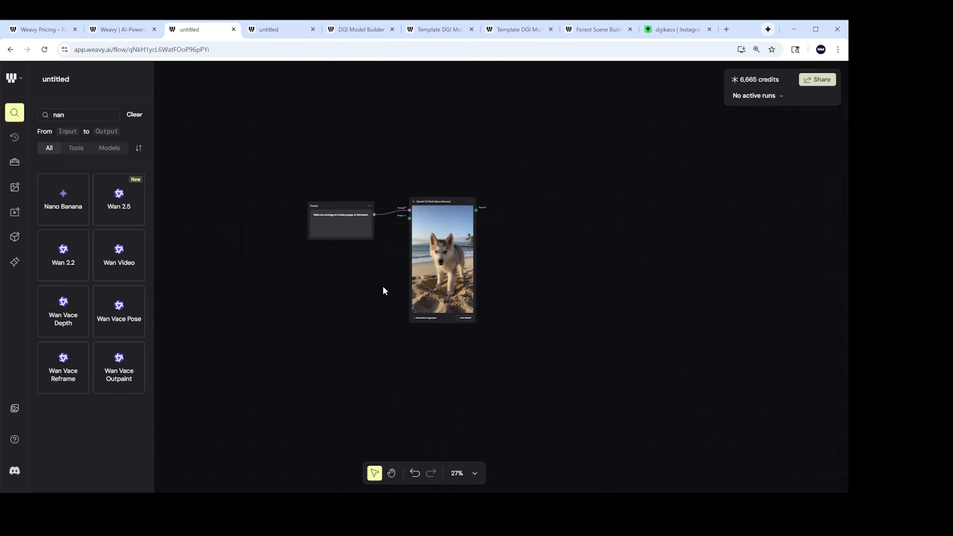
pyautogui.scroll(3, 375, 282)
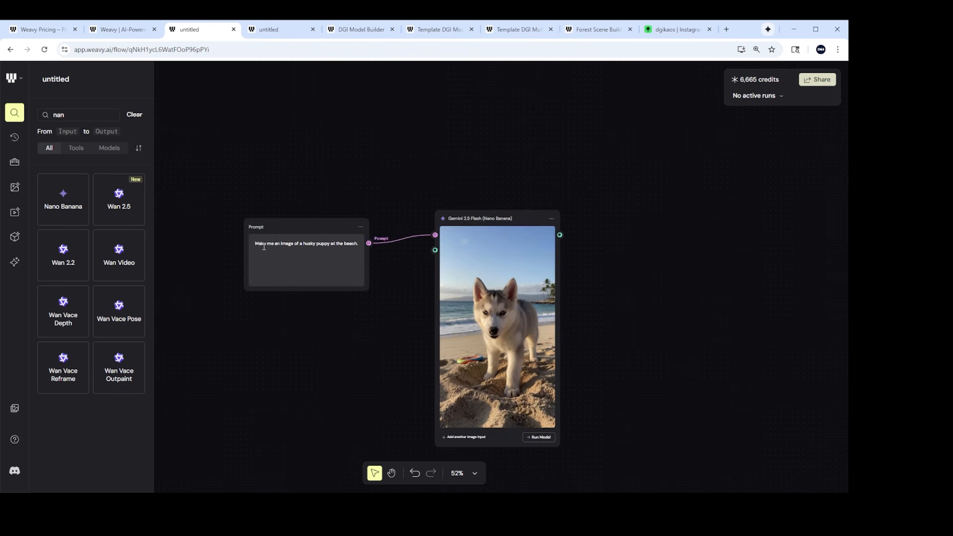
pyautogui.scroll(-2, 405, 334)
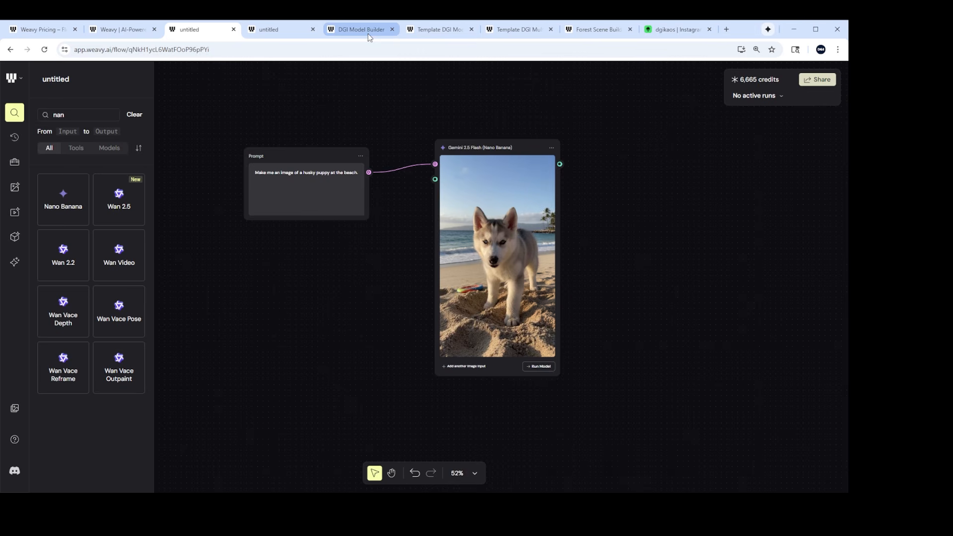
# Step: Switch to the DGI Model Builder workflow and examine the full-body source image of the woman in the dress
pyautogui.click(396, 30)
pyautogui.scroll(-2, 395, 204)
pyautogui.moveTo(136, 131); pyautogui.dragTo(608, 158)
pyautogui.scroll(6, 410, 302)
pyautogui.scroll(3, 407, 298)
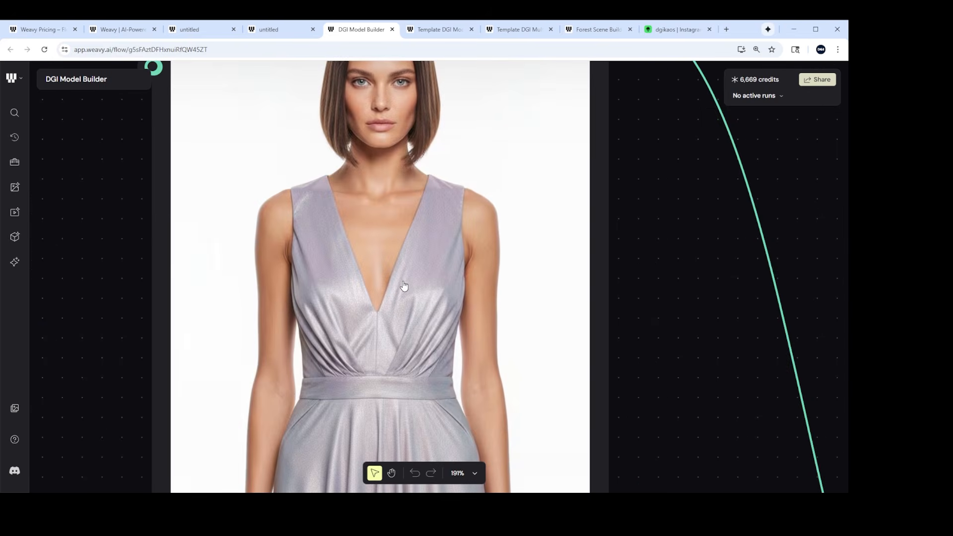
pyautogui.scroll(-3, 395, 289)
pyautogui.scroll(3, 379, 303)
pyautogui.scroll(-5, 377, 284)
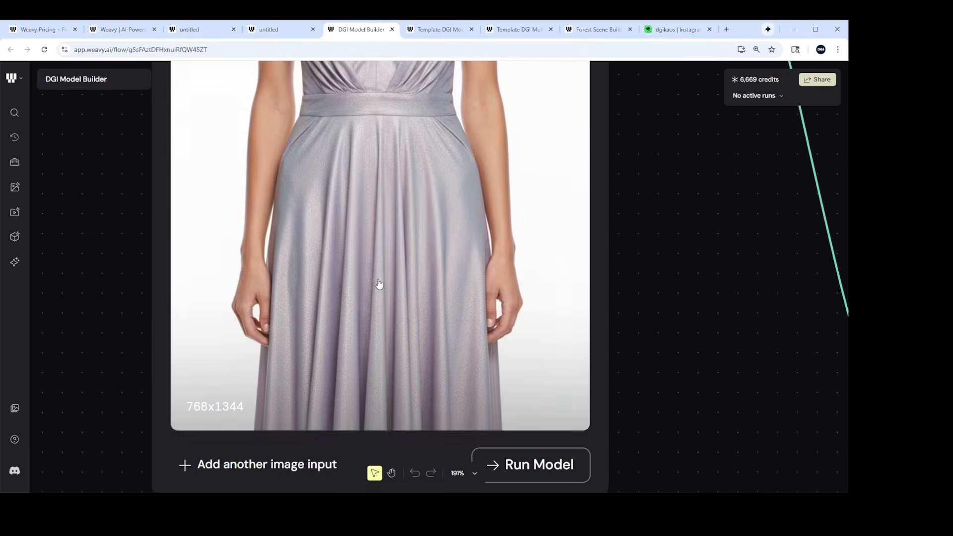
pyautogui.scroll(8, 381, 282)
pyautogui.scroll(-3, 385, 282)
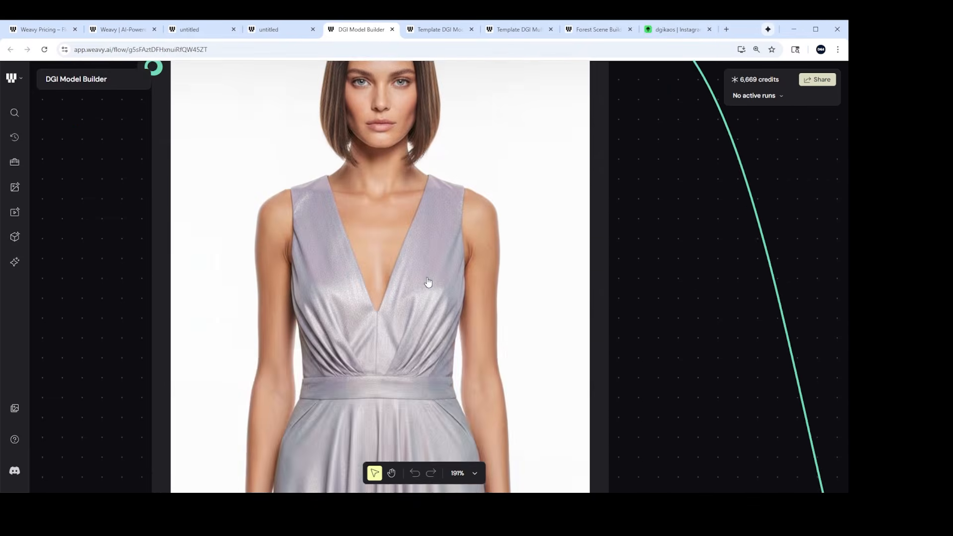
pyautogui.scroll(-8, 428, 281)
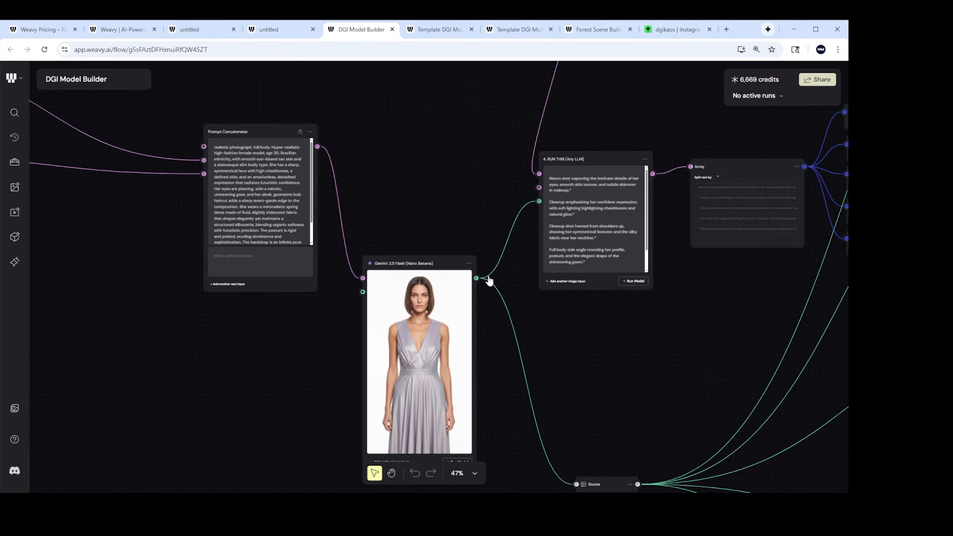
# Step: Trace how the source image and the List prompts feed the Nano Banana nodes for the different camera angles
pyautogui.scroll(-2, 546, 288)
pyautogui.hscroll(8, 663, 160)
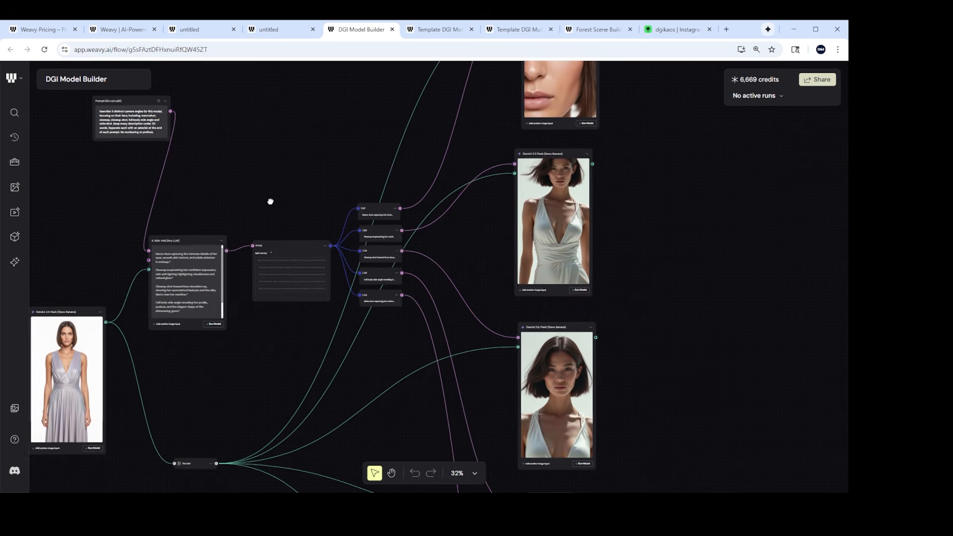
pyautogui.scroll(4, 421, 242)
pyautogui.scroll(4, 578, 248)
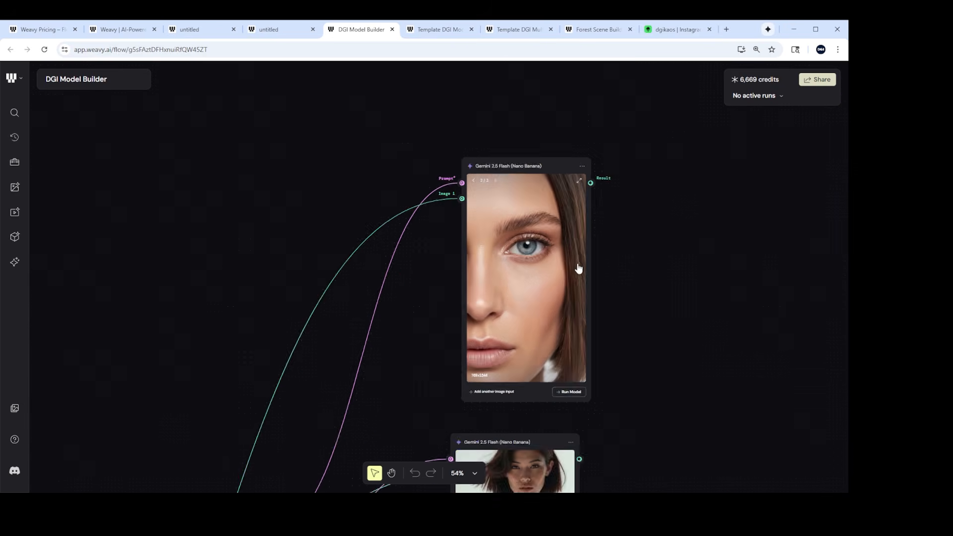
pyautogui.scroll(-4, 550, 269)
pyautogui.scroll(-4, 562, 317)
pyautogui.scroll(5, 557, 298)
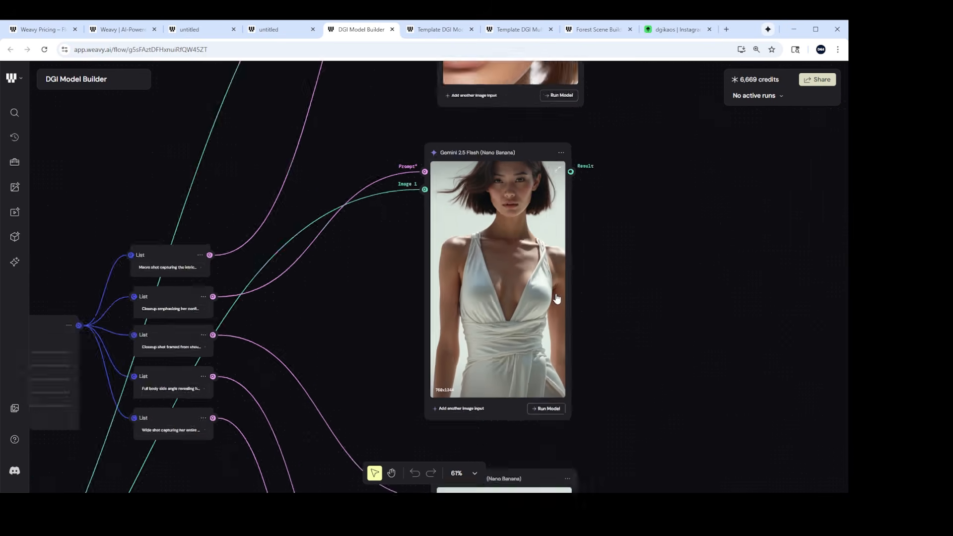
pyautogui.scroll(-4, 516, 201)
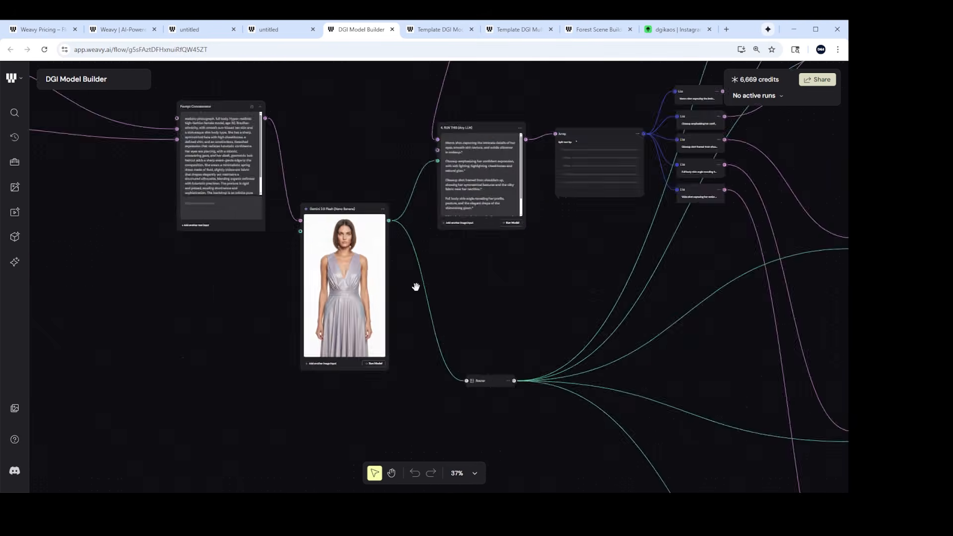
# Step: Run the Nano Banana node fed by the "Closeup emphasizing her..." List prompt to regenerate its image from the source portrait
pyautogui.scroll(7, 415, 285)
pyautogui.scroll(-8, 384, 232)
pyautogui.moveTo(606, 212); pyautogui.dragTo(281, 284)
pyautogui.scroll(4, 556, 256)
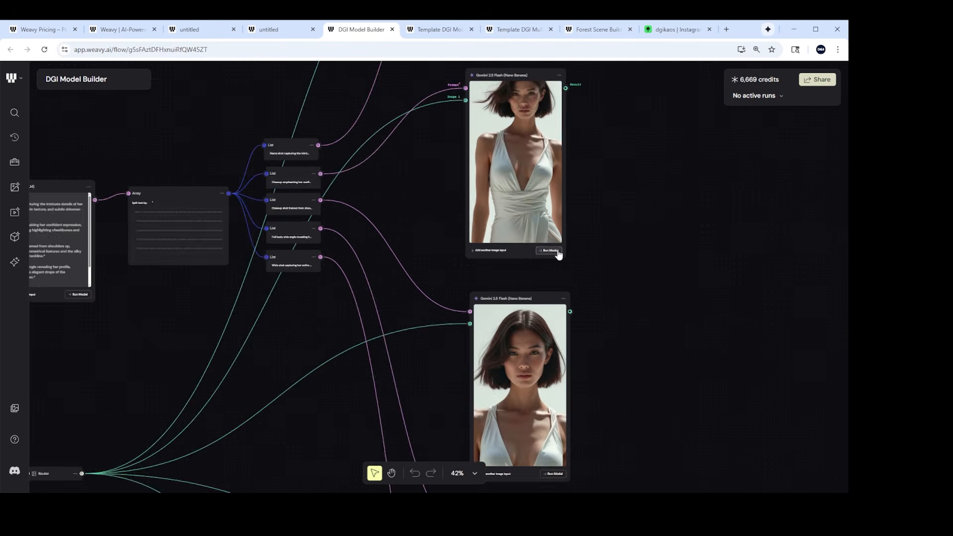
pyautogui.click(545, 392)
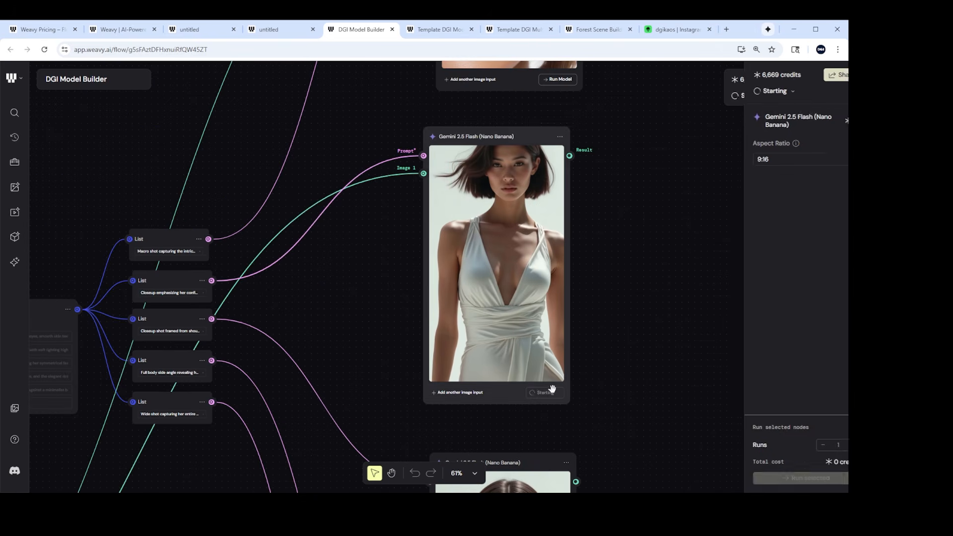
# Step: Inspect the source portrait's face and dress up close as a reference for the regenerated shot
pyautogui.scroll(-4, 631, 347)
pyautogui.moveTo(200, 325); pyautogui.dragTo(597, 310)
pyautogui.scroll(8, 507, 323)
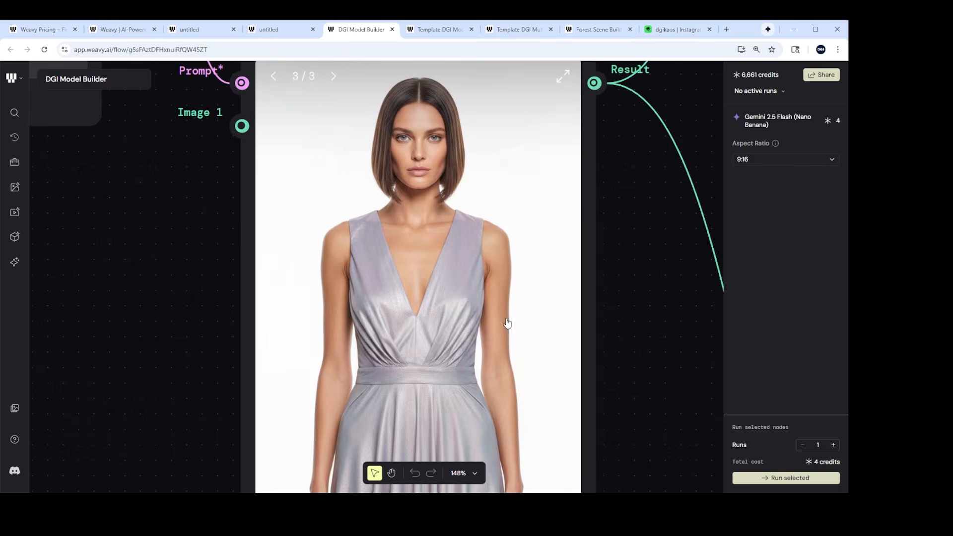
pyautogui.scroll(2, 462, 280)
pyautogui.scroll(-1, 439, 330)
pyautogui.scroll(-4, 437, 287)
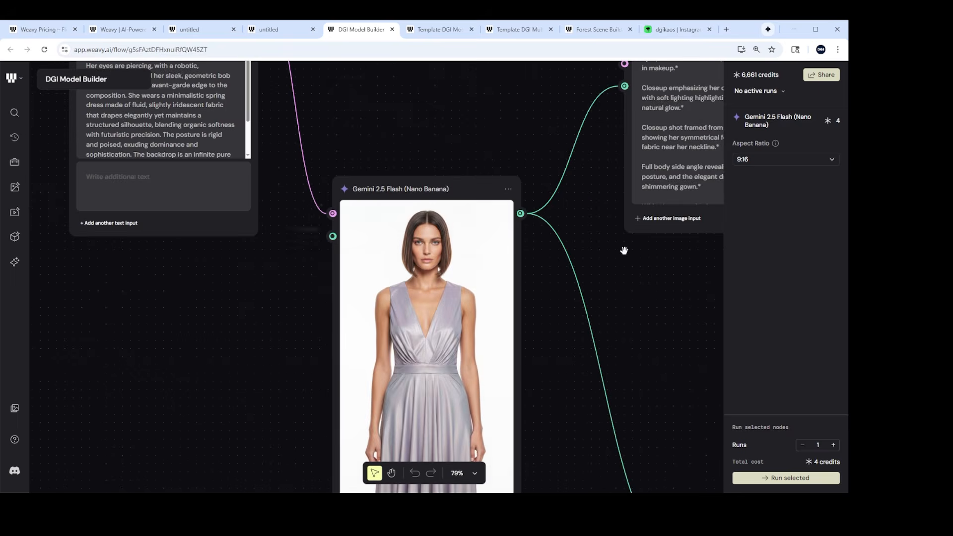
# Step: Compare the macro face shot, the regenerated closeup and the remaining camera-angle images for consistency with the source portrait
pyautogui.moveTo(621, 244); pyautogui.dragTo(351, 313)
pyautogui.scroll(-4, 517, 314)
pyautogui.moveTo(628, 208); pyautogui.dragTo(224, 324)
pyautogui.scroll(4, 630, 253)
pyautogui.scroll(-1, 587, 329)
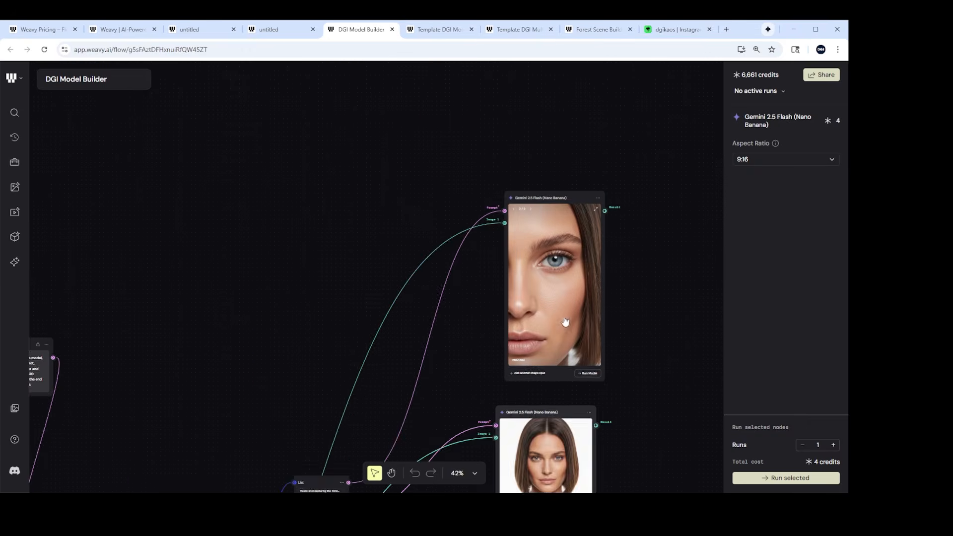
pyautogui.scroll(3, 546, 296)
pyautogui.scroll(-6, 565, 239)
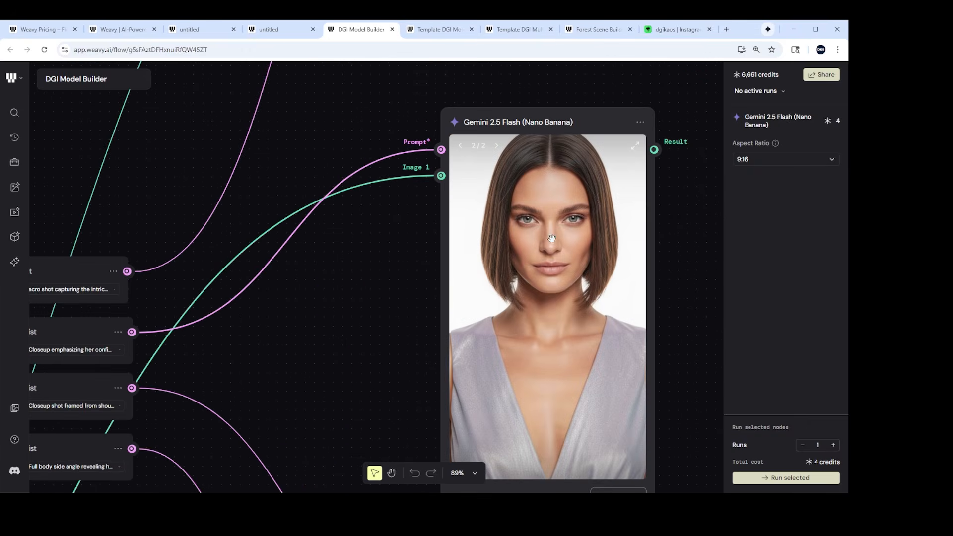
pyautogui.scroll(-4, 575, 327)
pyautogui.scroll(-3, 575, 326)
pyautogui.scroll(3, 581, 318)
pyautogui.scroll(6, 587, 301)
pyautogui.scroll(-8, 578, 262)
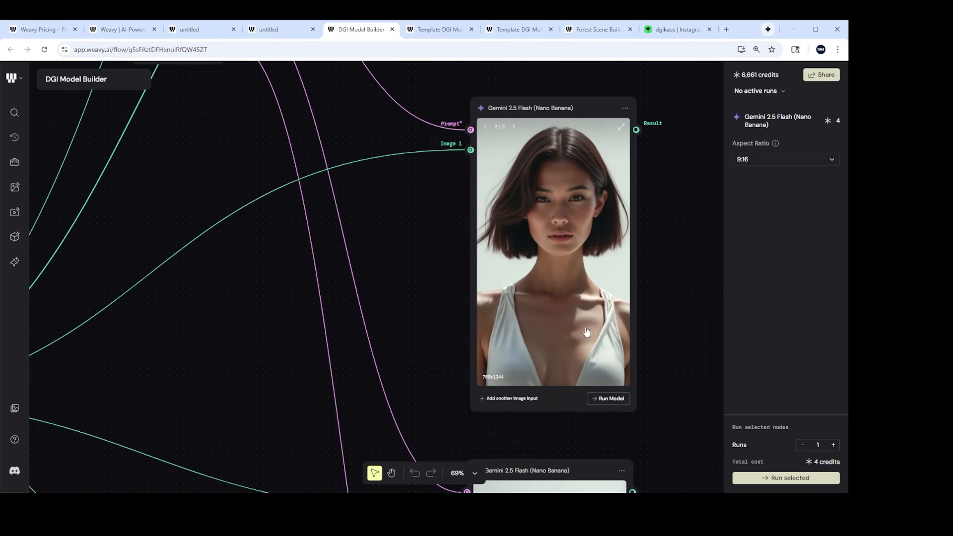
# Step: Run the Nano Banana node fed by the "Closeup shot framed from shou..." List prompt, and compare its new image with the full-body shots
pyautogui.click(611, 398)
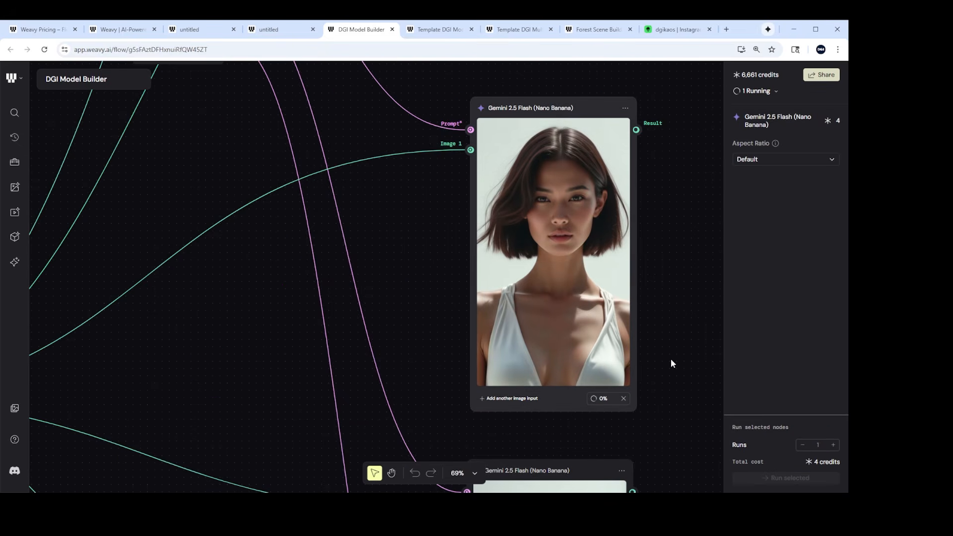
pyautogui.scroll(-3, 621, 337)
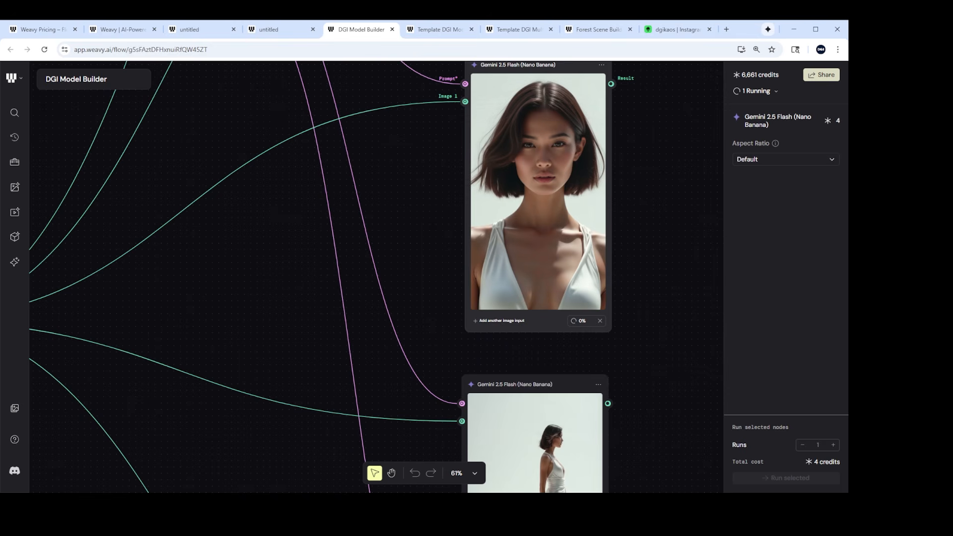
pyautogui.scroll(-5, 550, 327)
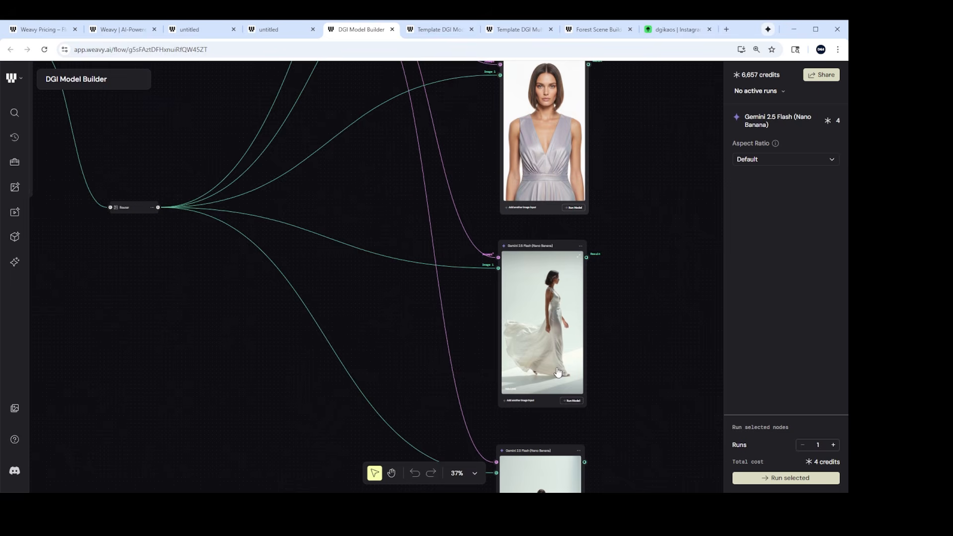
pyautogui.scroll(3, 548, 290)
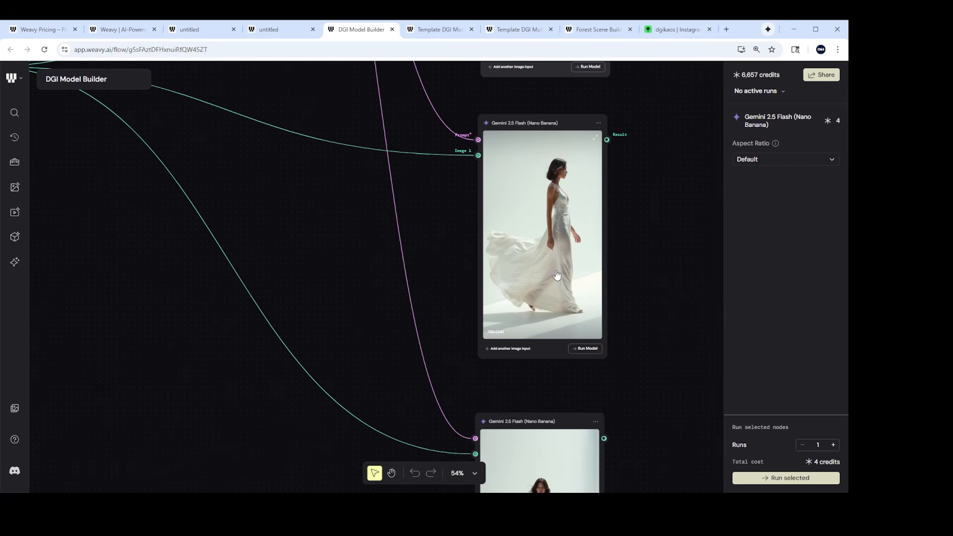
pyautogui.scroll(-1, 576, 312)
pyautogui.scroll(-3, 577, 313)
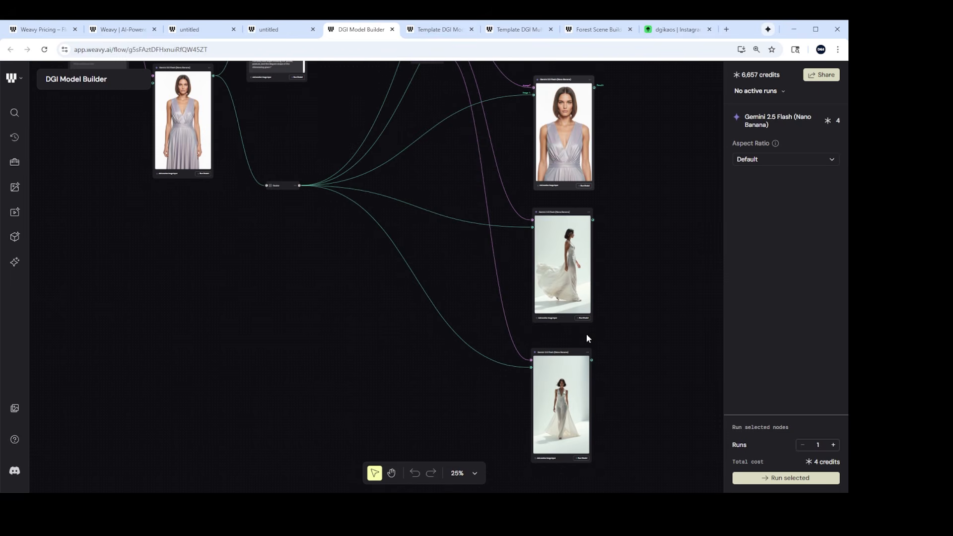
pyautogui.scroll(-4, 585, 334)
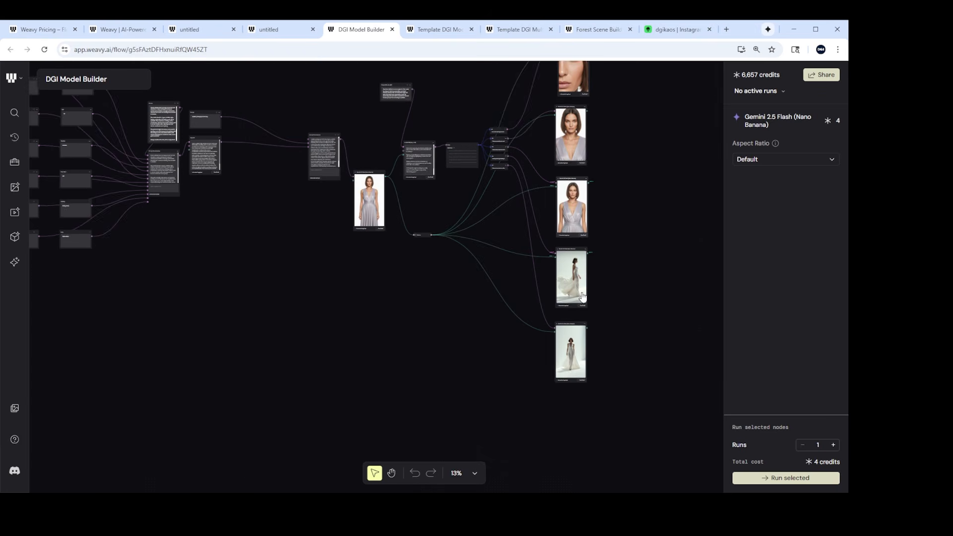
pyautogui.scroll(-2, 583, 296)
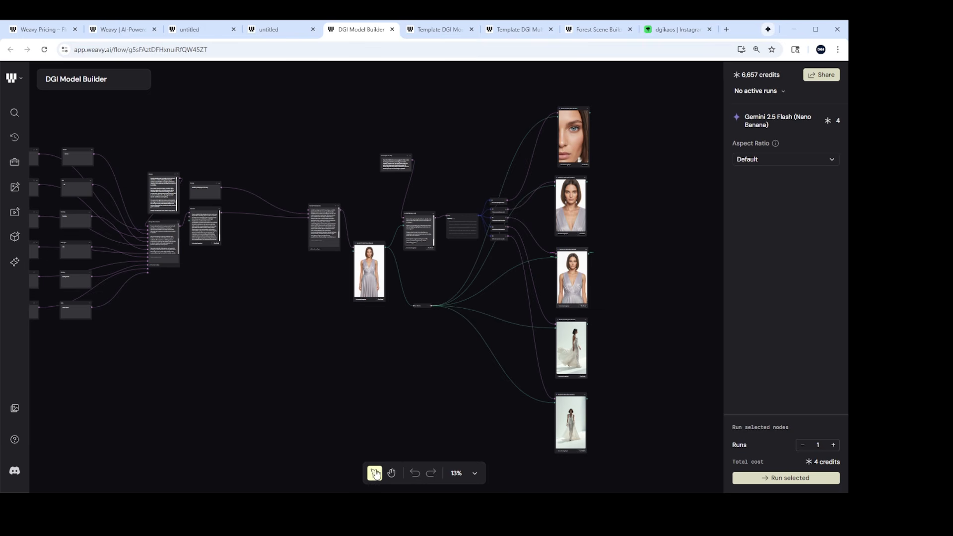
# Step: Survey the whole workflow from the attribute prompts through the source image and List nodes to the five camera-angle outputs
pyautogui.click(391, 473)
pyautogui.moveTo(407, 376); pyautogui.dragTo(520, 374)
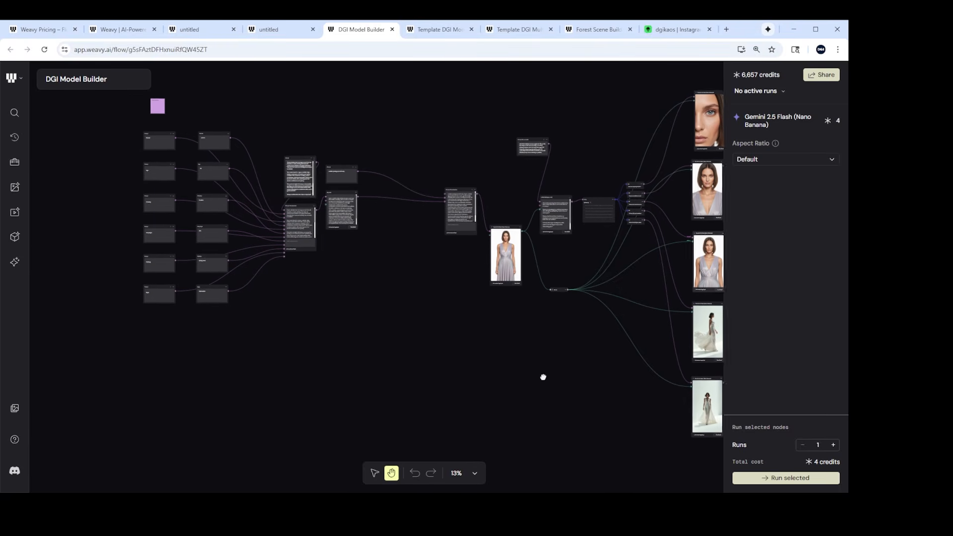
pyautogui.scroll(-8, 491, 367)
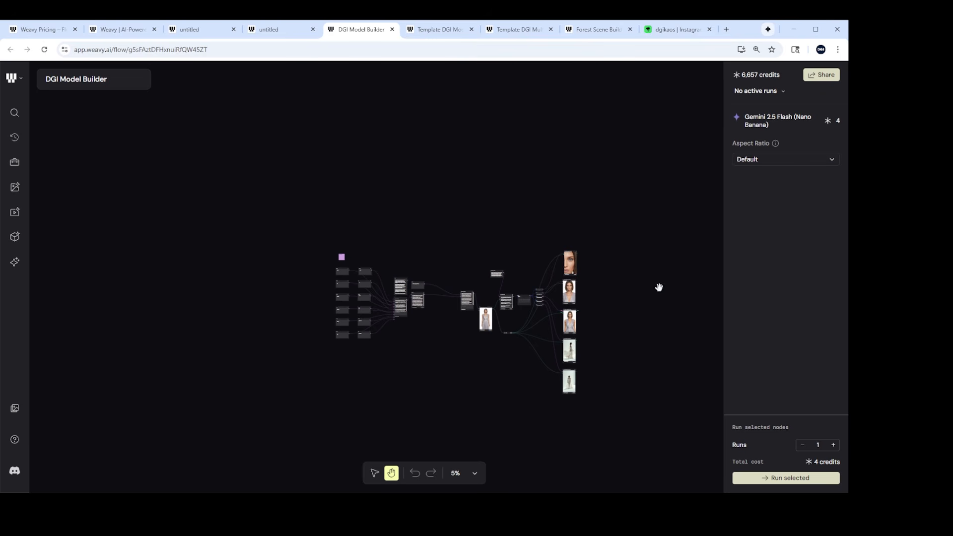
pyautogui.moveTo(659, 285); pyautogui.dragTo(615, 228)
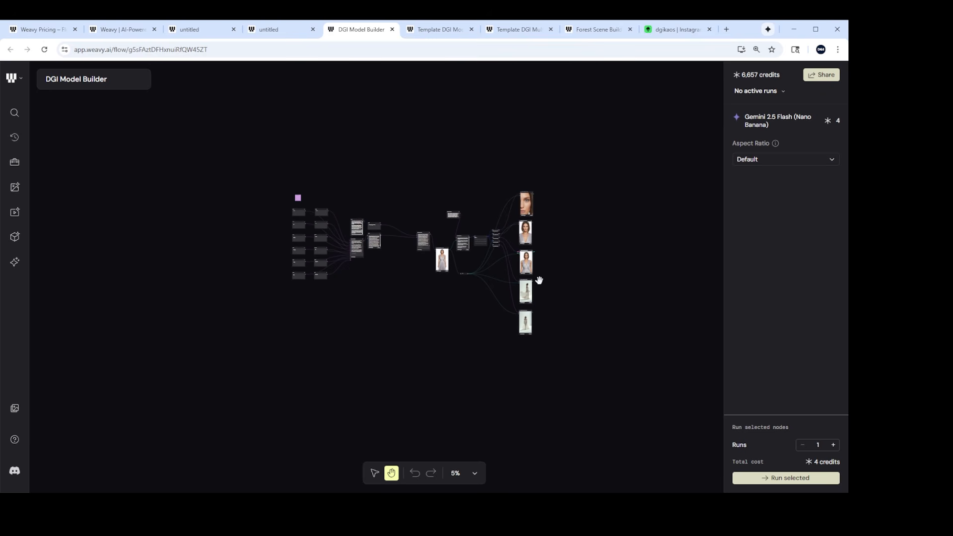
pyautogui.scroll(-6, 492, 313)
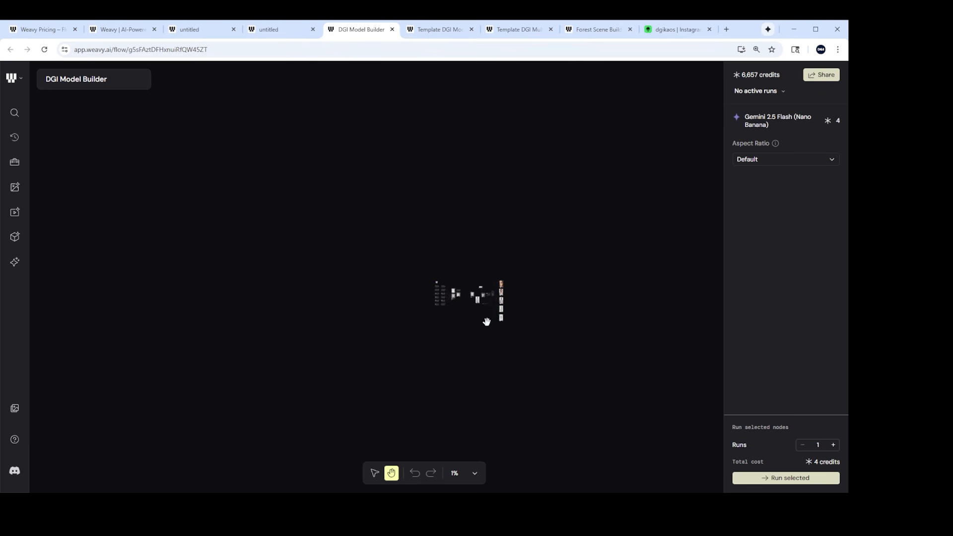
pyautogui.scroll(6, 488, 321)
pyautogui.scroll(5, 518, 267)
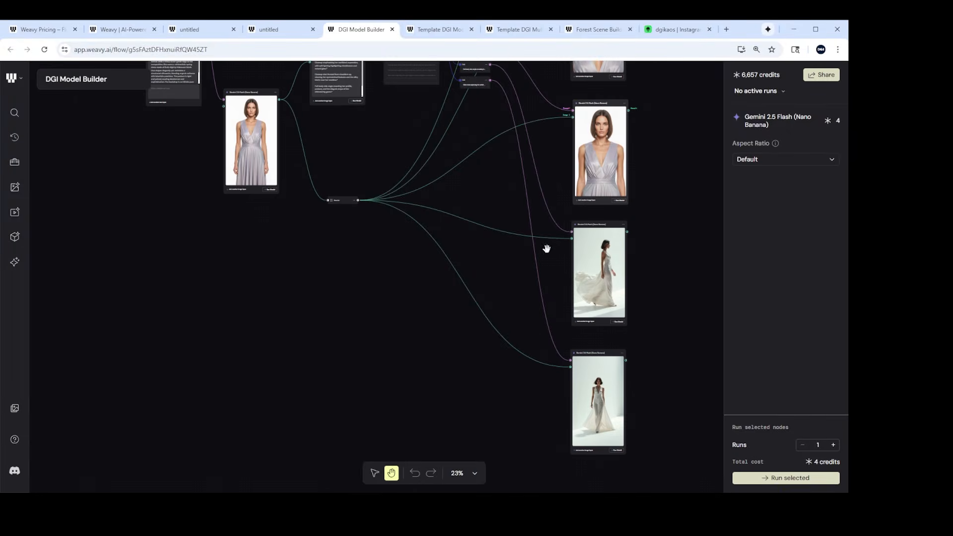
pyautogui.scroll(3, 547, 249)
pyautogui.scroll(2, 549, 244)
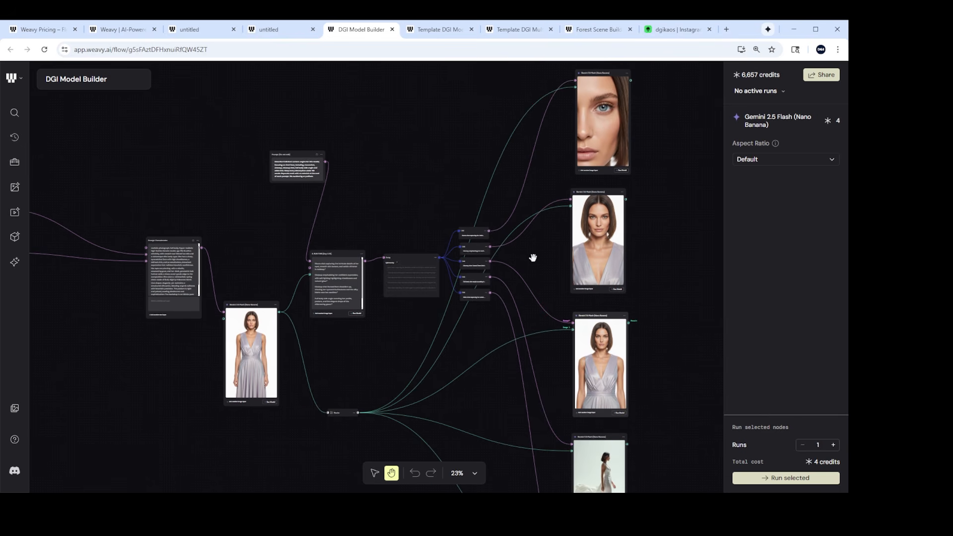
pyautogui.scroll(-2, 460, 318)
pyautogui.moveTo(646, 214); pyautogui.dragTo(374, 477)
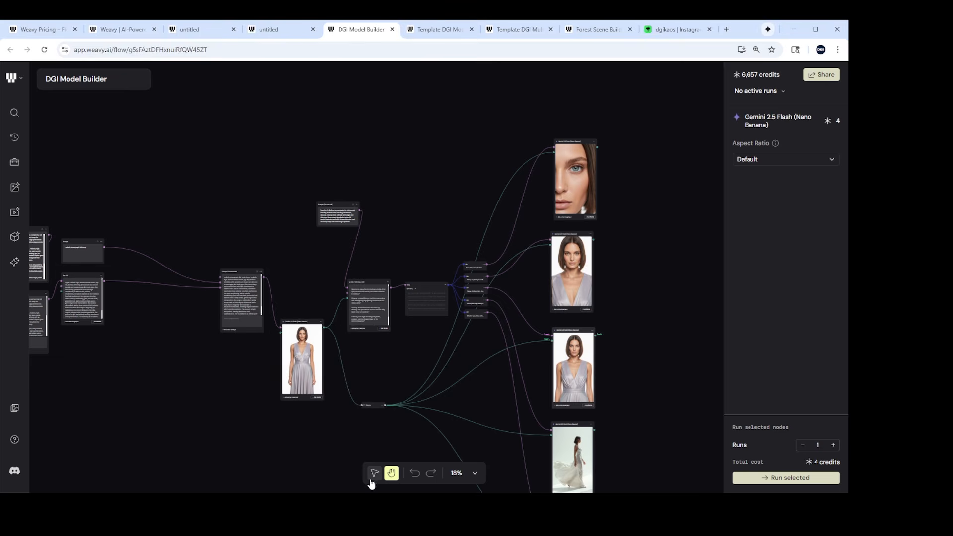
# Step: Try selecting the five camera-angle Nano Banana nodes together as a group, and clear the selection
pyautogui.click(373, 474)
pyautogui.scroll(-3, 636, 234)
pyautogui.scroll(-2, 636, 234)
pyautogui.scroll(3, 635, 235)
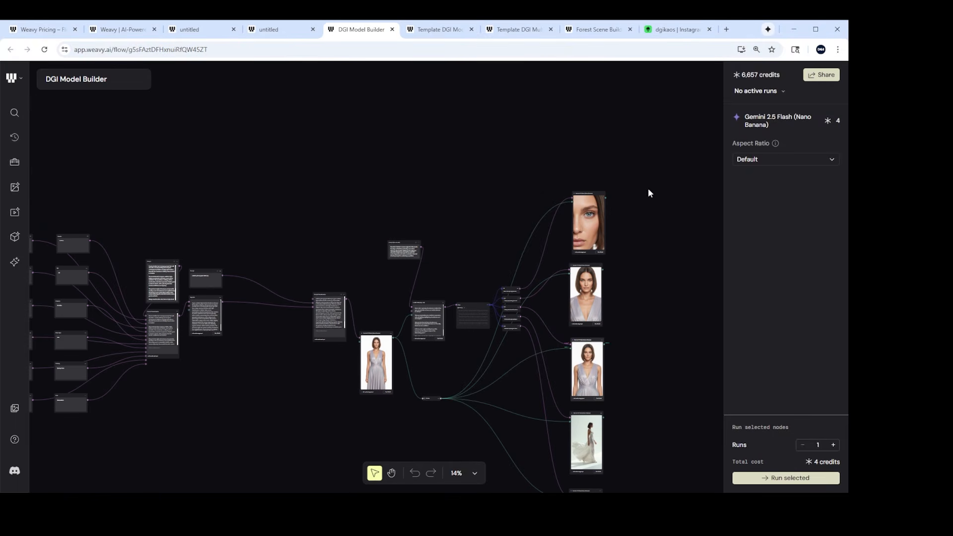
pyautogui.click(633, 174)
pyautogui.moveTo(633, 174); pyautogui.dragTo(540, 489)
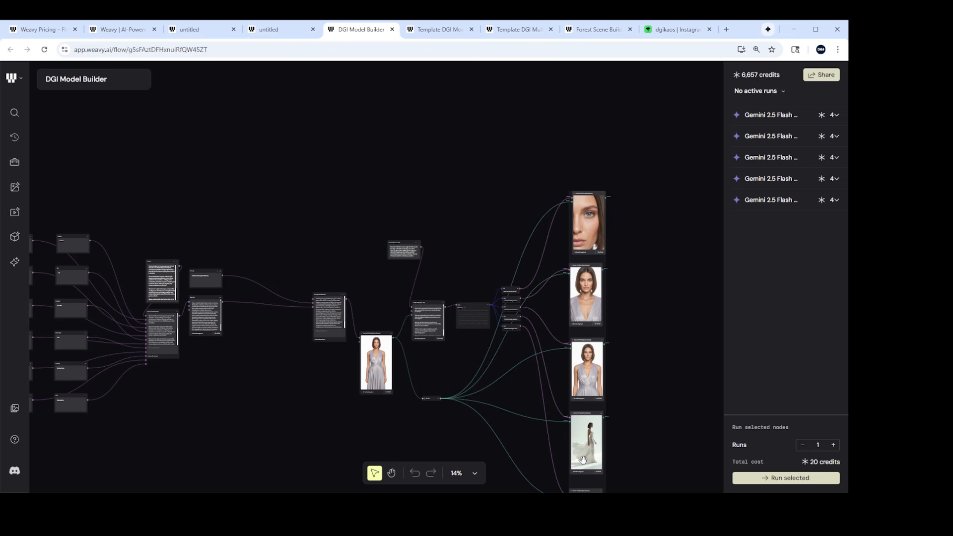
pyautogui.moveTo(657, 194); pyautogui.dragTo(598, 444)
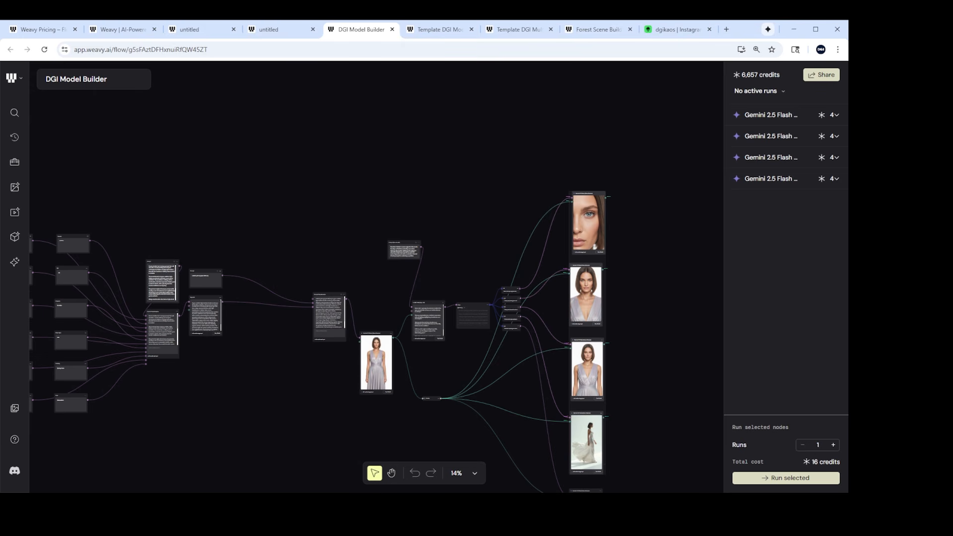
pyautogui.click(645, 240)
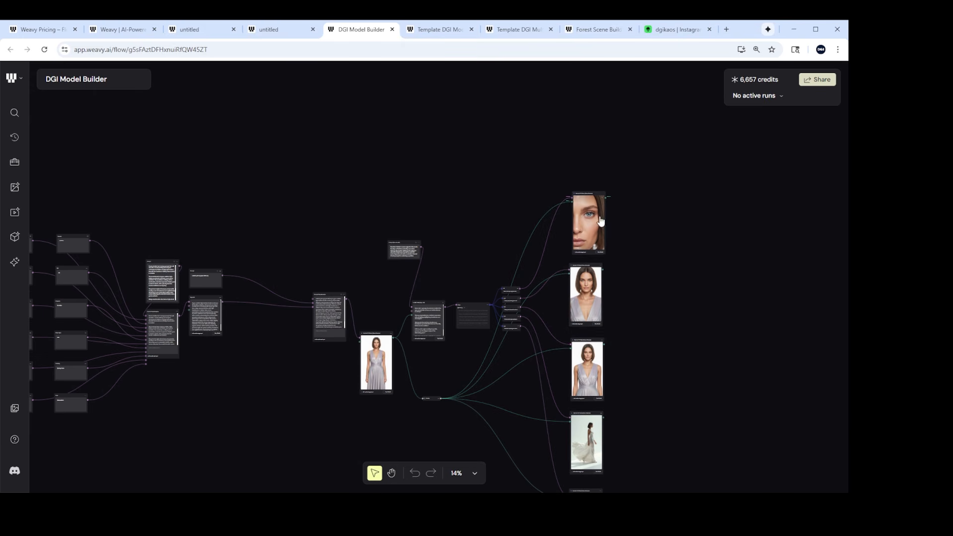
pyautogui.scroll(-5, 594, 396)
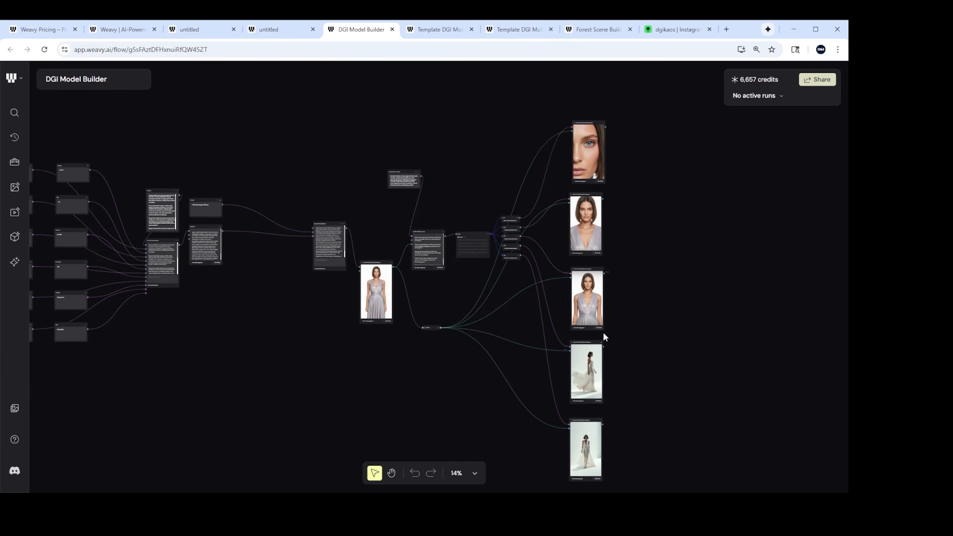
pyautogui.scroll(3, 590, 239)
pyautogui.moveTo(630, 161); pyautogui.dragTo(590, 479)
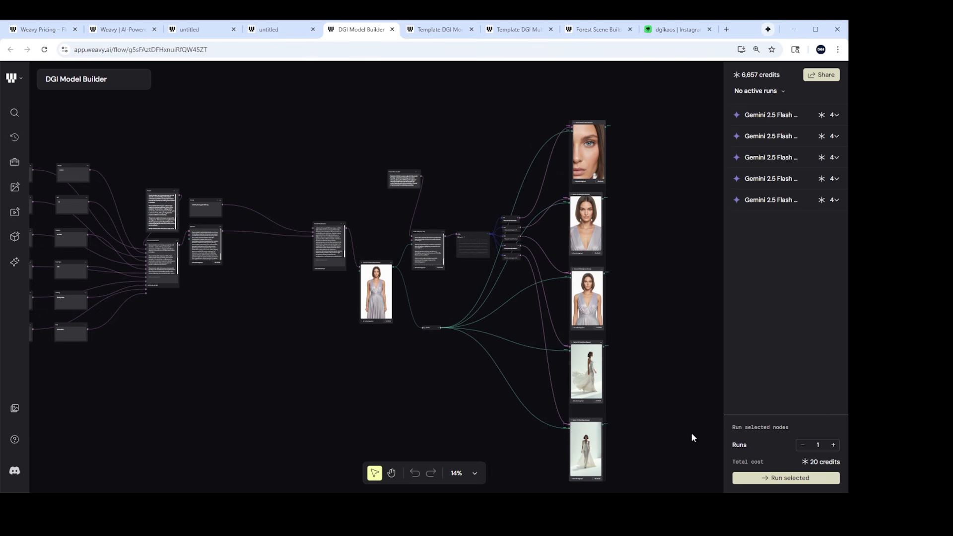
pyautogui.click(631, 277)
pyautogui.click(590, 137)
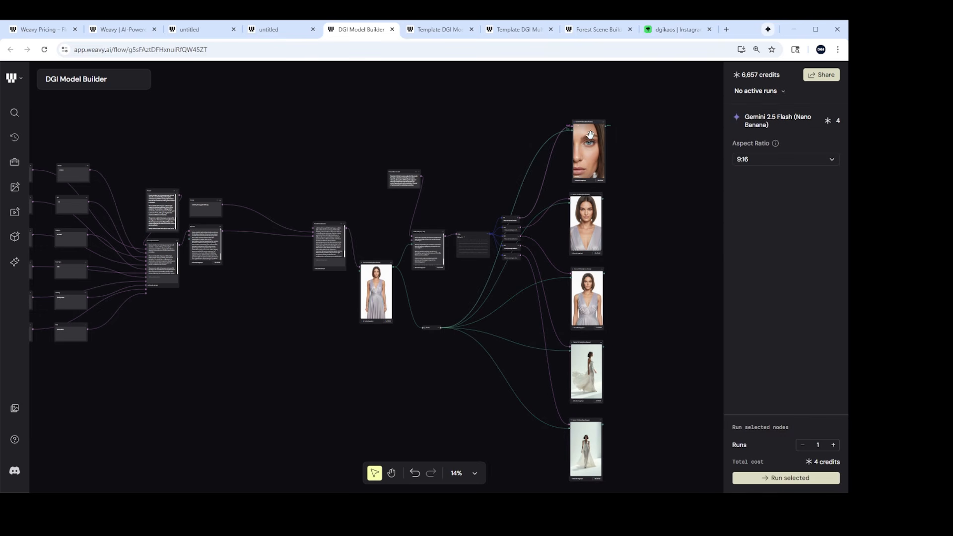
pyautogui.click(697, 296)
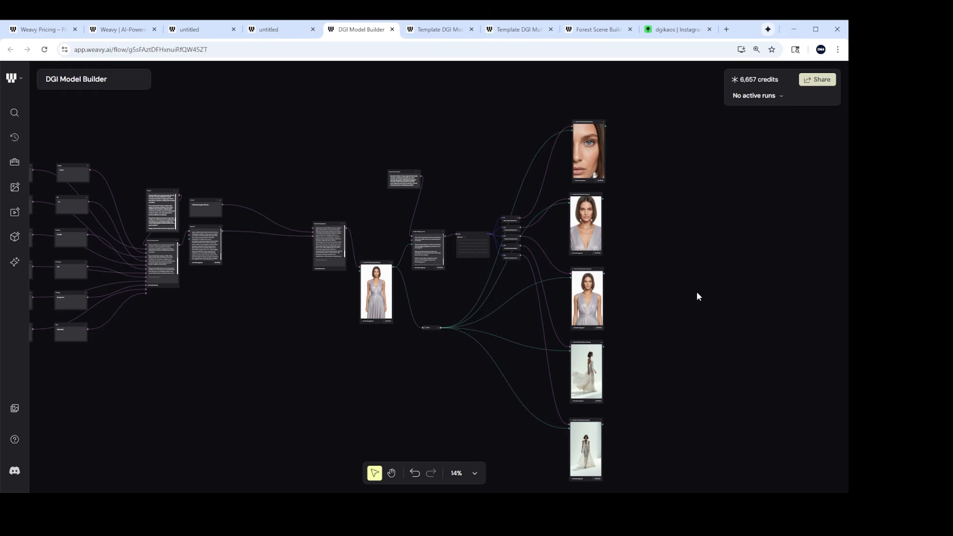
# Step: Examine the camera-angle images up close, from the macro and closeup portraits to the wide full-body shot, to find those needing regeneration
pyautogui.scroll(10, 697, 296)
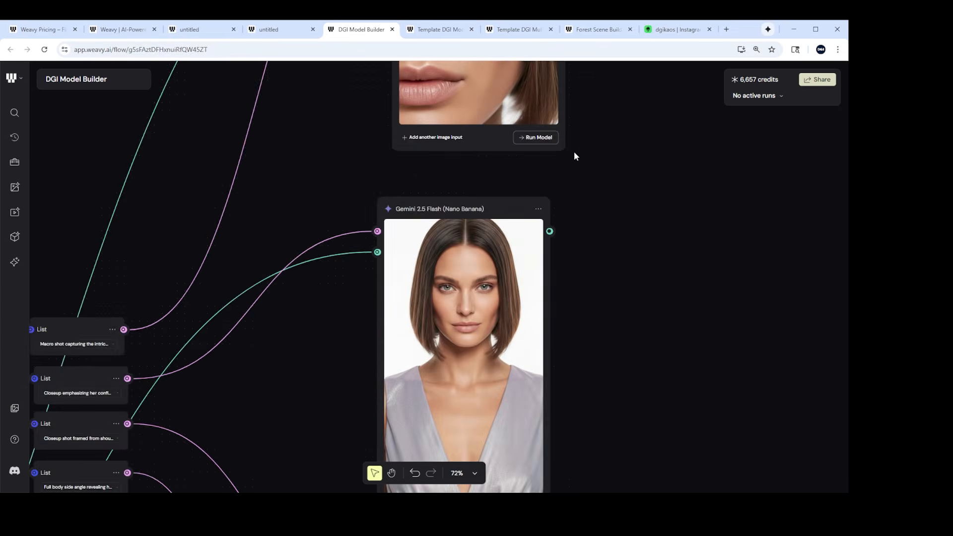
pyautogui.scroll(5, 576, 156)
pyautogui.scroll(-10, 530, 348)
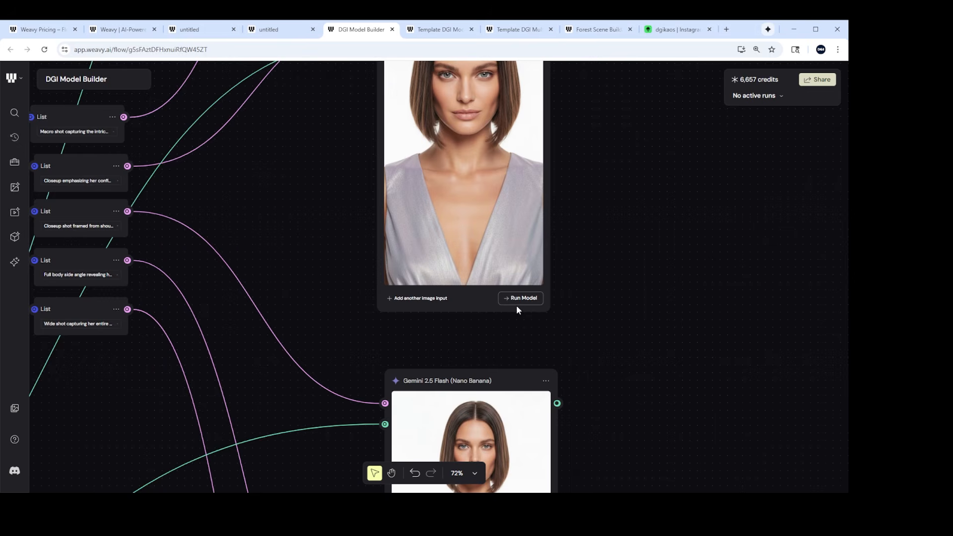
pyautogui.scroll(-2, 518, 304)
pyautogui.scroll(-8, 529, 288)
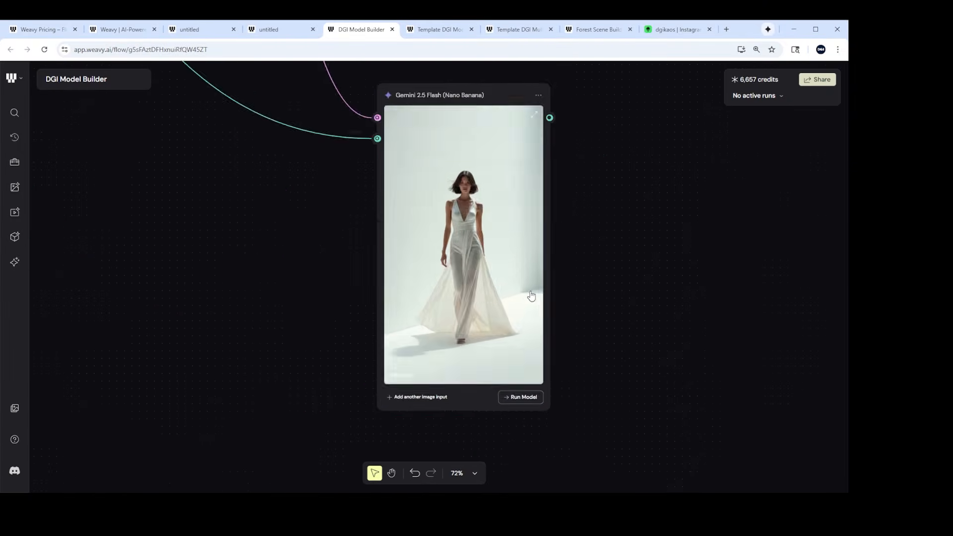
pyautogui.scroll(-3, 530, 298)
pyautogui.scroll(-10, 530, 297)
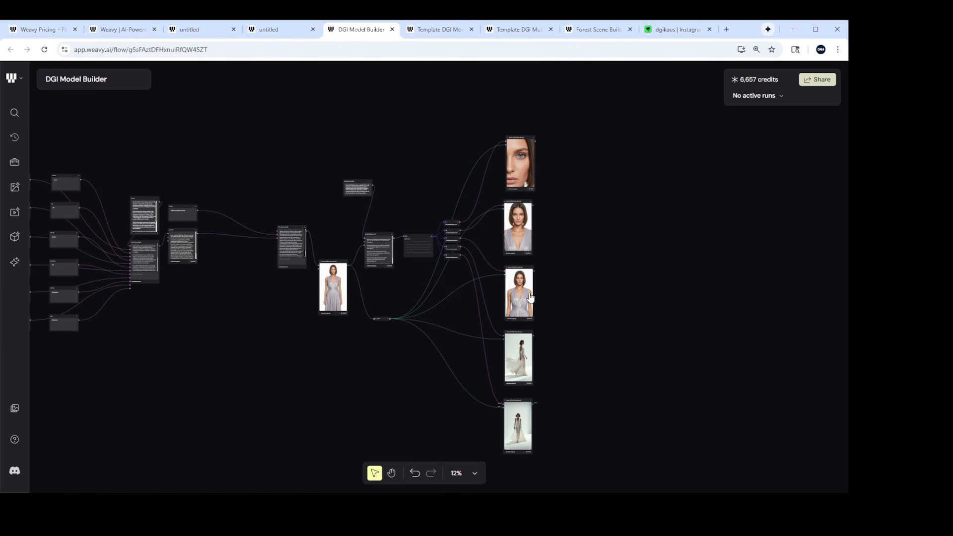
pyautogui.scroll(-3, 529, 297)
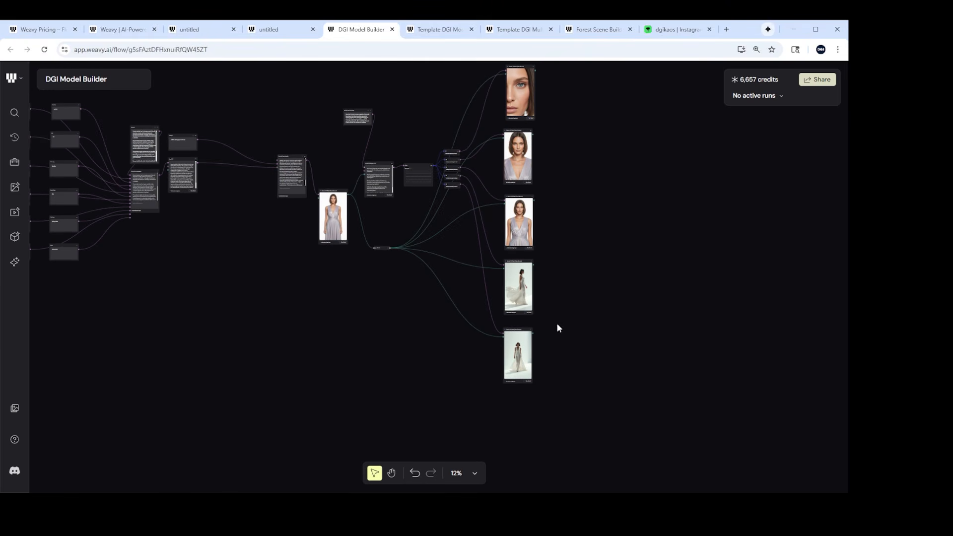
# Step: Run the full-body side-angle and wide-shot Nano Banana nodes together as one selection to regenerate both images
pyautogui.scroll(3, 555, 326)
pyautogui.scroll(2, 555, 326)
pyautogui.moveTo(585, 244); pyautogui.dragTo(509, 392)
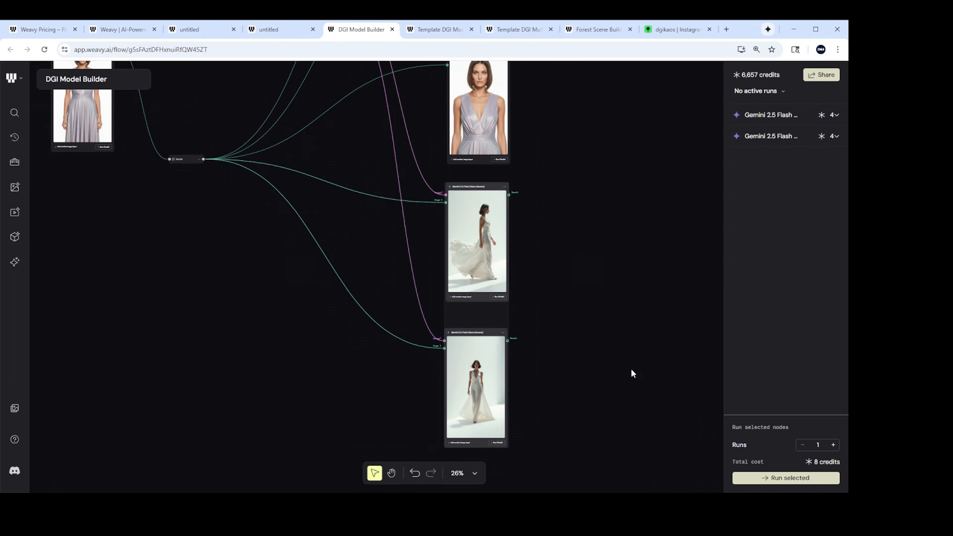
pyautogui.click(787, 478)
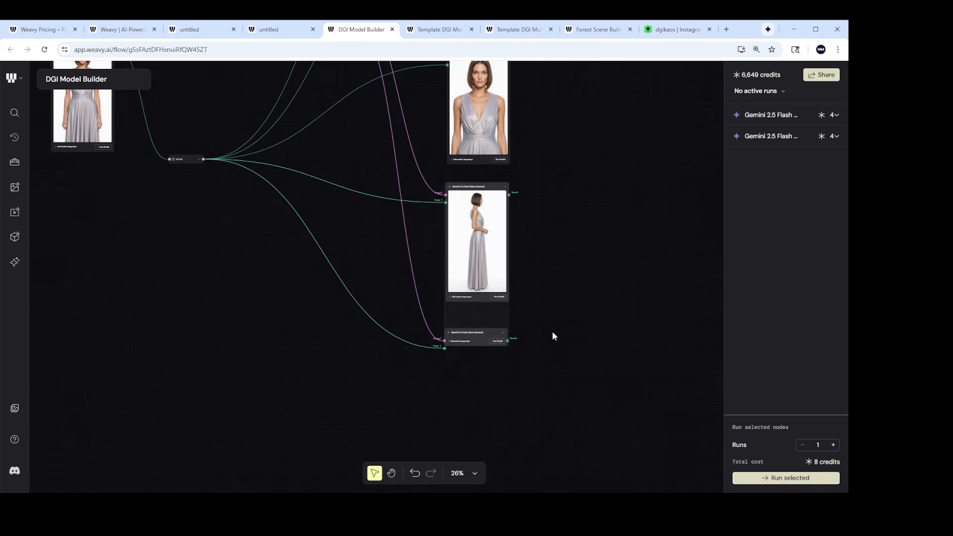
# Step: Inspect the regenerated full-body side and wide shots up close, and review them alongside the source image and the prompt nodes
pyautogui.click(513, 243)
pyautogui.scroll(8, 506, 298)
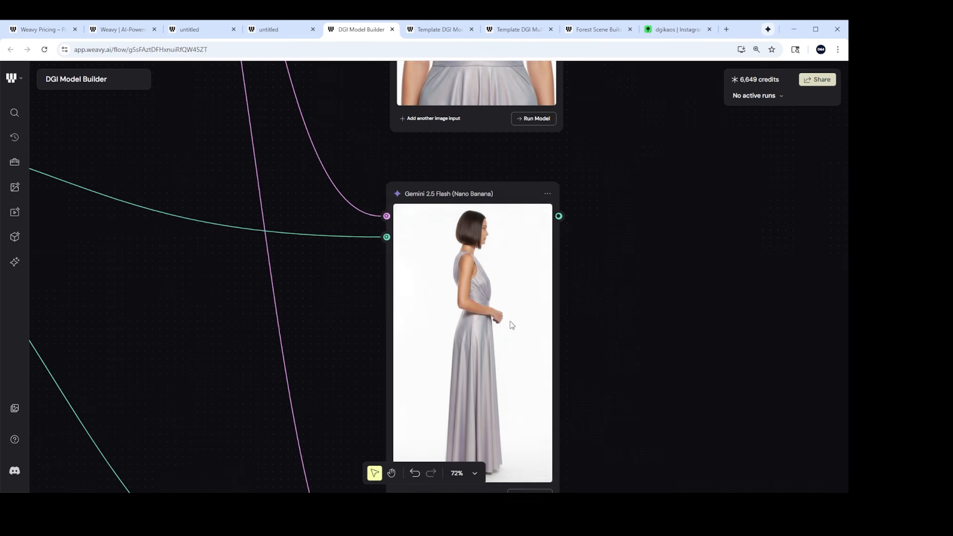
pyautogui.scroll(-8, 492, 288)
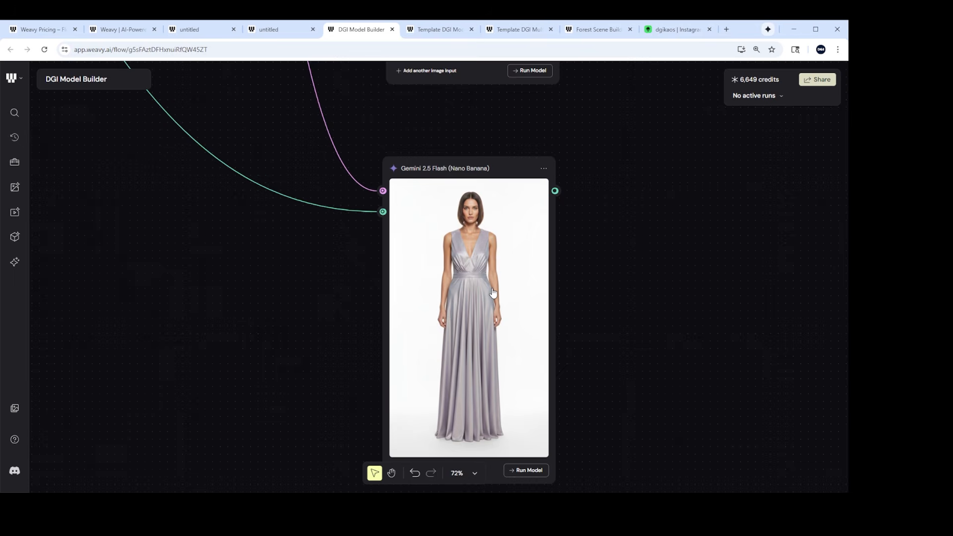
pyautogui.scroll(-8, 493, 293)
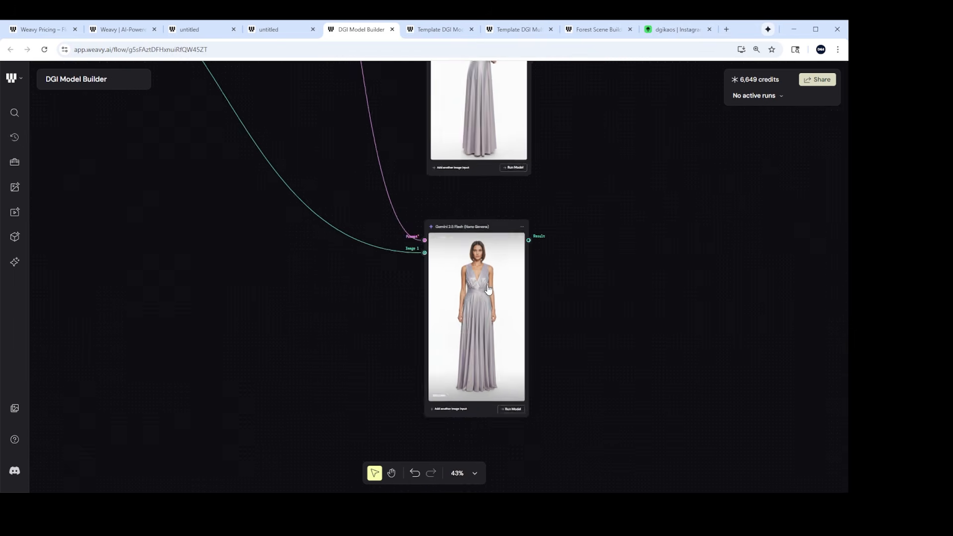
pyautogui.scroll(-5, 404, 284)
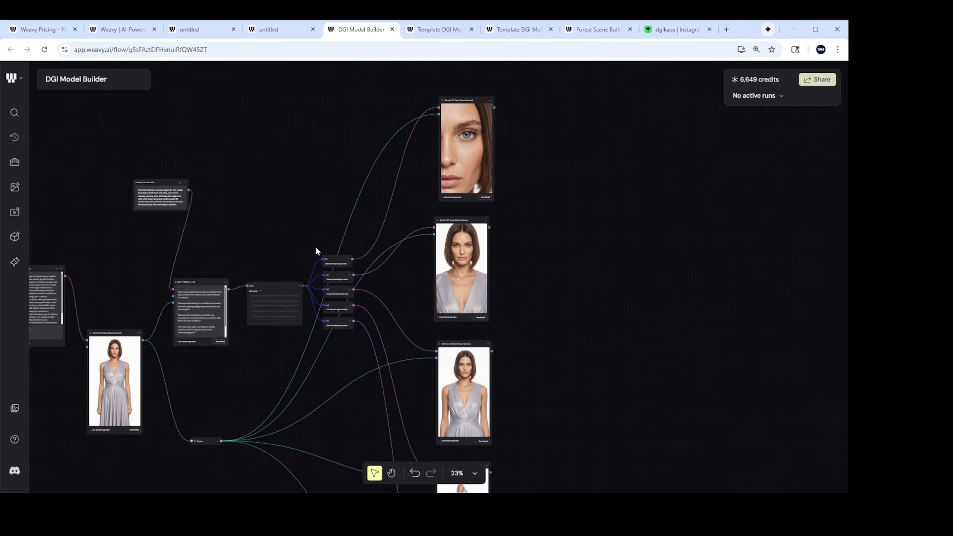
pyautogui.moveTo(287, 219); pyautogui.dragTo(552, 208)
pyautogui.moveTo(400, 228); pyautogui.dragTo(344, 220)
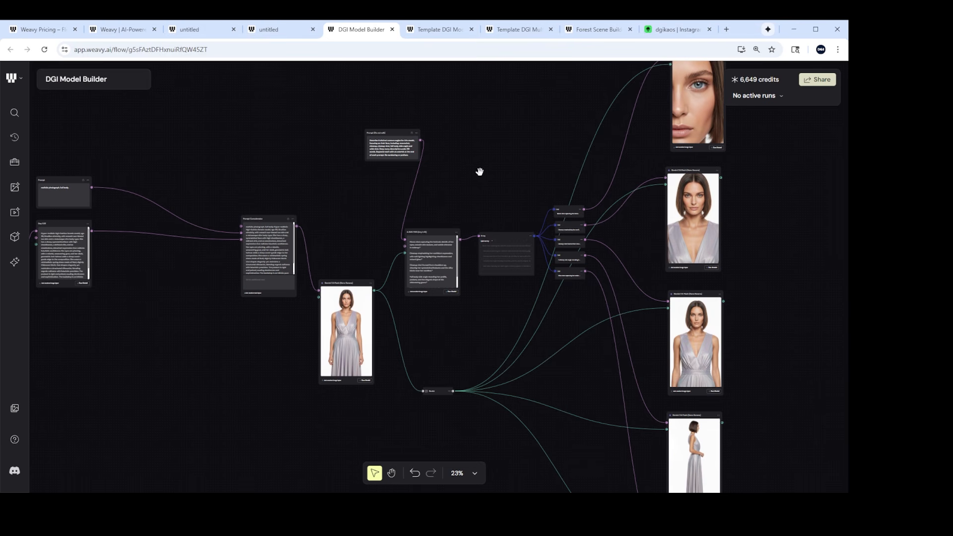
pyautogui.scroll(-2, 507, 211)
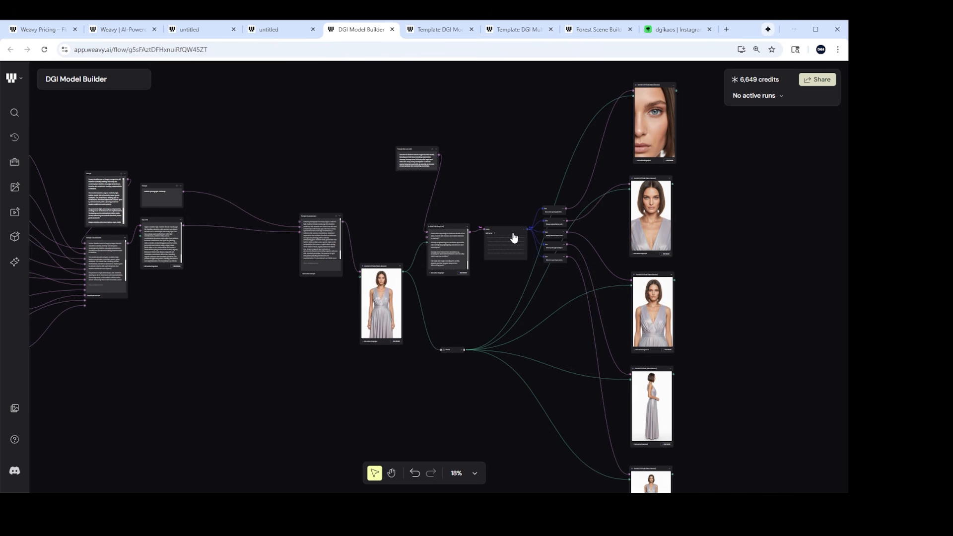
# Step: Compare the prompt node of the husky puppy workflow with the Gender label prompt in the DGI Model Builder
pyautogui.click(208, 33)
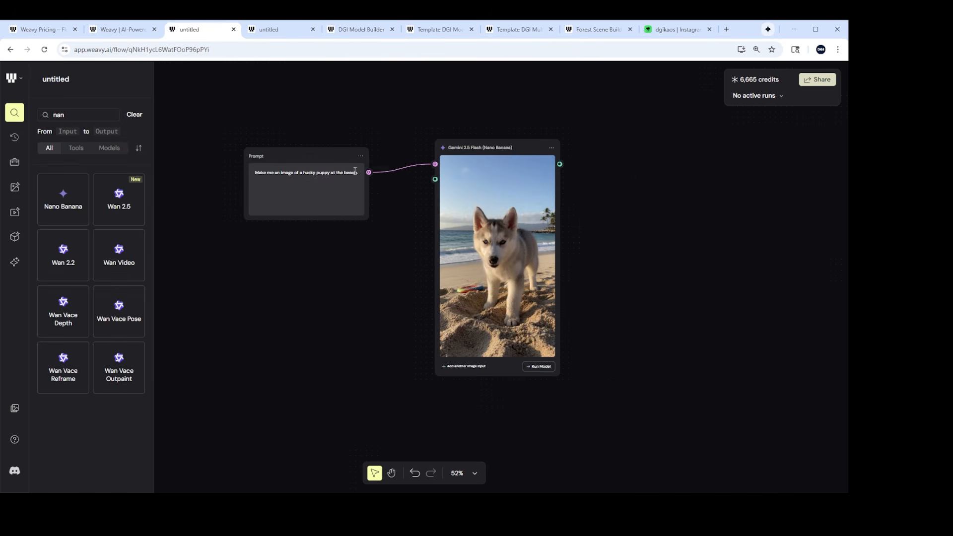
pyautogui.scroll(2, 322, 188)
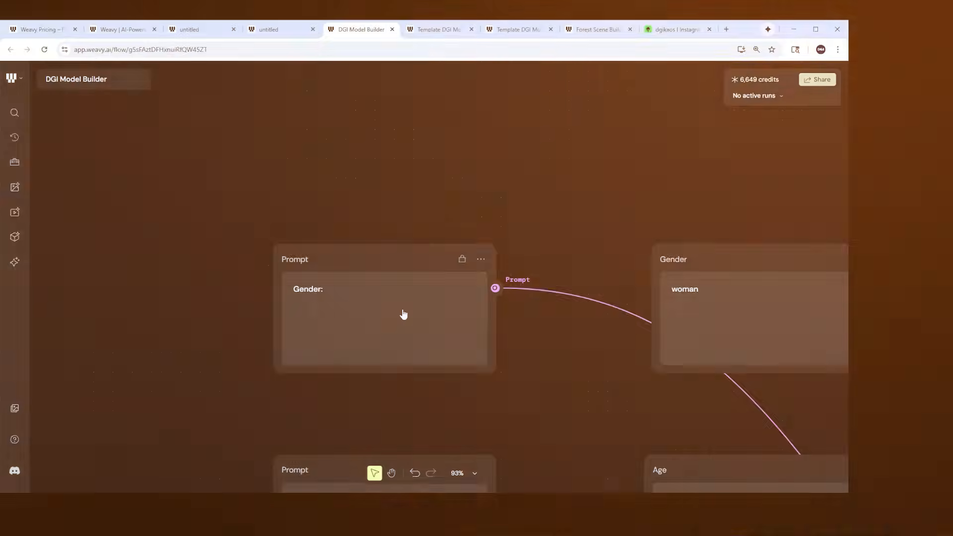
pyautogui.scroll(3, 363, 300)
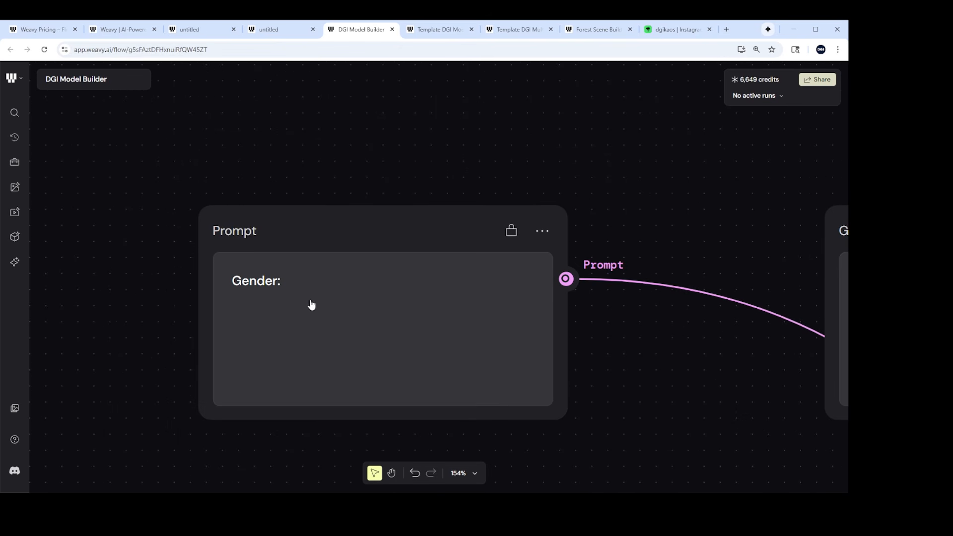
# Step: Add a new Prompt node below the husky puppy prompt in the untitled workflow
pyautogui.click(291, 30)
pyautogui.moveTo(203, 28); pyautogui.dragTo(283, 29)
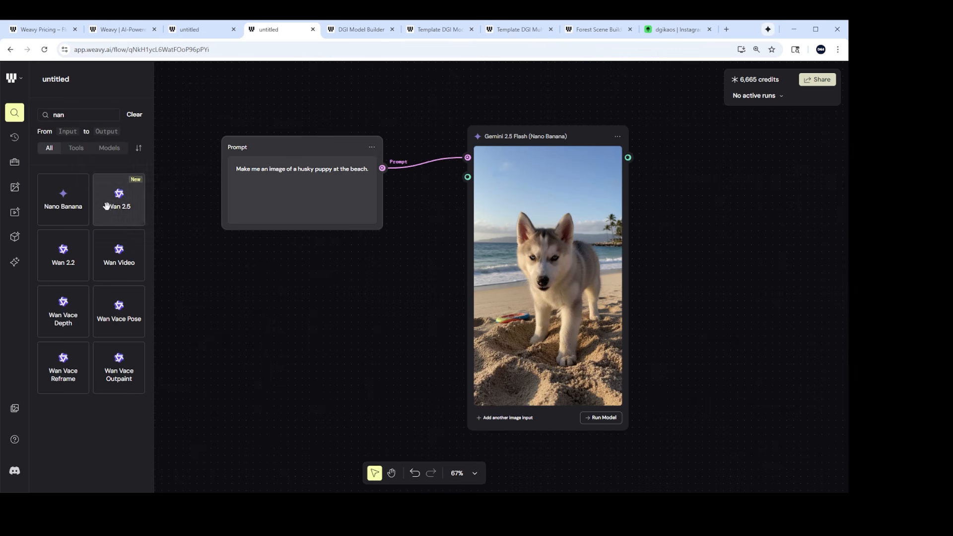
pyautogui.doubleClick(90, 114)
pyautogui.write('promp')
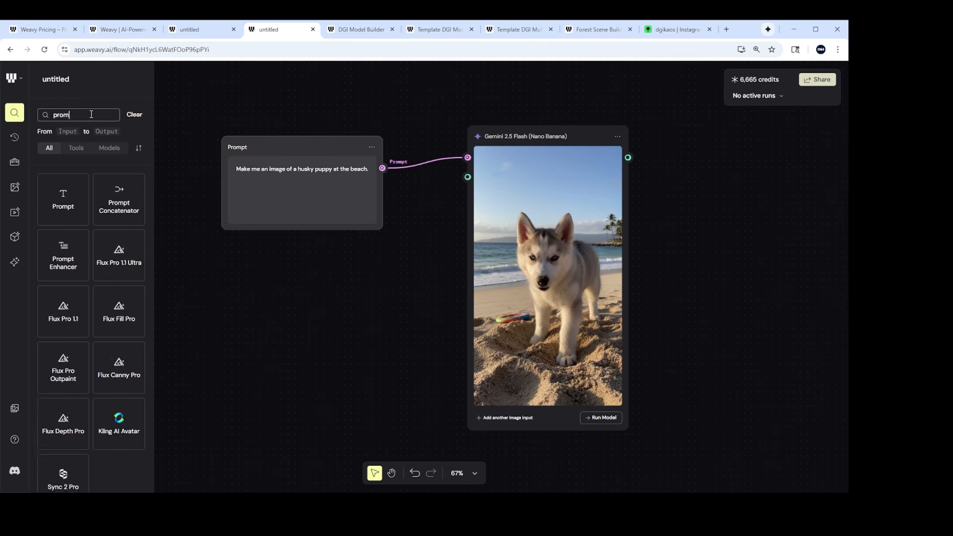
pyautogui.moveTo(69, 196); pyautogui.dragTo(302, 320)
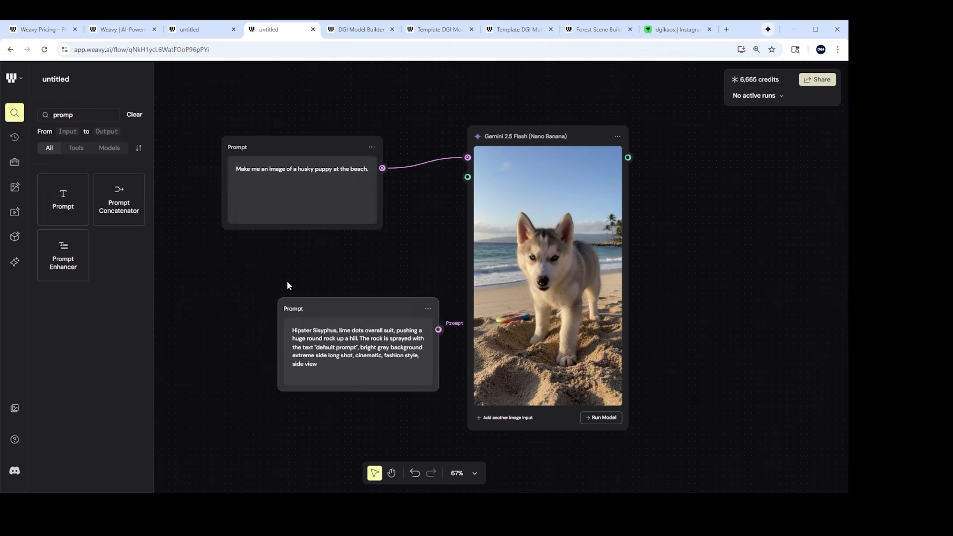
# Step: Return to the DGI Model Builder and review its label prompts in order, from Gender and Age through Clothing and Style
pyautogui.click(329, 30)
pyautogui.scroll(-3, 347, 238)
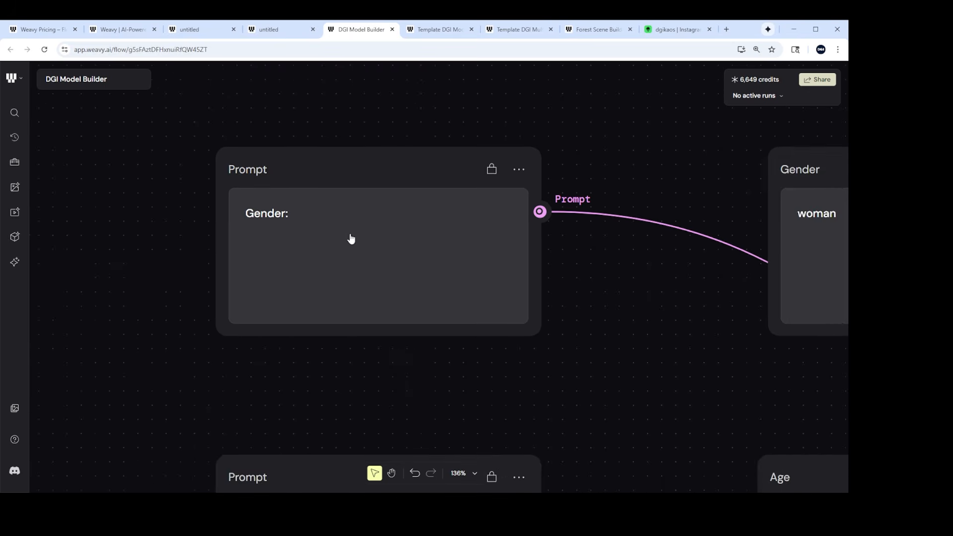
pyautogui.scroll(-5, 347, 237)
pyautogui.scroll(-6, 276, 272)
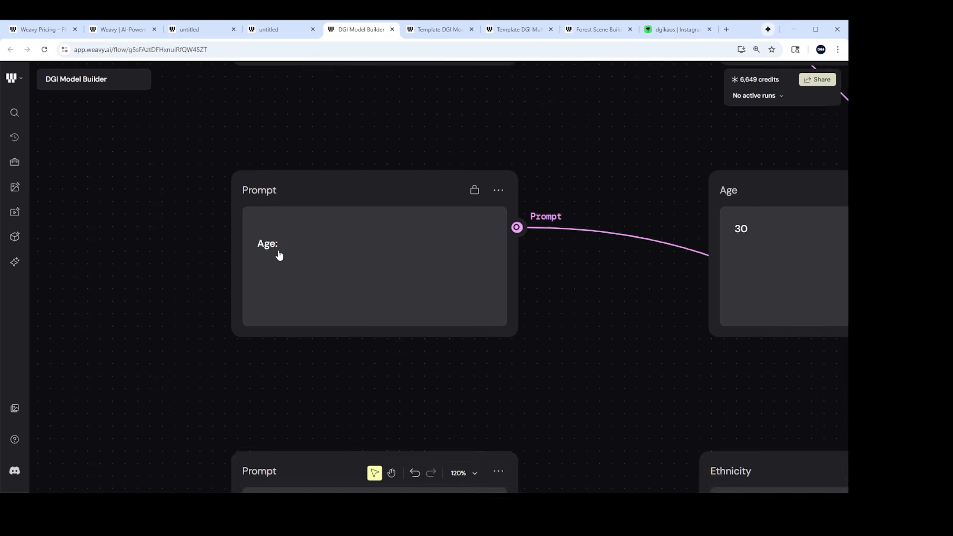
pyautogui.scroll(-6, 297, 249)
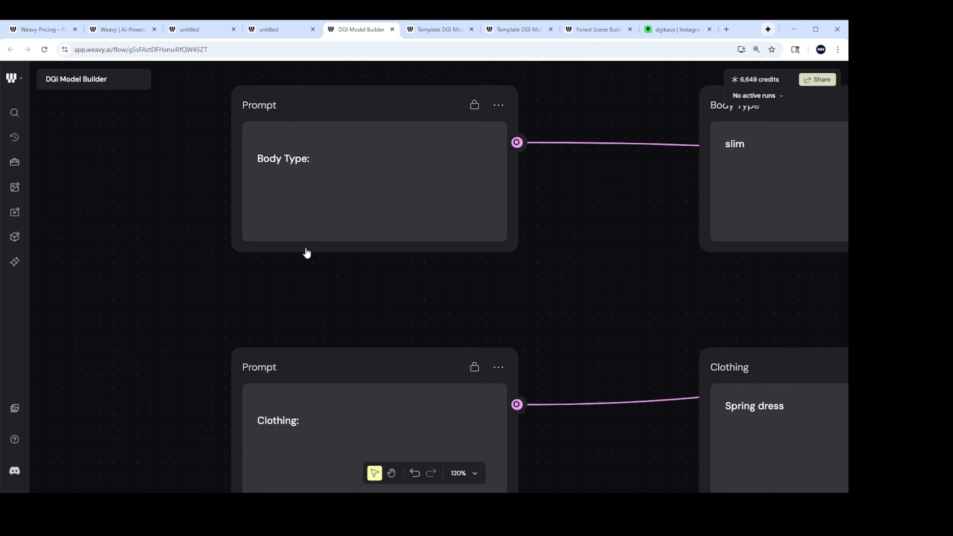
pyautogui.scroll(-3, 305, 182)
pyautogui.scroll(-2, 307, 198)
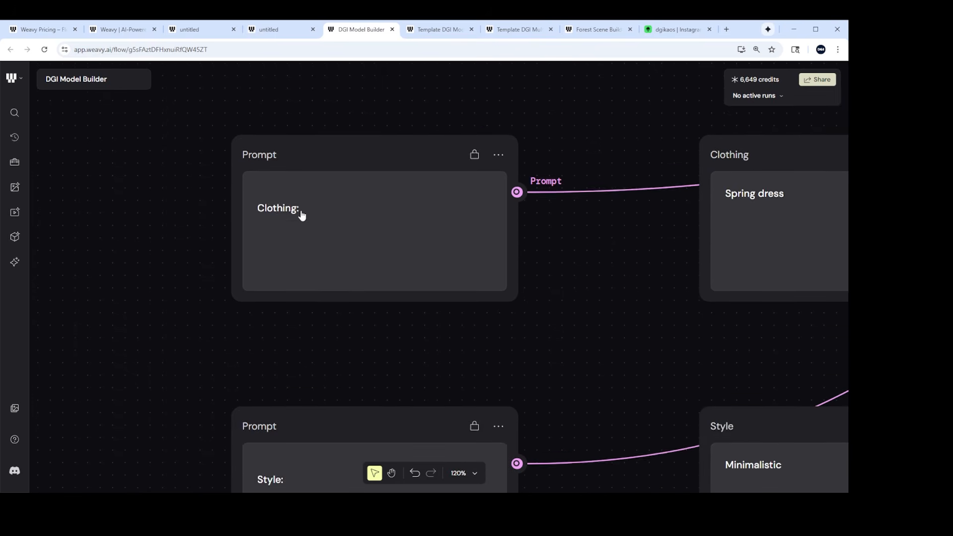
pyautogui.scroll(-6, 300, 213)
pyautogui.scroll(-8, 293, 217)
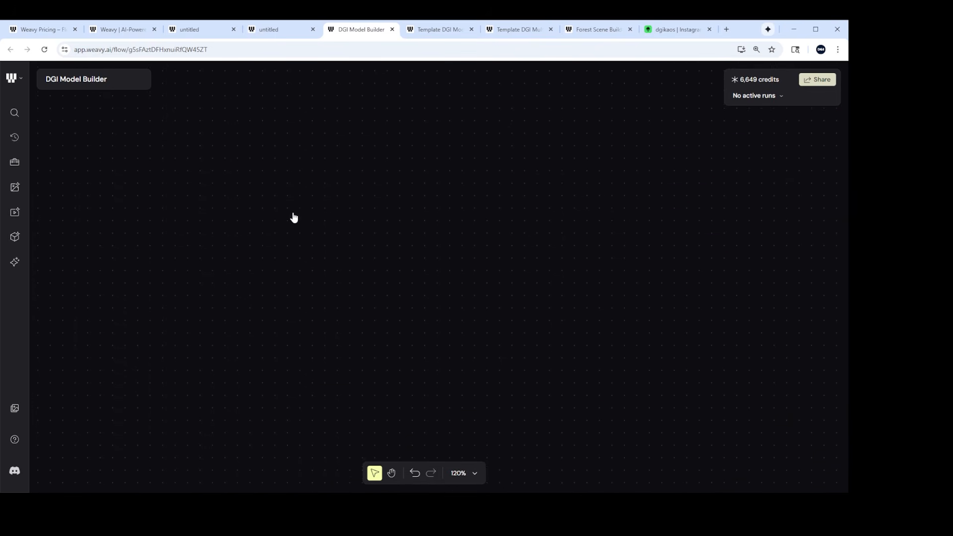
# Step: Examine the Gender and Age label prompts up close, and how they sit beside their value nodes
pyautogui.scroll(5, 361, 275)
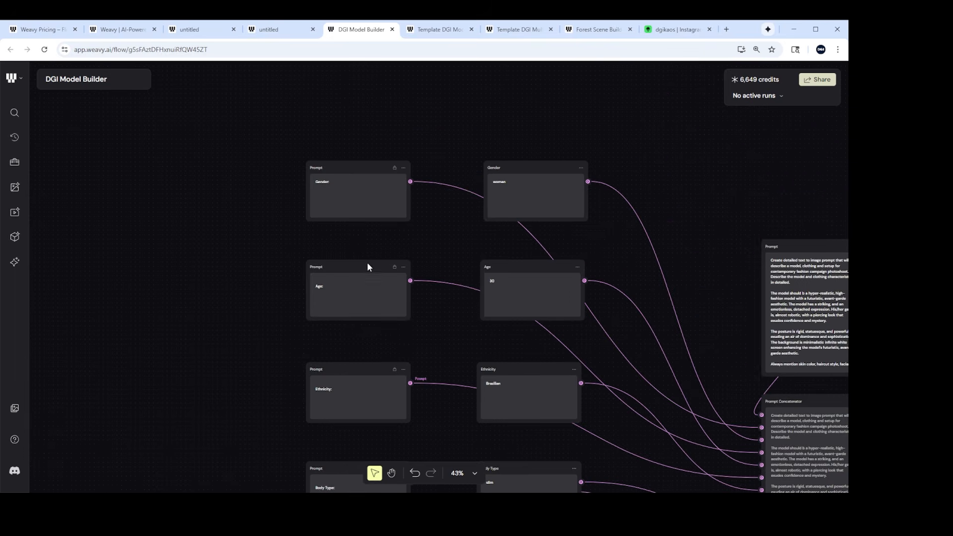
pyautogui.scroll(10, 369, 266)
pyautogui.scroll(-3, 303, 223)
pyautogui.scroll(3, 294, 244)
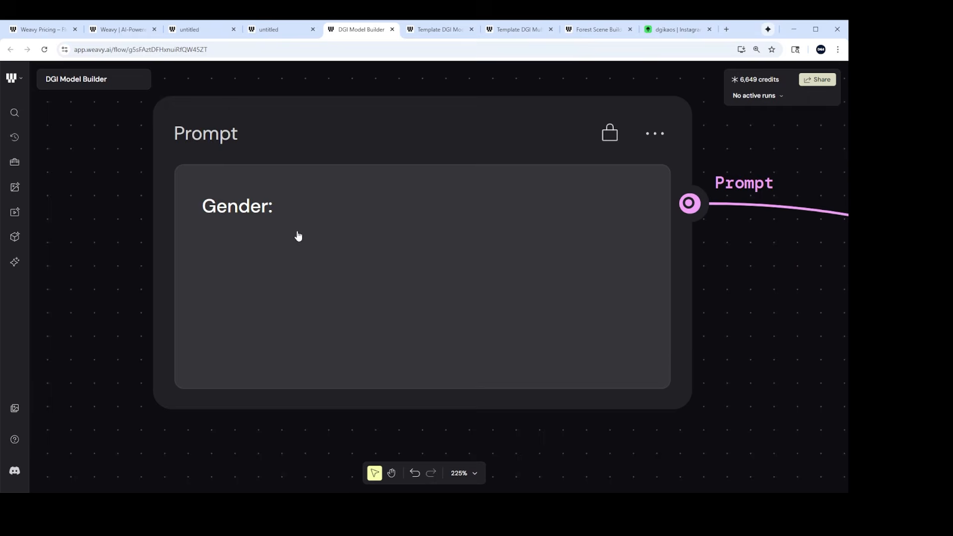
pyautogui.scroll(3, 298, 237)
pyautogui.scroll(-2, 289, 280)
pyautogui.scroll(-3, 451, 246)
pyautogui.scroll(-3, 422, 252)
pyautogui.scroll(-2, 426, 262)
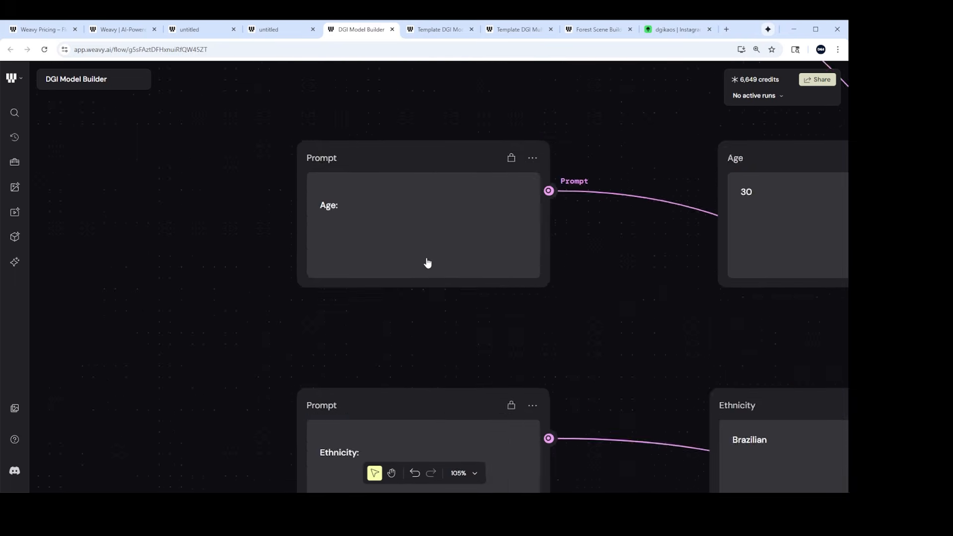
pyautogui.scroll(5, 432, 264)
pyautogui.scroll(-3, 438, 273)
pyautogui.scroll(-3, 447, 278)
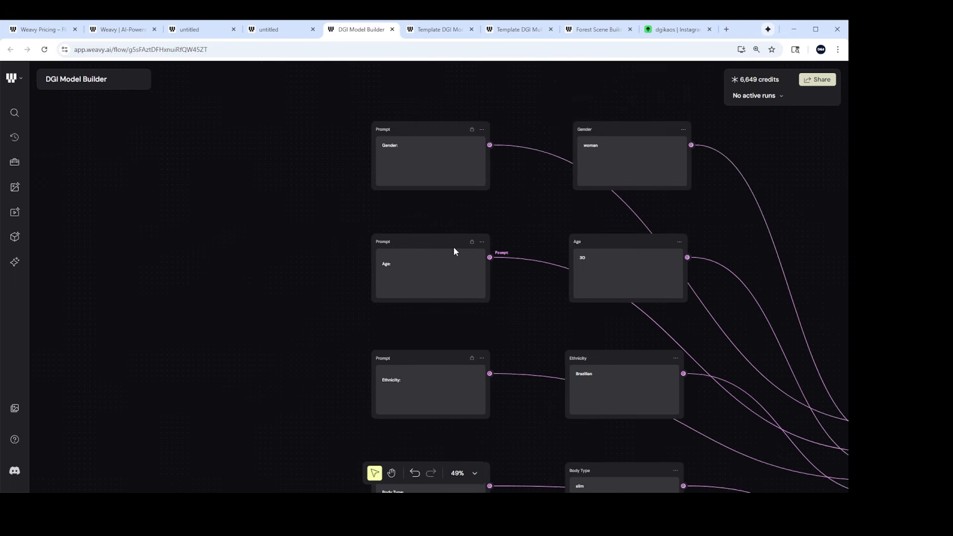
pyautogui.scroll(3, 442, 256)
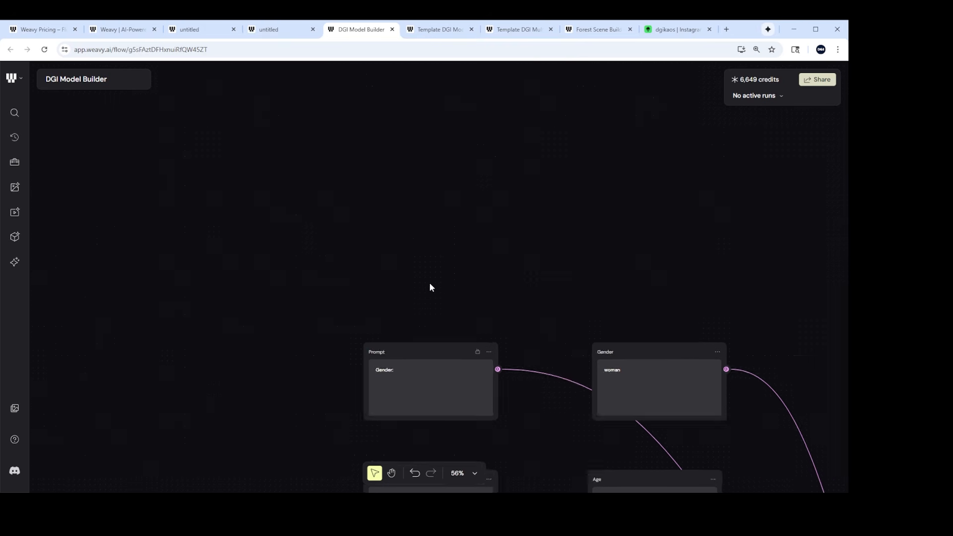
pyautogui.scroll(3, 405, 383)
pyautogui.scroll(3, 400, 398)
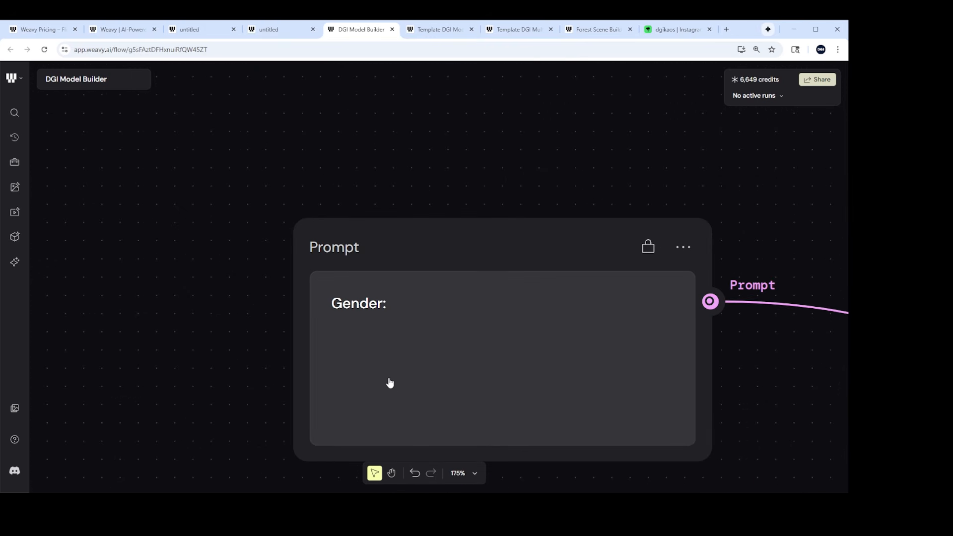
# Step: Unlock the Gender label prompt node and lock it again
pyautogui.scroll(-2, 487, 240)
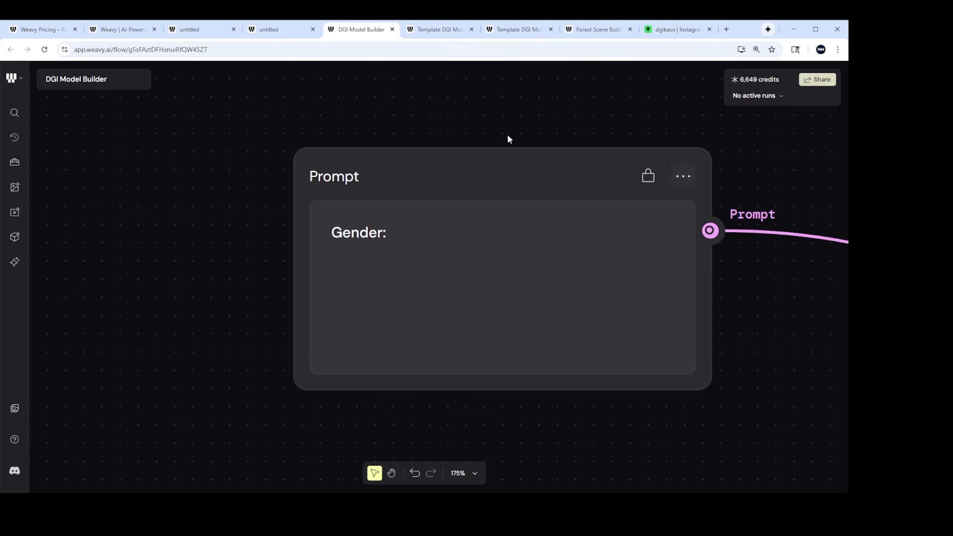
pyautogui.click(684, 181)
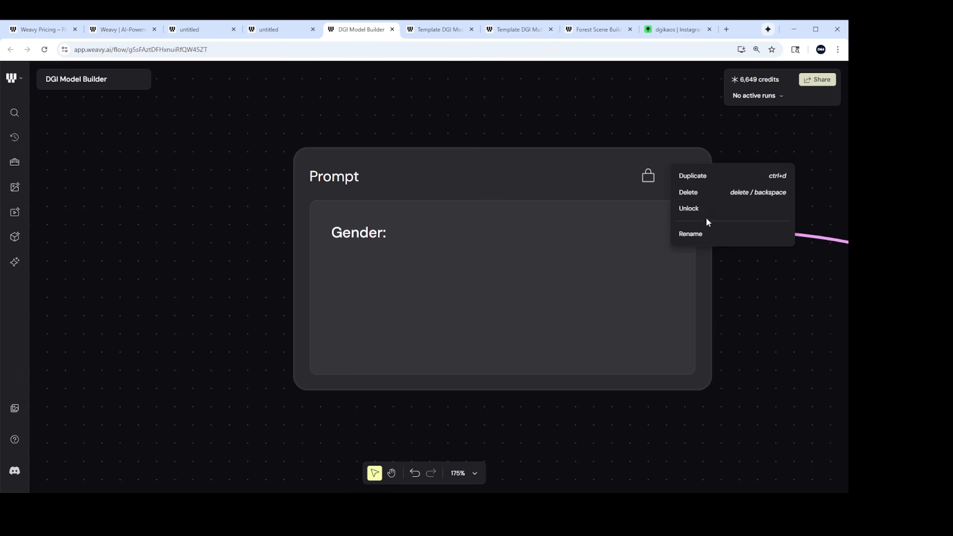
pyautogui.click(593, 193)
pyautogui.click(687, 182)
pyautogui.click(693, 218)
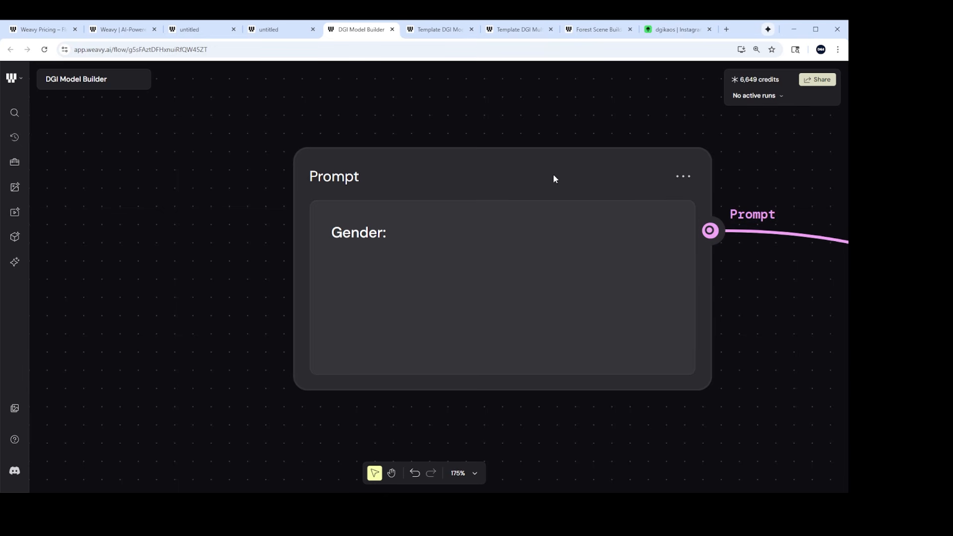
pyautogui.click(684, 179)
pyautogui.click(701, 208)
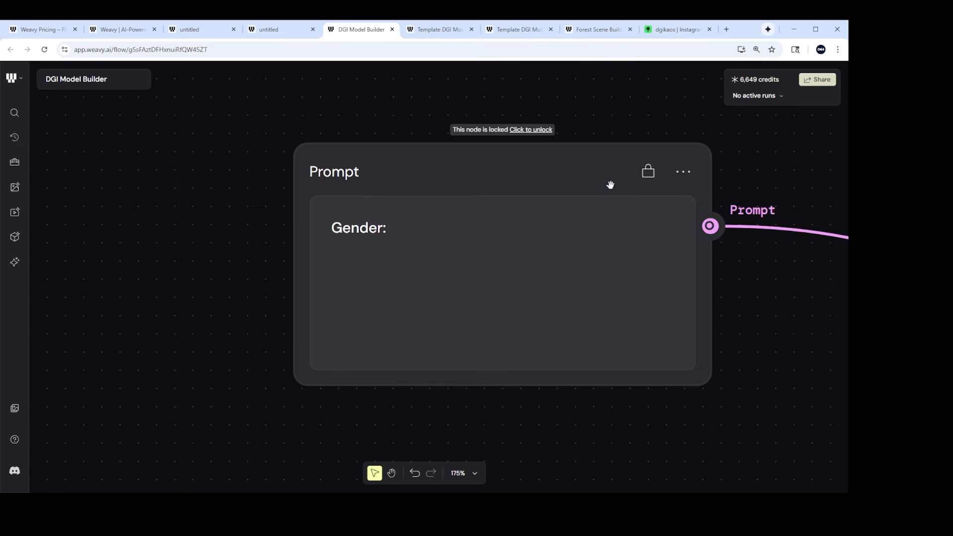
# Step: Check the other locked label prompts in the column, from Age down to Style
pyautogui.scroll(-3, 611, 184)
pyautogui.scroll(-15, 611, 185)
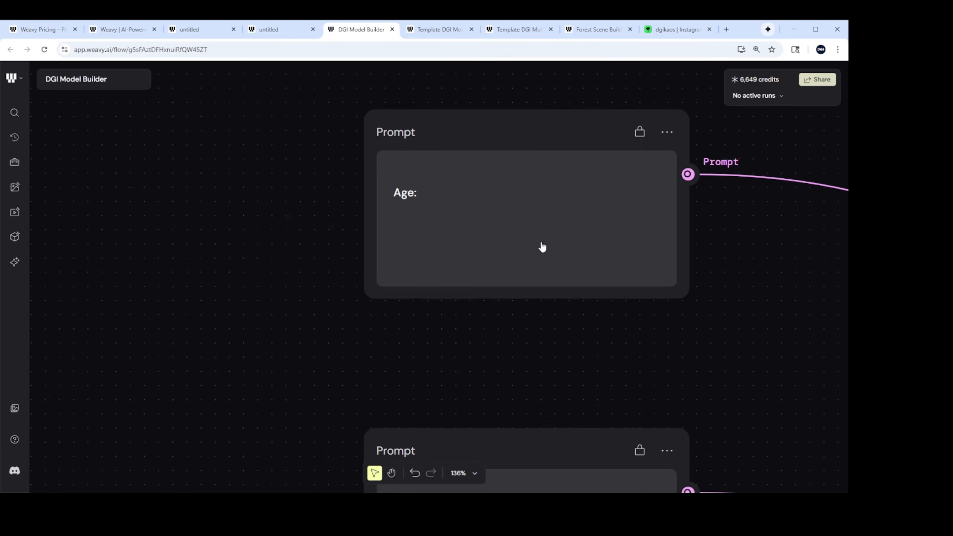
pyautogui.scroll(-15, 528, 249)
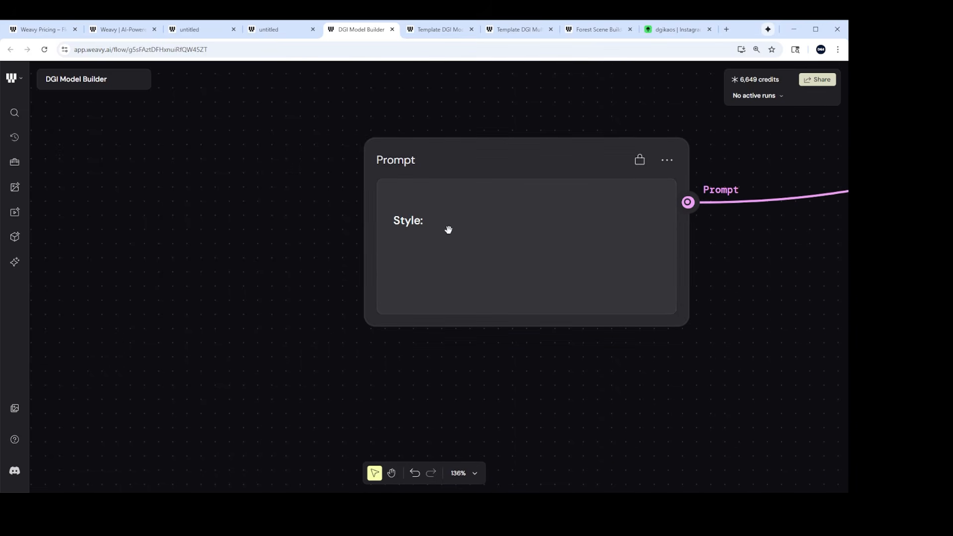
pyautogui.scroll(-3, 454, 225)
pyautogui.scroll(-3, 546, 234)
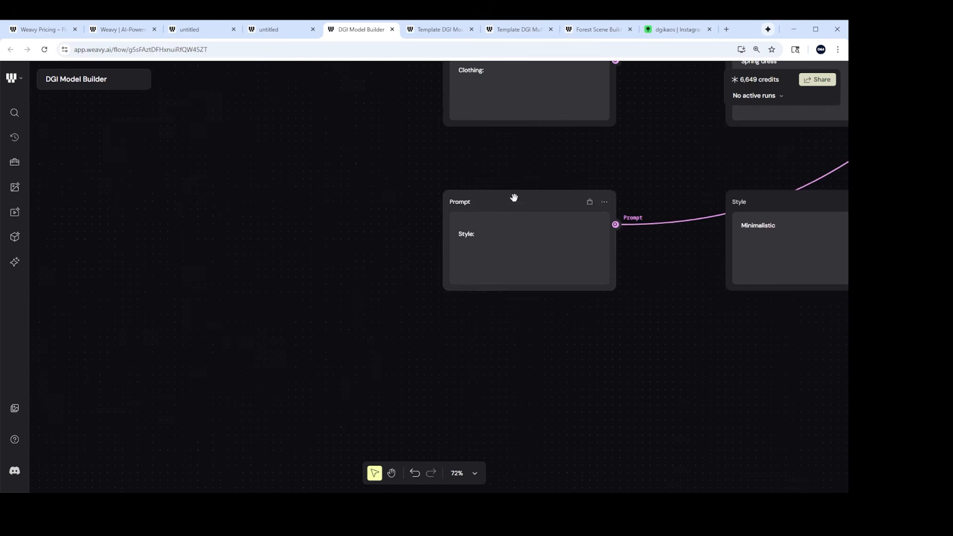
pyautogui.scroll(10, 532, 245)
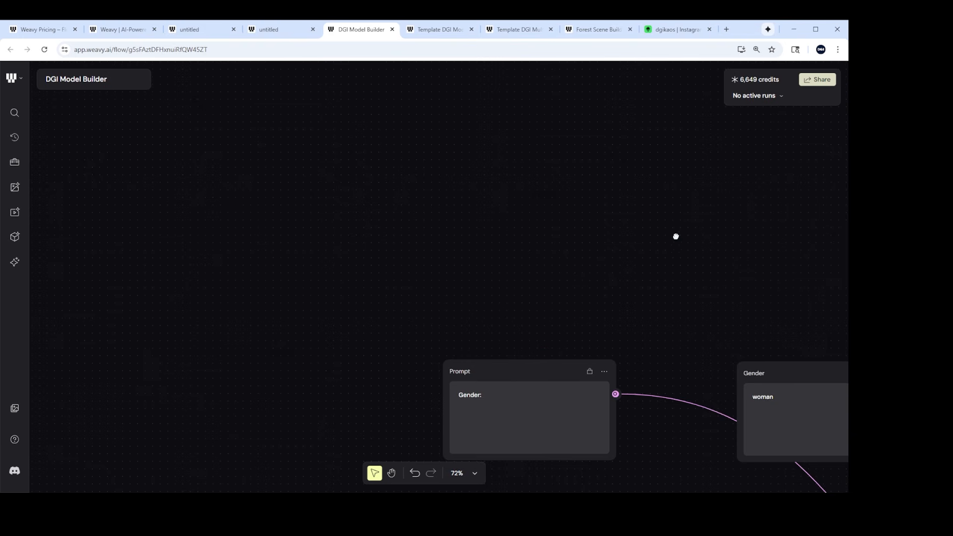
# Step: Move the Gender value node containing "woman" slightly up and to the left
pyautogui.moveTo(683, 240); pyautogui.dragTo(435, 162)
pyautogui.scroll(3, 441, 320)
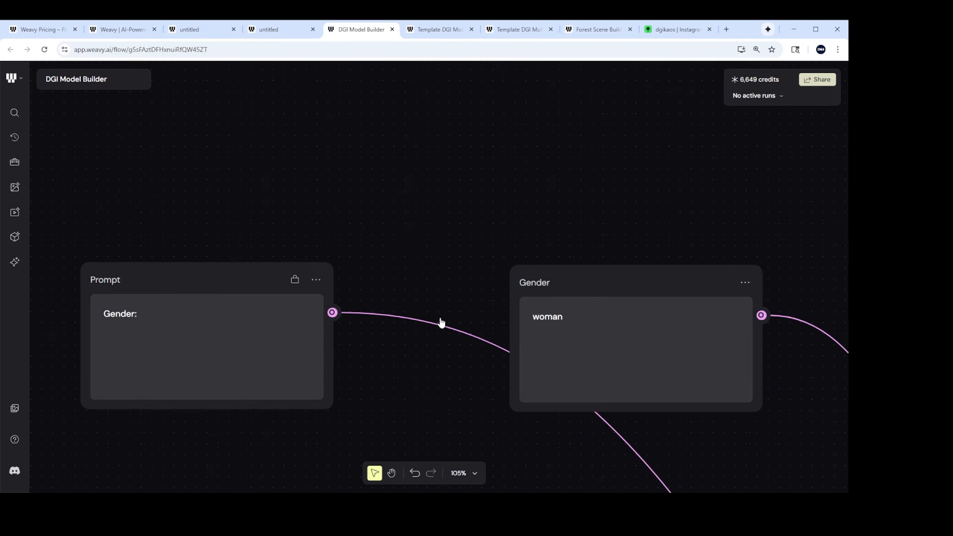
pyautogui.moveTo(563, 215); pyautogui.dragTo(521, 185)
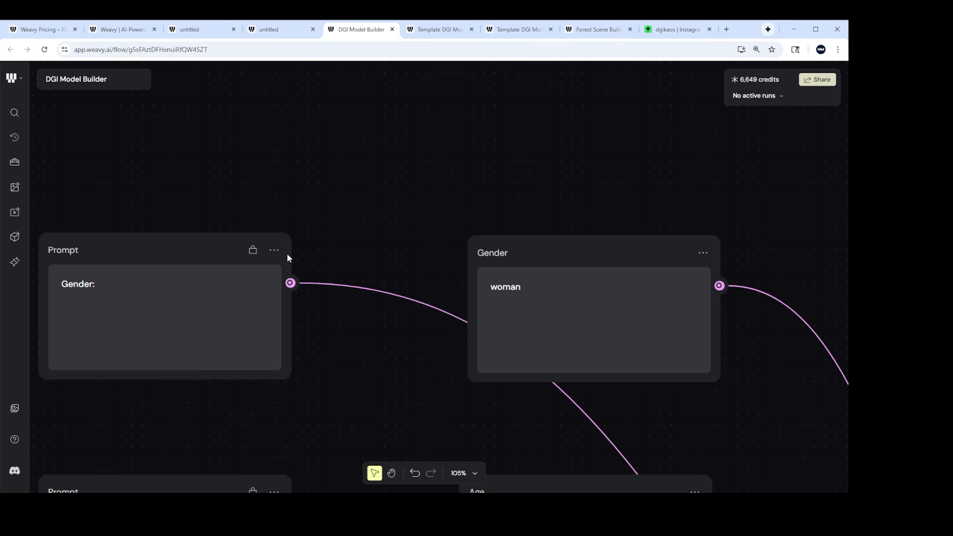
pyautogui.moveTo(554, 253); pyautogui.dragTo(531, 228)
pyautogui.scroll(-1, 555, 235)
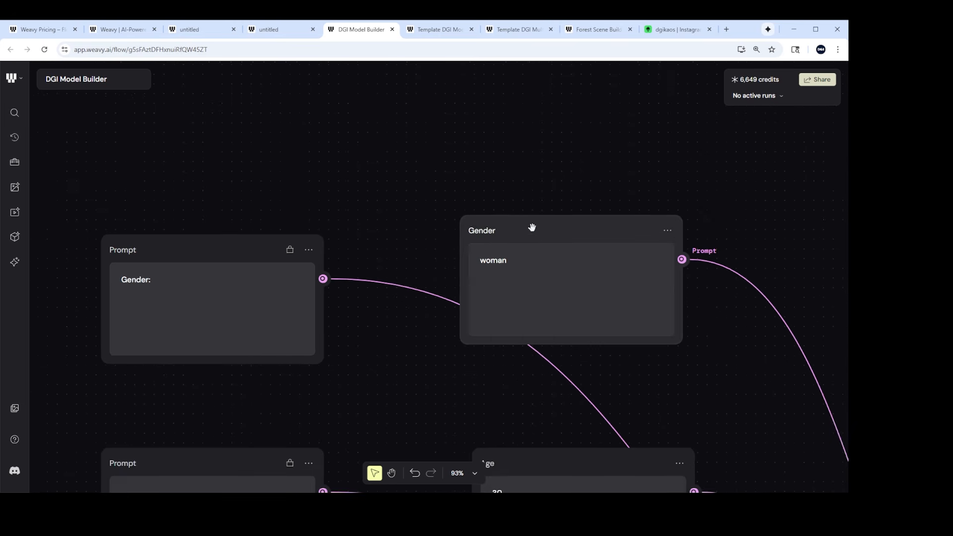
# Step: Review the unlocked value nodes for Gender, Age, Ethnicity, Body Type and Clothing beside their label prompts
pyautogui.scroll(-2, 527, 227)
pyautogui.scroll(-2, 519, 233)
pyautogui.scroll(-2, 520, 233)
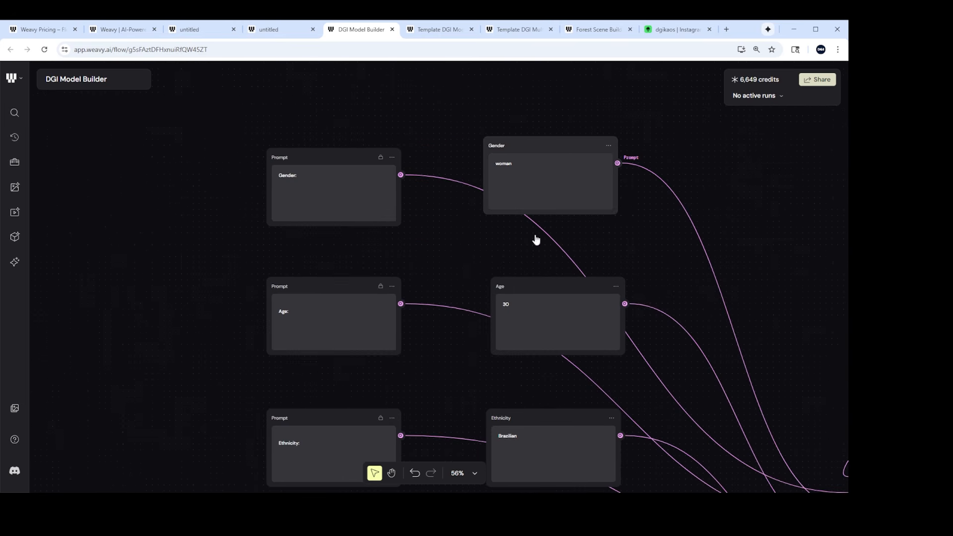
pyautogui.scroll(-4, 523, 297)
pyautogui.scroll(-6, 522, 340)
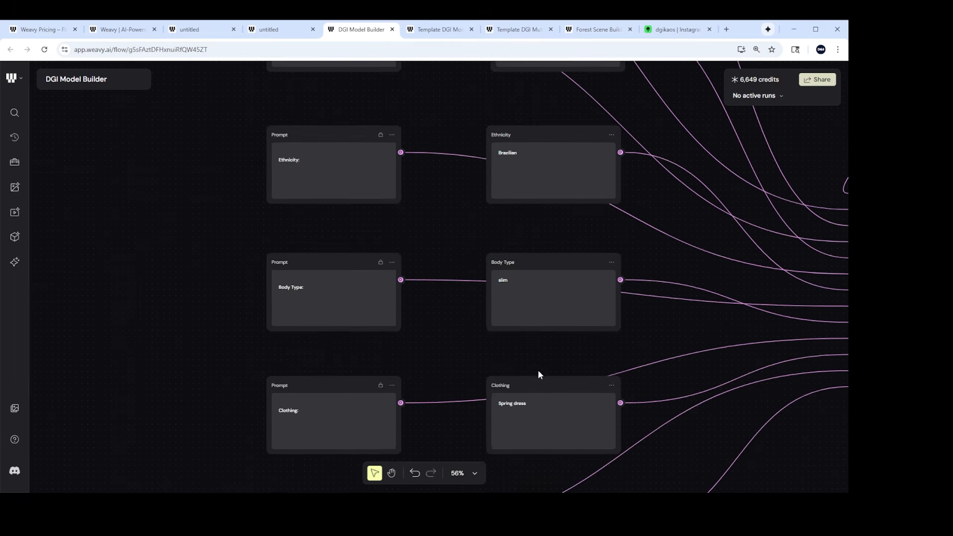
pyautogui.scroll(8, 541, 358)
pyautogui.scroll(4, 382, 263)
pyautogui.scroll(1, 502, 242)
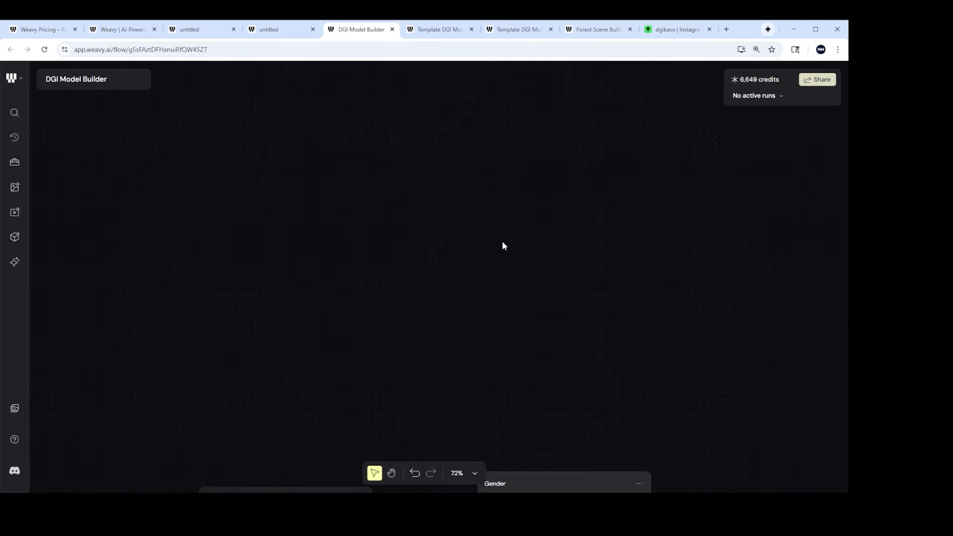
# Step: Open the Gender value node's name for renaming and cancel without changing it
pyautogui.scroll(-3, 512, 268)
pyautogui.scroll(4, 517, 307)
pyautogui.scroll(-3, 520, 219)
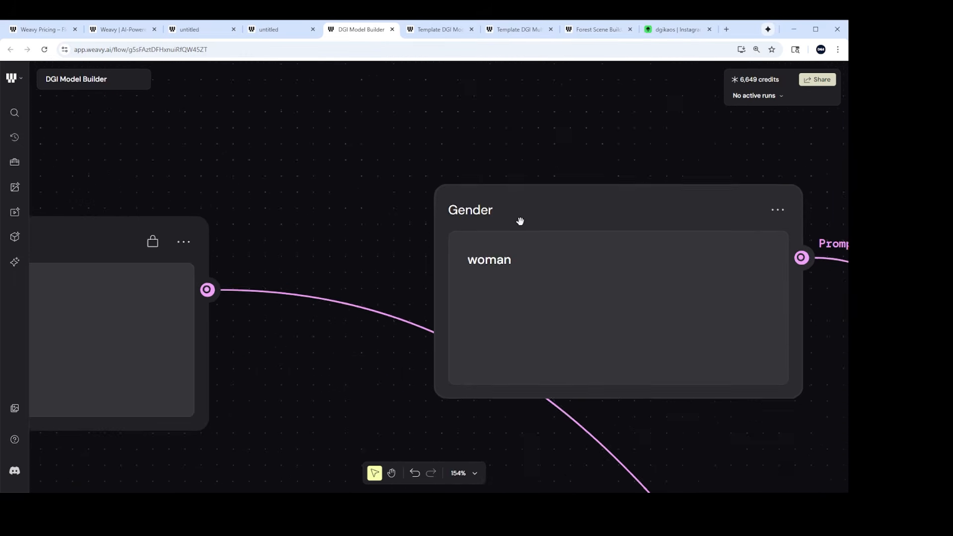
pyautogui.click(766, 215)
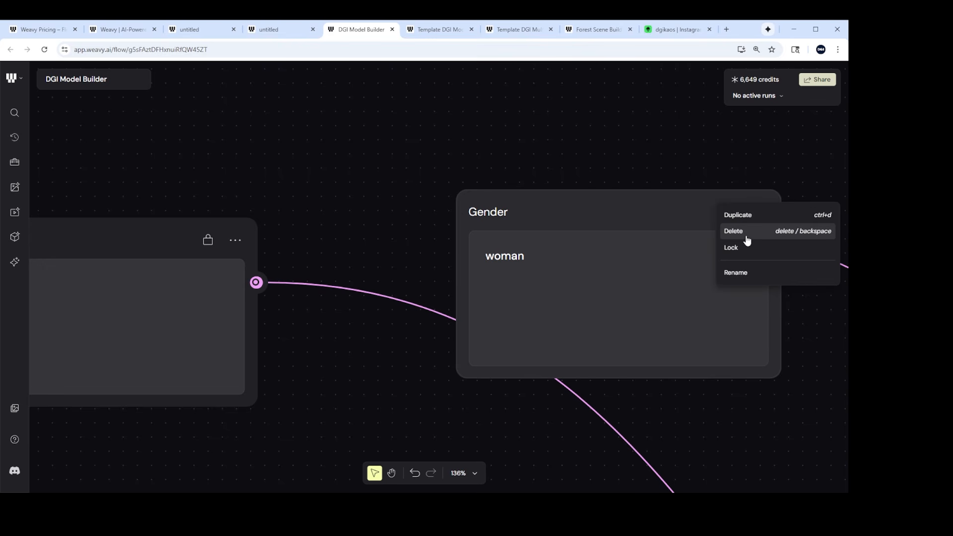
pyautogui.click(731, 273)
pyautogui.doubleClick(362, 277)
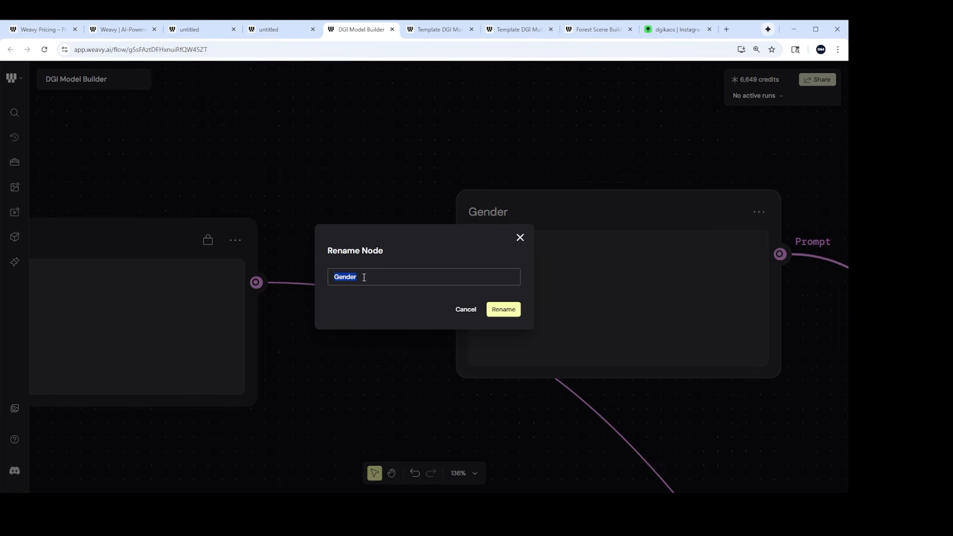
pyautogui.click(466, 310)
pyautogui.scroll(-5, 527, 268)
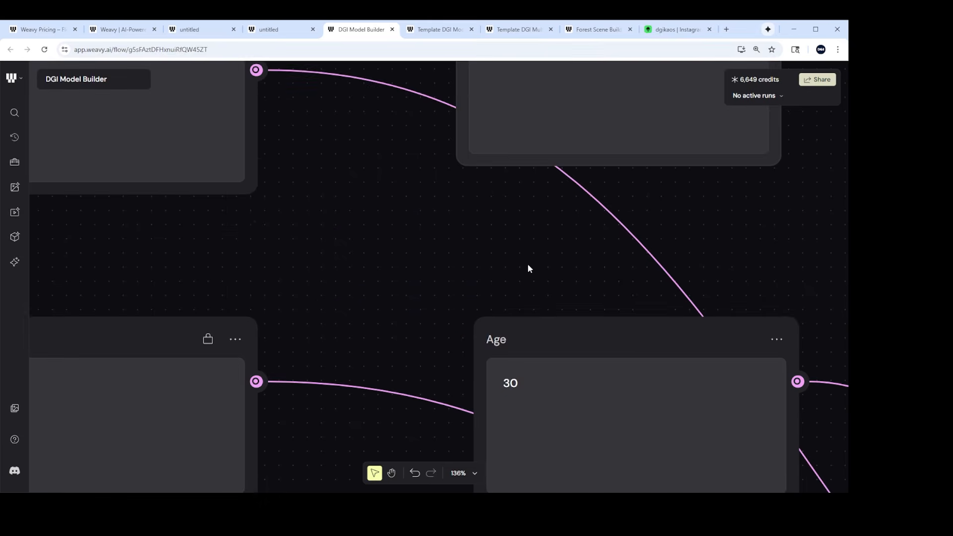
# Step: Review the unlocked value nodes from Age down to Style beside their locked label prompts
pyautogui.scroll(2, 514, 293)
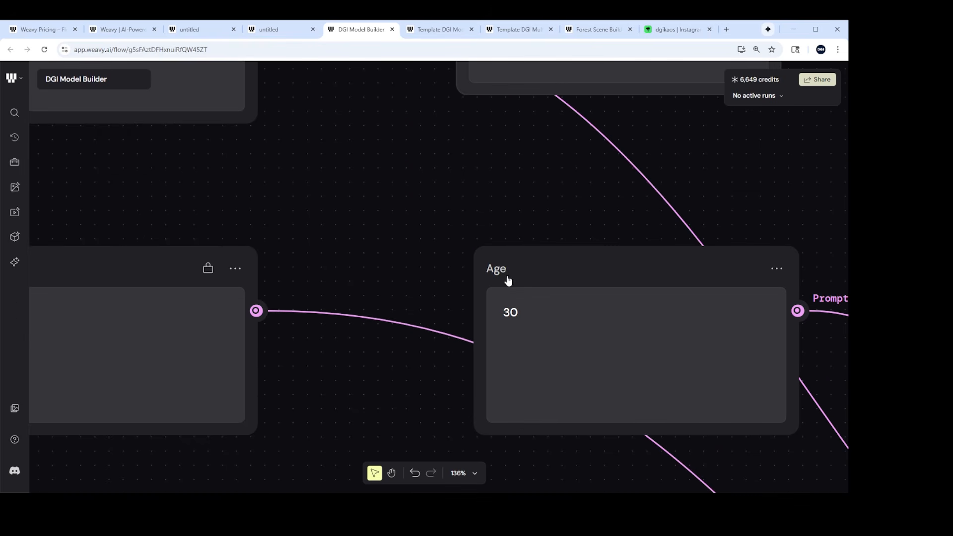
pyautogui.scroll(-7, 509, 280)
pyautogui.scroll(-3, 508, 280)
pyautogui.scroll(-5, 509, 231)
pyautogui.scroll(-4, 498, 242)
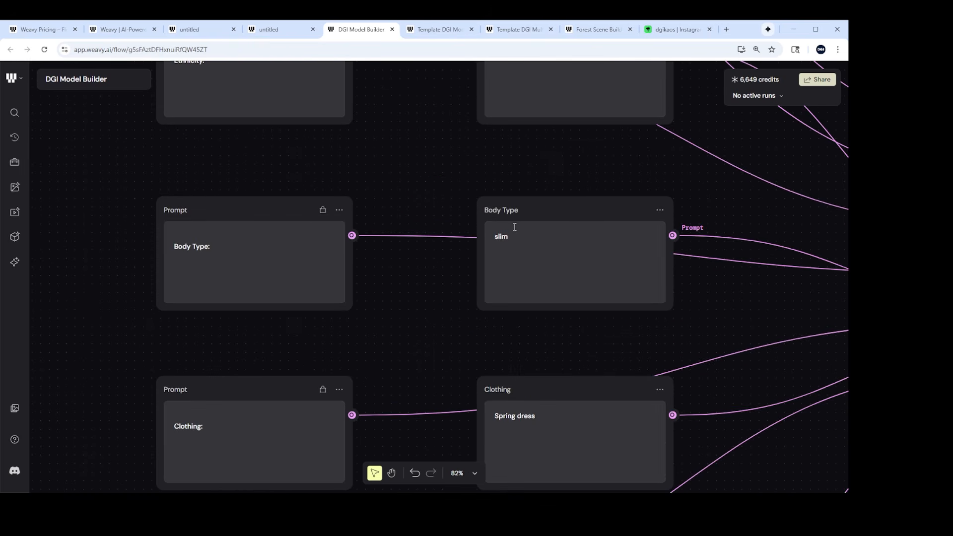
pyautogui.scroll(-2, 514, 227)
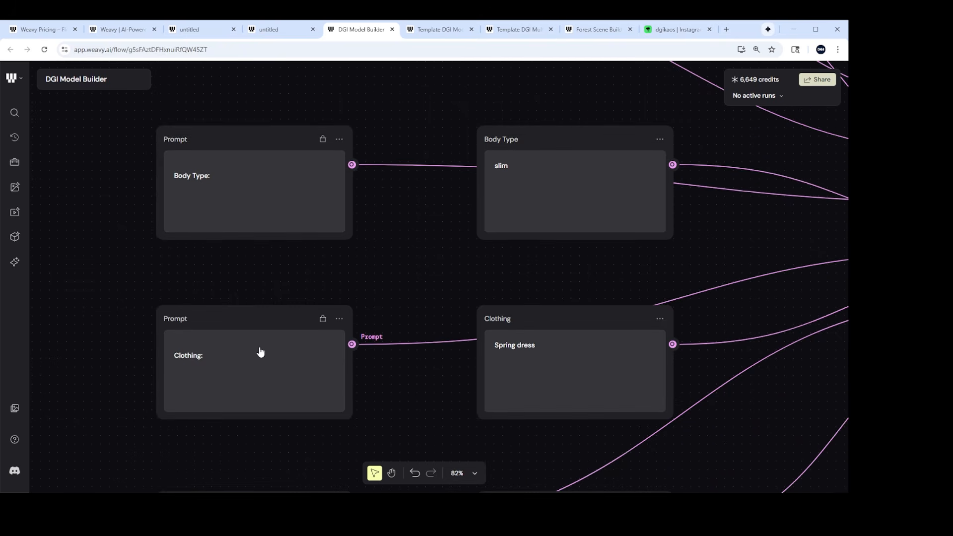
pyautogui.scroll(-2, 479, 354)
pyautogui.scroll(-4, 529, 357)
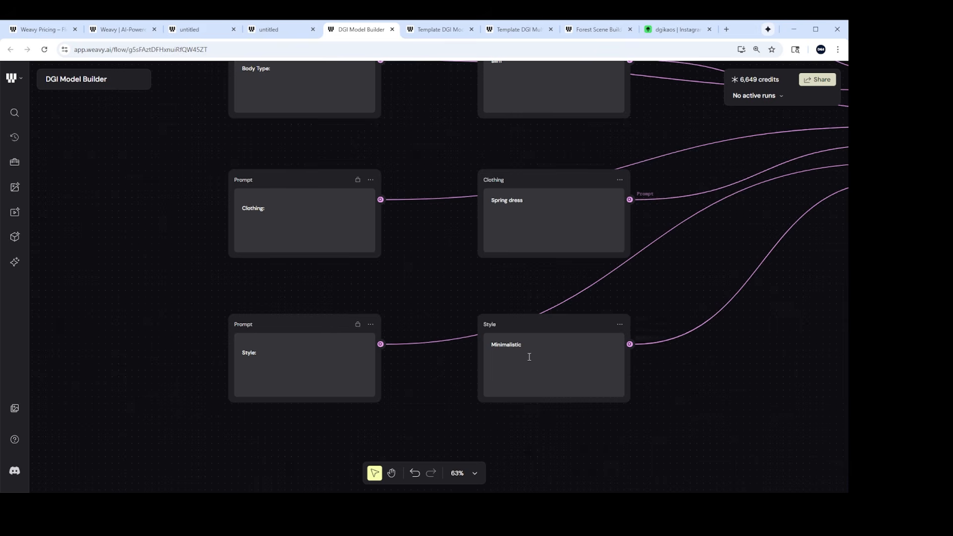
pyautogui.scroll(4, 527, 357)
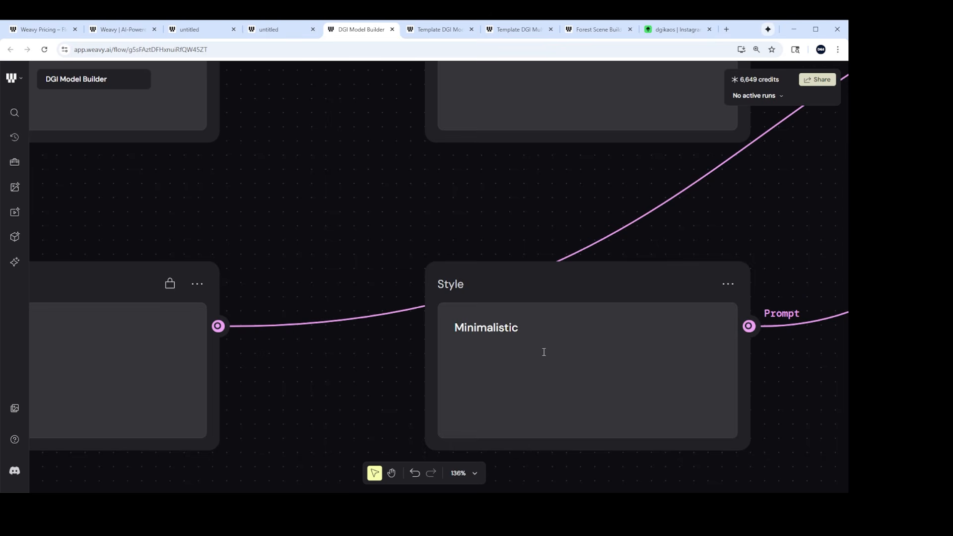
# Step: Select the column of six value nodes from Gender to Style together and clear the selection
pyautogui.scroll(-10, 544, 352)
pyautogui.hscroll(3, 665, 330)
pyautogui.moveTo(648, 341); pyautogui.dragTo(606, 355)
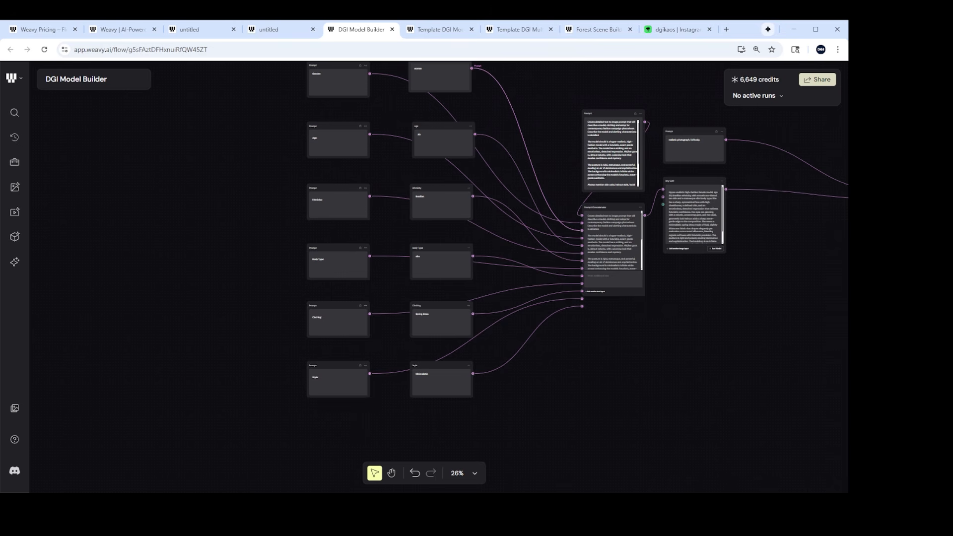
pyautogui.scroll(3, 323, 103)
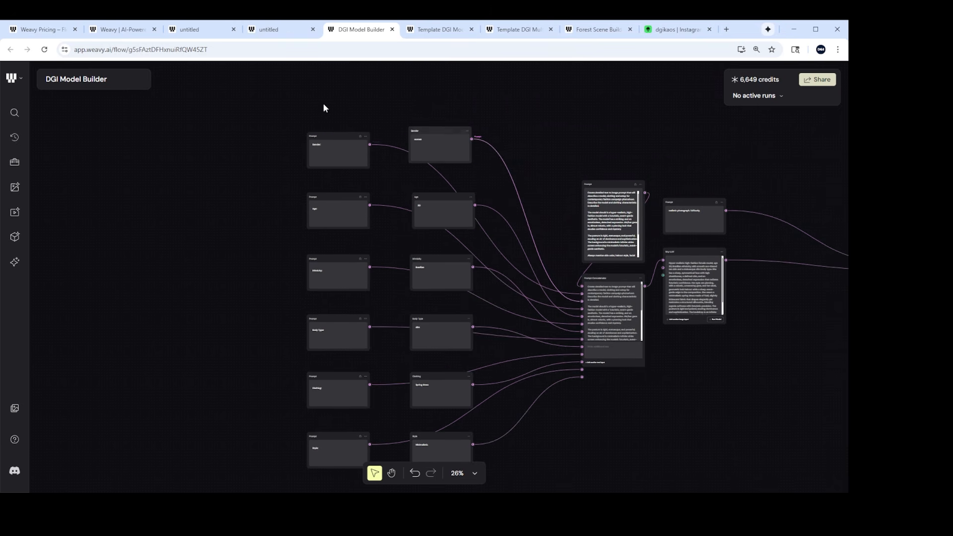
pyautogui.moveTo(440, 98); pyautogui.dragTo(470, 464)
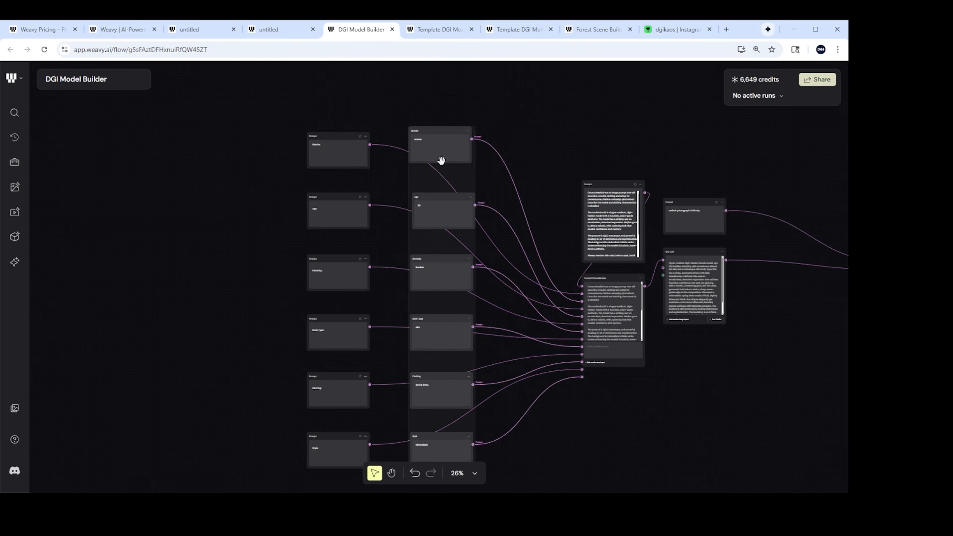
pyautogui.click(563, 168)
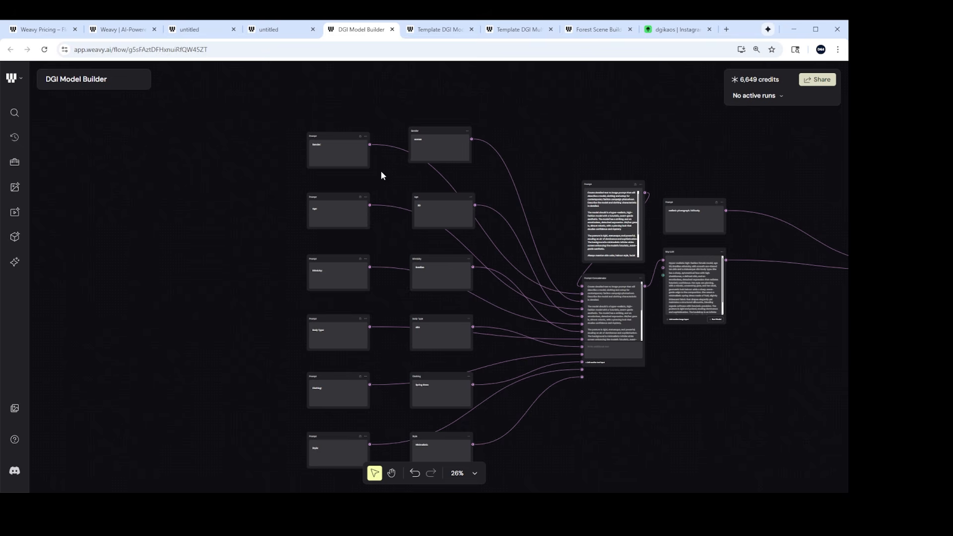
# Step: Examine the existing Prompt Concatenator node, its combined text and the connections entering its text inputs
pyautogui.scroll(5, 608, 318)
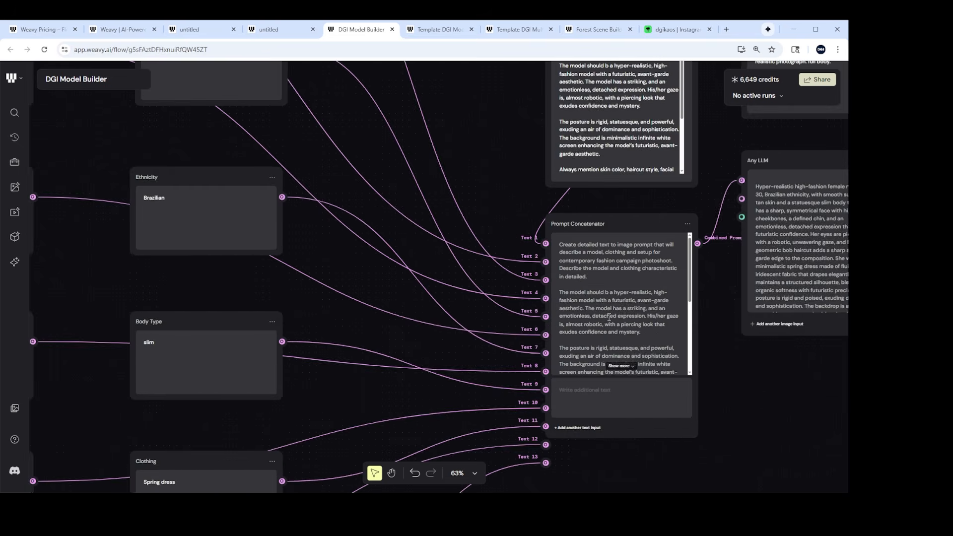
pyautogui.scroll(3, 609, 317)
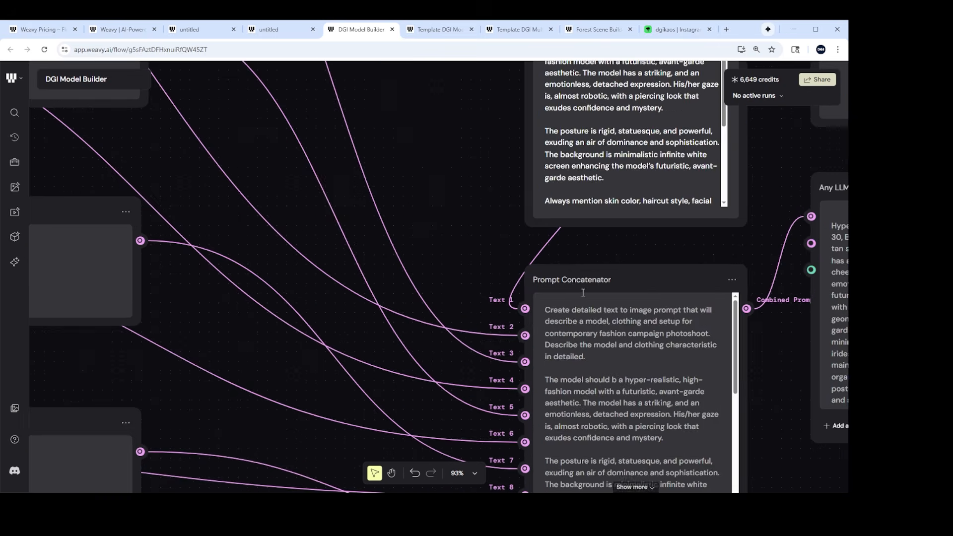
pyautogui.scroll(5, 583, 293)
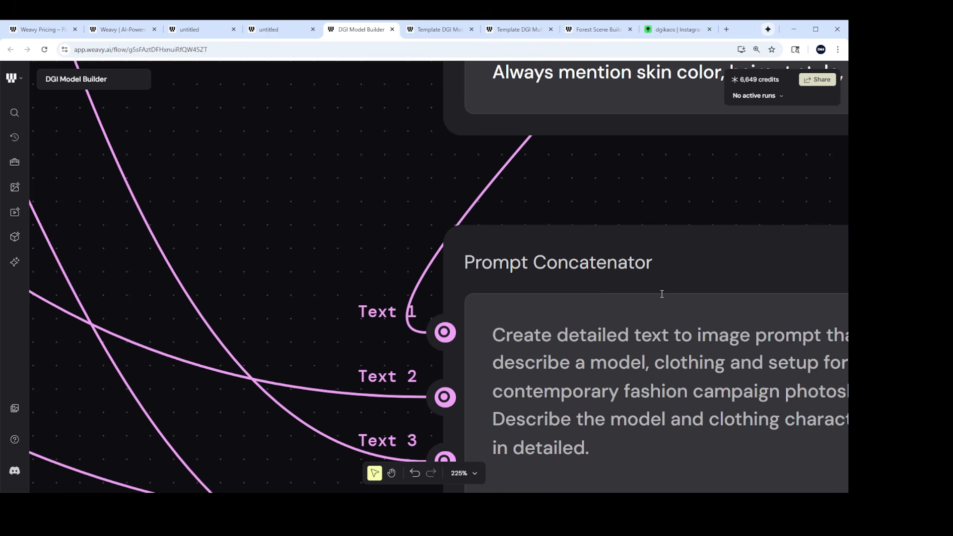
pyautogui.scroll(-10, 648, 299)
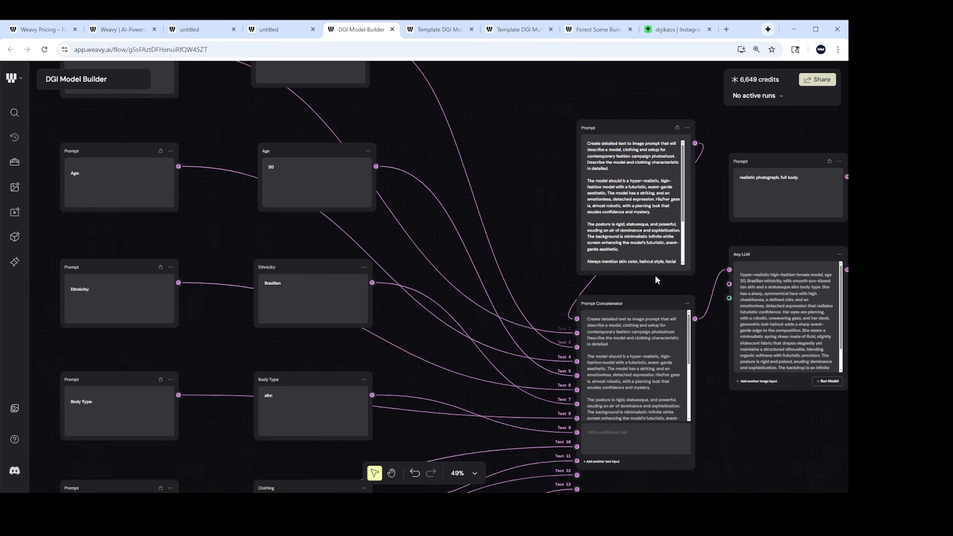
# Step: Search the node library for "prom" and place a new Prompt Concatenator node above the long locked prompt
pyautogui.scroll(-1, 653, 287)
pyautogui.click(15, 113)
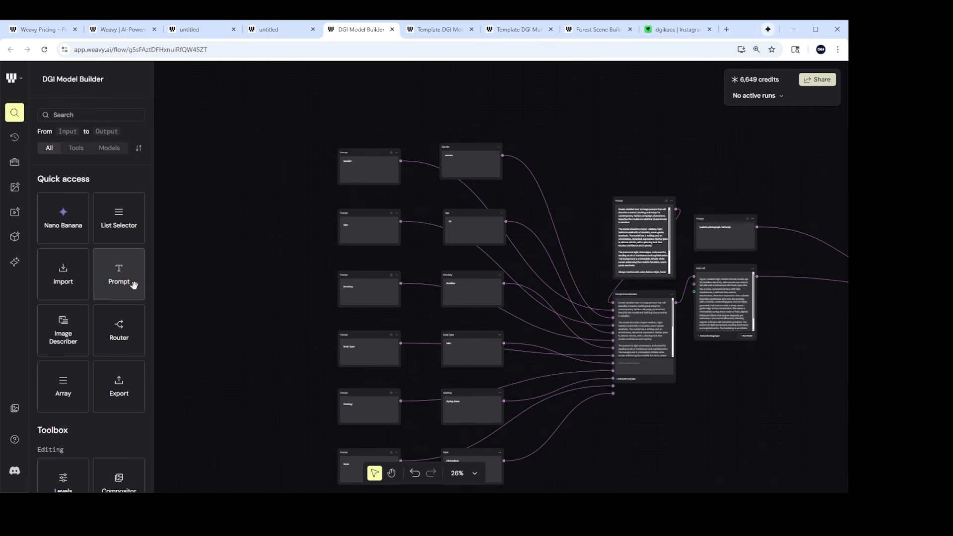
pyautogui.click(78, 114)
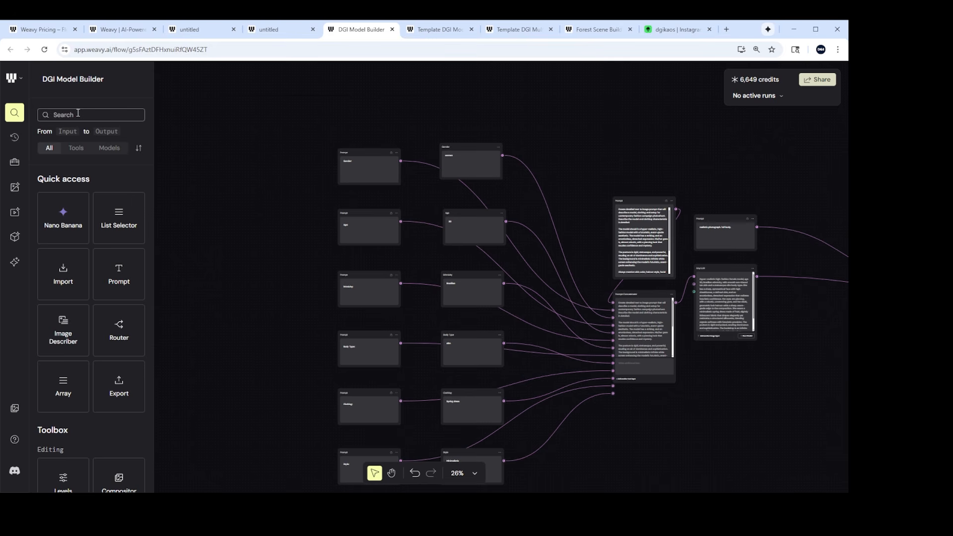
pyautogui.write('prom')
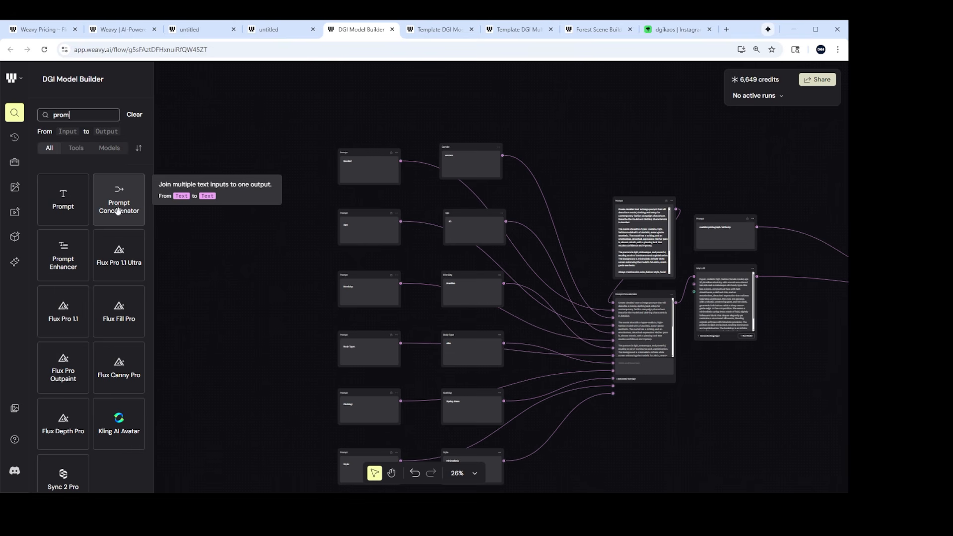
pyautogui.moveTo(113, 207); pyautogui.dragTo(158, 172)
pyautogui.moveTo(583, 135); pyautogui.dragTo(585, 135)
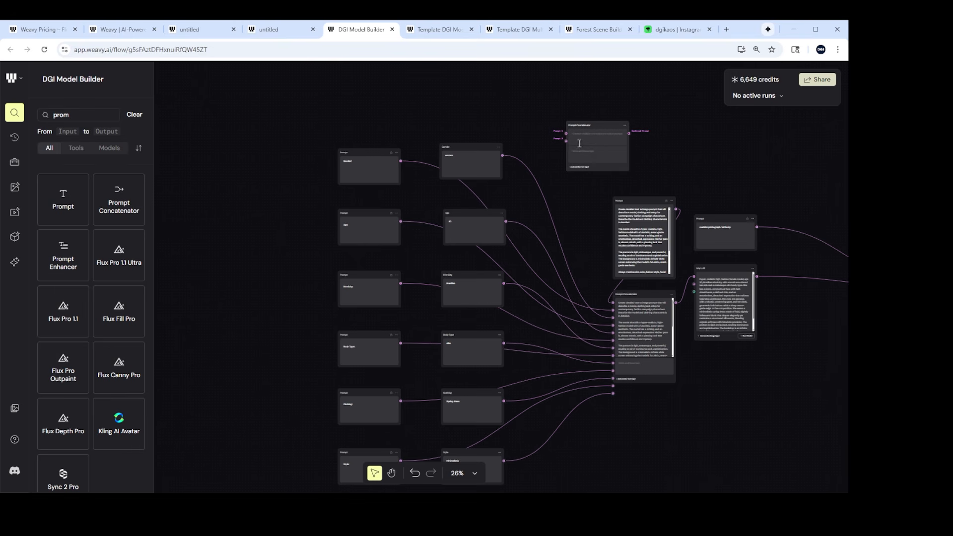
# Step: Add a third text input to the new Prompt Concatenator node
pyautogui.scroll(10, 592, 140)
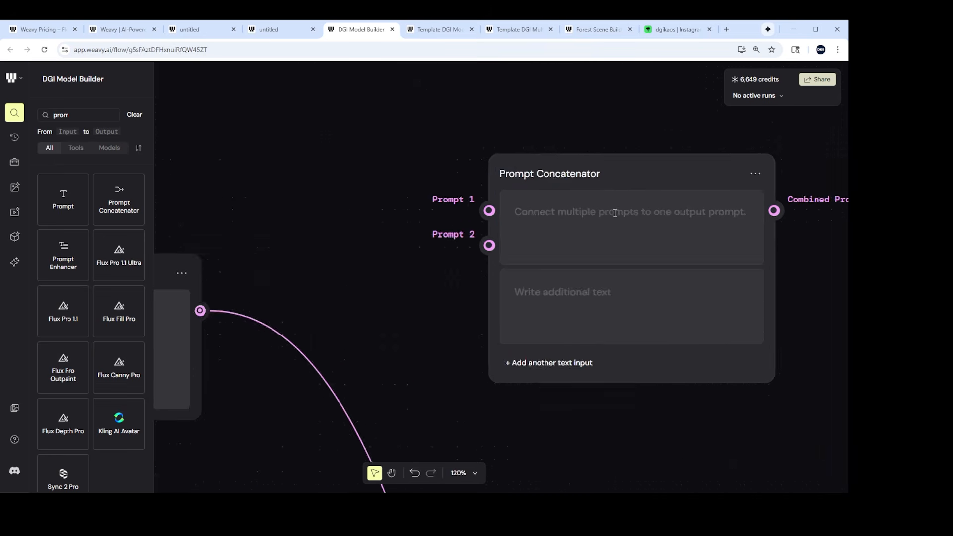
pyautogui.scroll(3, 615, 213)
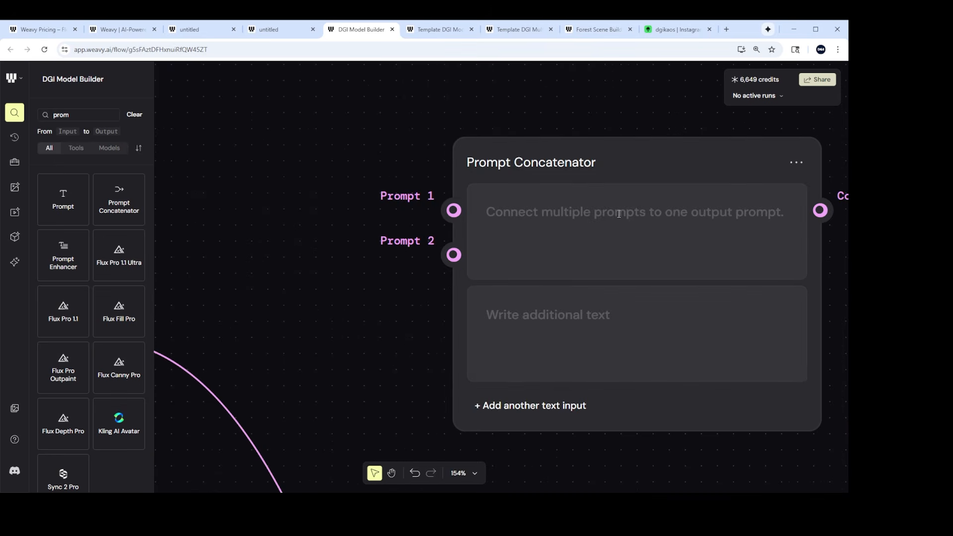
pyautogui.click(542, 413)
# Step: Add three more text inputs to the new Prompt Concatenator, up to Text 6
pyautogui.scroll(-10, 546, 385)
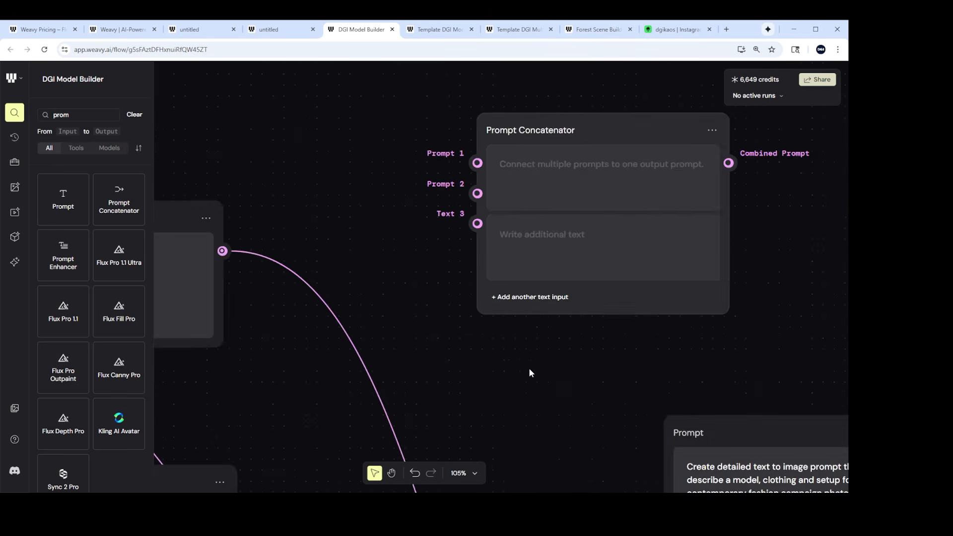
pyautogui.scroll(-8, 447, 199)
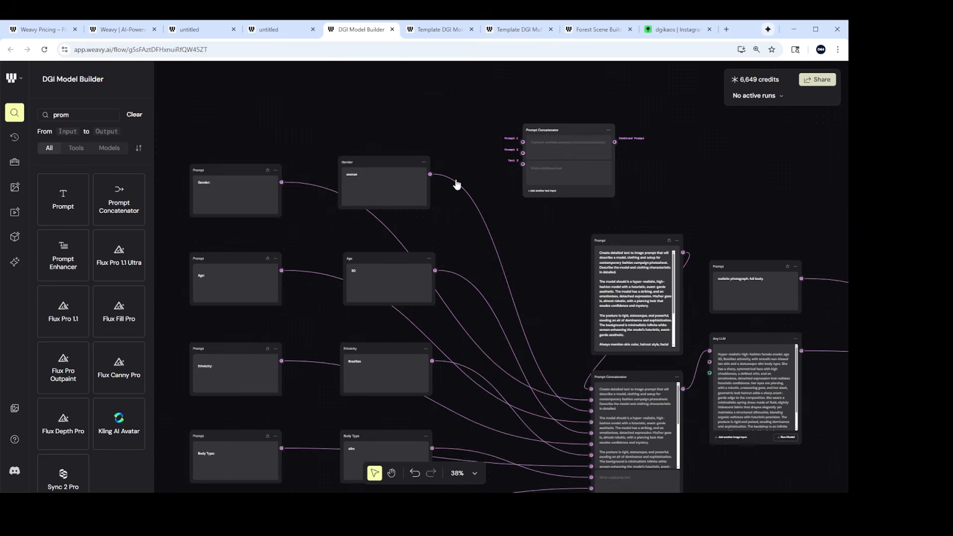
pyautogui.scroll(-3, 417, 279)
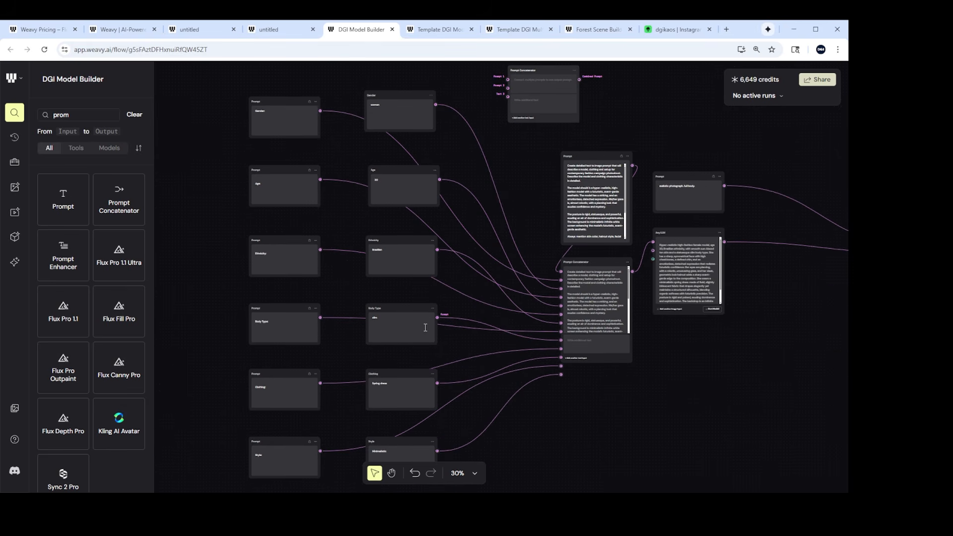
pyautogui.scroll(-9, 416, 371)
pyautogui.scroll(15, 435, 373)
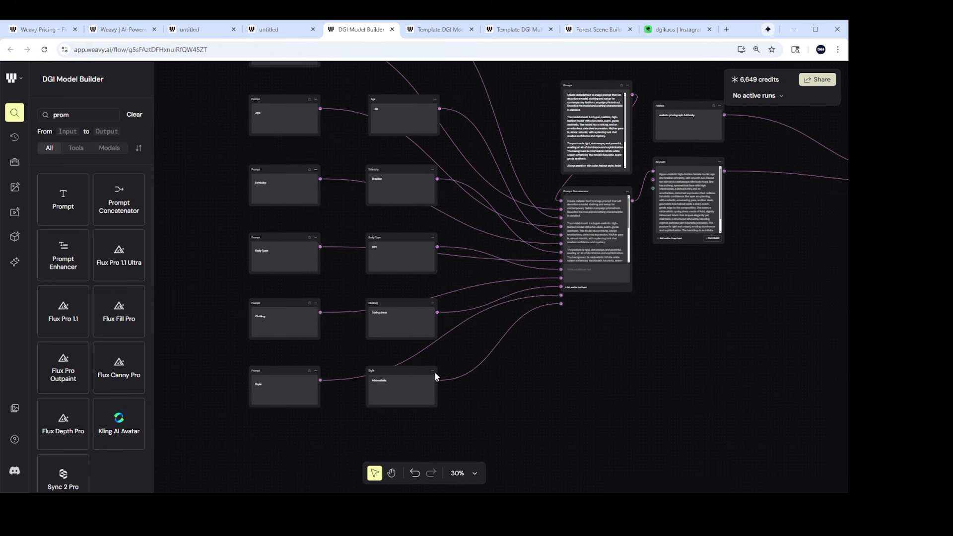
pyautogui.scroll(15, 541, 235)
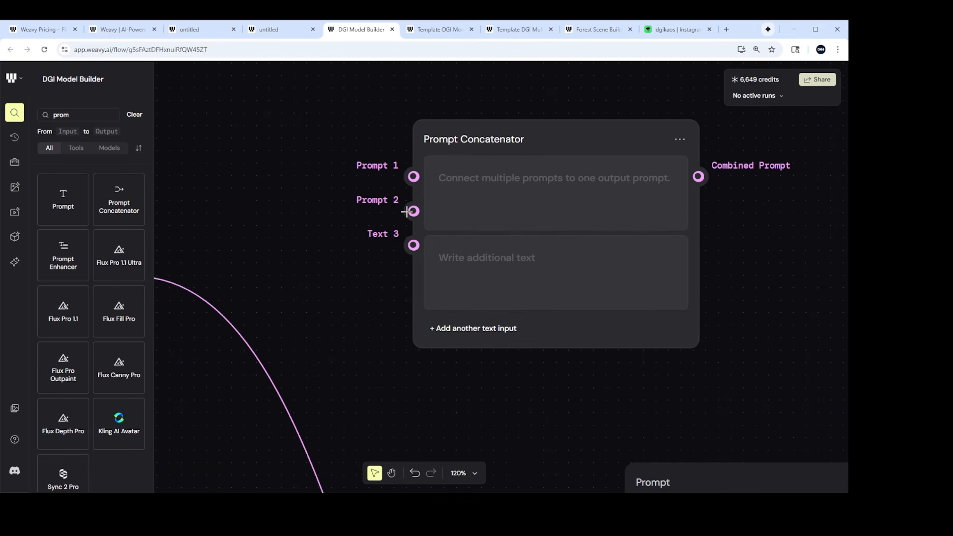
pyautogui.click(456, 331)
pyautogui.click(455, 332)
pyautogui.click(456, 332)
# Step: Connect the locked "Gender:" prompt to Prompt 1 and the Gender value node to Prompt 2 of the new Prompt Concatenator
pyautogui.scroll(-10, 456, 332)
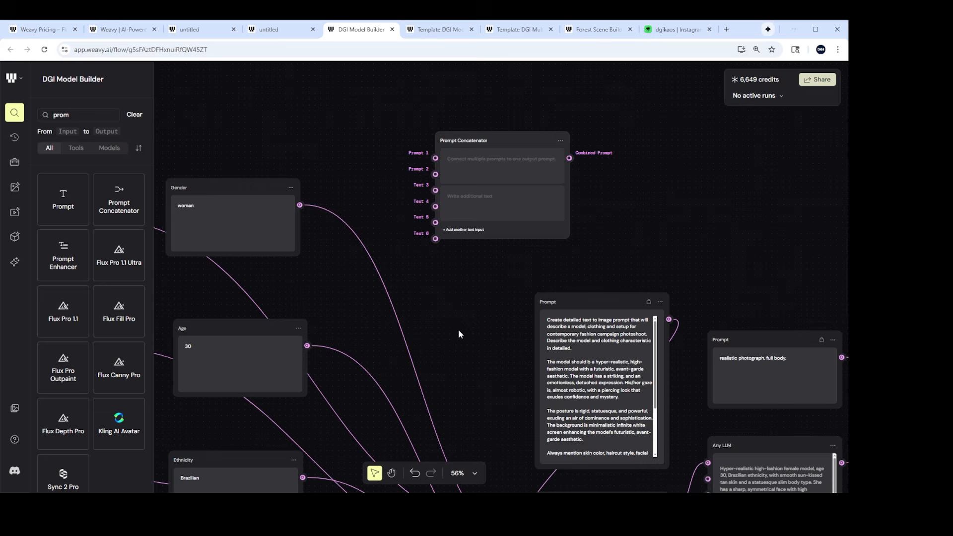
pyautogui.scroll(-5, 459, 331)
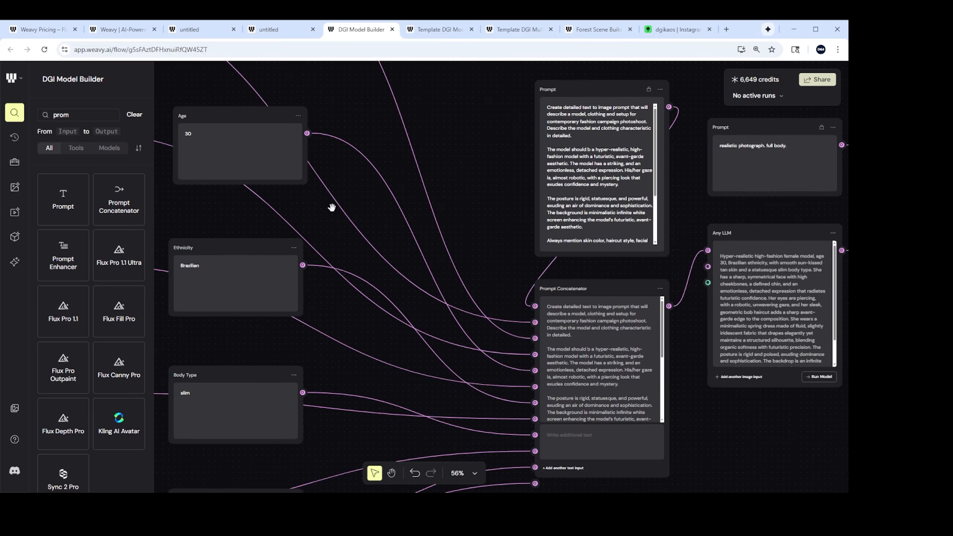
pyautogui.moveTo(350, 191); pyautogui.dragTo(582, 333)
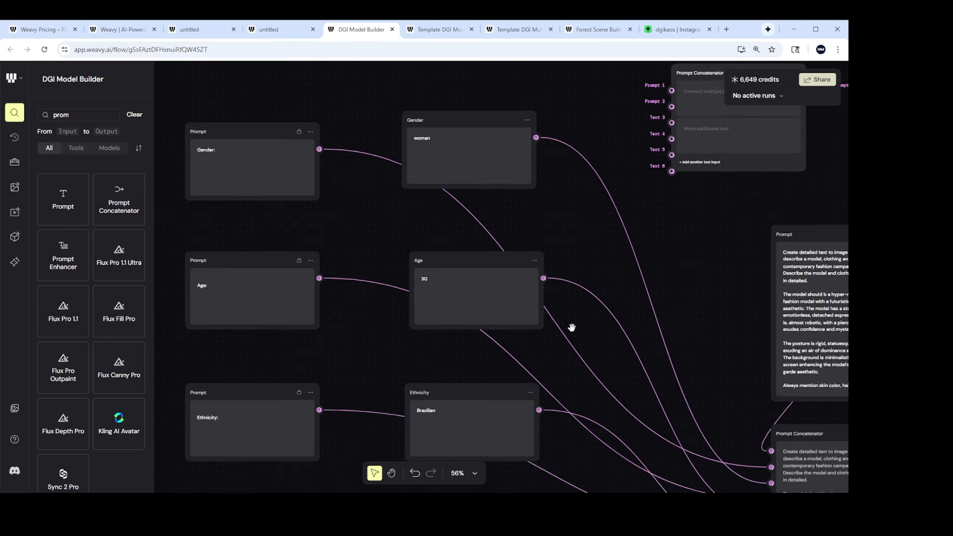
pyautogui.scroll(-2, 499, 275)
pyautogui.moveTo(577, 102); pyautogui.dragTo(529, 147)
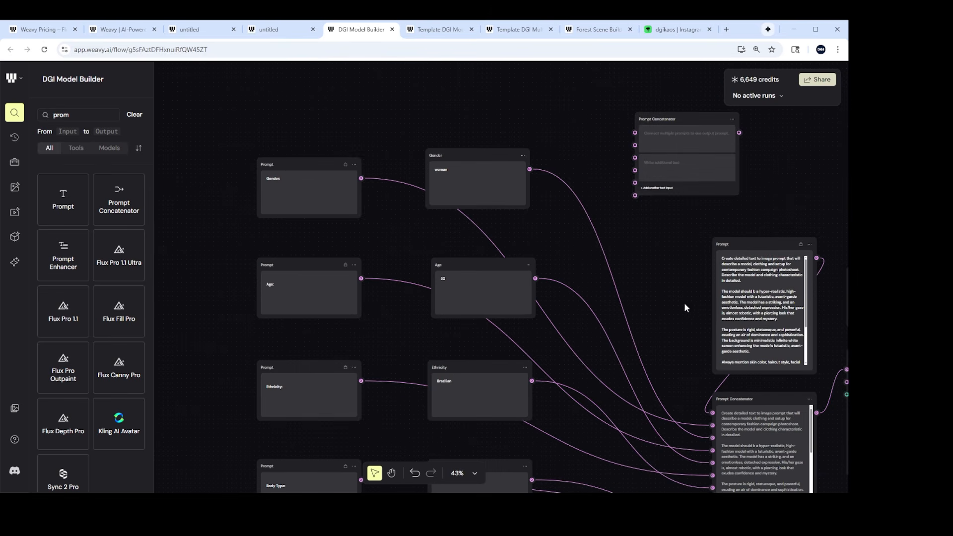
pyautogui.scroll(-2, 686, 293)
pyautogui.scroll(3, 688, 294)
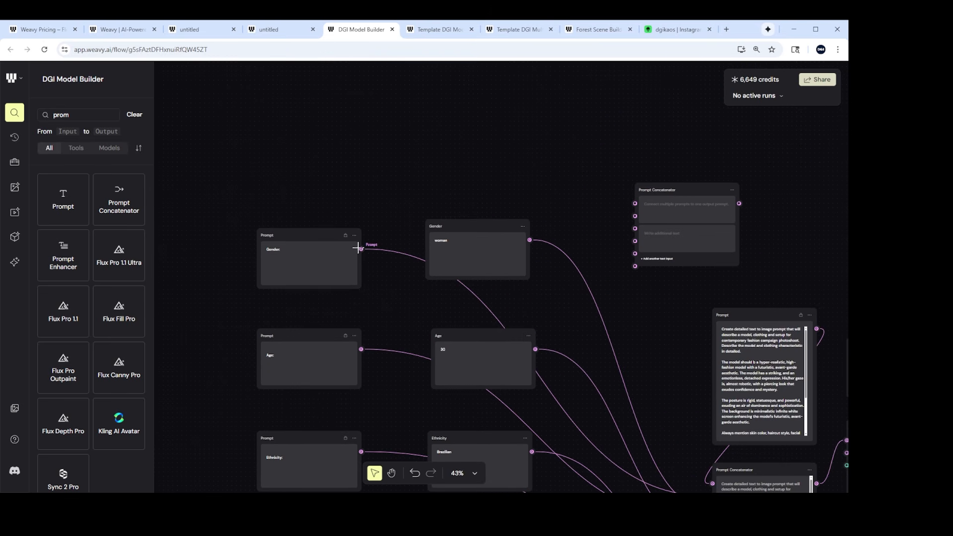
pyautogui.moveTo(362, 249); pyautogui.dragTo(635, 203)
pyautogui.scroll(-1, 558, 284)
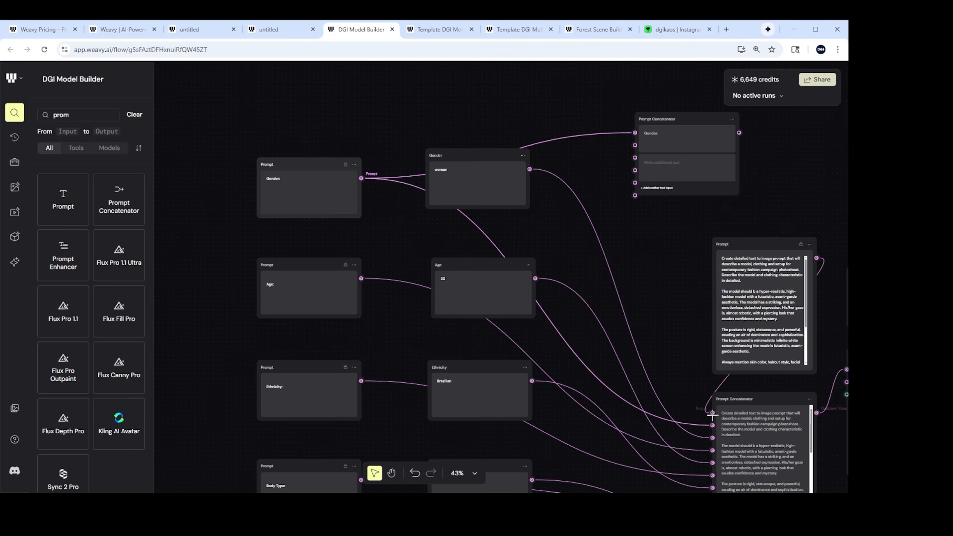
pyautogui.scroll(3, 439, 228)
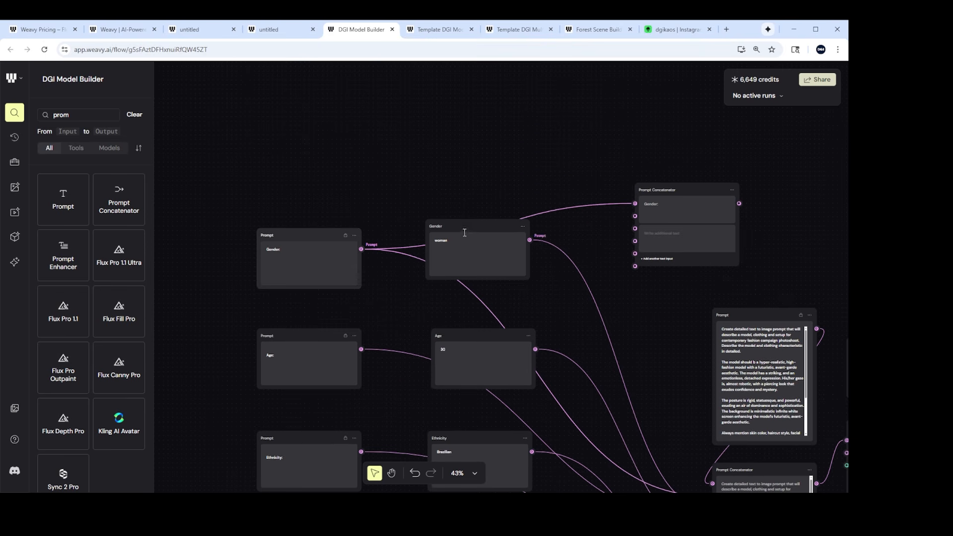
pyautogui.moveTo(529, 240); pyautogui.dragTo(637, 217)
# Step: Connect the Age label and value nodes to Text 3 and Text 4, and the Ethnicity pair to Text 5 and Text 6
pyautogui.scroll(-3, 381, 253)
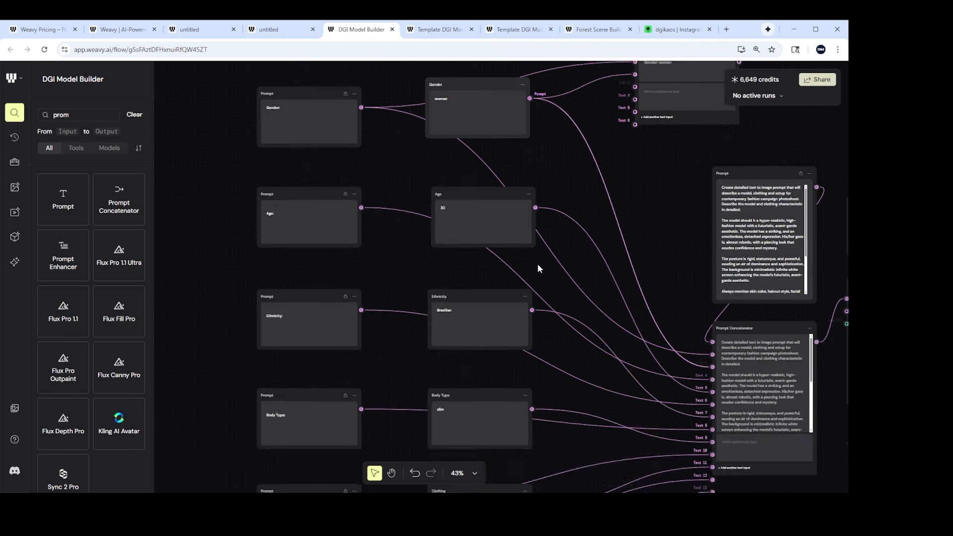
pyautogui.moveTo(361, 278); pyautogui.dragTo(635, 157)
pyautogui.moveTo(534, 275); pyautogui.dragTo(635, 170)
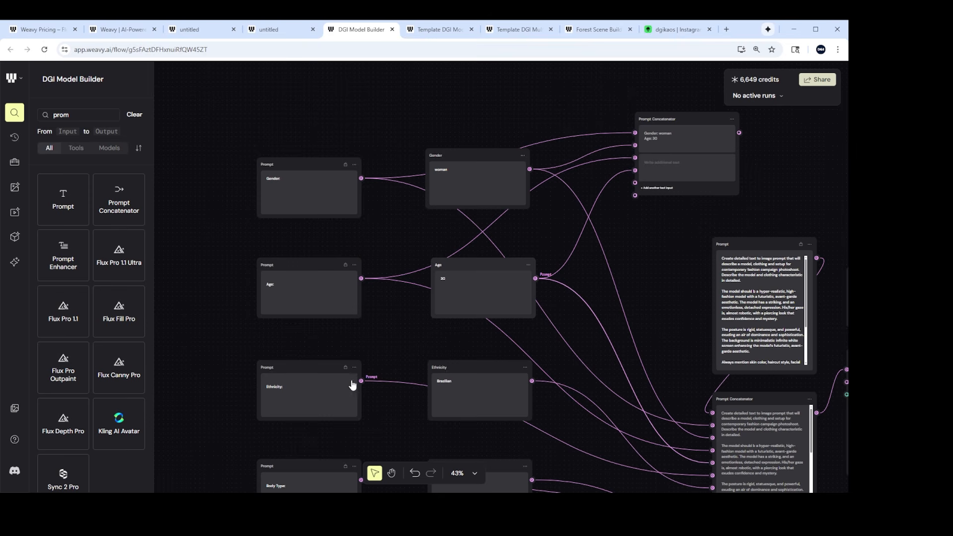
pyautogui.moveTo(361, 381); pyautogui.dragTo(635, 182)
pyautogui.moveTo(531, 381); pyautogui.dragTo(641, 195)
# Step: Add six more text inputs to the new Prompt Concatenator, from Text 7 up to Text 12
pyautogui.click(658, 188)
pyautogui.click(658, 189)
pyautogui.click(657, 189)
pyautogui.click(657, 189)
pyautogui.click(658, 189)
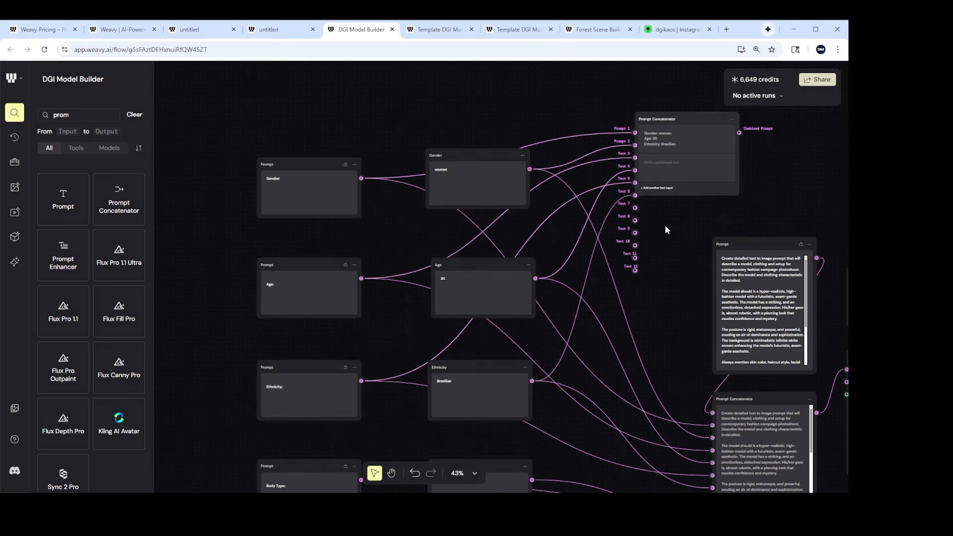
pyautogui.scroll(-5, 665, 225)
pyautogui.scroll(2, 667, 232)
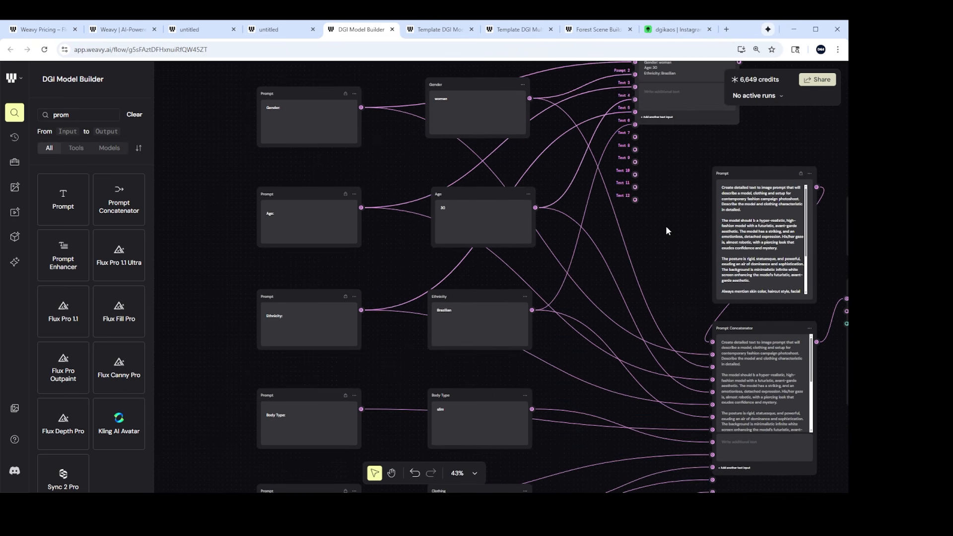
# Step: Connect the Body Type label prompt and the Body Type value node to Text 7 and Text 8 of the new Prompt Concatenator
pyautogui.scroll(-2, 481, 340)
pyautogui.scroll(-2, 464, 334)
pyautogui.scroll(2, 467, 334)
pyautogui.scroll(2, 462, 327)
pyautogui.scroll(-2, 459, 326)
pyautogui.scroll(-2, 398, 371)
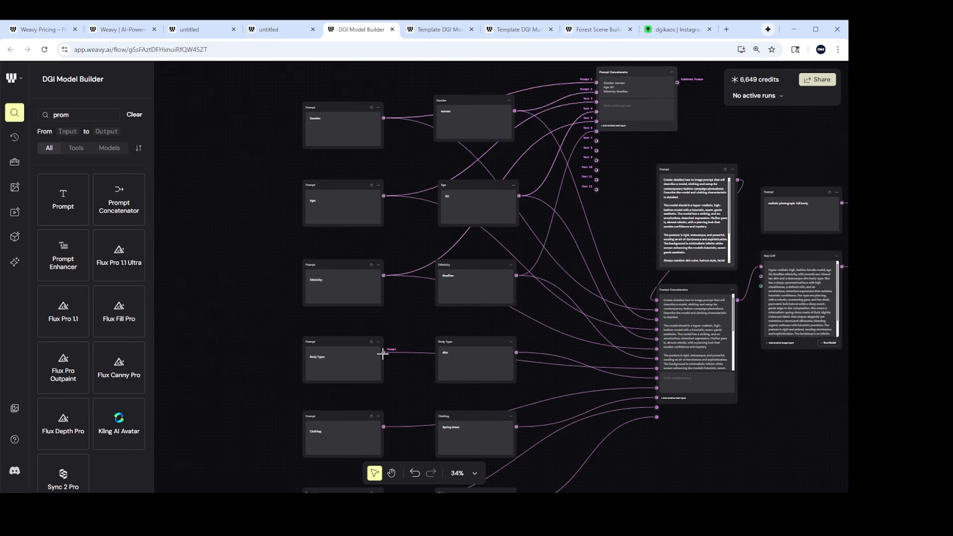
pyautogui.moveTo(383, 353); pyautogui.dragTo(596, 111)
pyautogui.moveTo(516, 351); pyautogui.dragTo(596, 151)
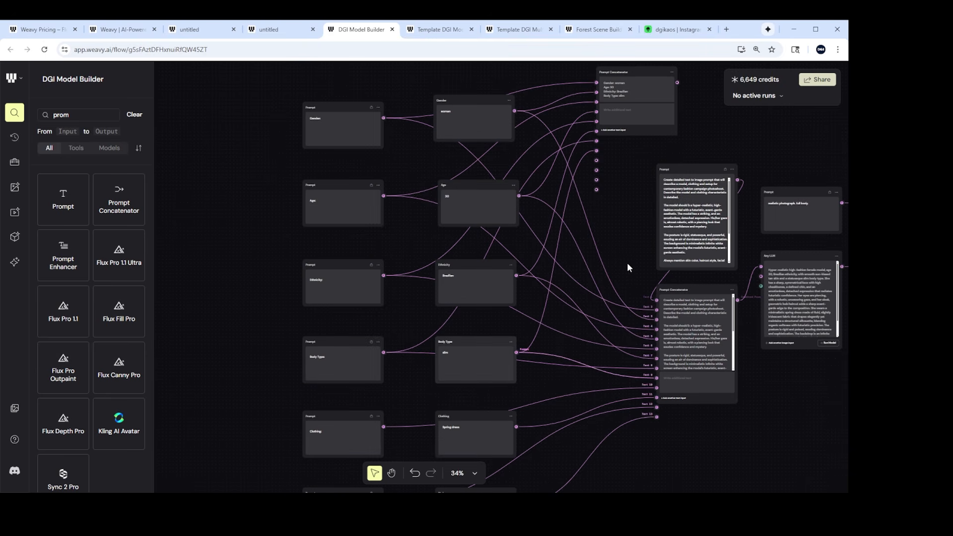
# Step: Delete the new Prompt Concatenator and disconnect the long instruction prompt from Text 1 of the original one
pyautogui.scroll(2, 614, 256)
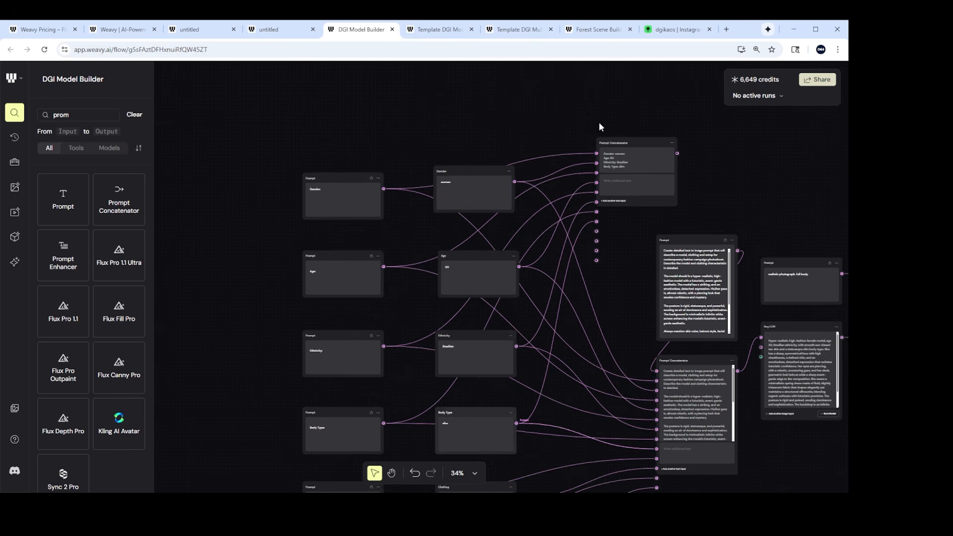
pyautogui.press('Delete')
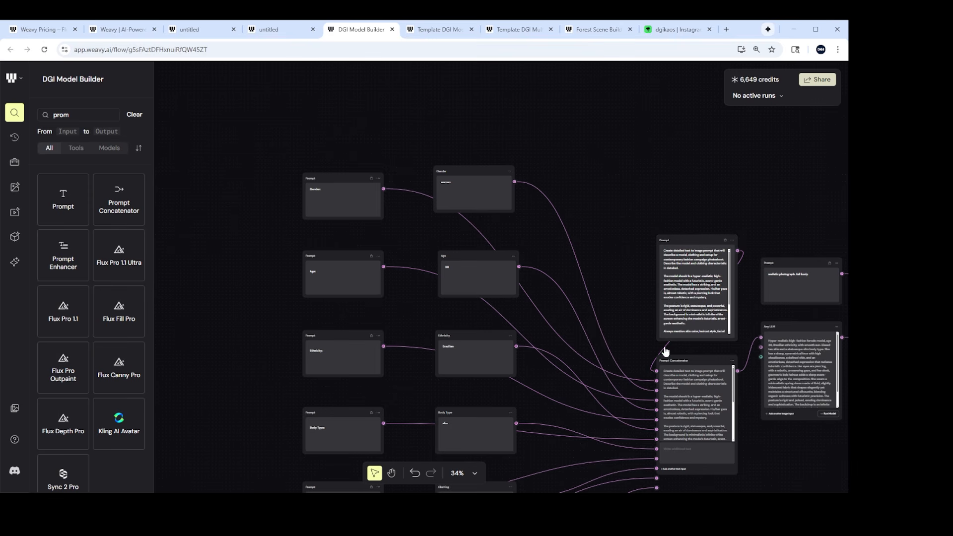
pyautogui.moveTo(666, 350); pyautogui.dragTo(668, 349)
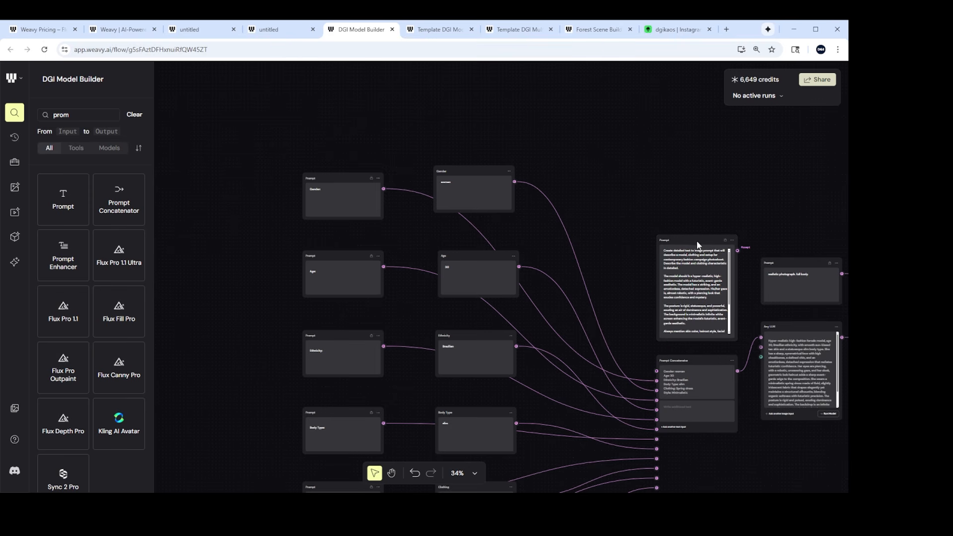
# Step: Examine the combined label and value text in the original Prompt Concatenator
pyautogui.scroll(-2, 714, 285)
pyautogui.scroll(-2, 715, 288)
pyautogui.moveTo(737, 325); pyautogui.dragTo(569, 305)
pyautogui.scroll(3, 515, 263)
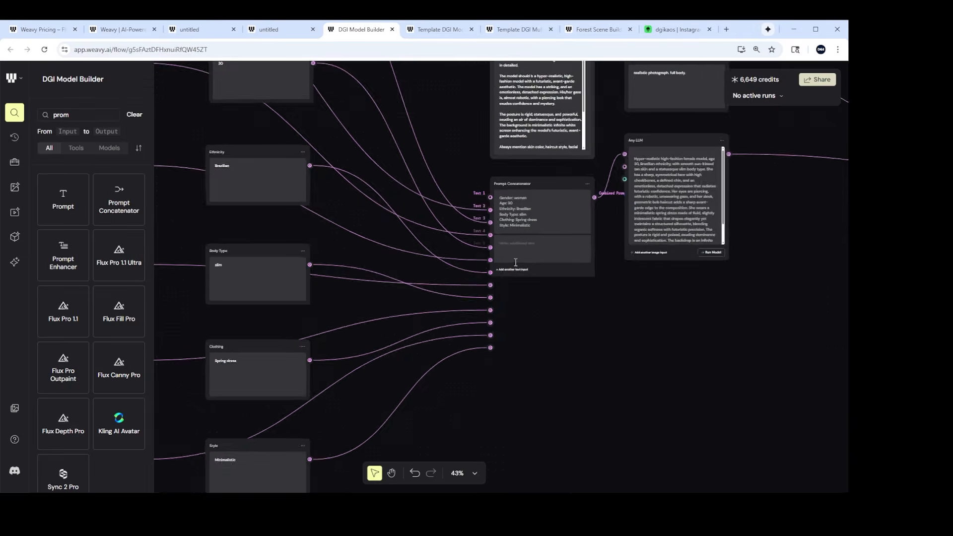
pyautogui.scroll(5, 515, 262)
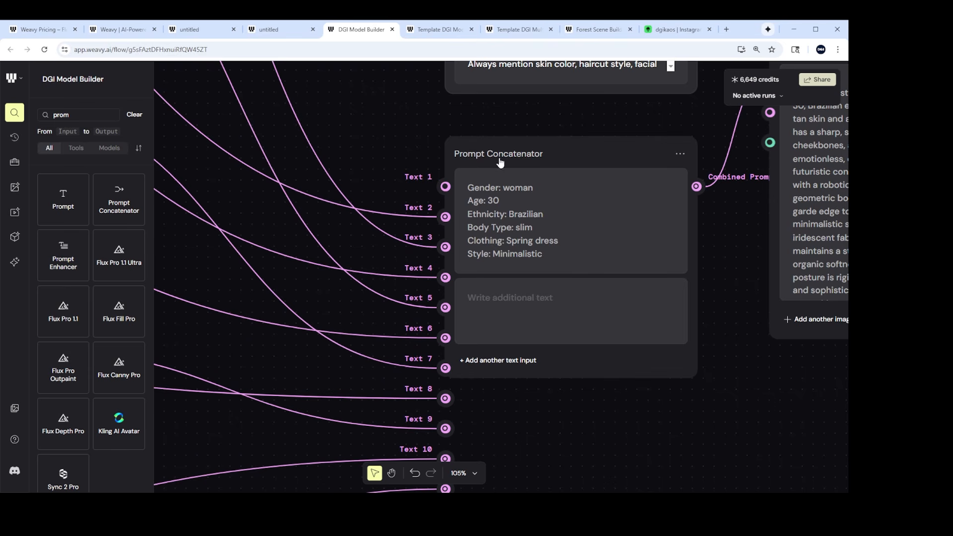
pyautogui.moveTo(476, 187); pyautogui.dragTo(545, 253)
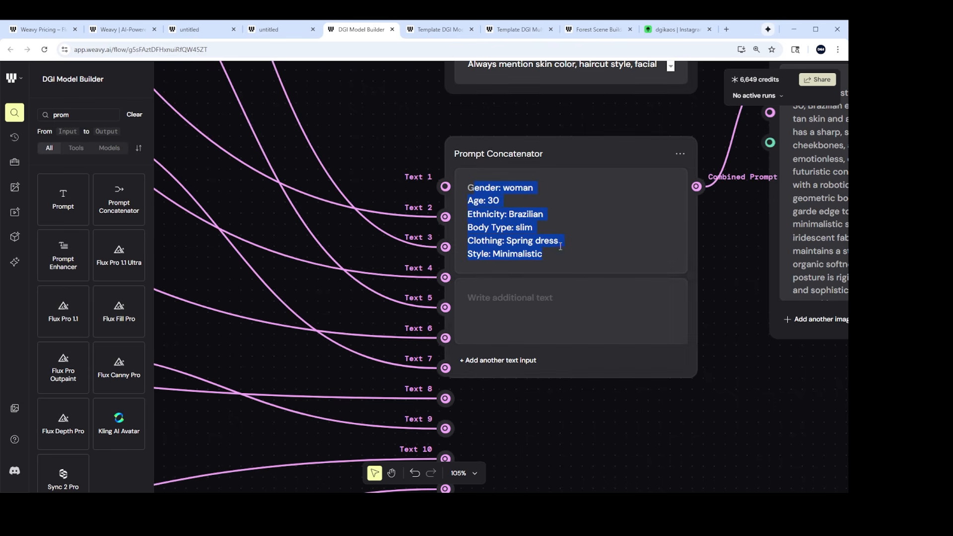
pyautogui.click(564, 248)
pyautogui.scroll(-5, 506, 236)
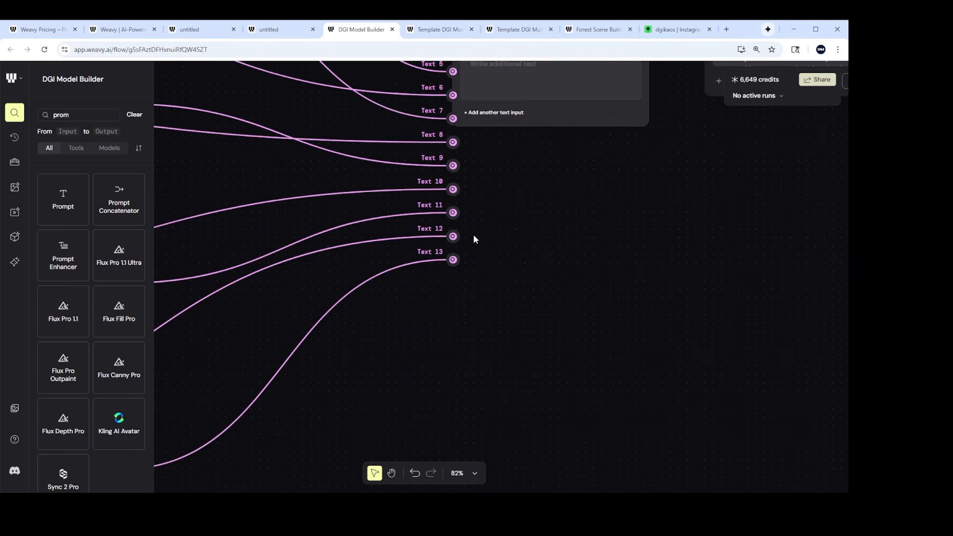
# Step: Change the Ethnicity value node to "African" and check the combined text in the Prompt Concatenator
pyautogui.moveTo(326, 214); pyautogui.dragTo(621, 300)
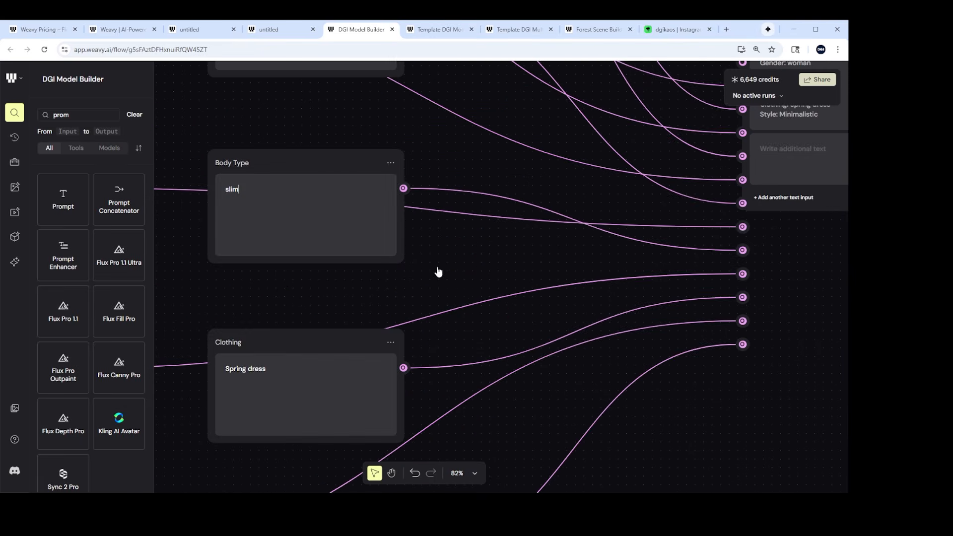
pyautogui.scroll(-3, 466, 272)
pyautogui.scroll(2, 313, 182)
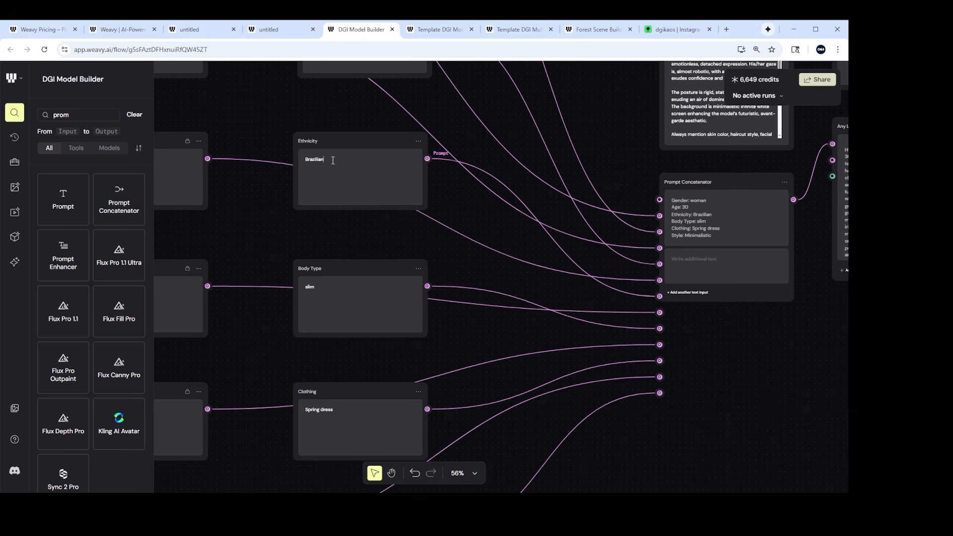
pyautogui.scroll(2, 340, 154)
pyautogui.write('Afric')
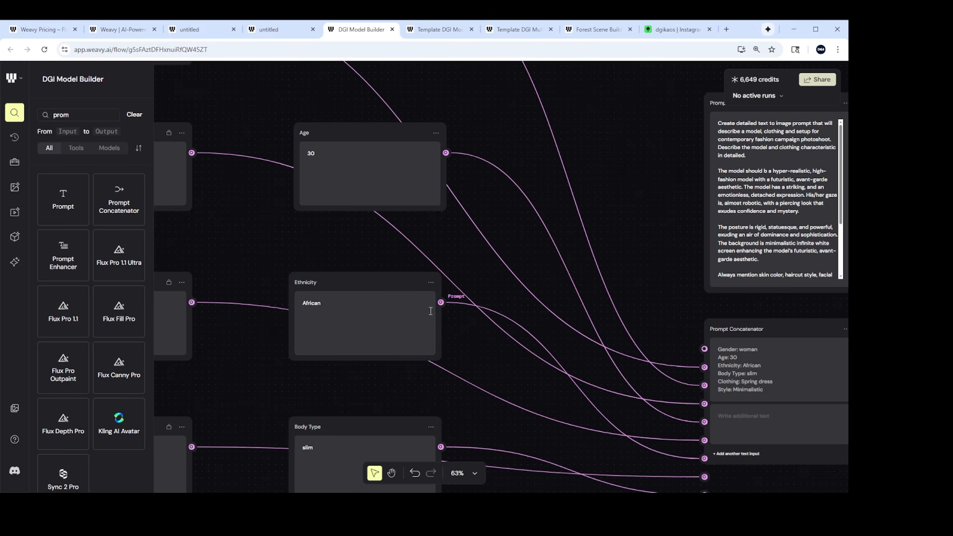
pyautogui.scroll(10, 753, 366)
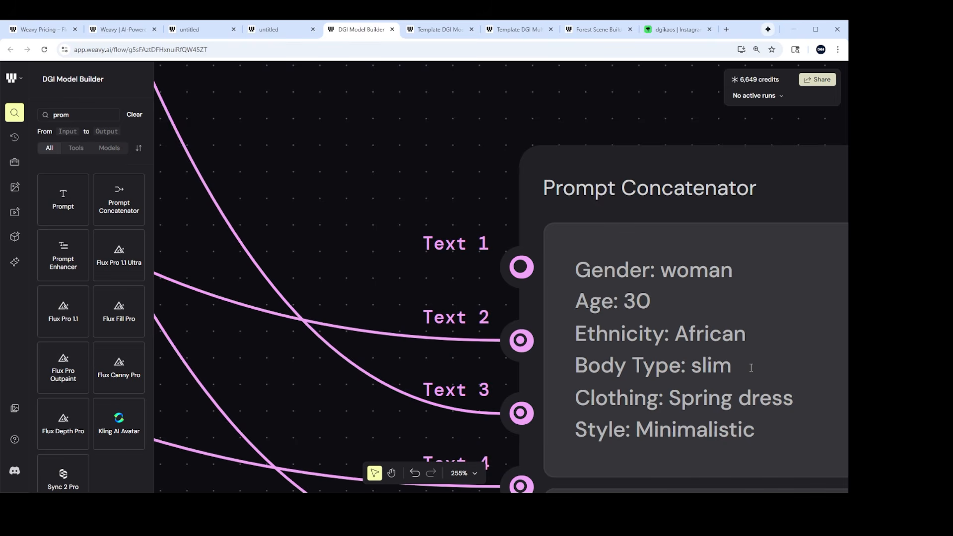
pyautogui.scroll(-6, 614, 315)
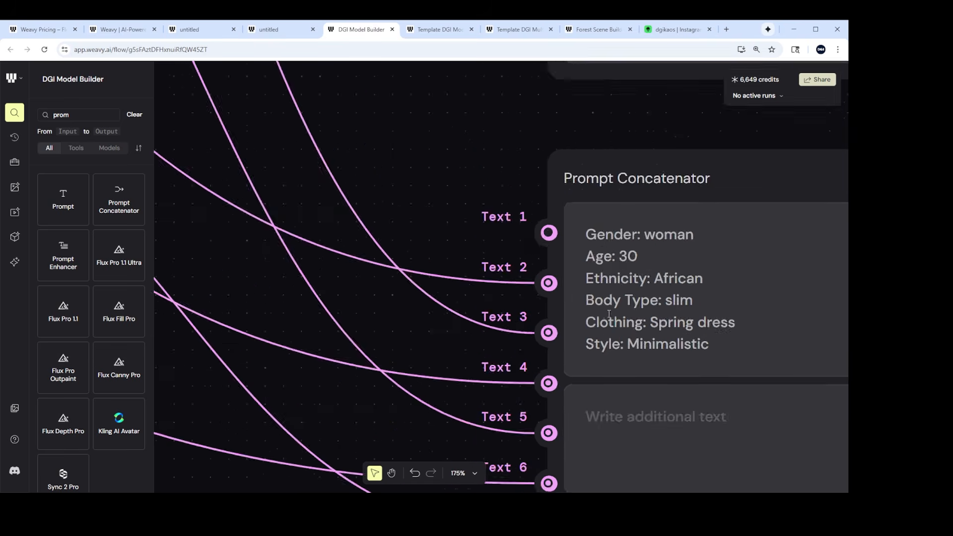
# Step: Set the Age value node to 25
pyautogui.moveTo(392, 191); pyautogui.dragTo(615, 261)
pyautogui.scroll(-3, 387, 242)
pyautogui.scroll(-3, 236, 241)
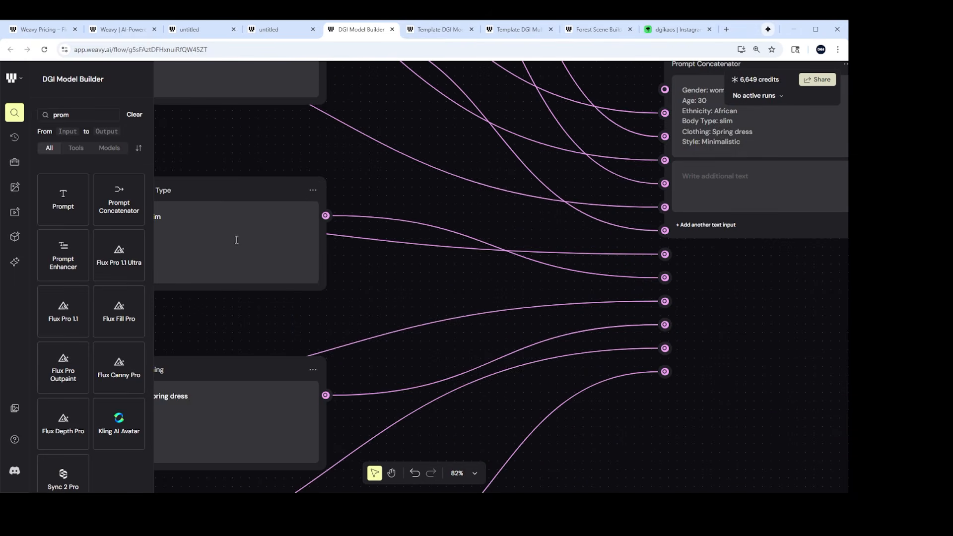
pyautogui.scroll(-4, 243, 266)
pyautogui.moveTo(341, 207); pyautogui.dragTo(535, 278)
pyautogui.scroll(2, 394, 182)
pyautogui.scroll(2, 393, 182)
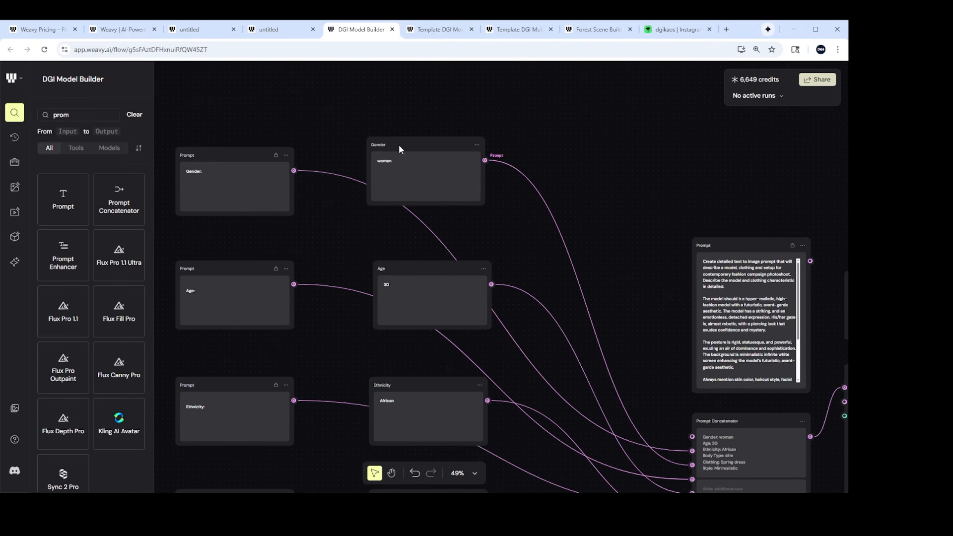
pyautogui.scroll(-2, 397, 236)
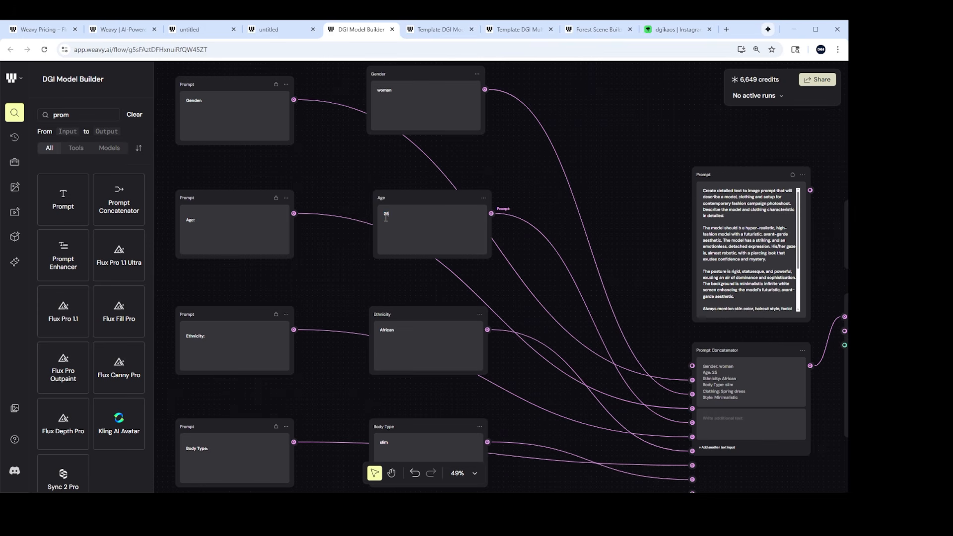
# Step: Review how the label prompts and value nodes are combined line by line in the Prompt Concatenator
pyautogui.scroll(5, 709, 351)
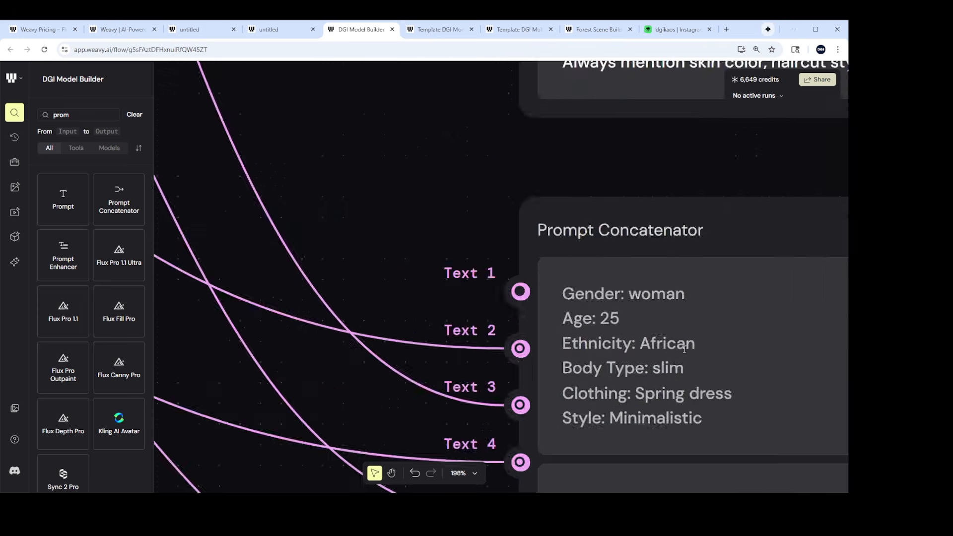
pyautogui.scroll(-8, 587, 265)
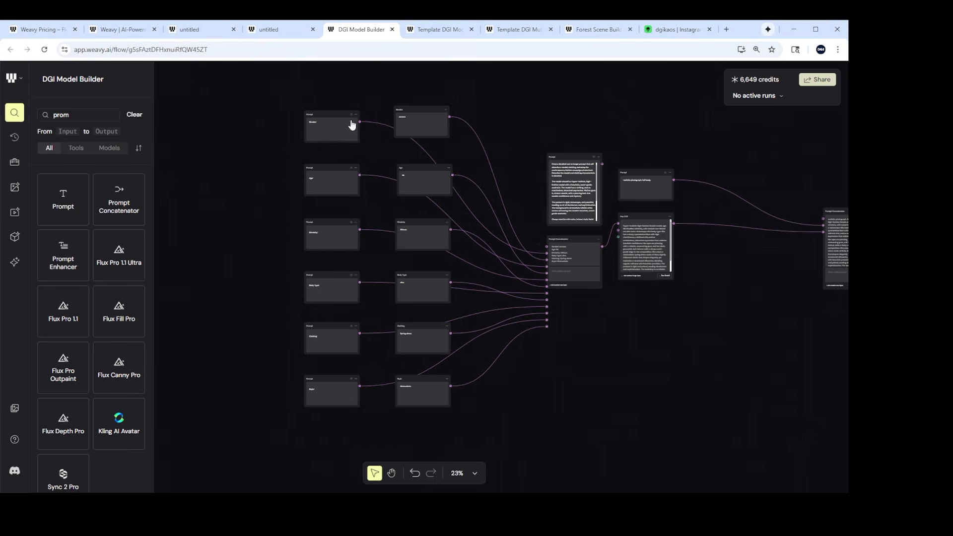
pyautogui.scroll(6, 546, 250)
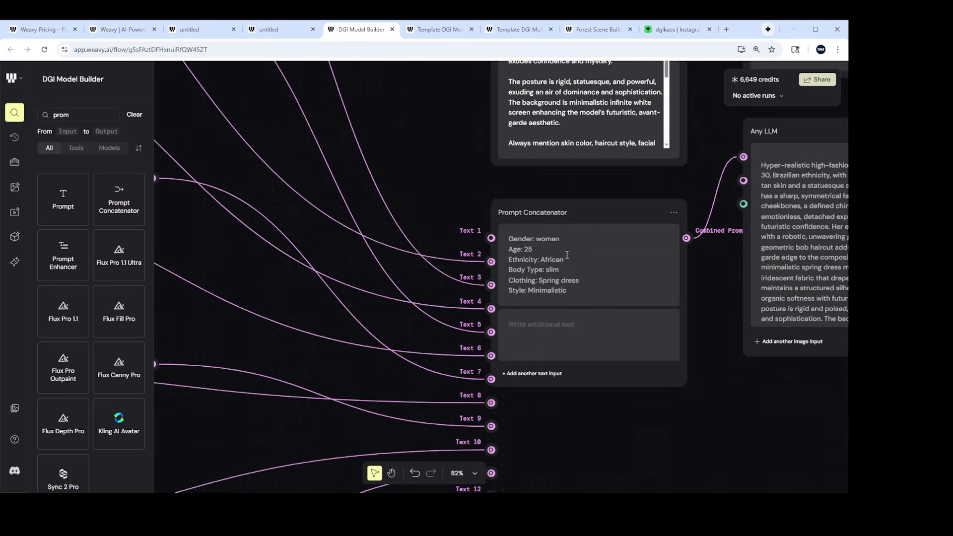
pyautogui.scroll(-2, 588, 266)
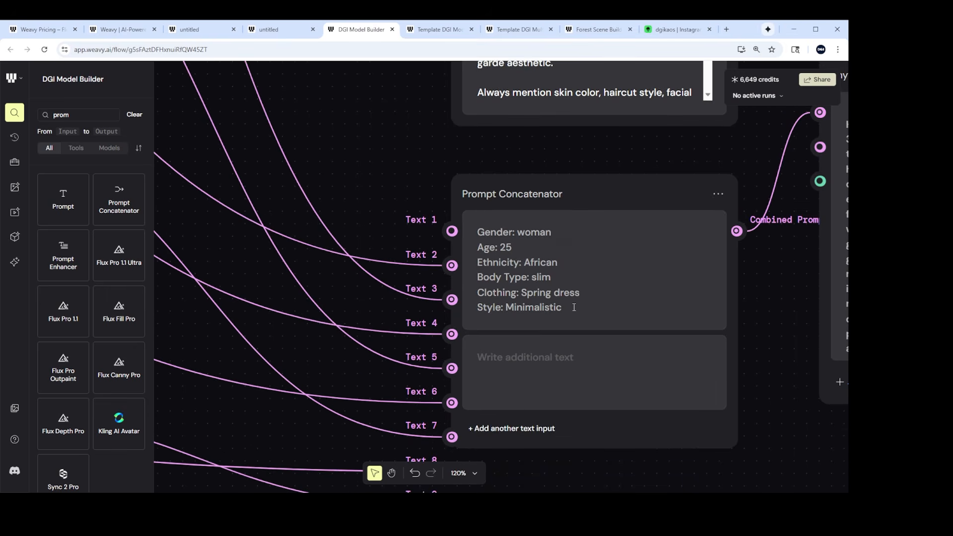
pyautogui.scroll(2, 588, 304)
pyautogui.scroll(-3, 593, 311)
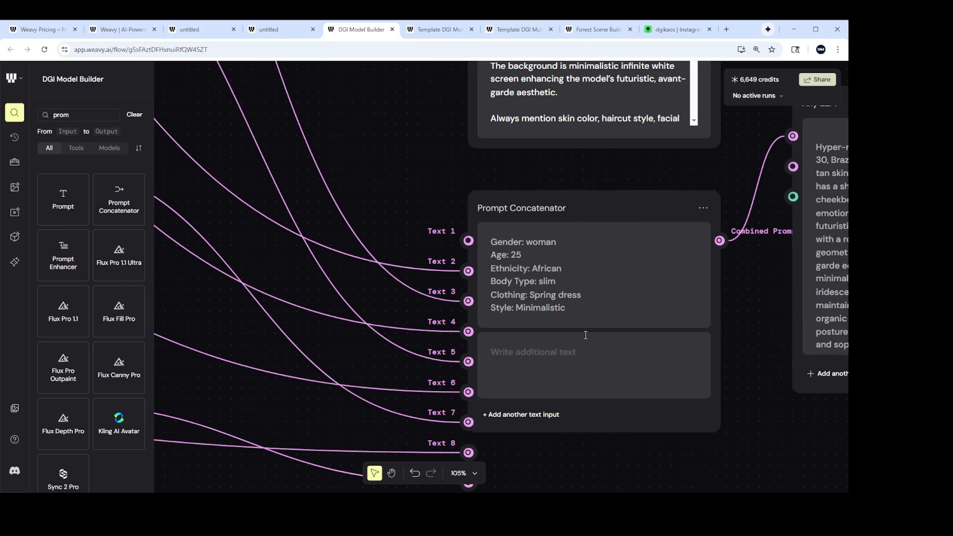
pyautogui.scroll(5, 586, 335)
pyautogui.scroll(2, 683, 324)
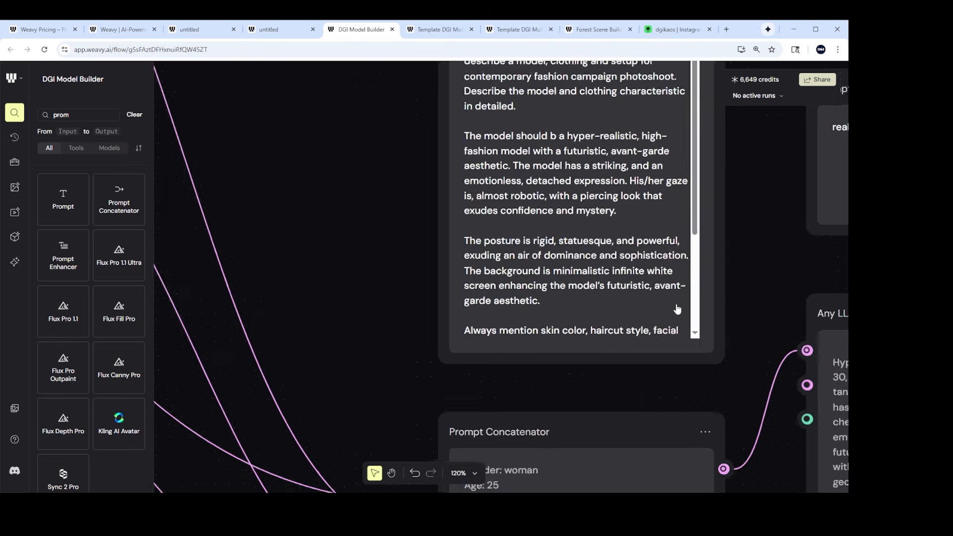
pyautogui.scroll(-3, 679, 308)
pyautogui.moveTo(49, 201); pyautogui.dragTo(338, 165)
pyautogui.click(480, 161)
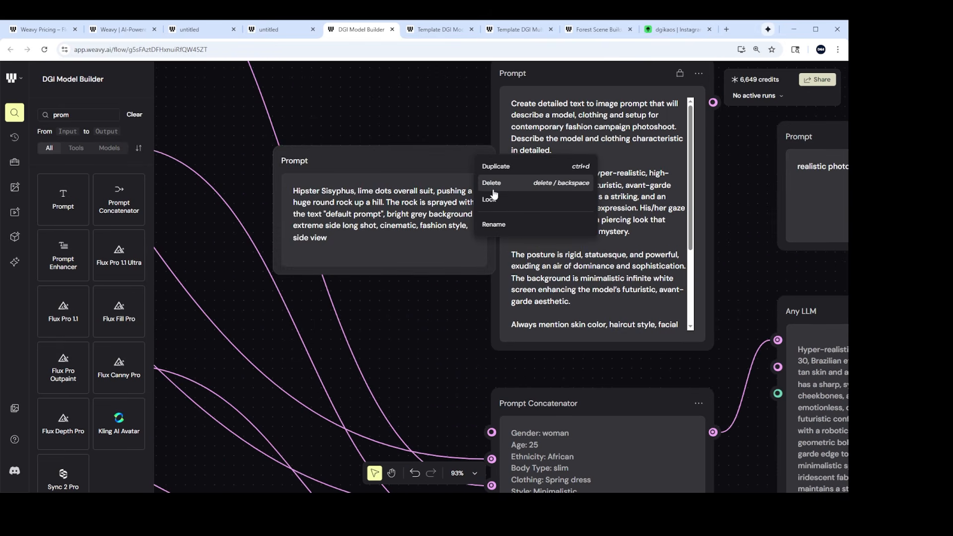
pyautogui.click(493, 184)
# Step: Unlock the long instruction prompt node above the Prompt Concatenator
pyautogui.scroll(3, 702, 294)
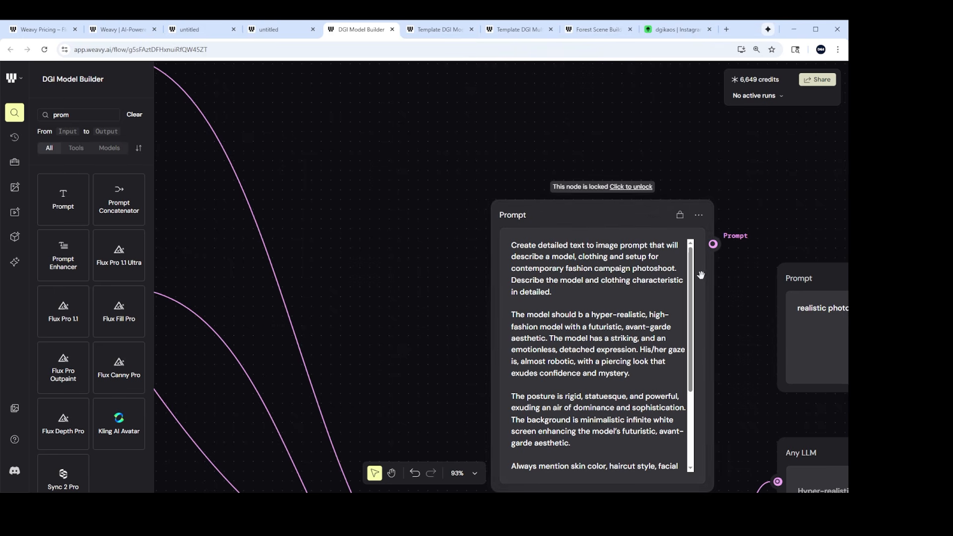
pyautogui.scroll(3, 626, 264)
pyautogui.scroll(-3, 691, 320)
pyautogui.click(698, 215)
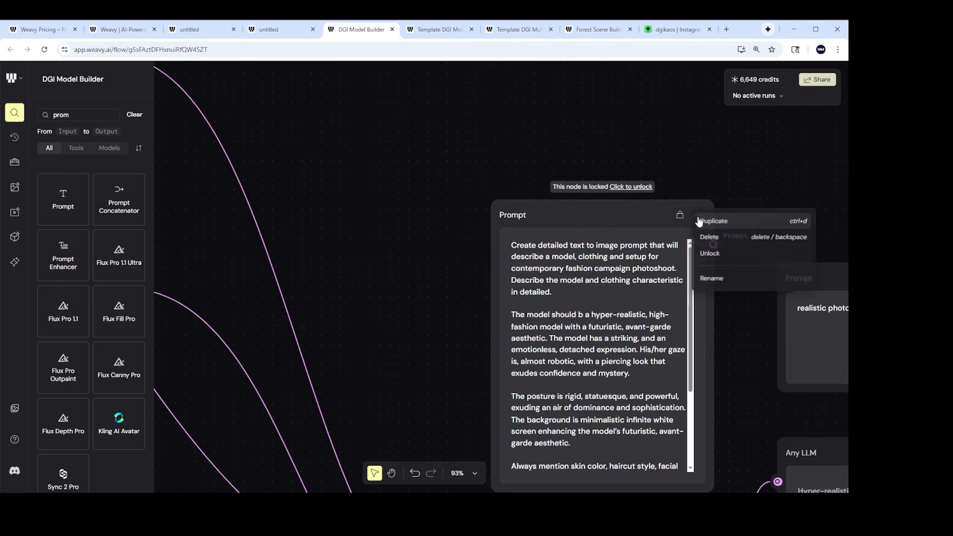
pyautogui.click(723, 254)
# Step: Read the unlocked instruction prompt from its opening lines through to the end
pyautogui.scroll(5, 744, 293)
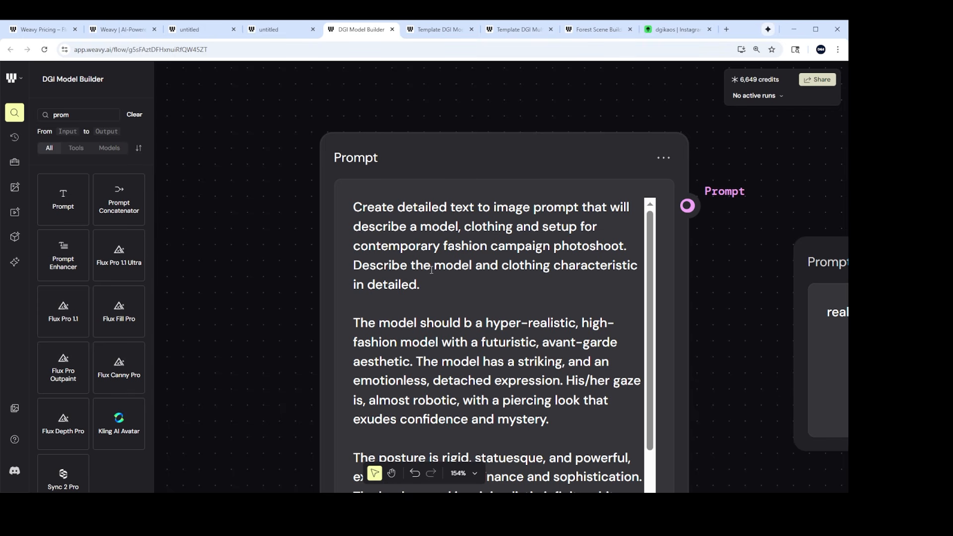
pyautogui.moveTo(652, 285); pyautogui.dragTo(649, 326)
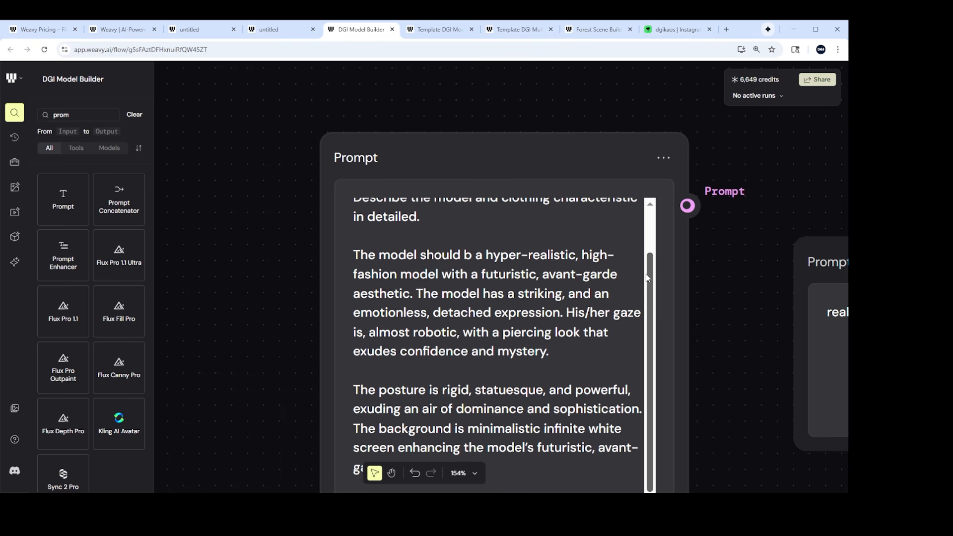
pyautogui.scroll(-2, 648, 278)
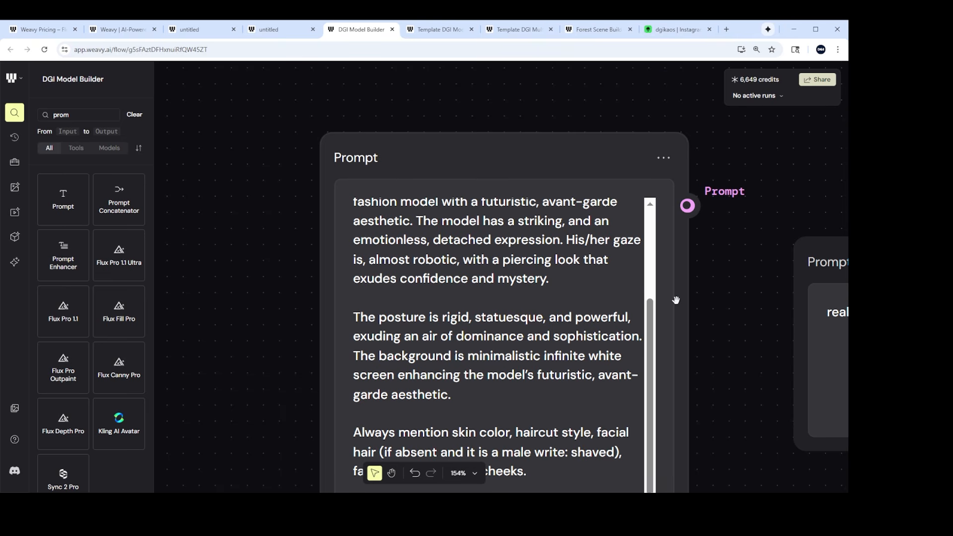
pyautogui.scroll(-2, 672, 297)
pyautogui.scroll(-2, 715, 284)
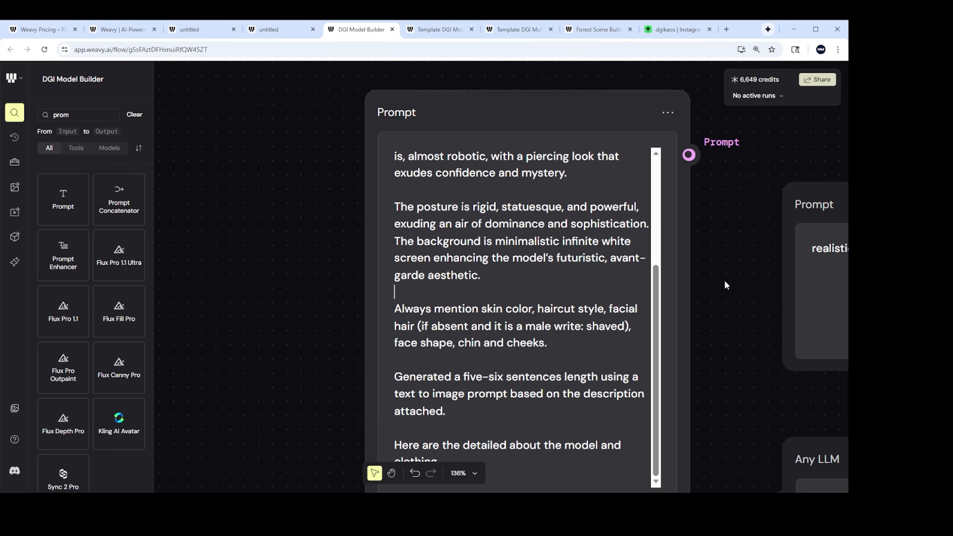
pyautogui.scroll(-5, 728, 266)
pyautogui.scroll(-2, 728, 266)
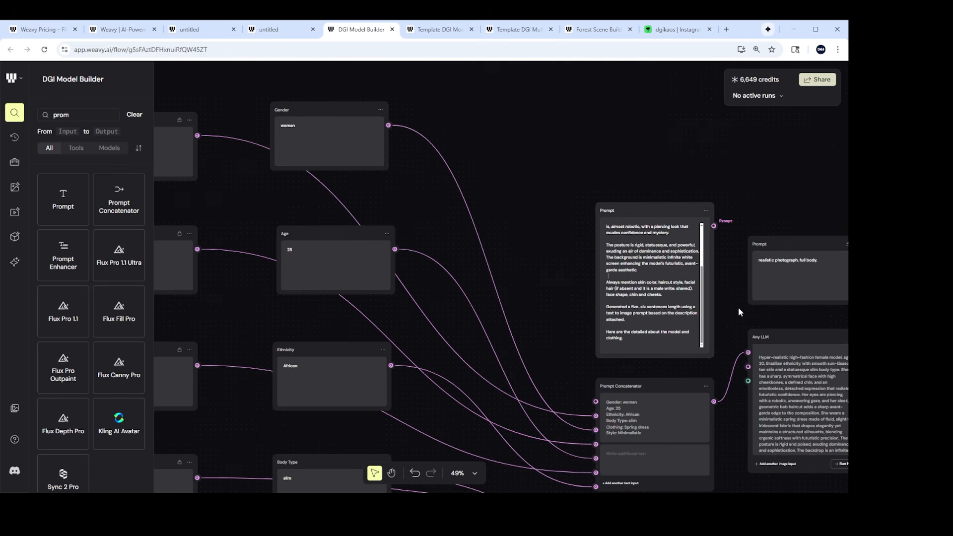
# Step: Connect the instruction prompt's output to Text 1 of the Prompt Concatenator and check the combined text
pyautogui.scroll(-2, 737, 307)
pyautogui.moveTo(737, 307); pyautogui.dragTo(661, 342)
pyautogui.scroll(5, 608, 325)
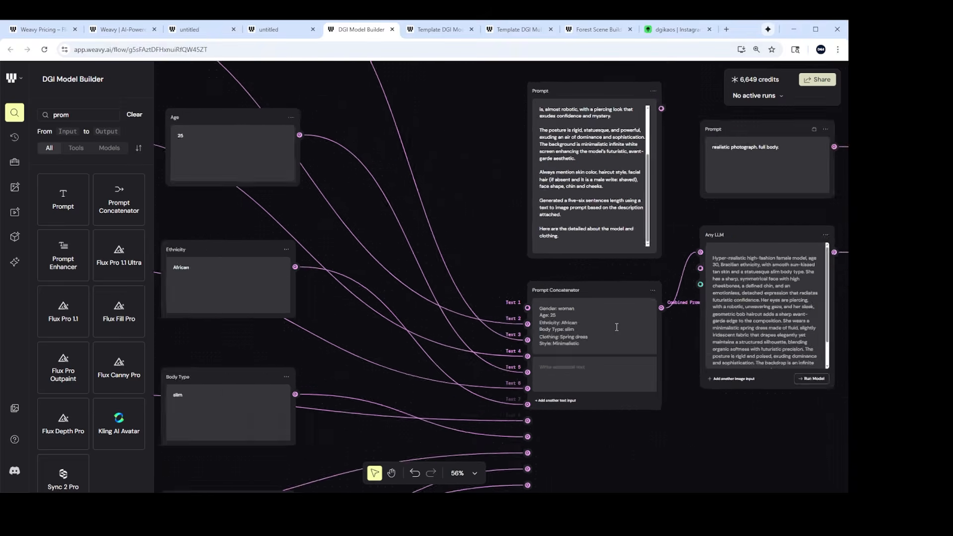
pyautogui.scroll(3, 562, 308)
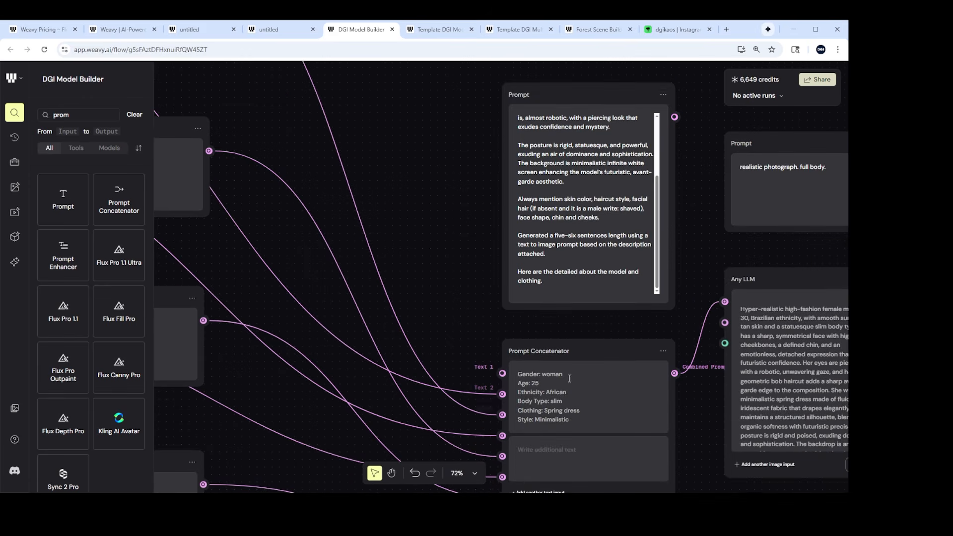
pyautogui.moveTo(648, 95); pyautogui.dragTo(501, 376)
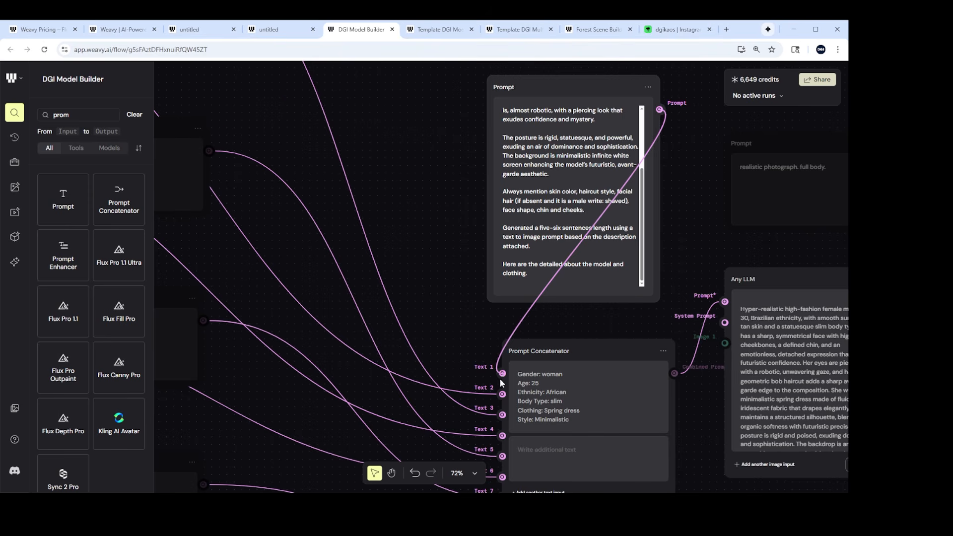
pyautogui.scroll(-6, 507, 380)
pyautogui.scroll(-3, 536, 388)
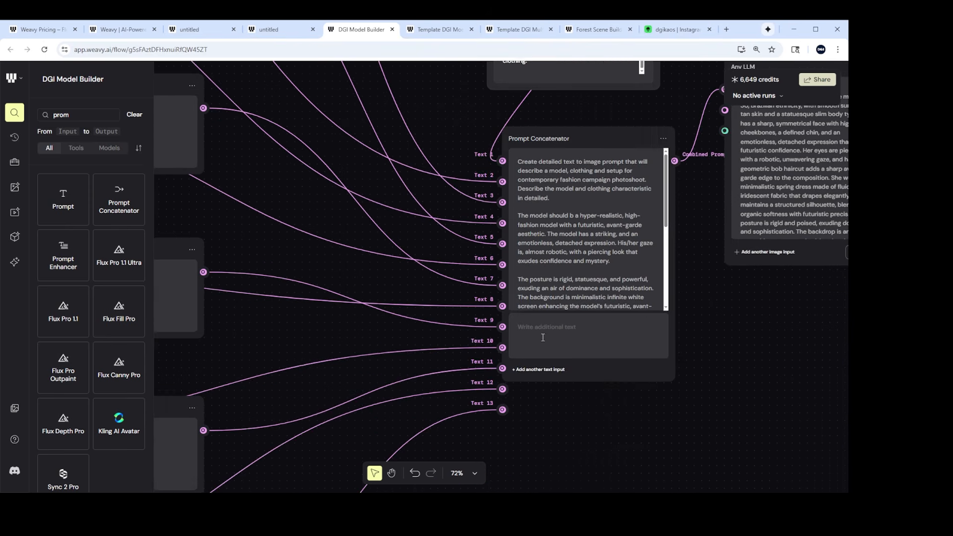
# Step: Read the Prompt Concatenator's combined text from the instruction paragraphs through to the gender, age, ethnicity, body type, clothing and style lines
pyautogui.scroll(6, 573, 288)
pyautogui.scroll(2, 628, 333)
pyautogui.scroll(-5, 630, 339)
pyautogui.scroll(7, 596, 298)
pyautogui.scroll(3, 583, 254)
pyautogui.scroll(-2, 630, 221)
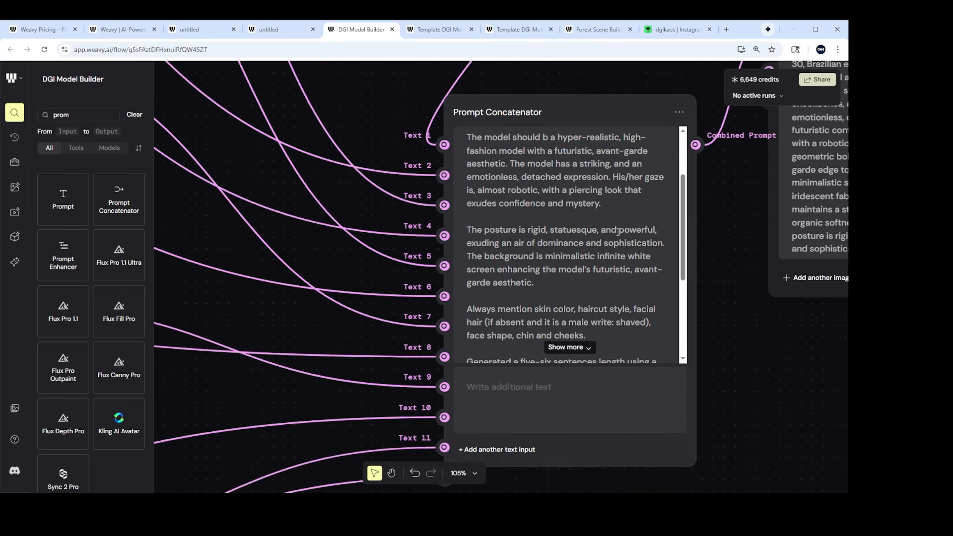
pyautogui.scroll(-4, 616, 278)
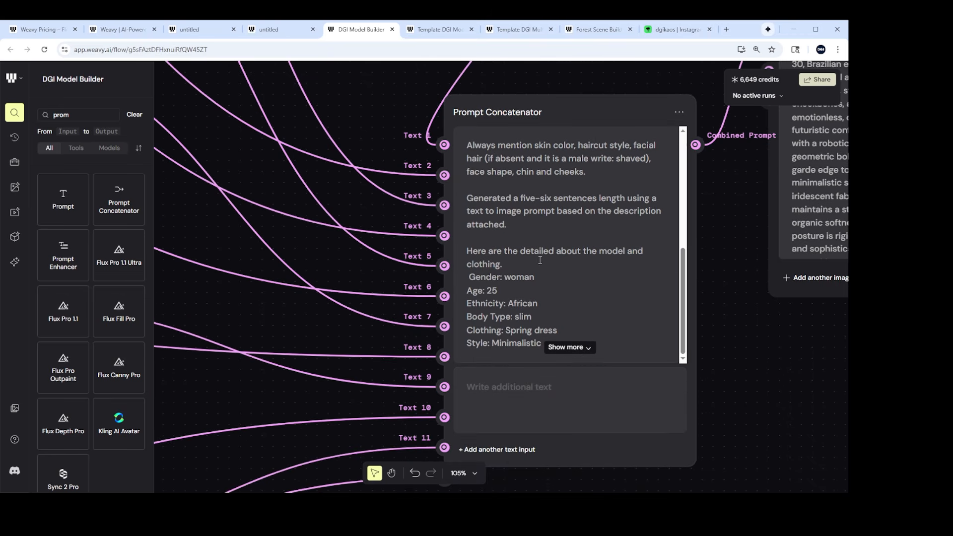
pyautogui.scroll(-4, 494, 273)
pyautogui.scroll(2, 494, 273)
pyautogui.scroll(-3, 516, 274)
pyautogui.scroll(-2, 530, 274)
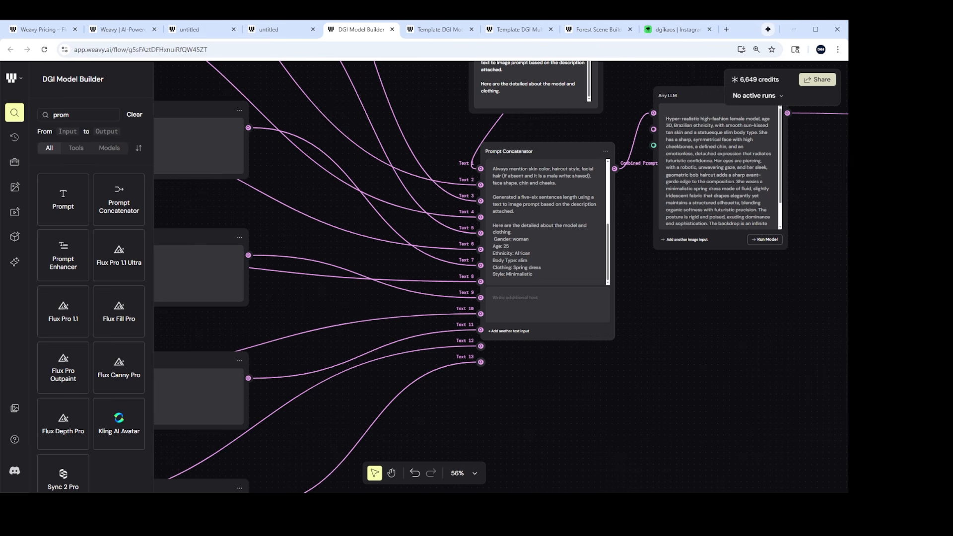
pyautogui.scroll(-2, 721, 300)
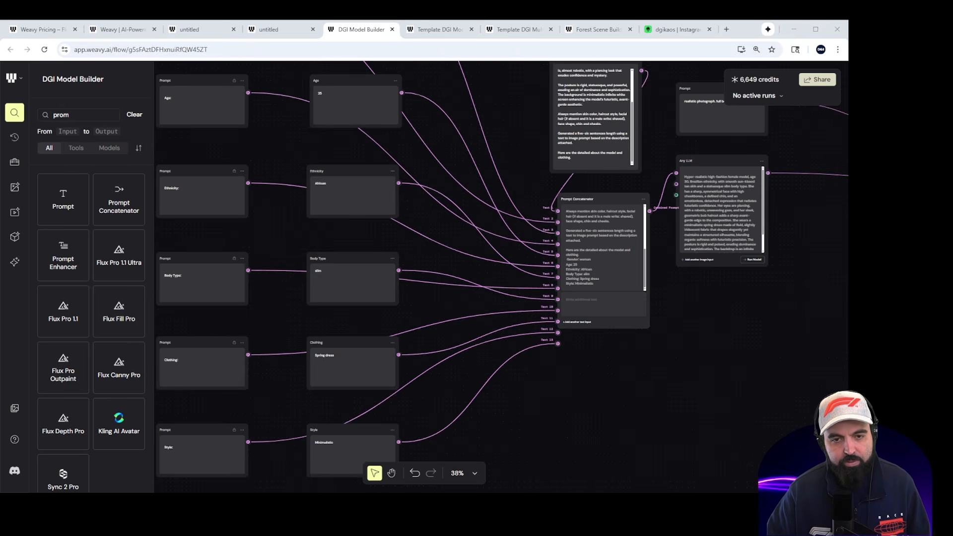
# Step: View the Any LLM node's output enlarged, close it, and examine how the Prompt Concatenator feeds the Any LLM node
pyautogui.doubleClick(720, 214)
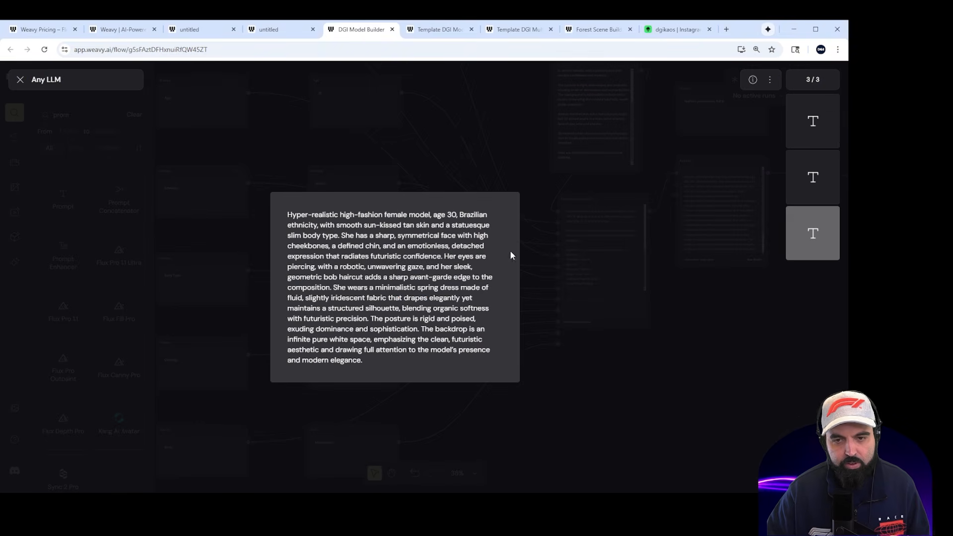
pyautogui.click(20, 79)
pyautogui.scroll(-1, 605, 283)
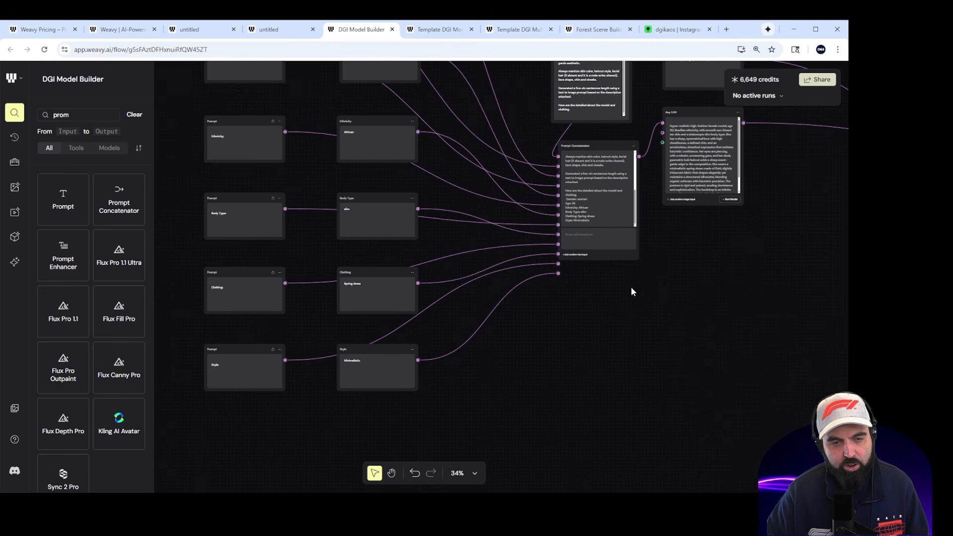
pyautogui.scroll(5, 525, 385)
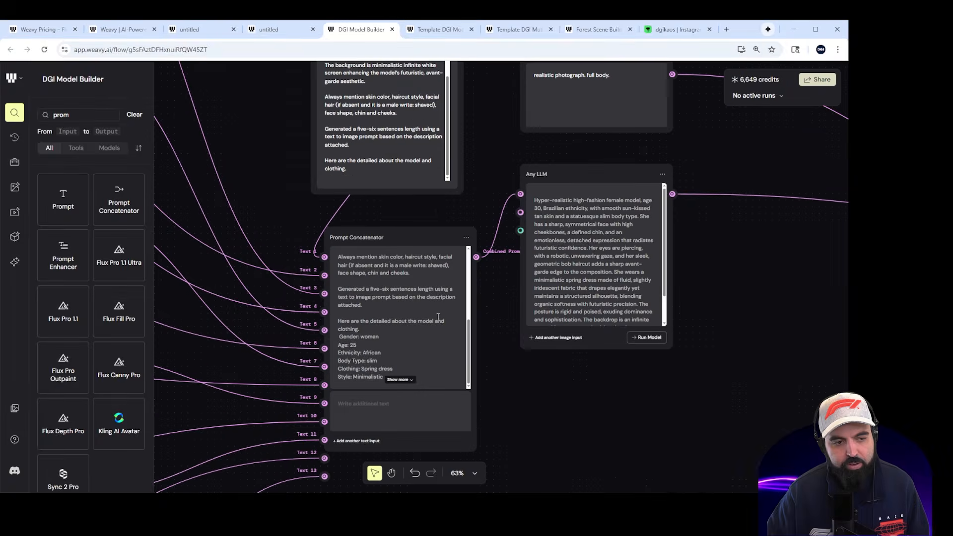
pyautogui.scroll(-1, 422, 293)
pyautogui.scroll(2, 407, 263)
pyautogui.scroll(5, 385, 281)
pyautogui.scroll(3, 388, 263)
pyautogui.scroll(-5, 640, 284)
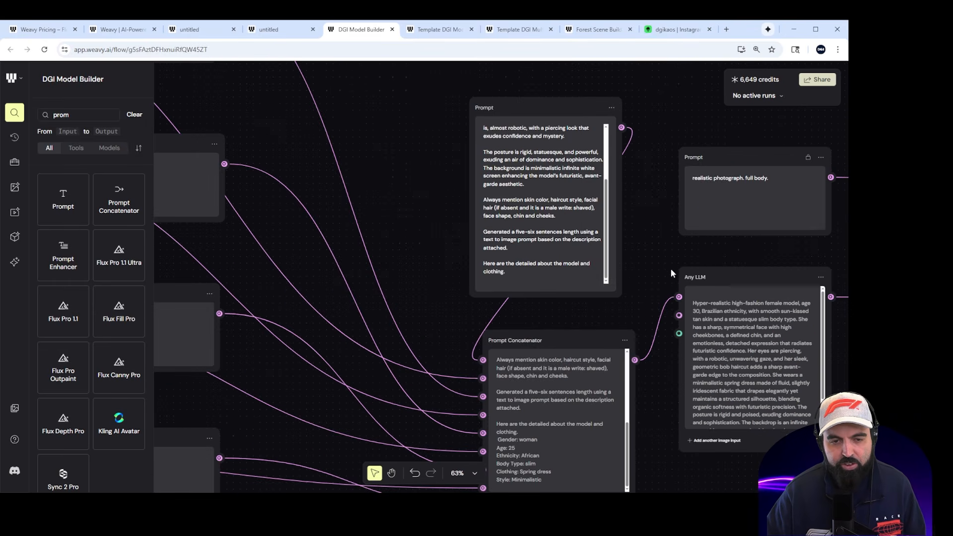
pyautogui.moveTo(660, 273); pyautogui.dragTo(591, 174)
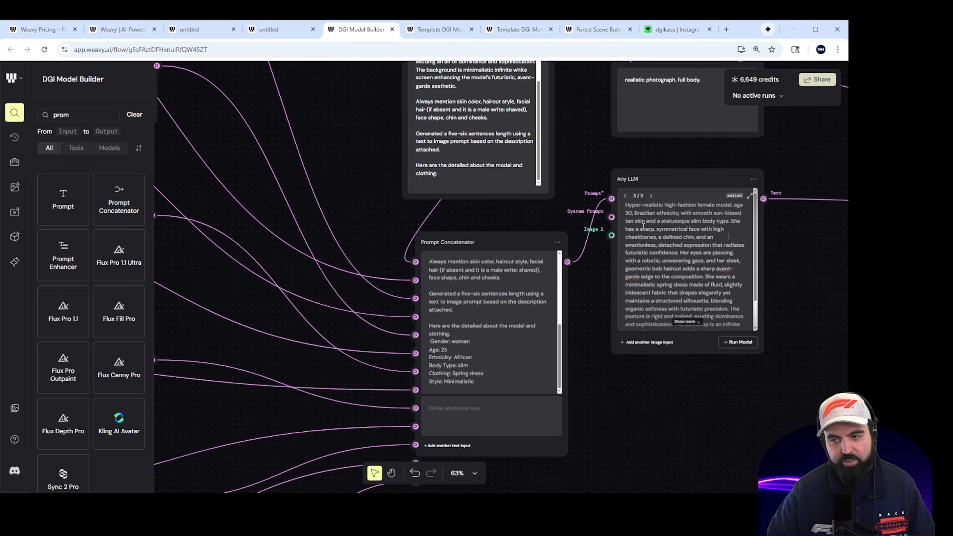
pyautogui.scroll(-1, 717, 323)
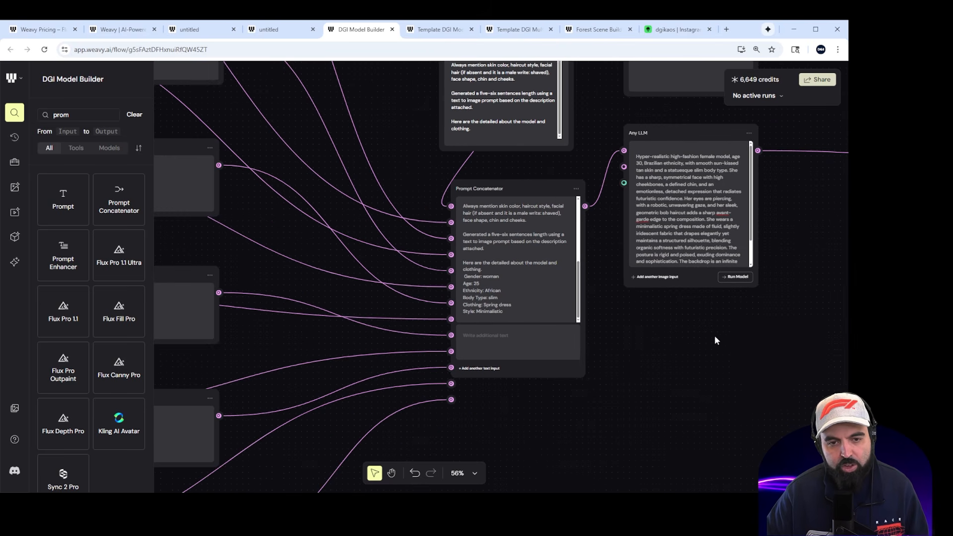
# Step: Find the Run Any LLM node, add one below the existing Any LLM, and set its model to openai/gpt-5-chat
pyautogui.moveTo(685, 324); pyautogui.dragTo(531, 323)
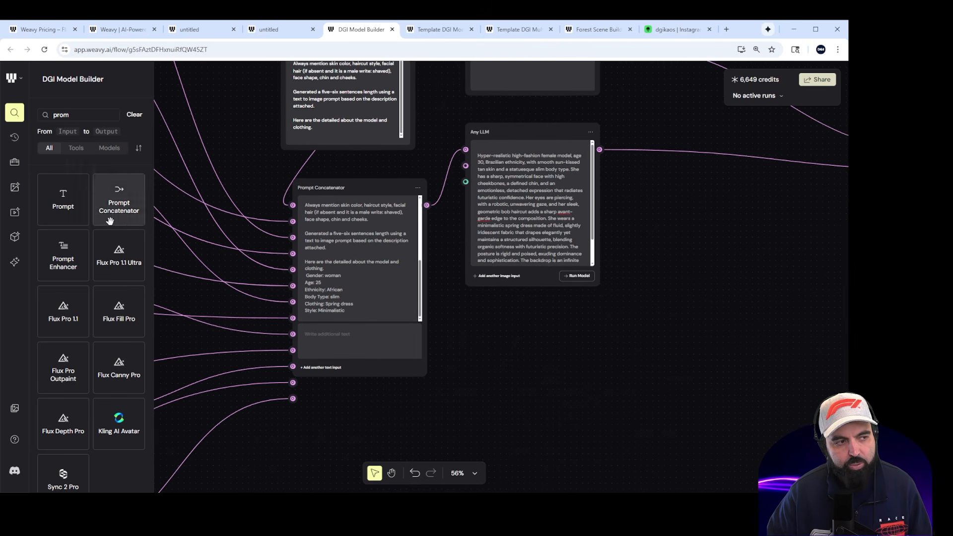
pyautogui.doubleClick(77, 113)
pyautogui.write('any')
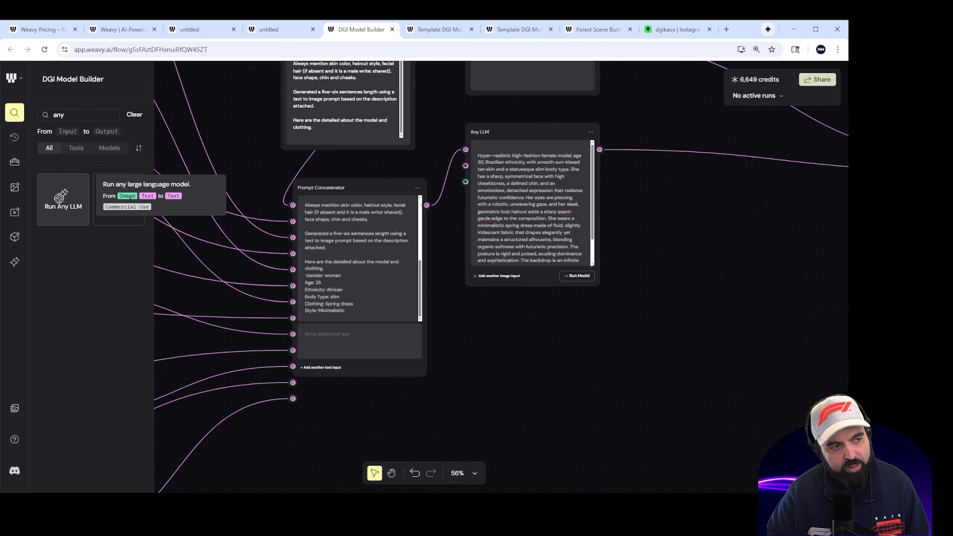
pyautogui.moveTo(82, 204); pyautogui.dragTo(514, 314)
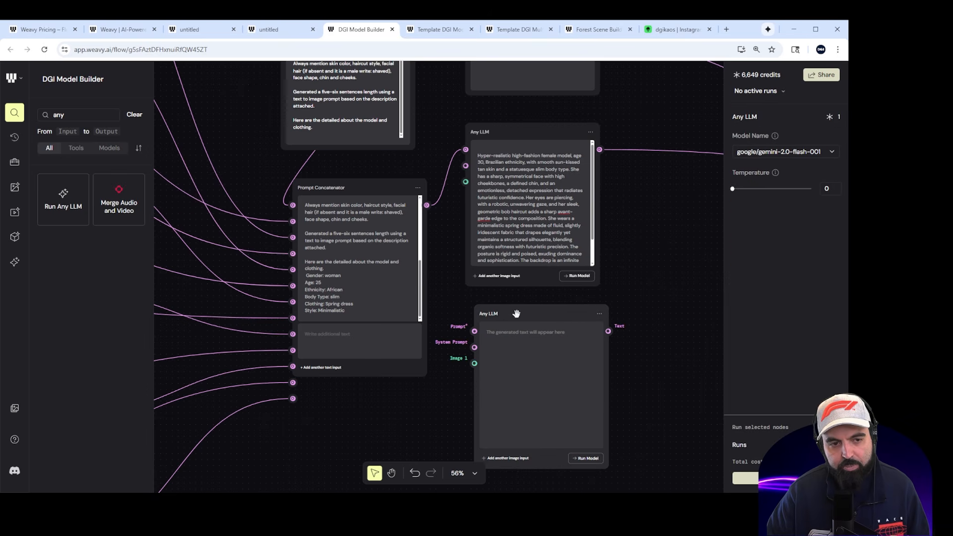
pyautogui.click(779, 155)
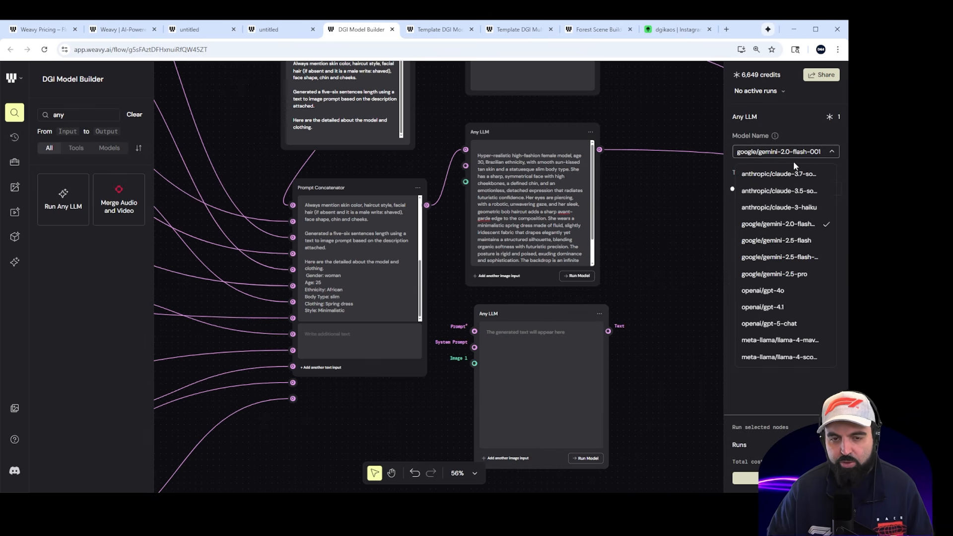
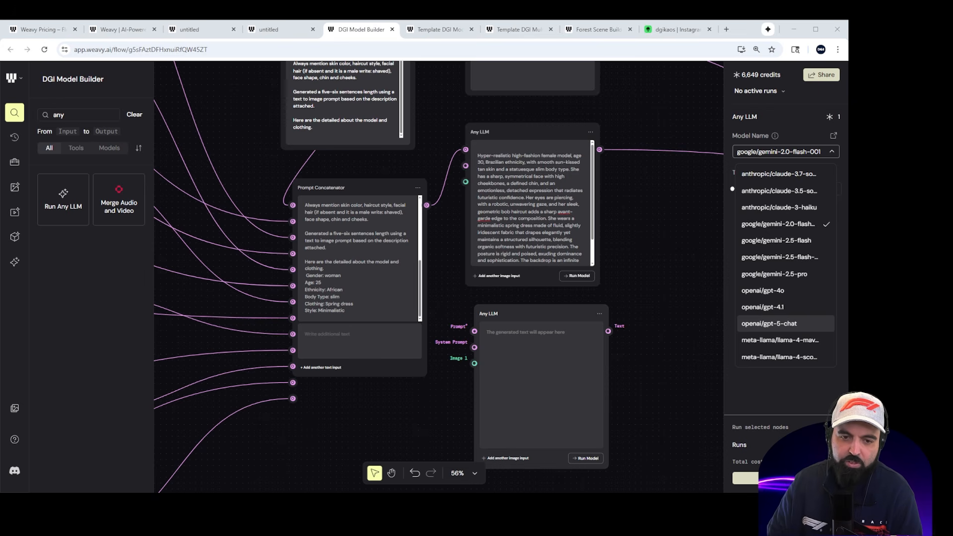
pyautogui.click(786, 323)
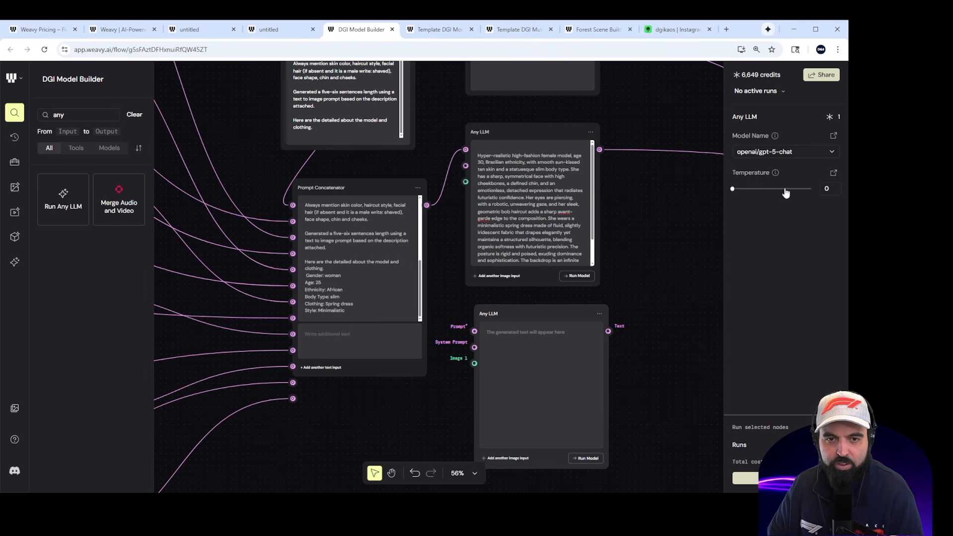
pyautogui.moveTo(542, 314); pyautogui.dragTo(534, 313)
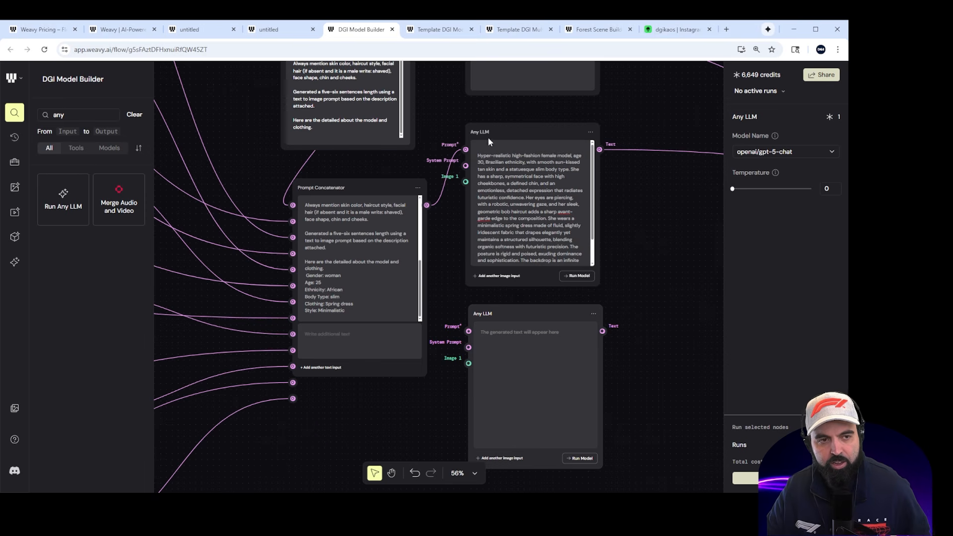
# Step: Connect the Prompt Concatenator's combined prompt output to the Prompt input of the new empty Any LLM node
pyautogui.scroll(5, 489, 142)
pyautogui.scroll(-5, 513, 318)
pyautogui.keyDown('ctrl'); pyautogui.scroll(5, 485, 242); pyautogui.keyUp('ctrl')
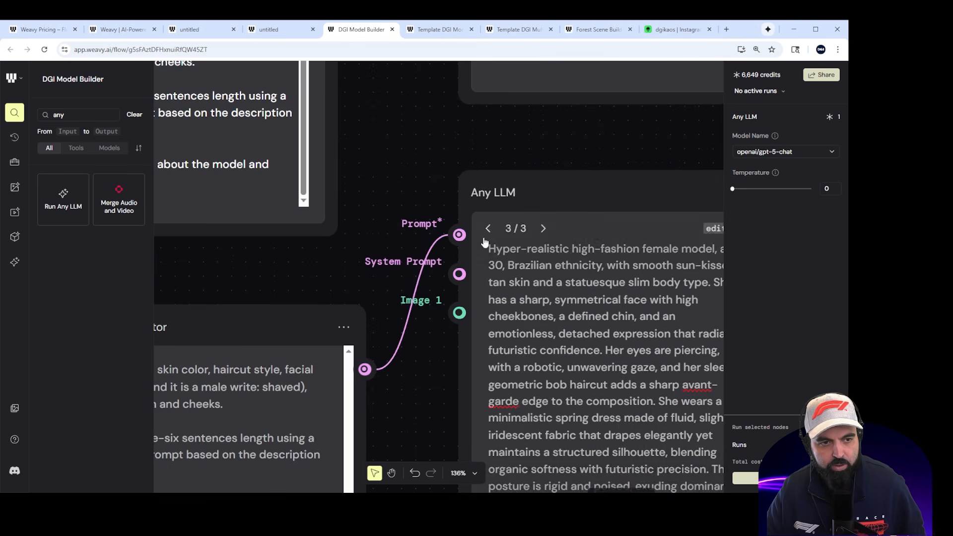
pyautogui.scroll(-5, 520, 237)
pyautogui.keyDown('ctrl'); pyautogui.scroll(-3, 513, 229); pyautogui.keyUp('ctrl')
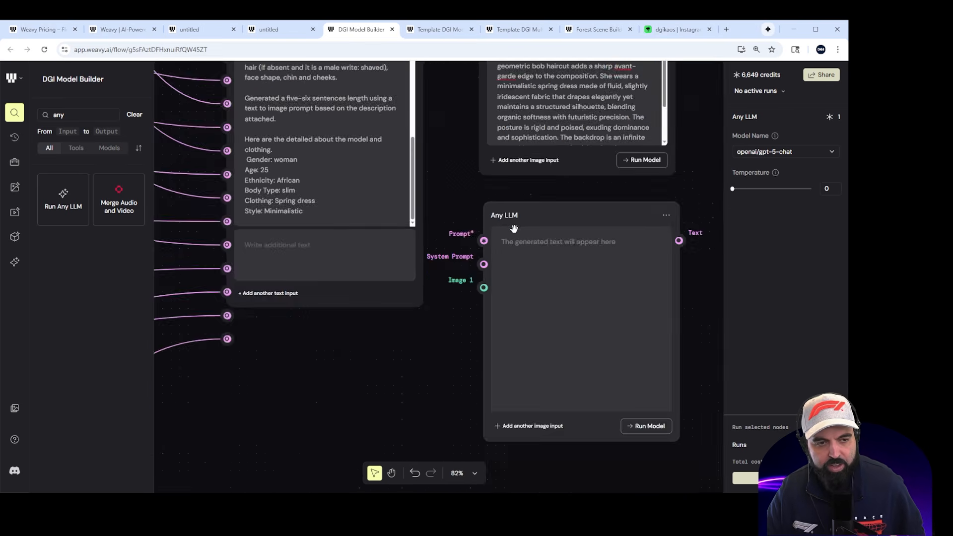
pyautogui.keyDown('ctrl'); pyautogui.scroll(-2, 514, 229); pyautogui.keyUp('ctrl')
pyautogui.scroll(3, 514, 237)
pyautogui.moveTo(443, 239); pyautogui.dragTo(491, 381)
pyautogui.scroll(-3, 536, 358)
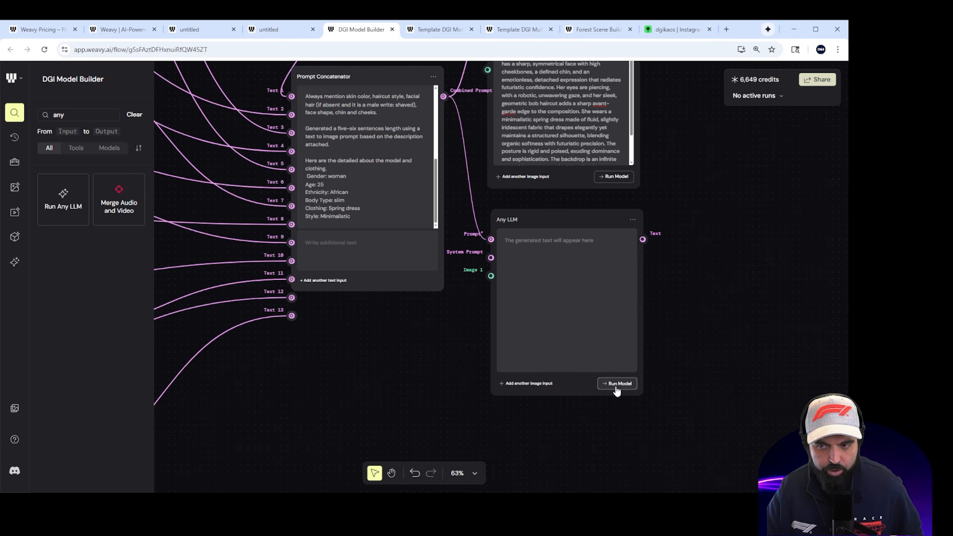
# Step: Delete the extra, empty Any LLM node below the original one
pyautogui.scroll(2, 616, 391)
pyautogui.click(602, 374)
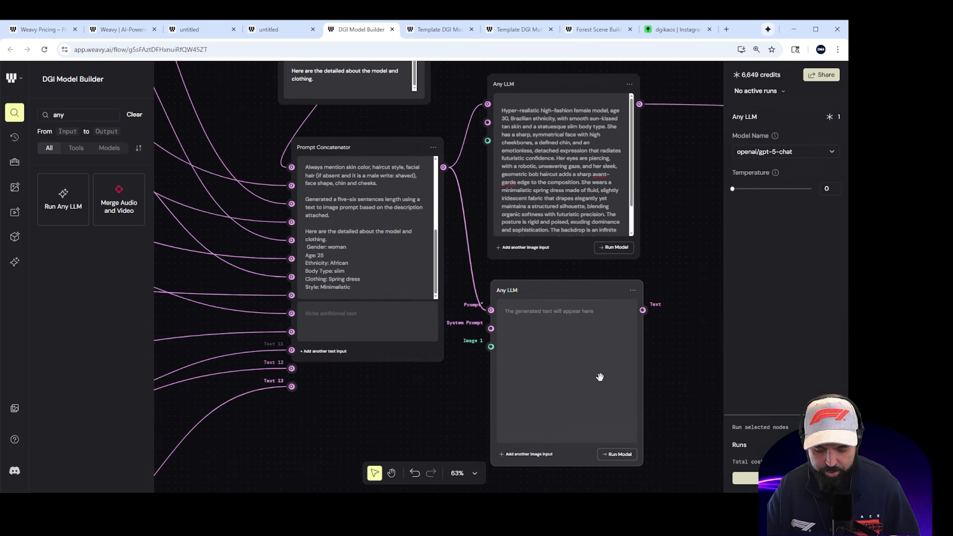
pyautogui.press('Delete')
# Step: Connect the Prompt Concatenator's combined prompt output to the original Any LLM's Prompt input and run the model
pyautogui.scroll(3, 604, 358)
pyautogui.scroll(3, 607, 278)
pyautogui.moveTo(366, 318); pyautogui.dragTo(427, 226)
pyautogui.scroll(-2, 496, 297)
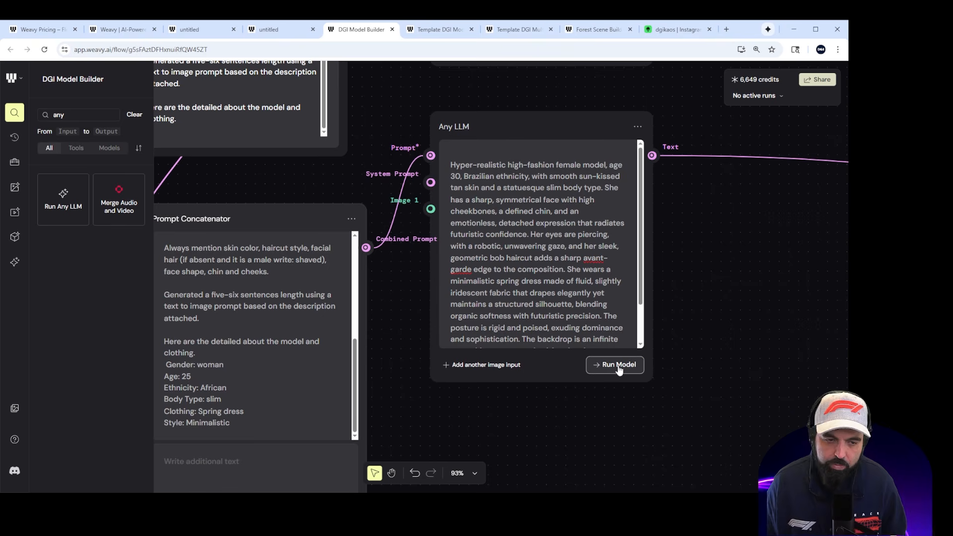
pyautogui.scroll(-1, 608, 333)
pyautogui.scroll(1, 645, 167)
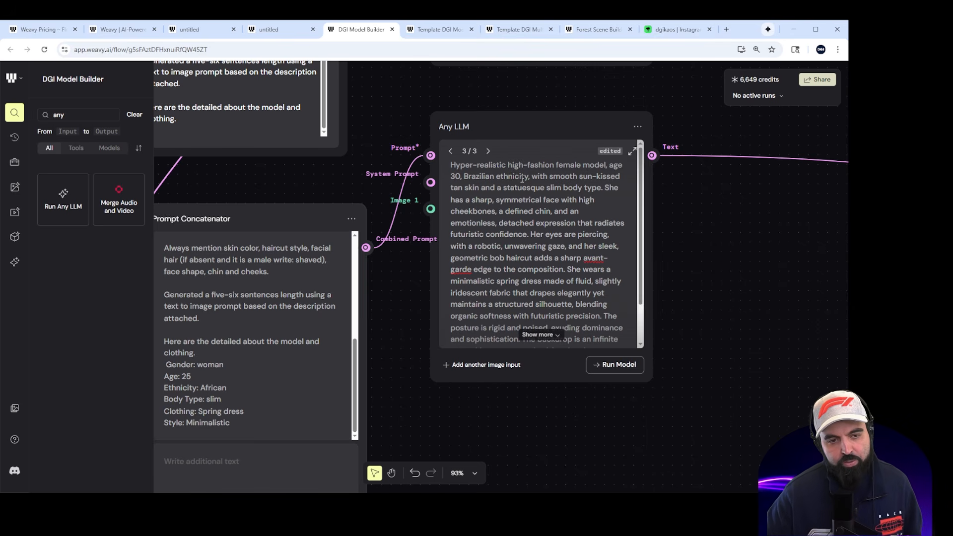
pyautogui.click(619, 366)
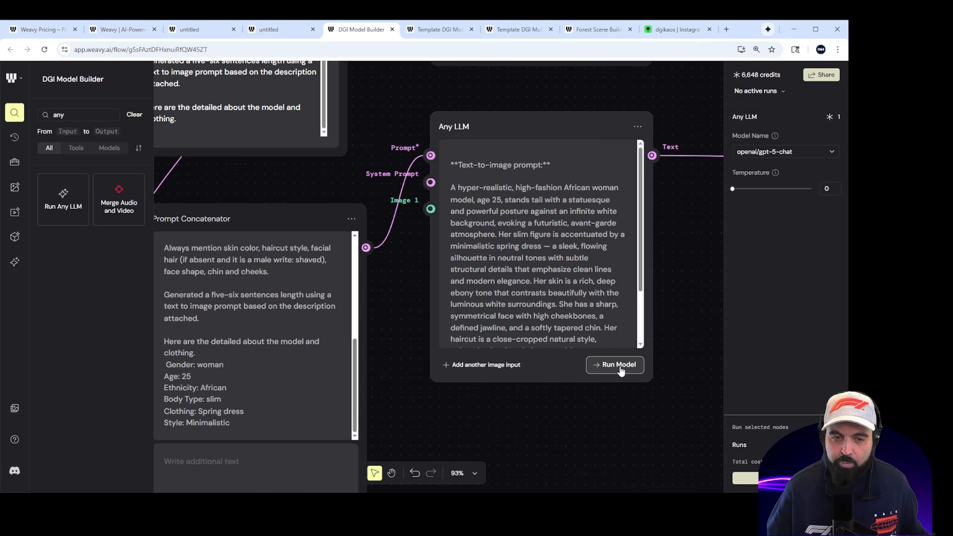
# Step: Reread the instruction prompt above the Prompt Concatenator, comparing its requirements with the newly generated text
pyautogui.scroll(-3, 621, 370)
pyautogui.scroll(-5, 630, 317)
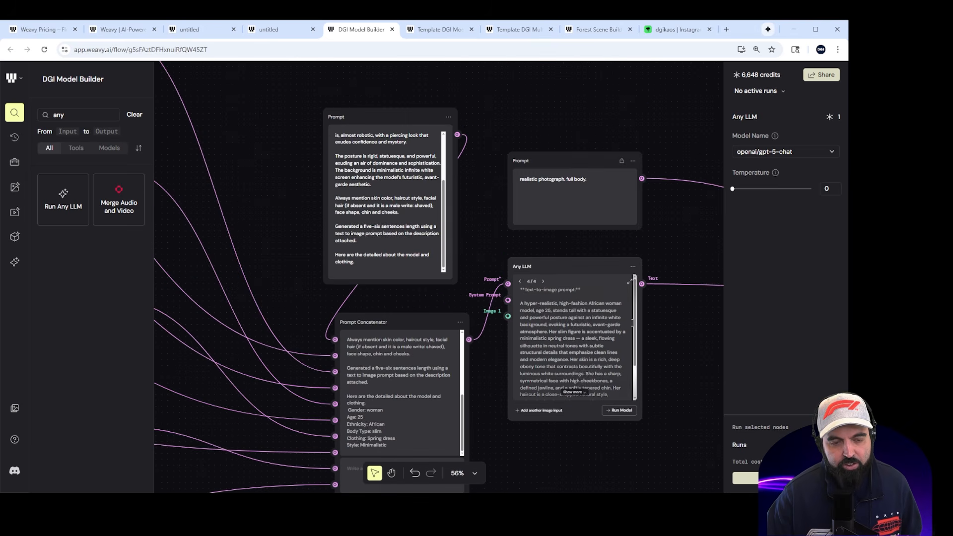
pyautogui.scroll(5, 368, 174)
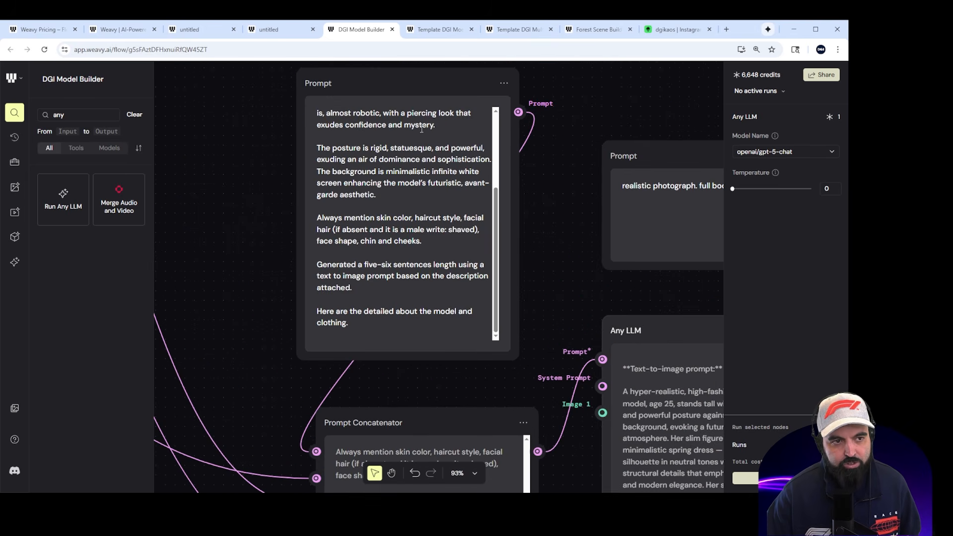
pyautogui.scroll(3, 408, 137)
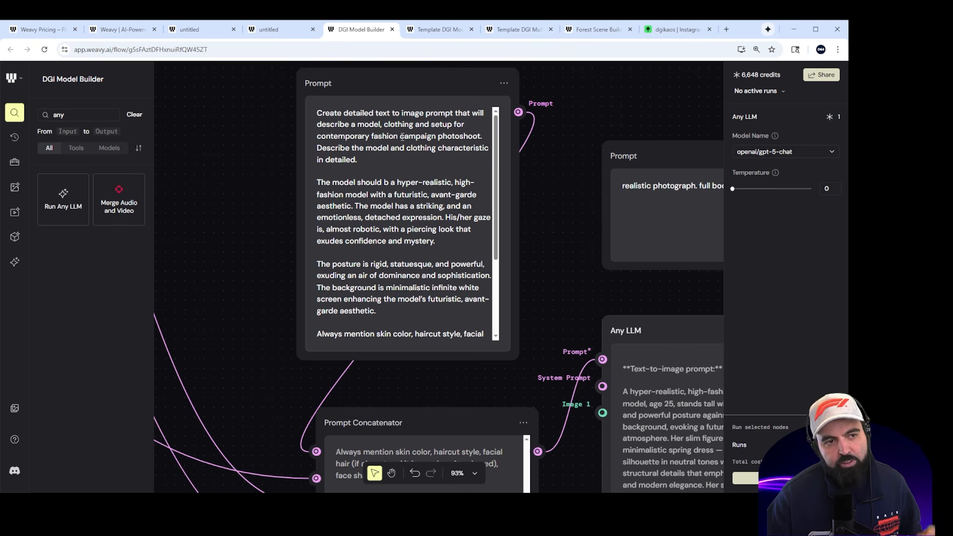
pyautogui.scroll(-2, 601, 270)
pyautogui.scroll(-2, 665, 227)
pyautogui.scroll(-5, 663, 227)
pyautogui.click(684, 182)
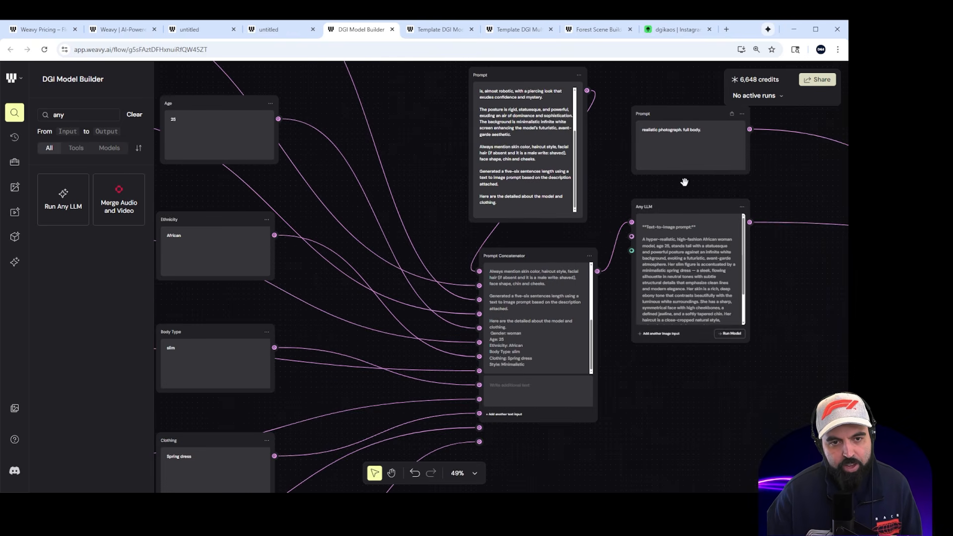
# Step: Examine the Any LLM node's newly generated text-to-image prompt alongside the instruction prompt
pyautogui.scroll(6, 684, 182)
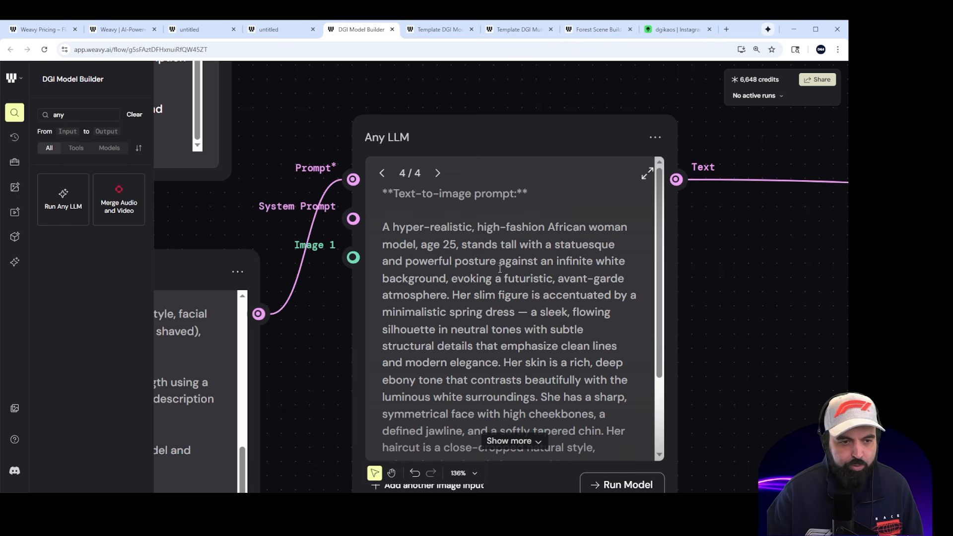
pyautogui.scroll(-1, 500, 270)
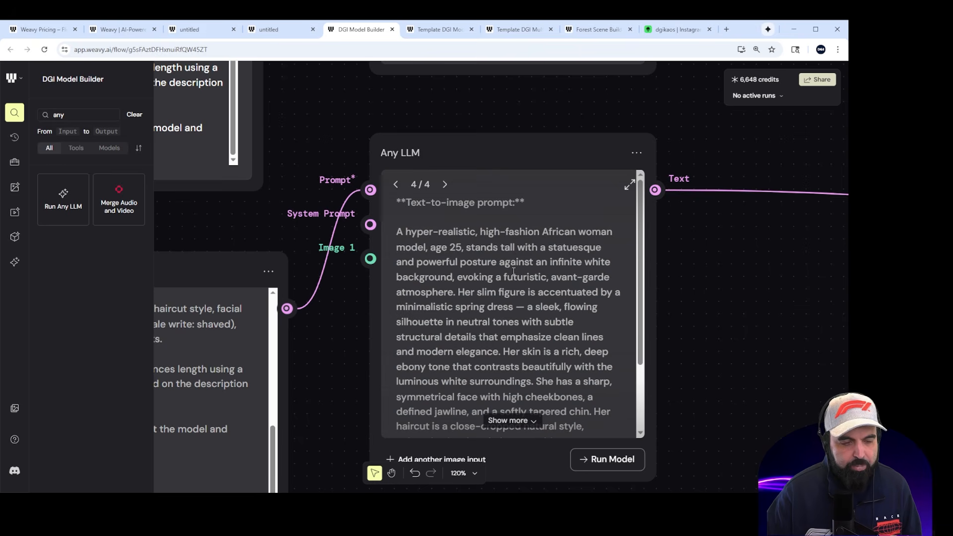
pyautogui.scroll(-4, 513, 270)
pyautogui.scroll(-2, 497, 297)
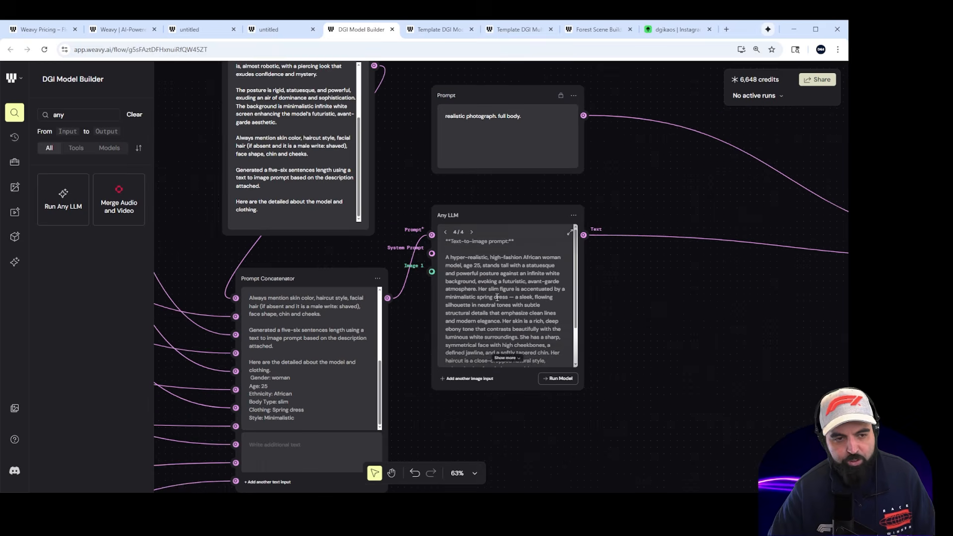
pyautogui.scroll(2, 400, 248)
pyautogui.scroll(-5, 308, 214)
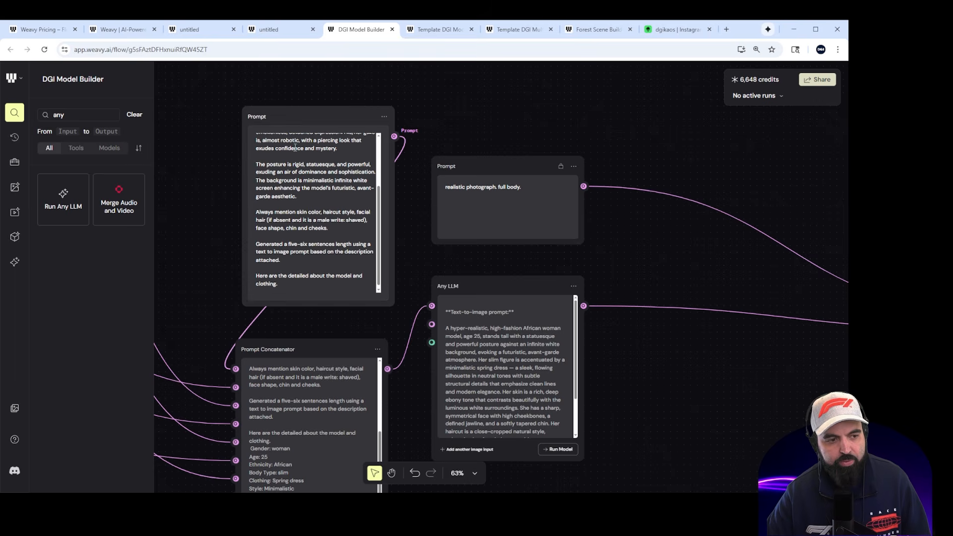
# Step: Trace the workflow from the value nodes through the Any LLM output to the second Prompt Concatenator before the image model
pyautogui.moveTo(247, 230); pyautogui.dragTo(472, 195)
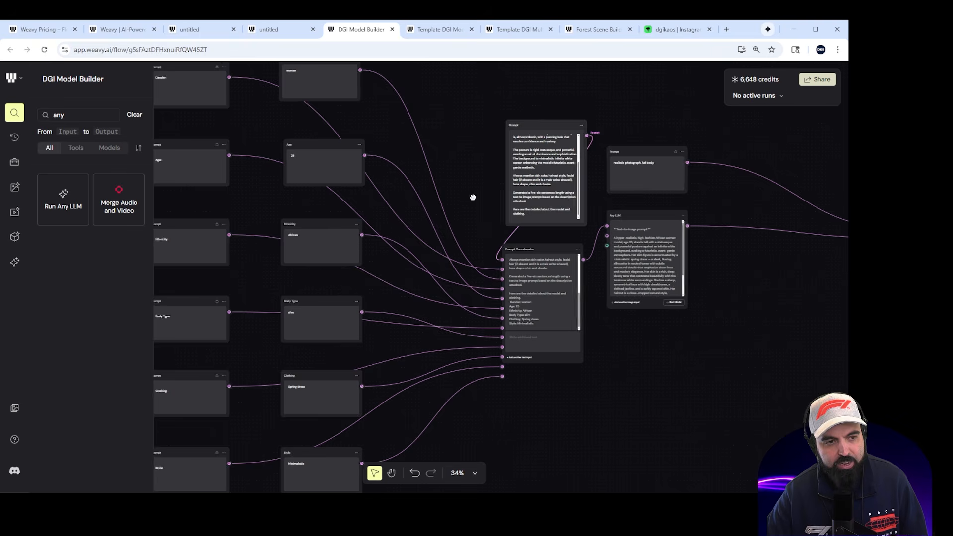
pyautogui.scroll(-4, 367, 241)
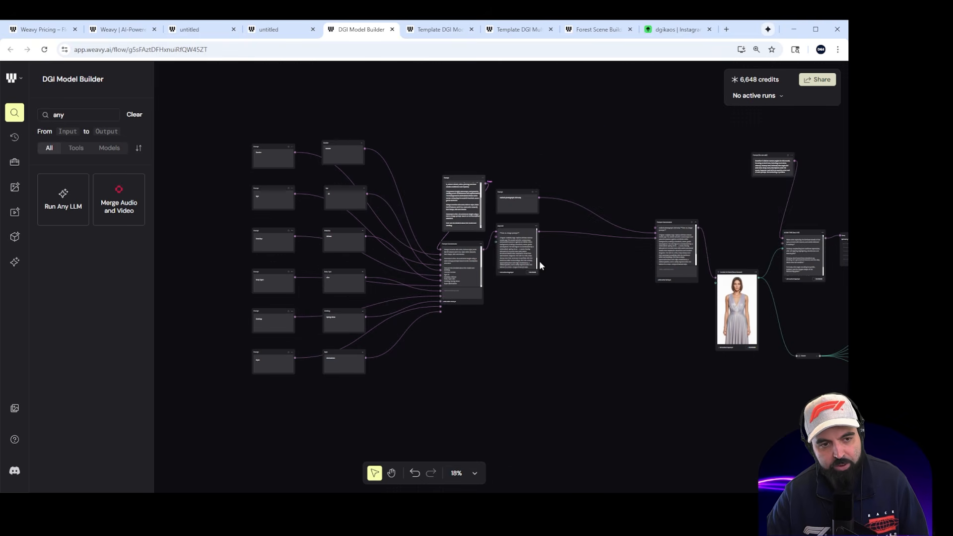
pyautogui.scroll(5, 540, 265)
pyautogui.moveTo(525, 183)
pyautogui.mouseDown()
pyautogui.moveTo(534, 178)
pyautogui.moveTo(528, 183)
pyautogui.mouseUp()
pyautogui.scroll(-1, 619, 238)
pyautogui.moveTo(619, 238); pyautogui.dragTo(412, 276)
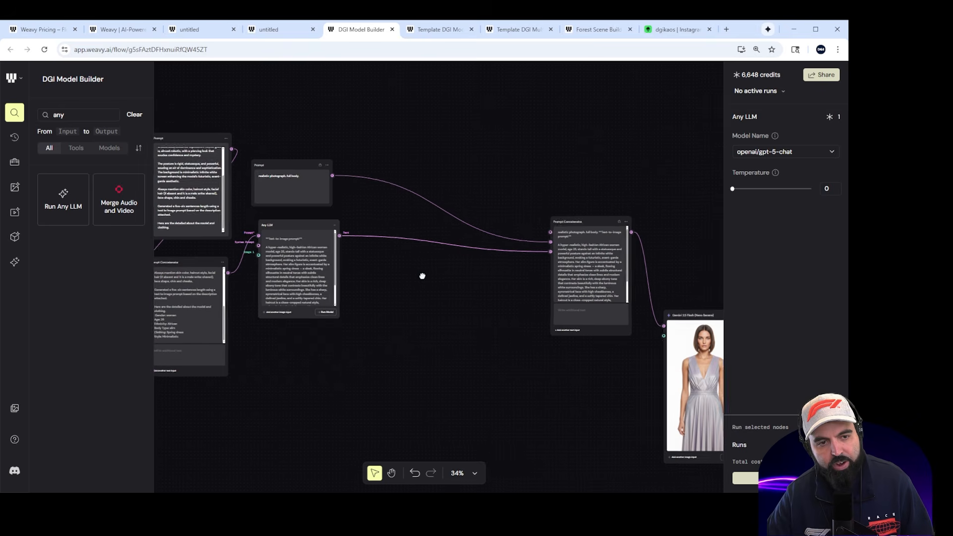
# Step: Examine how the Any LLM text and the short prompt are combined in the Prompt Concatenator before the image model
pyautogui.scroll(5, 343, 243)
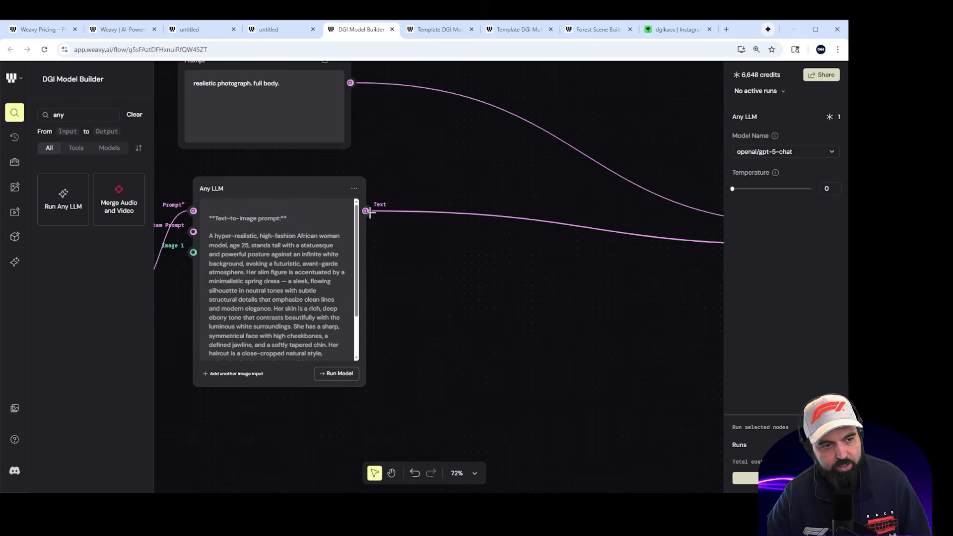
pyautogui.scroll(-5, 493, 281)
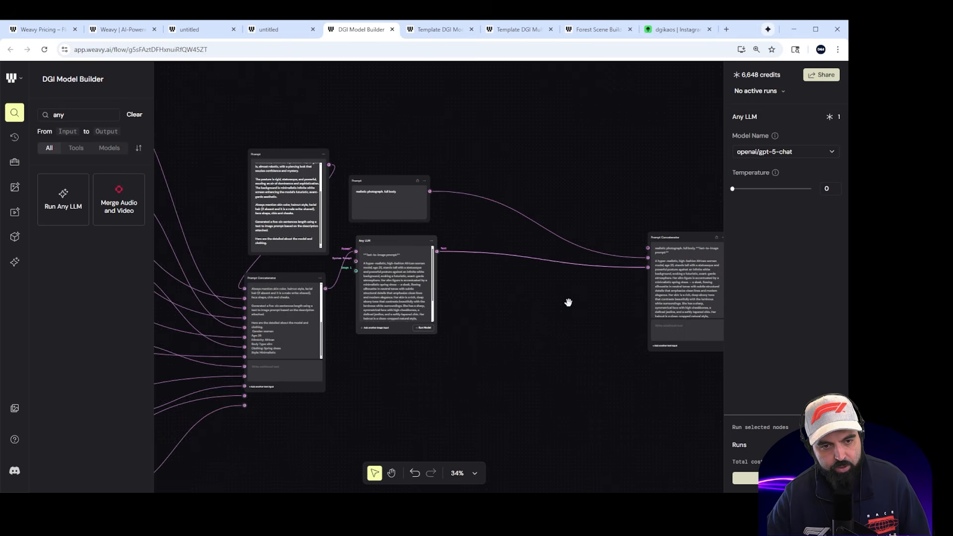
pyautogui.moveTo(568, 302); pyautogui.dragTo(468, 268)
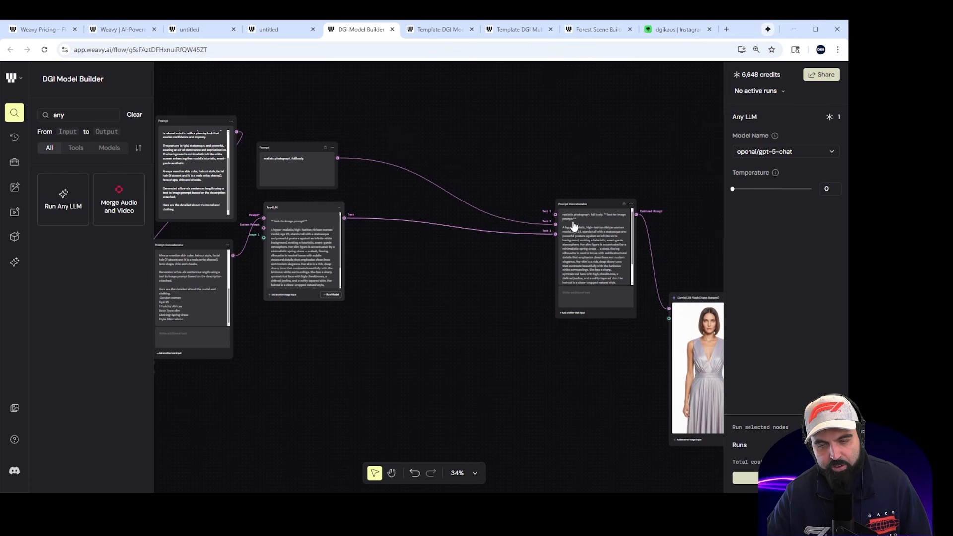
pyautogui.scroll(6, 593, 221)
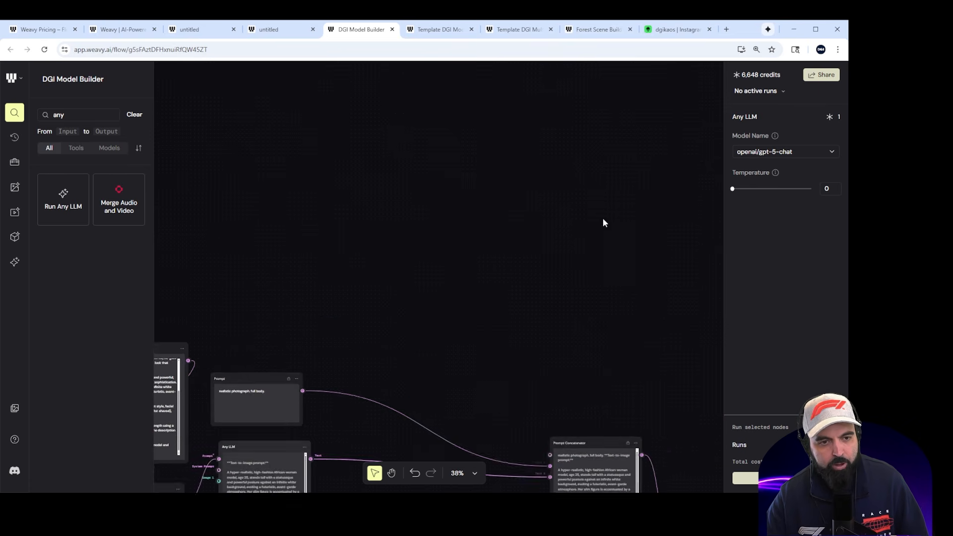
pyautogui.scroll(-3, 603, 218)
pyautogui.scroll(9, 629, 319)
pyautogui.scroll(1, 433, 261)
pyautogui.scroll(2, 462, 266)
pyautogui.scroll(-1, 462, 266)
pyautogui.scroll(-1, 453, 303)
pyautogui.scroll(-6, 467, 317)
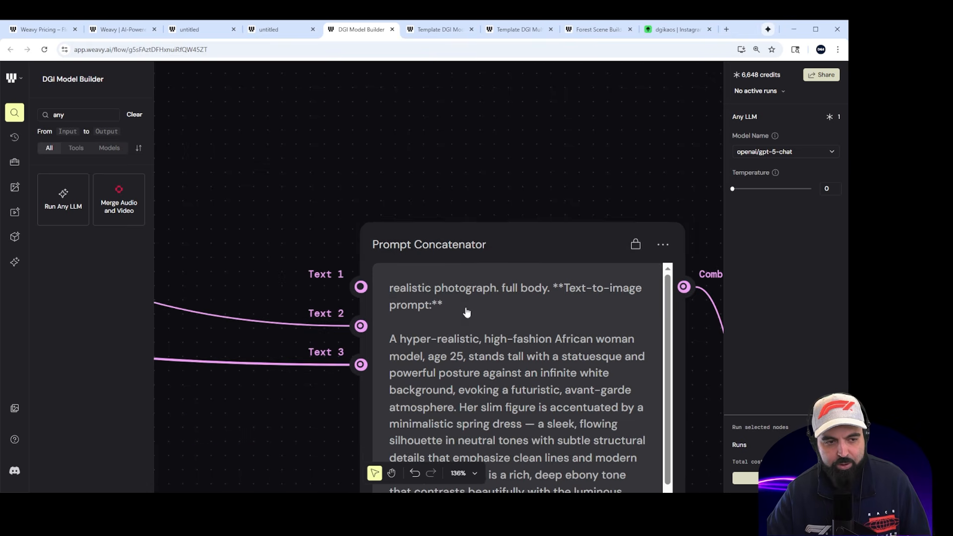
pyautogui.scroll(-2, 459, 300)
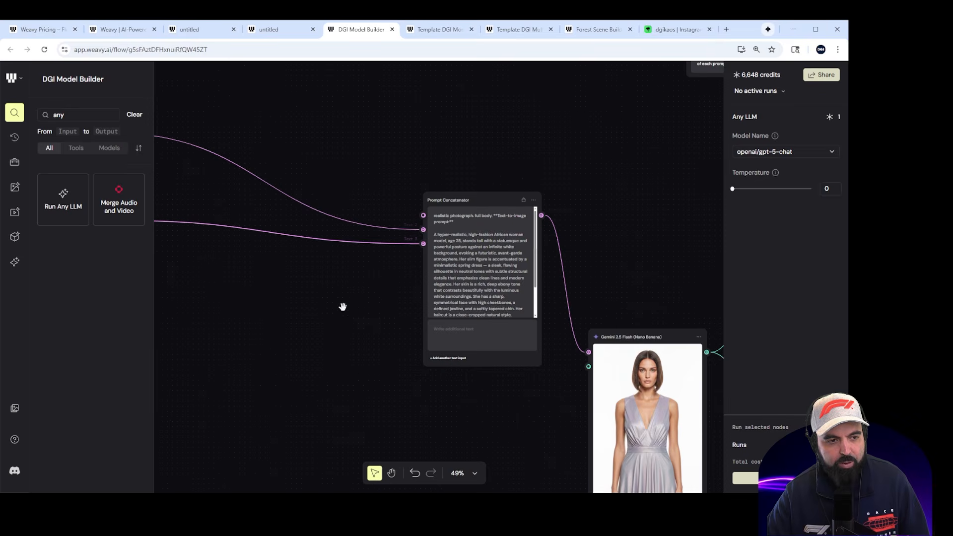
pyautogui.hscroll(-3, 439, 313)
pyautogui.scroll(-2, 437, 309)
# Step: Search the nodes for "pro", add another Prompt Concatenator to the canvas, and connect the Any LLM's Text output to its Prompt 2 input
pyautogui.doubleClick(78, 114)
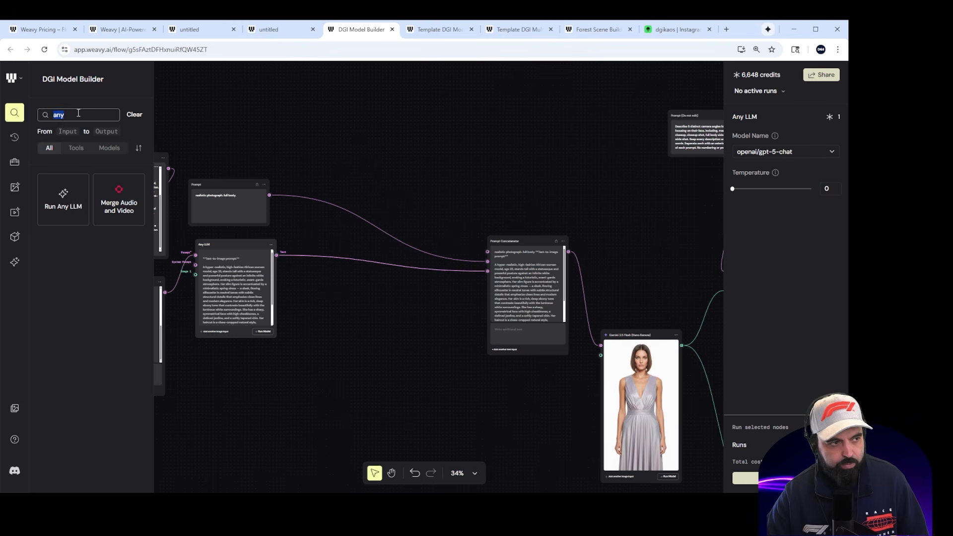
pyautogui.write('com')
pyautogui.press('BackSpace')
pyautogui.press('BackSpace')
pyautogui.press('BackSpace')
pyautogui.write('pro')
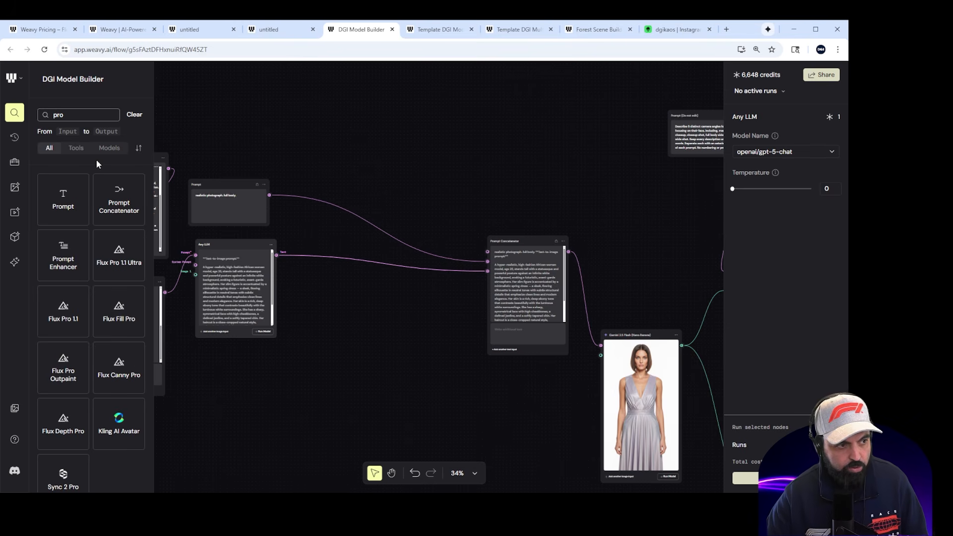
pyautogui.moveTo(117, 219); pyautogui.dragTo(407, 323)
pyautogui.moveTo(276, 255); pyautogui.dragTo(390, 342)
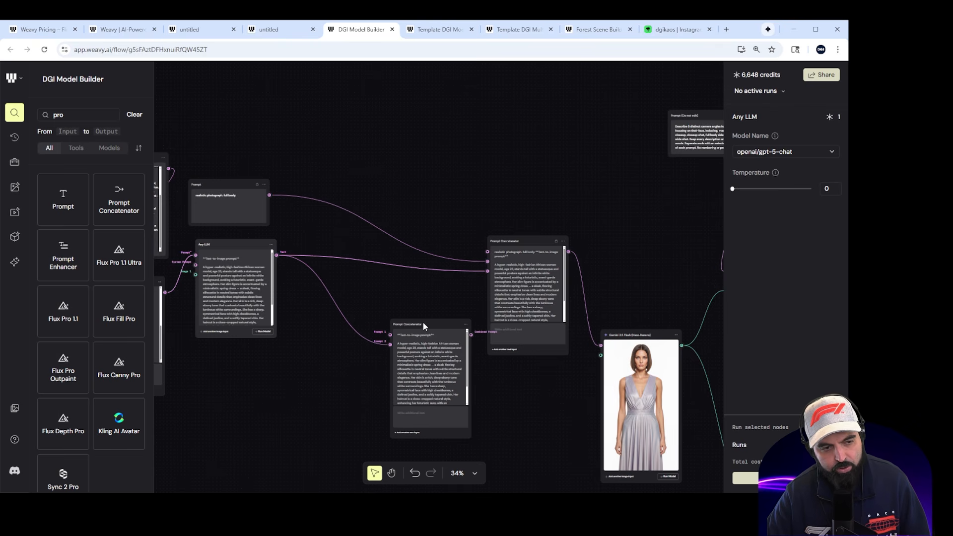
# Step: Examine the "realistic photograph. full body." Prompt node above the Any LLM, alongside the neighbouring instruction prompt
pyautogui.scroll(5, 212, 205)
pyautogui.moveTo(228, 122); pyautogui.dragTo(362, 192)
pyautogui.scroll(2, 358, 199)
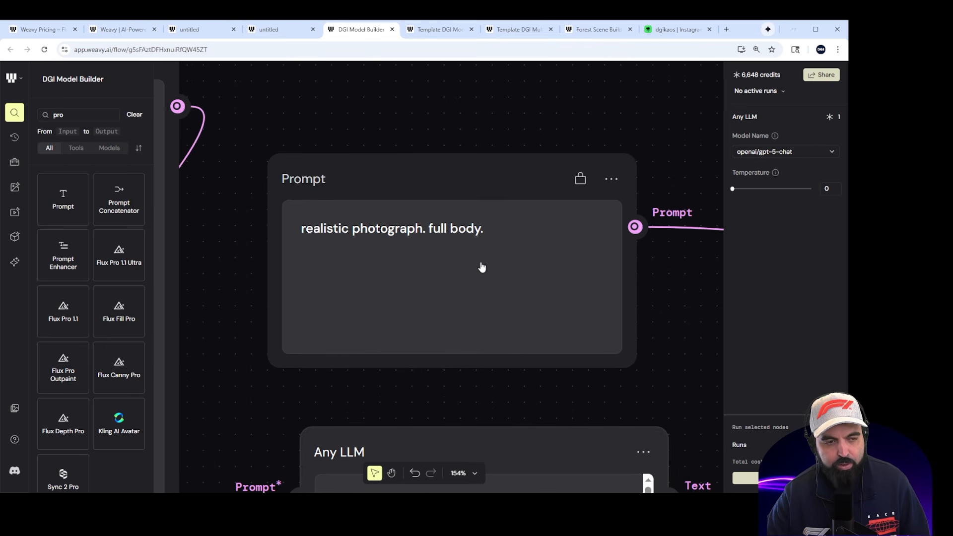
pyautogui.scroll(-3, 466, 249)
pyautogui.scroll(-3, 469, 285)
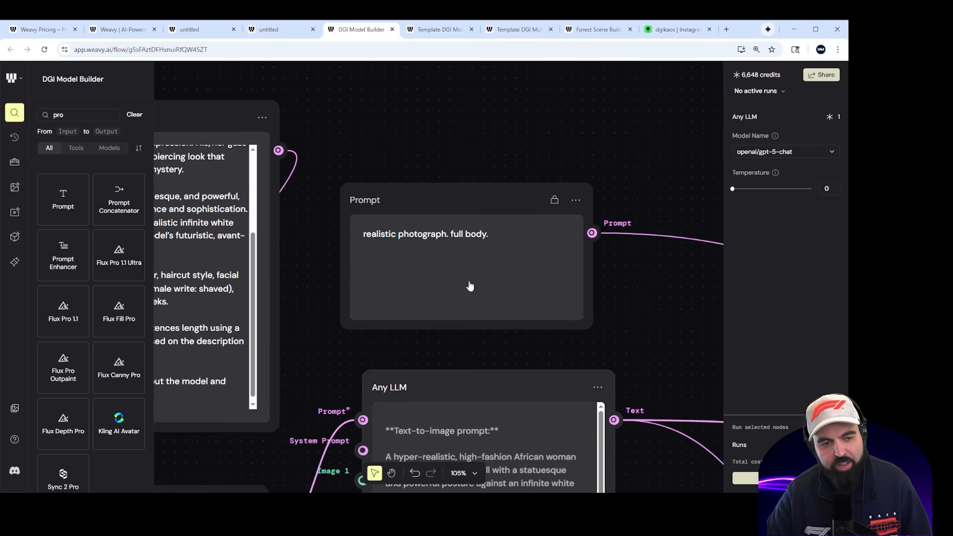
pyautogui.scroll(-4, 463, 239)
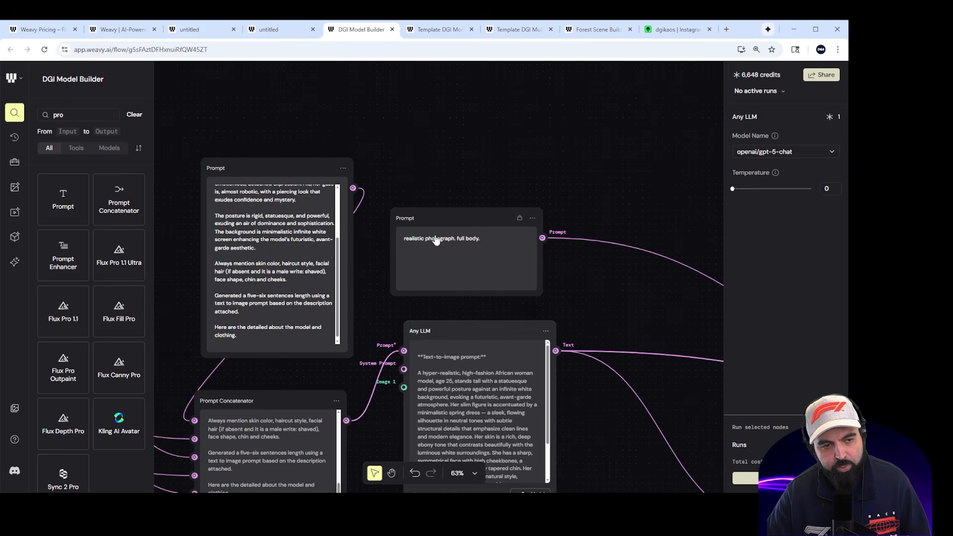
pyautogui.scroll(-2, 451, 243)
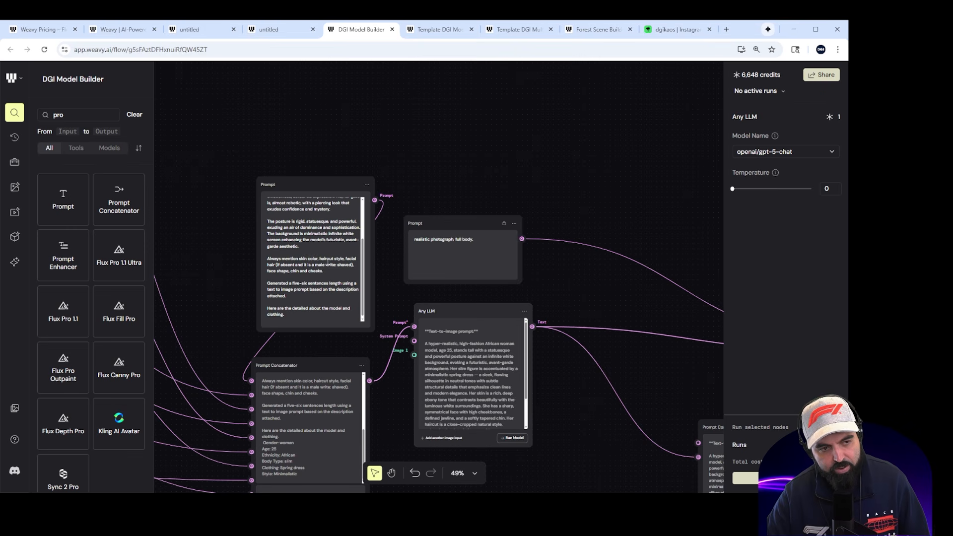
pyautogui.scroll(6, 445, 251)
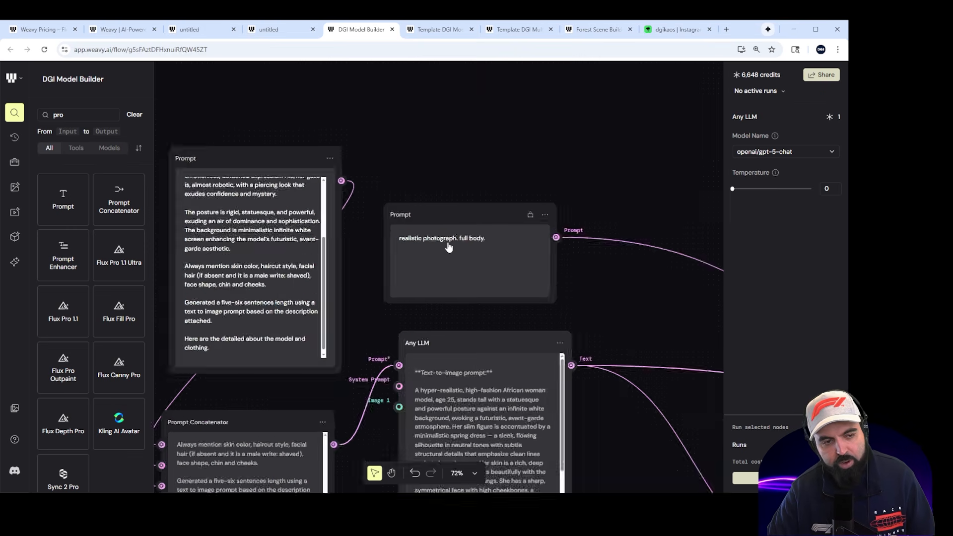
pyautogui.scroll(6, 486, 249)
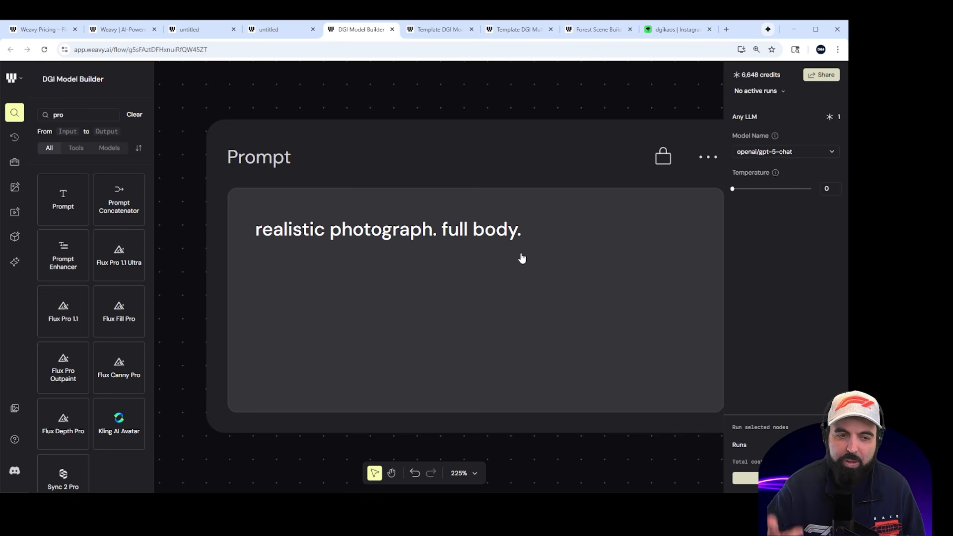
# Step: Review the long instruction prompt, comparing it with the short style prompt and the start of the Any LLM text
pyautogui.scroll(-5, 501, 244)
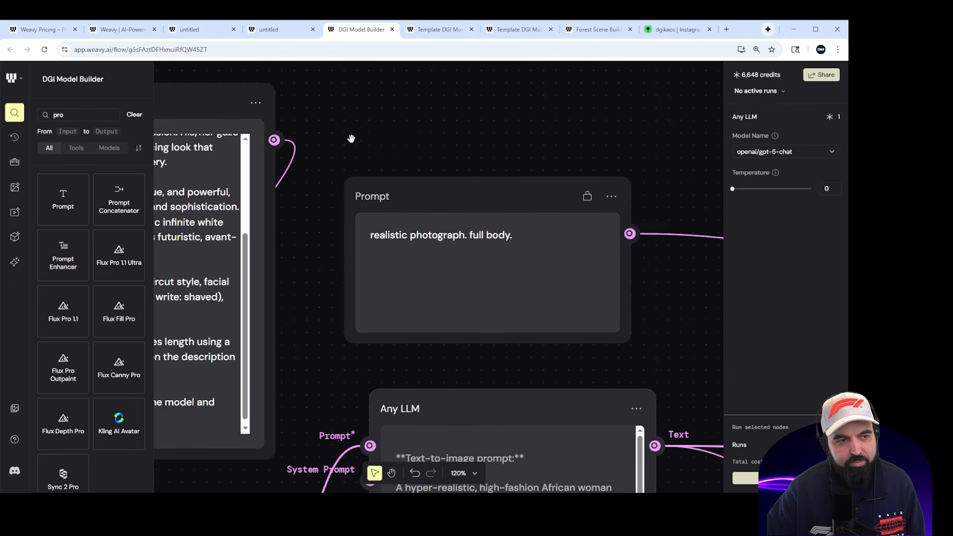
pyautogui.moveTo(351, 138); pyautogui.dragTo(556, 132)
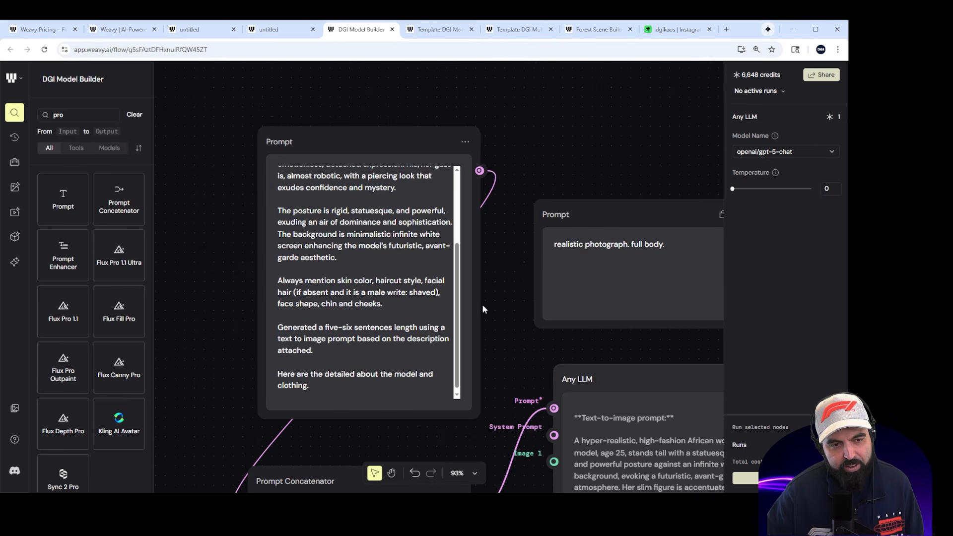
pyautogui.scroll(-2, 611, 145)
pyautogui.moveTo(610, 145); pyautogui.dragTo(380, 157)
pyautogui.scroll(3, 372, 270)
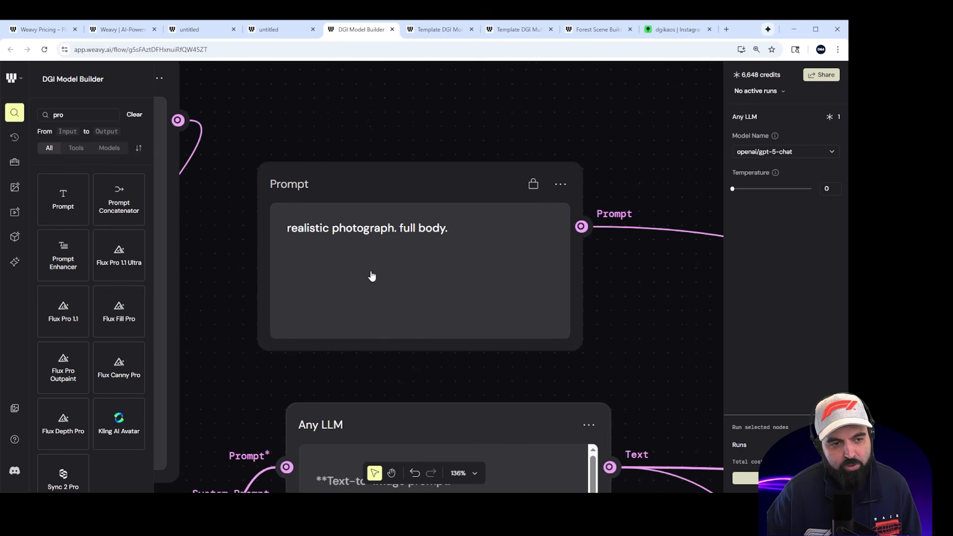
pyautogui.scroll(2, 395, 255)
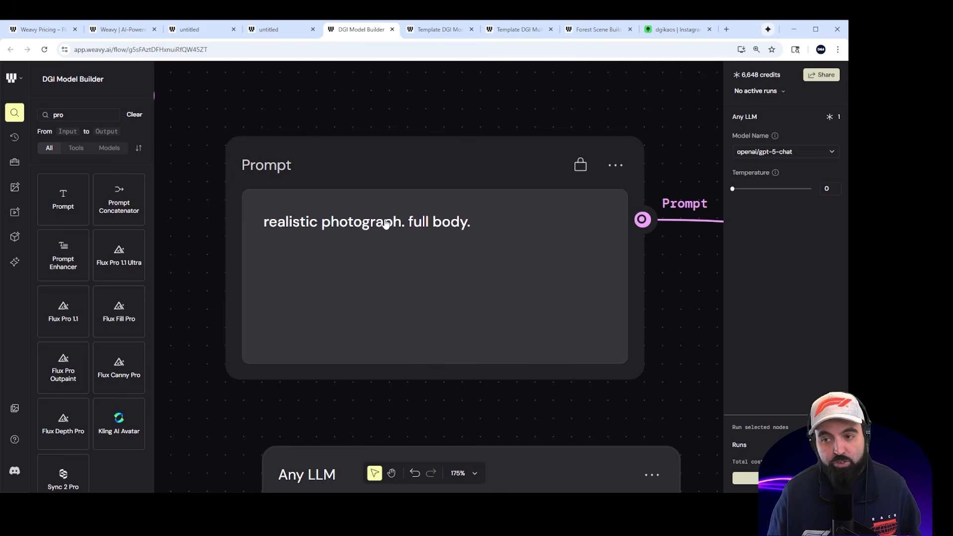
pyautogui.scroll(-3, 420, 249)
pyautogui.scroll(3, 408, 226)
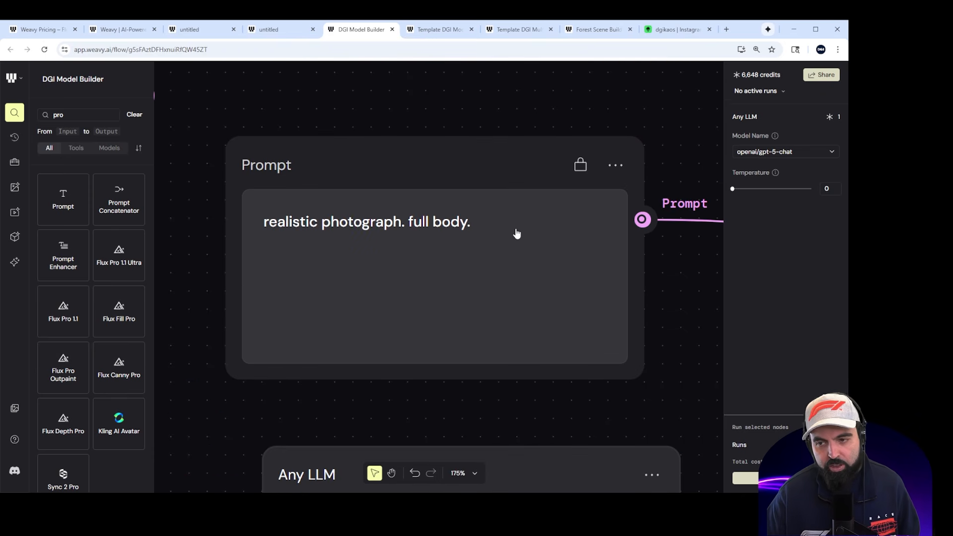
pyautogui.scroll(-3, 515, 234)
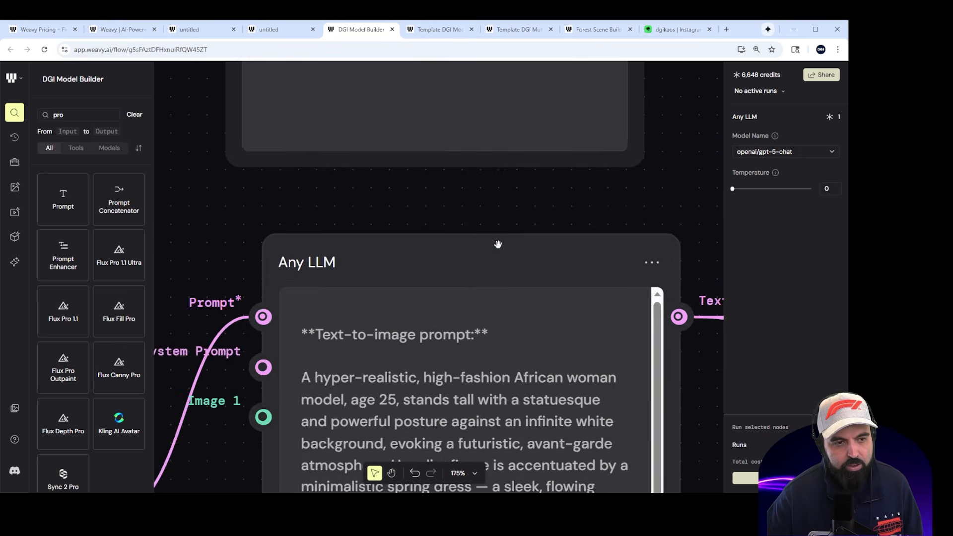
pyautogui.scroll(3, 498, 243)
pyautogui.scroll(-1, 487, 256)
pyautogui.scroll(-2, 426, 276)
pyautogui.scroll(3, 372, 250)
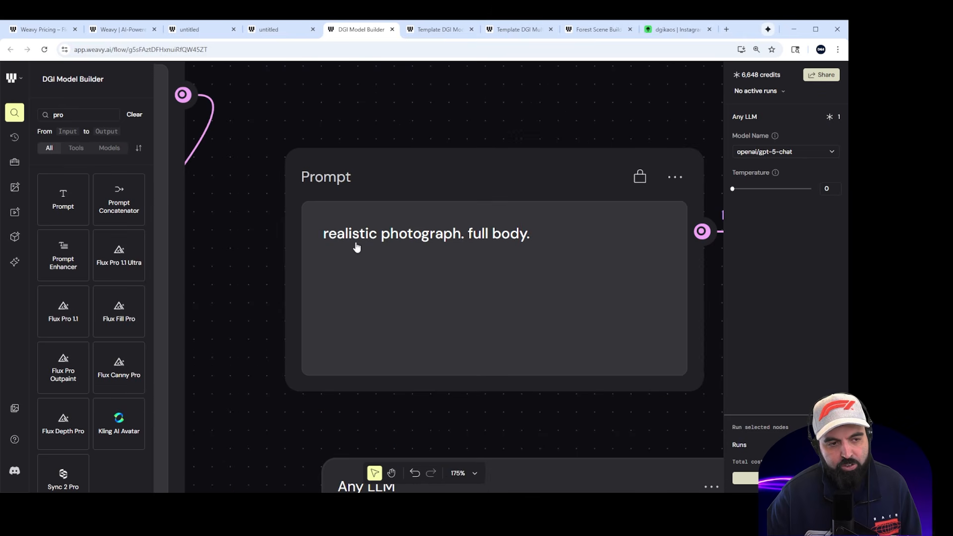
# Step: Delete the extra Prompt Concatenator fed only by the Any LLM's Text output
pyautogui.scroll(-10, 428, 250)
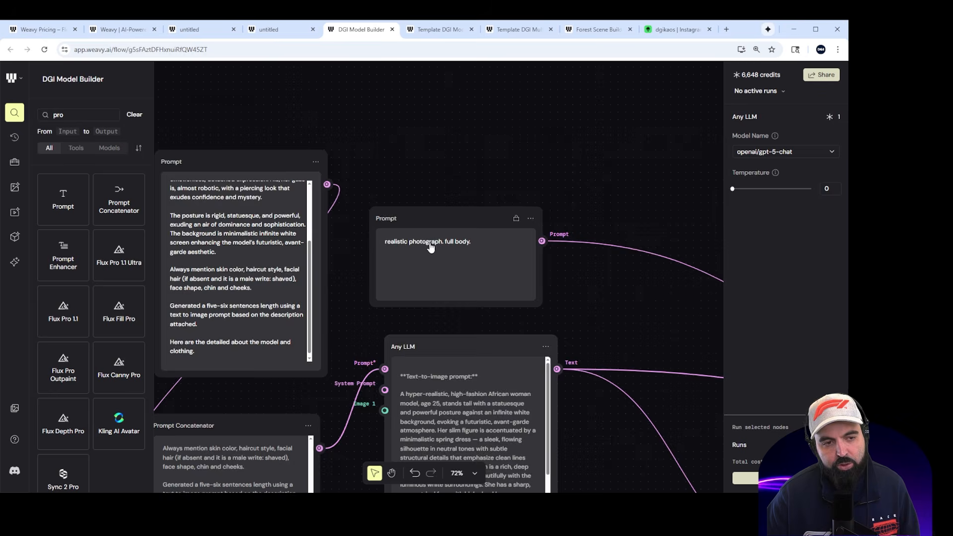
pyautogui.scroll(-2, 484, 266)
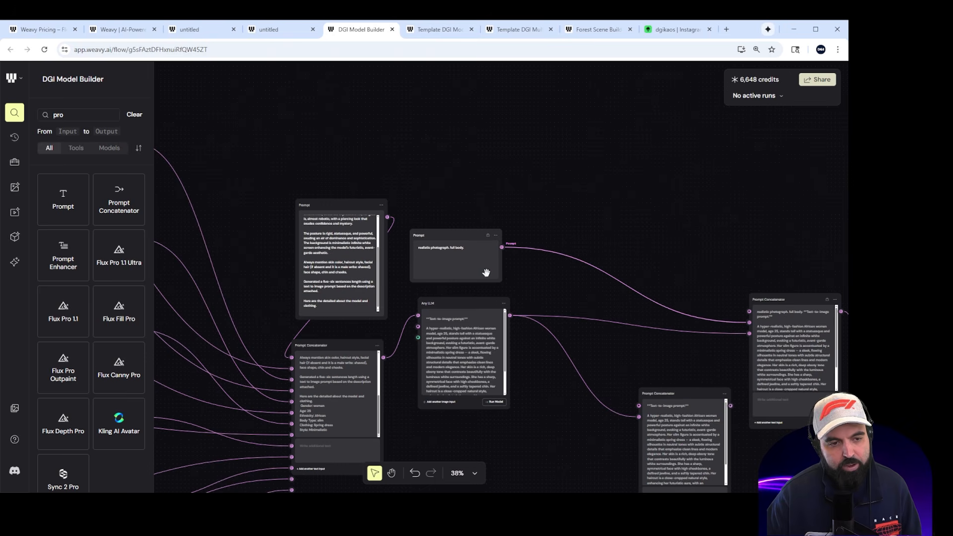
pyautogui.scroll(-1, 503, 283)
pyautogui.moveTo(677, 222); pyautogui.dragTo(574, 176)
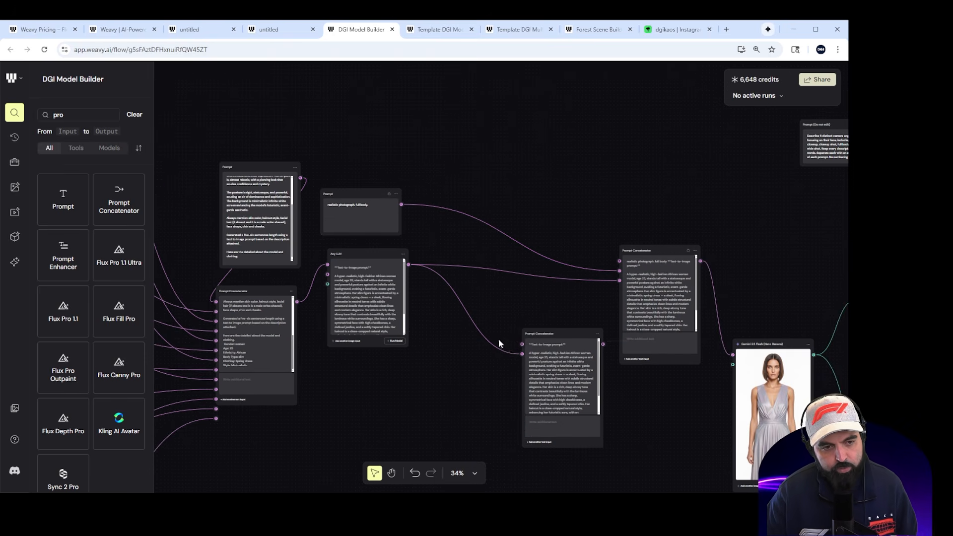
pyautogui.click(551, 346)
pyautogui.press('Delete')
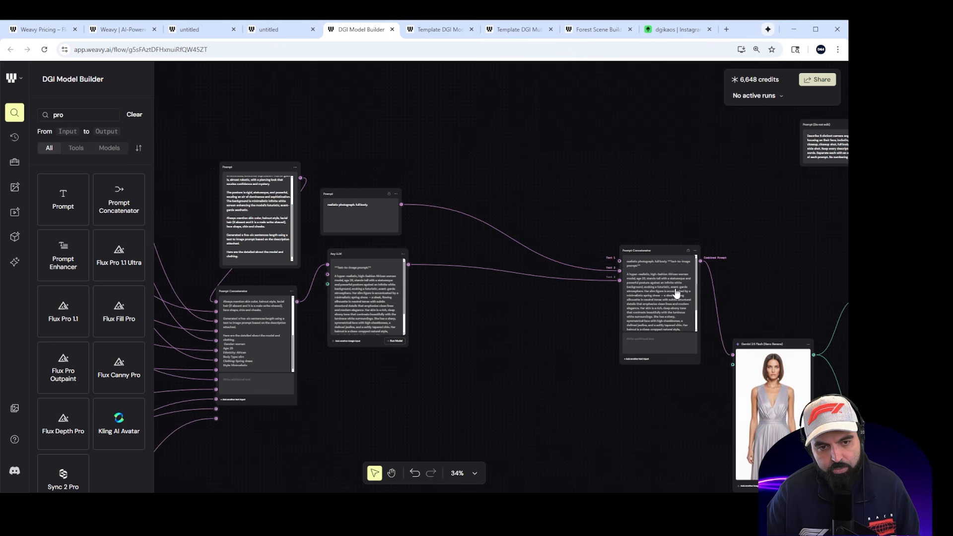
# Step: Inspect the combined text in the Prompt Concatenator feeding Gemini 2.5 Flash and trace it back to the short style prompt
pyautogui.scroll(3, 729, 285)
pyautogui.scroll(5, 639, 234)
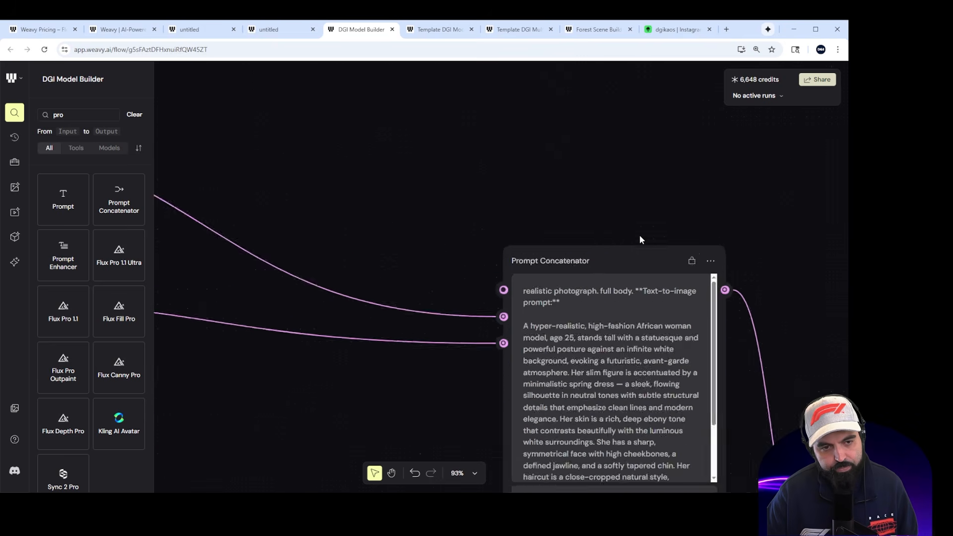
pyautogui.scroll(-2, 632, 257)
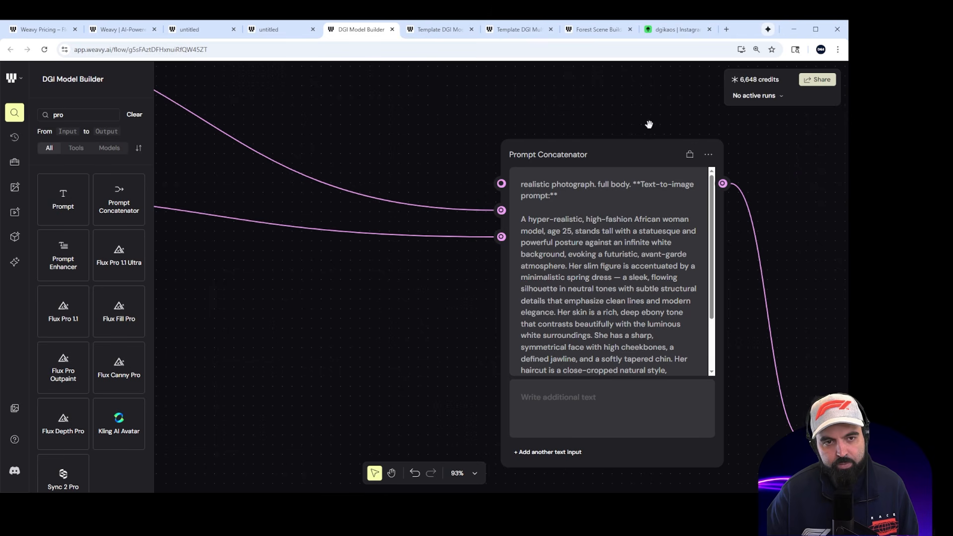
pyautogui.moveTo(649, 123); pyautogui.dragTo(555, 123)
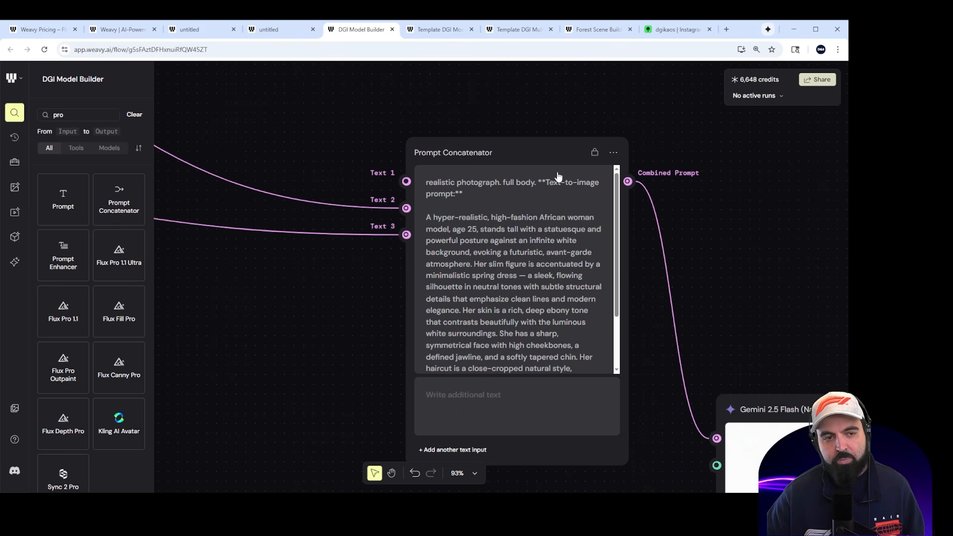
pyautogui.scroll(-5, 462, 221)
pyautogui.scroll(-2, 461, 221)
pyautogui.scroll(7, 463, 158)
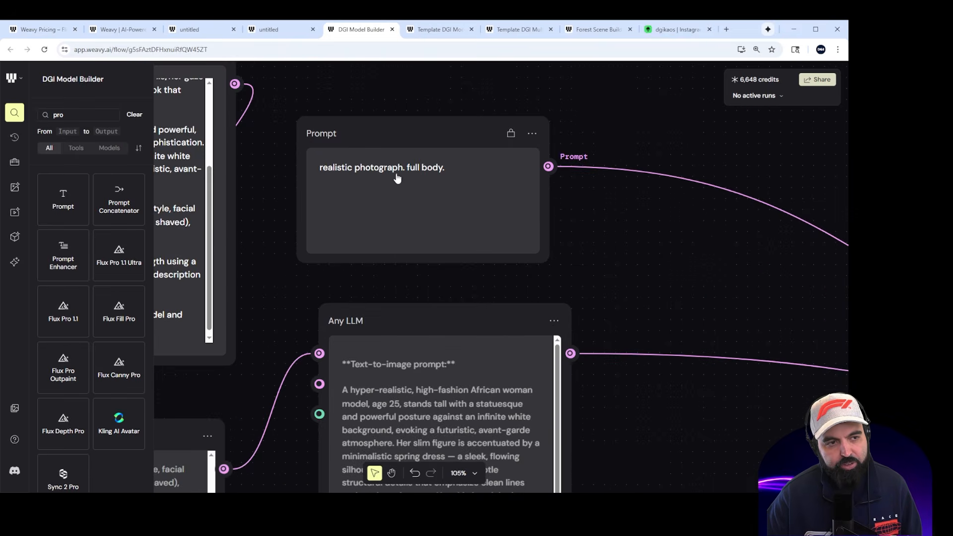
# Step: Read the Any LLM's generated text to its end, then recheck the short style prompt that is merged with it
pyautogui.scroll(-5, 347, 179)
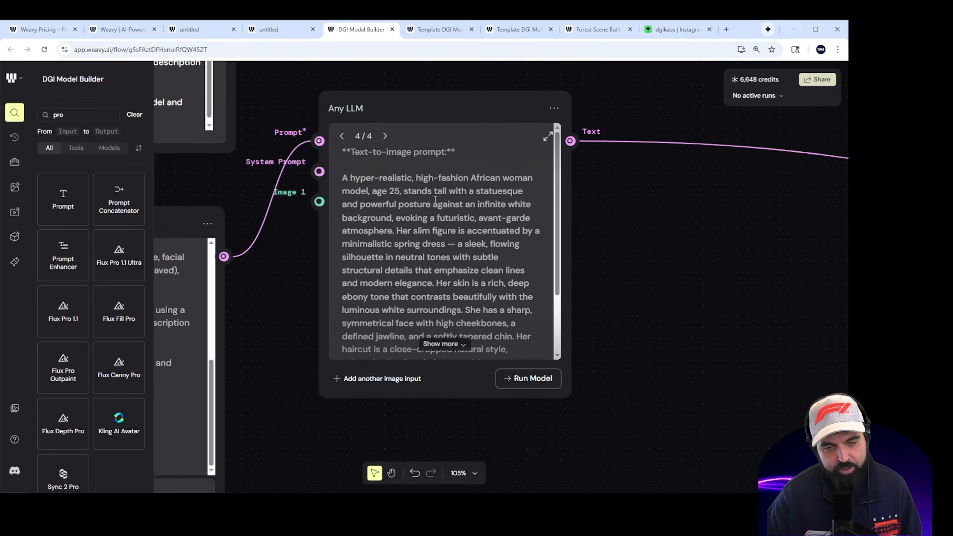
pyautogui.moveTo(491, 112); pyautogui.dragTo(490, 134)
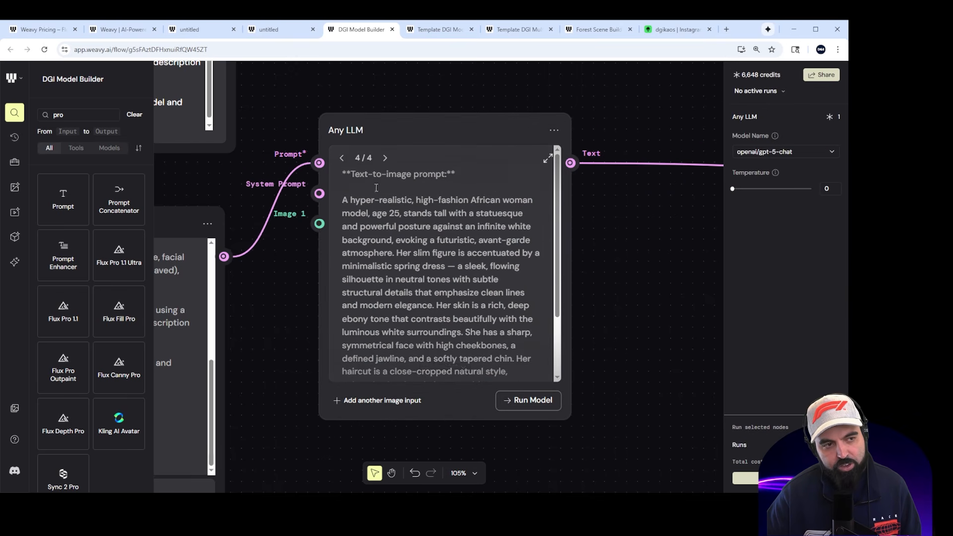
pyautogui.scroll(-3, 551, 299)
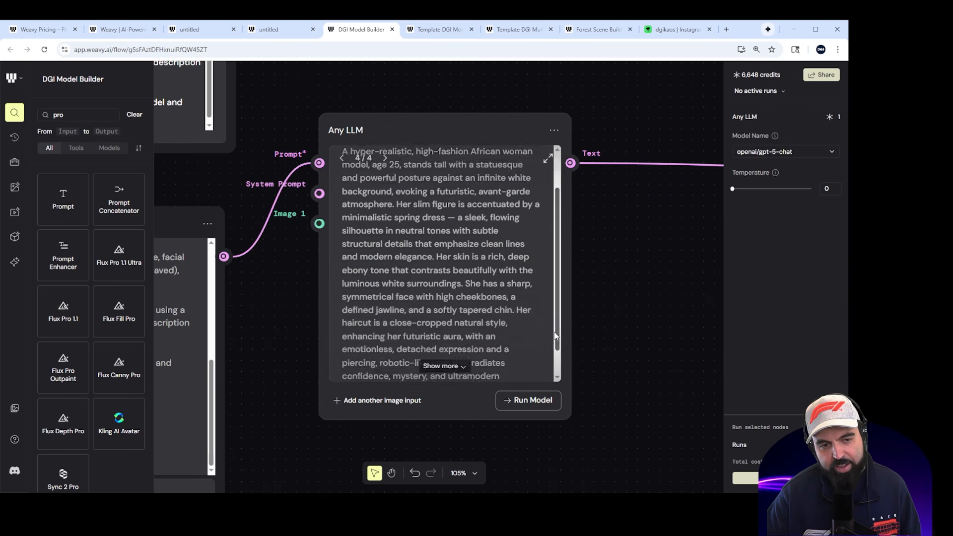
pyautogui.scroll(-5, 585, 296)
pyautogui.moveTo(627, 183); pyautogui.dragTo(321, 263)
pyautogui.moveTo(545, 201); pyautogui.dragTo(274, 198)
pyautogui.moveTo(376, 219); pyautogui.dragTo(722, 293)
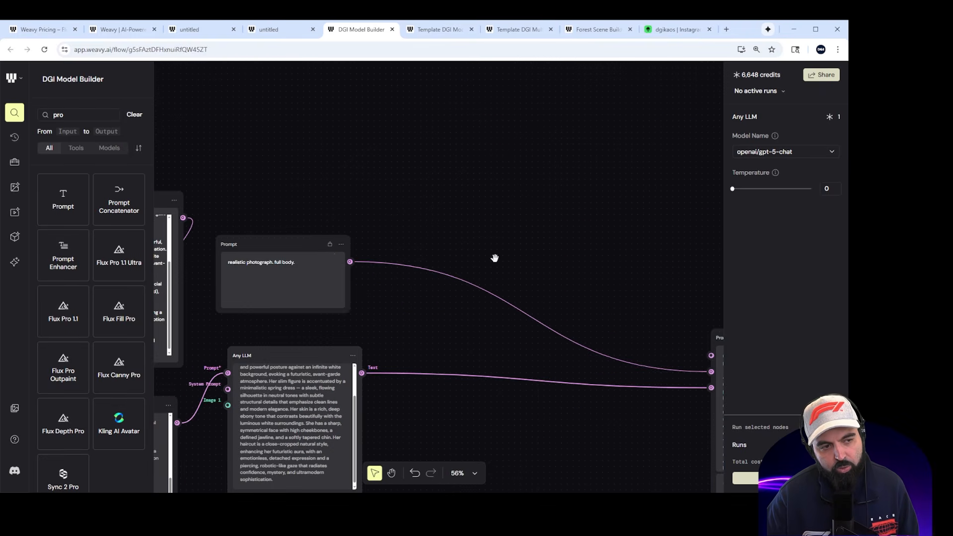
pyautogui.click(417, 198)
pyautogui.scroll(8, 262, 270)
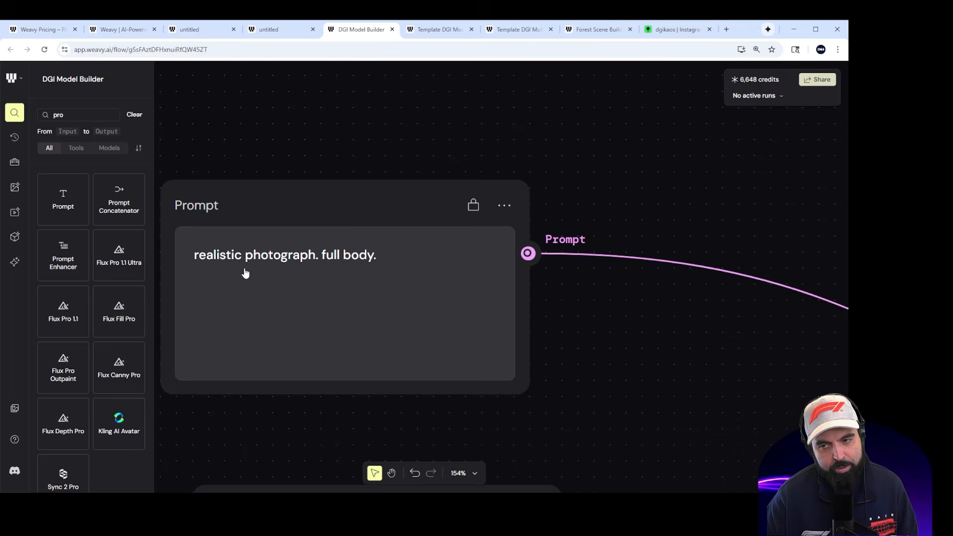
# Step: Disconnect the Prompt Concatenator's combined prompt from the Gemini 2.5 Flash node
pyautogui.scroll(-4, 270, 278)
pyautogui.scroll(-2, 282, 267)
pyautogui.moveTo(573, 210); pyautogui.dragTo(368, 147)
pyautogui.moveTo(548, 177); pyautogui.dragTo(312, 142)
pyautogui.scroll(-2, 538, 201)
pyautogui.moveTo(713, 184); pyautogui.dragTo(558, 134)
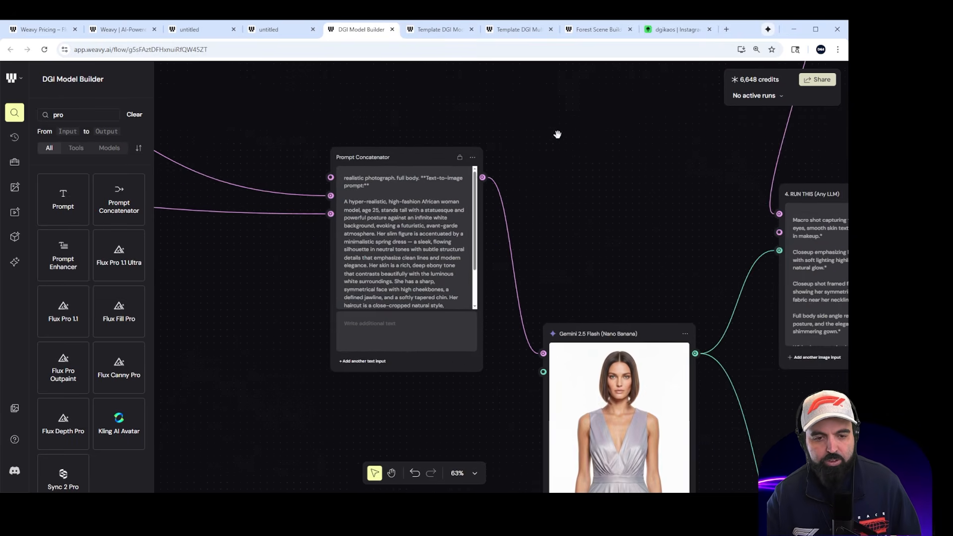
pyautogui.scroll(-1, 637, 219)
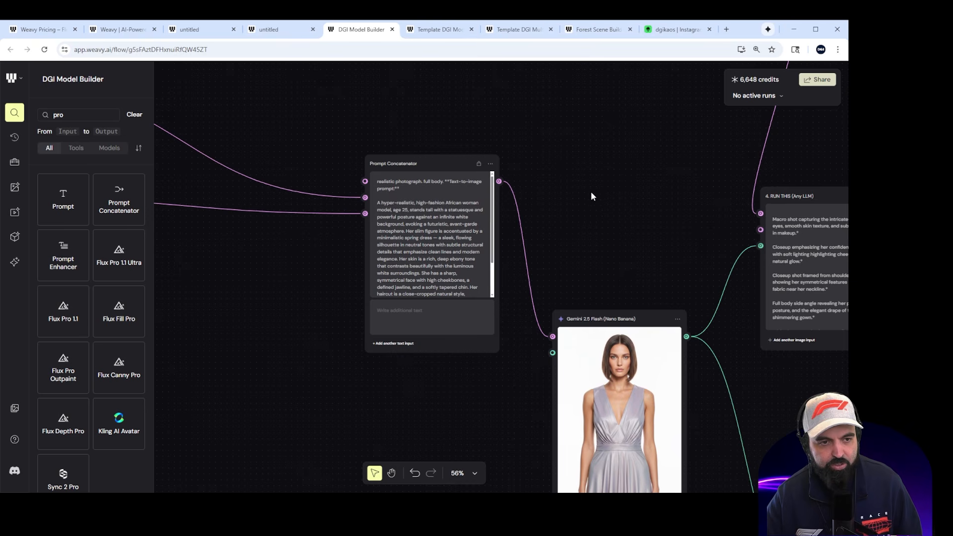
pyautogui.tripleClick(108, 118)
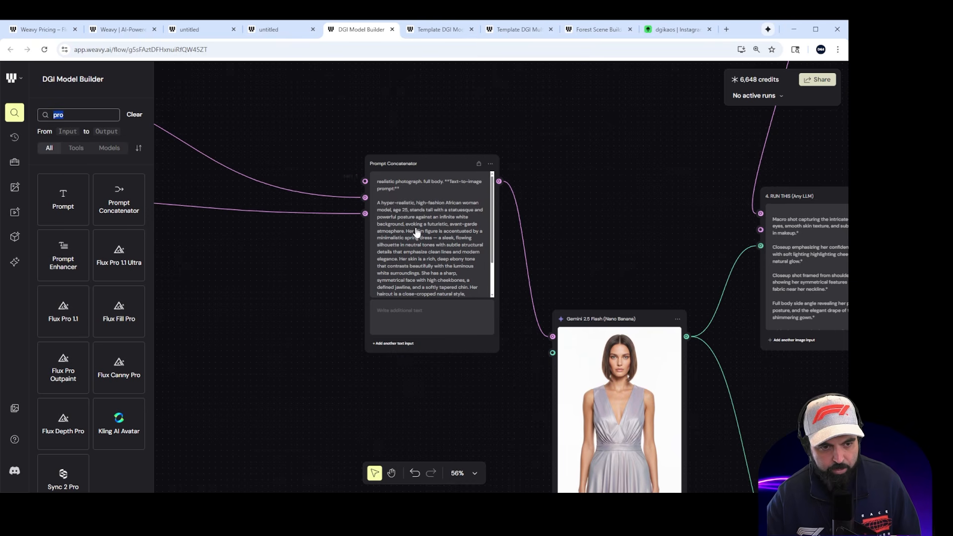
pyautogui.click(520, 222)
pyautogui.press('Delete')
pyautogui.scroll(-2, 517, 217)
pyautogui.scroll(2, 347, 199)
# Step: Add a new Nano Banana node above the existing Gemini node and feed its Prompt input from the Prompt Concatenator
pyautogui.doubleClick(102, 114)
pyautogui.write('nn')
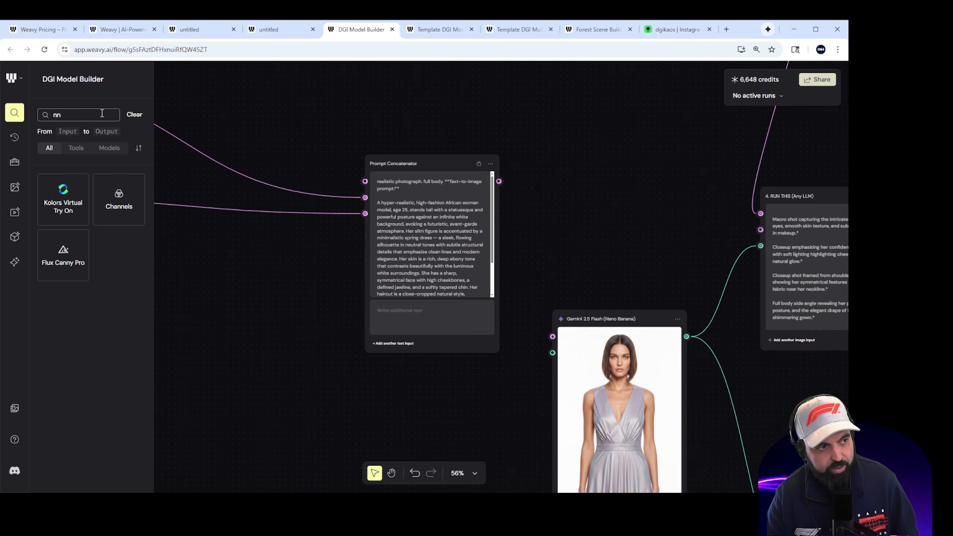
pyautogui.press('BackSpace')
pyautogui.write('a')
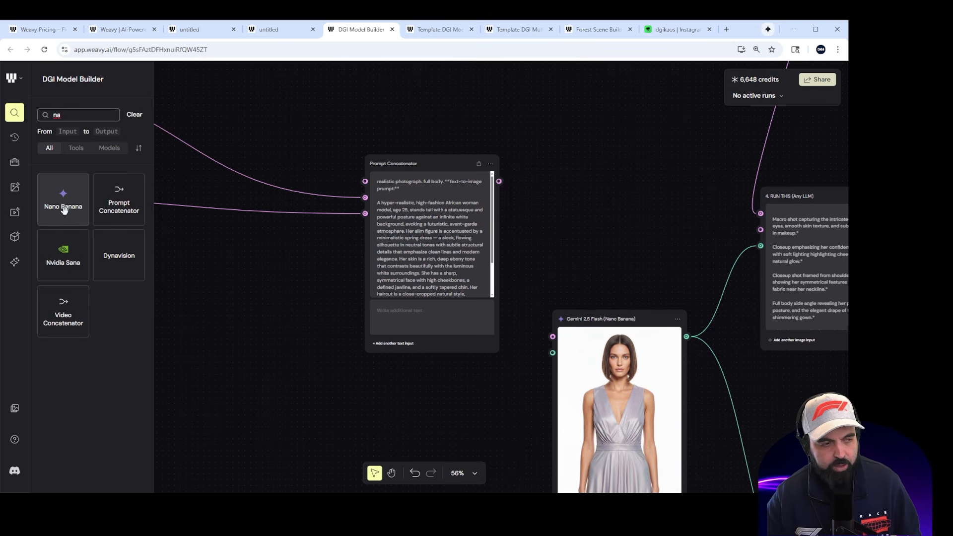
pyautogui.moveTo(71, 209); pyautogui.dragTo(584, 144)
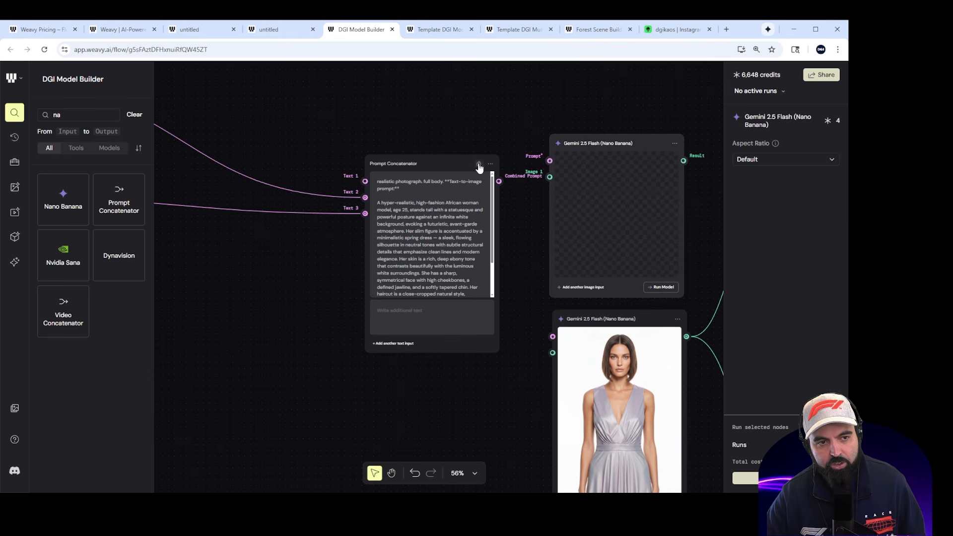
pyautogui.click(409, 153)
pyautogui.moveTo(498, 182); pyautogui.dragTo(558, 166)
pyautogui.moveTo(611, 146); pyautogui.dragTo(621, 143)
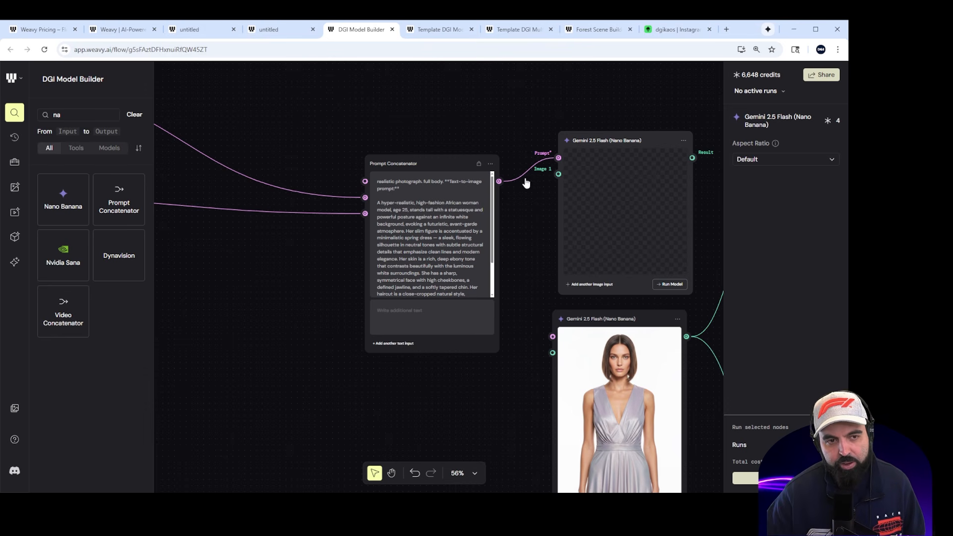
# Step: Delete the empty Gemini 2.5 Flash node connected to the Prompt Concatenator
pyautogui.click(413, 164)
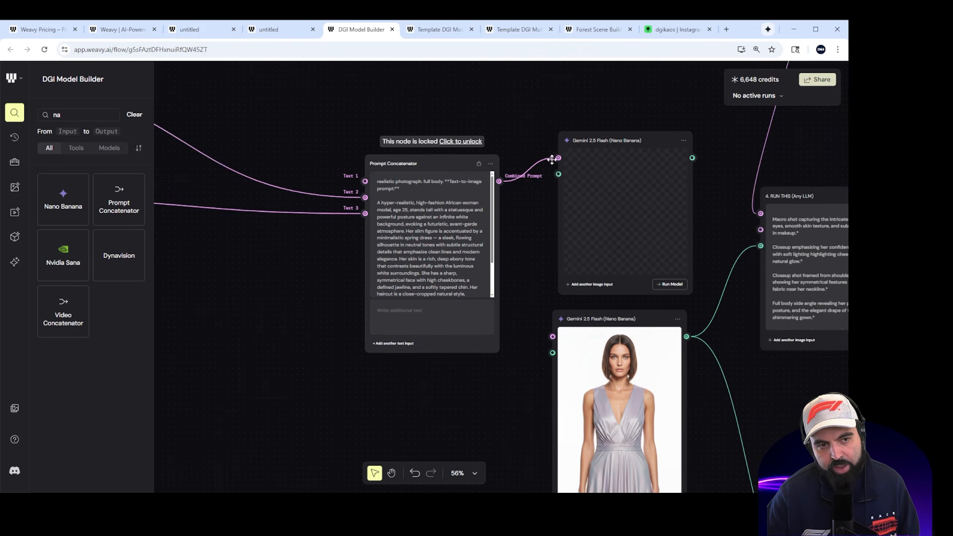
pyautogui.moveTo(606, 143); pyautogui.dragTo(607, 140)
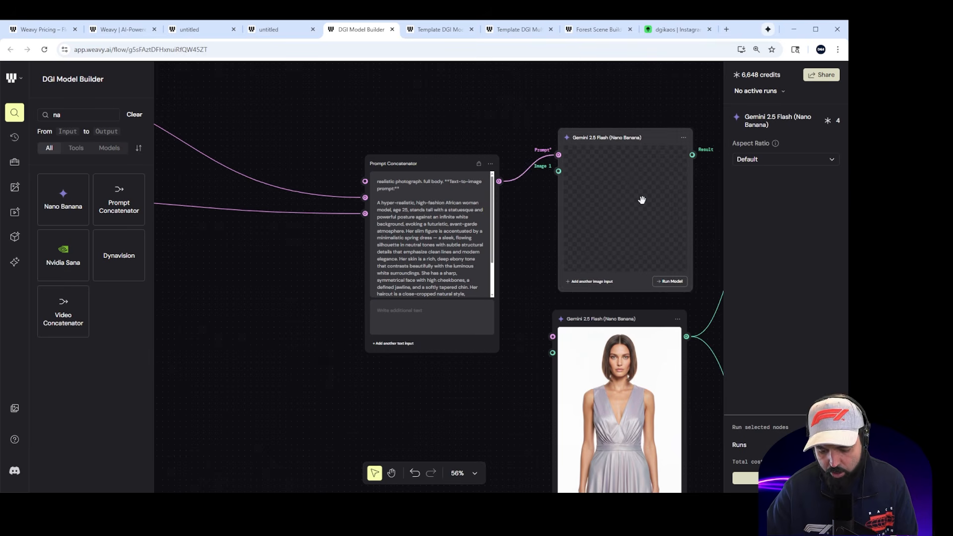
pyautogui.press('Delete')
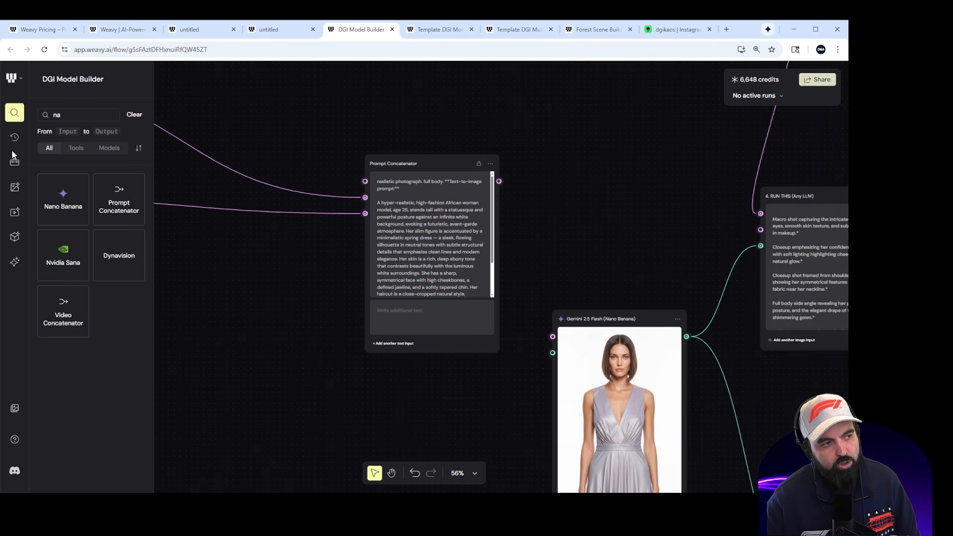
# Step: Add a GPT Image 1 node beside the Prompt Concatenator and connect the combined prompt to its Prompt input
pyautogui.click(15, 187)
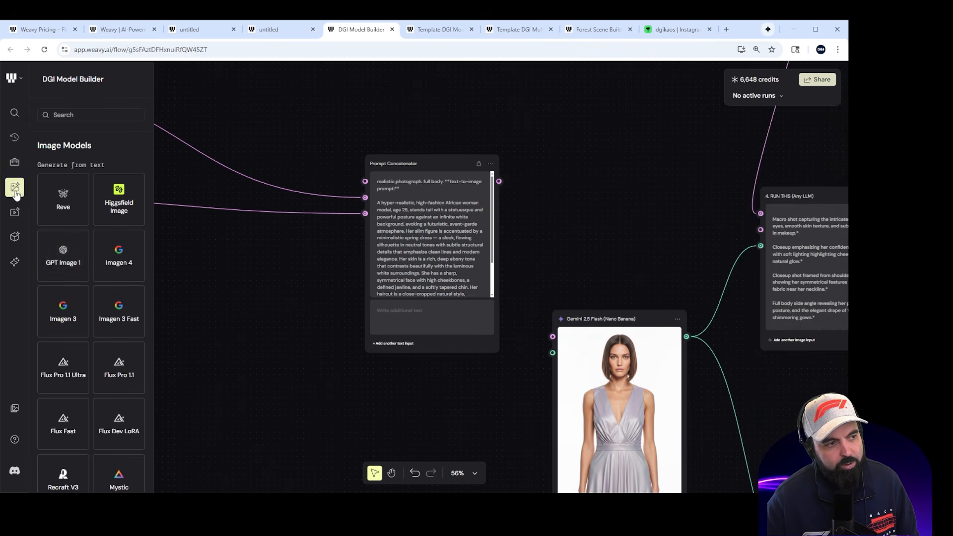
pyautogui.scroll(-3, 99, 248)
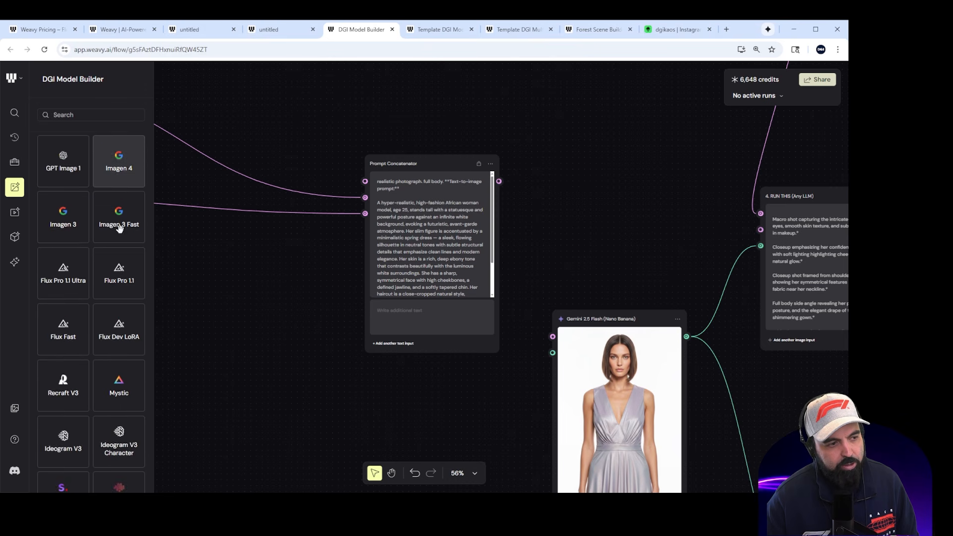
pyautogui.scroll(4, 73, 308)
pyautogui.moveTo(545, 202); pyautogui.dragTo(603, 187)
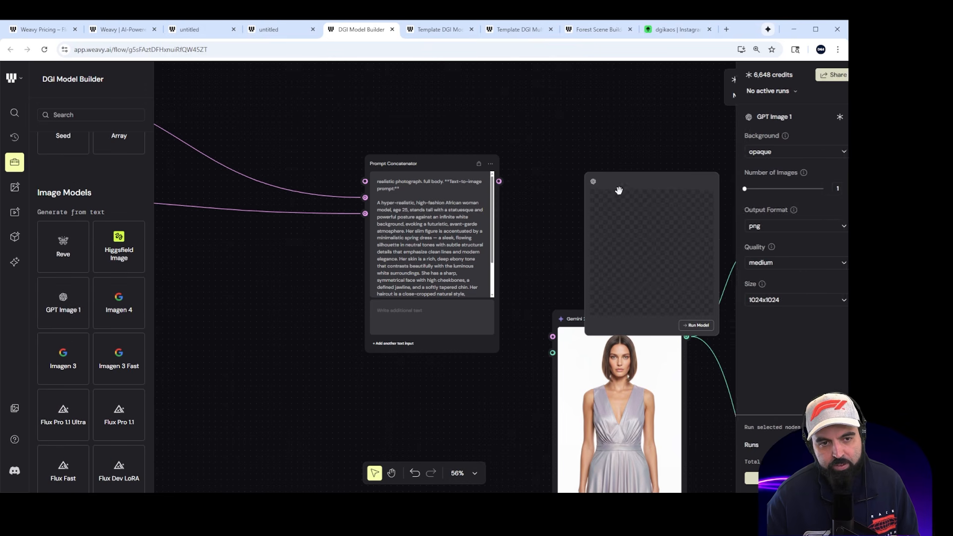
pyautogui.moveTo(623, 180); pyautogui.dragTo(588, 157)
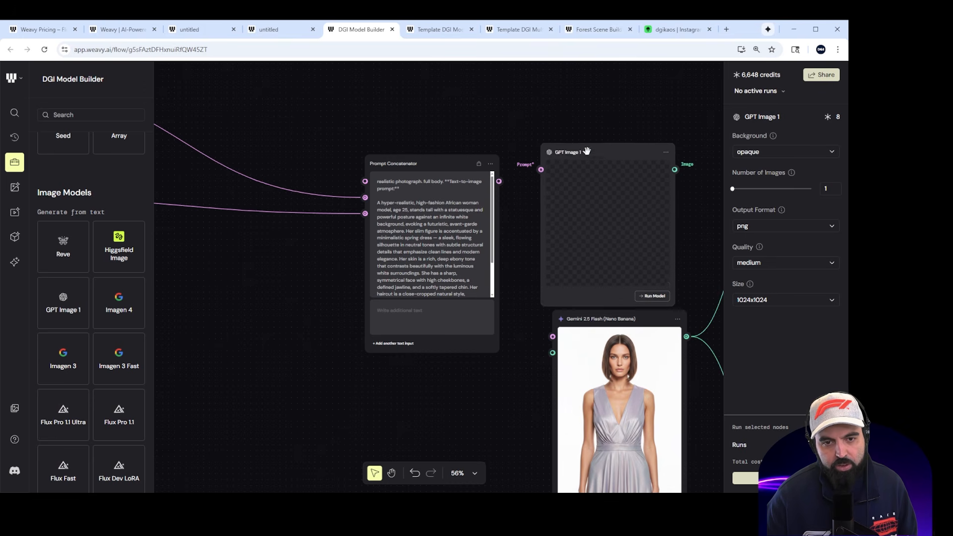
pyautogui.scroll(5, 587, 157)
pyautogui.scroll(-5, 569, 125)
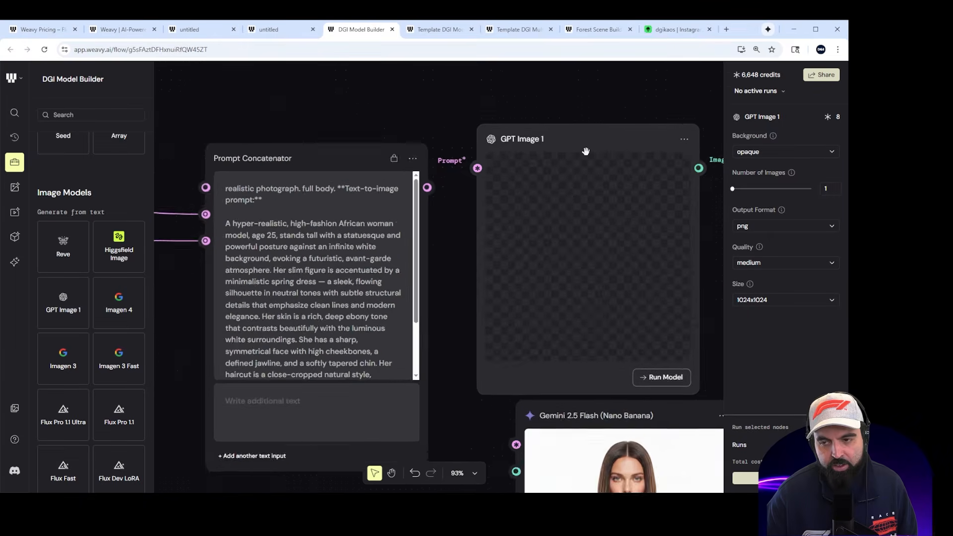
pyautogui.moveTo(491, 172); pyautogui.dragTo(520, 162)
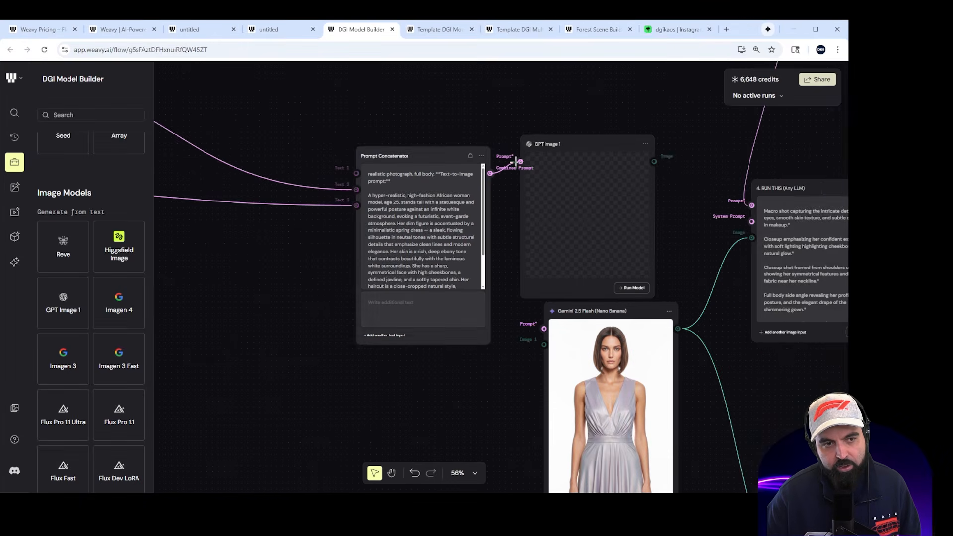
# Step: Set the GPT Image 1 output size to 1024x1536 and move the node clear above the Gemini node
pyautogui.click(582, 144)
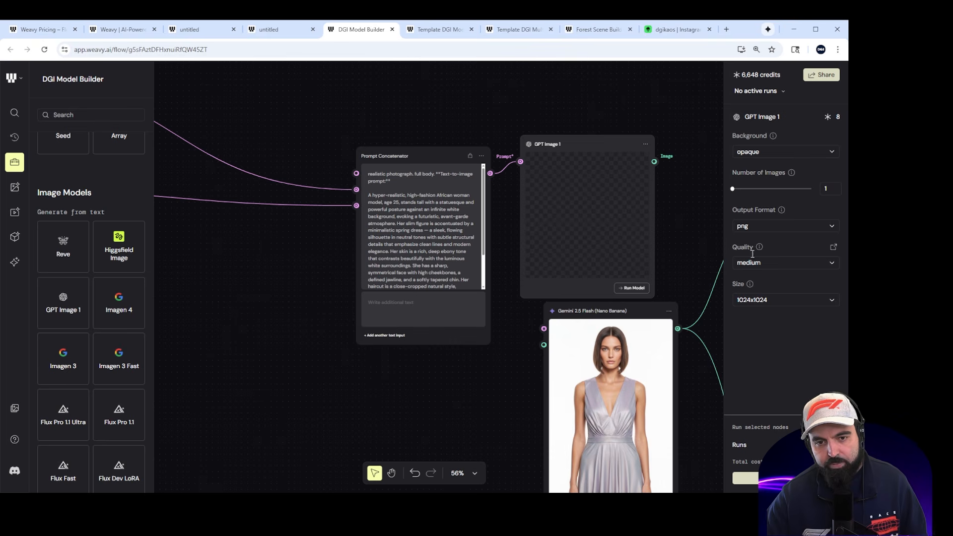
pyautogui.click(766, 301)
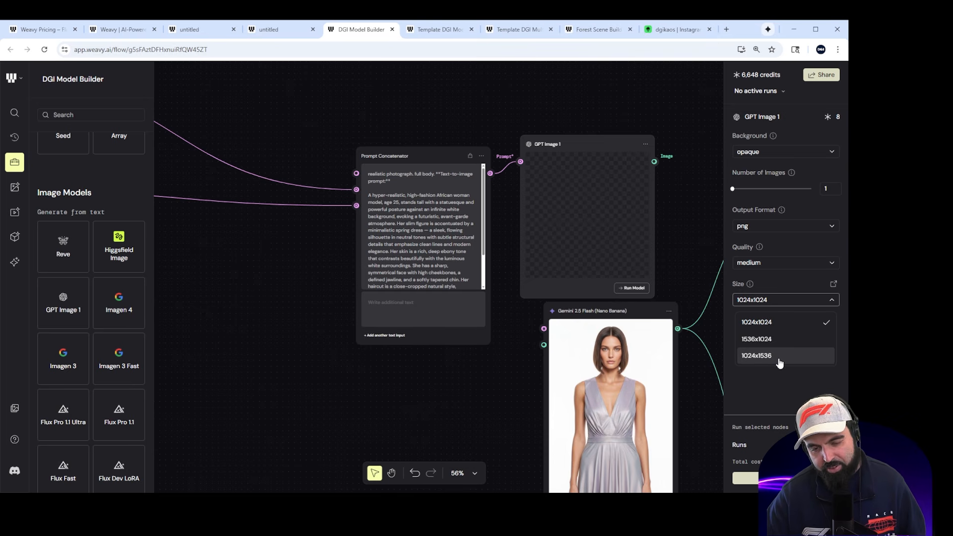
pyautogui.click(779, 355)
pyautogui.moveTo(581, 143); pyautogui.dragTo(611, 85)
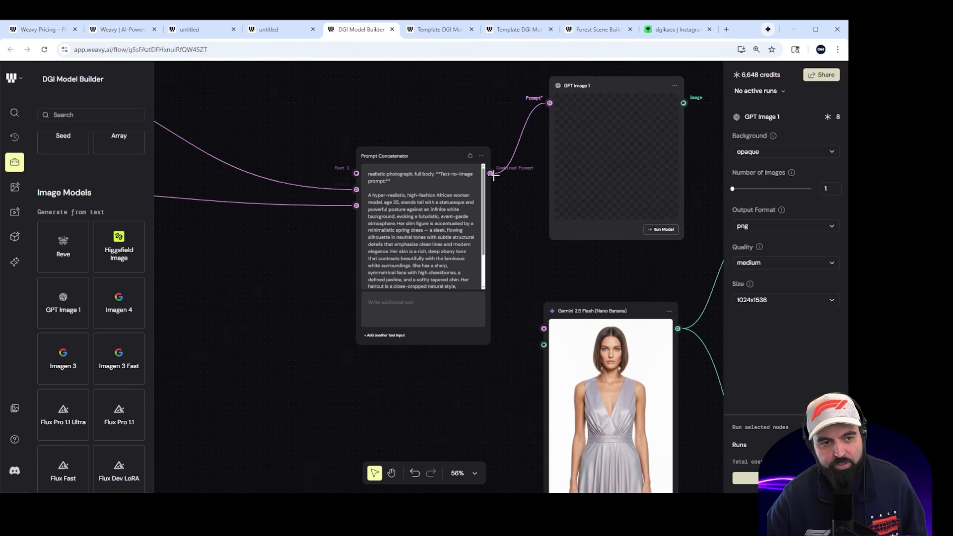
# Step: Reconnect the Prompt Concatenator's combined prompt to the Prompt input of the existing Gemini 2.5 Flash node
pyautogui.scroll(-5, 609, 224)
pyautogui.moveTo(602, 135); pyautogui.dragTo(472, 137)
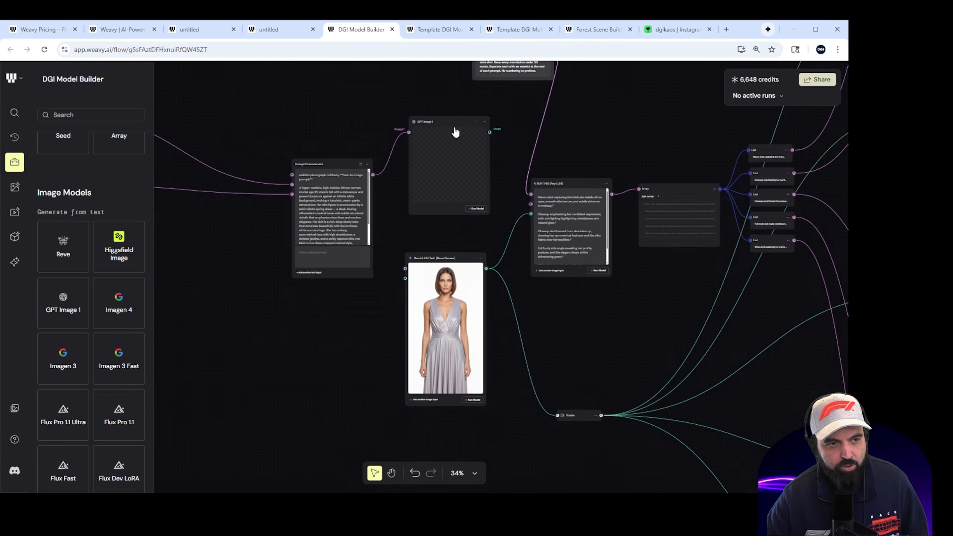
pyautogui.moveTo(452, 124); pyautogui.dragTo(445, 128)
pyautogui.moveTo(372, 175); pyautogui.dragTo(404, 270)
pyautogui.scroll(6, 411, 289)
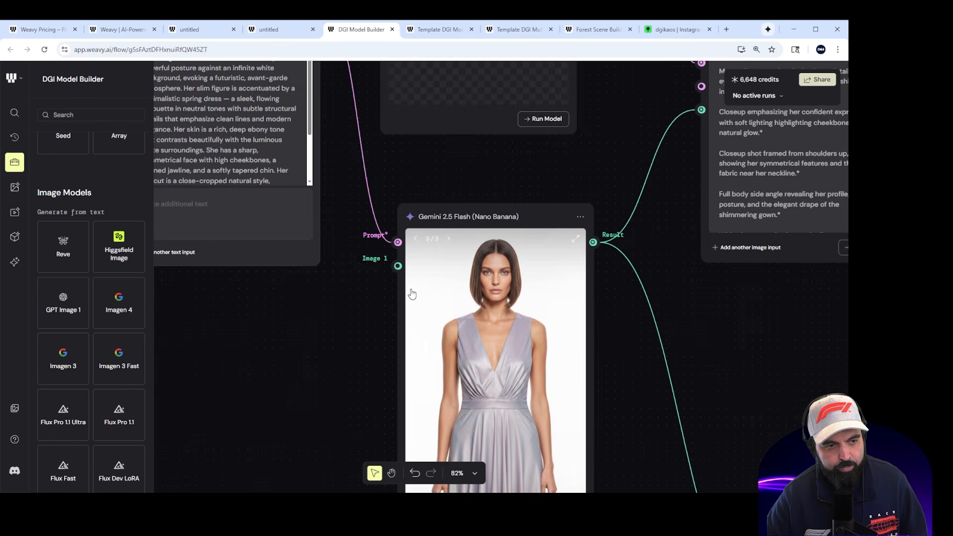
pyautogui.scroll(-4, 412, 273)
pyautogui.scroll(3, 415, 273)
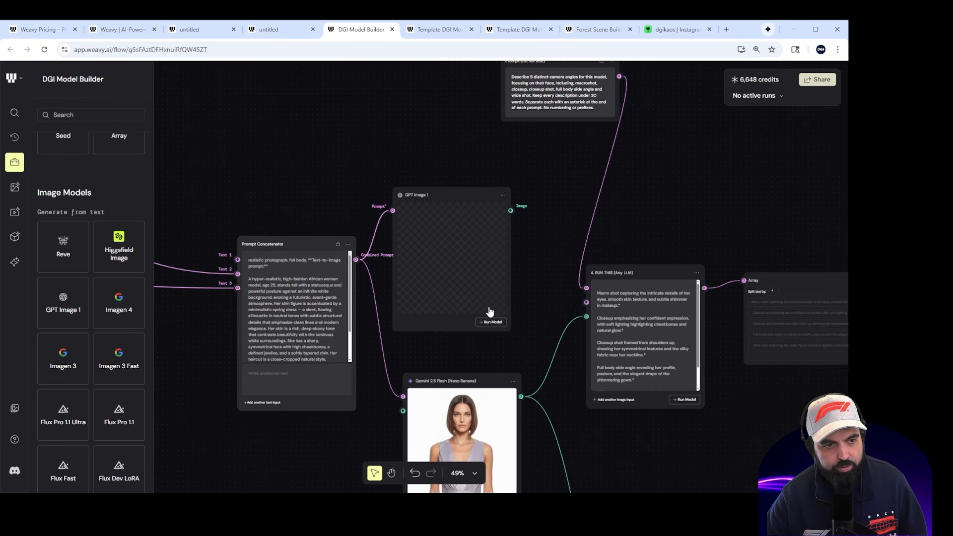
# Step: Space the GPT Image 1 and Gemini 2.5 Flash nodes further apart and run both models
pyautogui.moveTo(453, 195); pyautogui.dragTo(461, 153)
pyautogui.click(501, 281)
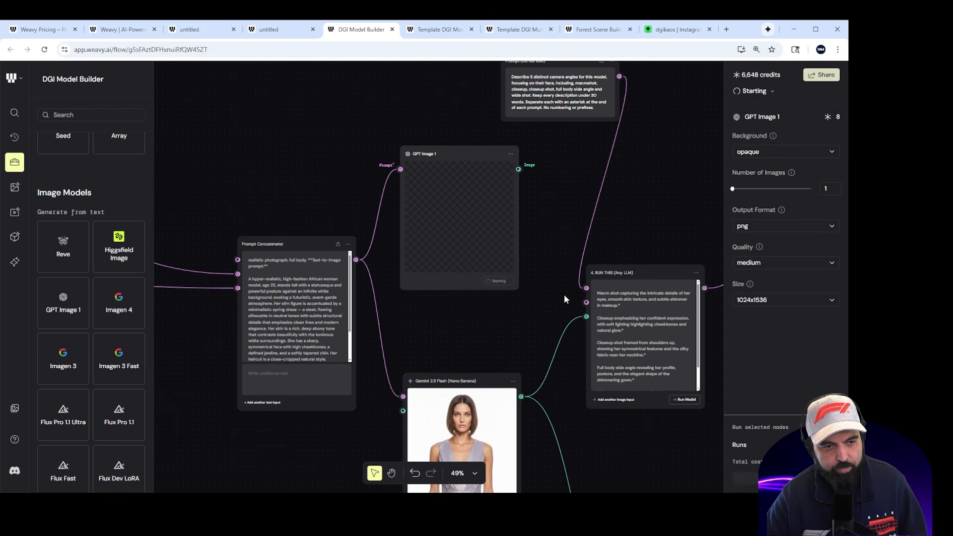
pyautogui.scroll(-5, 520, 281)
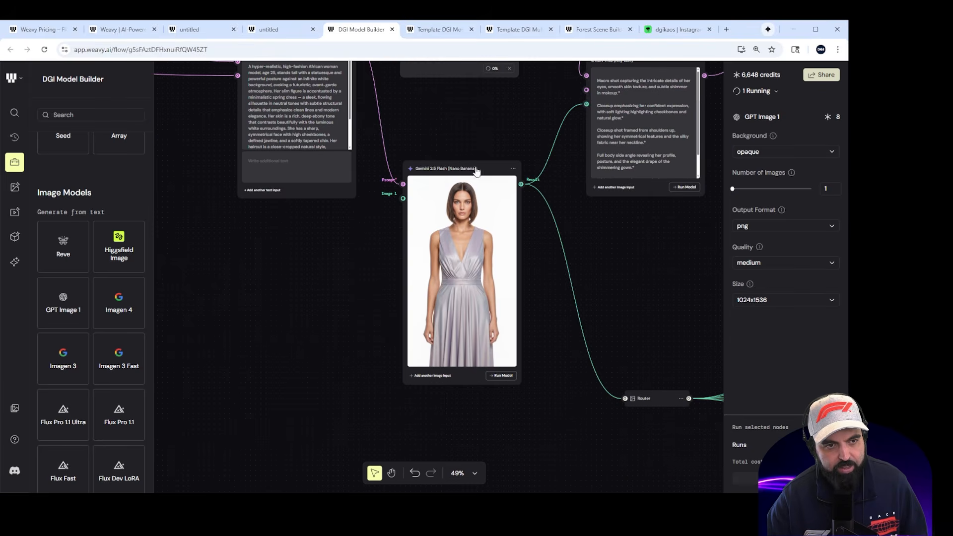
pyautogui.moveTo(471, 165); pyautogui.dragTo(474, 213)
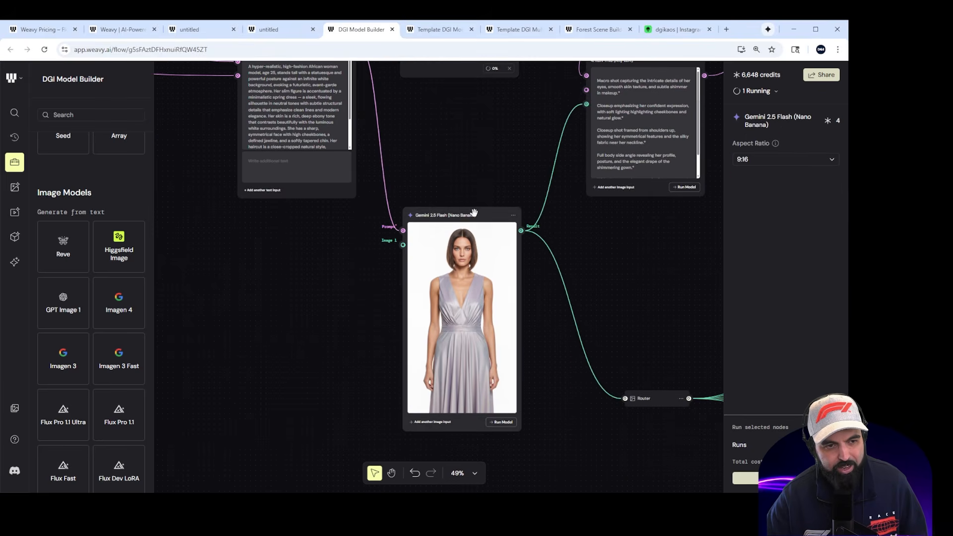
pyautogui.click(501, 422)
# Step: Inspect the newly generated Gemini 2.5 Flash image and check it against the Body Type, Clothing and Style prompts
pyautogui.scroll(5, 483, 345)
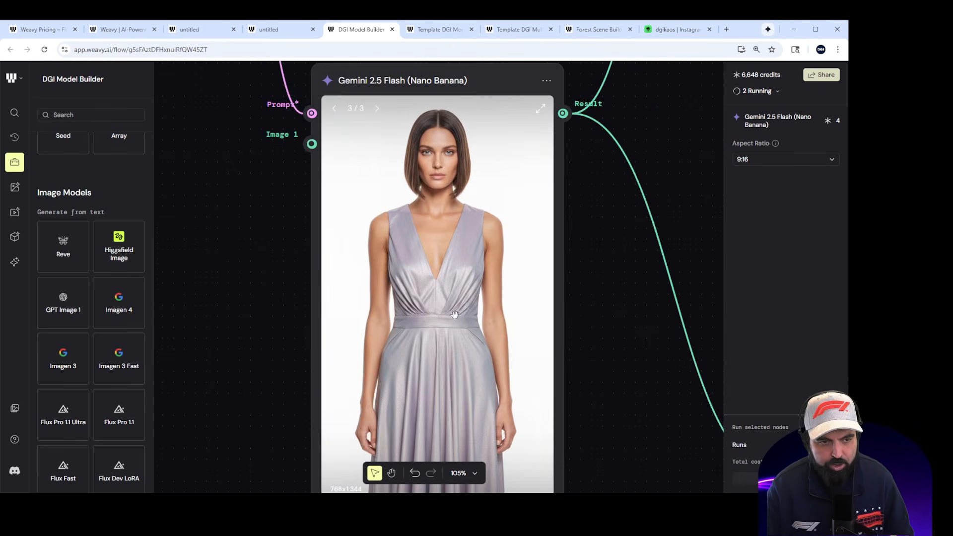
pyautogui.scroll(-4, 471, 252)
pyautogui.scroll(-6, 472, 250)
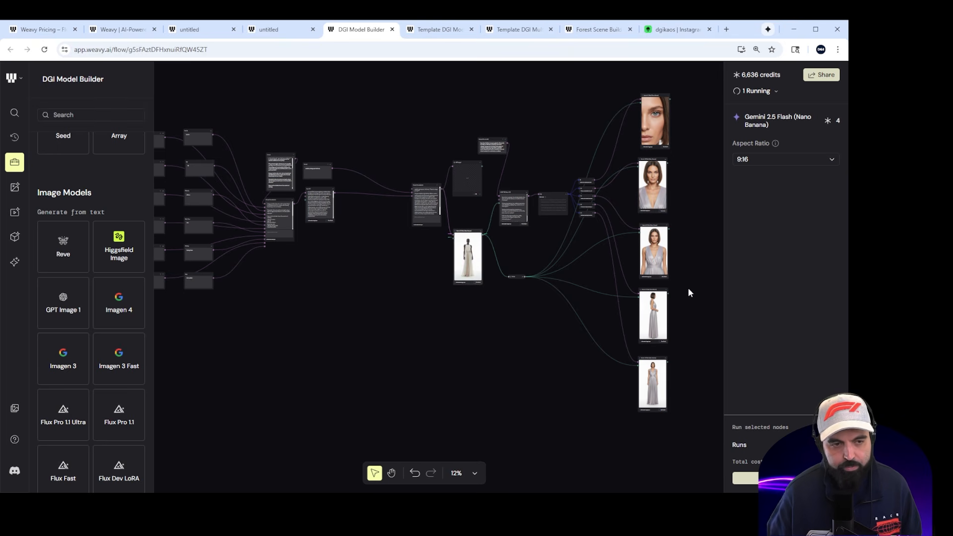
pyautogui.scroll(4, 477, 262)
pyautogui.scroll(10, 476, 275)
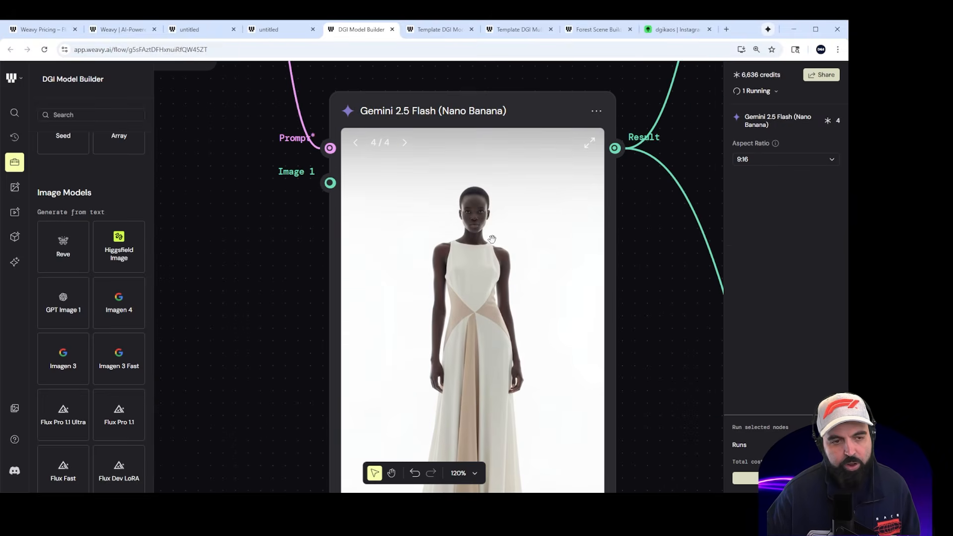
pyautogui.scroll(-14, 492, 239)
pyautogui.scroll(5, 404, 268)
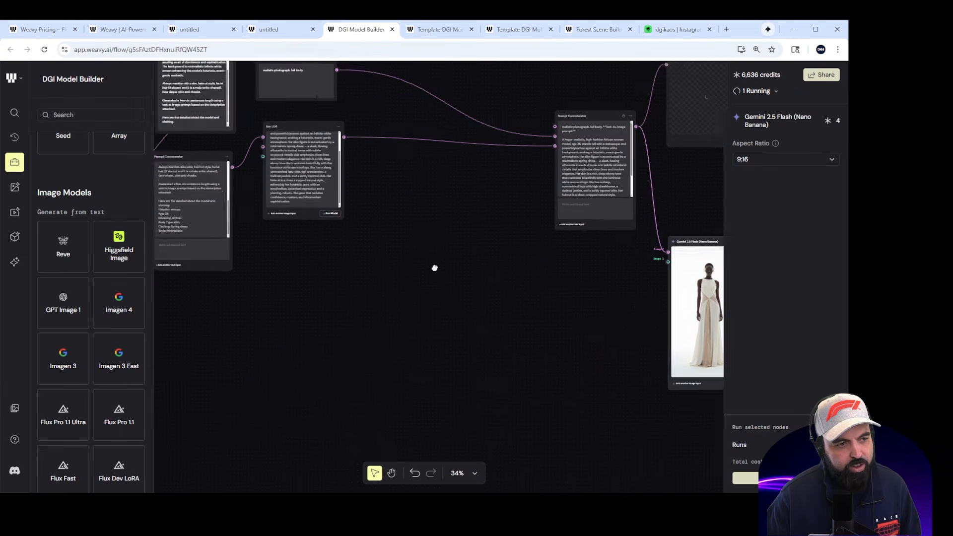
pyautogui.scroll(-4, 435, 269)
pyautogui.scroll(6, 245, 284)
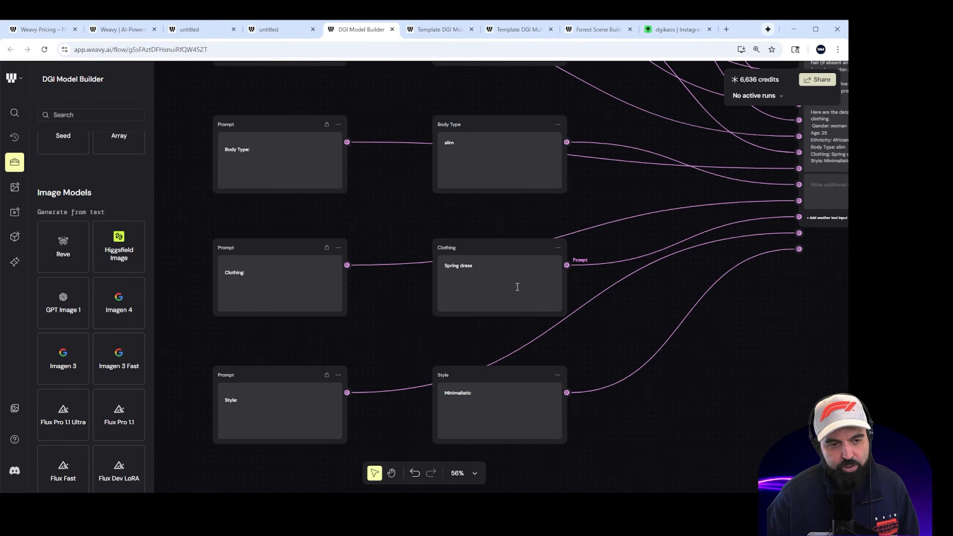
pyautogui.click(639, 371)
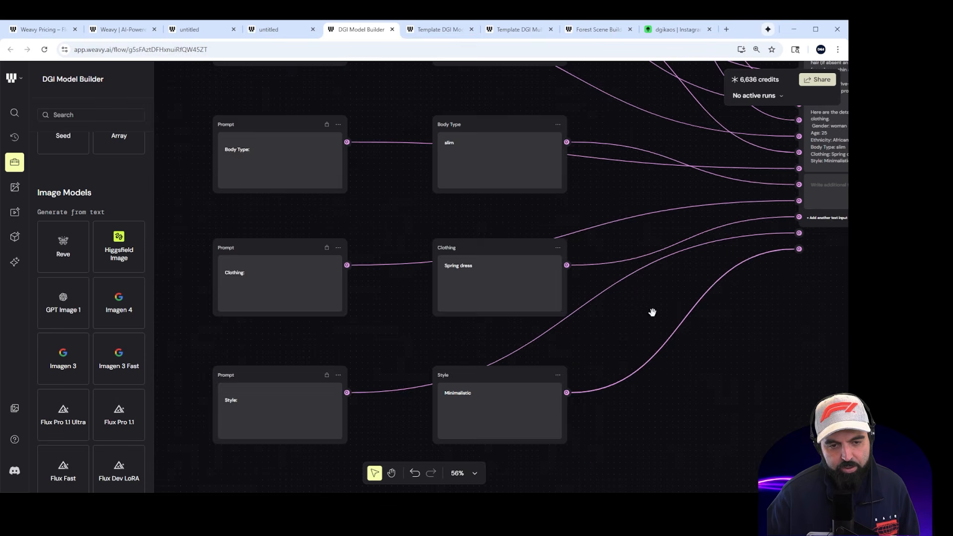
# Step: Compare the GPT Image 1 result with the Gemini 2.5 Flash image in close-up, from face to feet
pyautogui.scroll(-5, 660, 312)
pyautogui.scroll(-3, 668, 298)
pyautogui.hscroll(5, 660, 277)
pyautogui.hscroll(8, 645, 277)
pyautogui.scroll(2, 611, 254)
pyautogui.scroll(2, 628, 159)
pyautogui.scroll(8, 577, 205)
pyautogui.scroll(3, 576, 203)
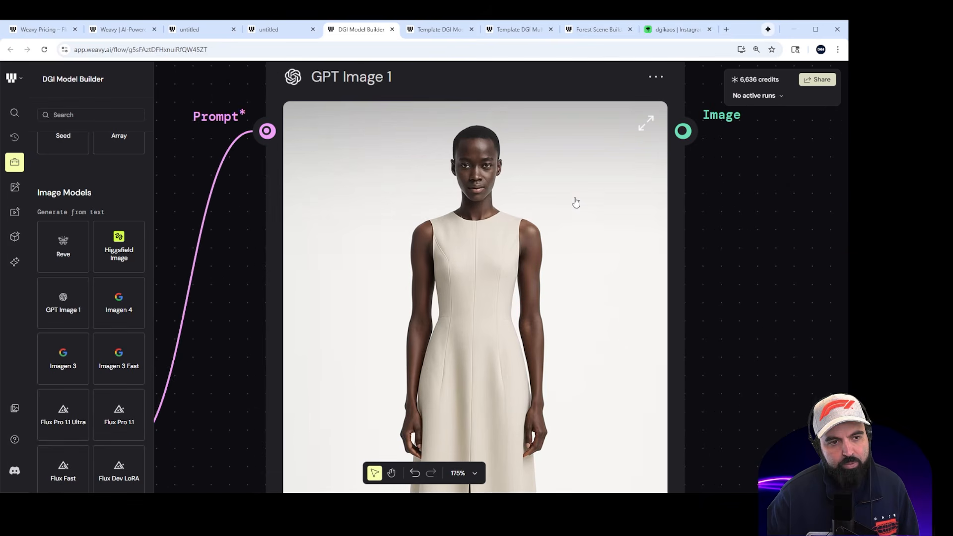
pyautogui.scroll(-10, 541, 218)
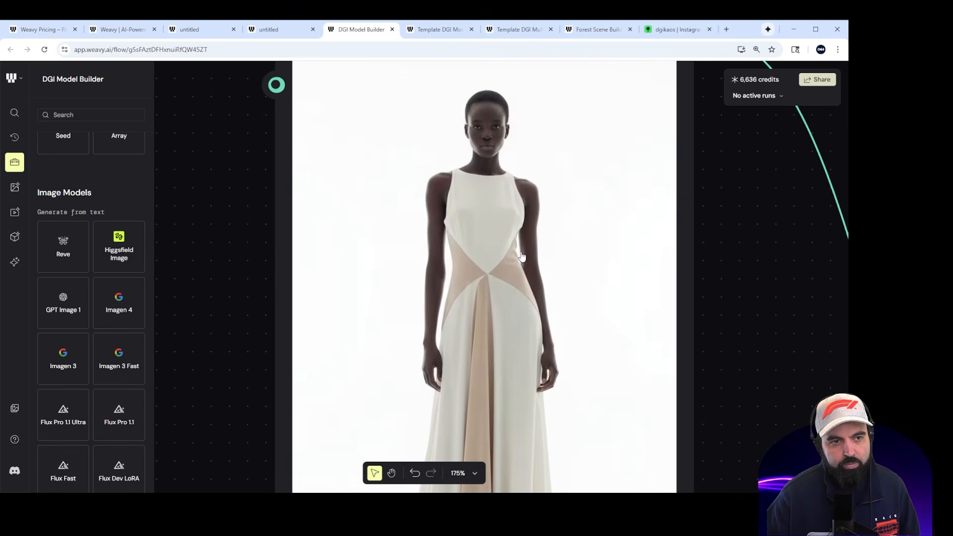
pyautogui.scroll(10, 522, 258)
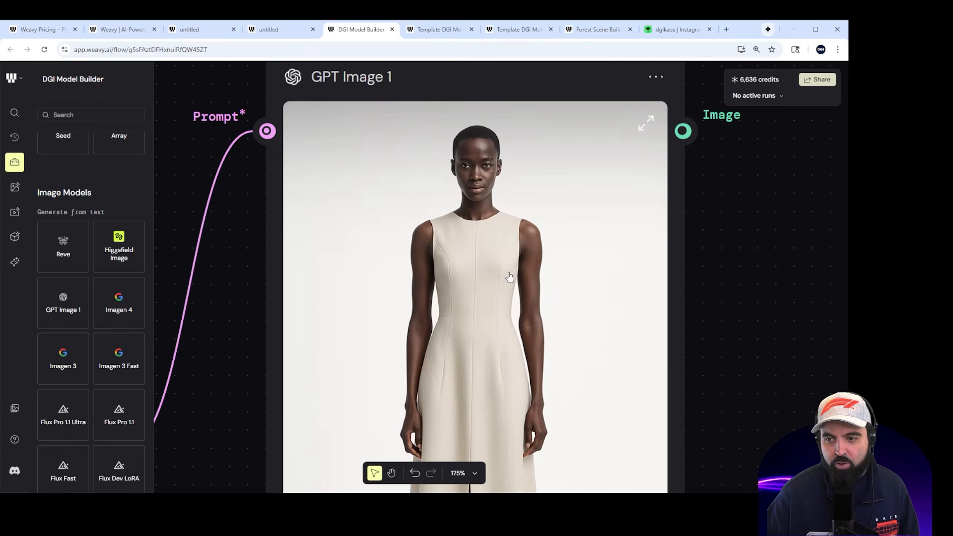
pyautogui.scroll(-5, 467, 256)
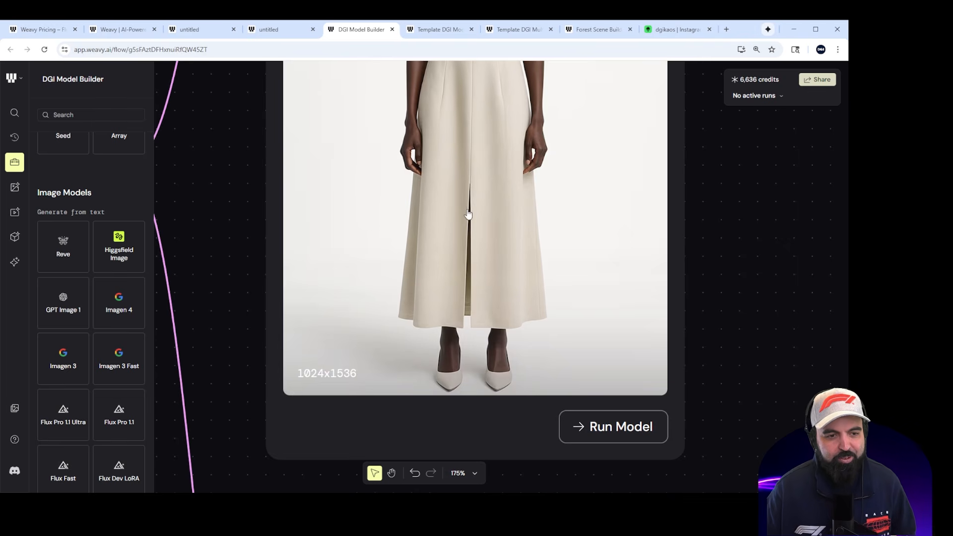
# Step: Add a Dalle 3 image model node below the Gemini 2.5 Flash node
pyautogui.scroll(7, 469, 244)
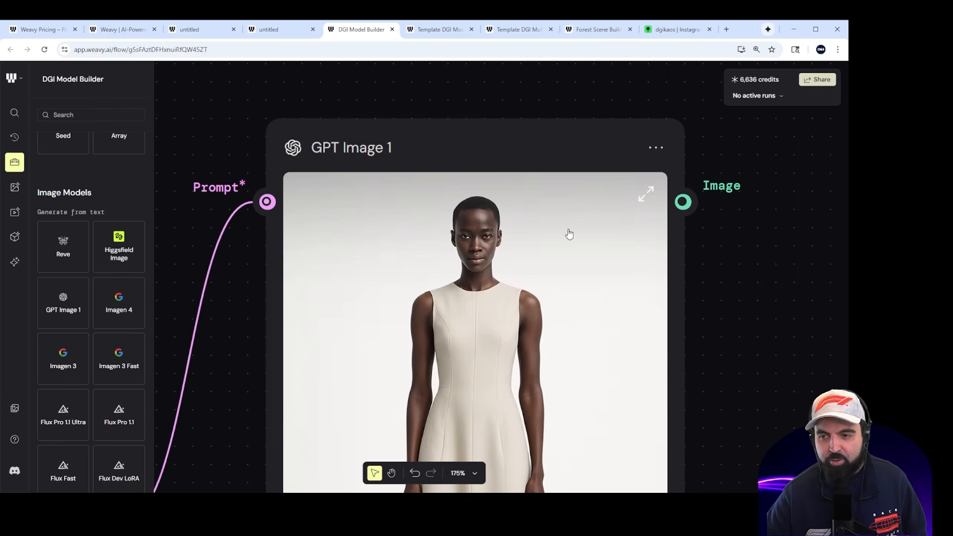
pyautogui.scroll(-10, 504, 253)
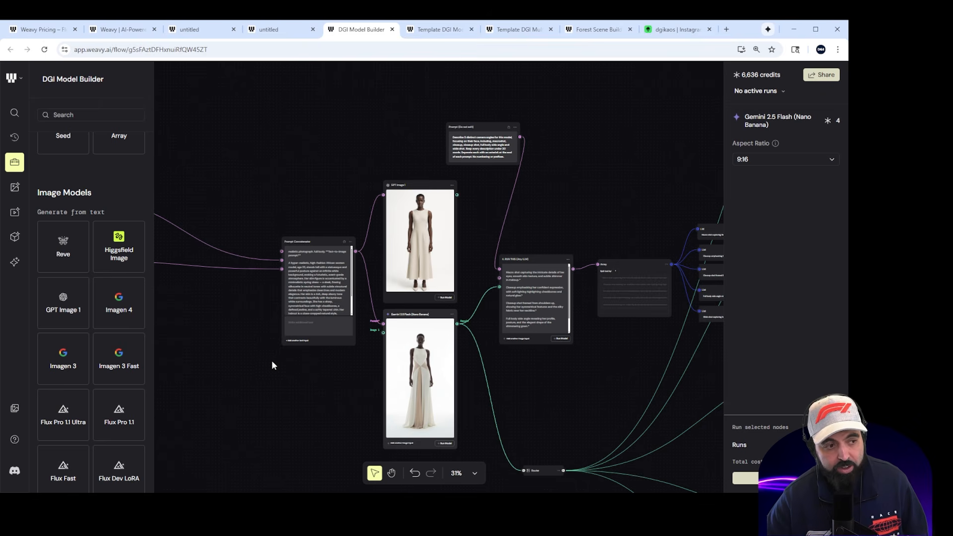
pyautogui.scroll(-4, 116, 348)
pyautogui.scroll(-3, 272, 380)
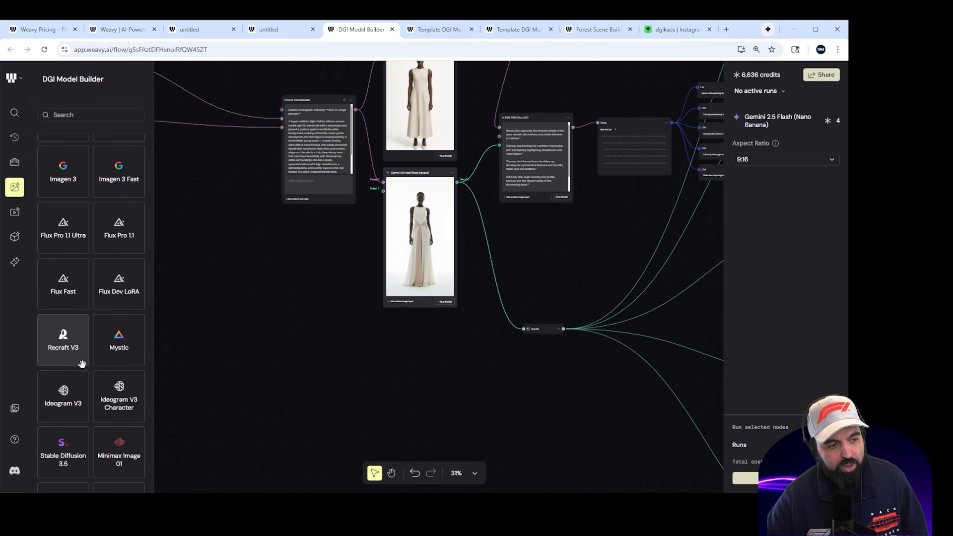
pyautogui.scroll(-2, 81, 364)
pyautogui.moveTo(119, 412); pyautogui.dragTo(415, 325)
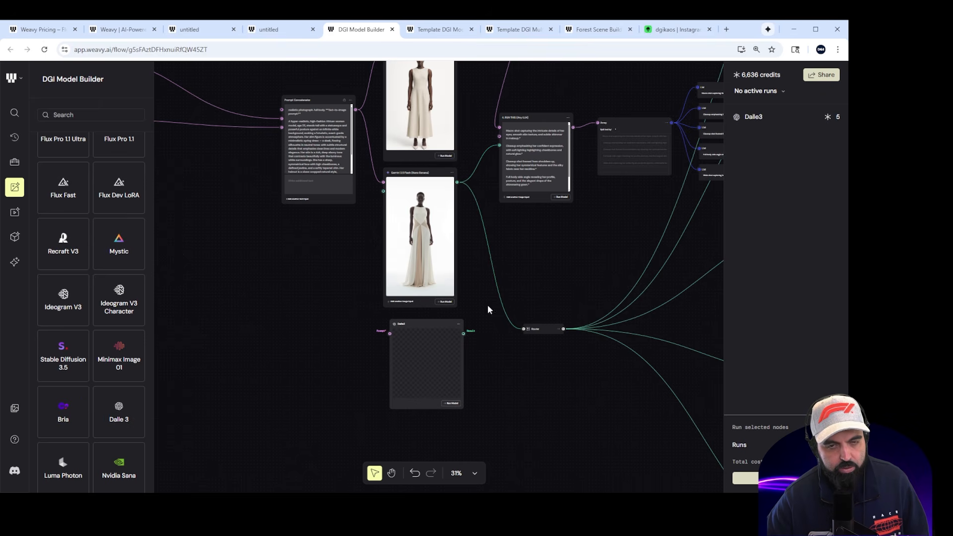
pyautogui.scroll(3, 567, 330)
pyautogui.scroll(-4, 436, 351)
pyautogui.moveTo(501, 365); pyautogui.dragTo(389, 297)
pyautogui.scroll(2, 532, 357)
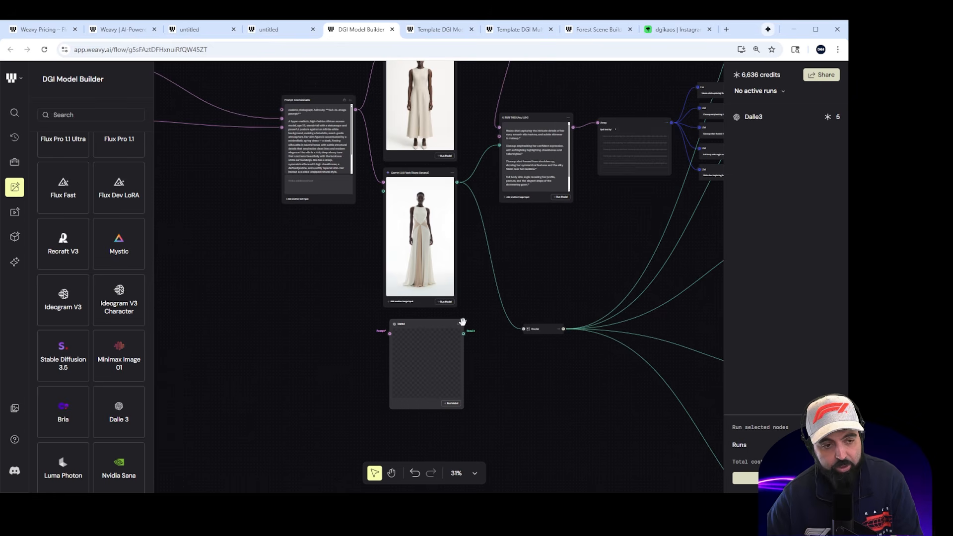
# Step: Add a Mystic image model node and place it directly beneath the Dalle 3 node
pyautogui.scroll(-2, 416, 344)
pyautogui.scroll(-3, 416, 344)
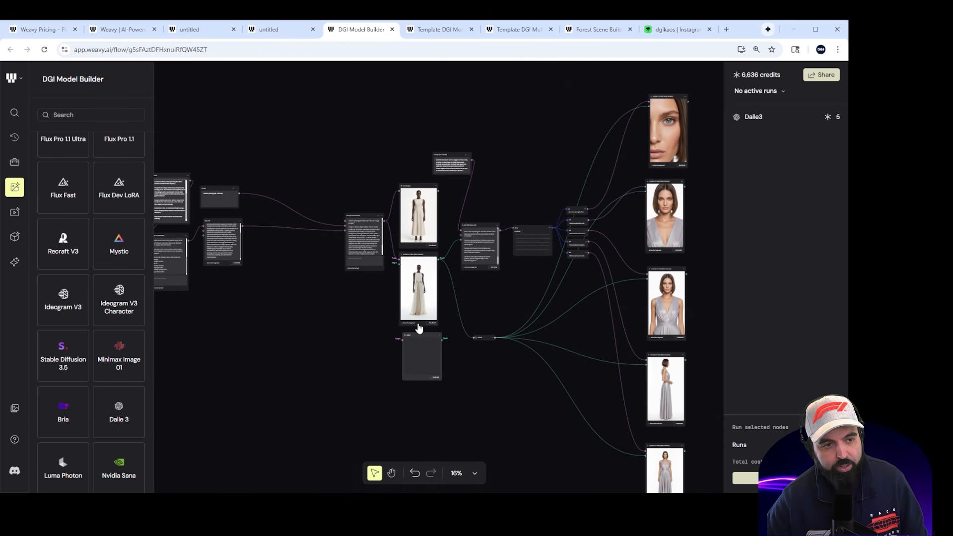
pyautogui.scroll(-3, 316, 336)
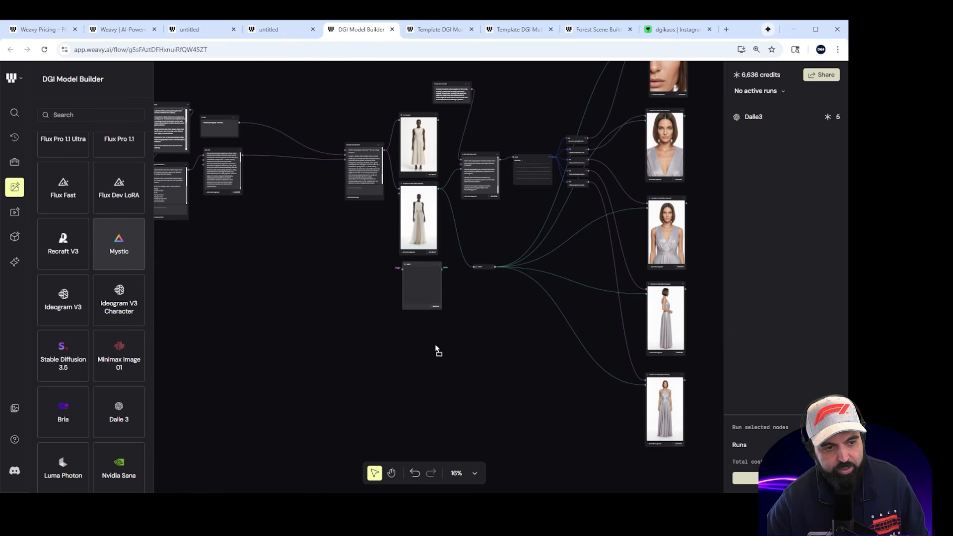
pyautogui.moveTo(437, 350); pyautogui.dragTo(437, 350)
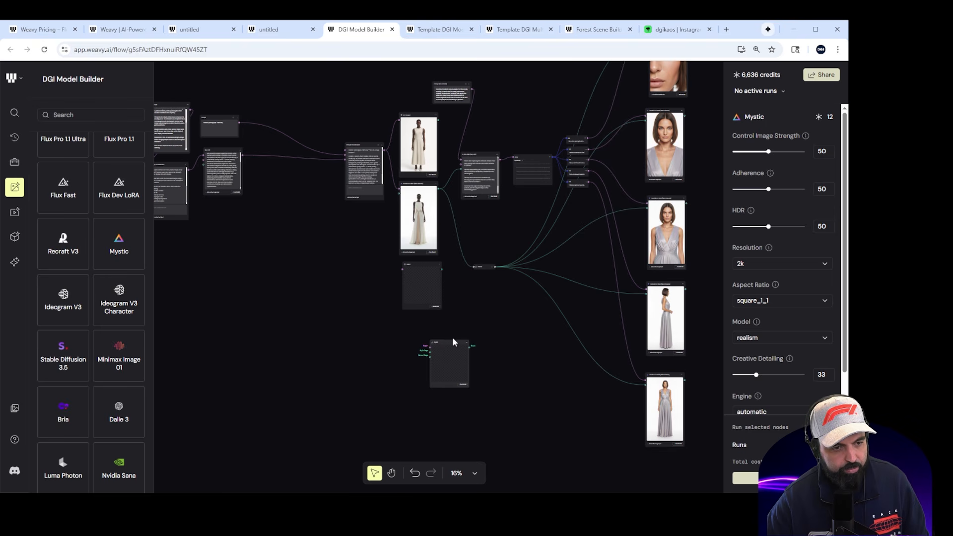
pyautogui.moveTo(449, 344); pyautogui.dragTo(424, 321)
# Step: Add a Flux Pro 1.1 Ultra image model node above the GPT Image 1 node
pyautogui.scroll(-6, 189, 344)
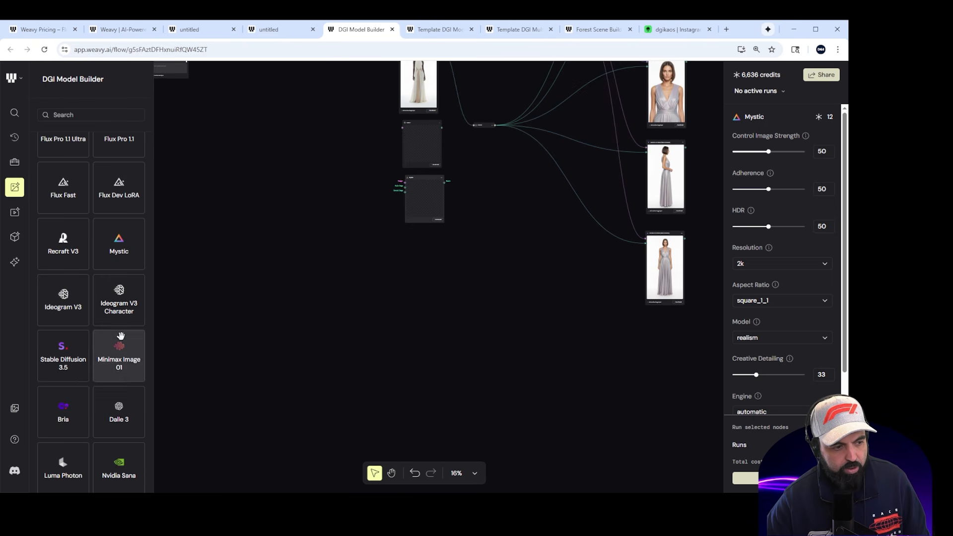
pyautogui.scroll(2, 121, 336)
pyautogui.scroll(9, 333, 362)
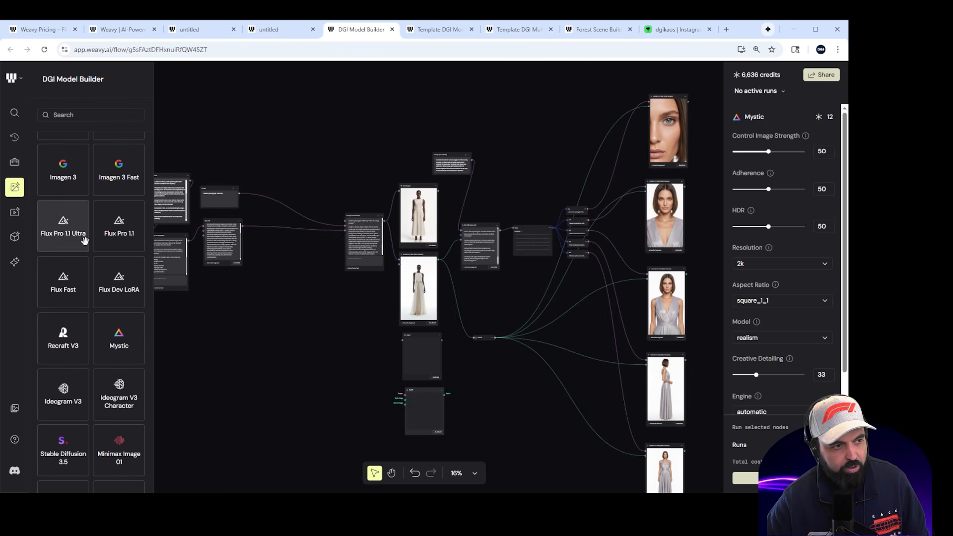
pyautogui.moveTo(63, 226); pyautogui.dragTo(409, 142)
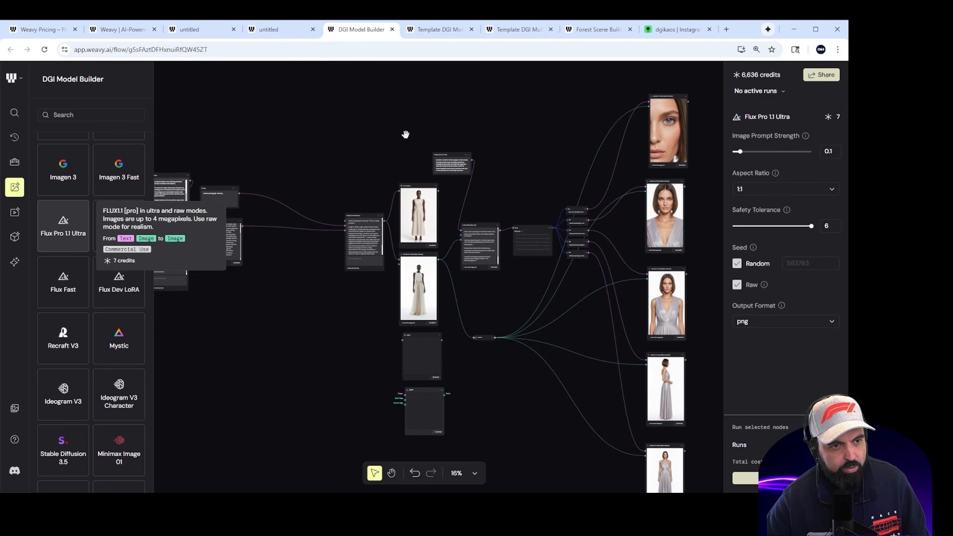
pyautogui.scroll(5, 394, 210)
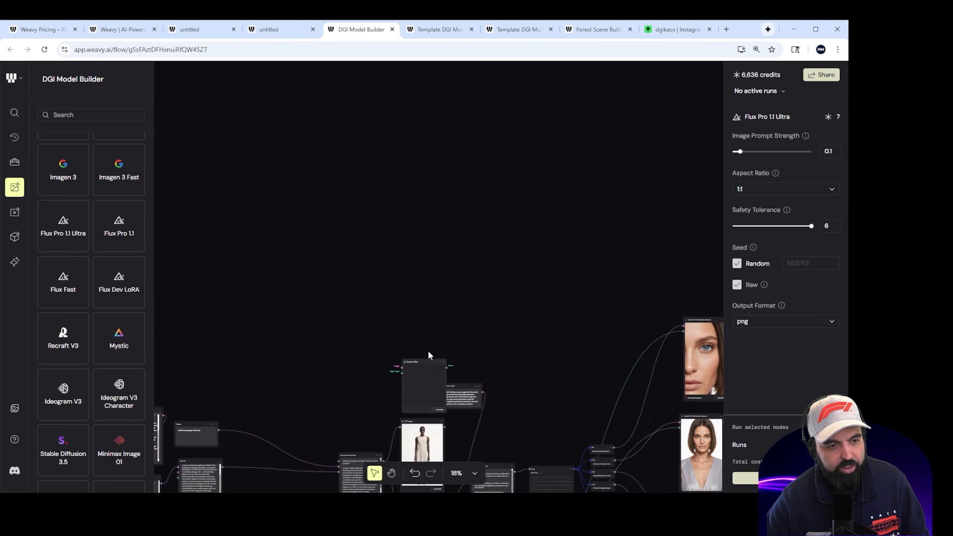
# Step: Connect the Prompt Concatenator's combined prompt to the Prompt inputs of the Flux Pro 1.1 Ultra and Dalle 3 nodes
pyautogui.click(371, 289)
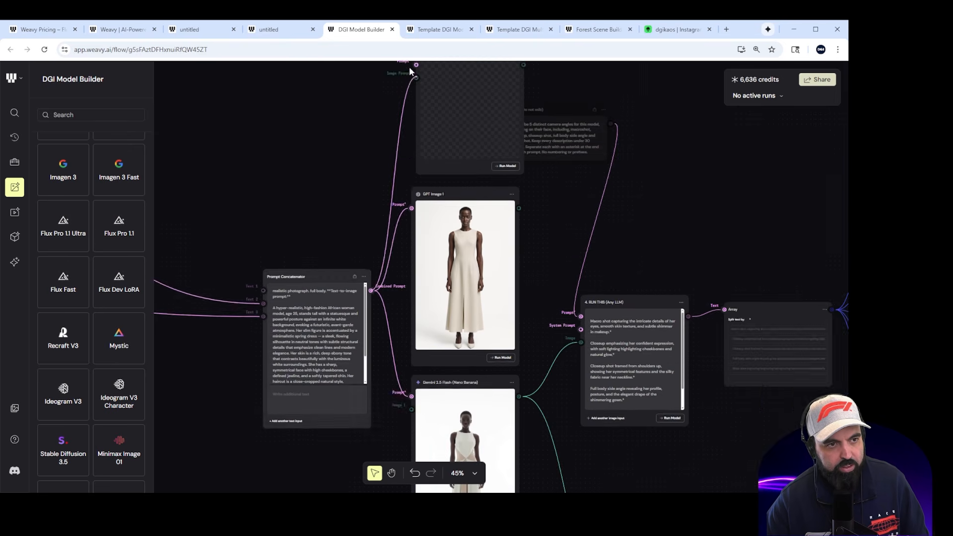
pyautogui.scroll(2, 406, 139)
pyautogui.scroll(-5, 431, 175)
pyautogui.moveTo(373, 170); pyautogui.dragTo(420, 323)
pyautogui.scroll(-4, 392, 412)
pyautogui.scroll(-4, 388, 322)
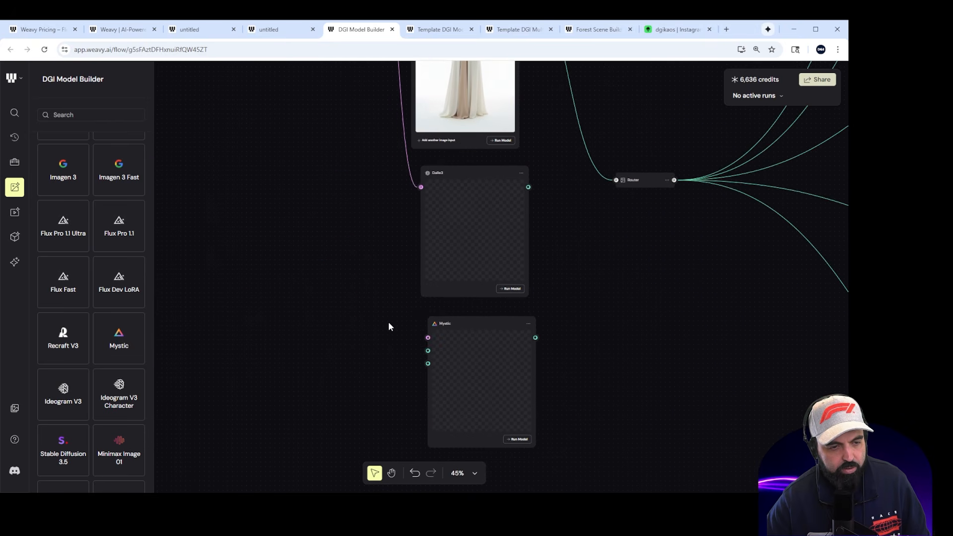
# Step: Run the Flux Pro 1.1 Ultra model and move its node upward, clear of the "Prompt (Do not edit)" node
pyautogui.scroll(9, 397, 325)
pyautogui.moveTo(449, 251); pyautogui.dragTo(457, 216)
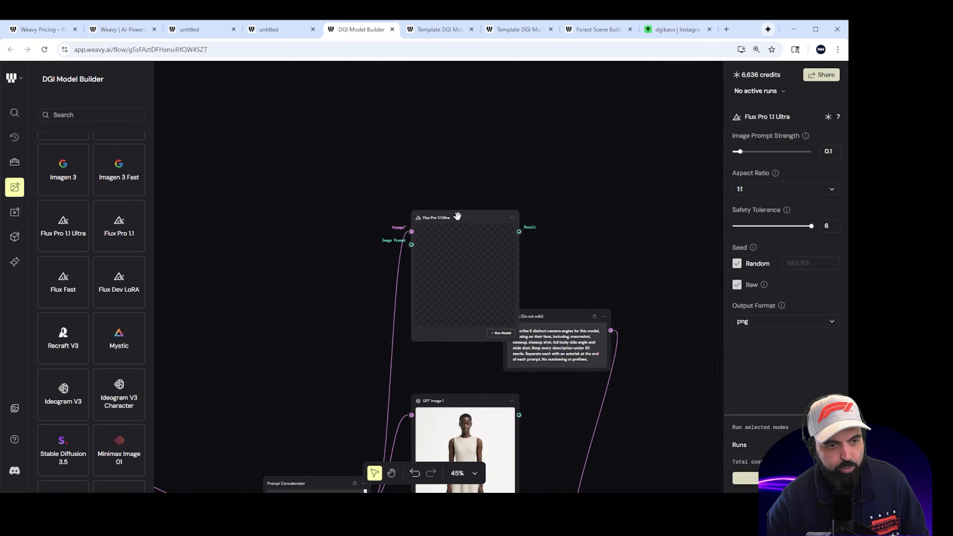
pyautogui.click(502, 334)
pyautogui.moveTo(476, 217); pyautogui.dragTo(462, 149)
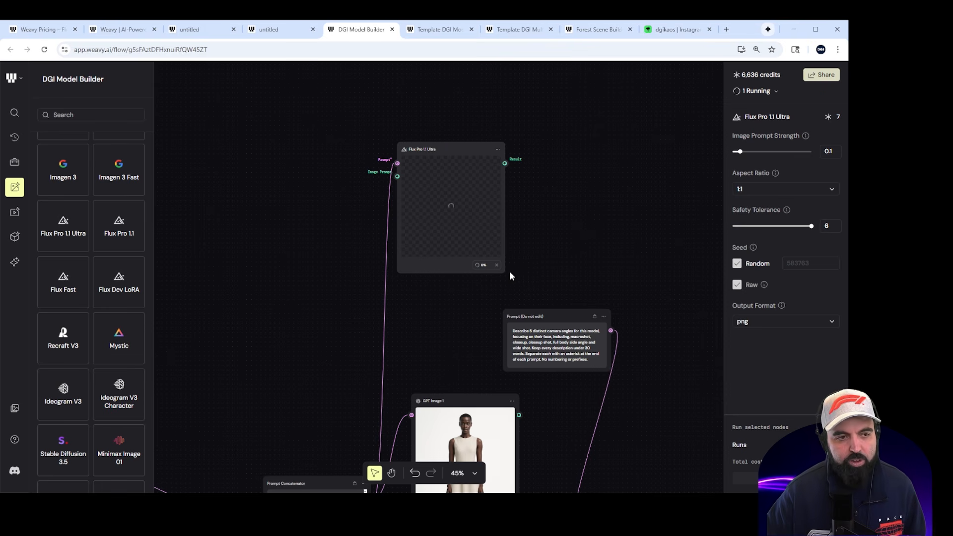
# Step: Delete the unused Dalle 3 and Mystic nodes beneath the Gemini 2.5 Flash node
pyautogui.scroll(-8, 504, 293)
pyautogui.scroll(-7, 479, 363)
pyautogui.scroll(4, 482, 366)
pyautogui.moveTo(540, 433); pyautogui.dragTo(462, 338)
pyautogui.press('Delete')
pyautogui.scroll(3, 496, 313)
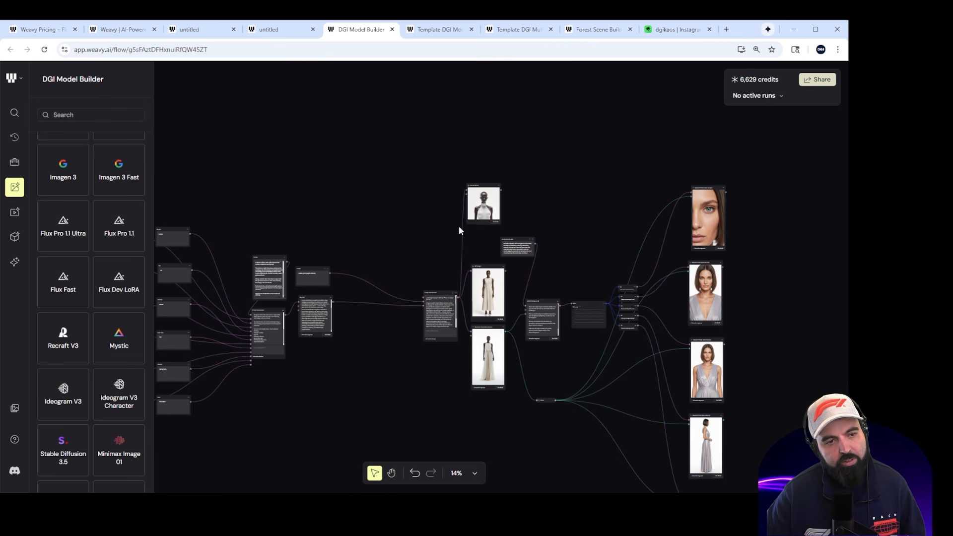
# Step: Set the Flux Pro 1.1 Ultra node's aspect ratio to 9:16, rerun the model and inspect the new image
pyautogui.scroll(5, 459, 225)
pyautogui.moveTo(506, 149); pyautogui.dragTo(510, 167)
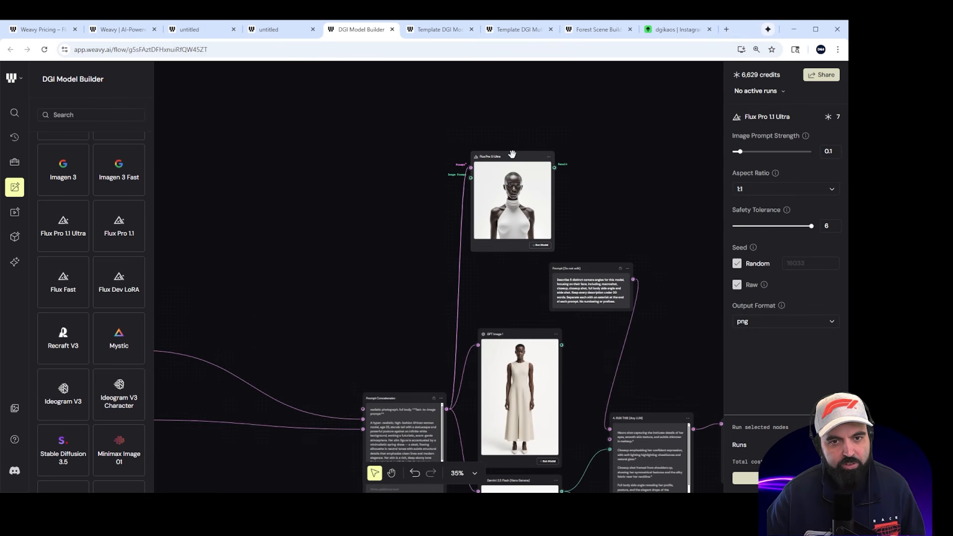
pyautogui.scroll(5, 572, 196)
pyautogui.scroll(2, 465, 231)
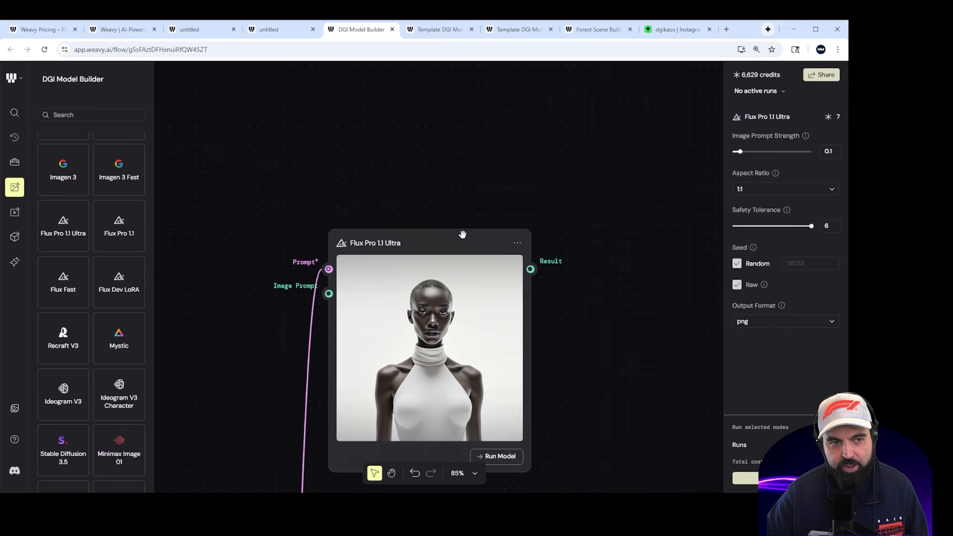
pyautogui.scroll(-1, 402, 317)
pyautogui.scroll(2, 418, 280)
pyautogui.click(752, 189)
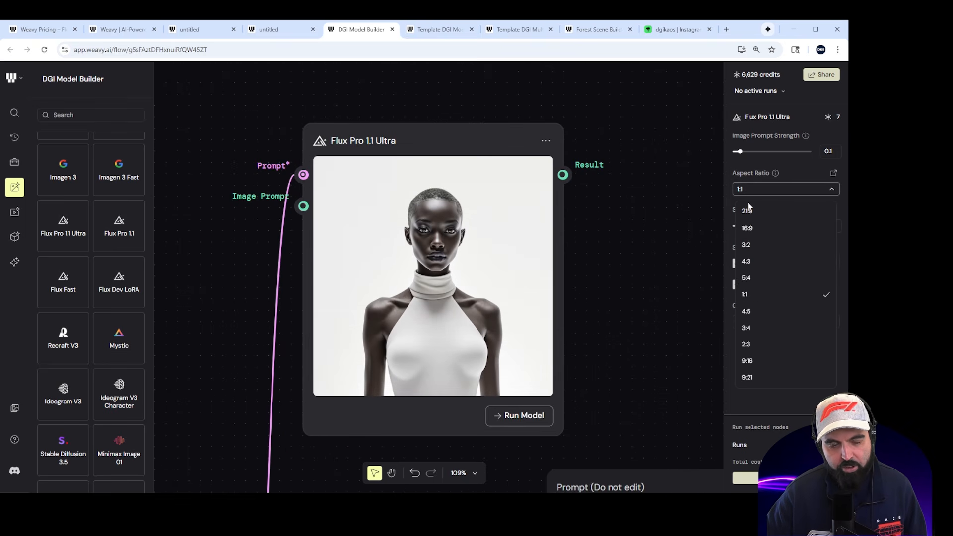
pyautogui.click(752, 365)
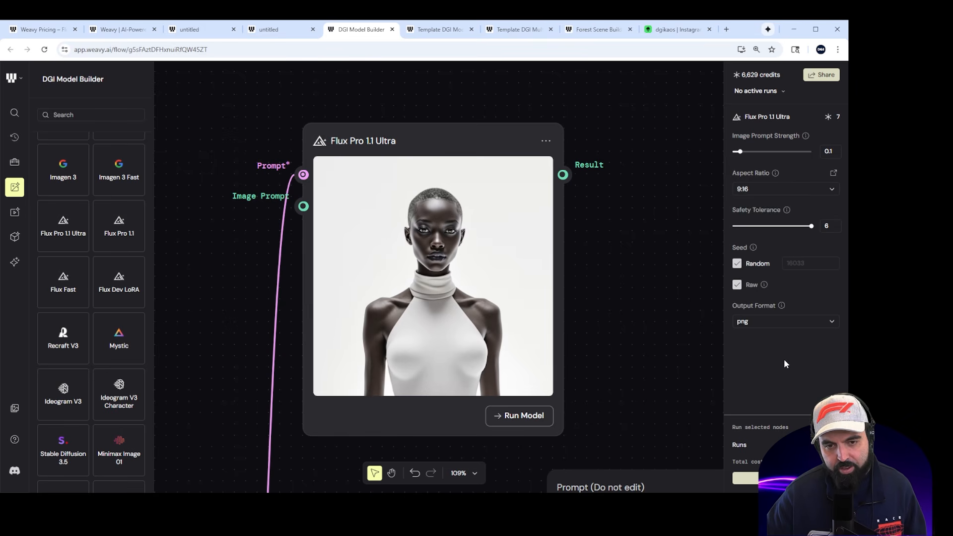
pyautogui.scroll(-5, 493, 283)
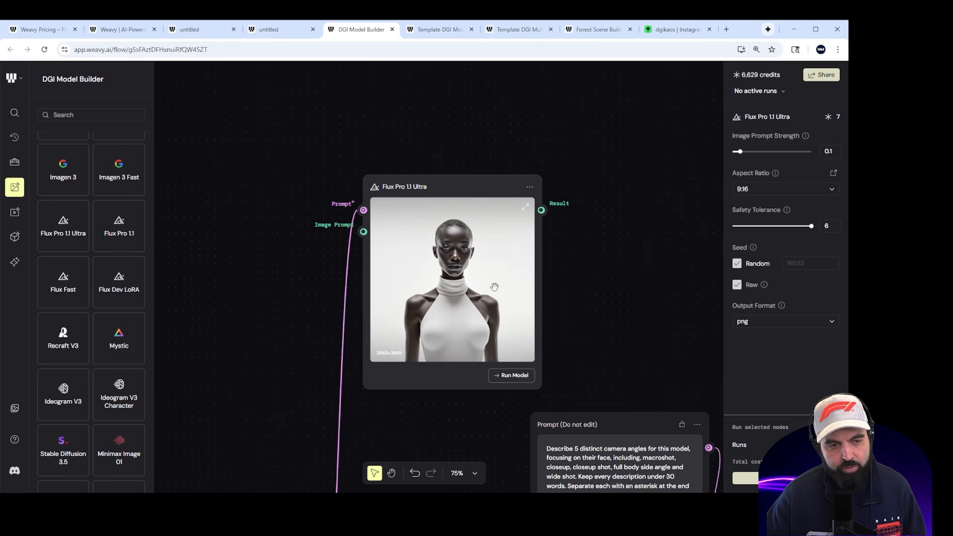
pyautogui.click(520, 379)
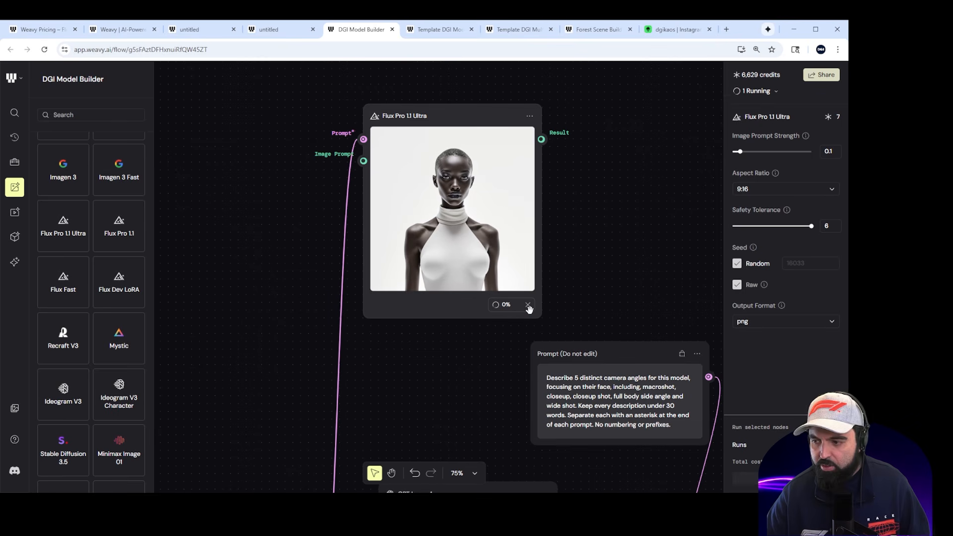
pyautogui.click(528, 305)
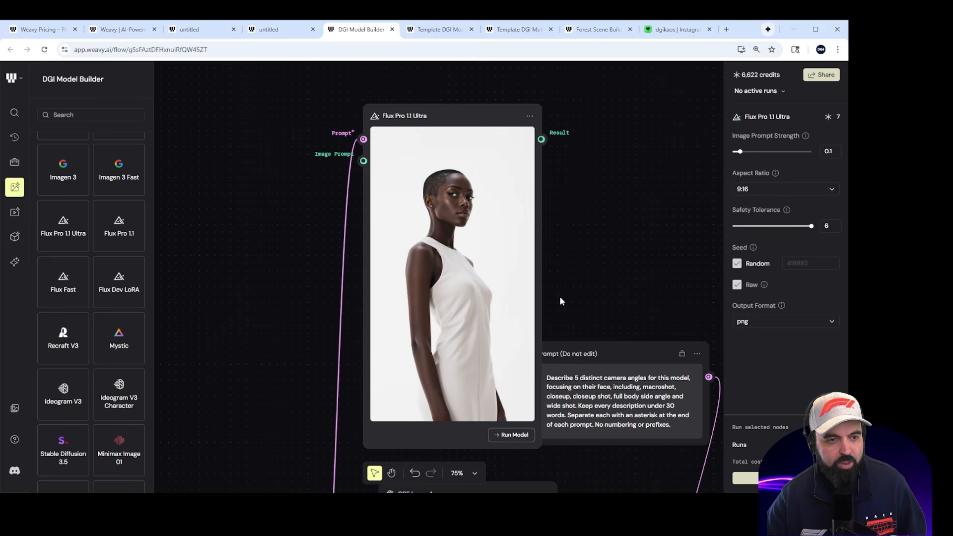
pyautogui.scroll(3, 462, 278)
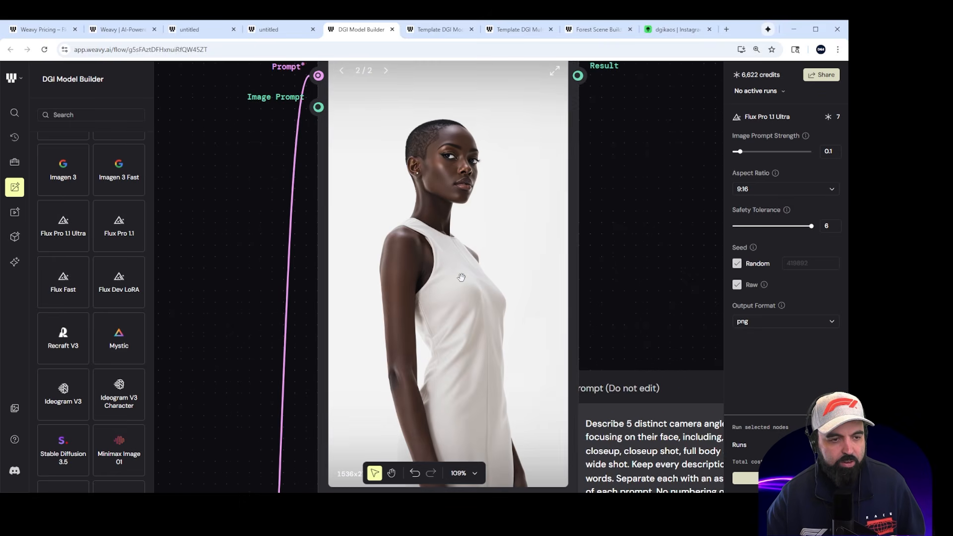
# Step: Examine the Flux Pro 1.1 Ultra image, its neighbouring nodes and the "realistic photograph. full body." prompt that feeds the image models
pyautogui.scroll(-5, 540, 296)
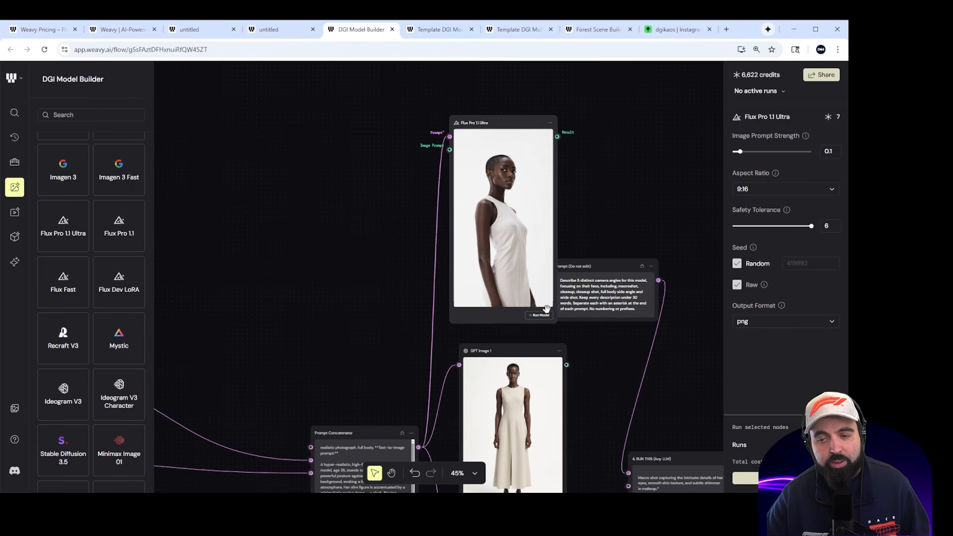
pyautogui.scroll(-2, 546, 309)
pyautogui.scroll(-2, 572, 334)
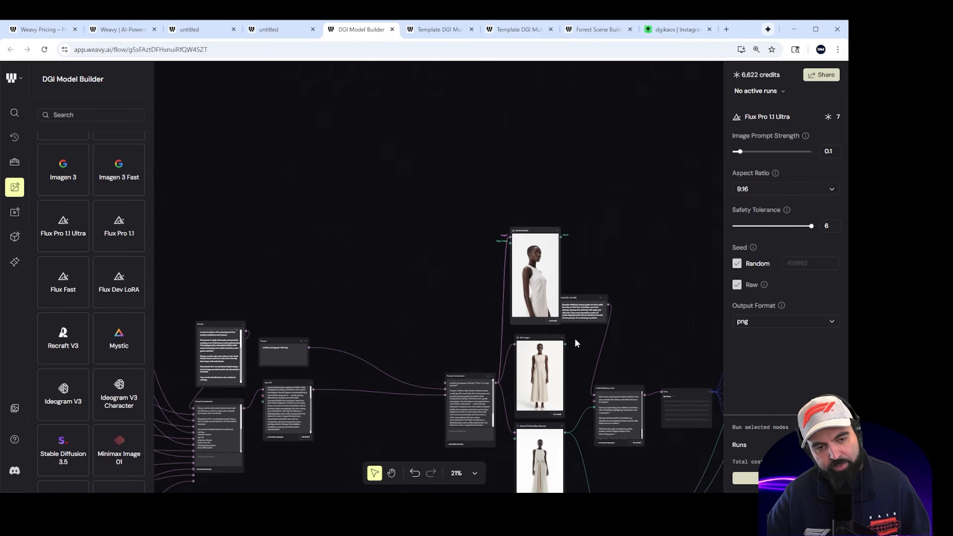
pyautogui.scroll(-2, 621, 247)
pyautogui.hscroll(-2, 664, 238)
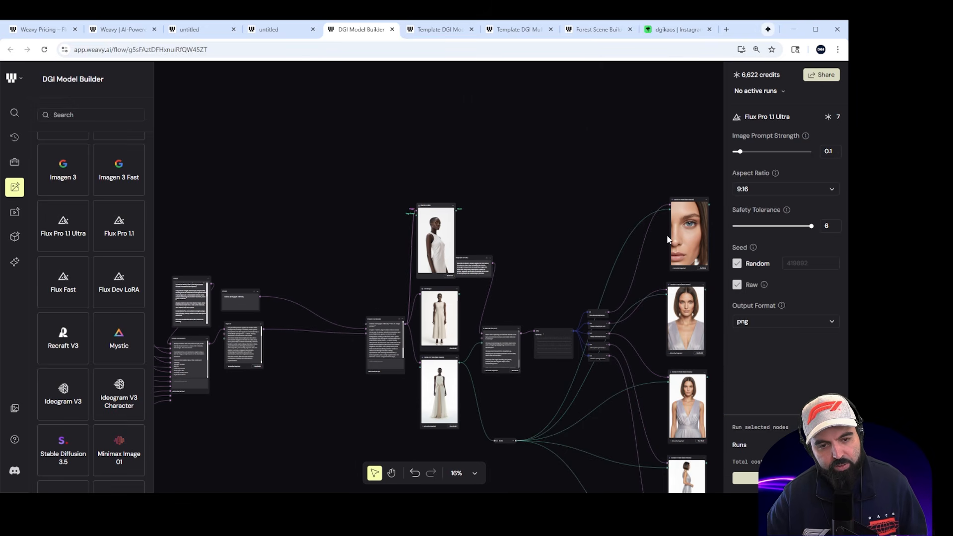
pyautogui.scroll(-3, 673, 248)
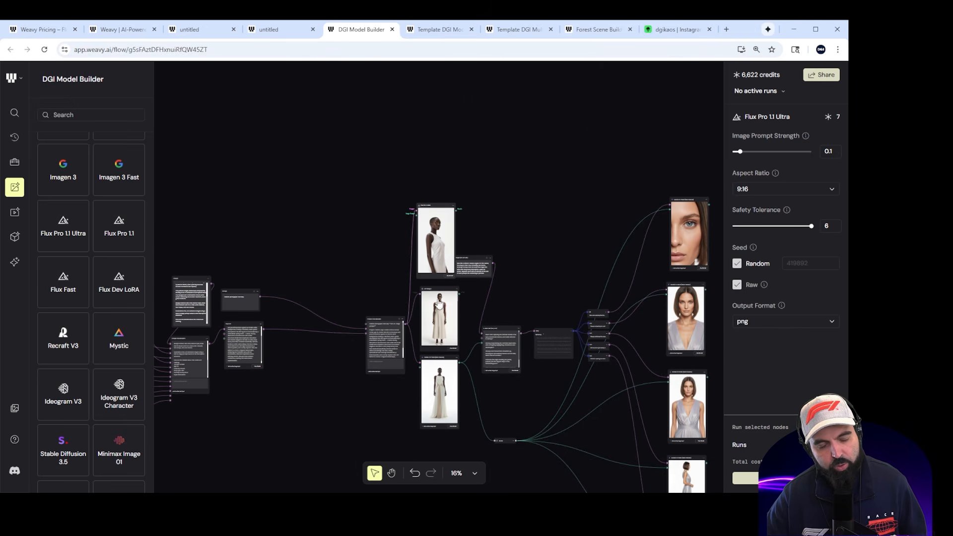
pyautogui.scroll(6, 447, 337)
pyautogui.scroll(1, 462, 353)
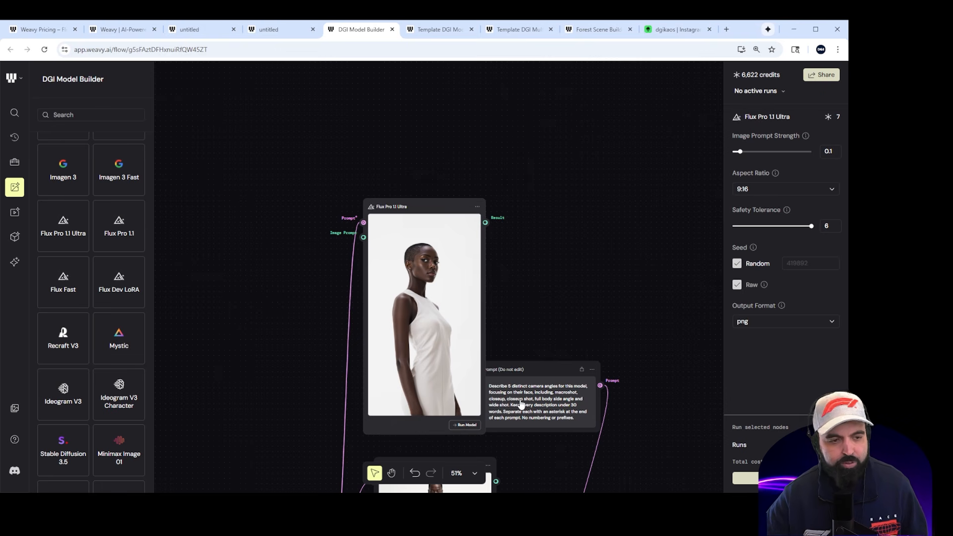
pyautogui.scroll(-2, 521, 404)
pyautogui.scroll(5, 445, 314)
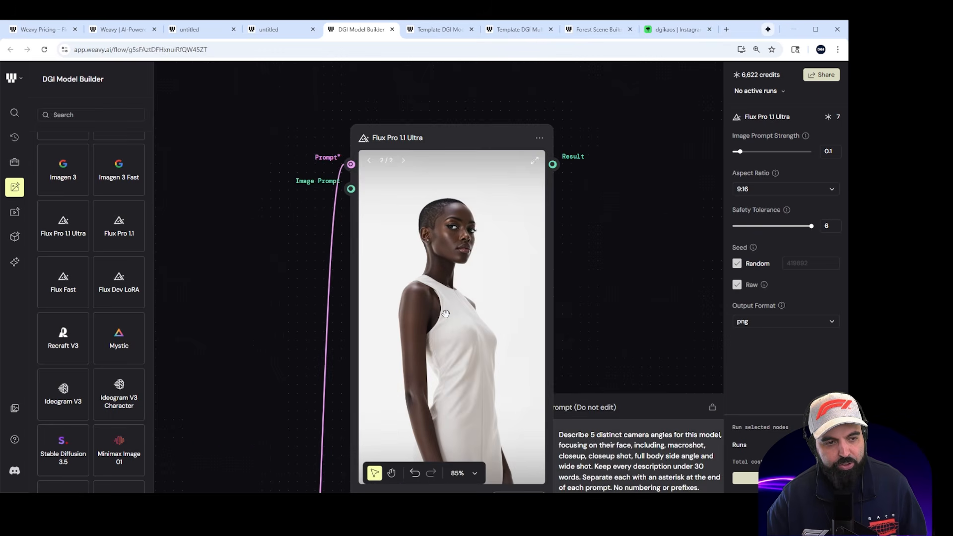
pyautogui.scroll(-5, 446, 313)
pyautogui.scroll(4, 462, 354)
pyautogui.scroll(-2, 465, 342)
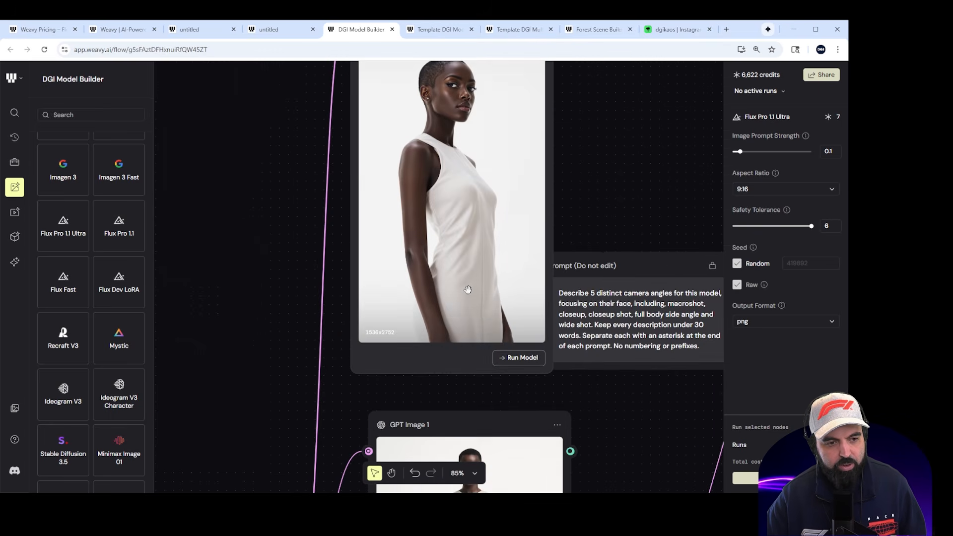
pyautogui.scroll(-2, 480, 364)
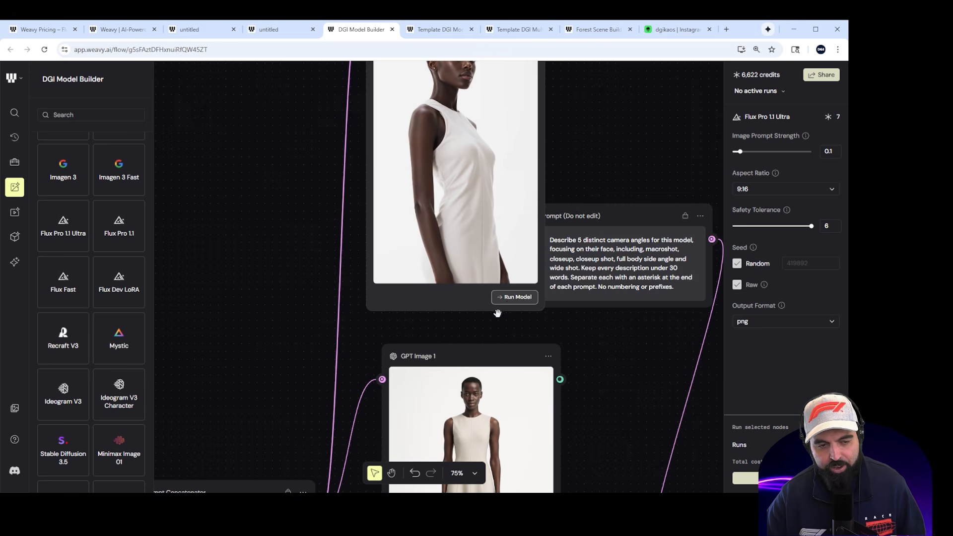
pyautogui.scroll(-4, 497, 312)
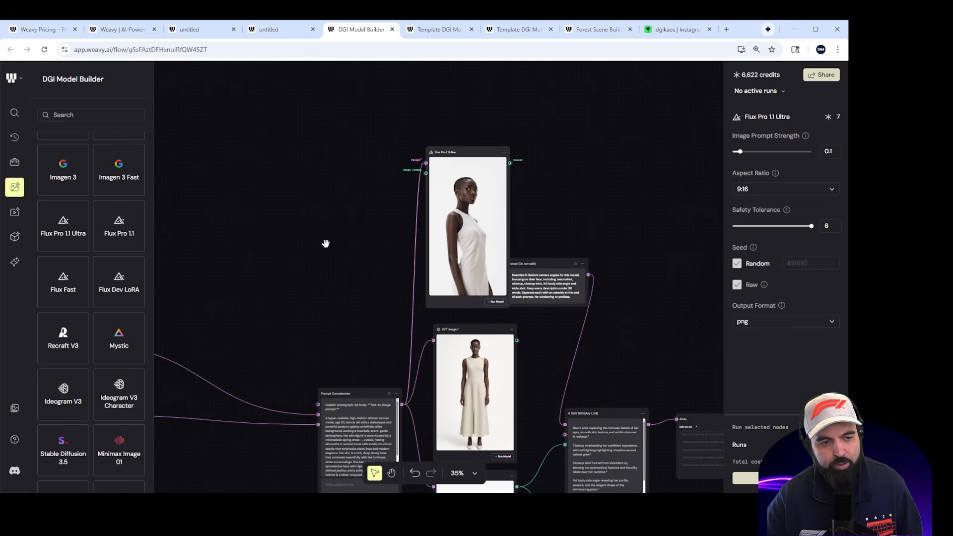
pyautogui.scroll(-5, 485, 251)
pyautogui.scroll(3, 439, 379)
pyautogui.scroll(5, 439, 378)
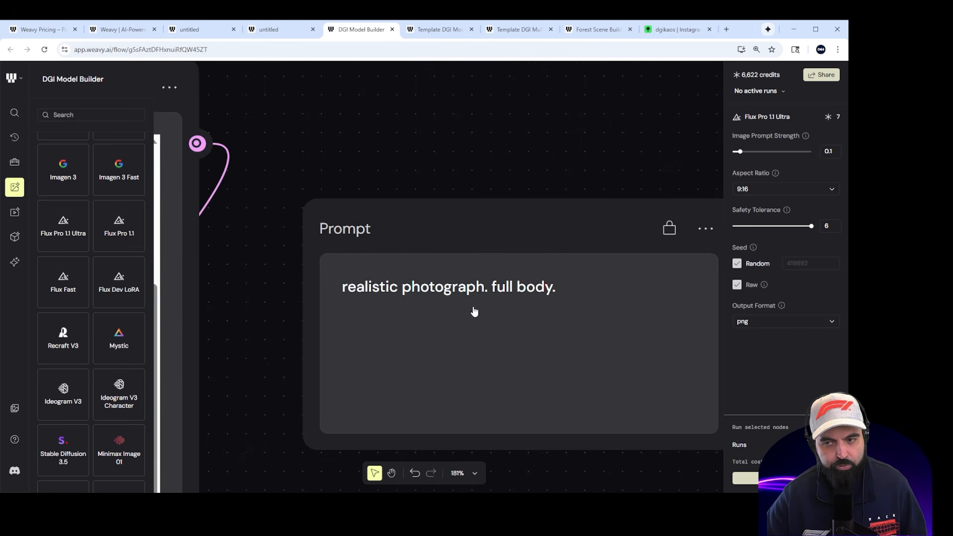
pyautogui.scroll(3, 516, 311)
pyautogui.scroll(-8, 523, 302)
pyautogui.moveTo(565, 212); pyautogui.dragTo(351, 172)
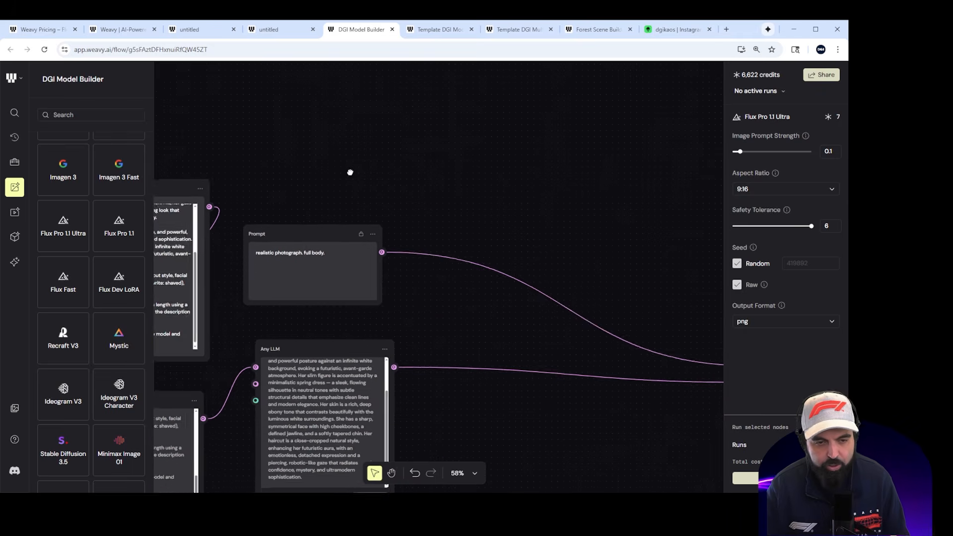
# Step: Move the Flux Pro 1.1 Ultra node upward on the canvas, clear of the "Prompt (Do not edit)" node
pyautogui.scroll(-3, 433, 240)
pyautogui.moveTo(587, 227); pyautogui.dragTo(286, 253)
pyautogui.scroll(3, 528, 192)
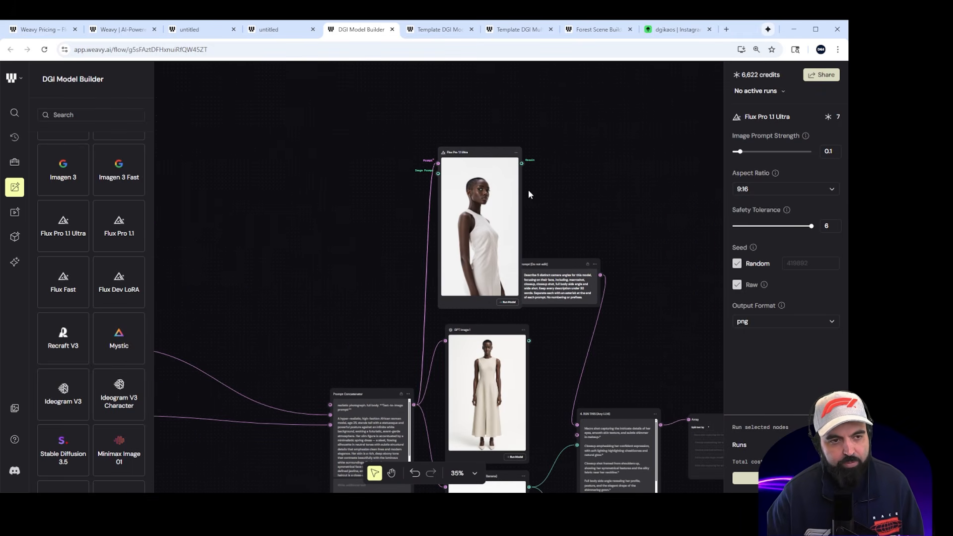
pyautogui.moveTo(495, 152); pyautogui.dragTo(488, 99)
# Step: Disconnect Gemini 2.5 Flash (Nano Banana) from "4. RUN THIS (Any LLM)" and the Router, and feed both from GPT Image 1's output instead
pyautogui.scroll(-6, 585, 230)
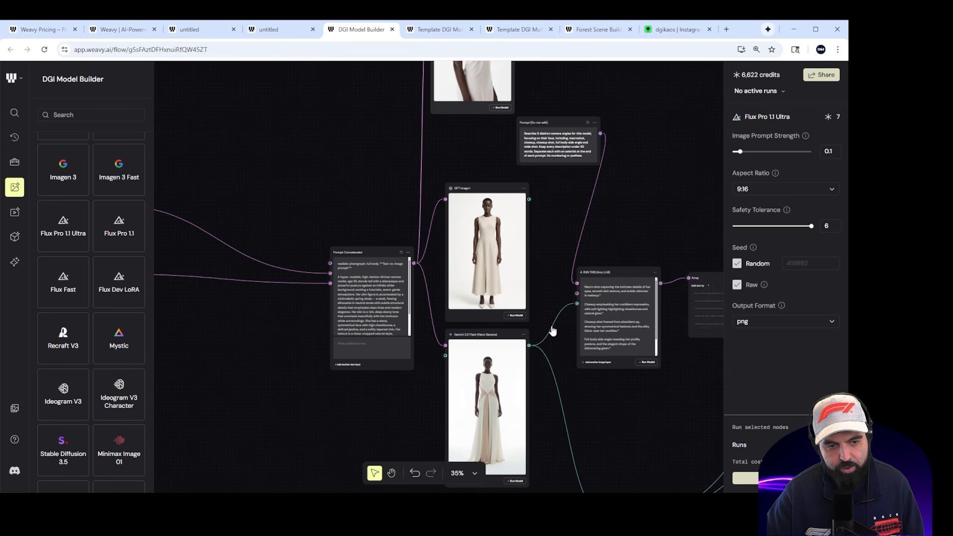
pyautogui.scroll(-6, 546, 327)
pyautogui.scroll(3, 550, 228)
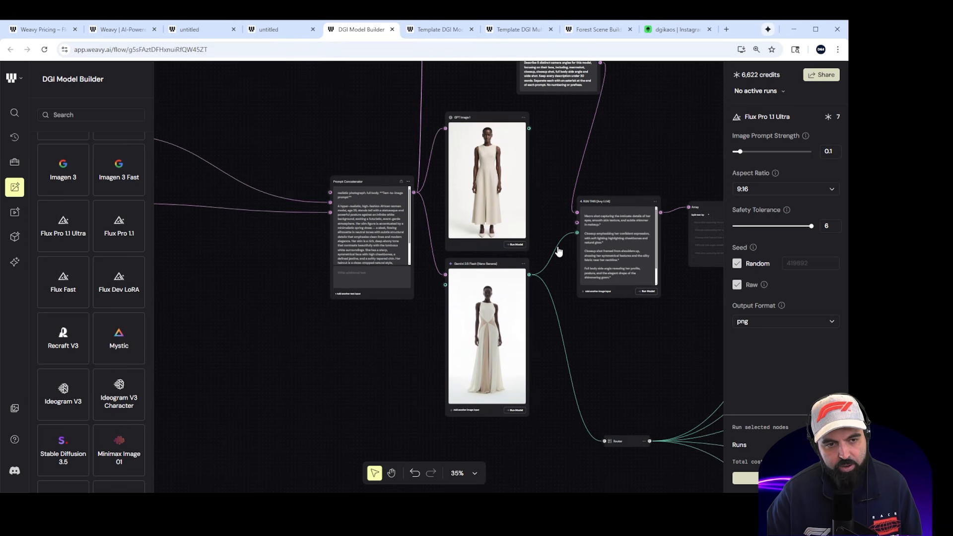
pyautogui.scroll(8, 561, 335)
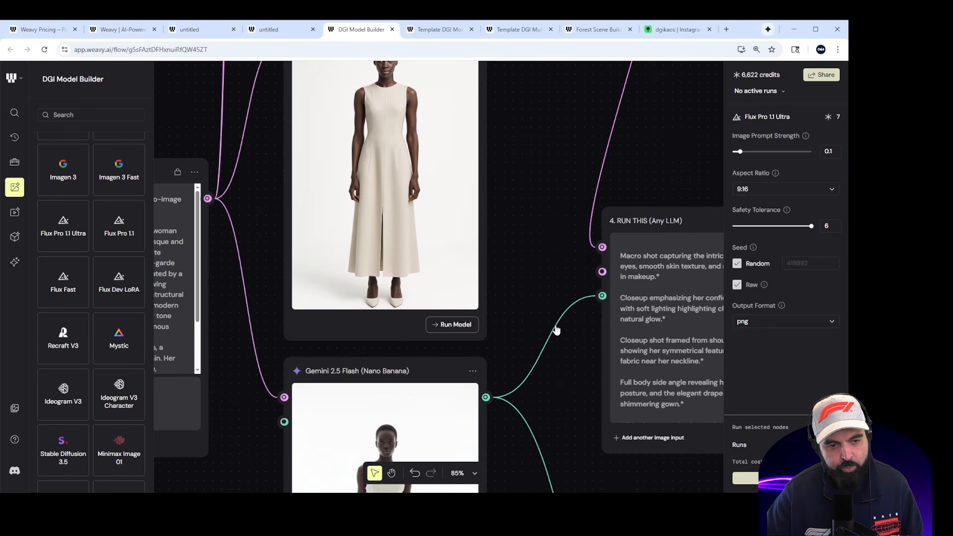
pyautogui.click(556, 330)
pyautogui.scroll(-3, 557, 342)
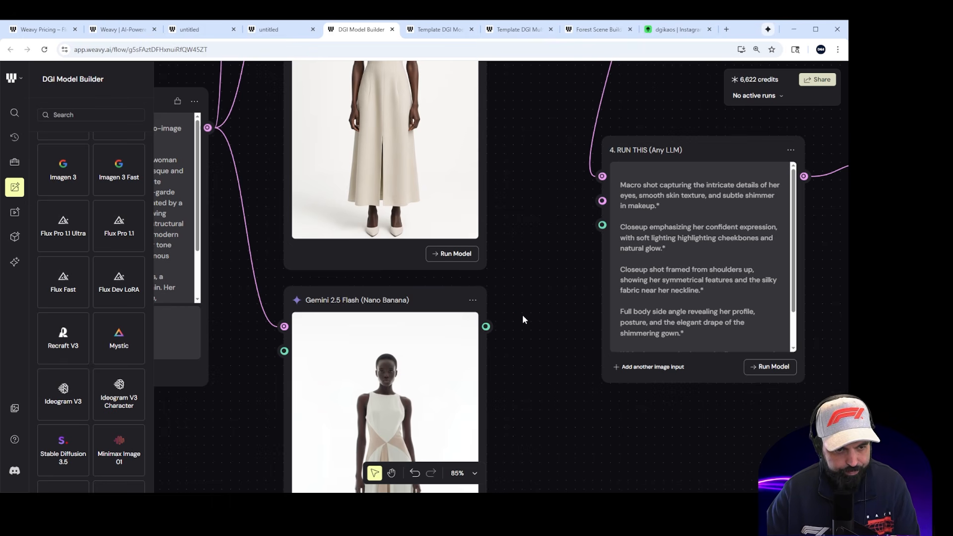
pyautogui.scroll(3, 544, 321)
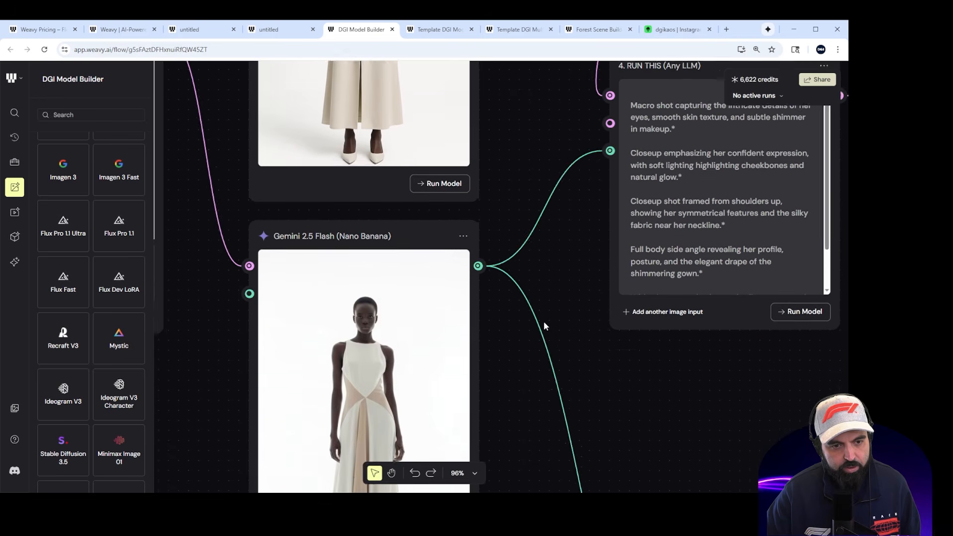
pyautogui.scroll(-8, 544, 321)
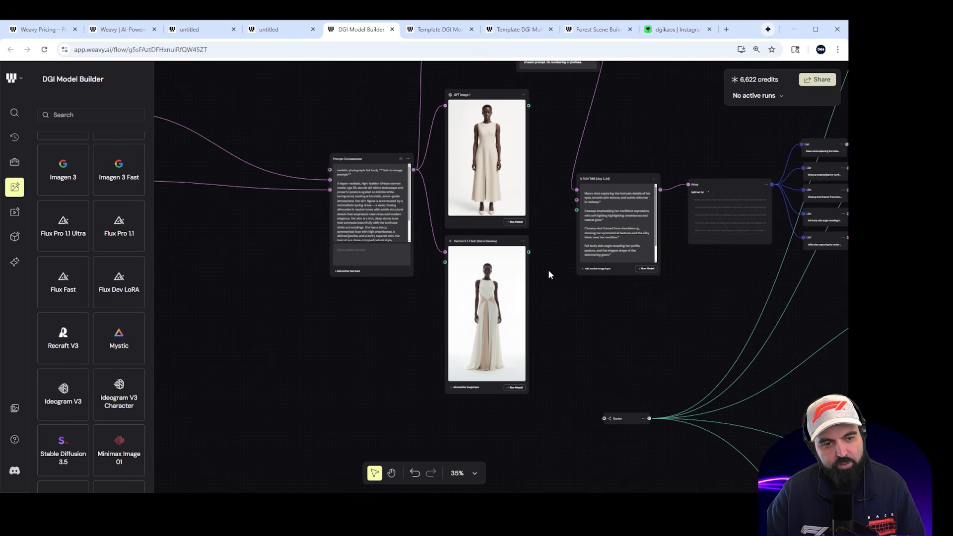
pyautogui.moveTo(528, 106); pyautogui.dragTo(575, 209)
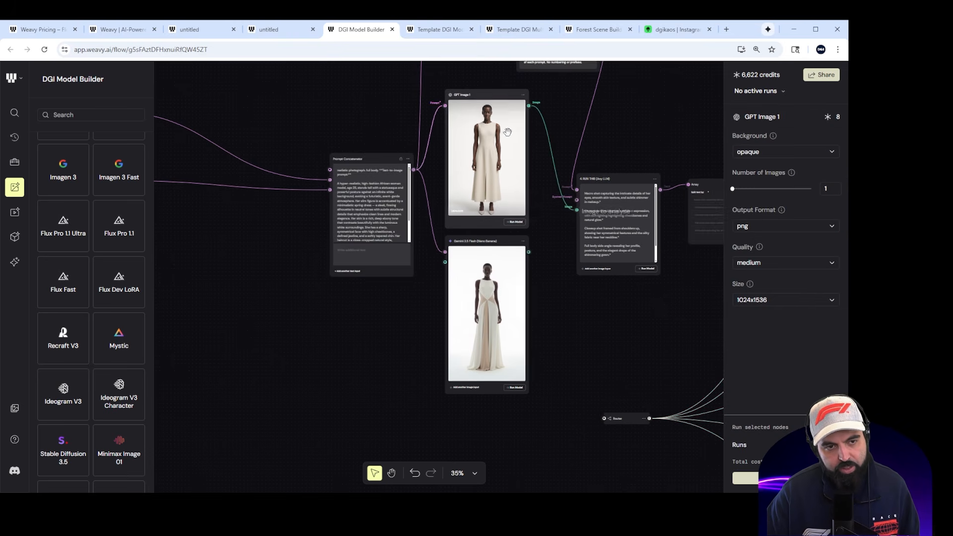
pyautogui.moveTo(569, 330); pyautogui.dragTo(604, 418)
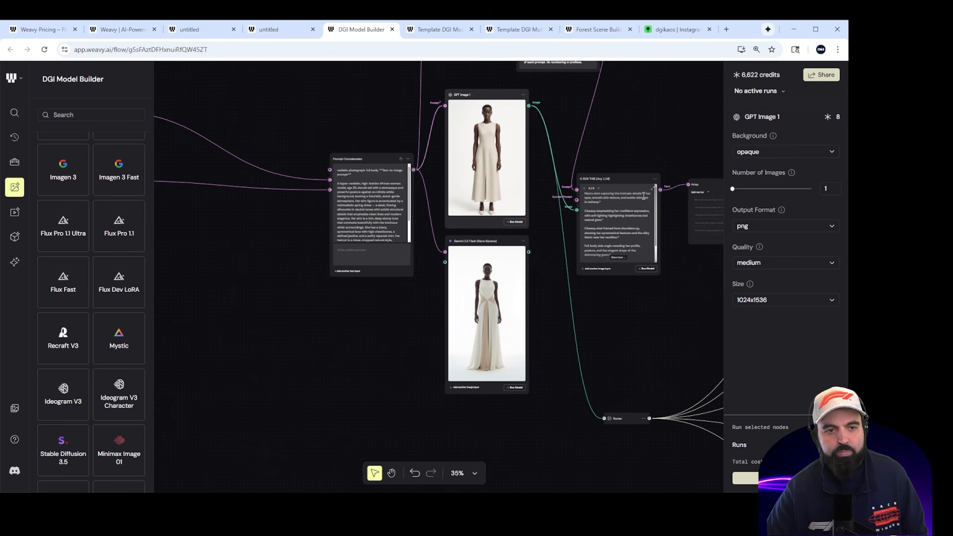
# Step: Unlock the "Prompt (Do not edit)" node that asks for five distinct camera angles
pyautogui.scroll(5, 631, 178)
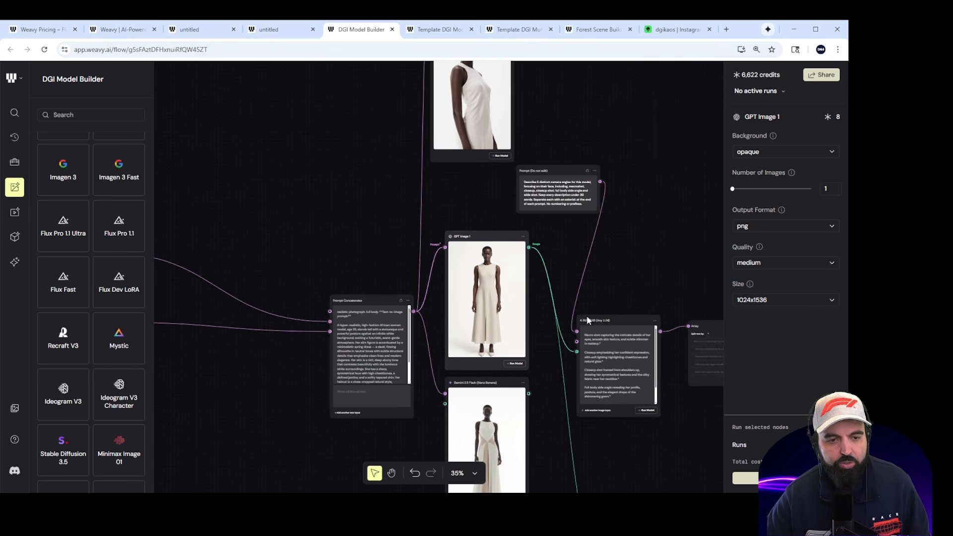
pyautogui.scroll(10, 584, 324)
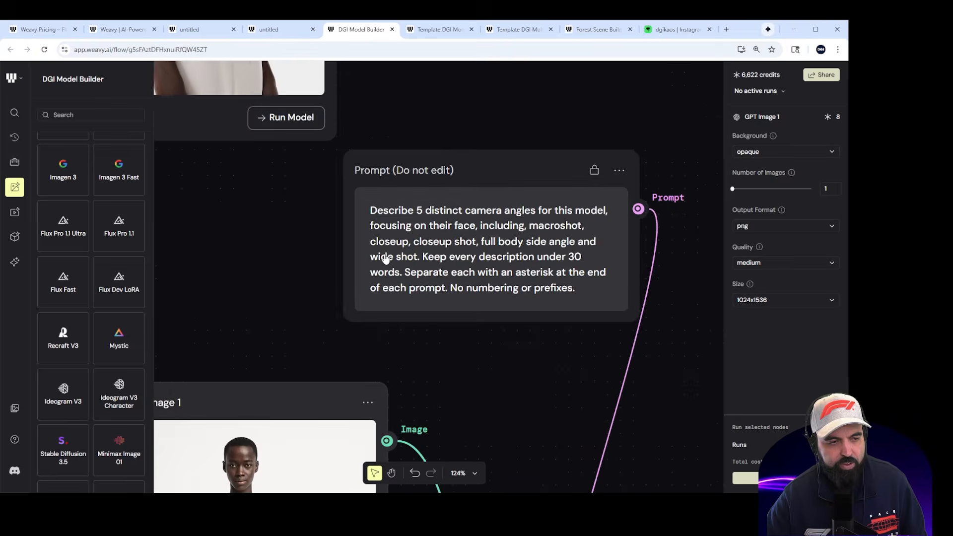
pyautogui.scroll(-6, 385, 259)
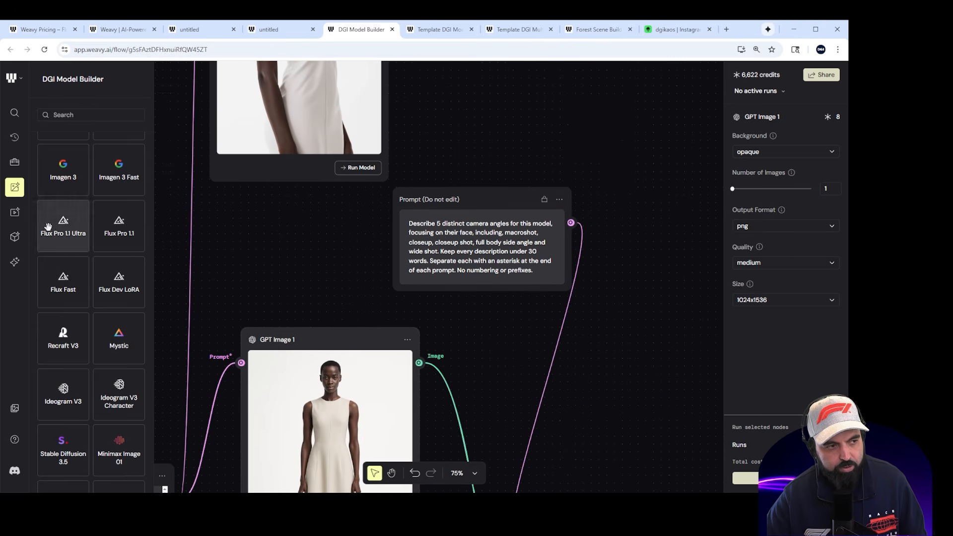
pyautogui.click(540, 214)
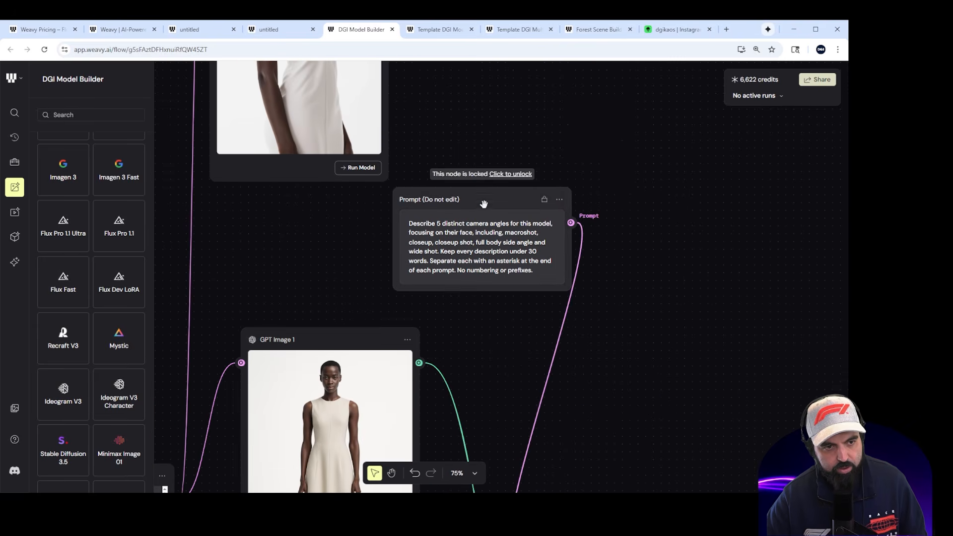
pyautogui.scroll(5, 447, 239)
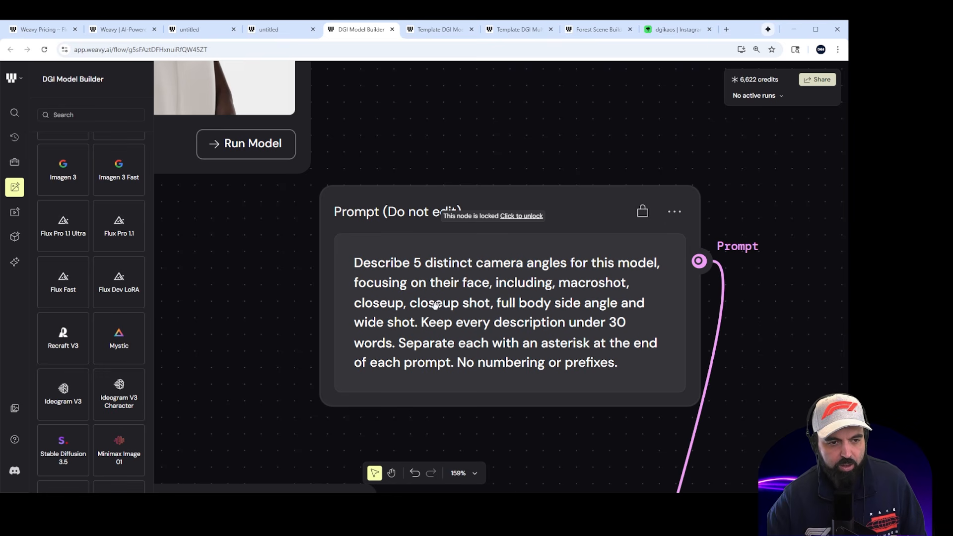
pyautogui.click(674, 212)
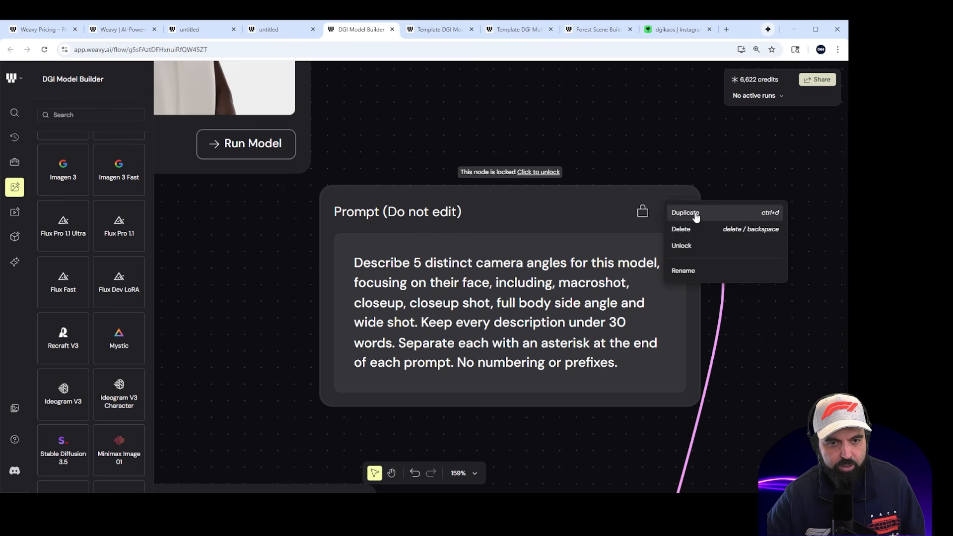
pyautogui.click(688, 246)
# Step: Change "closeup shot" to "medium shot" in the camera-angle prompt and lock the node again
pyautogui.moveTo(459, 303); pyautogui.dragTo(415, 302)
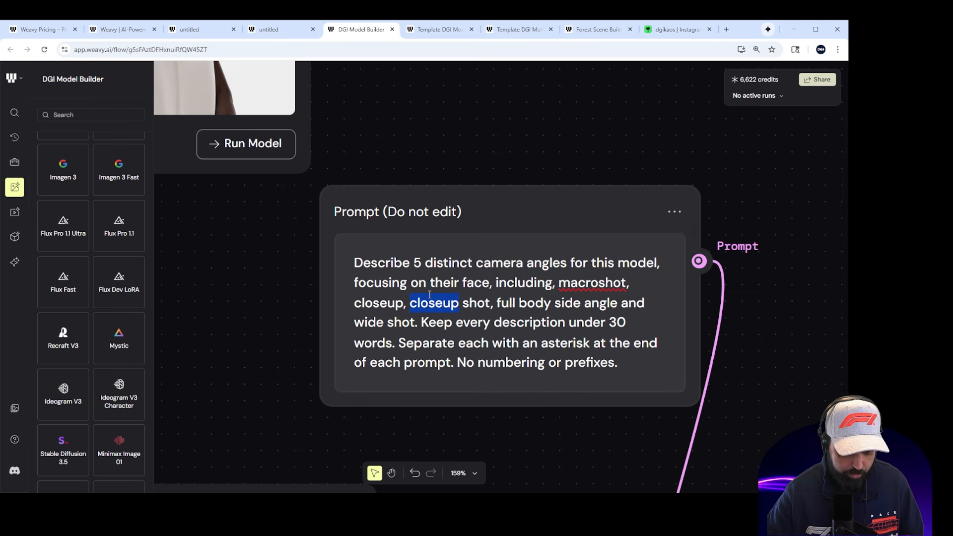
pyautogui.write('medium')
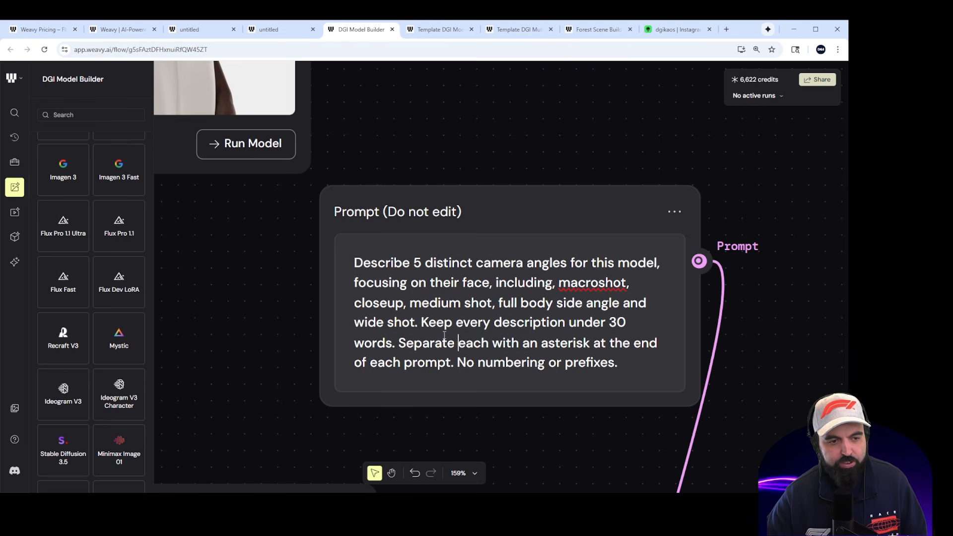
pyautogui.click(675, 213)
pyautogui.click(687, 251)
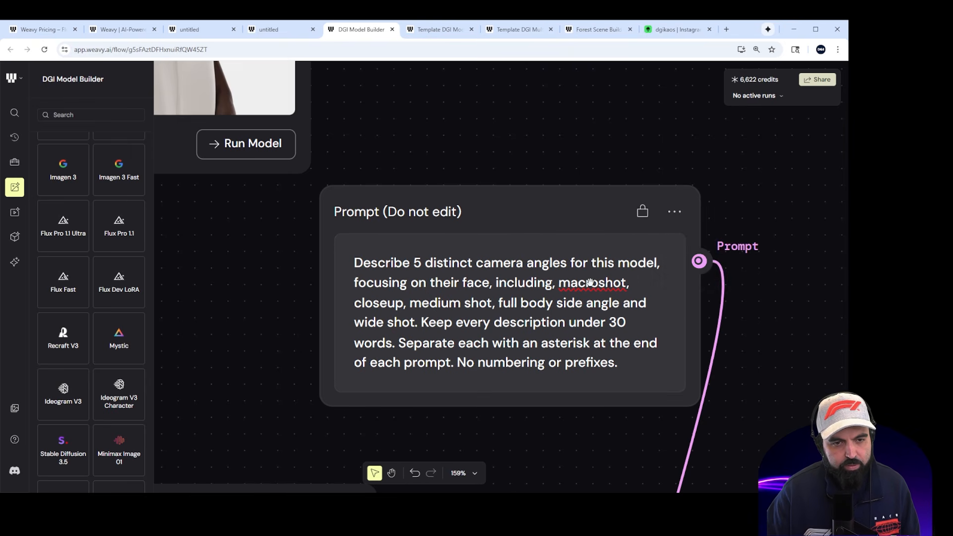
# Step: Select openai/gpt-5-chat as the model for the "4. RUN THIS (Any LLM)" node
pyautogui.scroll(-5, 591, 281)
pyautogui.scroll(5, 577, 319)
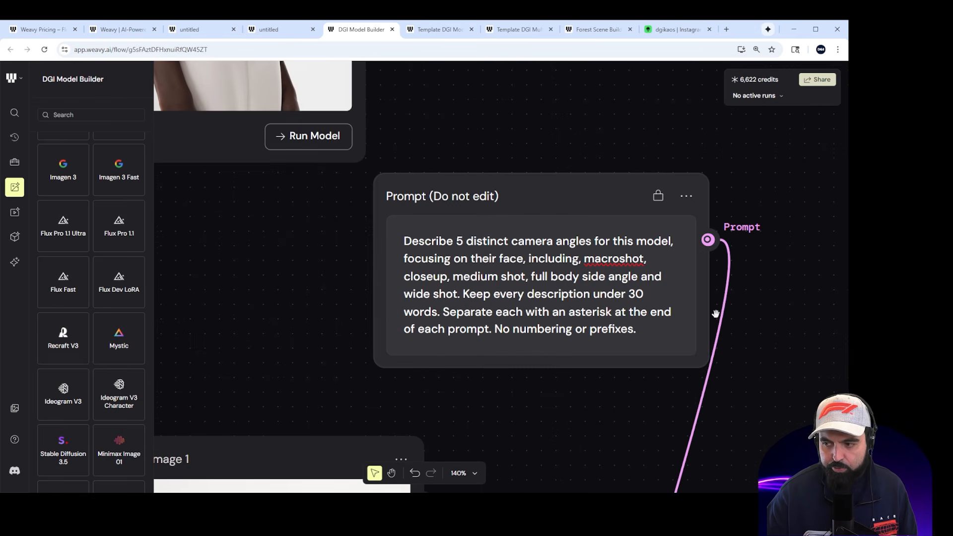
pyautogui.scroll(3, 597, 260)
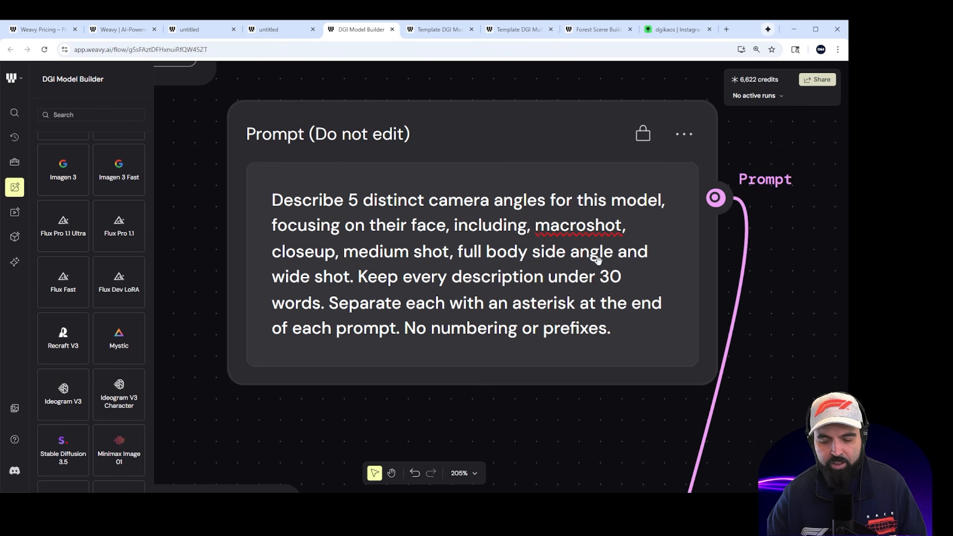
pyautogui.scroll(-5, 597, 259)
pyautogui.scroll(-5, 635, 340)
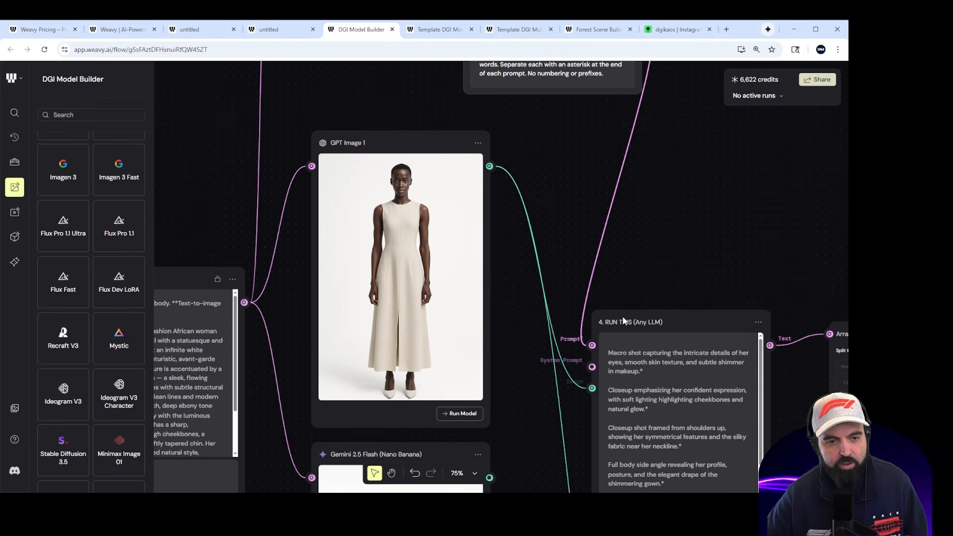
pyautogui.scroll(2, 663, 300)
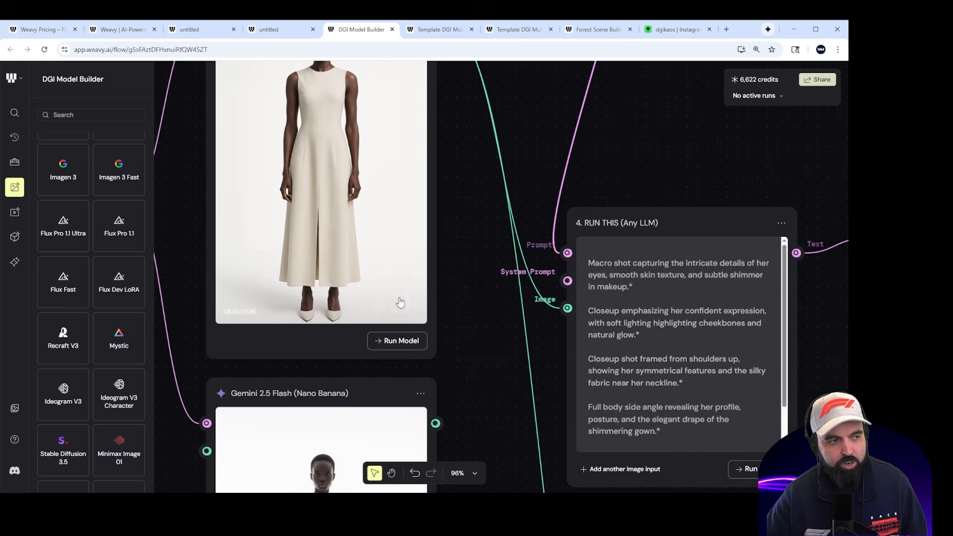
pyautogui.click(645, 232)
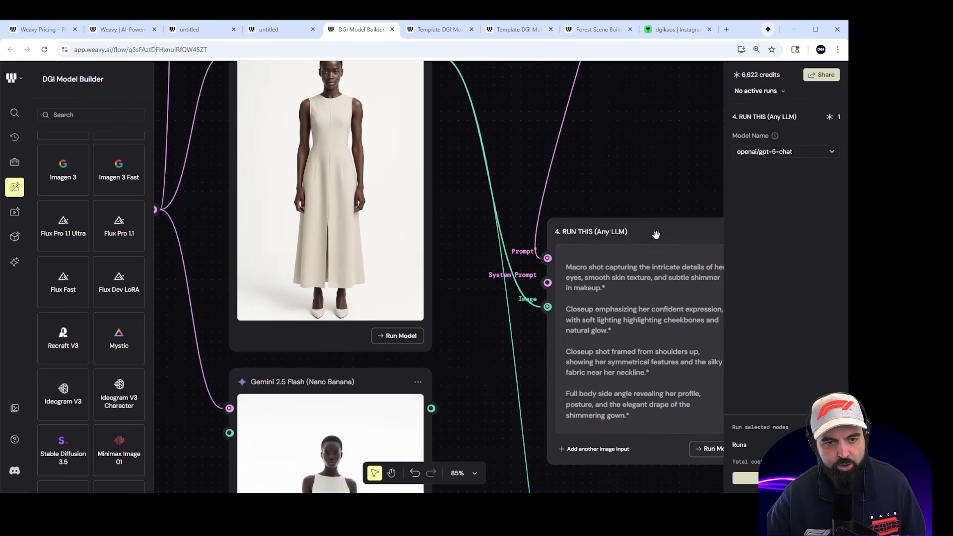
pyautogui.click(761, 153)
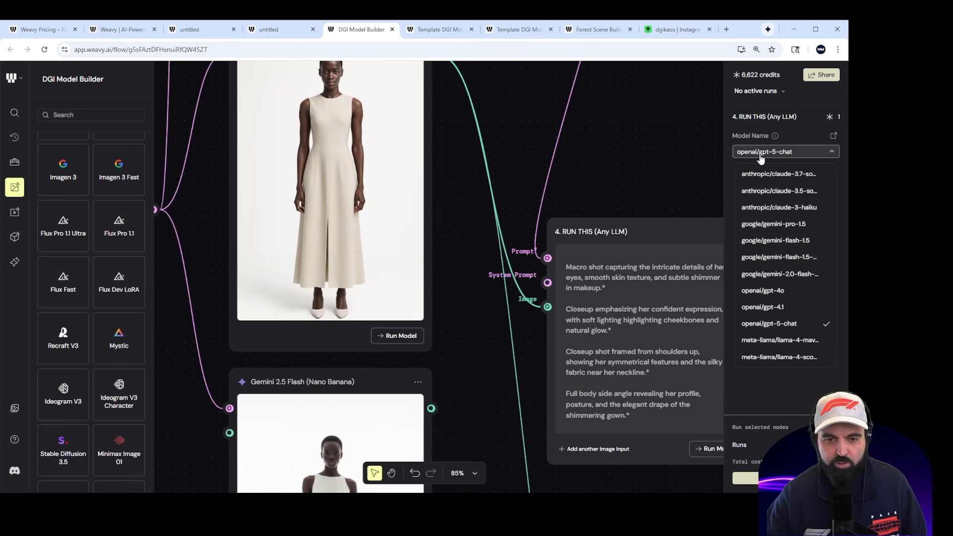
pyautogui.click(797, 325)
# Step: Examine the camera-angle prompt and the Prompt, System Prompt and Image inputs of the "4. RUN THIS (Any LLM)" node
pyautogui.scroll(-5, 648, 192)
pyautogui.scroll(4, 647, 199)
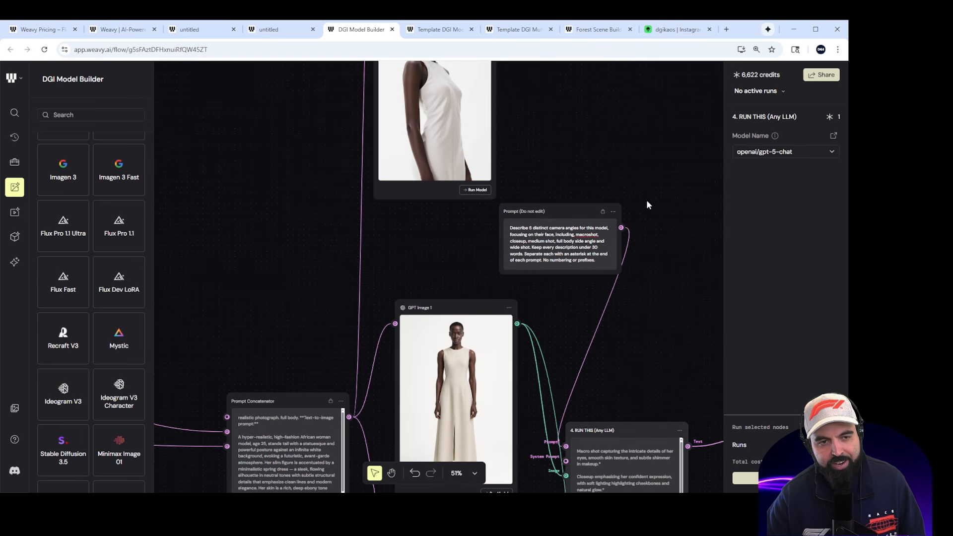
pyautogui.scroll(5, 544, 308)
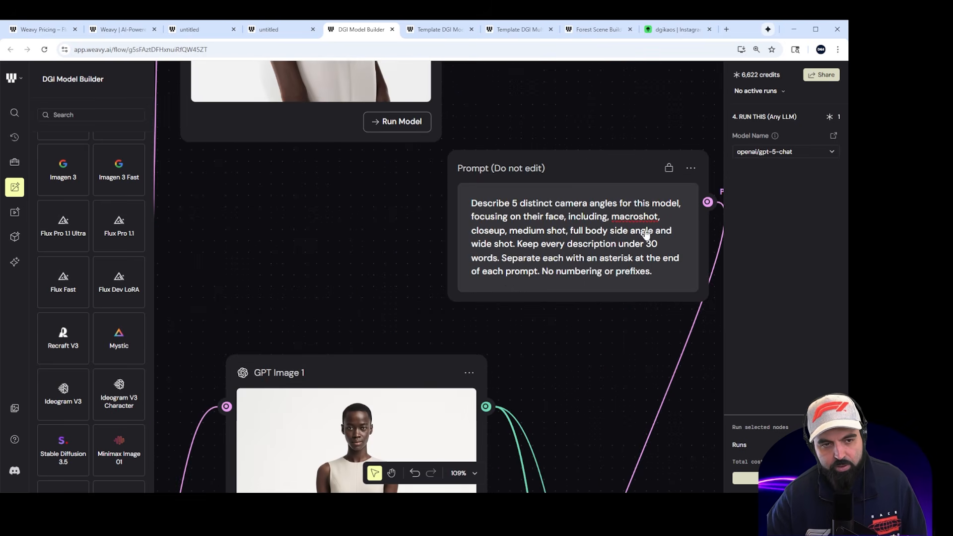
pyautogui.scroll(-6, 710, 144)
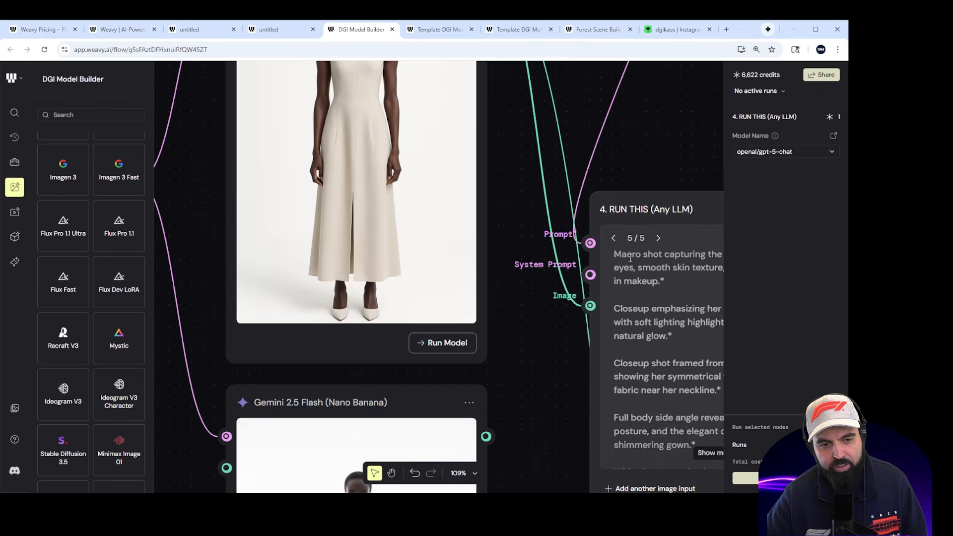
pyautogui.scroll(5, 589, 360)
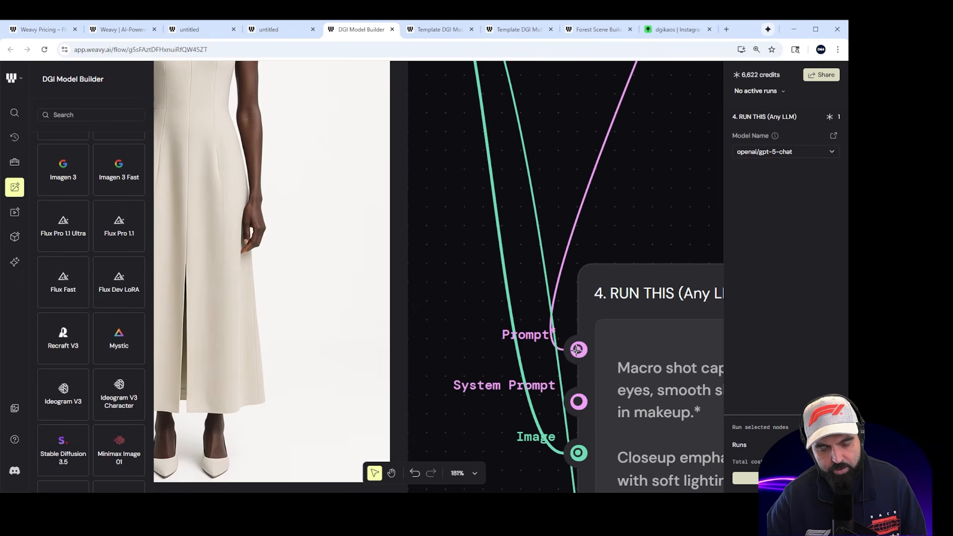
pyautogui.scroll(-3, 415, 291)
pyautogui.hscroll(2, 415, 292)
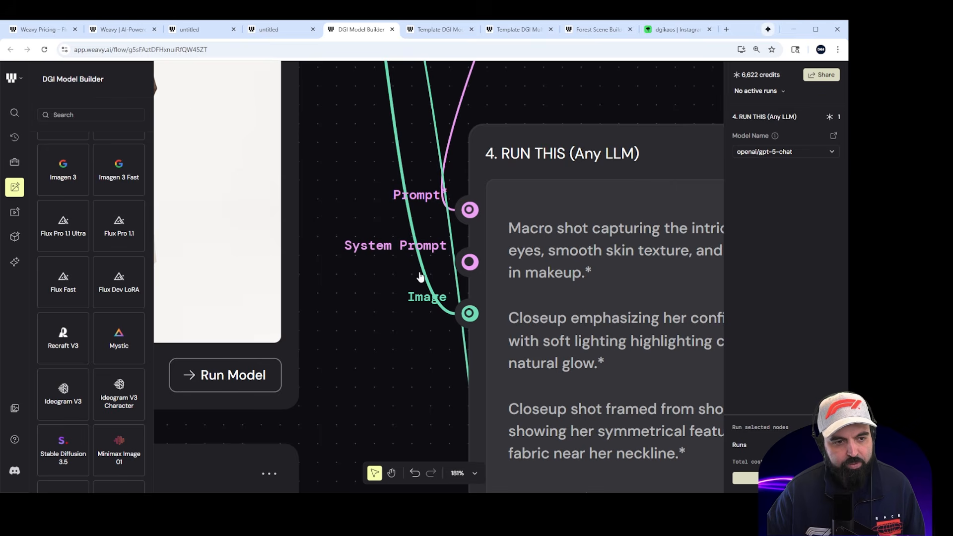
# Step: Move the "4. RUN THIS (Any LLM)" node upward and farther right of the GPT Image 1 node
pyautogui.scroll(-8, 421, 276)
pyautogui.moveTo(472, 225); pyautogui.dragTo(519, 143)
pyautogui.scroll(5, 472, 248)
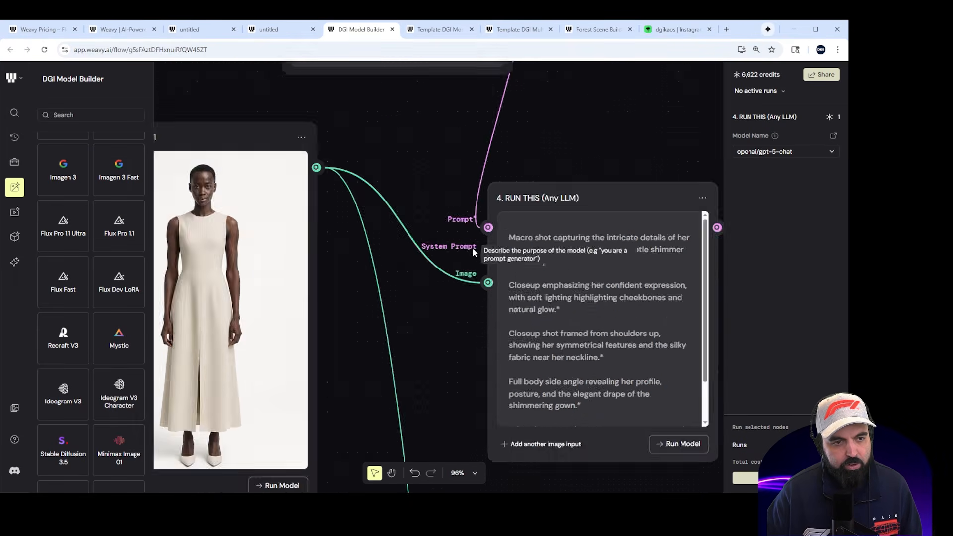
# Step: Compare the camera-angle prompt and the GPT Image 1 image with the existing descriptions in the LLM node
pyautogui.scroll(5, 472, 247)
pyautogui.scroll(5, 473, 198)
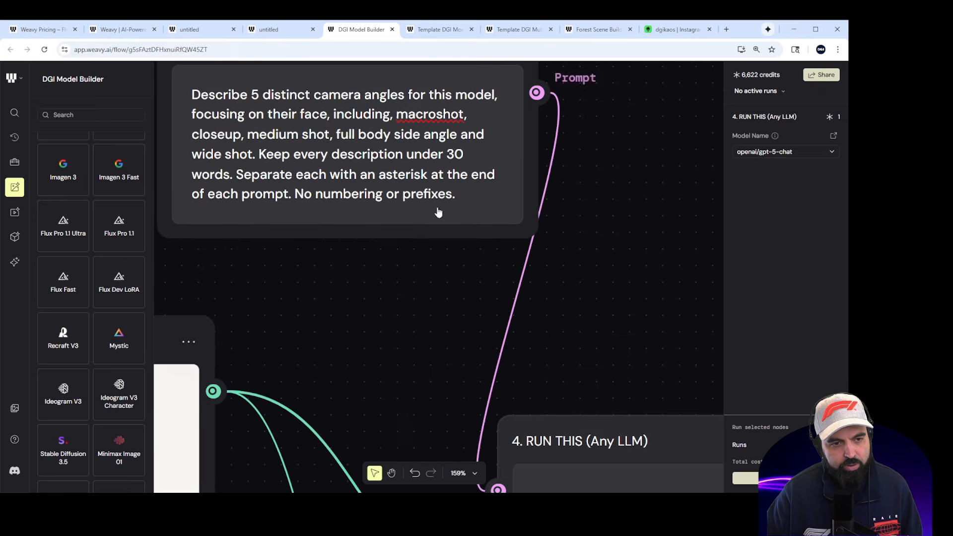
pyautogui.scroll(-4, 440, 212)
pyautogui.scroll(-3, 442, 213)
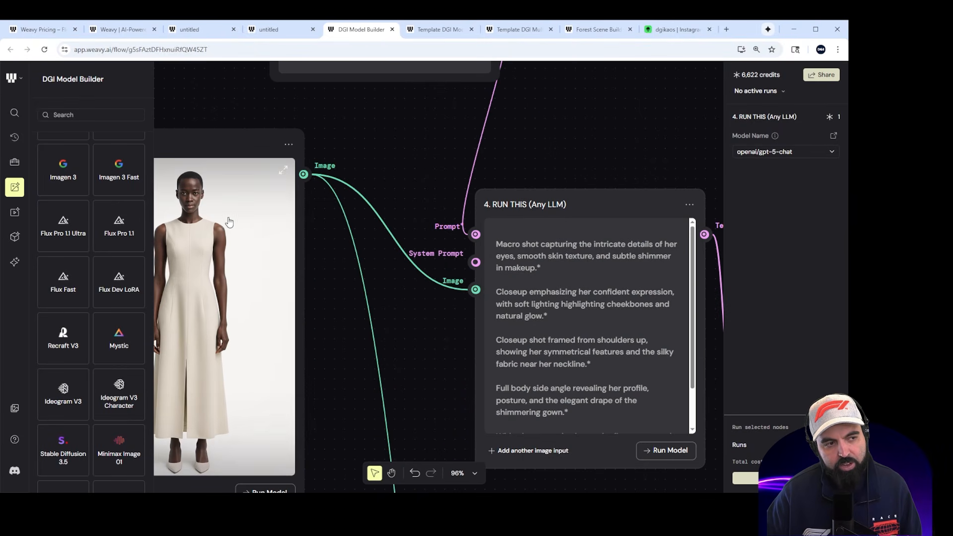
pyautogui.scroll(5, 255, 229)
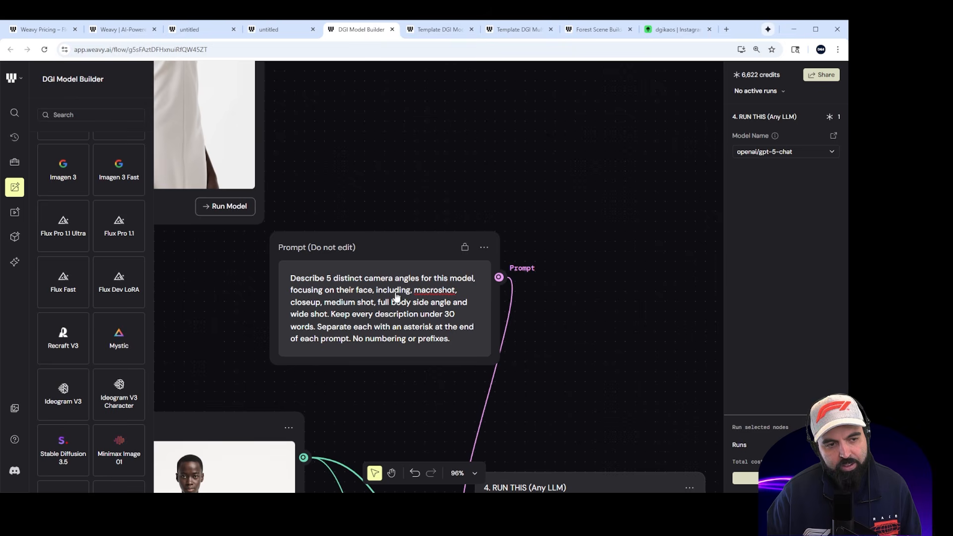
pyautogui.scroll(-5, 497, 304)
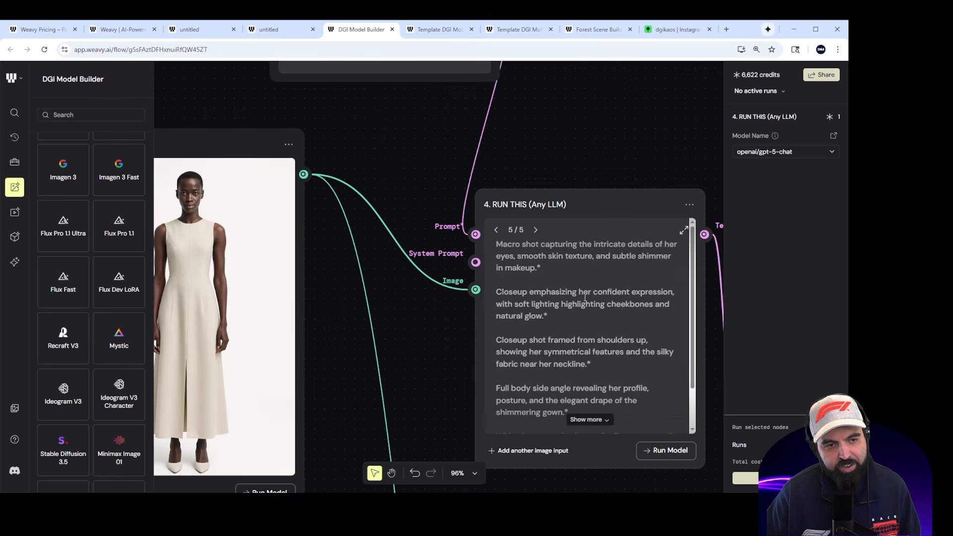
pyautogui.scroll(3, 556, 287)
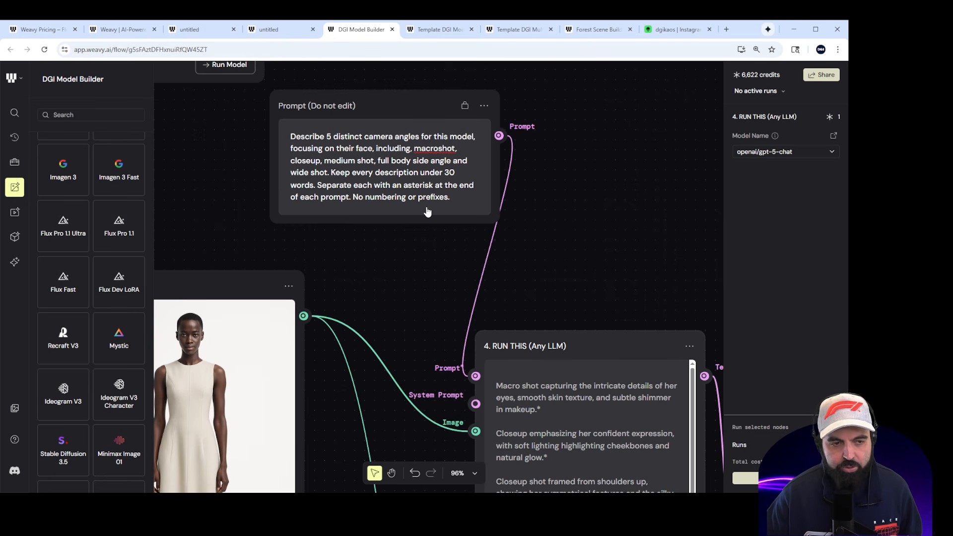
pyautogui.scroll(-3, 428, 209)
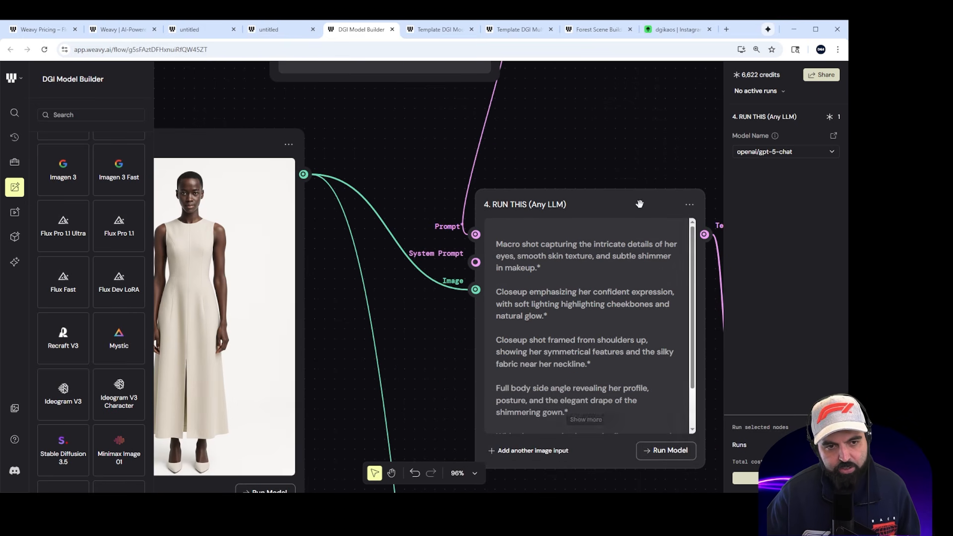
# Step: Move the "4. RUN THIS (Any LLM)" node slightly closer to GPT Image 1 and run it to regenerate the camera-angle descriptions
pyautogui.moveTo(675, 459); pyautogui.dragTo(625, 439)
pyautogui.click(624, 437)
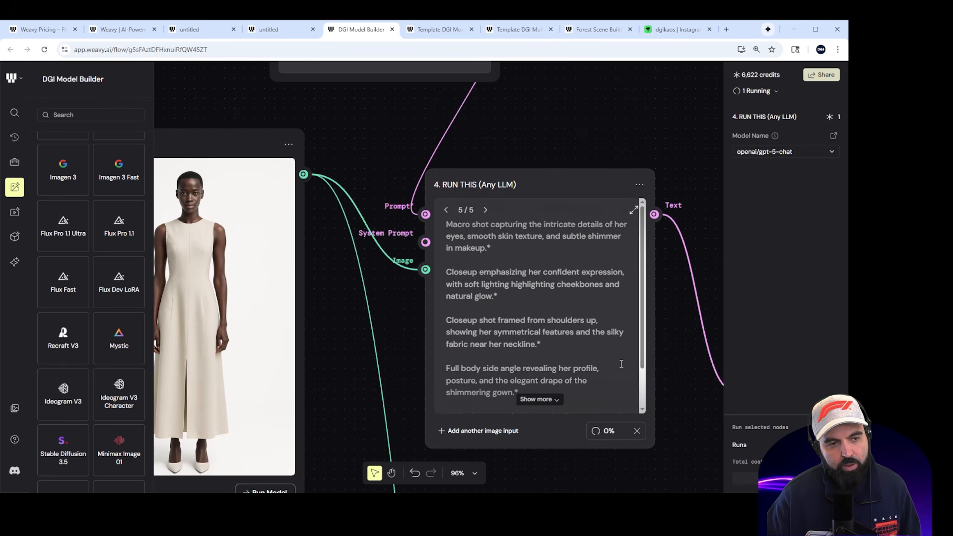
pyautogui.scroll(3, 621, 364)
pyautogui.scroll(-5, 279, 349)
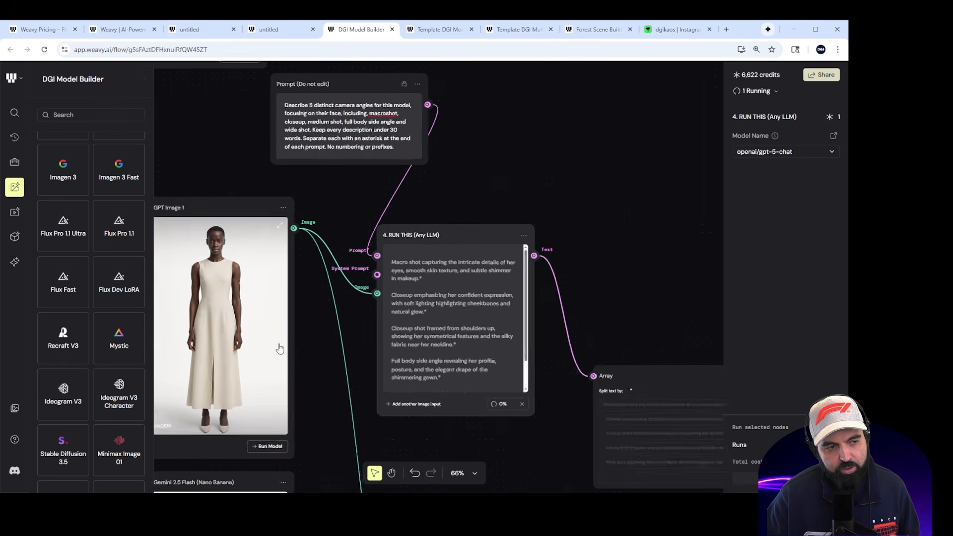
pyautogui.scroll(-1, 279, 349)
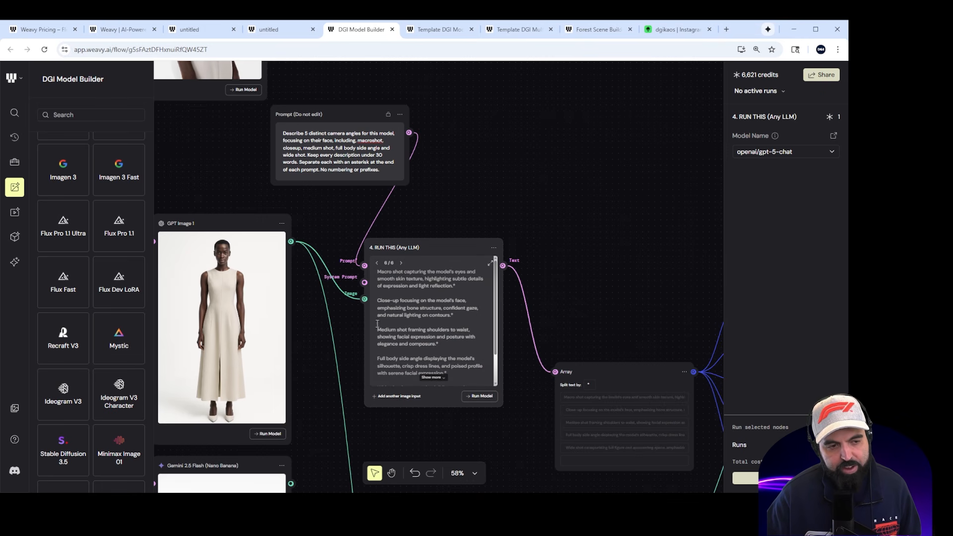
# Step: Examine the regenerated camera-angle descriptions and the asterisk that ends the macro shot description
pyautogui.scroll(10, 379, 301)
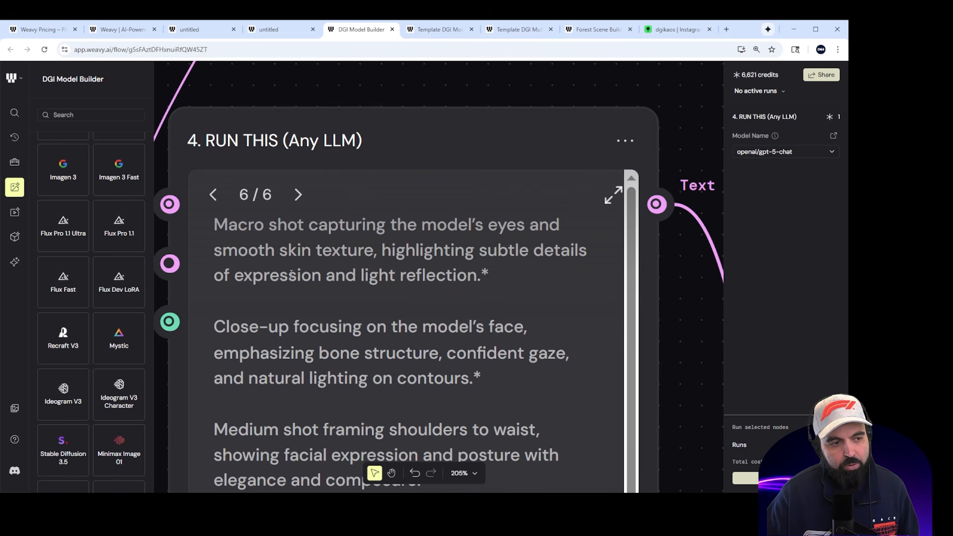
pyautogui.doubleClick(412, 294)
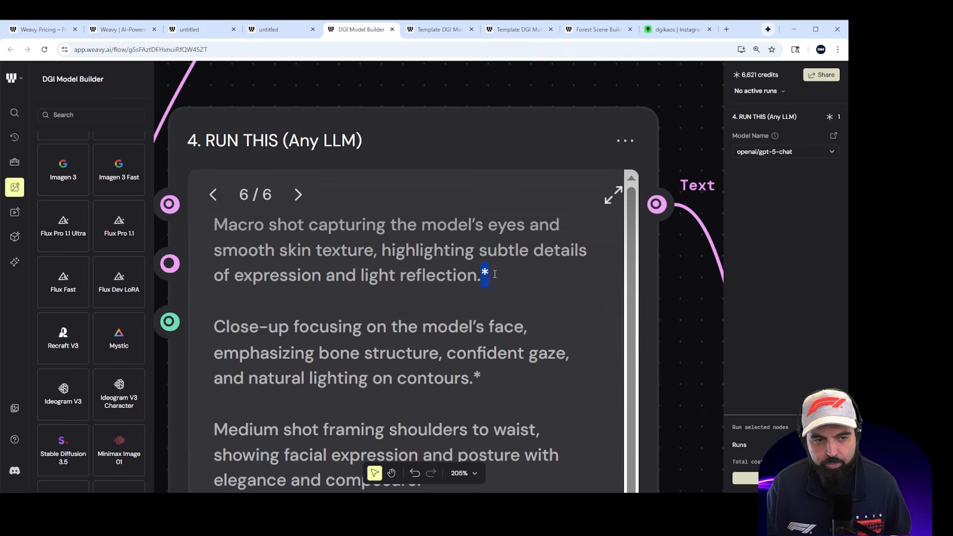
pyautogui.scroll(-3, 347, 294)
pyautogui.scroll(2, 302, 229)
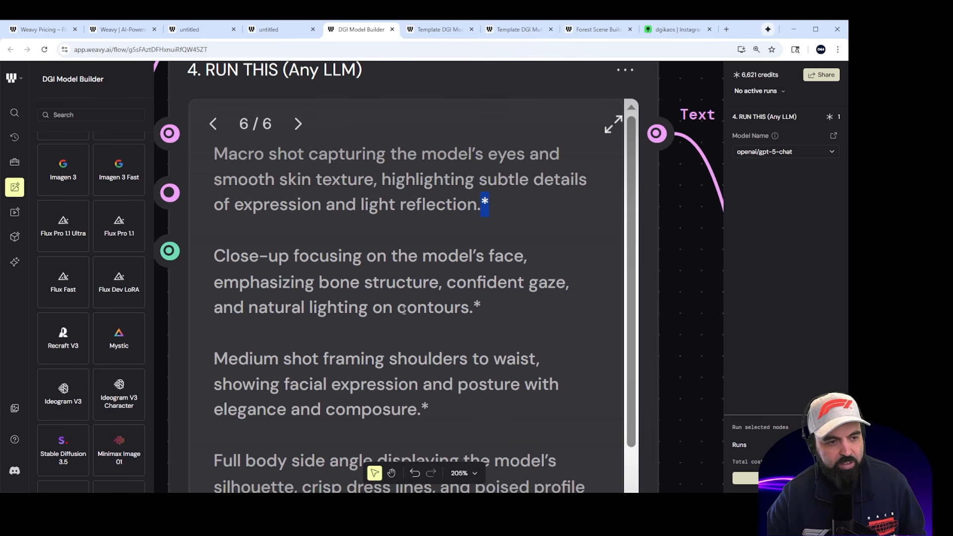
# Step: Delete the asterisk at the end of the close-up description in the LLM node's output
pyautogui.doubleClick(477, 307)
pyautogui.scroll(-2, 490, 308)
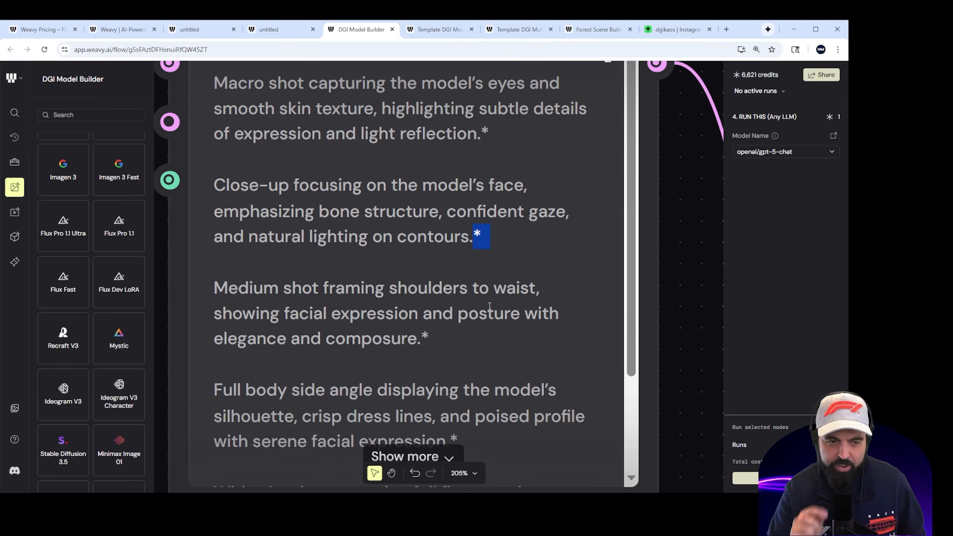
pyautogui.scroll(-5, 489, 306)
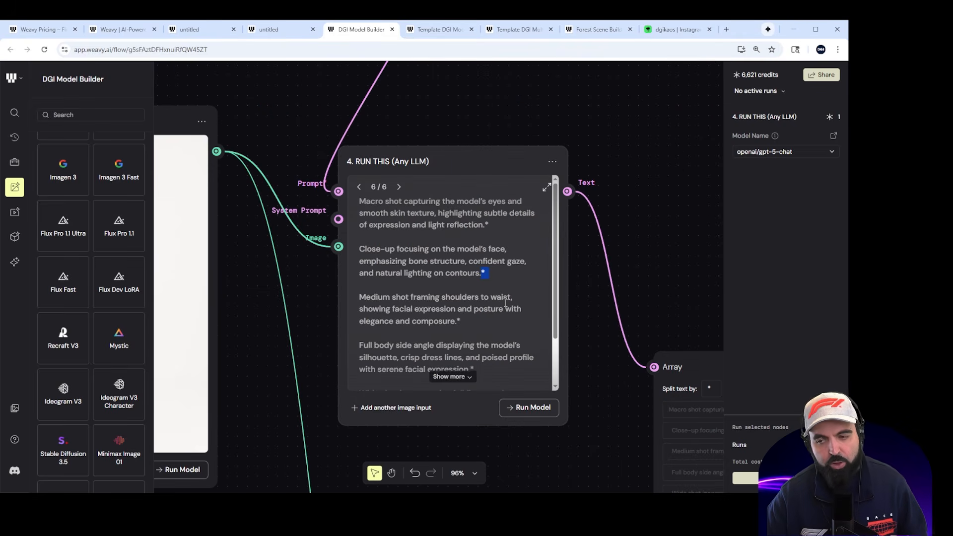
pyautogui.scroll(-2, 460, 302)
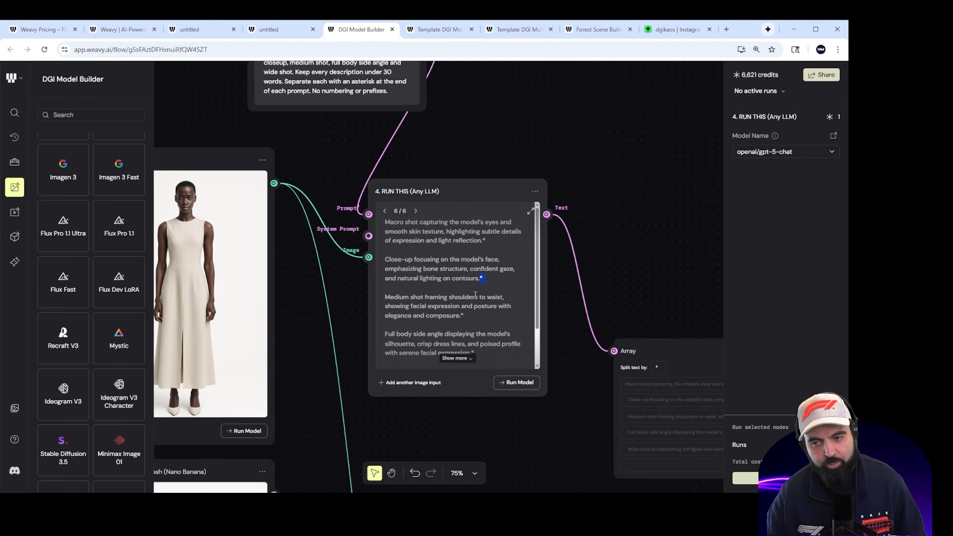
pyautogui.click(572, 181)
# Step: Add a second Array node above the existing one and connect the text output of "4. RUN THIS (Any LLM)" to it
pyautogui.scroll(-1, 624, 219)
pyautogui.moveTo(623, 219); pyautogui.dragTo(427, 171)
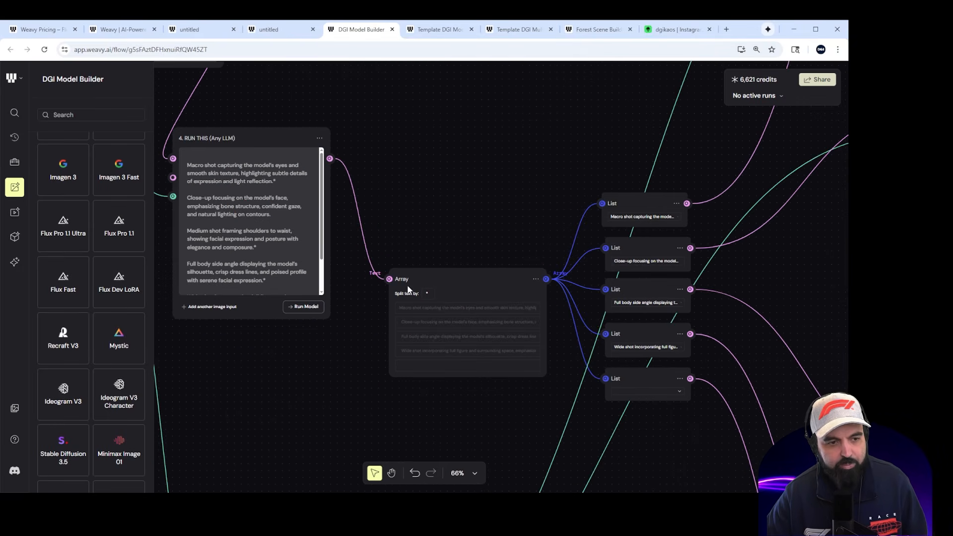
pyautogui.click(89, 114)
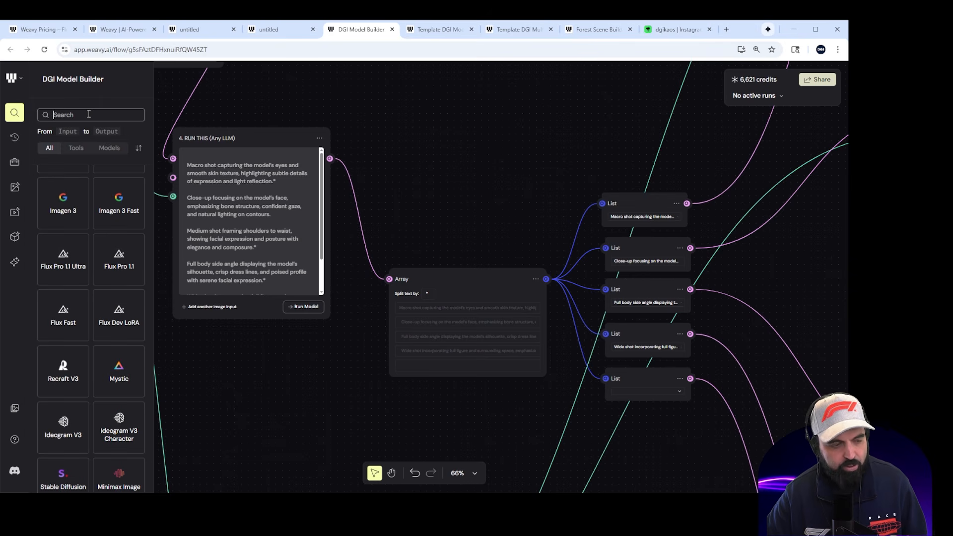
pyautogui.write('arra')
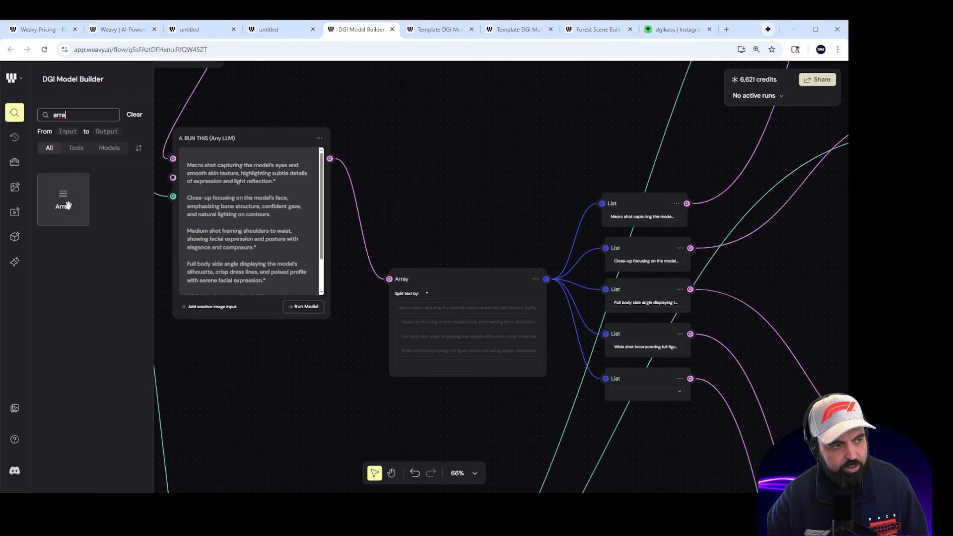
pyautogui.moveTo(85, 206); pyautogui.dragTo(430, 190)
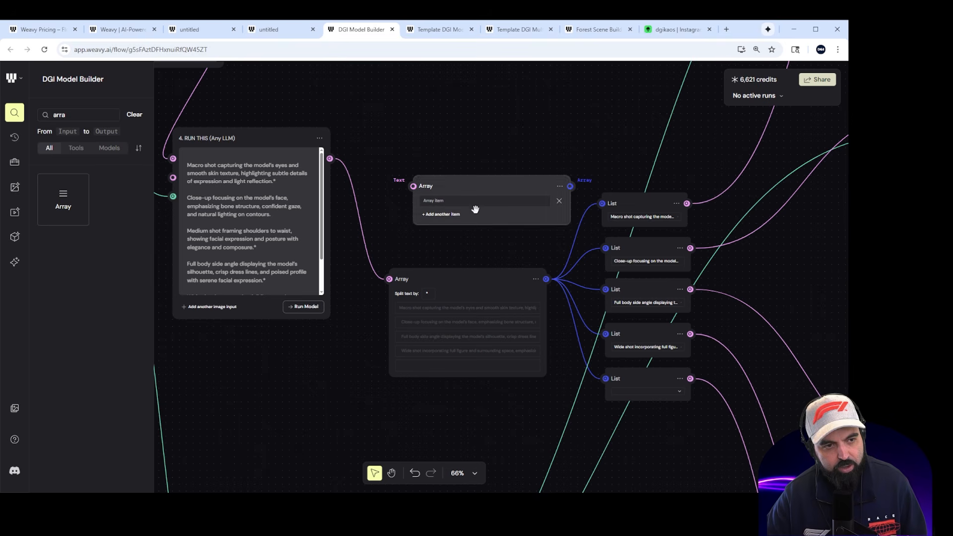
pyautogui.press('Delete')
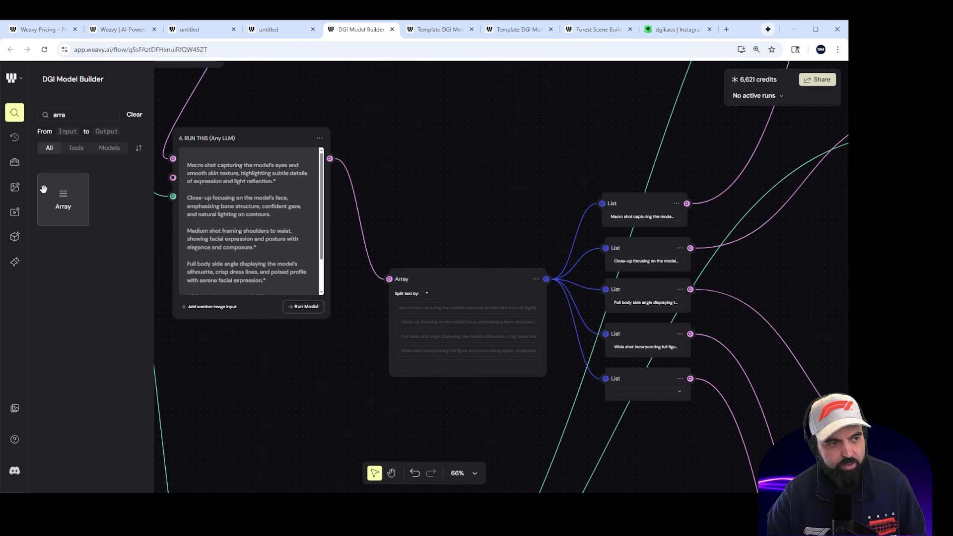
pyautogui.moveTo(335, 191); pyautogui.dragTo(427, 150)
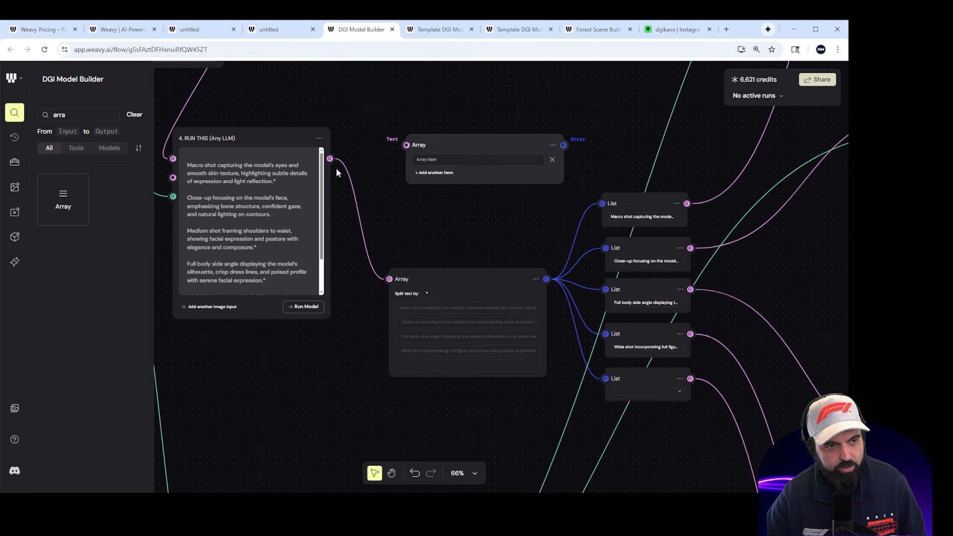
pyautogui.moveTo(327, 157); pyautogui.dragTo(406, 145)
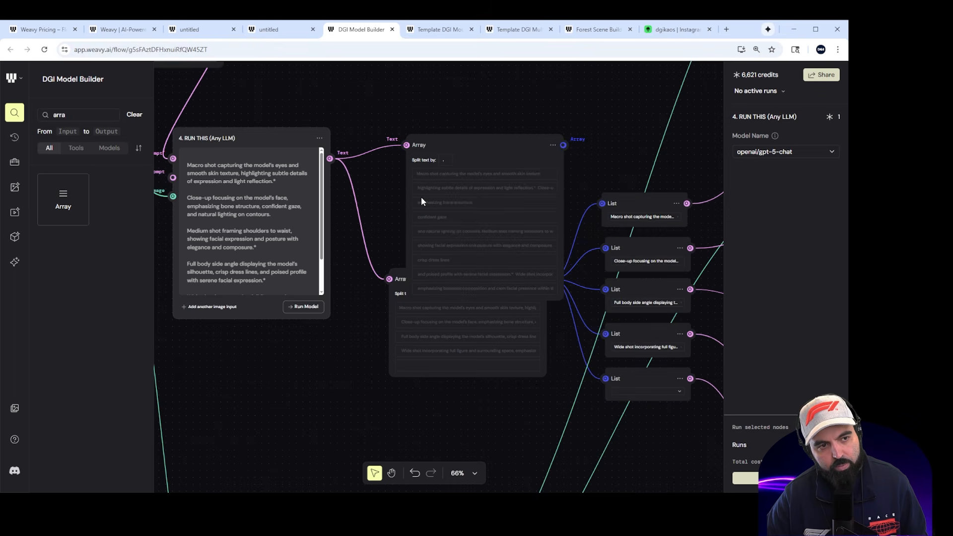
# Step: Examine the new Array node's comma separator and the entries it splits the camera-angle descriptions into
pyautogui.scroll(4, 453, 180)
pyautogui.scroll(-2, 434, 299)
pyautogui.scroll(8, 437, 325)
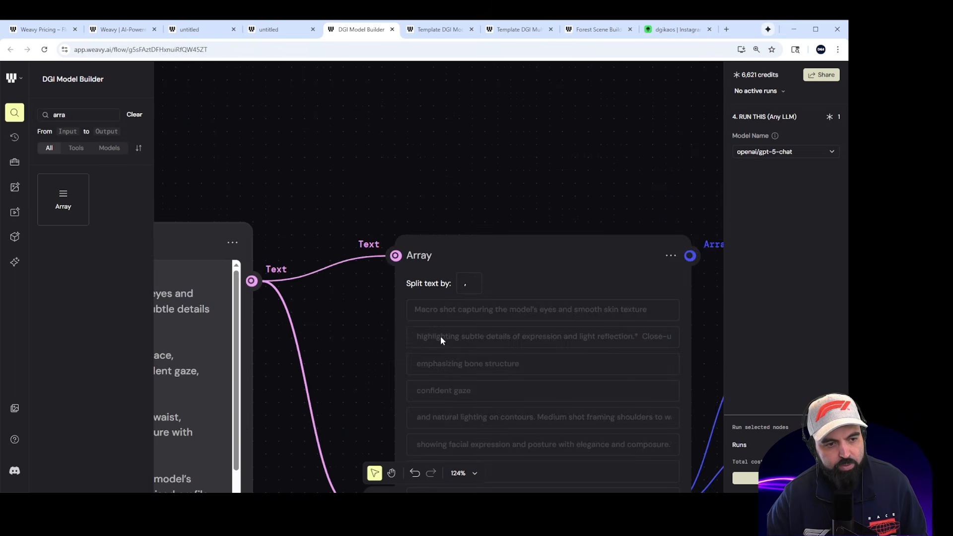
pyautogui.scroll(3, 469, 335)
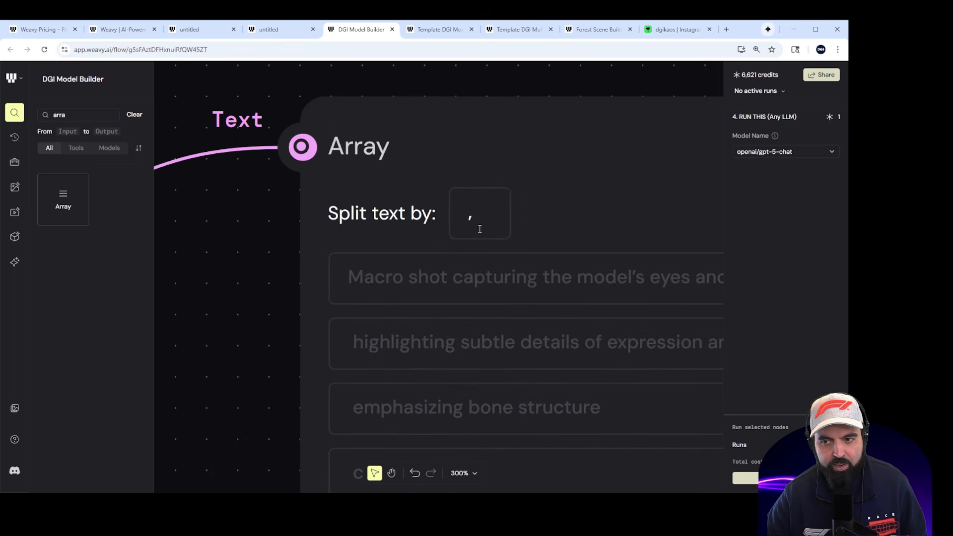
pyautogui.moveTo(474, 218); pyautogui.dragTo(433, 214)
pyautogui.scroll(-4, 576, 247)
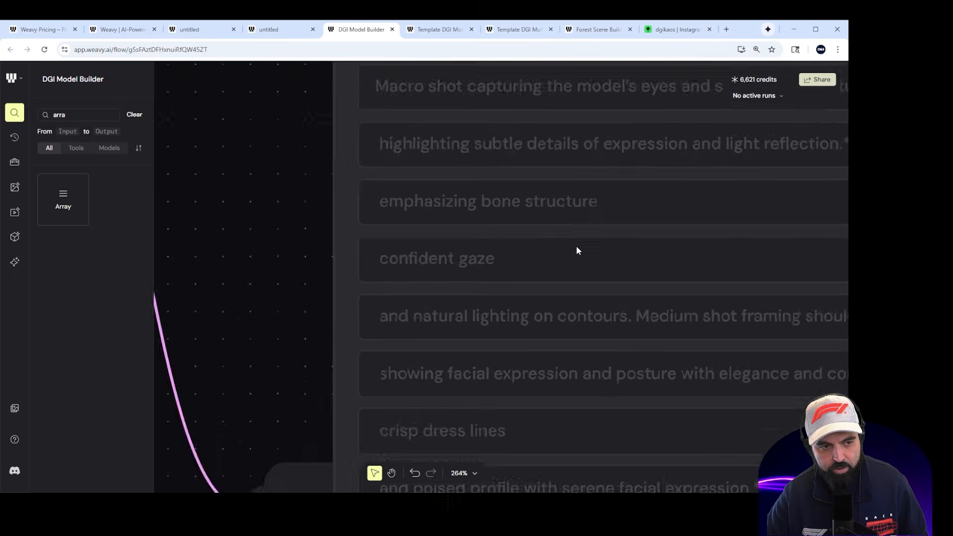
pyautogui.scroll(-6, 574, 249)
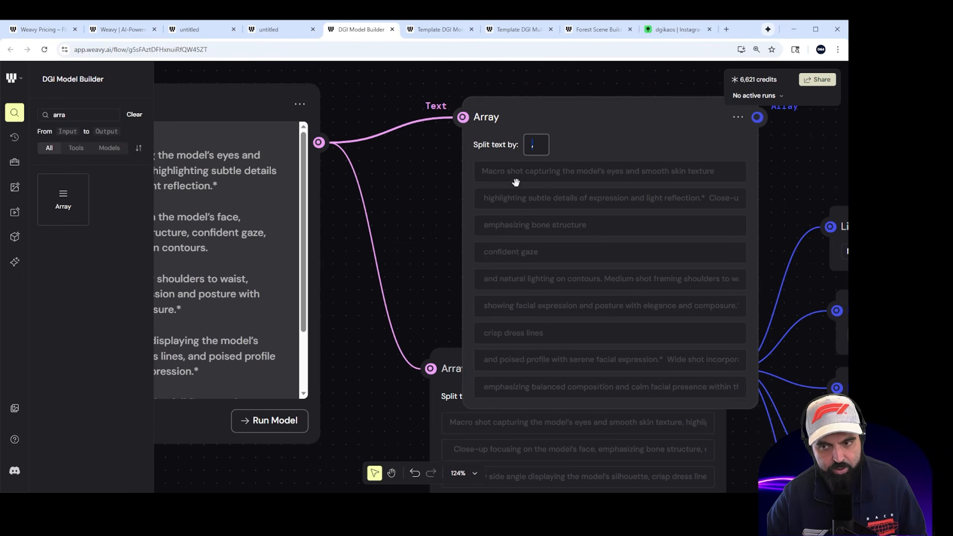
pyautogui.scroll(-4, 566, 187)
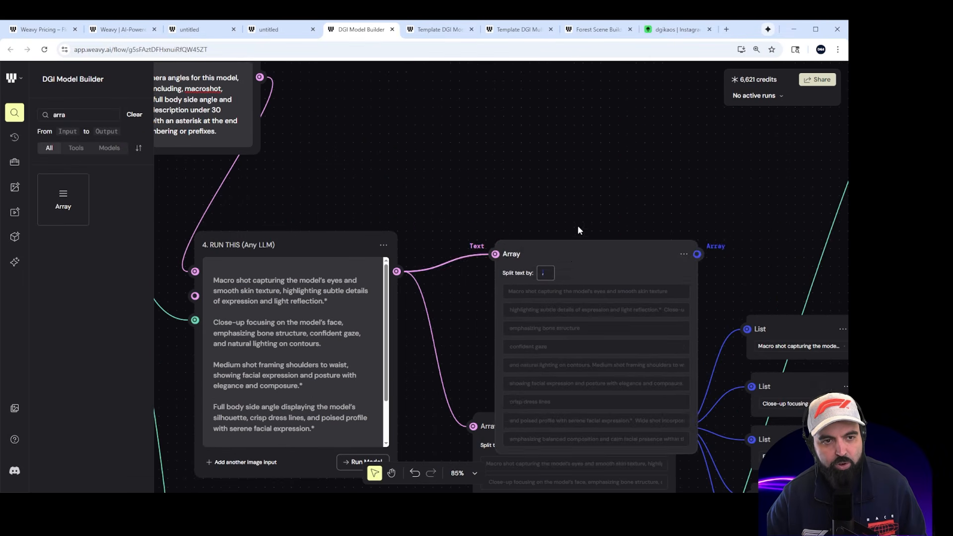
# Step: Set the new Array node's text separator to an asterisk (*)
pyautogui.scroll(6, 556, 213)
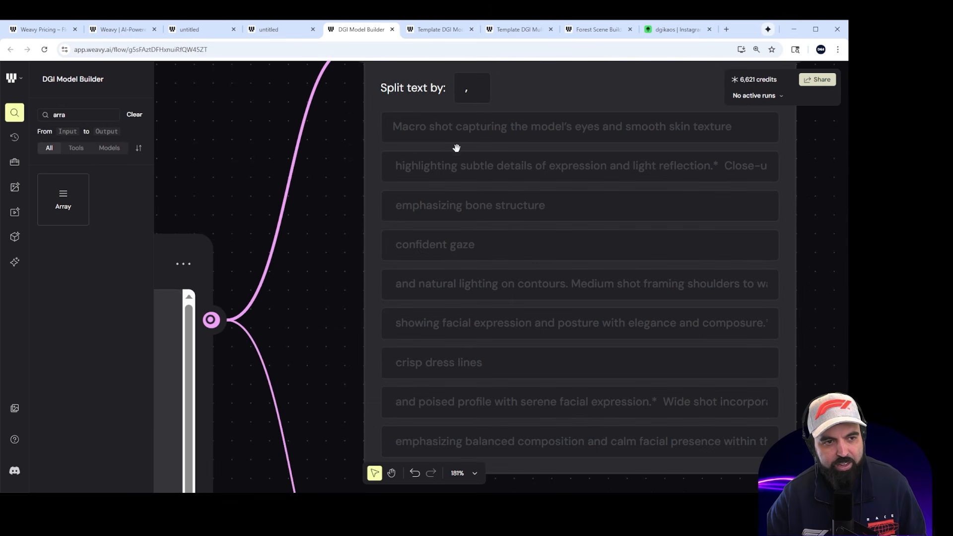
pyautogui.scroll(-3, 464, 268)
pyautogui.scroll(2, 464, 303)
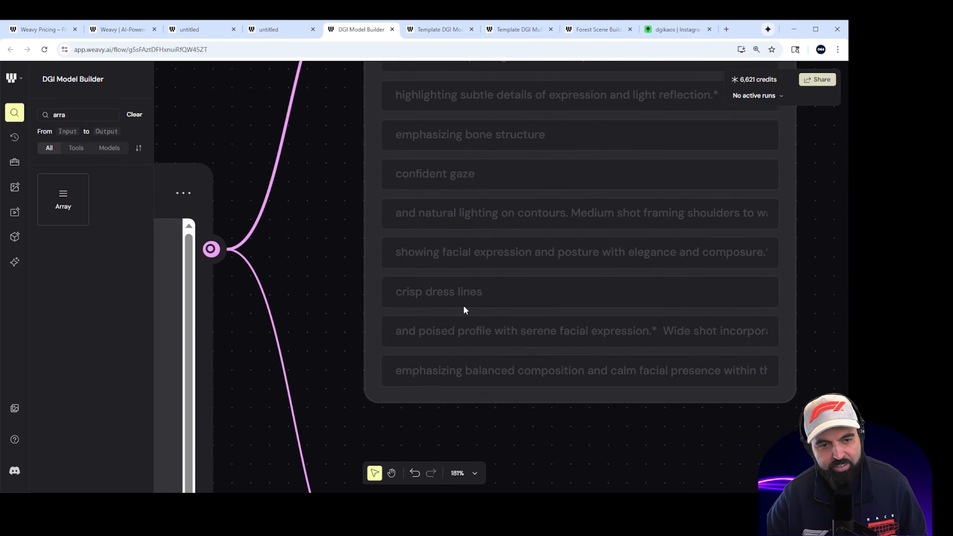
pyautogui.scroll(5, 463, 310)
pyautogui.click(472, 233)
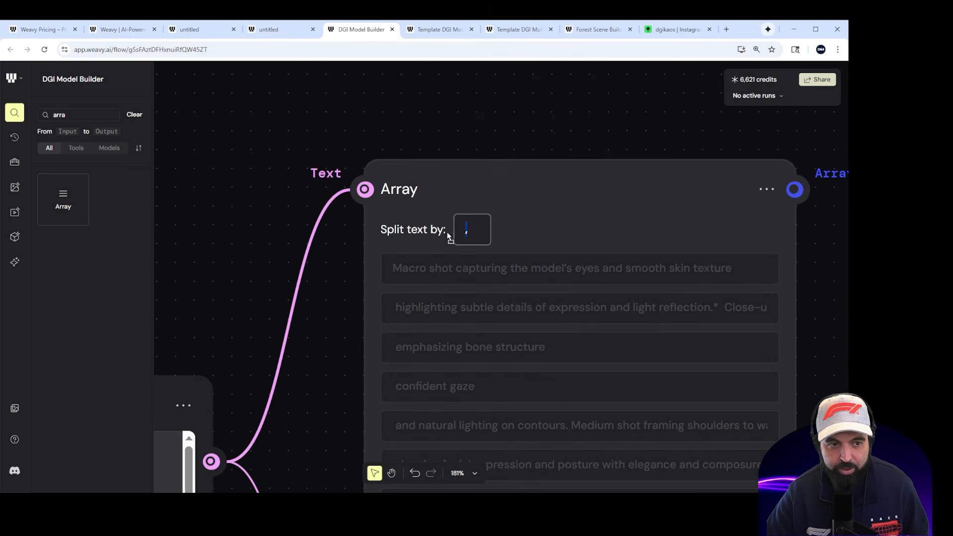
pyautogui.press('BackSpace')
pyautogui.write('*')
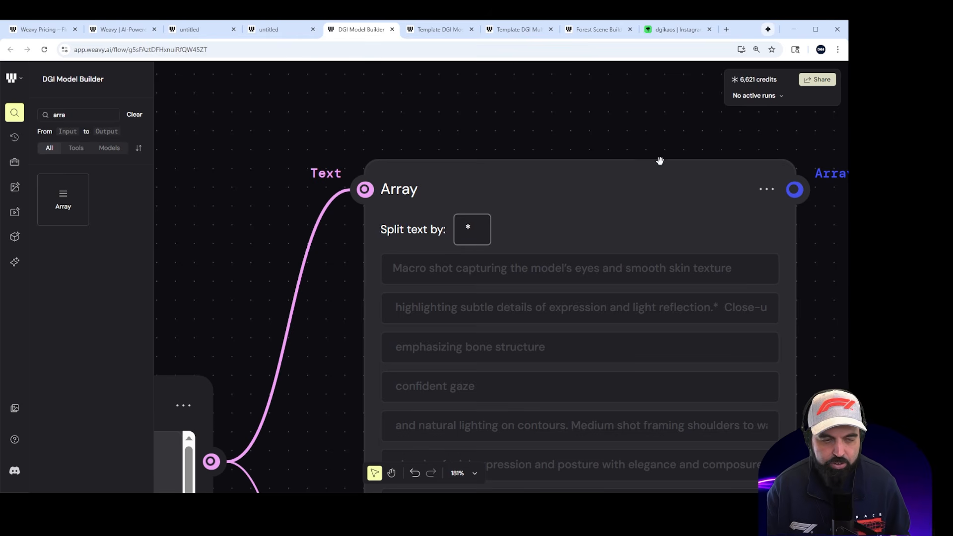
pyautogui.click(642, 197)
pyautogui.scroll(-2, 621, 282)
pyautogui.scroll(-2, 618, 276)
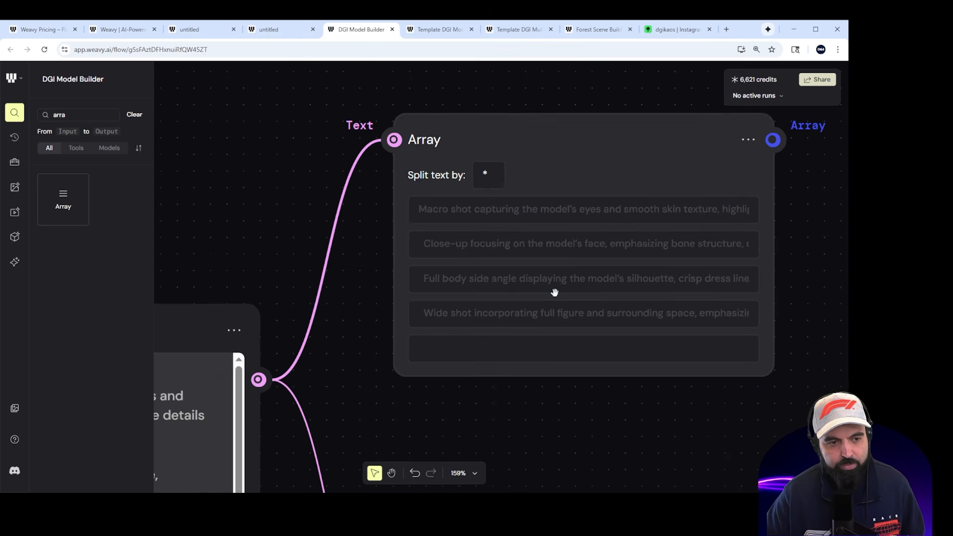
# Step: Compare the new Array node's entries with the asterisk endings of the descriptions in "4. RUN THIS (Any LLM)"
pyautogui.scroll(-4, 553, 292)
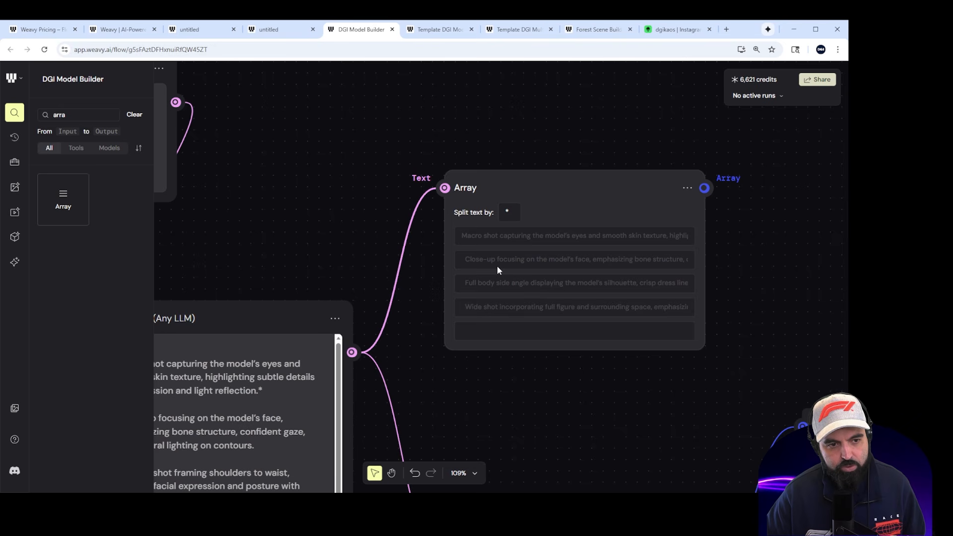
pyautogui.scroll(-5, 499, 292)
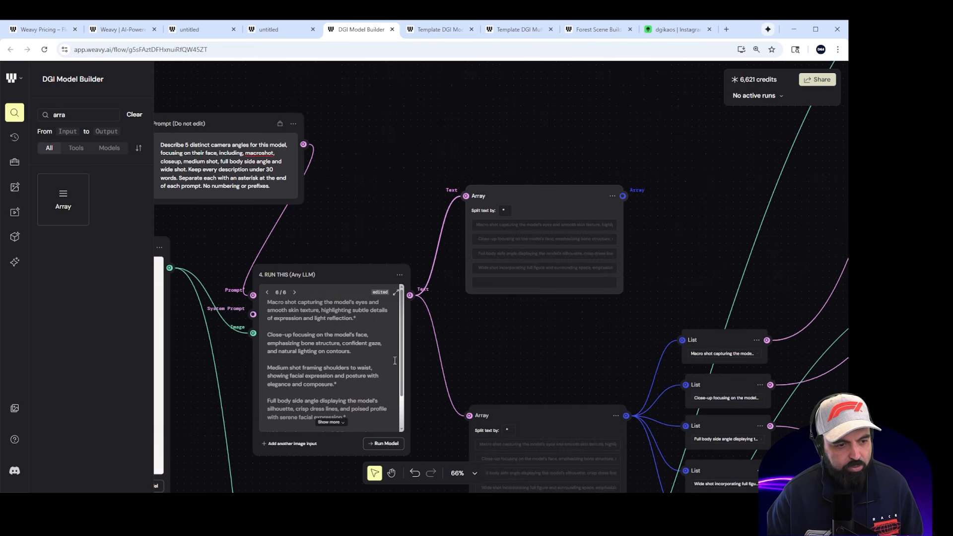
pyautogui.moveTo(402, 363); pyautogui.dragTo(402, 400)
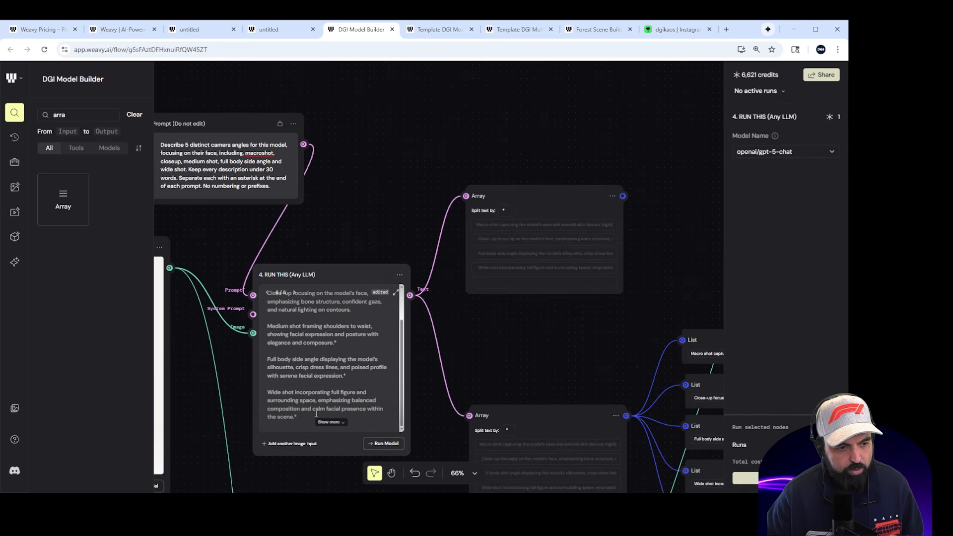
pyautogui.scroll(-3, 476, 301)
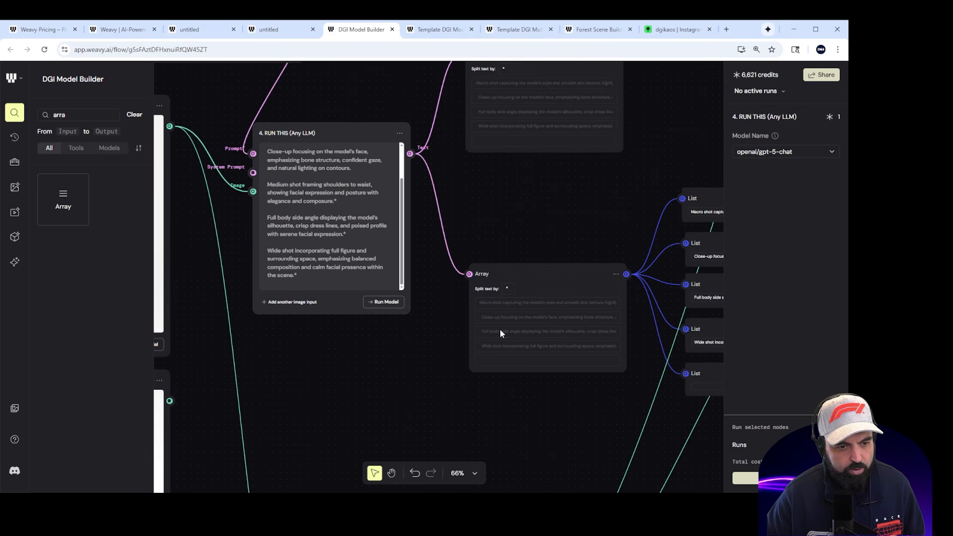
pyautogui.scroll(2, 337, 263)
pyautogui.moveTo(352, 239); pyautogui.dragTo(325, 223)
pyautogui.click(335, 253)
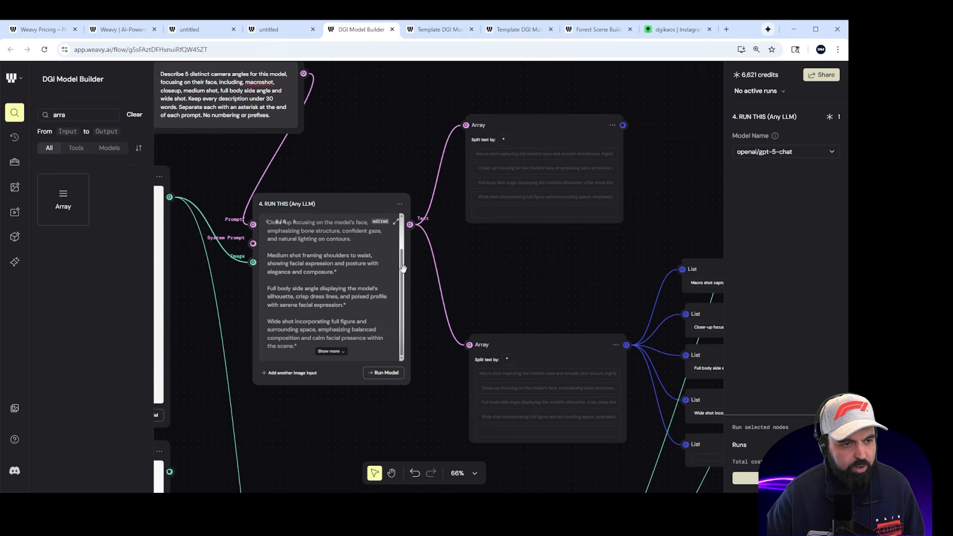
# Step: Add an asterisk (*) back at the end of the close-up description in the LLM node's output
pyautogui.moveTo(401, 268); pyautogui.dragTo(406, 222)
pyautogui.scroll(5, 322, 275)
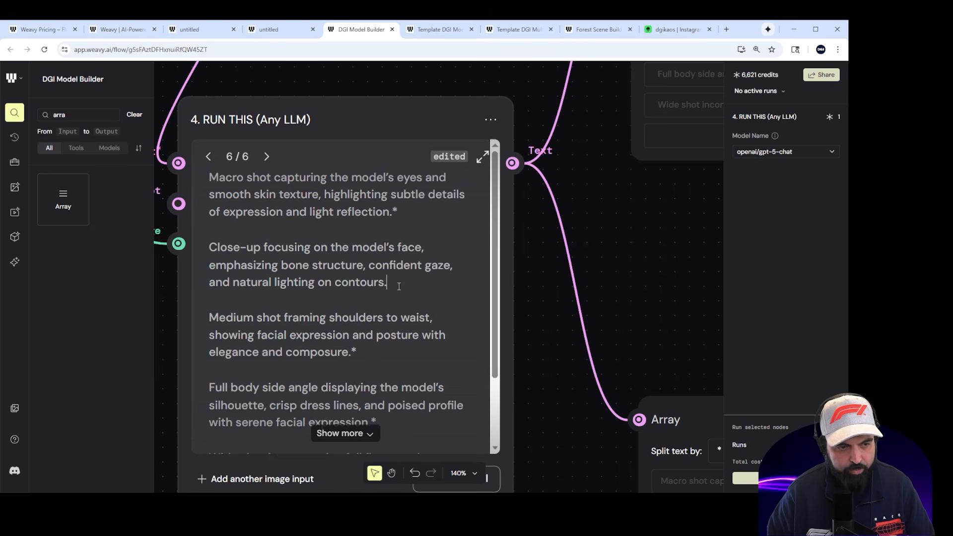
pyautogui.write('*')
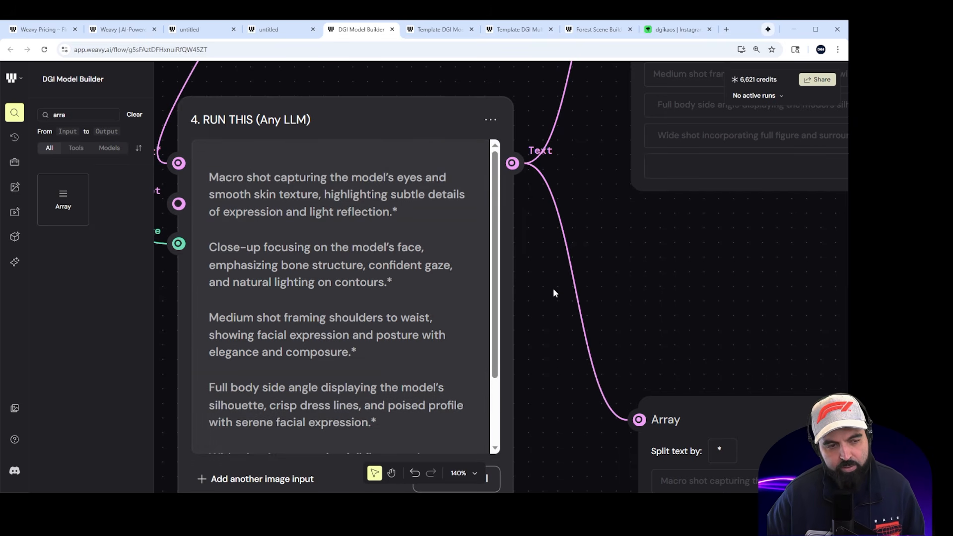
pyautogui.scroll(-3, 476, 286)
pyautogui.scroll(-3, 414, 282)
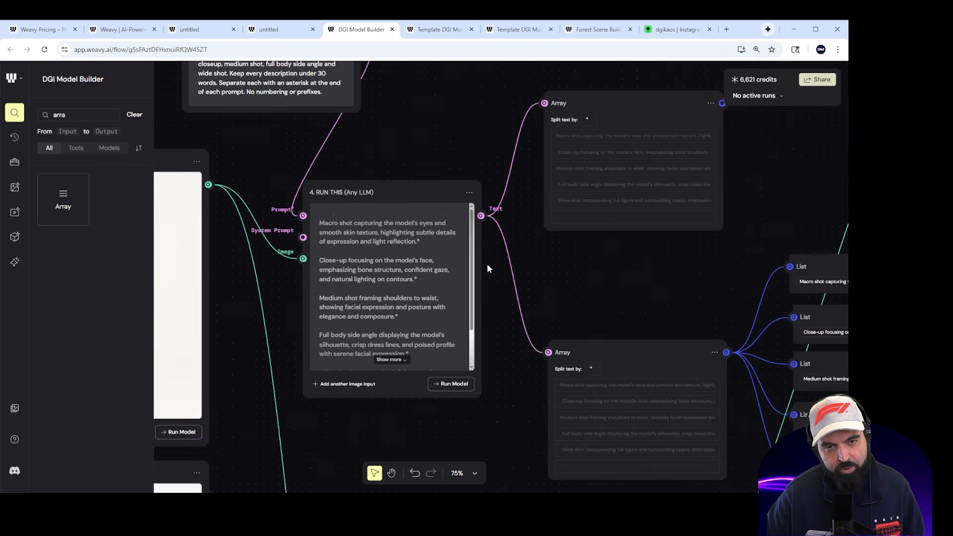
# Step: Examine the entries in both Array nodes and the five List nodes fed by the lower one
pyautogui.scroll(8, 613, 158)
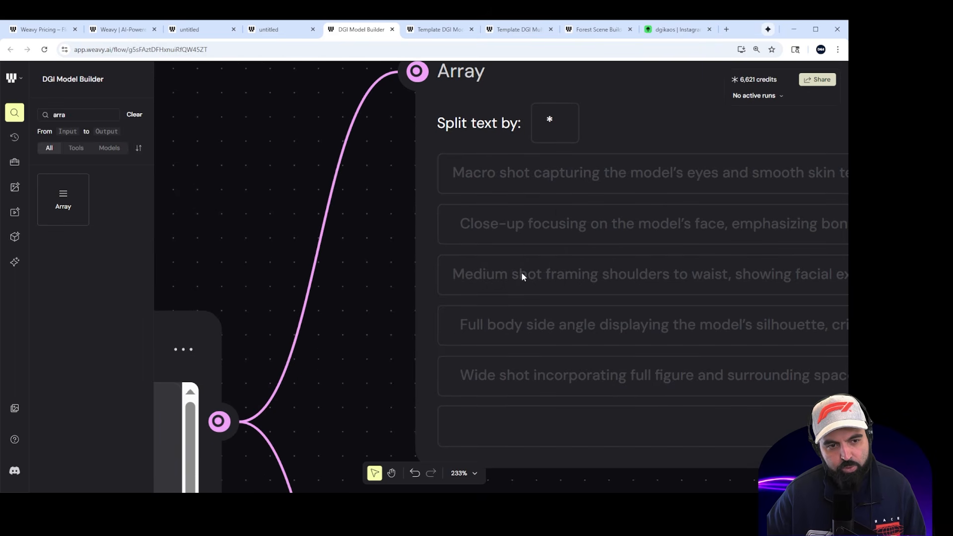
pyautogui.scroll(-5, 545, 385)
pyautogui.moveTo(570, 205); pyautogui.dragTo(622, 331)
pyautogui.scroll(-8, 621, 325)
pyautogui.scroll(3, 623, 278)
pyautogui.scroll(-3, 638, 263)
pyautogui.moveTo(688, 131); pyautogui.dragTo(581, 166)
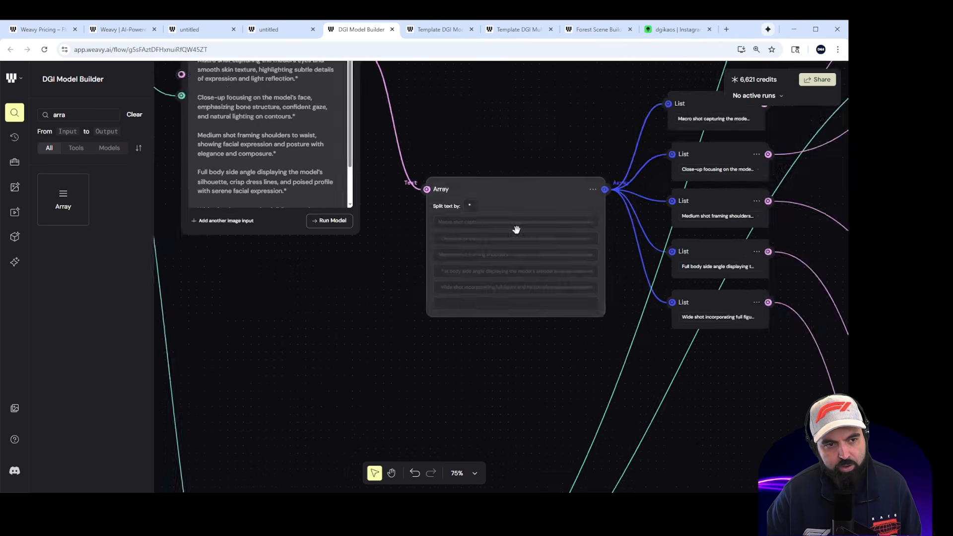
pyautogui.scroll(3, 518, 230)
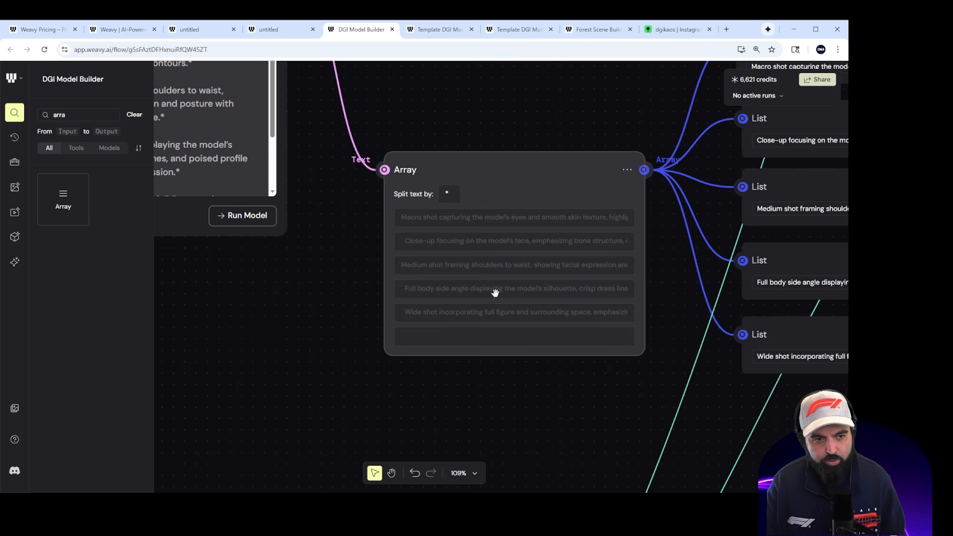
pyautogui.moveTo(552, 136); pyautogui.dragTo(441, 169)
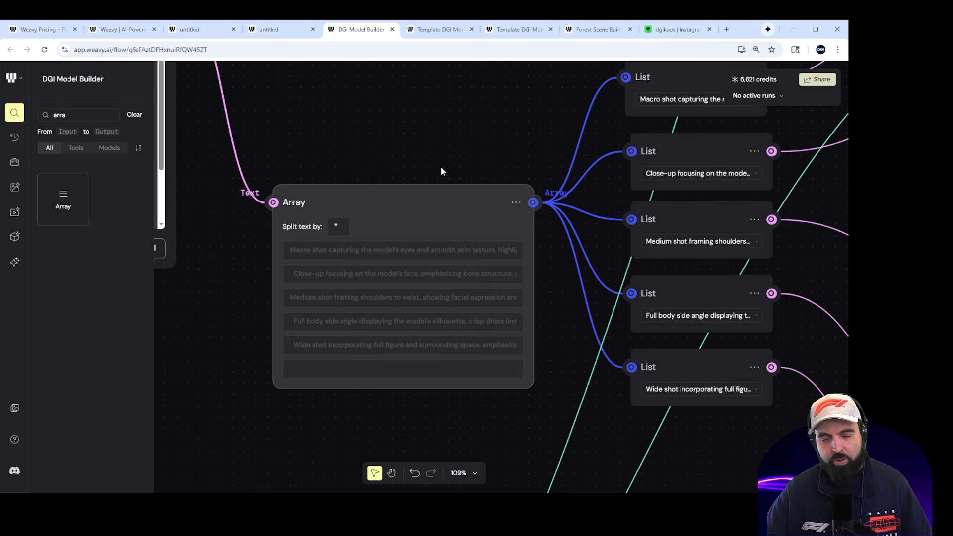
pyautogui.scroll(-3, 361, 162)
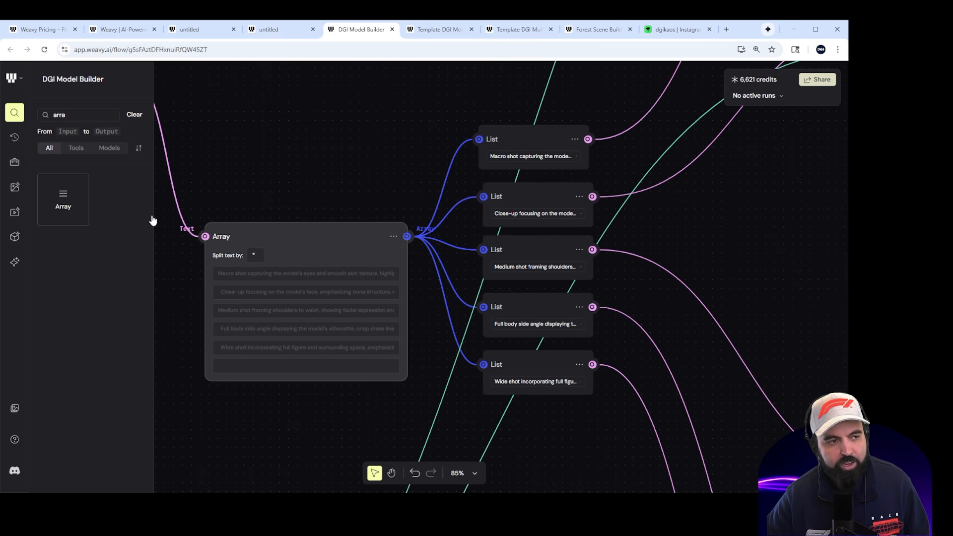
# Step: Search the node library for "list" and add a List Selector node above the lower Array node
pyautogui.doubleClick(91, 115)
pyautogui.write('list')
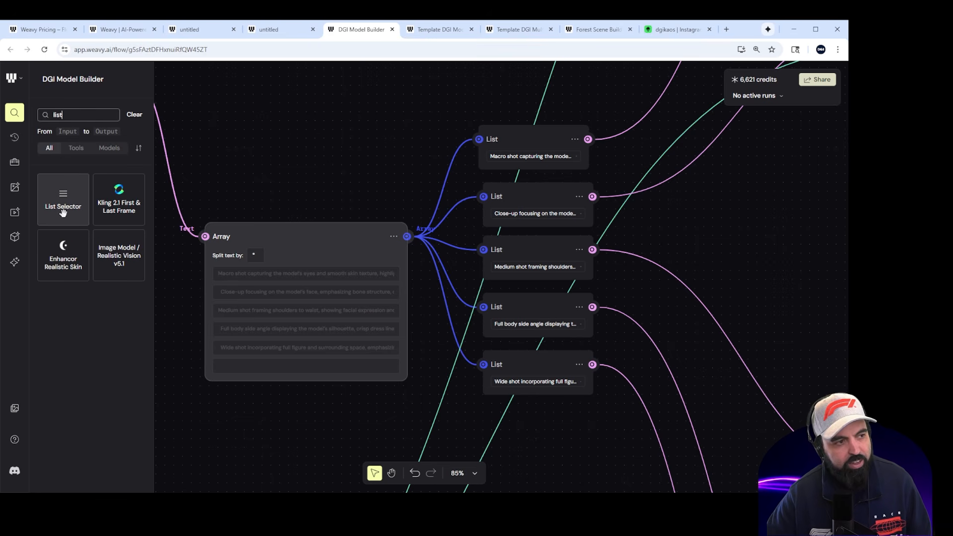
pyautogui.moveTo(63, 199); pyautogui.dragTo(359, 145)
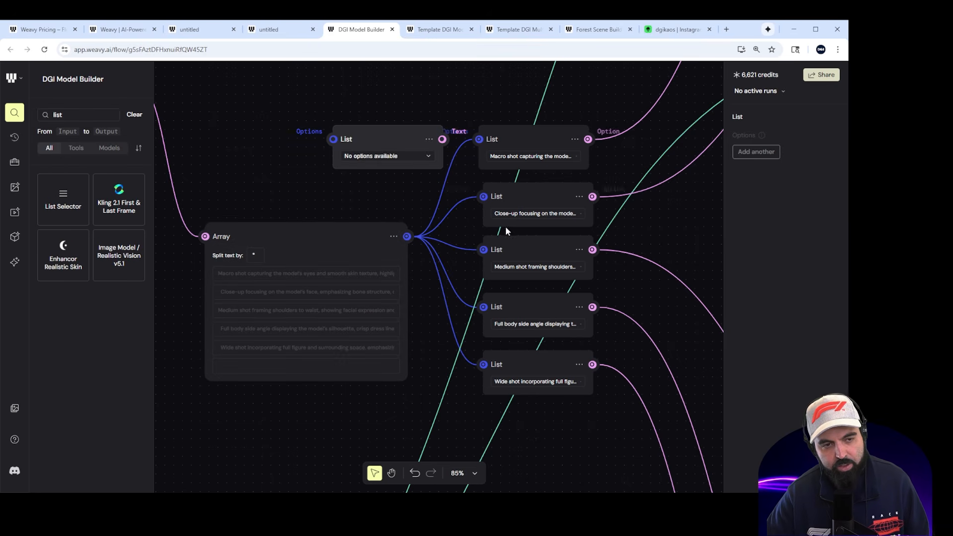
pyautogui.moveTo(395, 144); pyautogui.dragTo(399, 122)
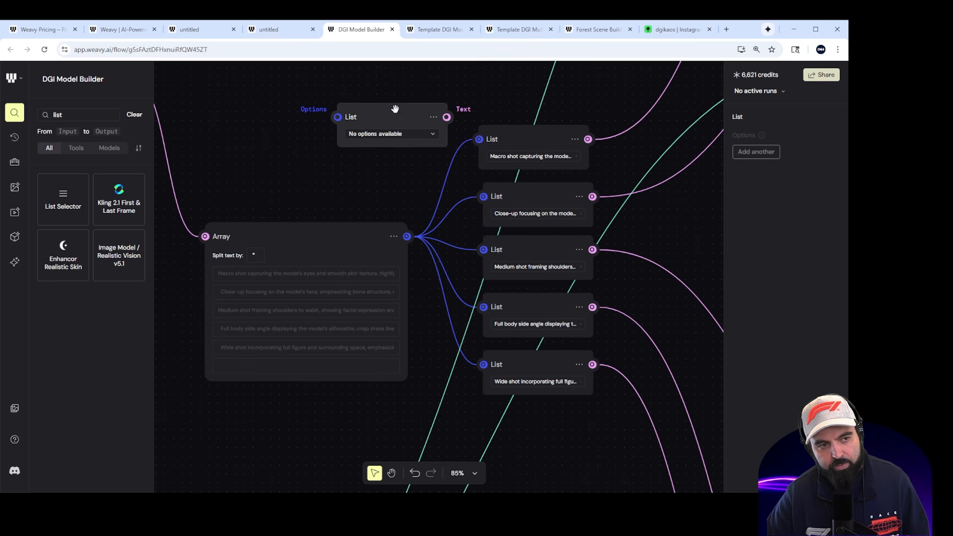
# Step: Move the lower Array node slightly farther away from its connected List nodes
pyautogui.moveTo(367, 237); pyautogui.dragTo(341, 236)
pyautogui.scroll(-3, 294, 278)
pyautogui.scroll(4, 293, 258)
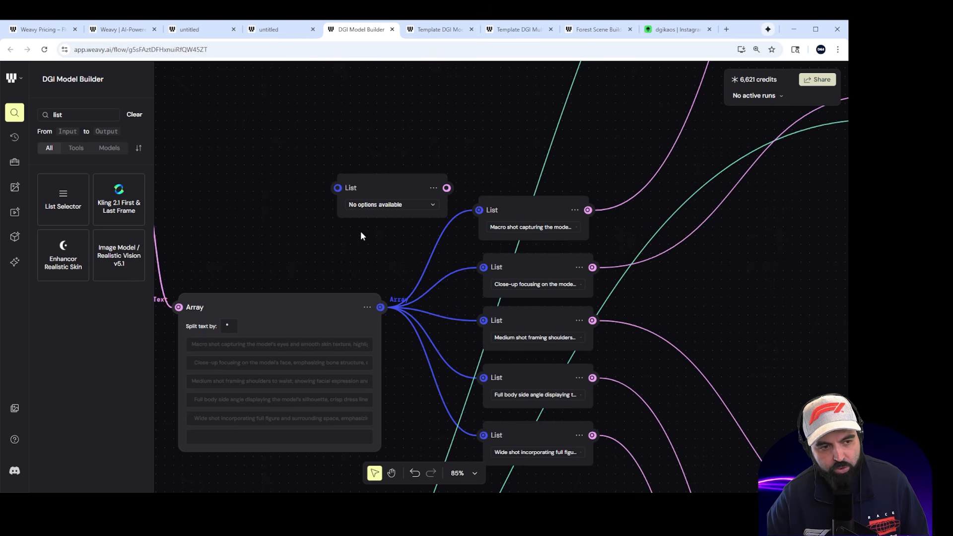
# Step: Move the unconnected List node higher on the canvas and delete it
pyautogui.moveTo(386, 180); pyautogui.dragTo(438, 118)
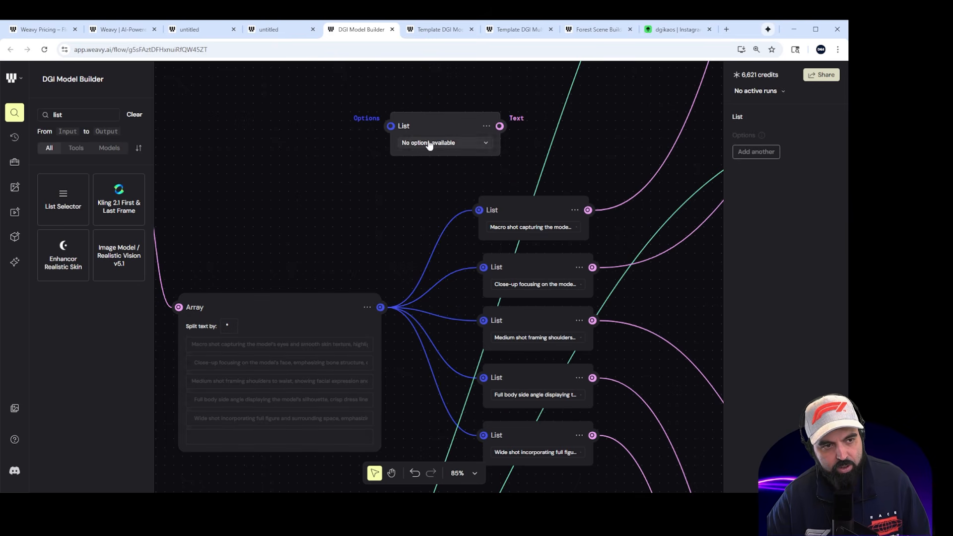
pyautogui.click(454, 128)
pyautogui.press('Delete')
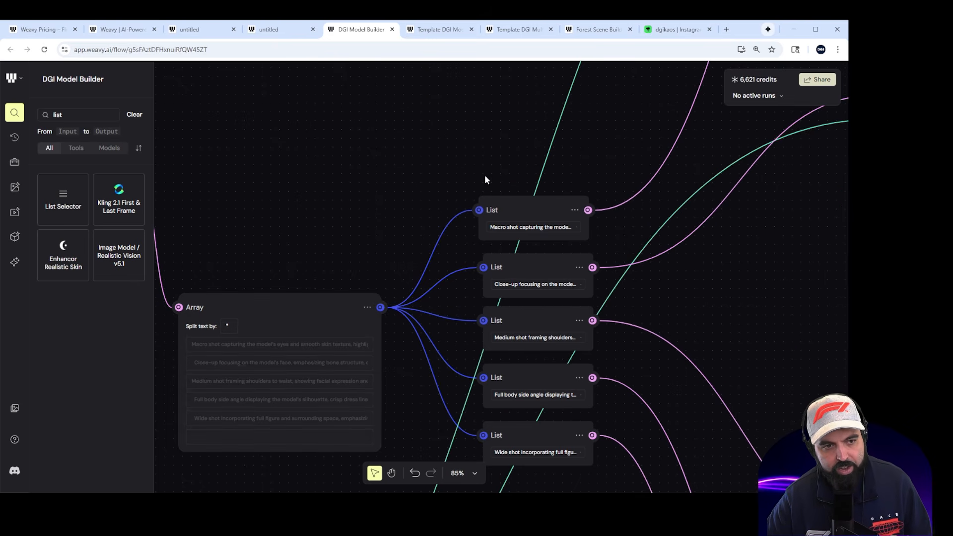
# Step: Place two more List Selector nodes above the lower Array node and delete both of them
pyautogui.scroll(-2, 479, 171)
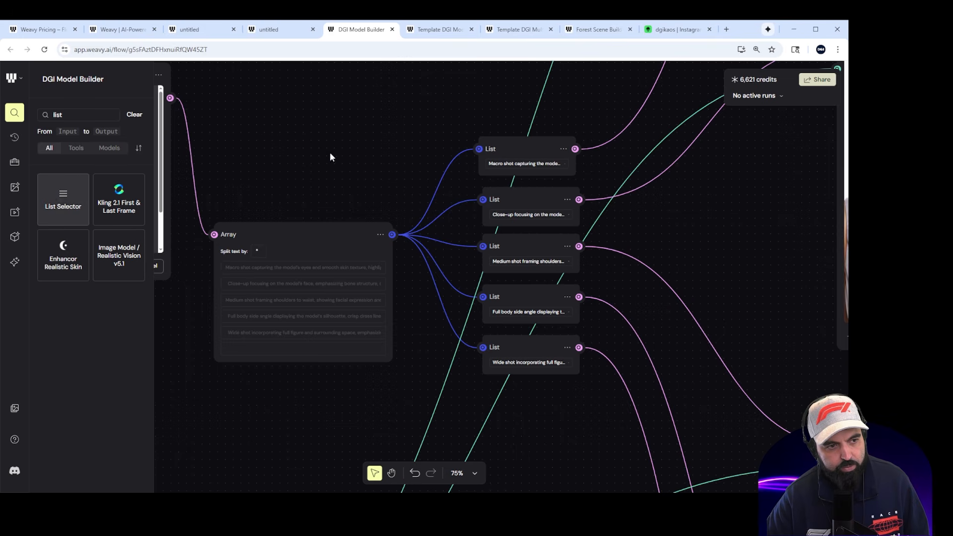
pyautogui.moveTo(330, 155); pyautogui.dragTo(331, 155)
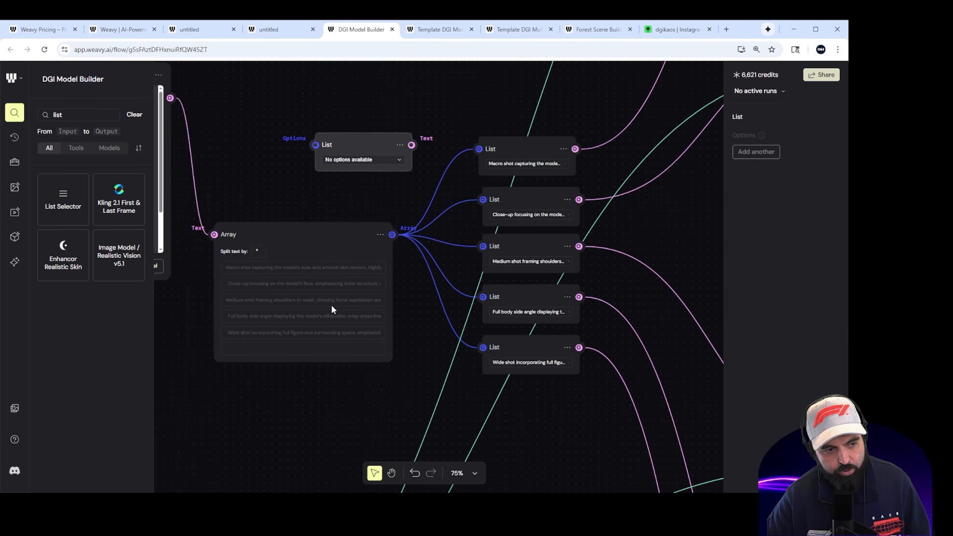
pyautogui.moveTo(64, 198); pyautogui.dragTo(345, 111)
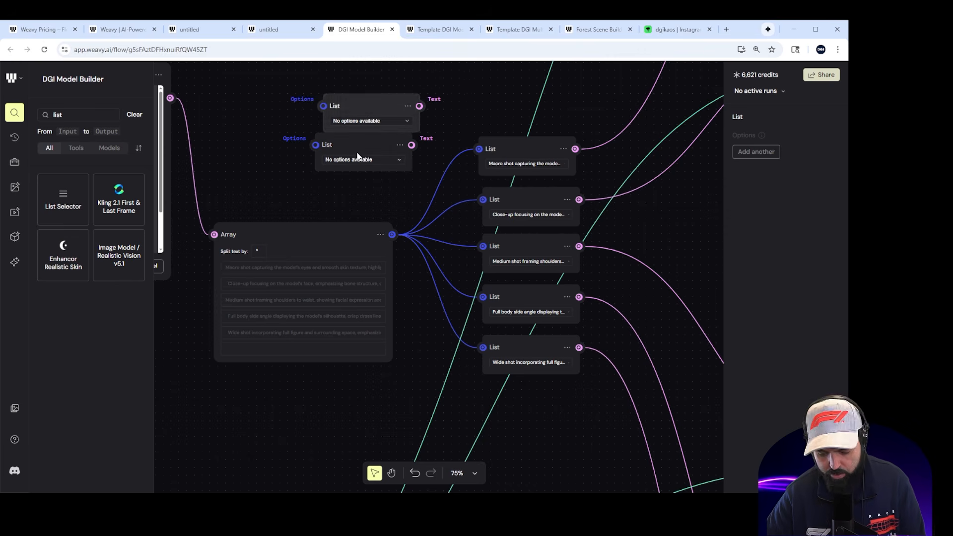
pyautogui.press('Delete')
pyautogui.click(343, 163)
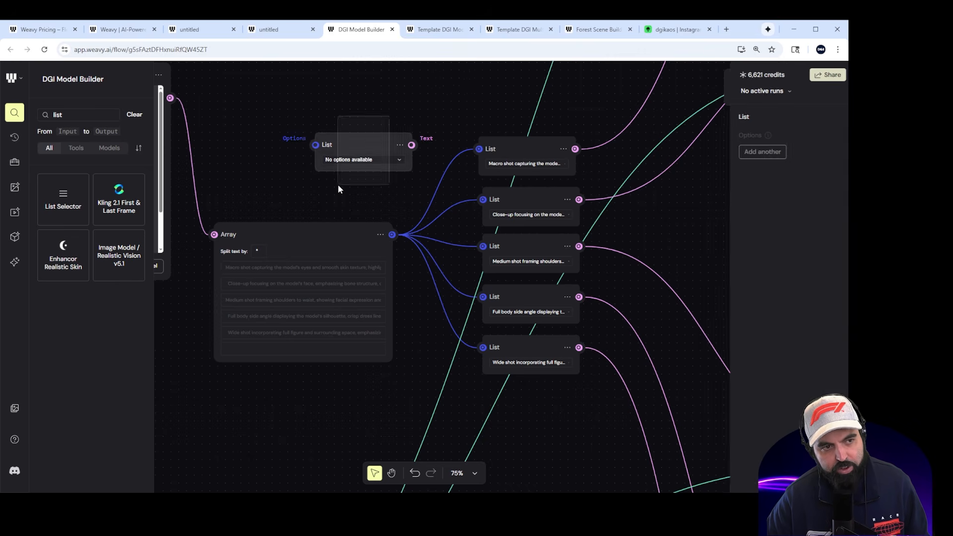
pyautogui.press('Delete')
# Step: Open the macro shot List node's selection to view its available camera-angle descriptions
pyautogui.scroll(3, 525, 172)
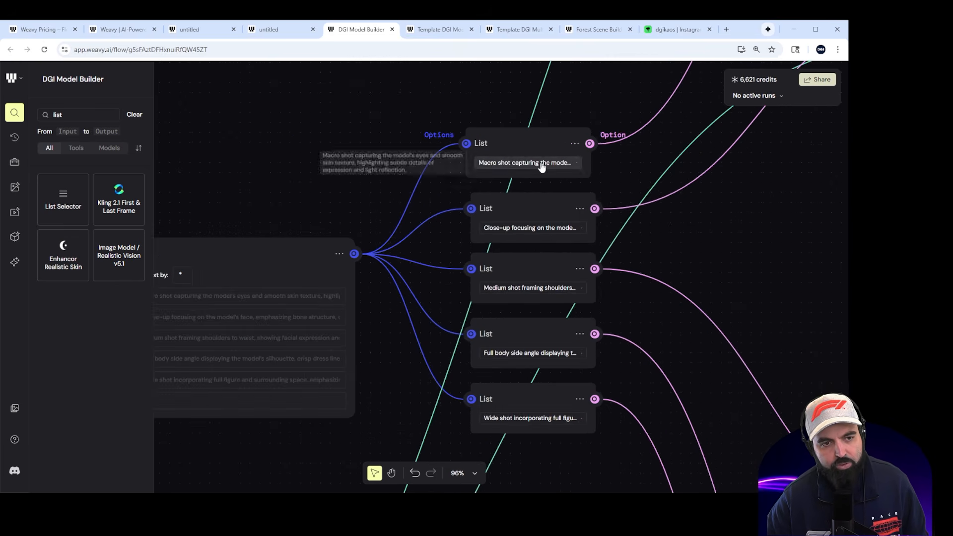
pyautogui.click(533, 165)
pyautogui.click(471, 120)
pyautogui.click(528, 165)
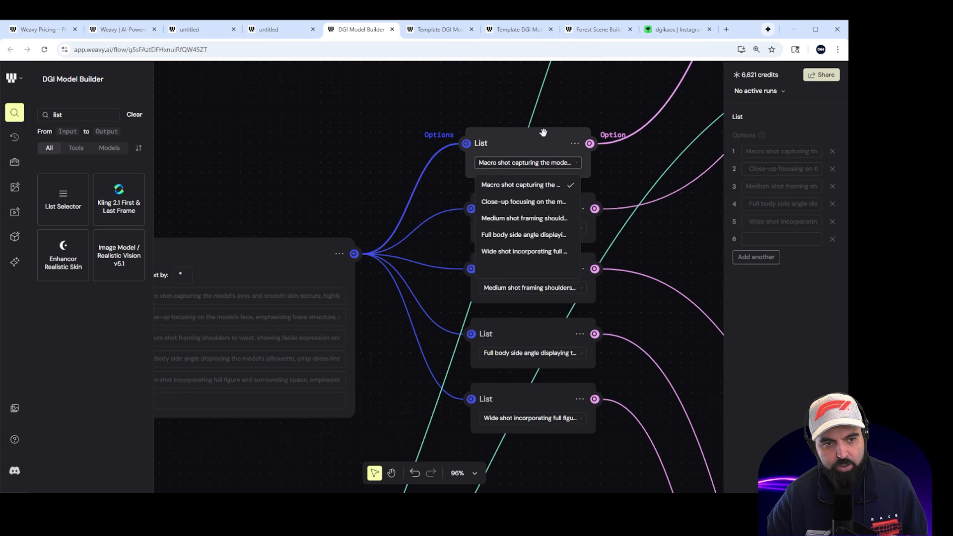
# Step: Check which camera-angle description is selected in the close-up, medium shot, full body and wide shot List nodes
pyautogui.click(641, 181)
pyautogui.click(577, 229)
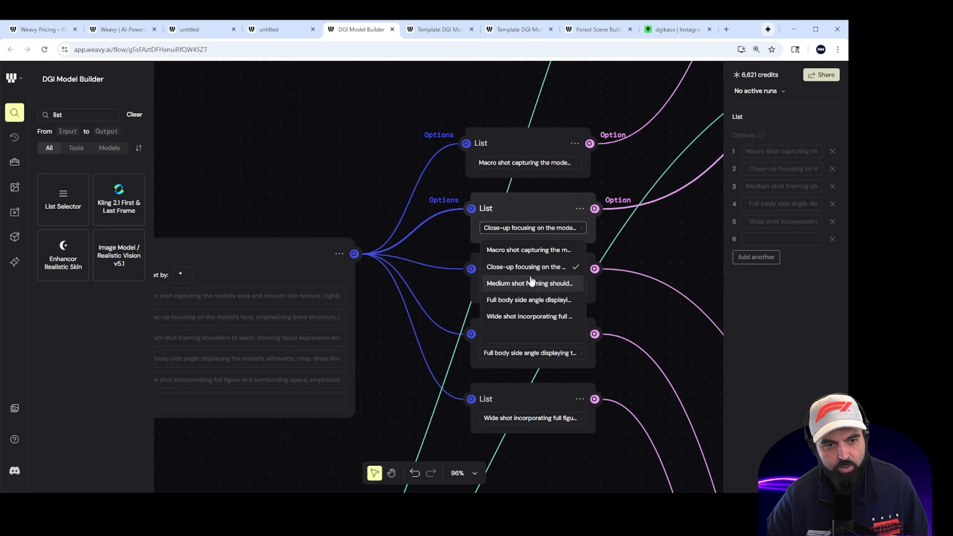
pyautogui.scroll(-2, 621, 221)
pyautogui.click(651, 239)
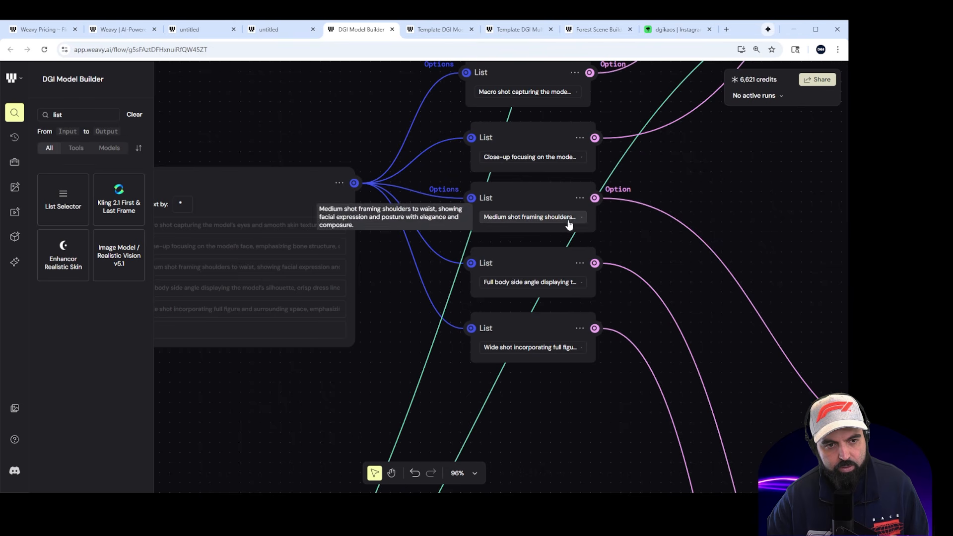
pyautogui.click(568, 221)
pyautogui.click(672, 227)
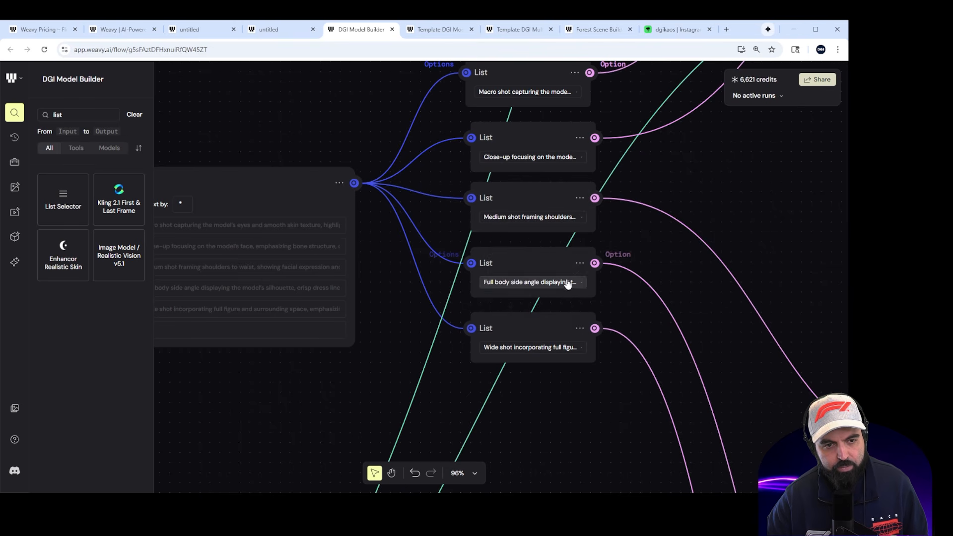
pyautogui.click(568, 282)
pyautogui.click(632, 319)
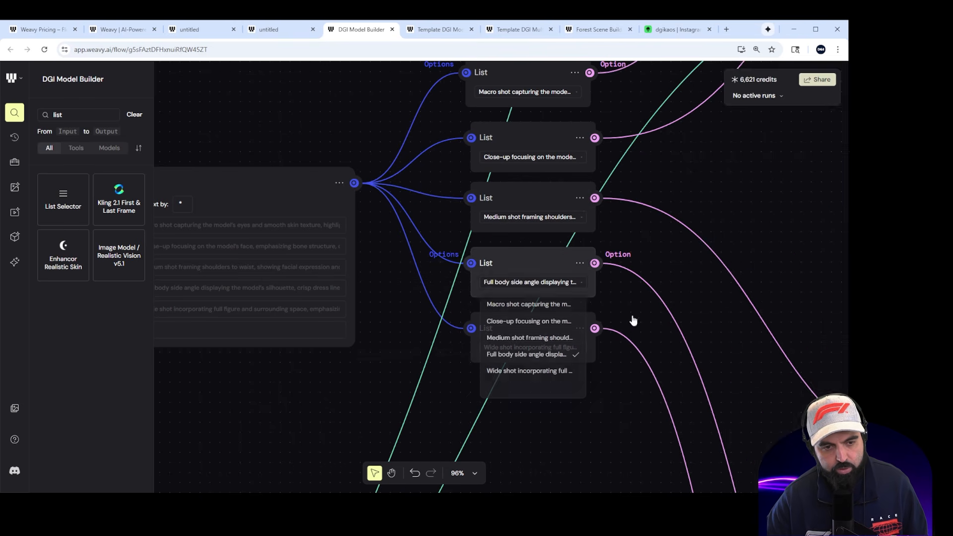
pyautogui.click(570, 347)
pyautogui.click(663, 362)
# Step: Shift the macro shot List node slightly within the stack of List nodes beside the Array node
pyautogui.scroll(-5, 632, 313)
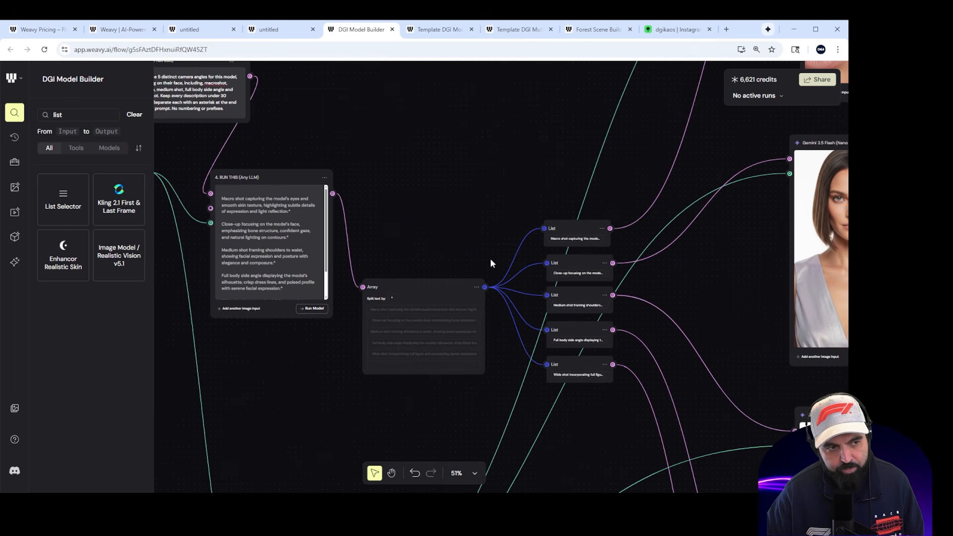
pyautogui.scroll(-3, 490, 258)
pyautogui.scroll(5, 556, 261)
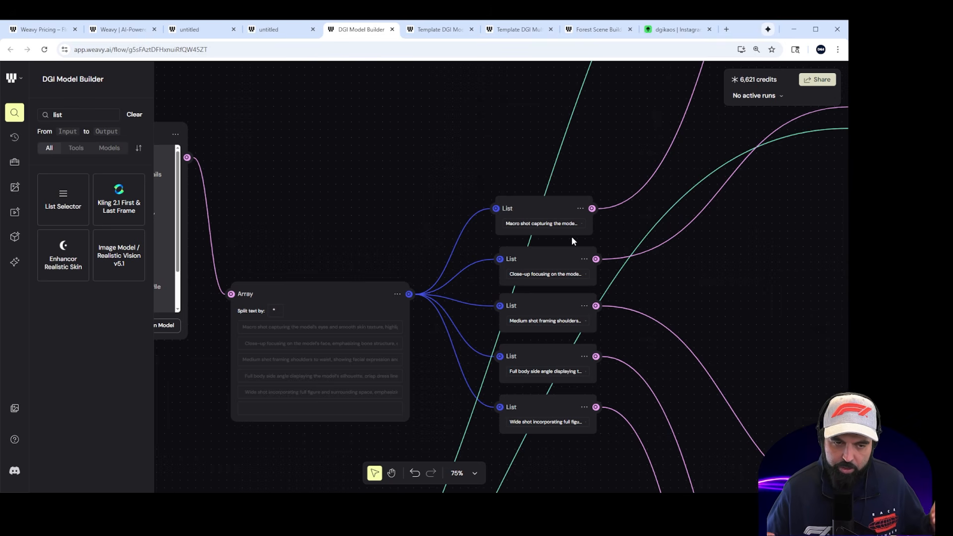
pyautogui.moveTo(564, 204)
pyautogui.mouseDown()
pyautogui.moveTo(584, 204)
pyautogui.moveTo(567, 204)
pyautogui.mouseUp()
pyautogui.scroll(-3, 588, 209)
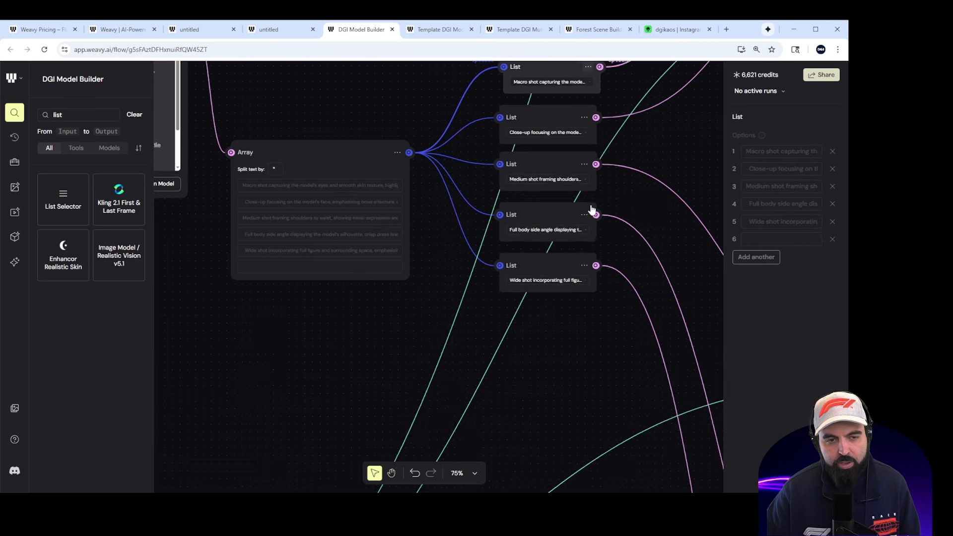
pyautogui.scroll(-1, 591, 210)
# Step: Examine the Gemini 2.5 Flash (Nano Banana) image nodes that the camera-angle List nodes feed
pyautogui.moveTo(663, 166); pyautogui.dragTo(566, 248)
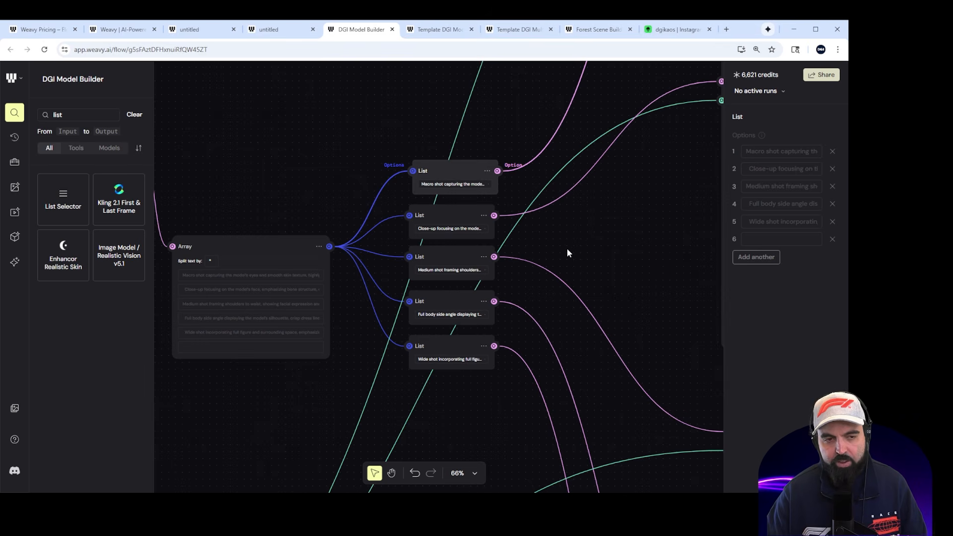
pyautogui.scroll(-5, 567, 249)
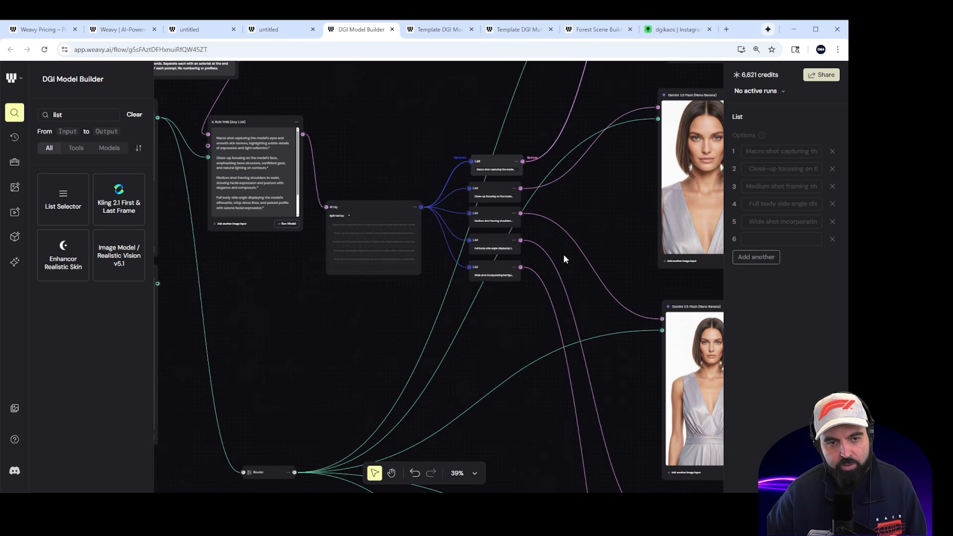
pyautogui.moveTo(609, 204); pyautogui.dragTo(512, 277)
pyautogui.scroll(-3, 537, 259)
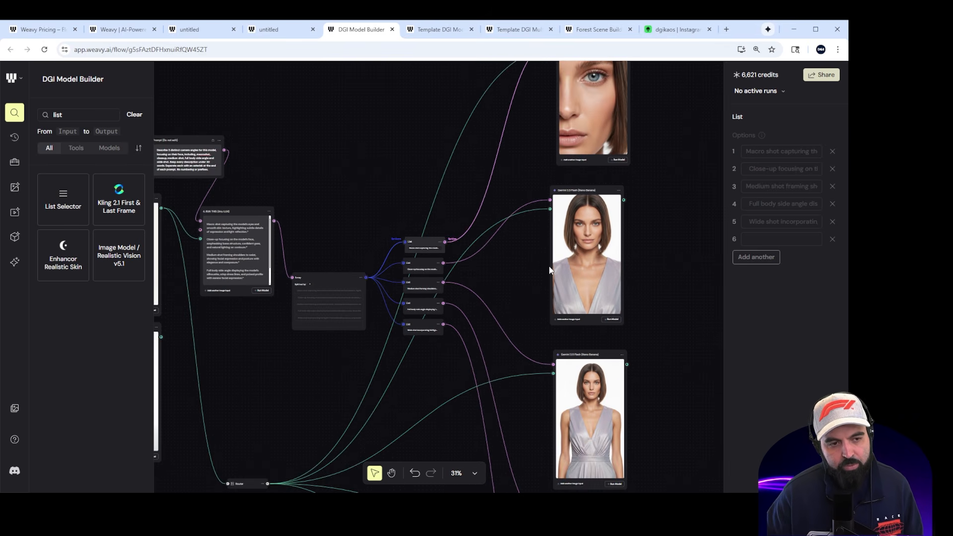
pyautogui.scroll(2, 526, 255)
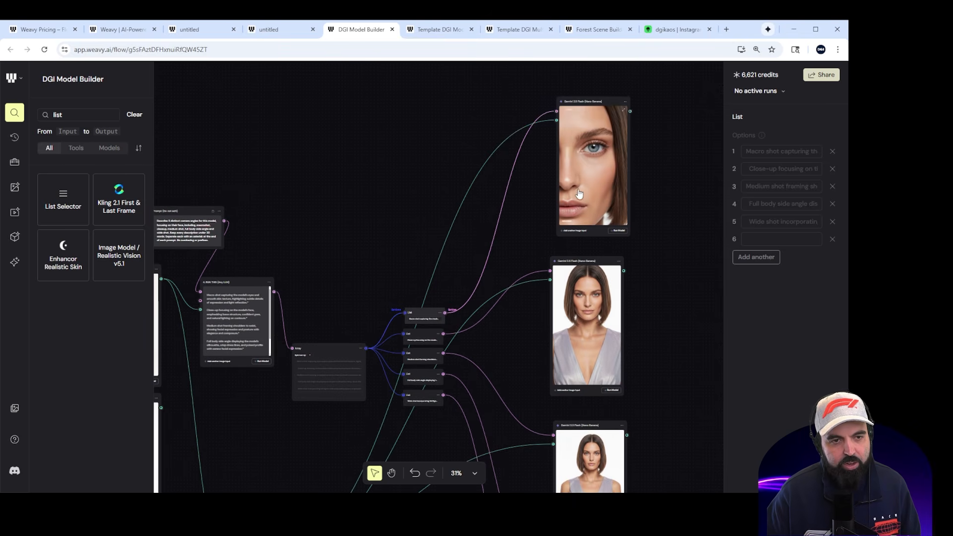
pyautogui.scroll(-3, 595, 238)
pyautogui.scroll(-1, 598, 237)
pyautogui.moveTo(662, 213); pyautogui.dragTo(577, 224)
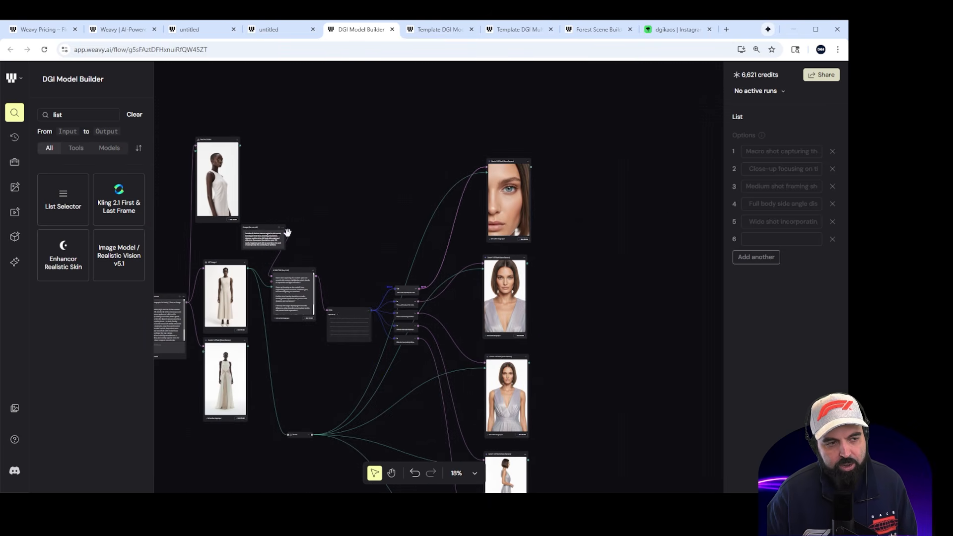
# Step: Find the Nano Banana model in the node library and place a node beside the macro shot image node
pyautogui.click(527, 166)
pyautogui.click(20, 81)
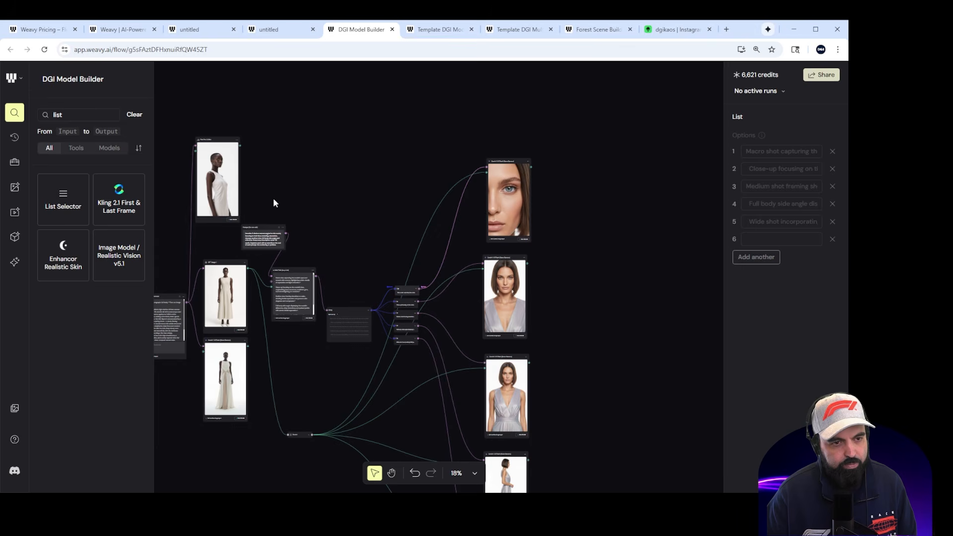
pyautogui.doubleClick(98, 112)
pyautogui.write('nno')
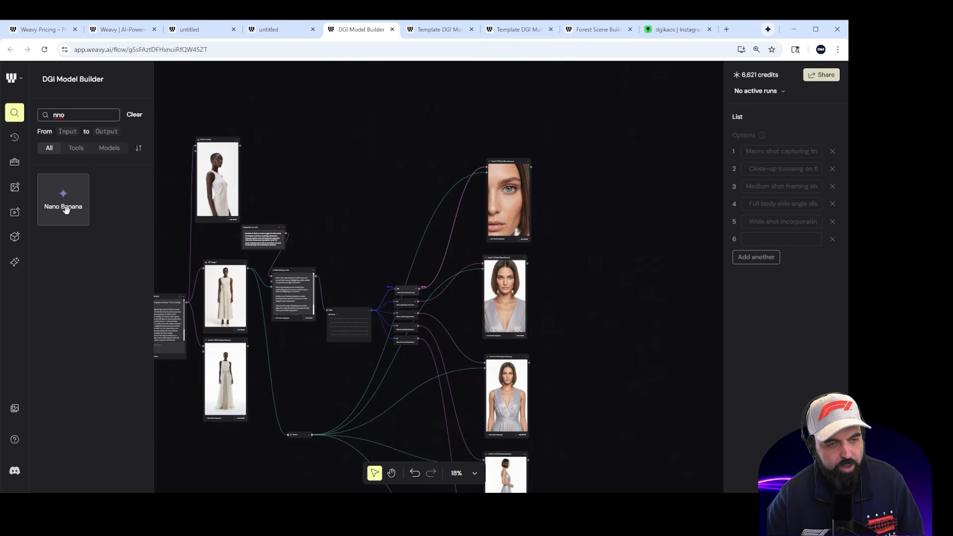
pyautogui.moveTo(58, 217); pyautogui.dragTo(500, 188)
pyautogui.moveTo(565, 188); pyautogui.dragTo(568, 189)
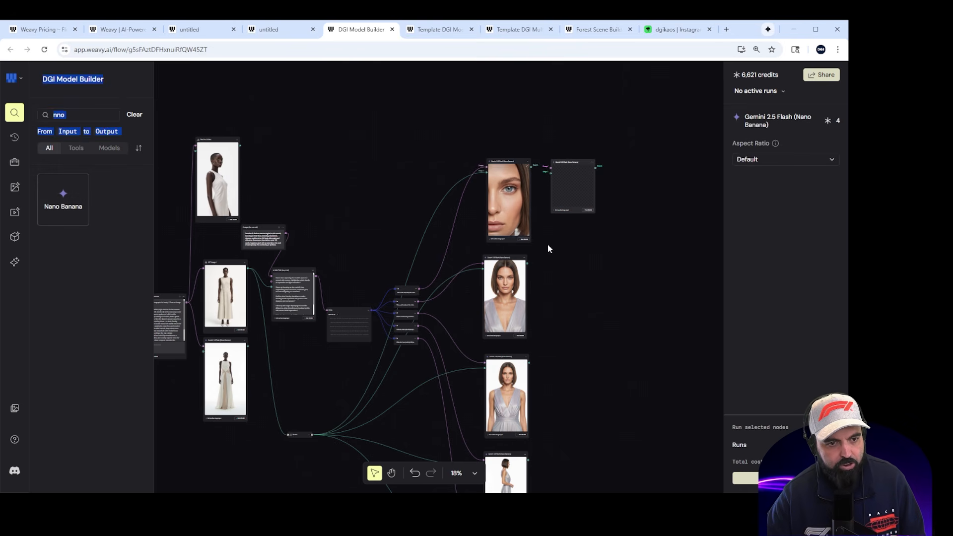
# Step: Delete the empty Nano Banana node beside the macro shot image node
pyautogui.moveTo(117, 237); pyautogui.dragTo(445, 211)
pyautogui.click(585, 219)
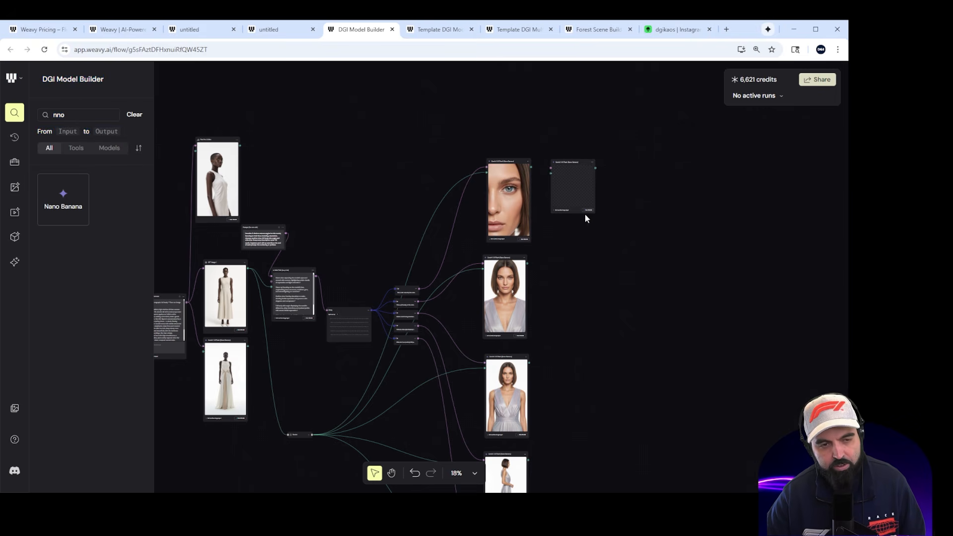
pyautogui.scroll(-3, 580, 193)
pyautogui.scroll(3, 566, 159)
pyautogui.scroll(-3, 556, 189)
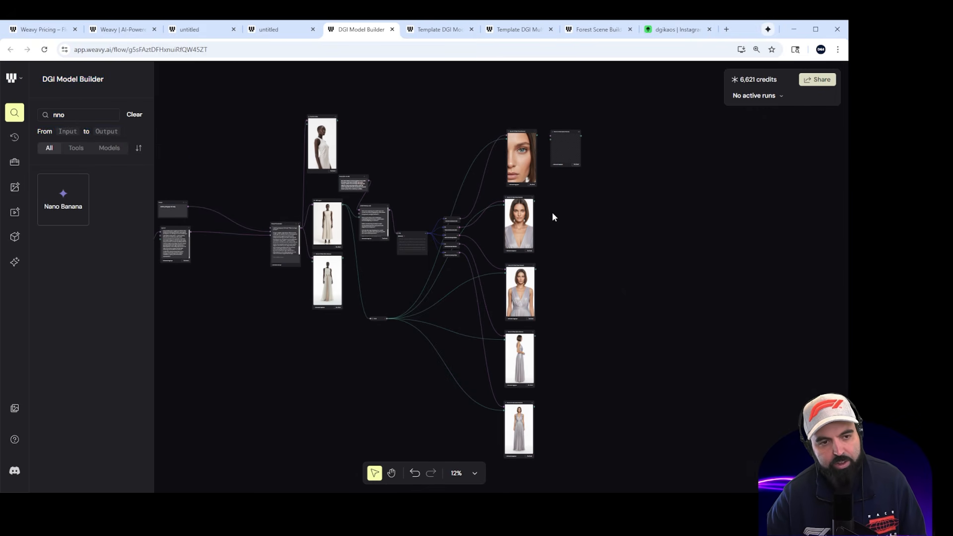
pyautogui.click(571, 172)
pyautogui.press('Delete')
# Step: Check the aspect ratio setting of the macro shot and medium shot Gemini image nodes
pyautogui.scroll(5, 511, 164)
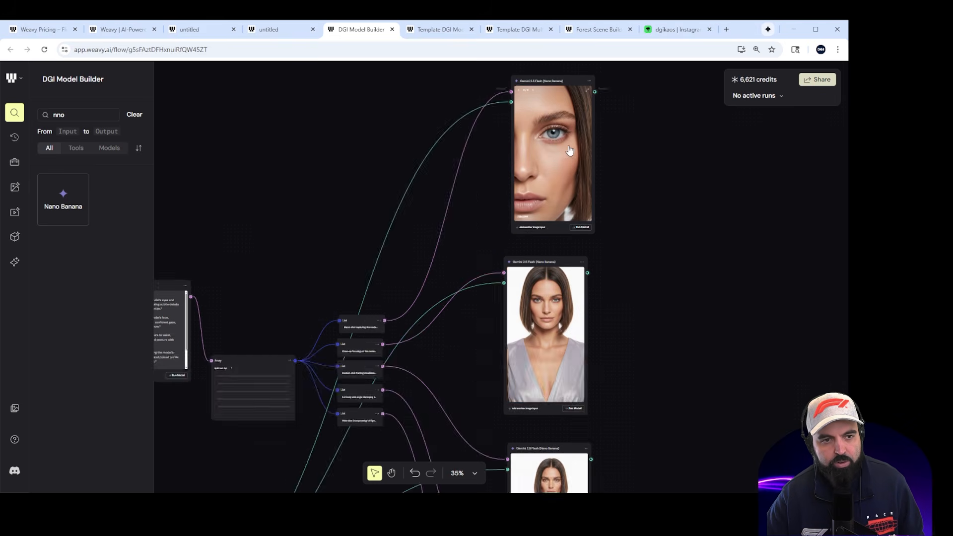
pyautogui.click(552, 240)
pyautogui.click(758, 160)
pyautogui.moveTo(656, 336); pyautogui.dragTo(701, 263)
pyautogui.scroll(-5, 665, 286)
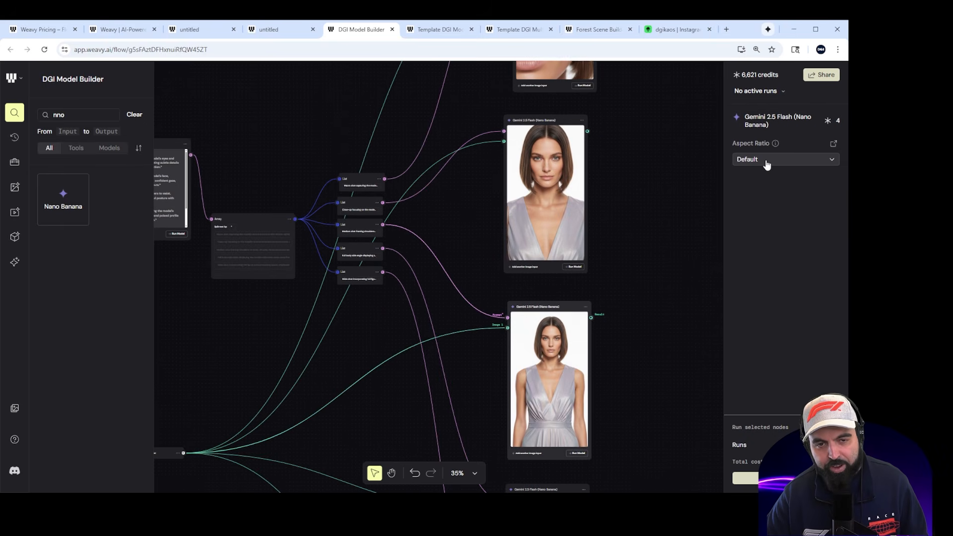
# Step: Examine the GPT Image 1 node's full-body model image and the nodes it supplies
pyautogui.scroll(-5, 678, 231)
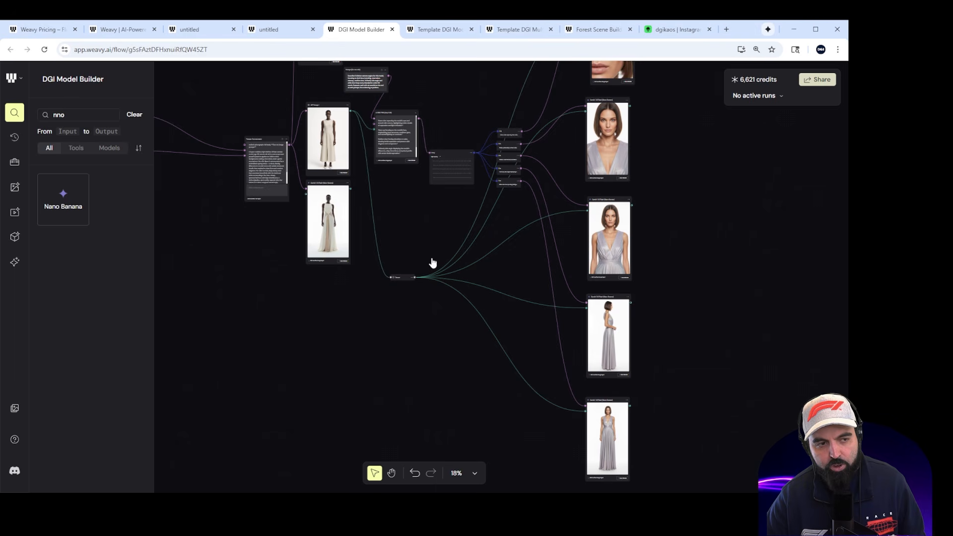
pyautogui.scroll(5, 430, 294)
pyautogui.scroll(2, 371, 200)
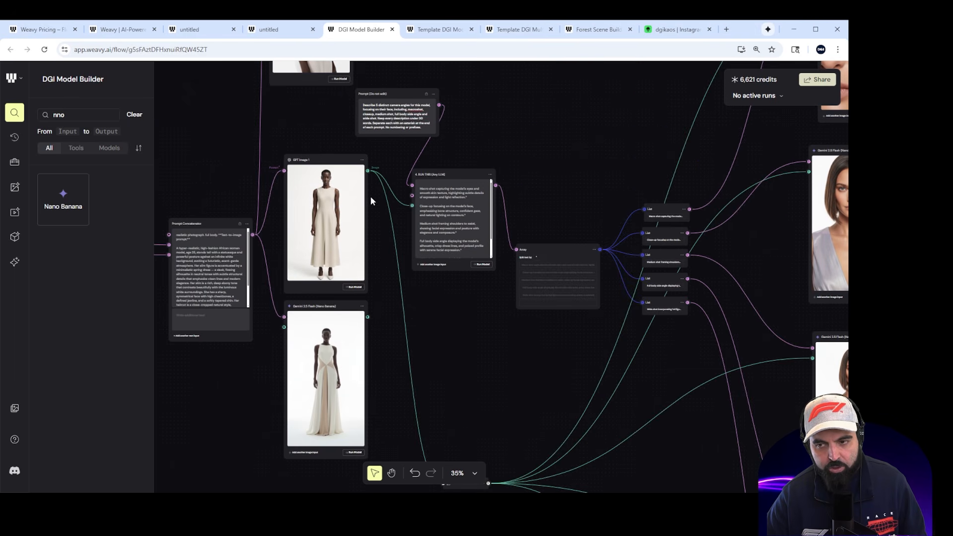
pyautogui.moveTo(287, 138); pyautogui.dragTo(419, 143)
pyautogui.scroll(3, 457, 253)
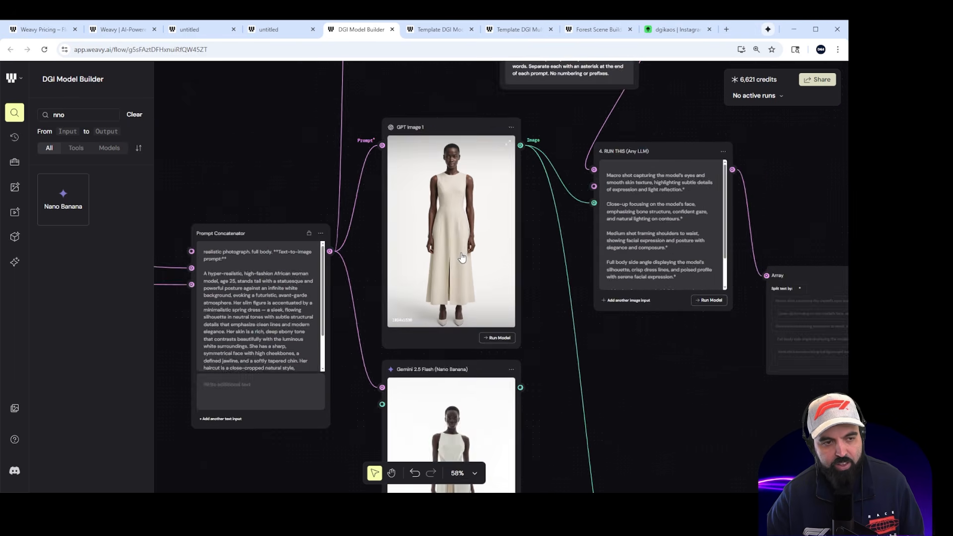
pyautogui.scroll(2, 461, 257)
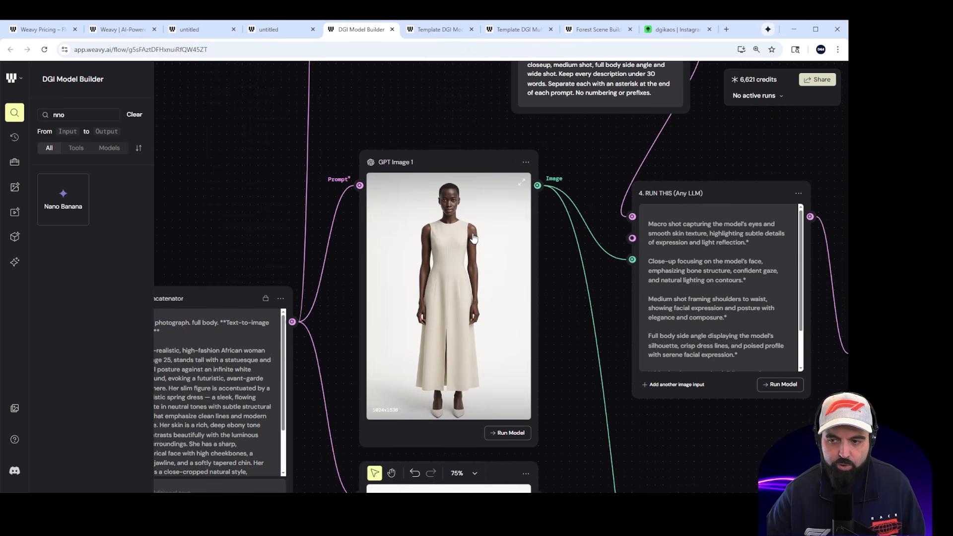
pyautogui.scroll(-3, 532, 249)
# Step: Follow the chain from the camera-angle LLM node through the Array and List nodes to the Gemini image nodes
pyautogui.moveTo(810, 194); pyautogui.dragTo(590, 243)
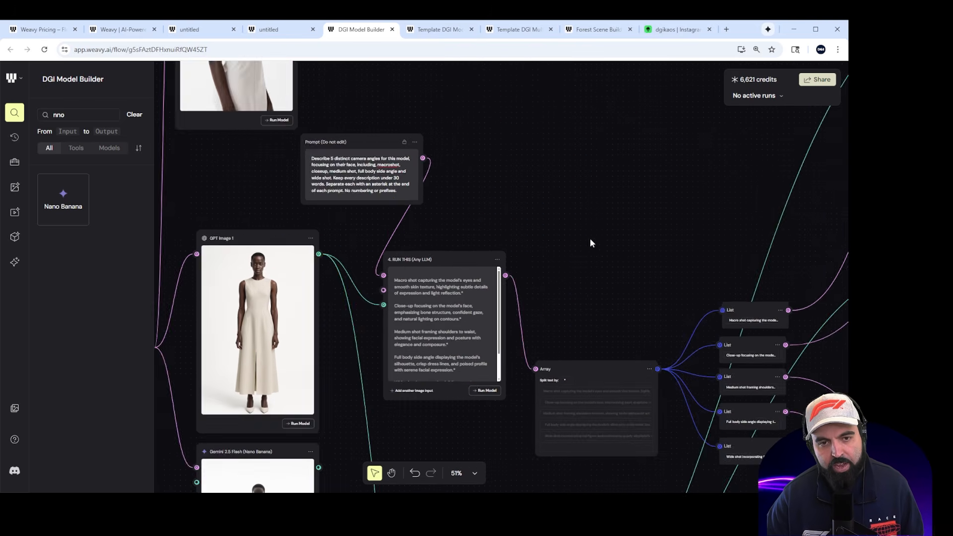
pyautogui.scroll(-3, 590, 242)
pyautogui.hscroll(5, 722, 195)
pyautogui.scroll(-2, 643, 270)
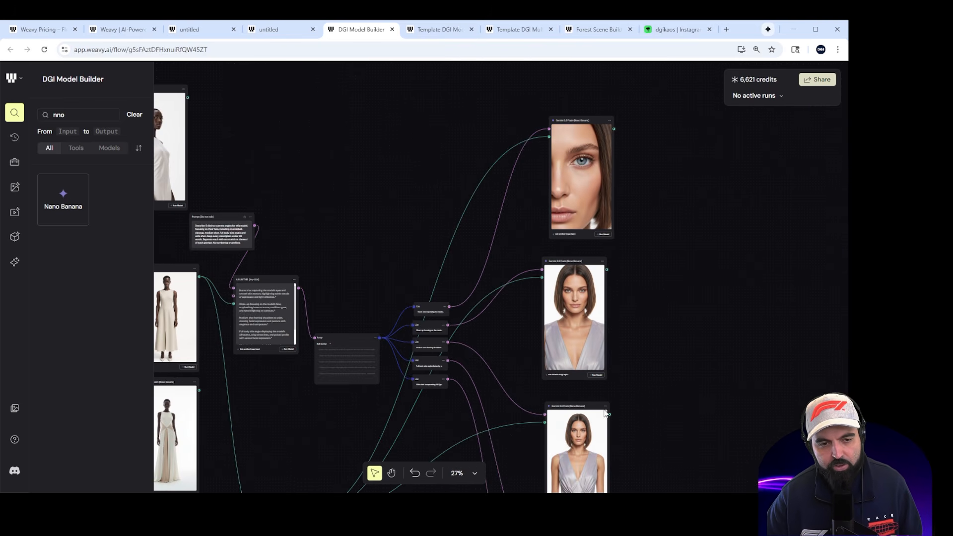
pyautogui.scroll(-2, 674, 385)
pyautogui.scroll(-2, 280, 360)
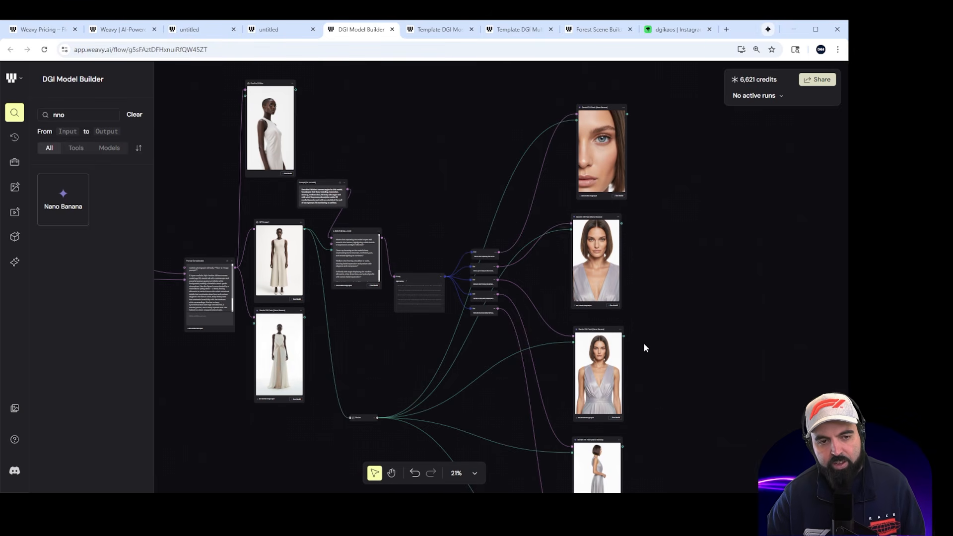
pyautogui.scroll(3, 645, 347)
# Step: Review the aspect ratio settings of the medium shot, full body, wide shot and close-up Gemini image nodes
pyautogui.click(595, 368)
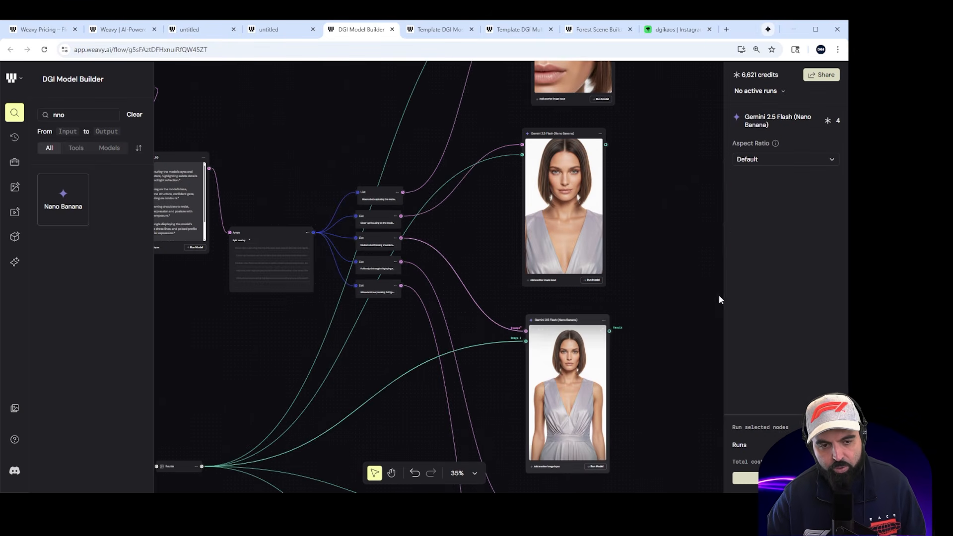
pyautogui.scroll(-2, 704, 243)
pyautogui.click(704, 246)
pyautogui.click(594, 375)
pyautogui.scroll(-3, 711, 244)
pyautogui.click(544, 400)
pyautogui.scroll(-3, 697, 273)
pyautogui.scroll(8, 662, 278)
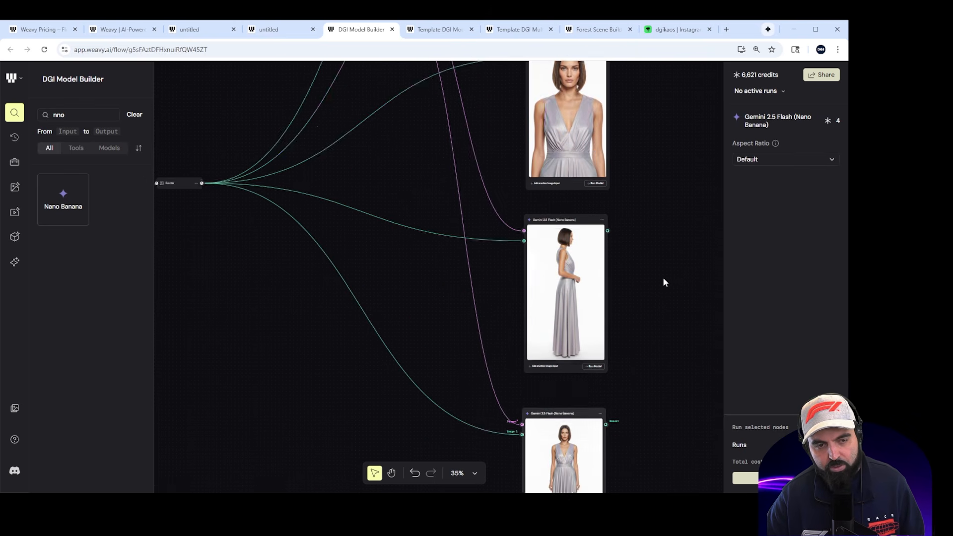
pyautogui.click(579, 148)
pyautogui.click(576, 297)
pyautogui.scroll(-4, 638, 267)
pyautogui.scroll(-3, 639, 266)
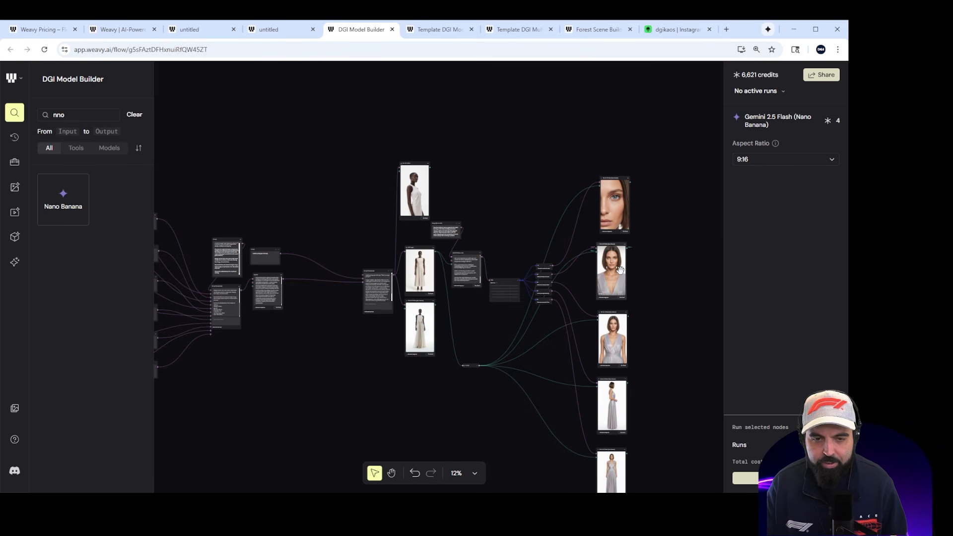
# Step: Disconnect the macro shot Gemini node's prompt and image inputs, and the close-up Gemini node's prompt input
pyautogui.scroll(4, 625, 251)
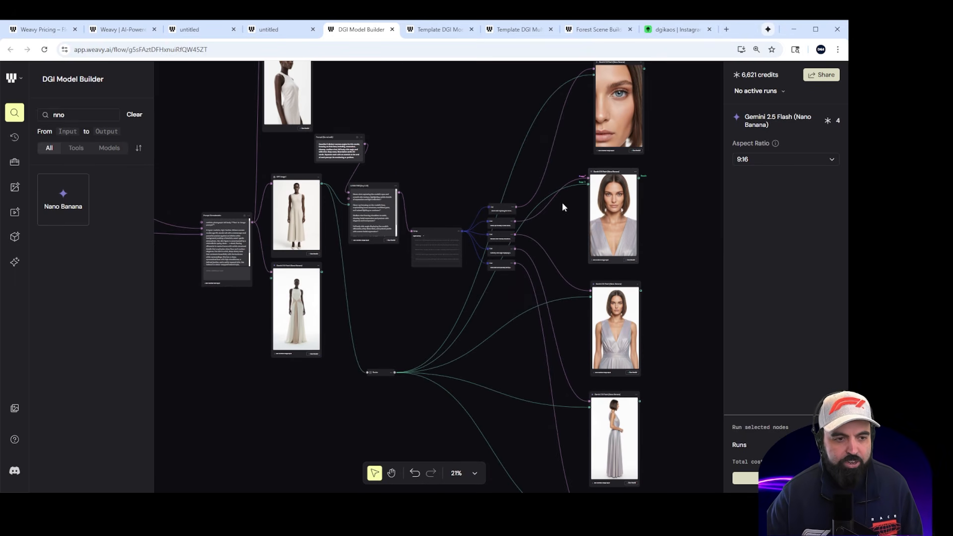
pyautogui.scroll(3, 551, 241)
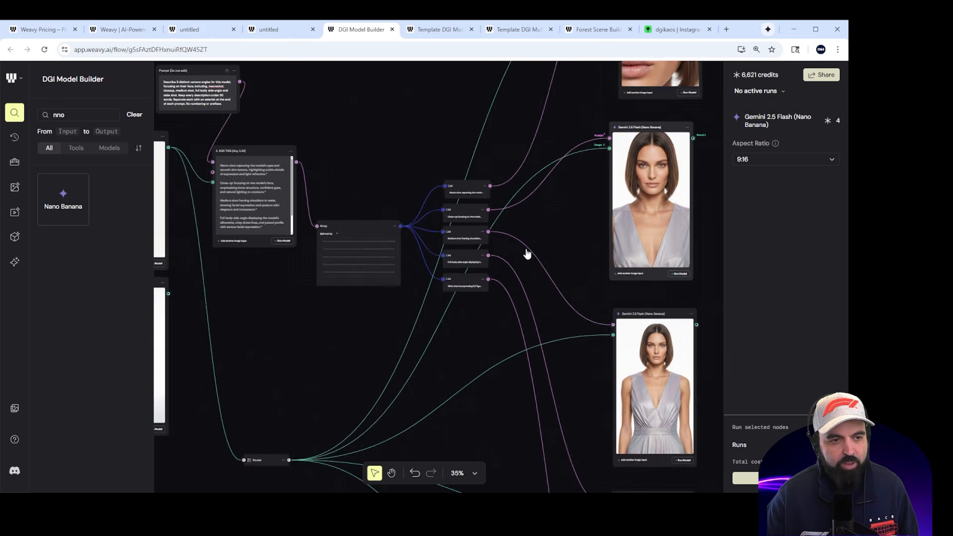
pyautogui.scroll(5, 527, 253)
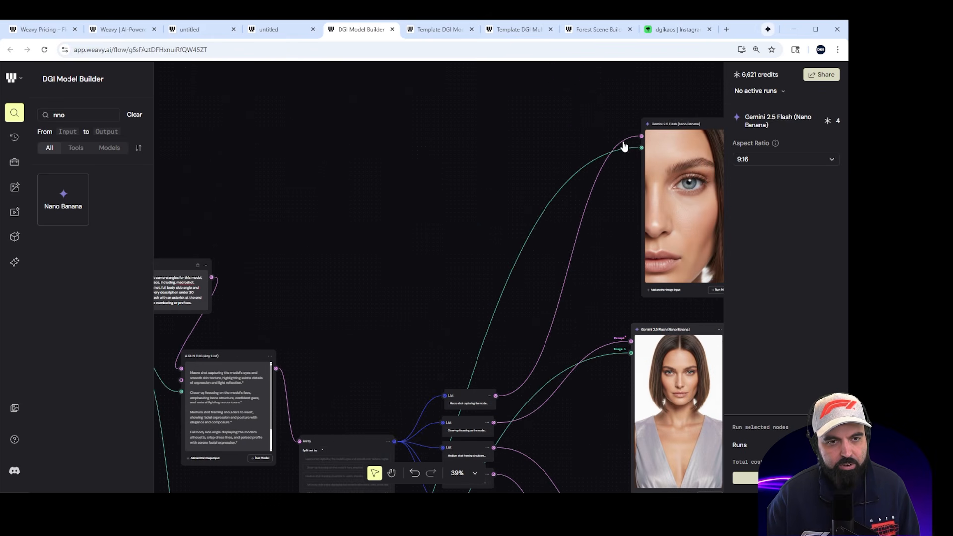
pyautogui.click(624, 143)
pyautogui.press('Delete')
pyautogui.click(616, 152)
pyautogui.press('Delete')
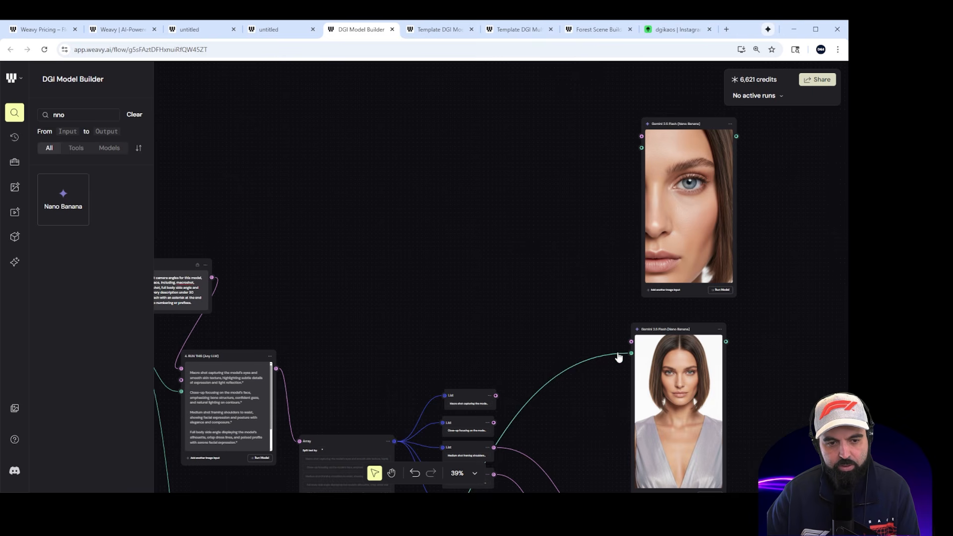
# Step: Disconnect the close-up Gemini node's image input and the medium shot Gemini node's prompt and image inputs
pyautogui.scroll(-7, 617, 347)
pyautogui.click(612, 197)
pyautogui.press('Delete')
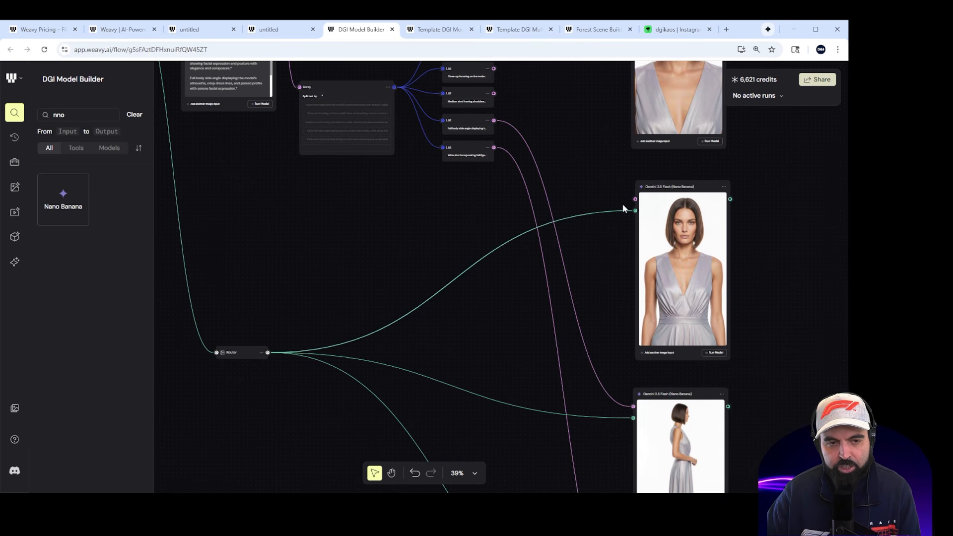
pyautogui.click(625, 209)
pyautogui.press('Delete')
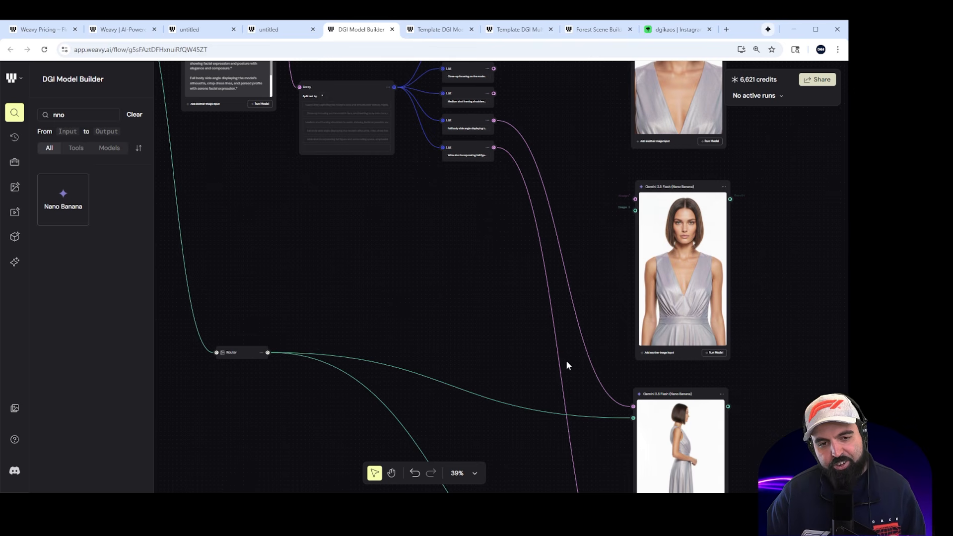
# Step: Disconnect the full body side-angle Gemini image node's prompt and image inputs
pyautogui.scroll(2, 625, 375)
pyautogui.scroll(-6, 645, 374)
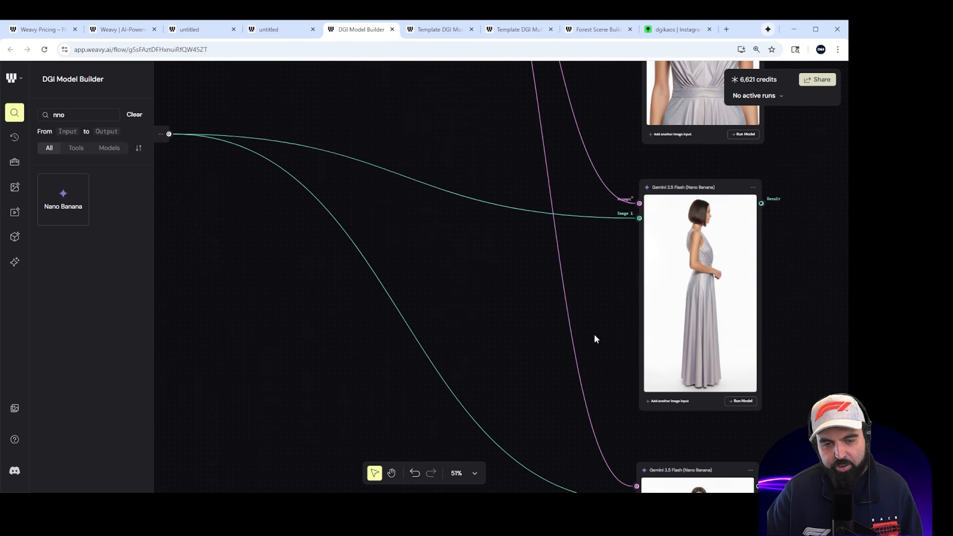
pyautogui.click(606, 189)
pyautogui.press('Delete')
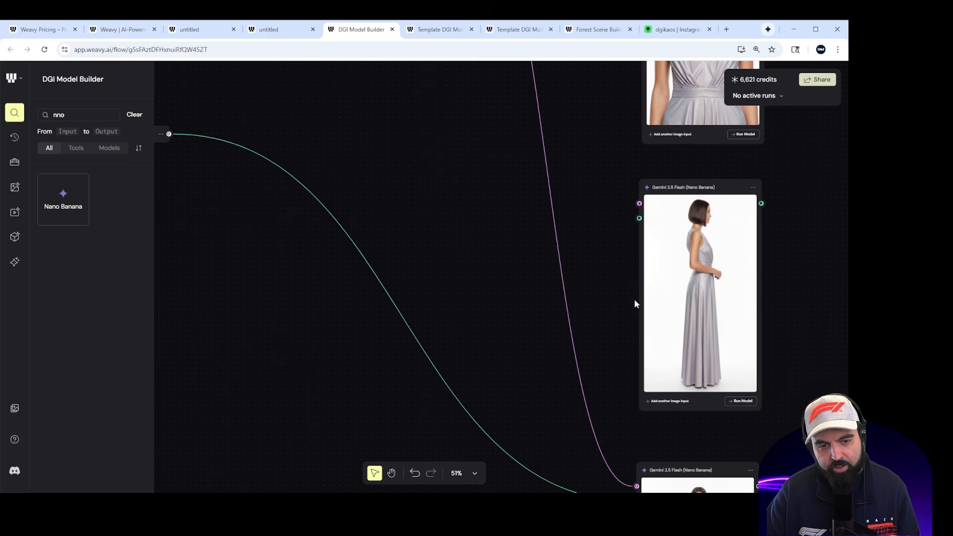
# Step: Disconnect the wide shot Gemini image node's prompt and image inputs
pyautogui.scroll(-3, 633, 300)
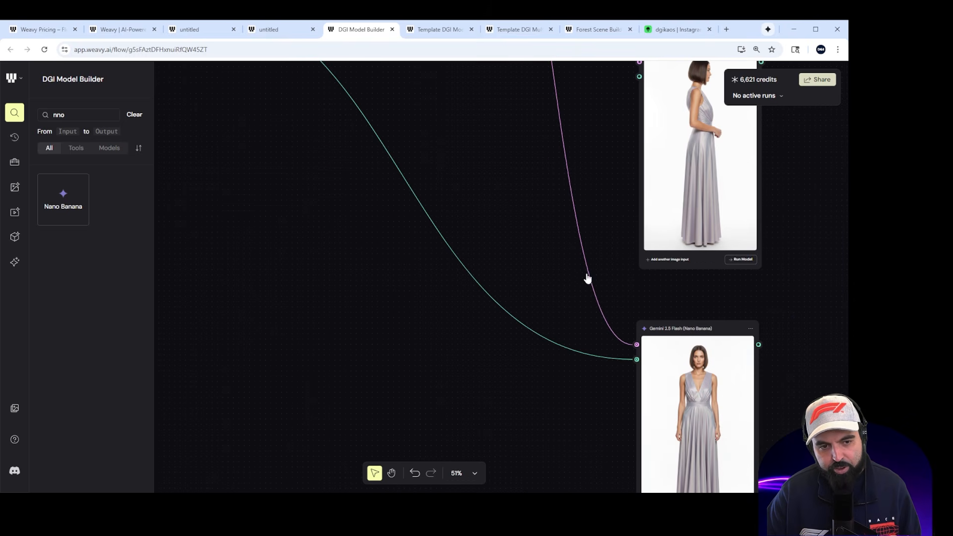
pyautogui.moveTo(629, 246); pyautogui.dragTo(599, 257)
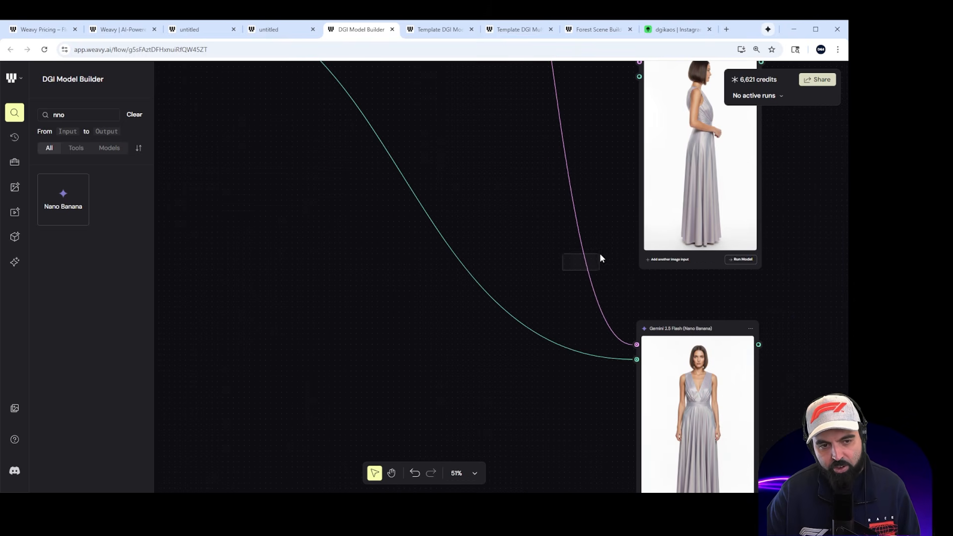
pyautogui.click(589, 277)
pyautogui.press('Delete')
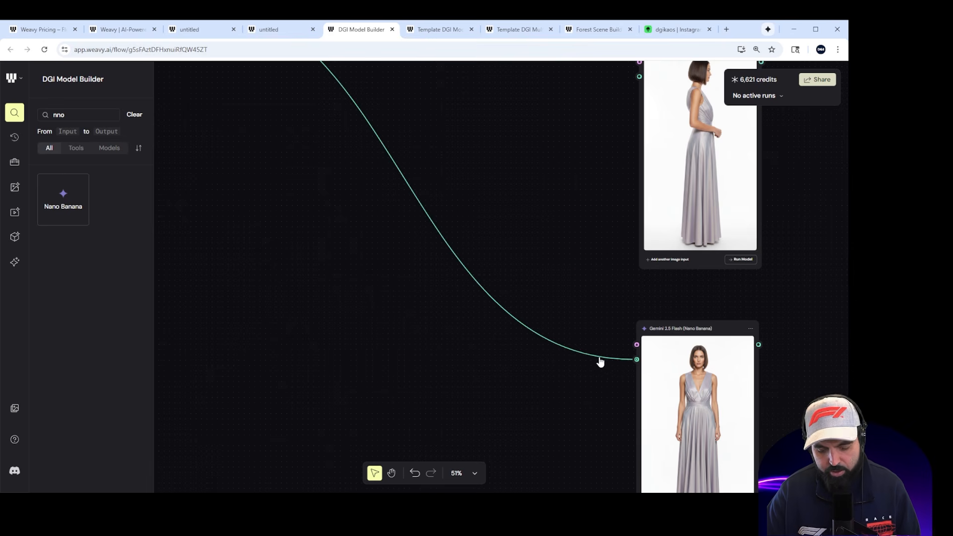
# Step: Connect the macro shot List node's option output to the macro shot Gemini node's prompt input
pyautogui.scroll(-5, 621, 268)
pyautogui.scroll(-4, 625, 271)
pyautogui.moveTo(626, 272); pyautogui.dragTo(624, 484)
pyautogui.scroll(-1, 598, 348)
pyautogui.scroll(6, 593, 378)
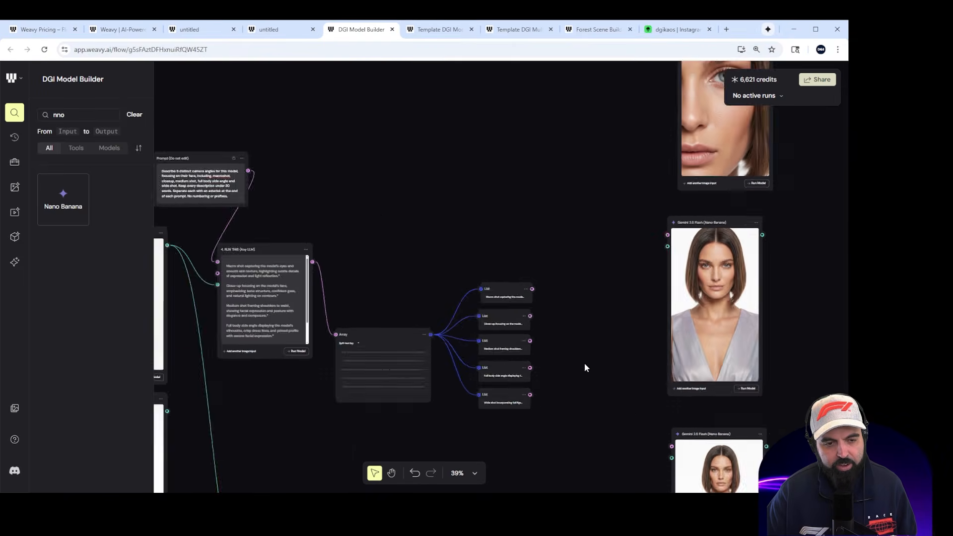
pyautogui.scroll(2, 571, 360)
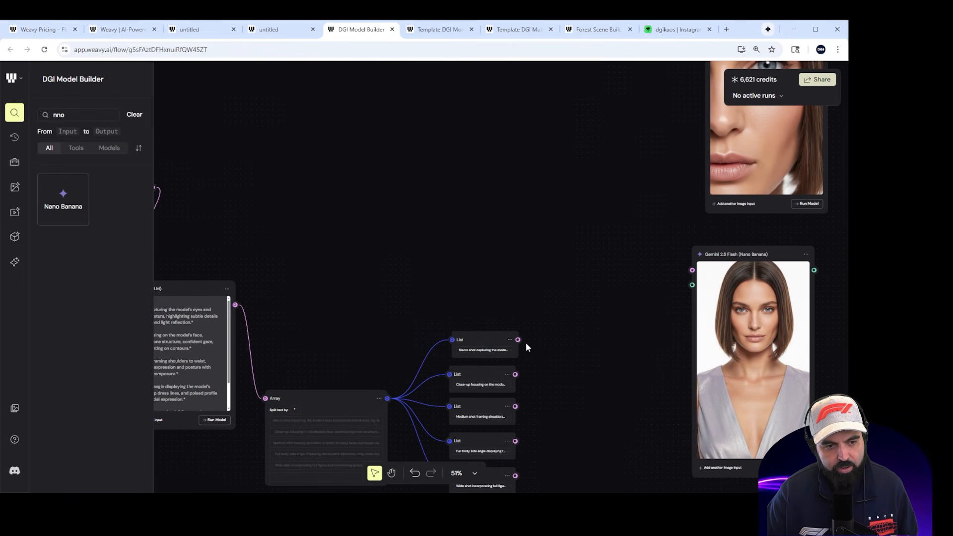
pyautogui.moveTo(517, 339); pyautogui.dragTo(702, 152)
pyautogui.moveTo(688, 109); pyautogui.dragTo(434, 159)
pyautogui.scroll(7, 446, 215)
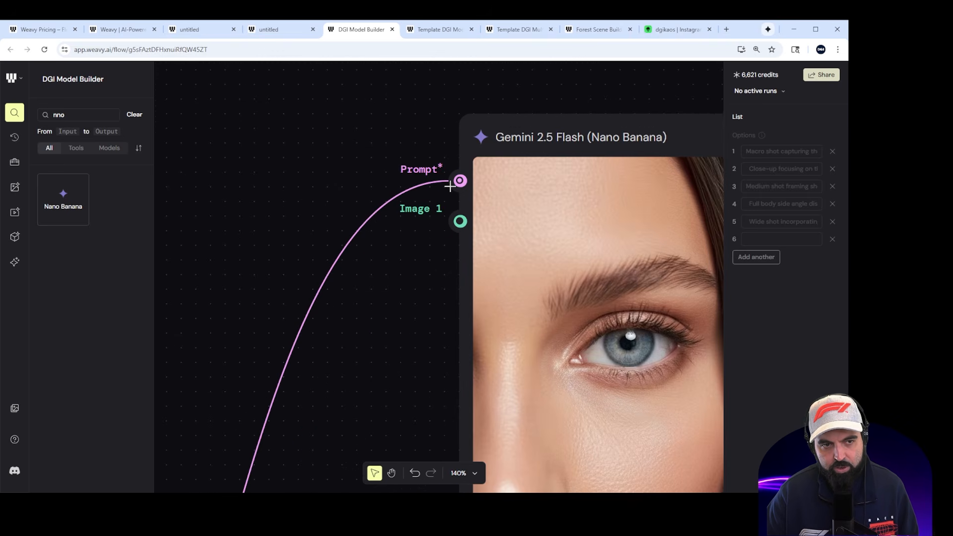
pyautogui.scroll(-7, 470, 203)
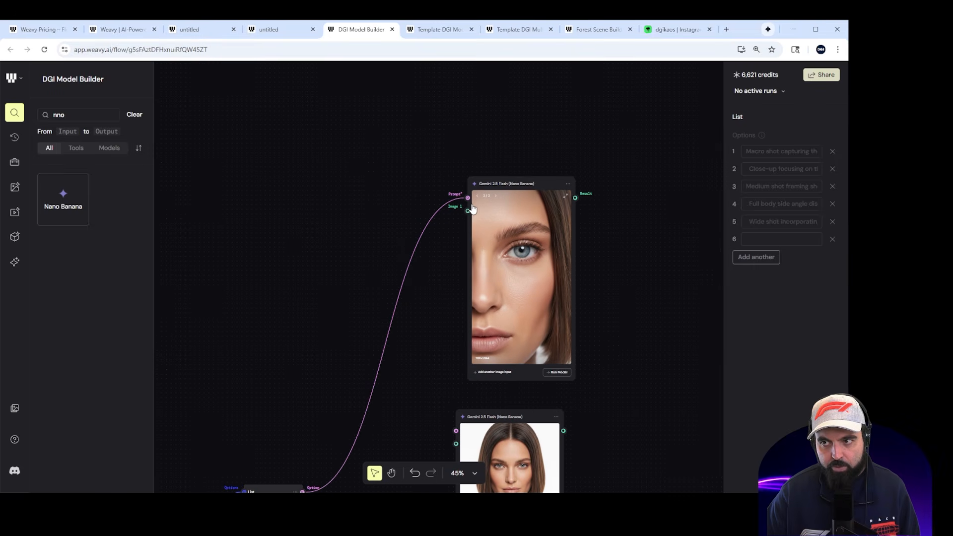
# Step: Connect the close-up and medium shot List nodes' option outputs to the prompt inputs of their matching Gemini image nodes
pyautogui.scroll(-5, 441, 328)
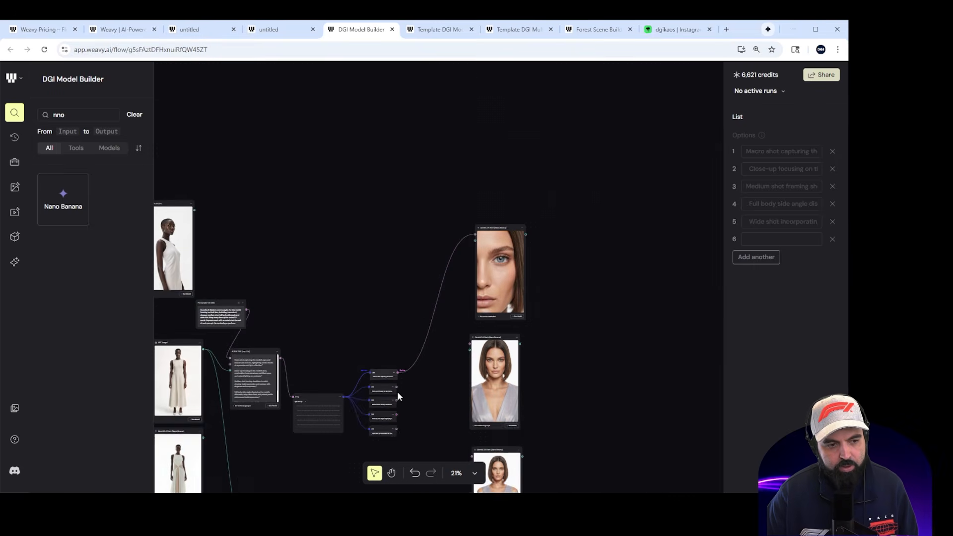
pyautogui.scroll(1, 386, 337)
pyautogui.moveTo(398, 317); pyautogui.dragTo(484, 271)
pyautogui.scroll(-2, 465, 310)
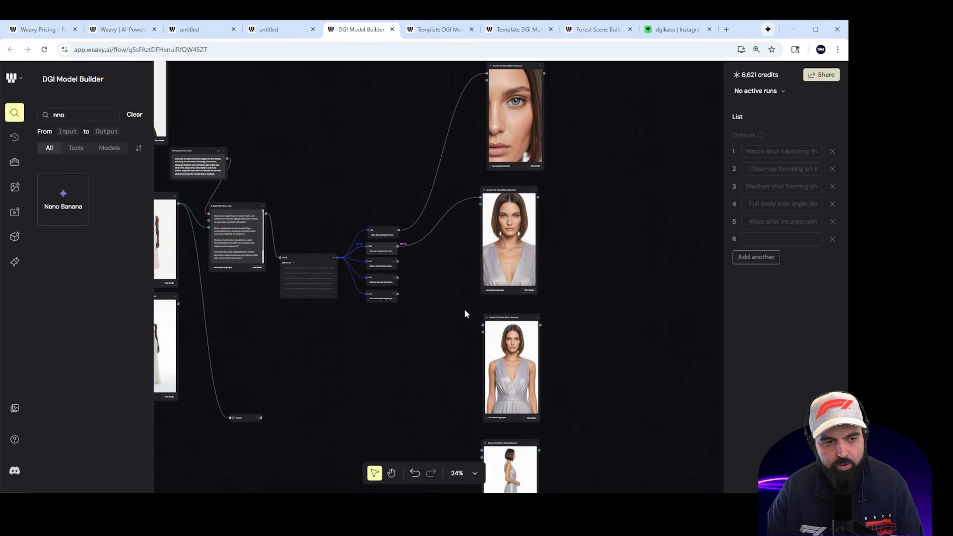
pyautogui.moveTo(397, 261); pyautogui.dragTo(482, 326)
# Step: Connect the full body and wide shot List nodes' option outputs to the prompt inputs of their matching Gemini image nodes
pyautogui.scroll(-2, 445, 304)
pyautogui.moveTo(398, 207); pyautogui.dragTo(486, 380)
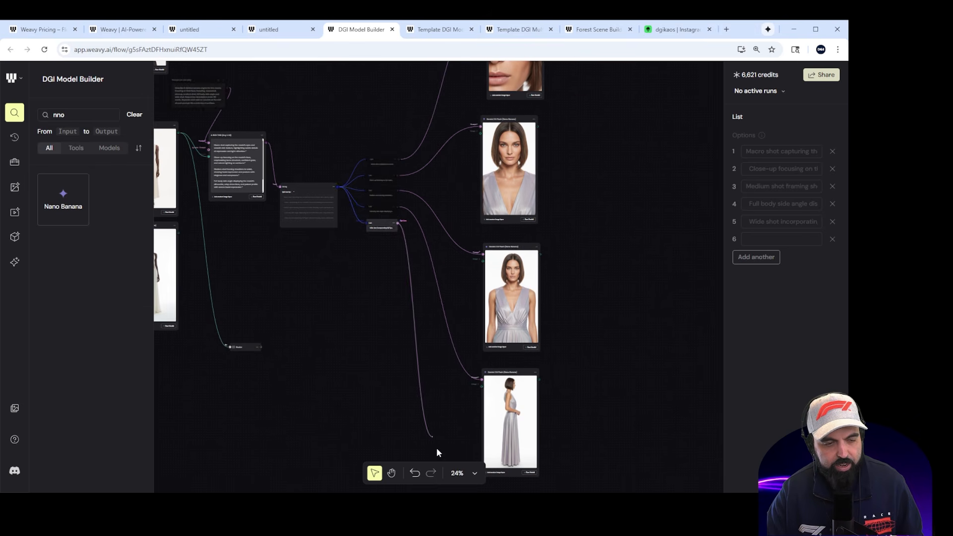
pyautogui.scroll(-3, 430, 432)
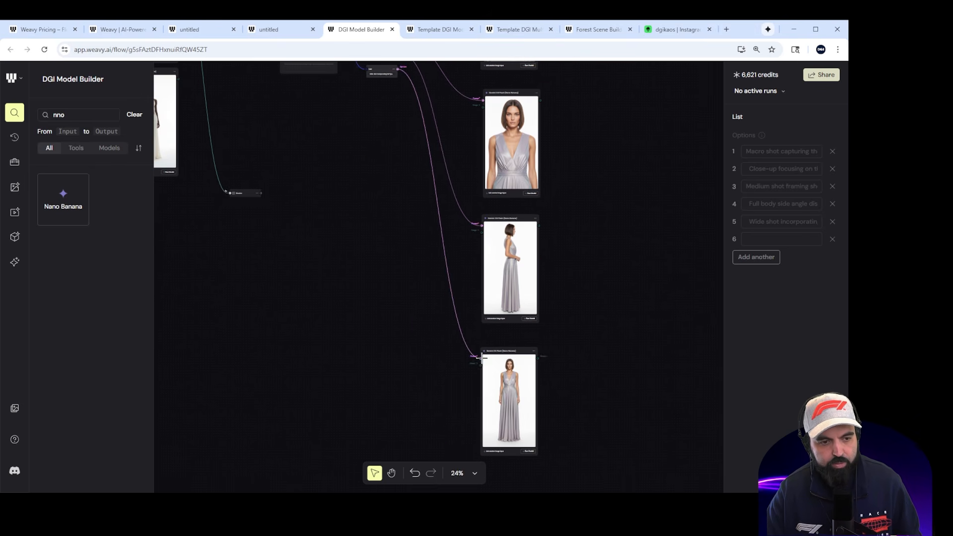
# Step: Review the List nodes' prompt connections and the GPT Image 1 node that holds the full-body model image
pyautogui.scroll(-4, 482, 311)
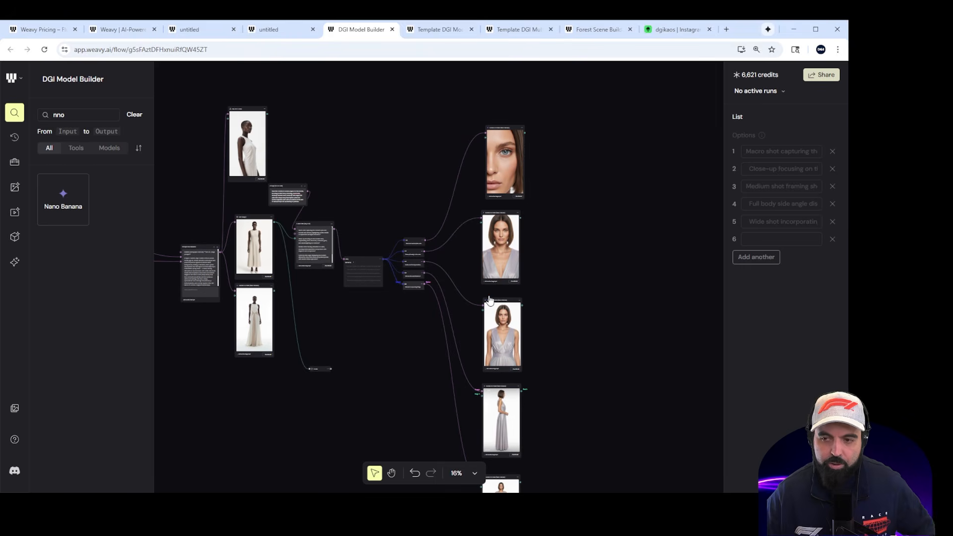
pyautogui.scroll(10, 488, 298)
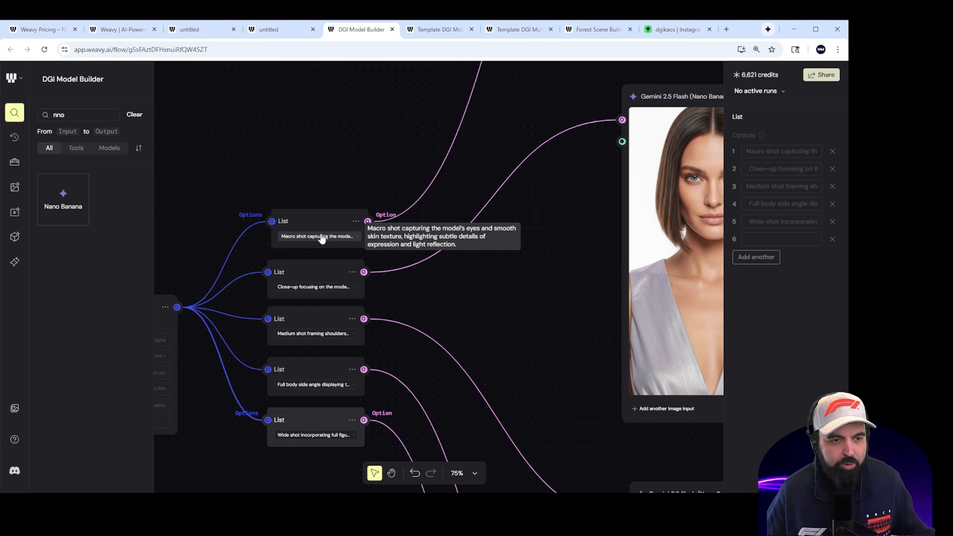
pyautogui.scroll(-8, 484, 256)
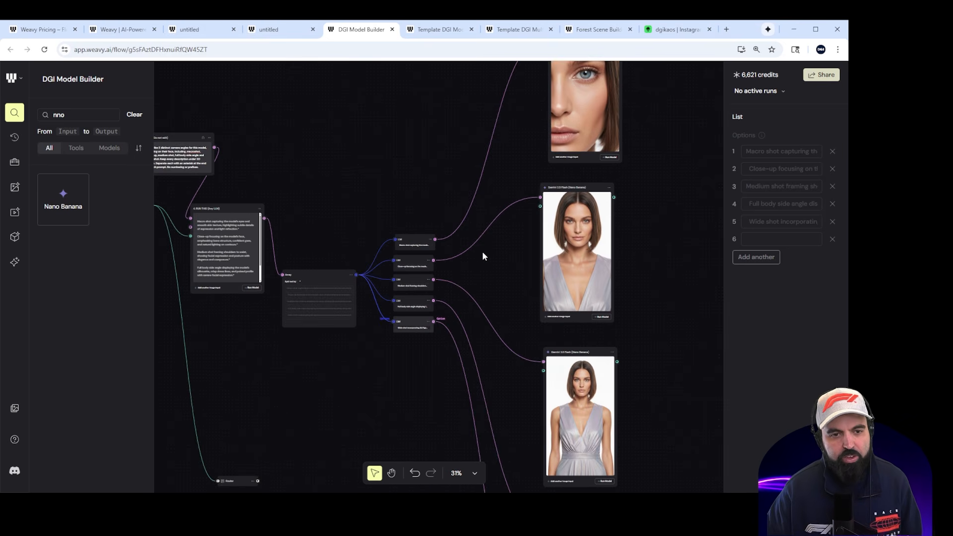
pyautogui.scroll(-2, 484, 256)
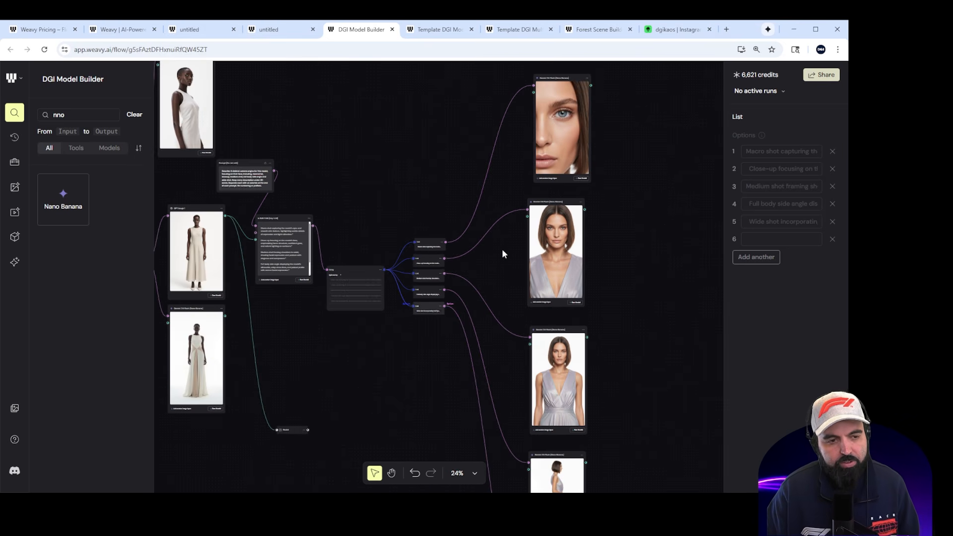
pyautogui.scroll(9, 422, 332)
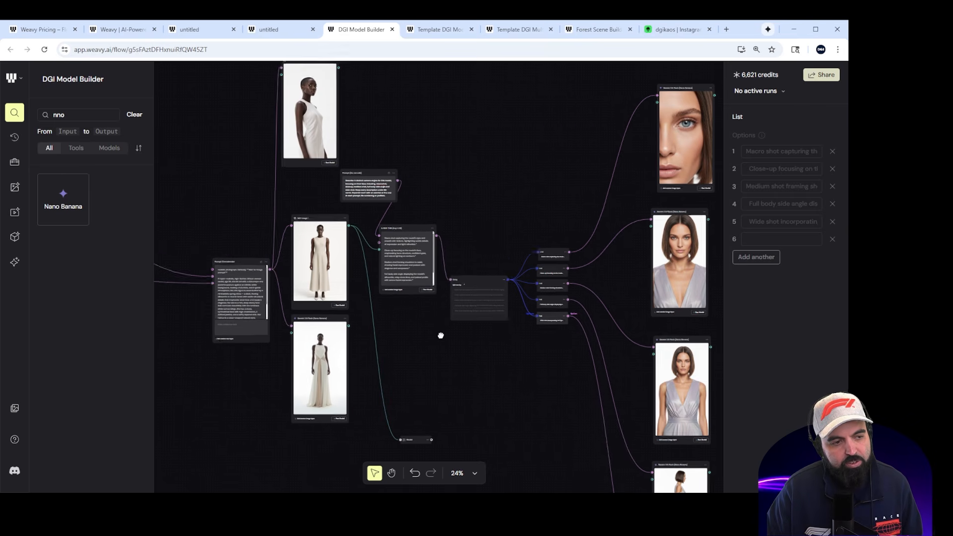
pyautogui.scroll(2, 389, 274)
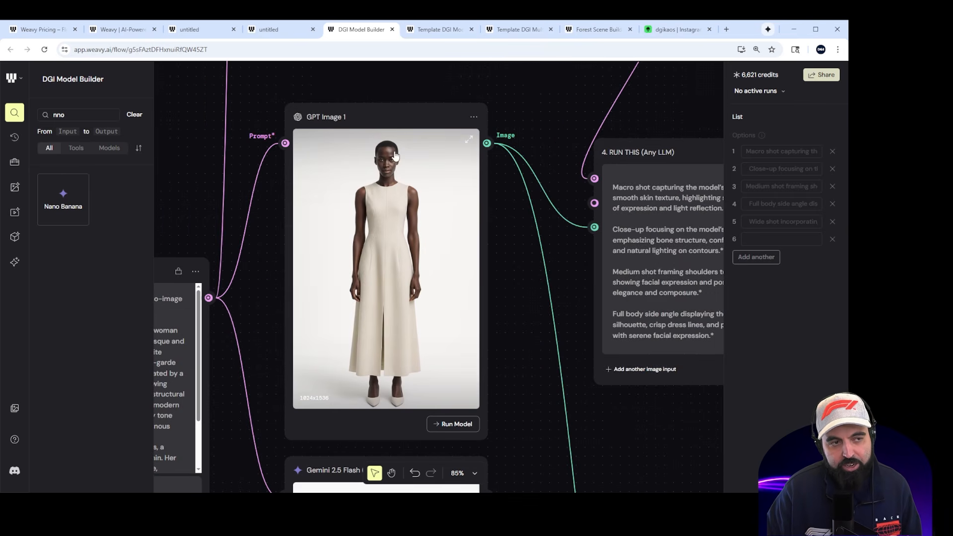
pyautogui.scroll(-8, 438, 318)
# Step: Try connecting the GPT Image 1 node's image output directly to the macro shot Gemini node's Image 1 input
pyautogui.moveTo(530, 417); pyautogui.dragTo(394, 341)
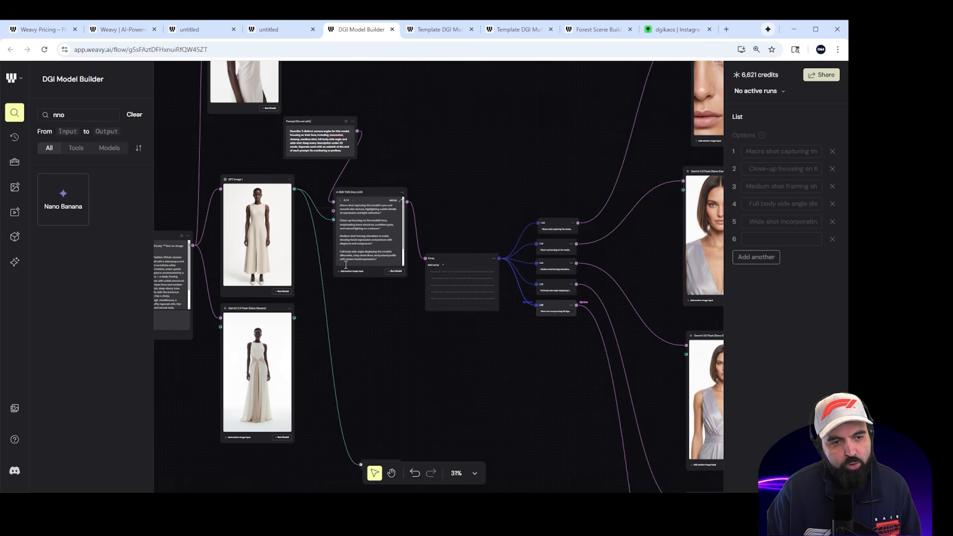
pyautogui.scroll(-2, 474, 365)
pyautogui.moveTo(478, 362); pyautogui.dragTo(395, 393)
pyautogui.moveTo(225, 241); pyautogui.dragTo(575, 101)
pyautogui.scroll(5, 589, 184)
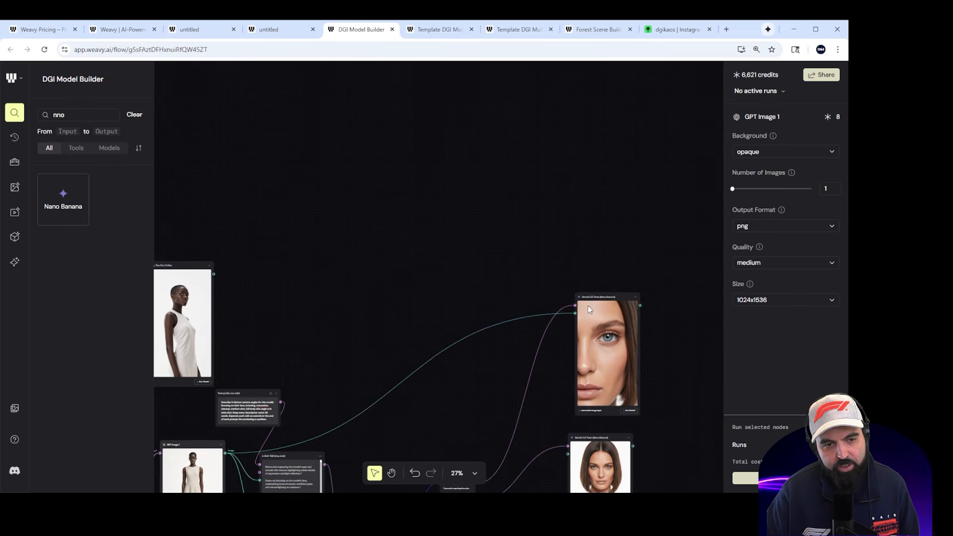
pyautogui.scroll(10, 589, 309)
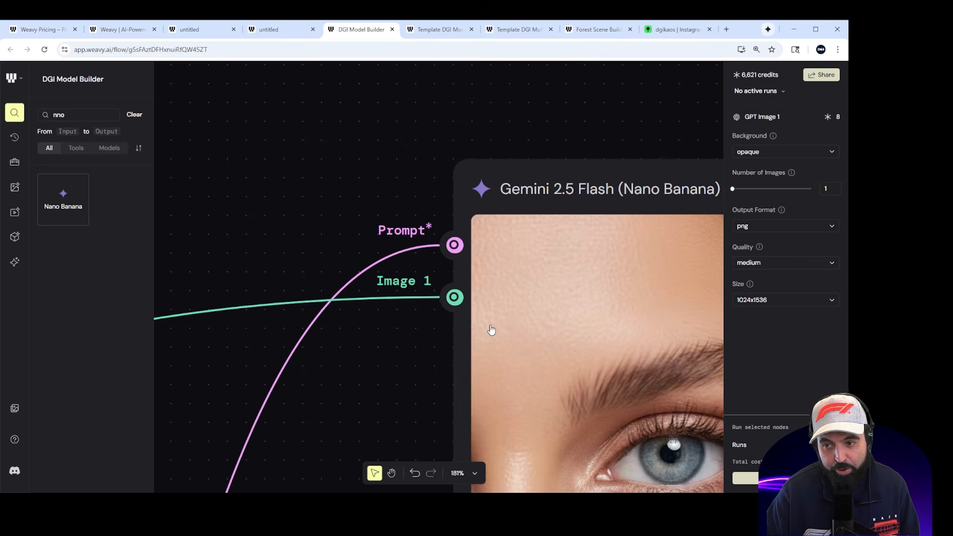
pyautogui.scroll(-5, 491, 322)
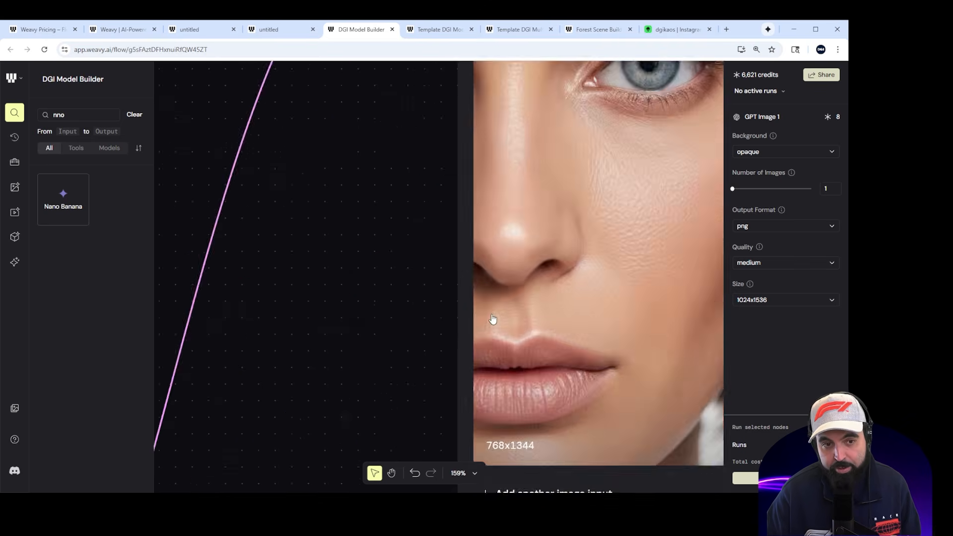
pyautogui.scroll(-10, 493, 319)
# Step: Try linking GPT Image 1 directly to the close-up Gemini node's image input, and undo the direct links to both Gemini nodes
pyautogui.moveTo(352, 279); pyautogui.dragTo(452, 185)
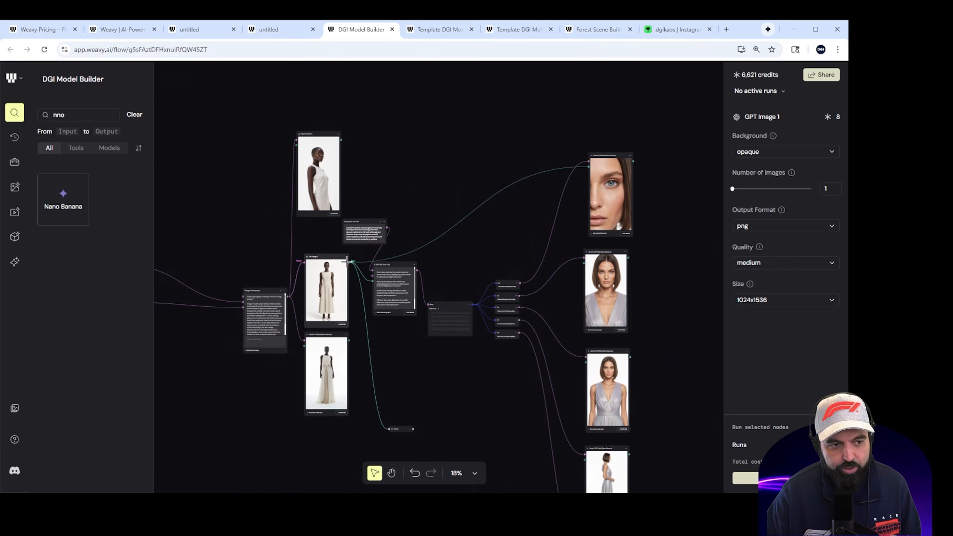
pyautogui.moveTo(346, 261); pyautogui.dragTo(585, 263)
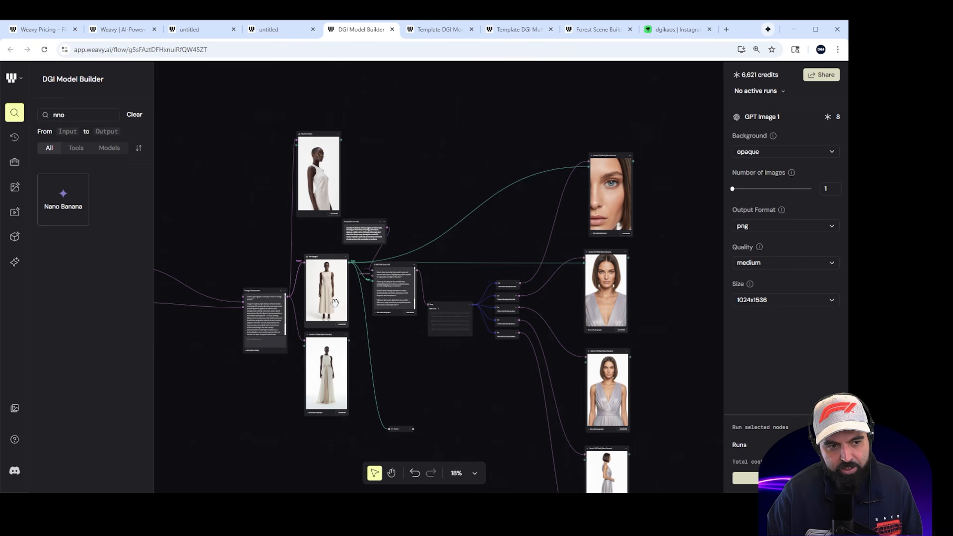
pyautogui.hotkey('ctrl', 'z')
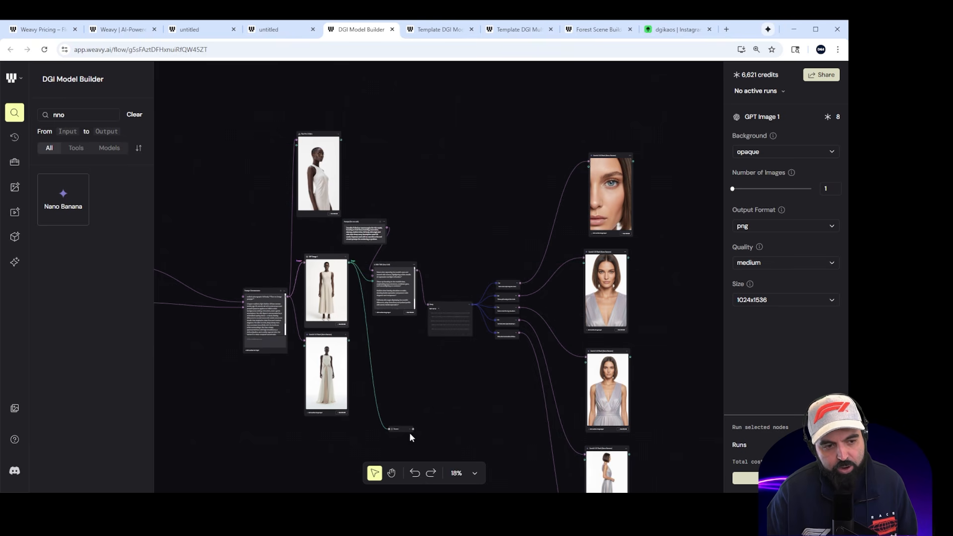
# Step: Search the node library for "rout", add a Router node above the existing one, and delete the added node
pyautogui.scroll(10, 398, 404)
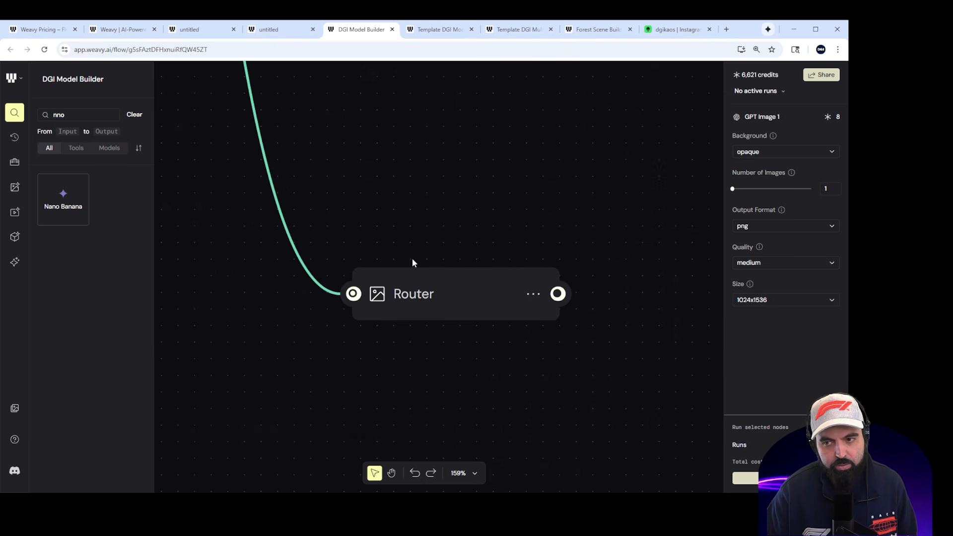
pyautogui.write('rout')
pyautogui.moveTo(68, 200); pyautogui.dragTo(389, 192)
pyautogui.scroll(-3, 396, 226)
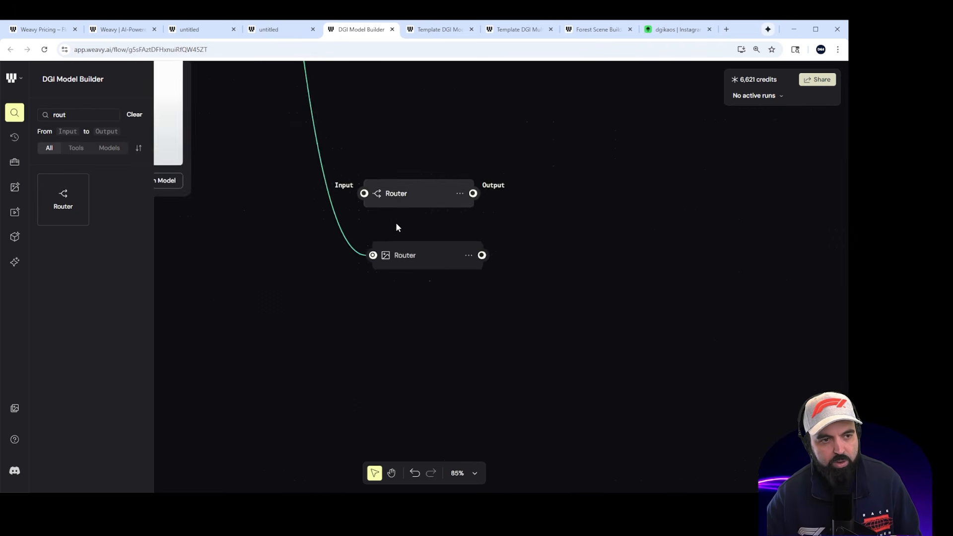
pyautogui.scroll(-5, 396, 227)
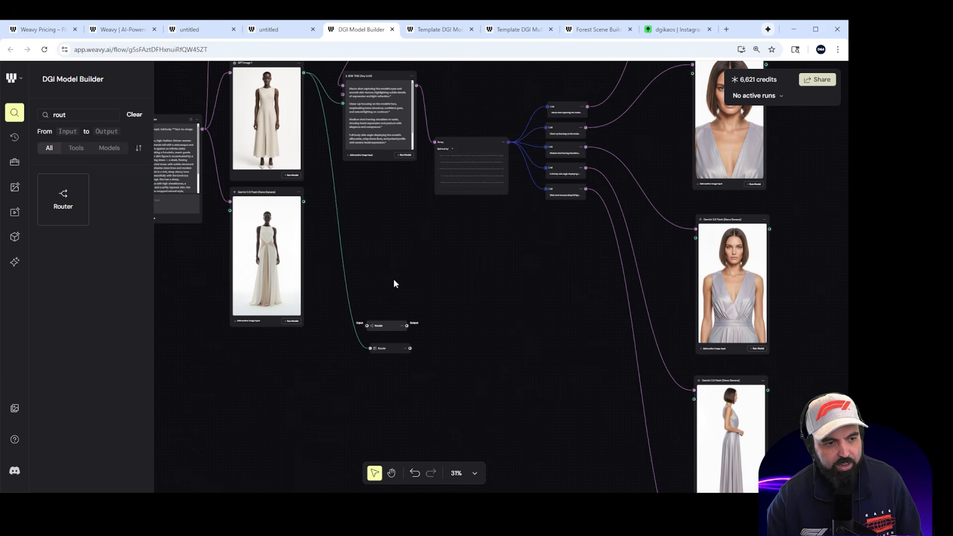
pyautogui.click(391, 327)
pyautogui.press('Delete')
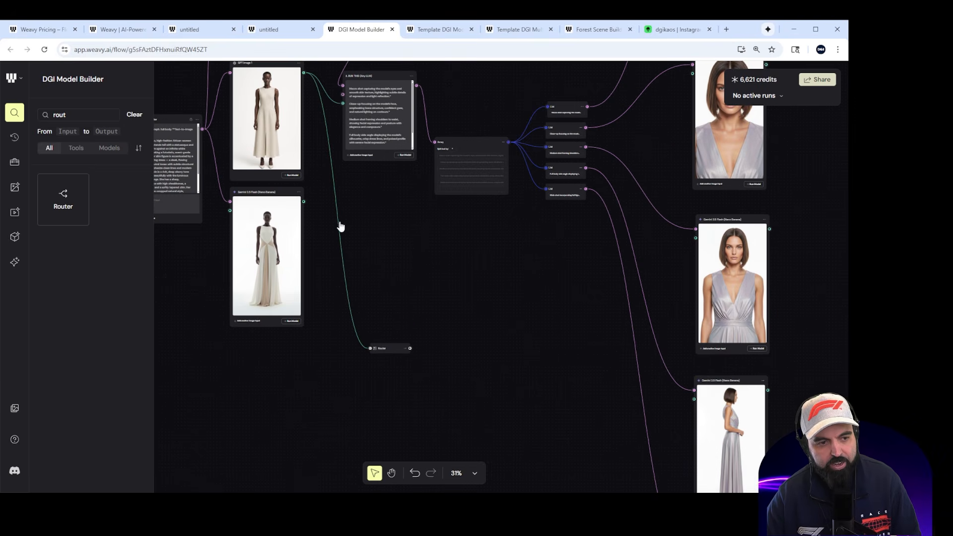
# Step: Move the existing Router node slightly upward, closer to the Array node
pyautogui.scroll(2, 327, 208)
pyautogui.scroll(-4, 383, 357)
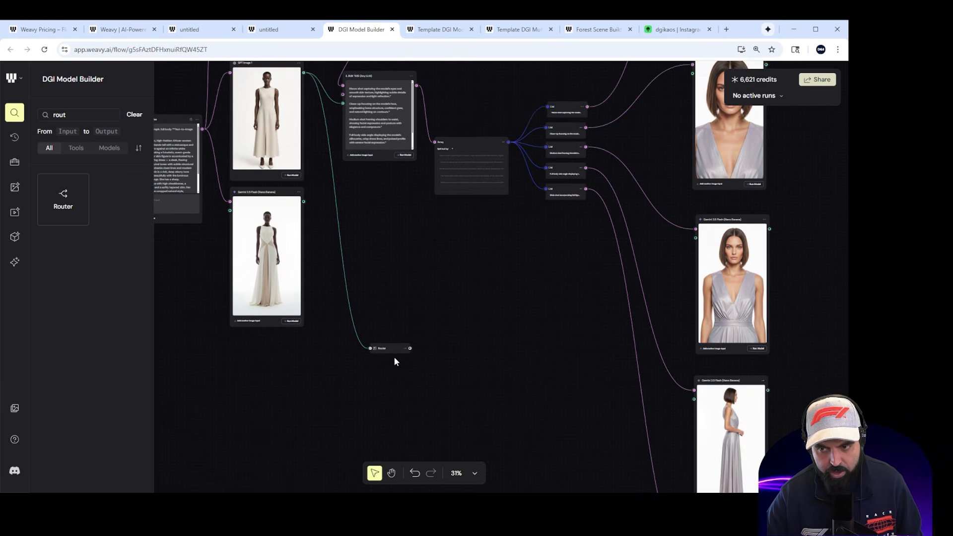
pyautogui.scroll(8, 378, 281)
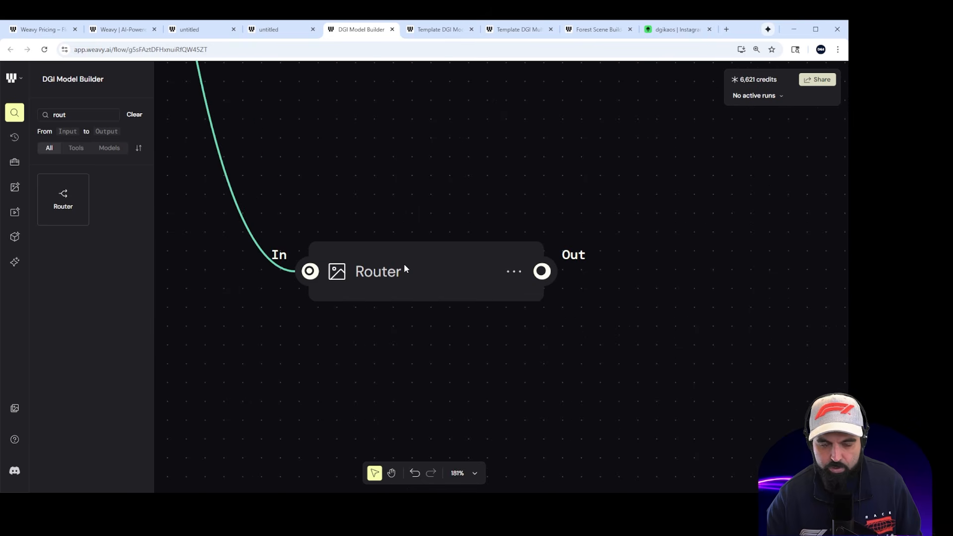
pyautogui.scroll(-8, 403, 268)
pyautogui.moveTo(458, 201); pyautogui.dragTo(427, 276)
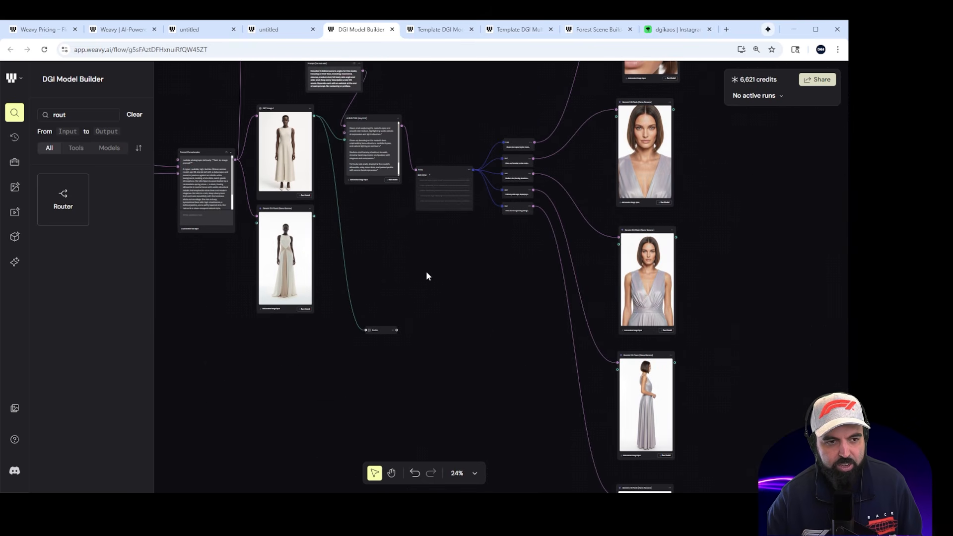
pyautogui.scroll(-2, 412, 314)
pyautogui.scroll(4, 400, 321)
pyautogui.scroll(-2, 392, 347)
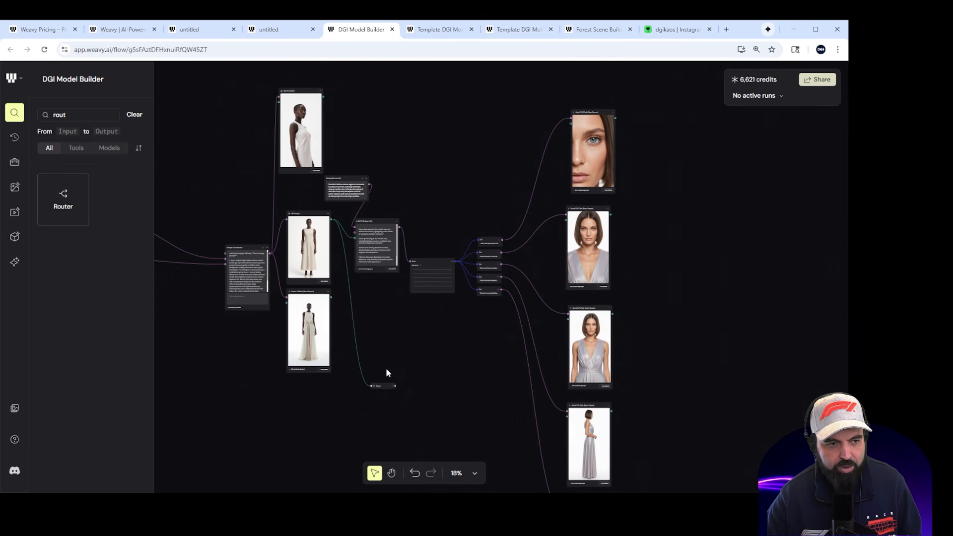
pyautogui.moveTo(382, 385); pyautogui.dragTo(390, 355)
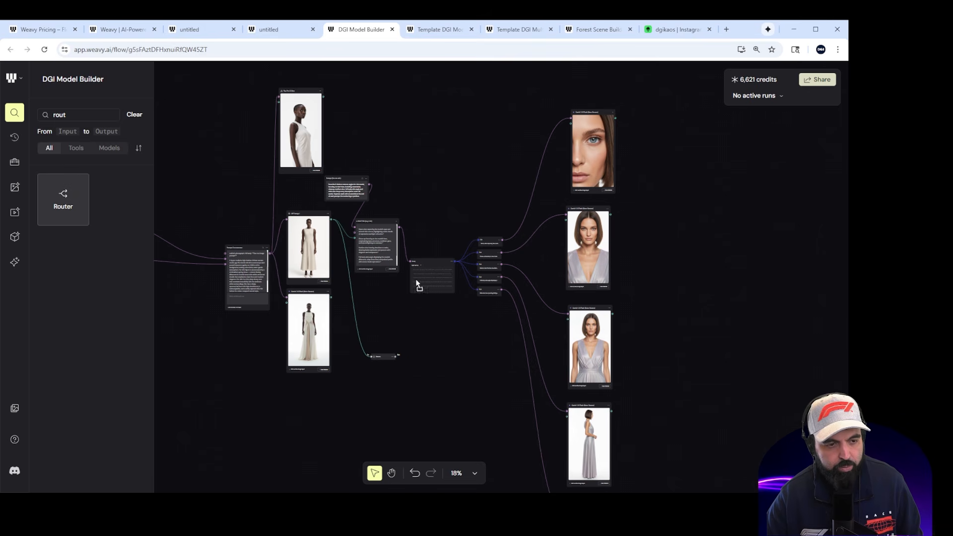
# Step: Add a second Router node below the five List nodes and try linking GPT Image 1's image output directly to it
pyautogui.moveTo(502, 317); pyautogui.dragTo(485, 306)
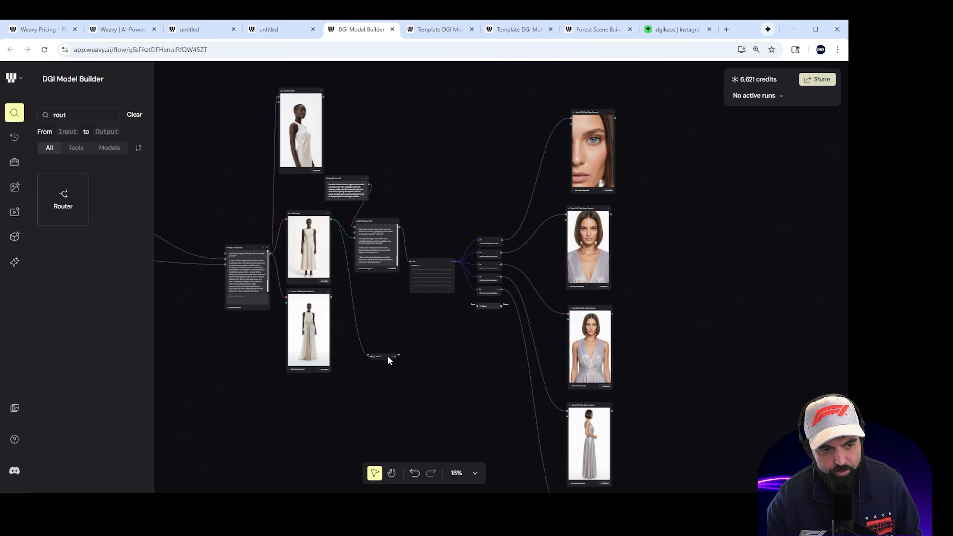
pyautogui.moveTo(331, 219); pyautogui.dragTo(477, 306)
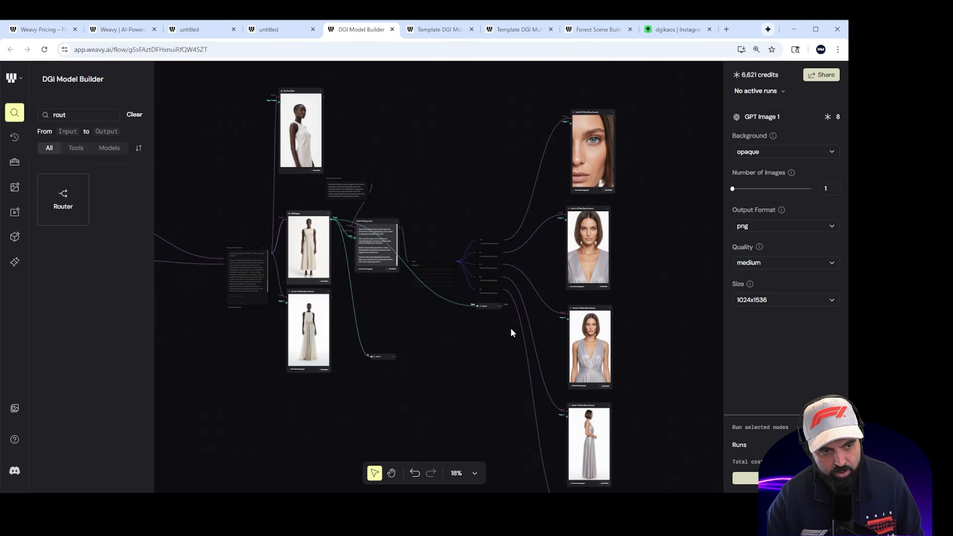
pyautogui.scroll(5, 455, 307)
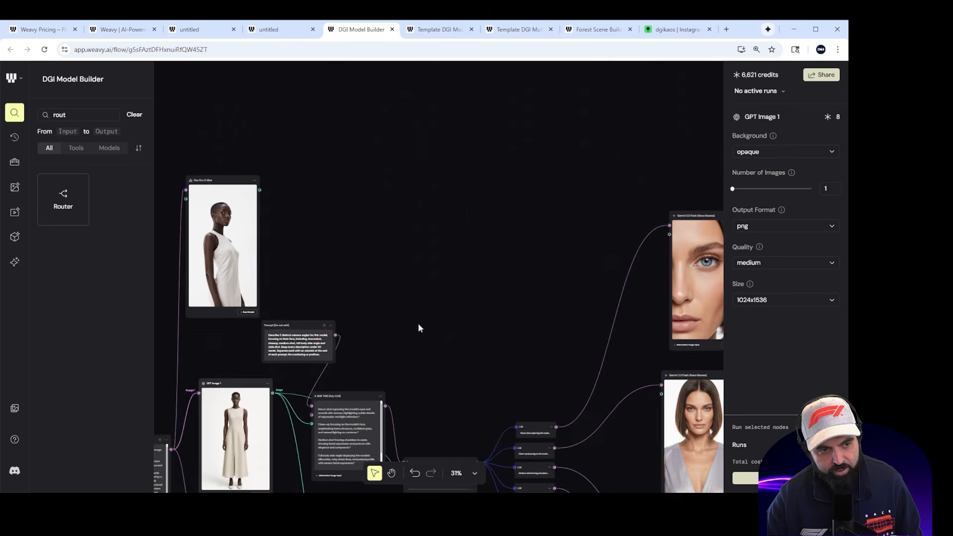
pyautogui.scroll(-4, 418, 322)
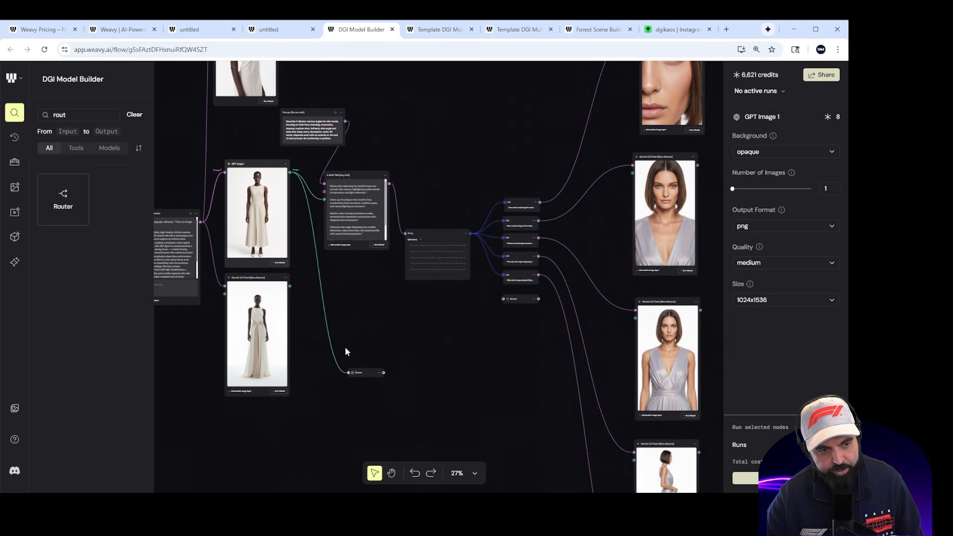
# Step: Move the original Router node up closer to the Array node and connect its output to the second Router's input
pyautogui.moveTo(368, 373); pyautogui.dragTo(346, 305)
pyautogui.scroll(3, 303, 288)
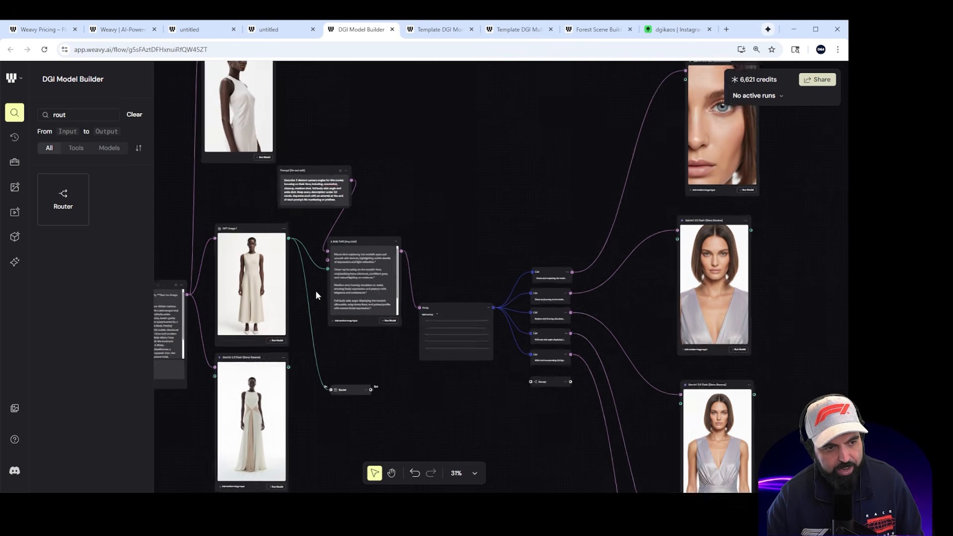
pyautogui.moveTo(364, 378); pyautogui.dragTo(505, 370)
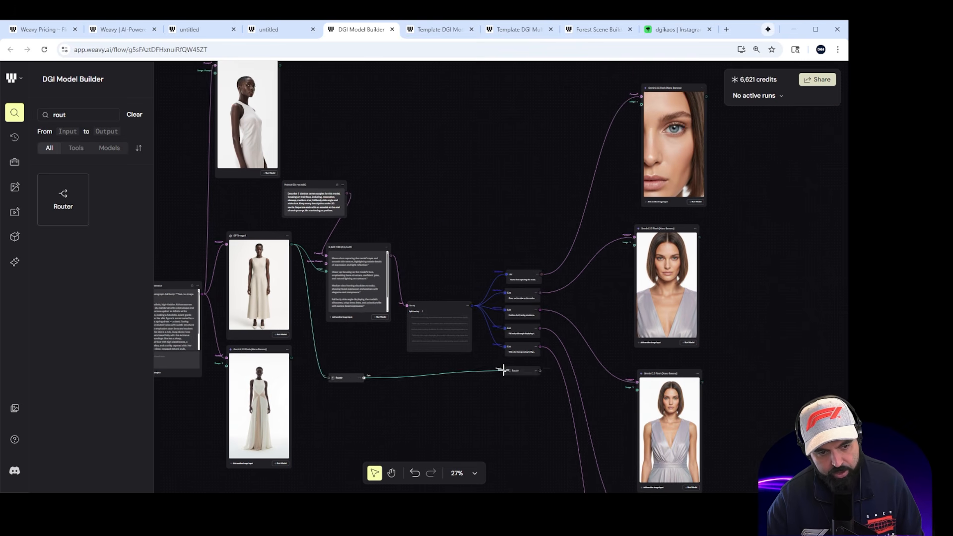
# Step: Connect the second Router's output to the Image 1 input of each of the five Gemini 2.5 Flash (Nano Banana) nodes
pyautogui.moveTo(540, 370); pyautogui.dragTo(641, 104)
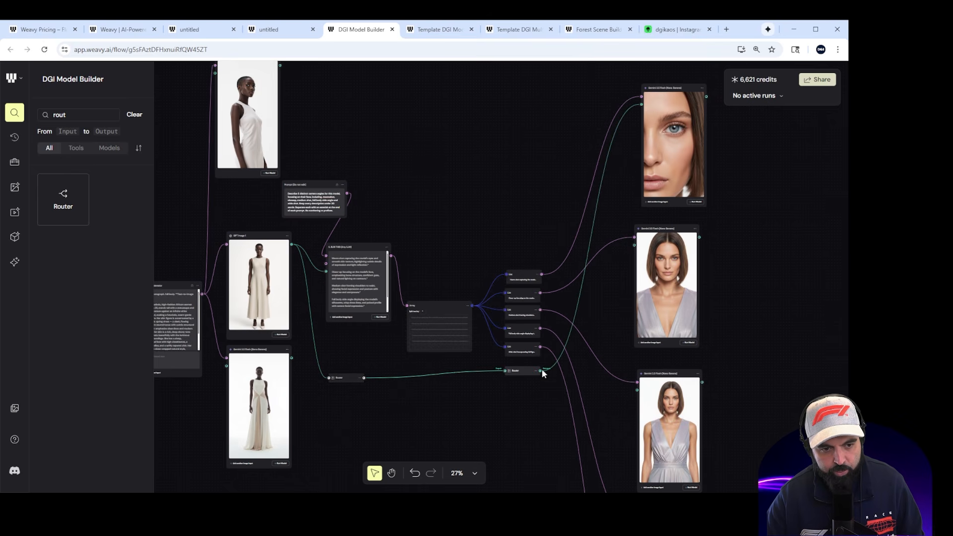
pyautogui.moveTo(540, 371); pyautogui.dragTo(634, 245)
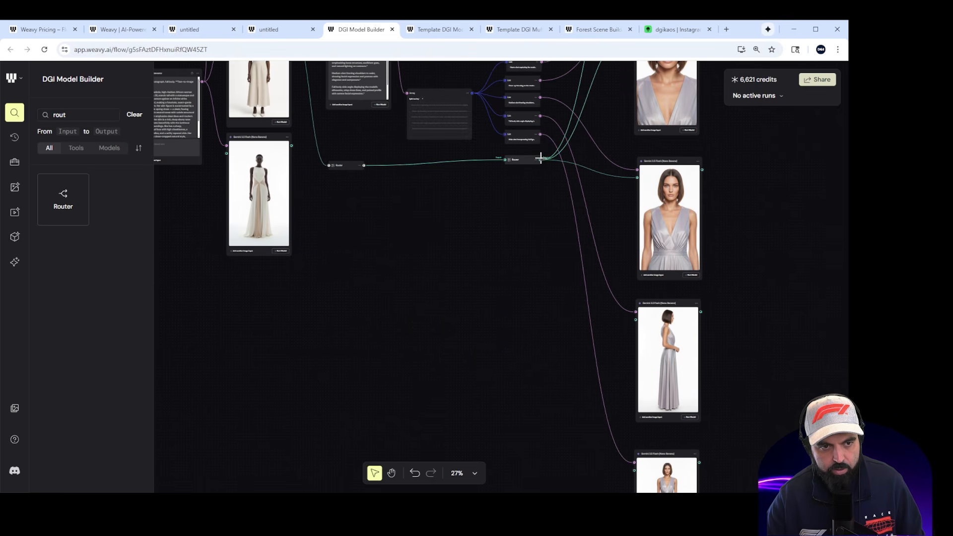
pyautogui.moveTo(540, 159); pyautogui.dragTo(636, 318)
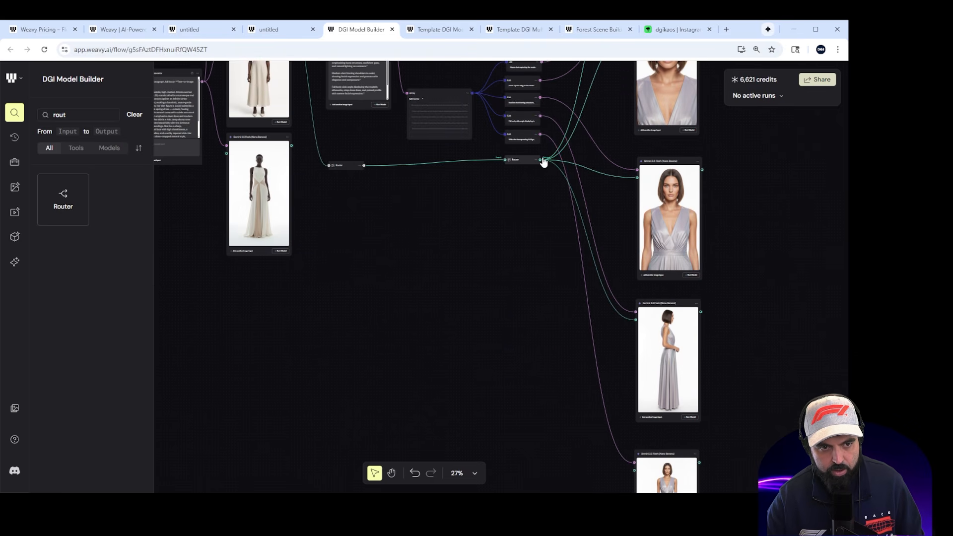
pyautogui.moveTo(541, 159); pyautogui.dragTo(630, 469)
pyautogui.scroll(-3, 645, 427)
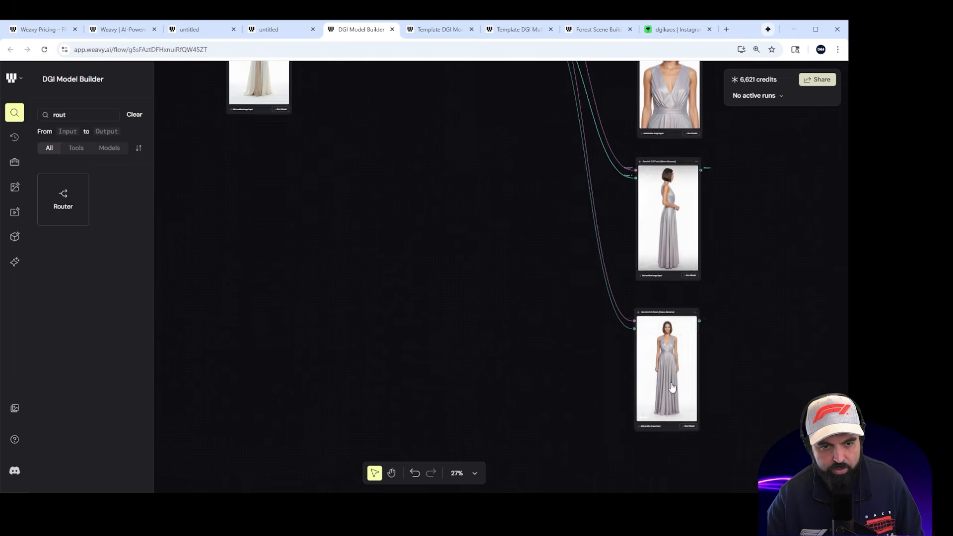
# Step: Review the complete workflow from the text input nodes through the Routers to the five Nano Banana nodes
pyautogui.scroll(-3, 672, 386)
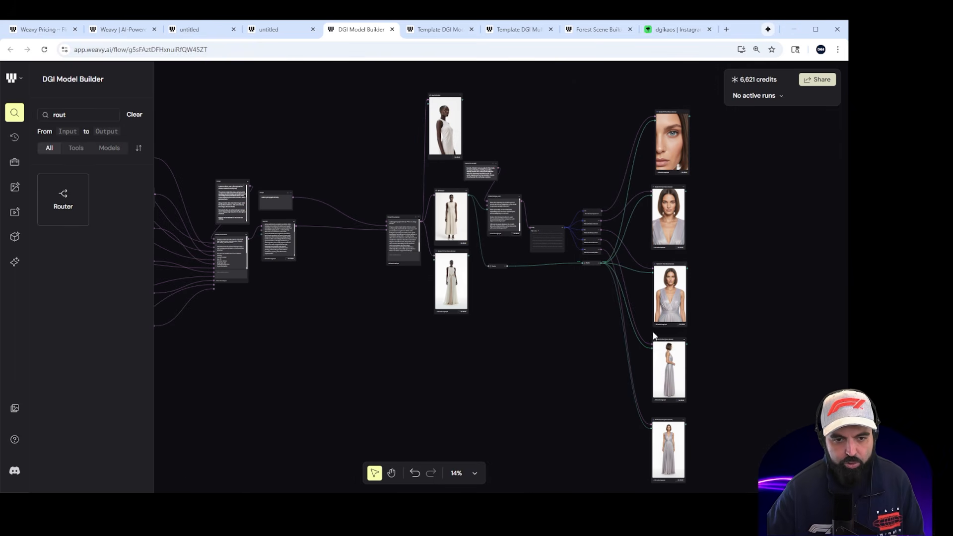
pyautogui.scroll(-1, 547, 342)
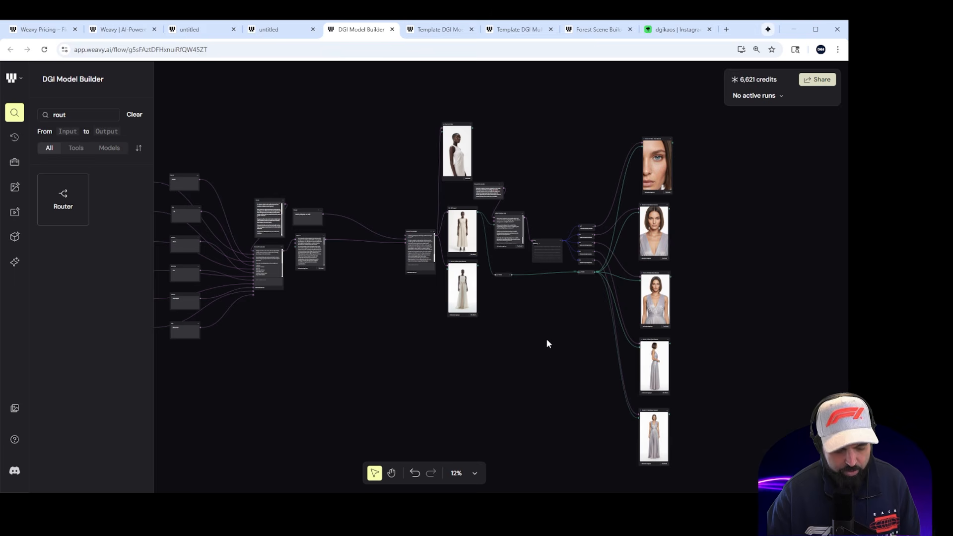
pyautogui.scroll(-2, 548, 320)
pyautogui.scroll(1, 548, 320)
pyautogui.scroll(-1, 548, 320)
pyautogui.scroll(2, 548, 319)
pyautogui.scroll(-3, 548, 320)
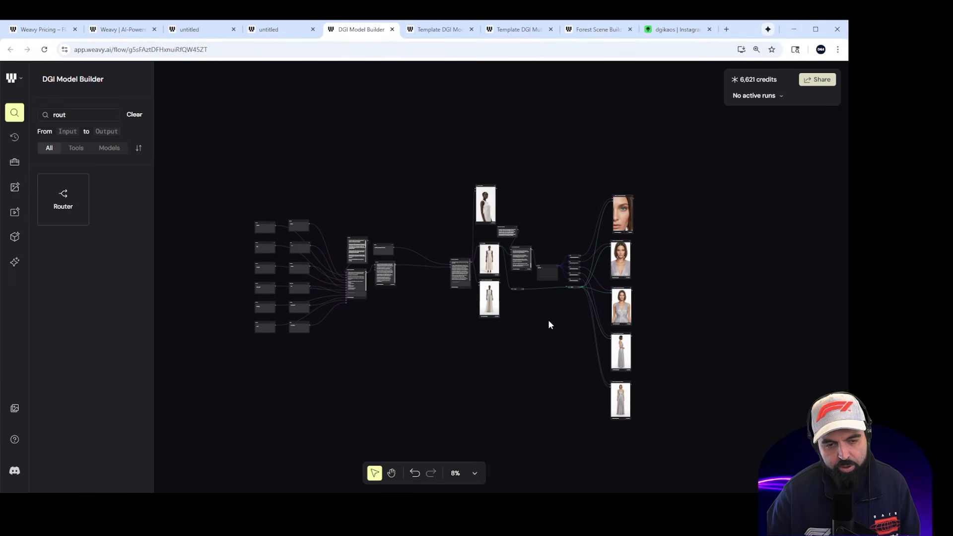
pyautogui.scroll(-1, 548, 320)
pyautogui.scroll(2, 548, 319)
pyautogui.scroll(-1, 548, 320)
pyautogui.scroll(2, 548, 319)
pyautogui.scroll(1, 548, 320)
pyautogui.scroll(-1, 548, 320)
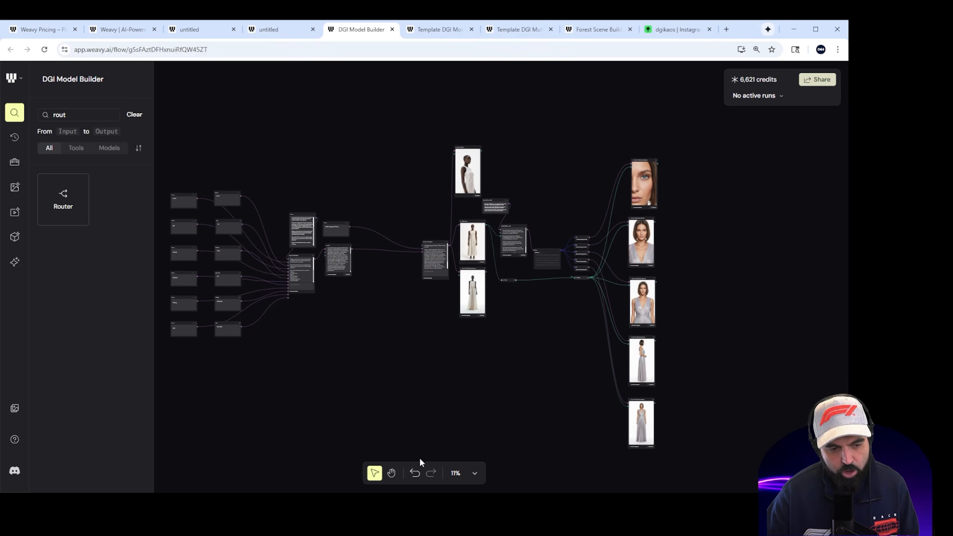
pyautogui.click(393, 476)
pyautogui.moveTo(504, 364); pyautogui.dragTo(492, 302)
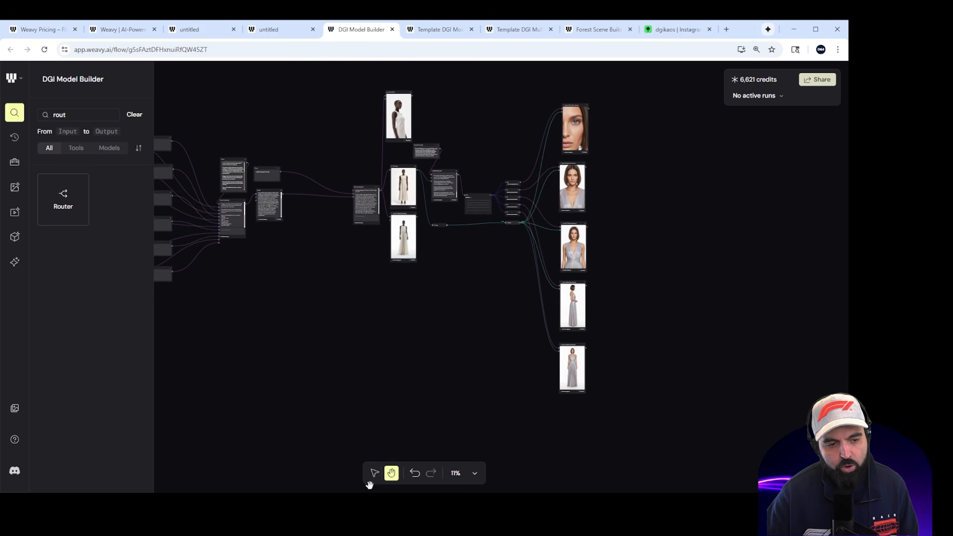
pyautogui.click(374, 474)
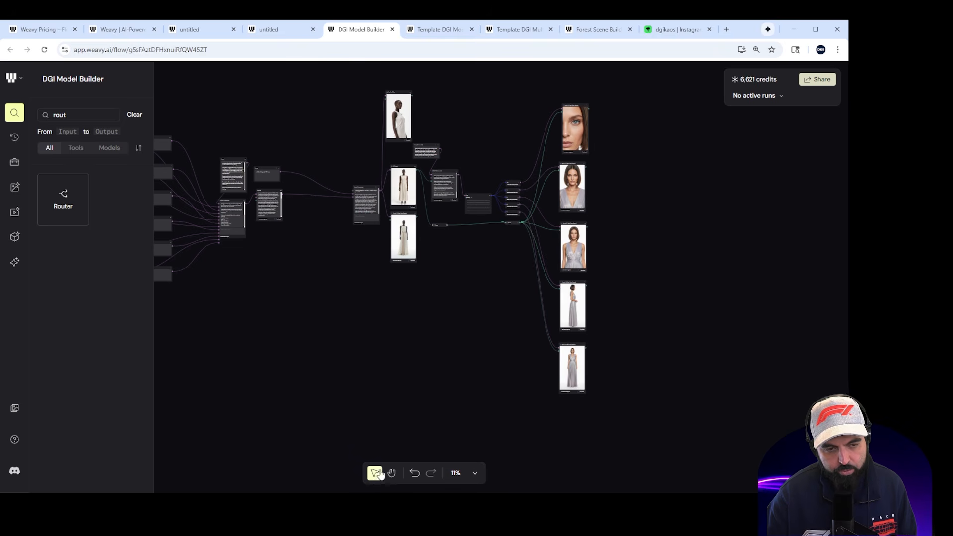
pyautogui.moveTo(664, 108); pyautogui.dragTo(648, 322)
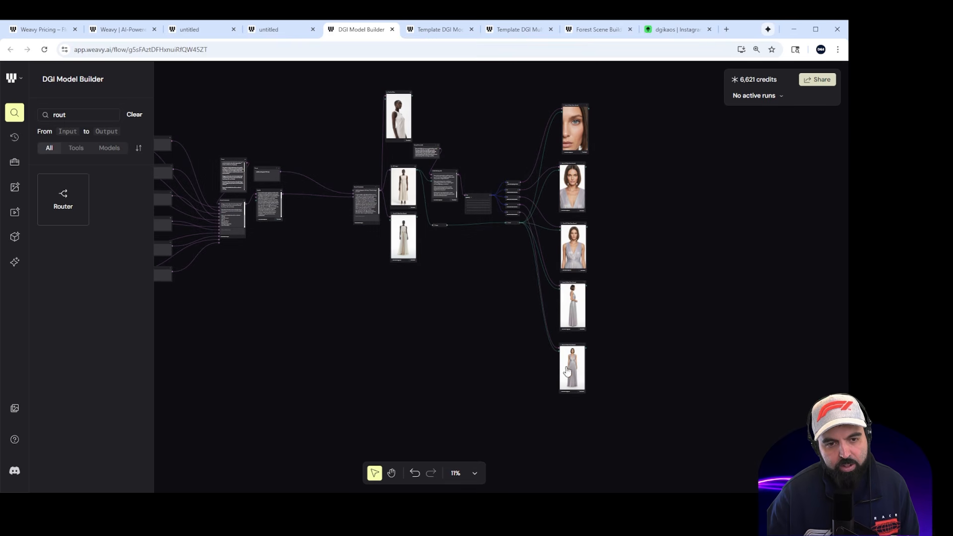
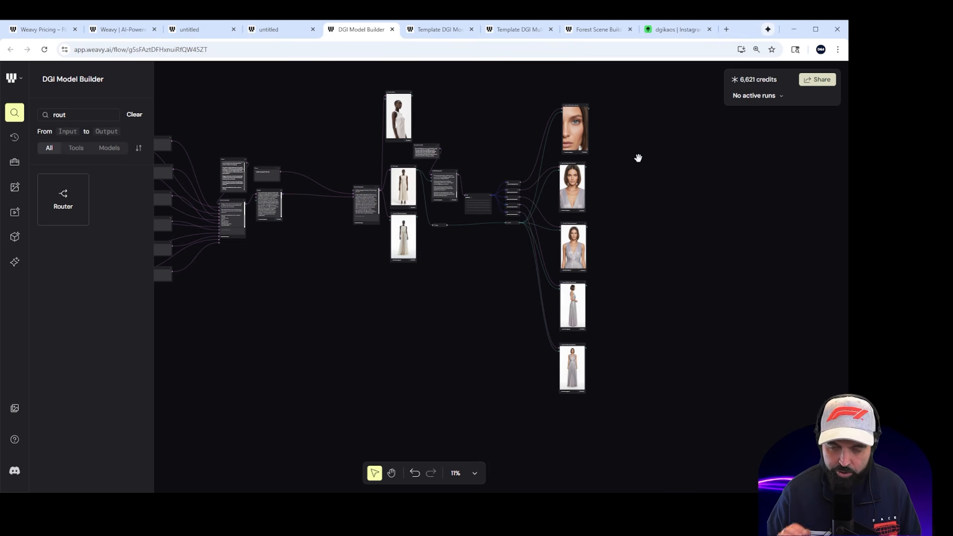
pyautogui.moveTo(638, 158); pyautogui.dragTo(621, 194)
pyautogui.click(392, 473)
pyautogui.moveTo(434, 372)
pyautogui.mouseDown()
pyautogui.moveTo(502, 351)
pyautogui.moveTo(585, 351)
pyautogui.moveTo(419, 375)
pyautogui.mouseUp()
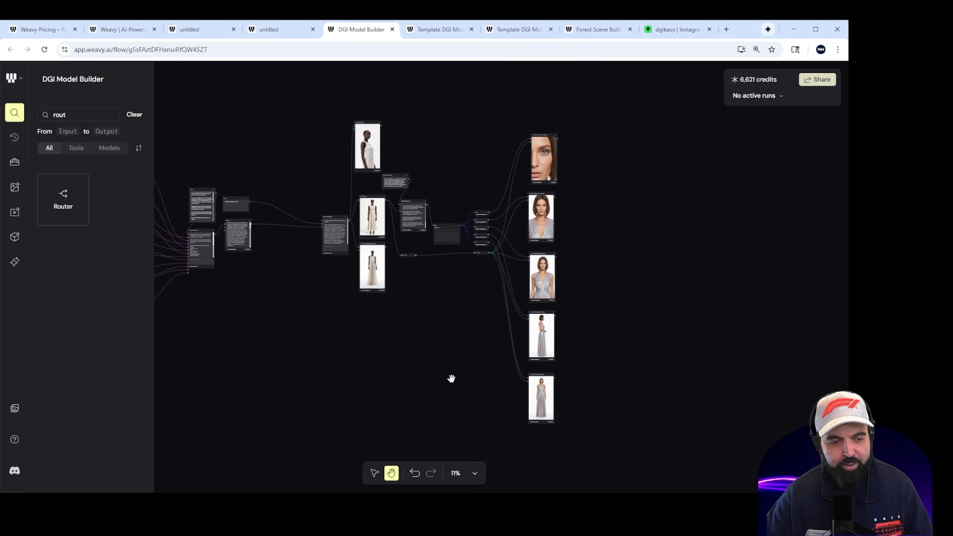
pyautogui.click(375, 472)
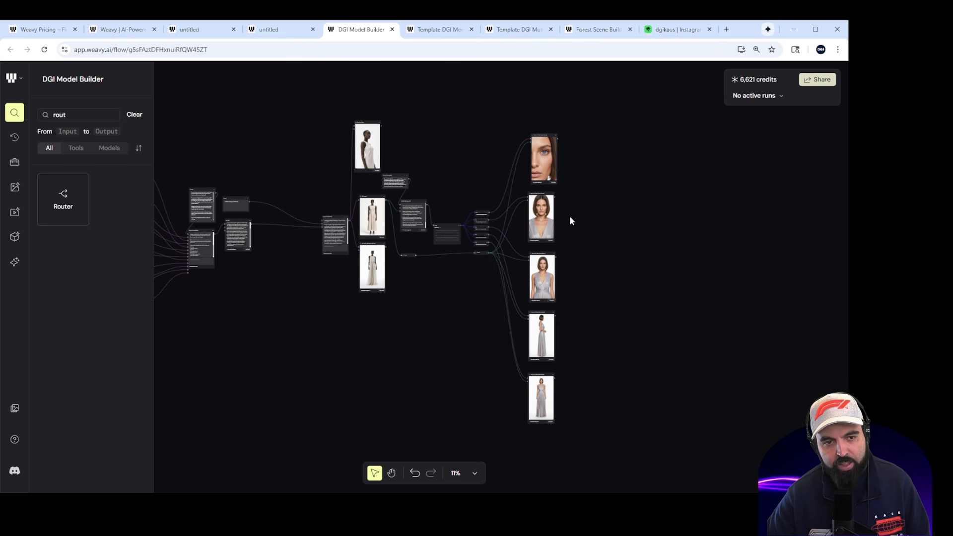
# Step: Select all five Gemini 2.5 Flash (Nano Banana) nodes and run them together once
pyautogui.scroll(5, 589, 219)
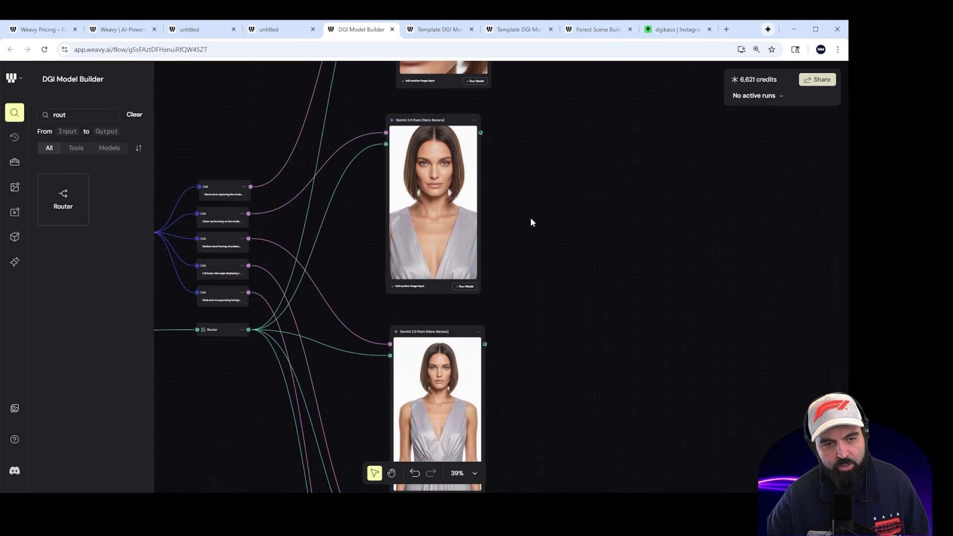
pyautogui.moveTo(528, 215); pyautogui.dragTo(552, 291)
pyautogui.scroll(-5, 551, 289)
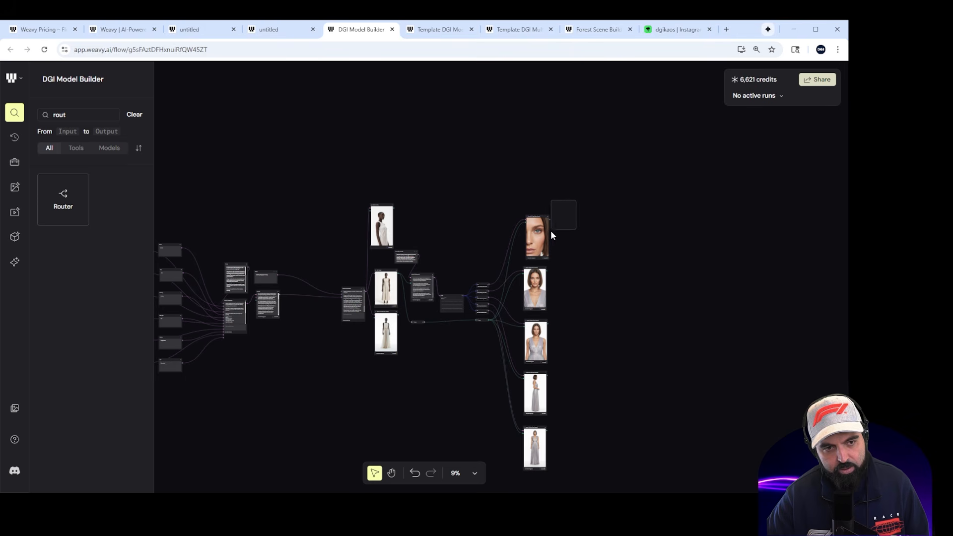
pyautogui.moveTo(551, 248); pyautogui.dragTo(529, 449)
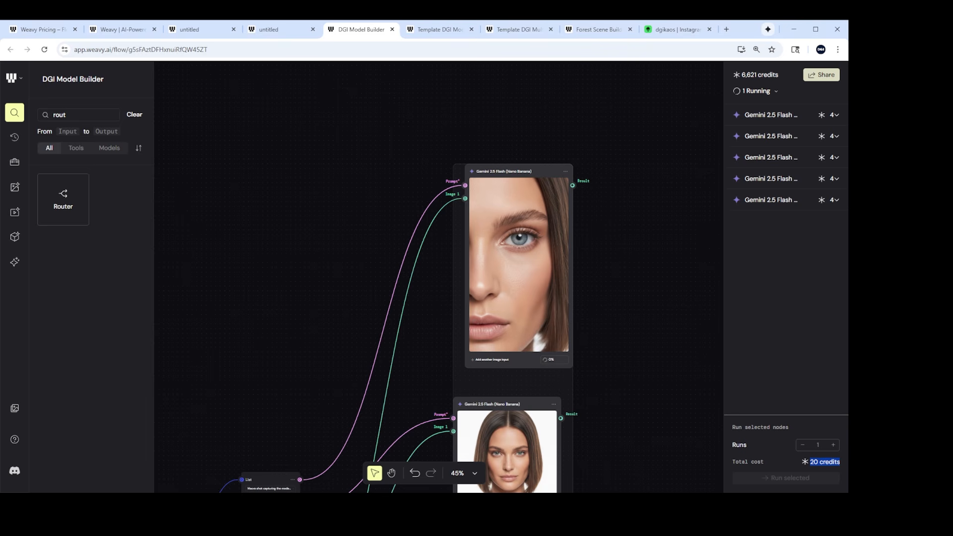
# Step: Examine the GPT Image 1 source image, the camera-angle prompts and their path to the Nano Banana nodes
pyautogui.scroll(-7, 403, 226)
pyautogui.moveTo(326, 231); pyautogui.dragTo(511, 171)
pyautogui.moveTo(322, 184); pyautogui.dragTo(452, 164)
pyautogui.scroll(10, 338, 254)
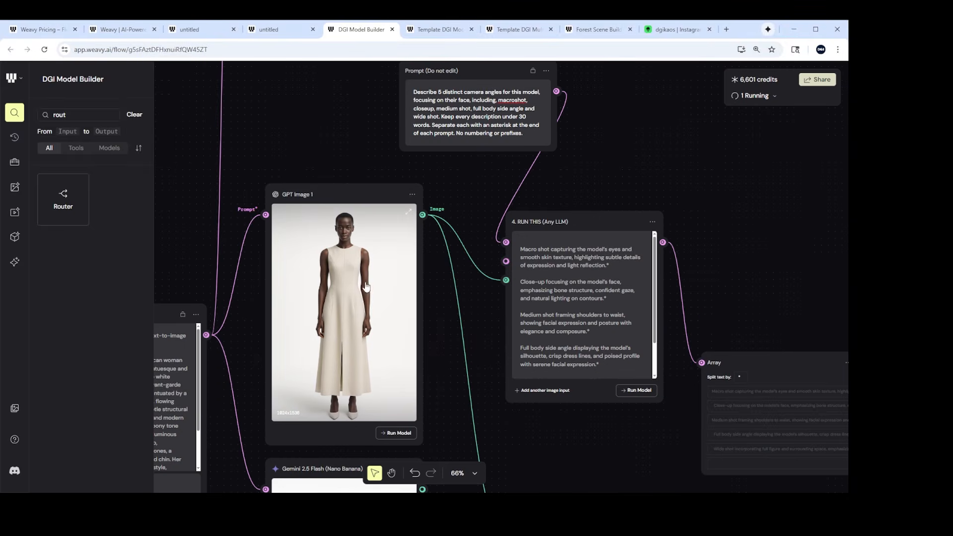
pyautogui.scroll(-5, 404, 272)
pyautogui.moveTo(605, 198); pyautogui.dragTo(319, 230)
pyautogui.scroll(-4, 499, 257)
pyautogui.scroll(-4, 586, 368)
pyautogui.scroll(3, 587, 372)
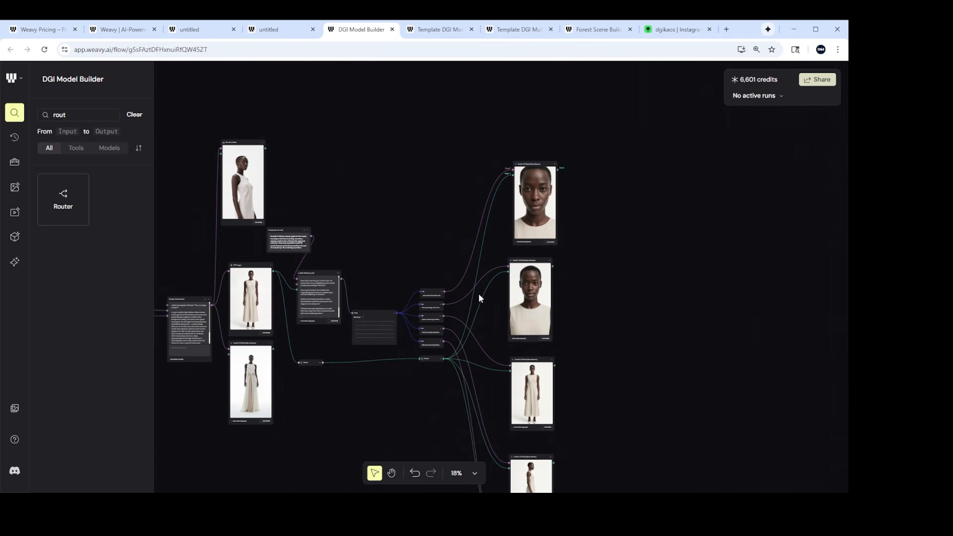
# Step: Inspect the generated macro shot and close-up images against their List prompts
pyautogui.scroll(10, 536, 199)
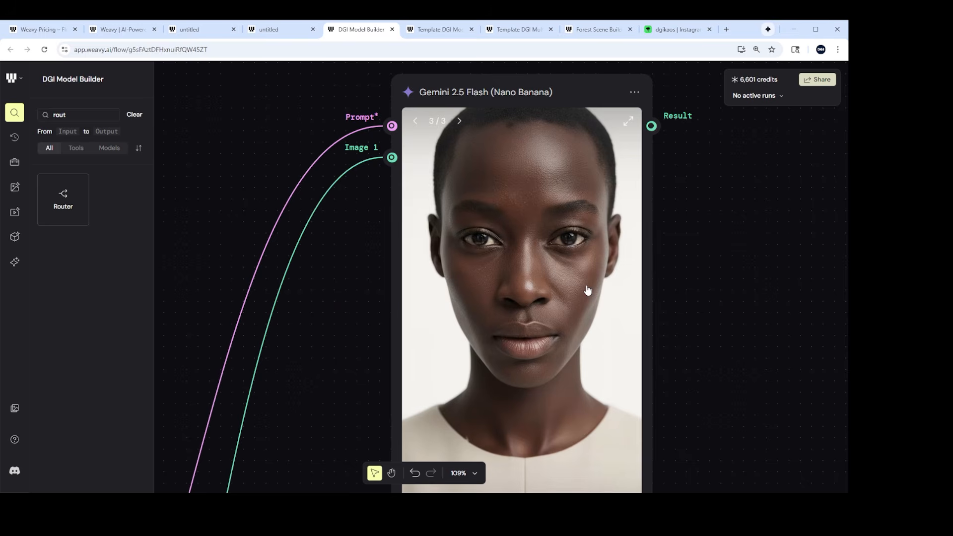
pyautogui.scroll(-5, 586, 302)
pyautogui.scroll(-3, 354, 364)
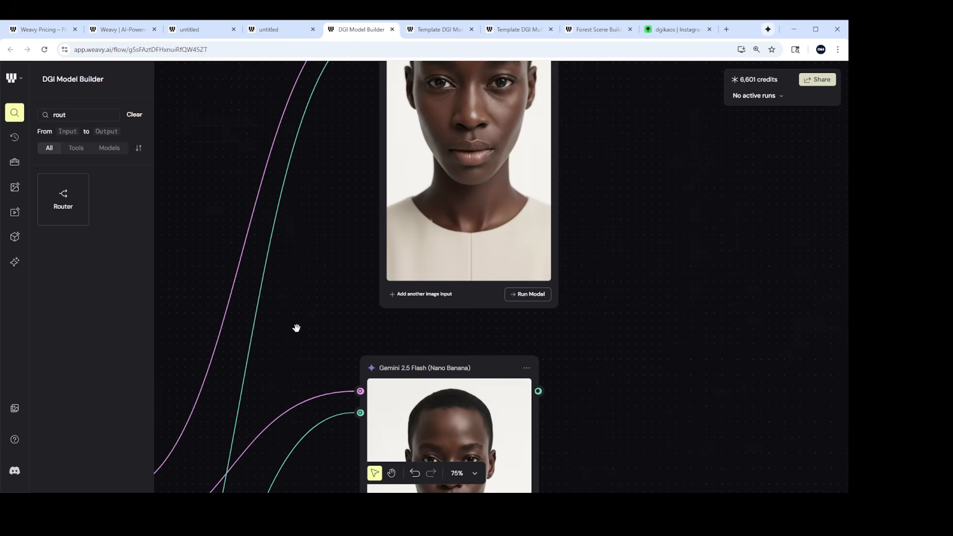
pyautogui.moveTo(294, 331); pyautogui.dragTo(506, 260)
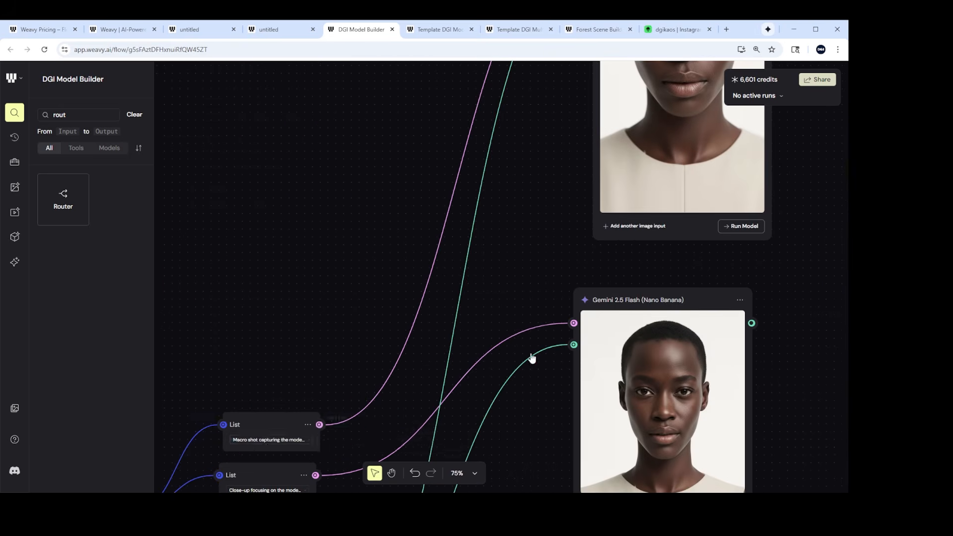
pyautogui.scroll(-2, 531, 357)
pyautogui.moveTo(748, 313); pyautogui.dragTo(629, 298)
pyautogui.moveTo(513, 453); pyautogui.dragTo(513, 382)
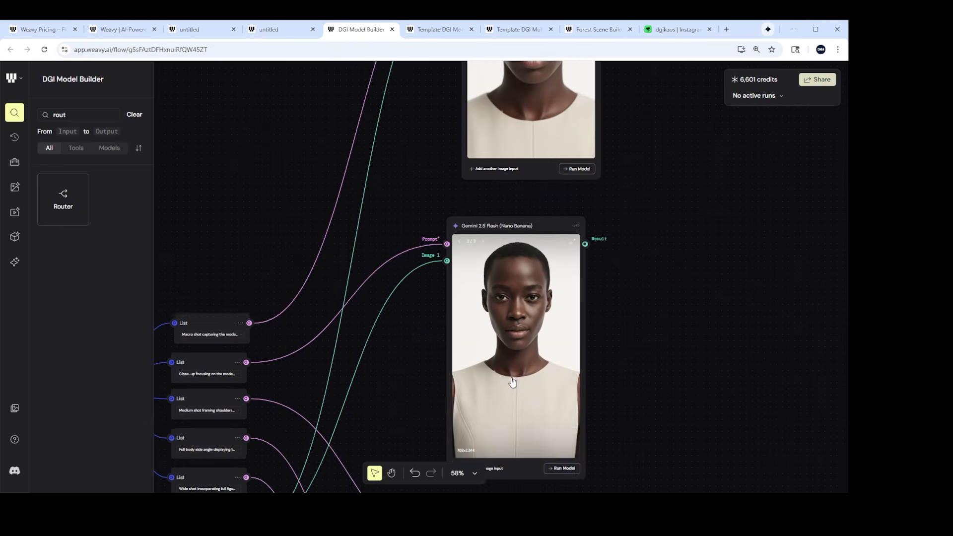
pyautogui.scroll(4, 517, 330)
pyautogui.scroll(-3, 516, 331)
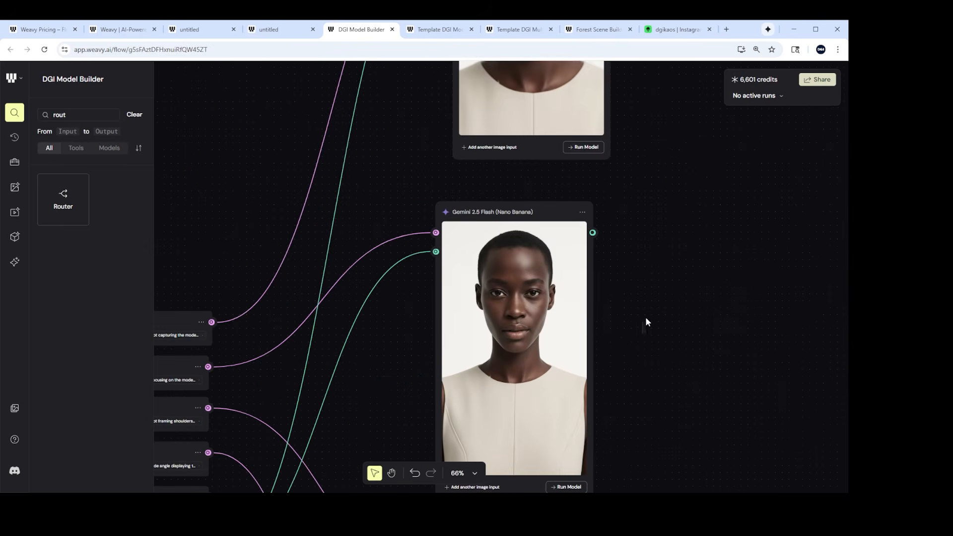
# Step: Inspect the generated medium, full body side angle and wide shot images in the remaining Nano Banana nodes
pyautogui.scroll(-10, 648, 321)
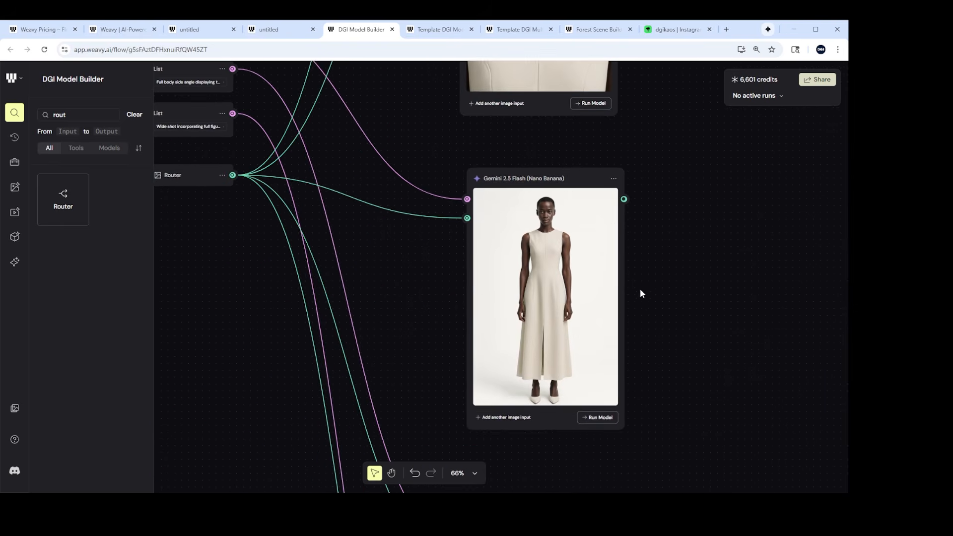
pyautogui.scroll(3, 638, 292)
pyautogui.scroll(-6, 583, 289)
pyautogui.scroll(4, 641, 305)
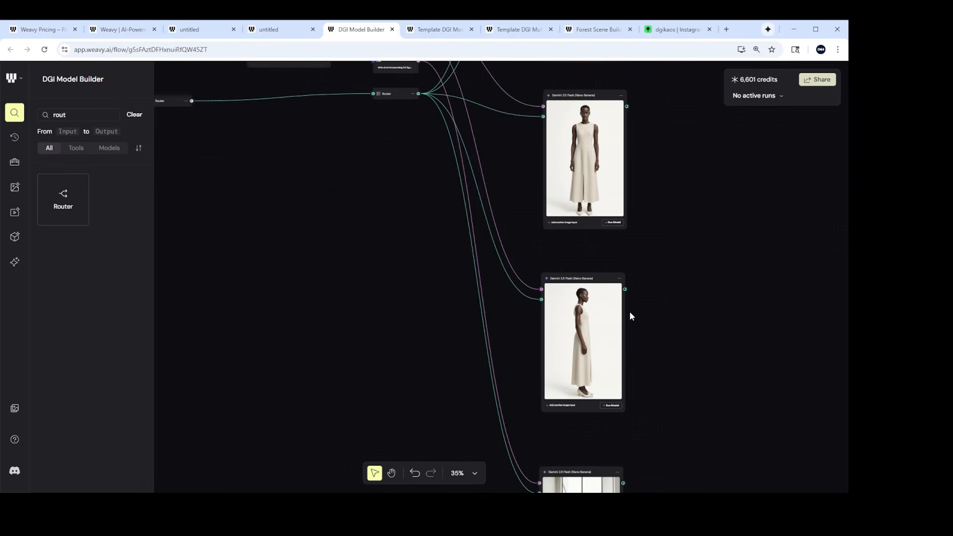
pyautogui.scroll(4, 603, 274)
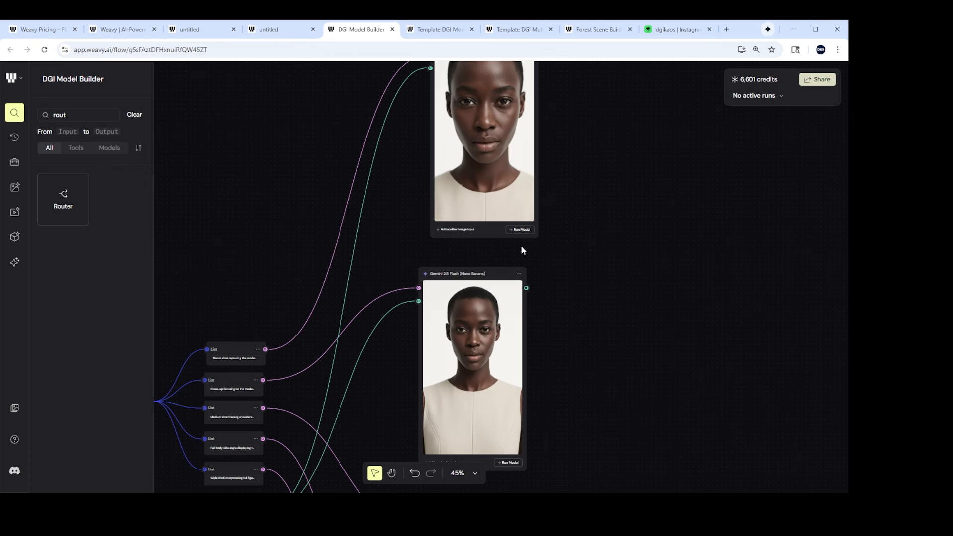
pyautogui.scroll(5, 530, 341)
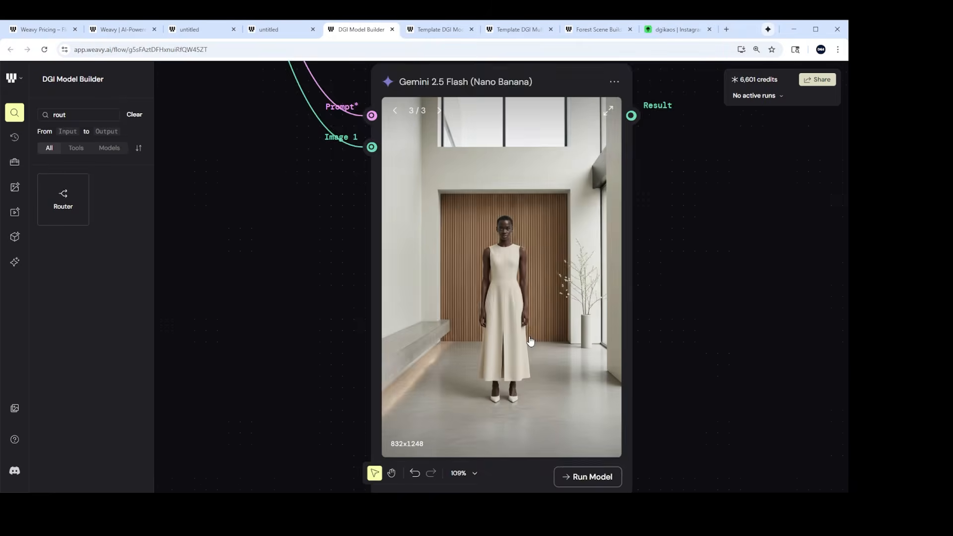
pyautogui.scroll(1, 530, 341)
pyautogui.scroll(-2, 527, 309)
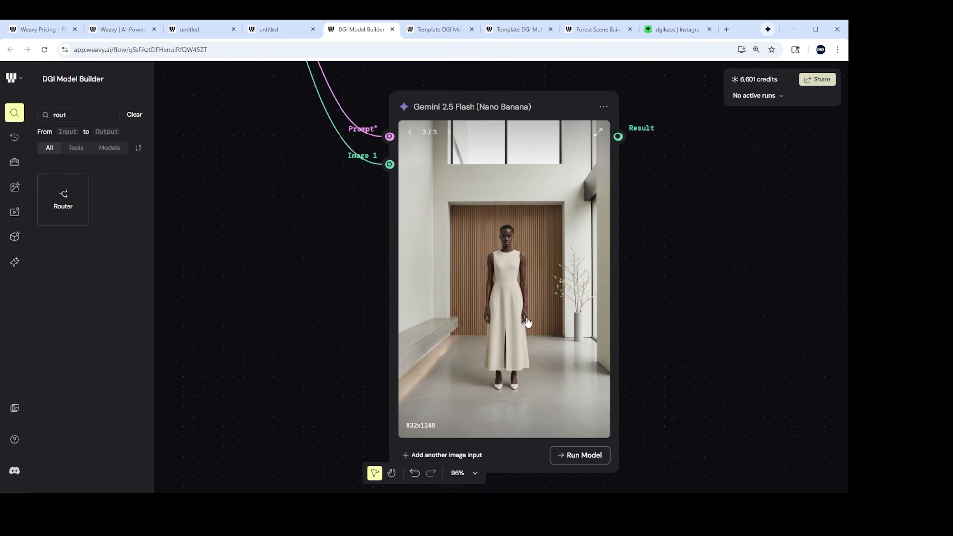
# Step: Review the generated images in the Nano Banana nodes, from the full body side angle back to the close-up and macro shot
pyautogui.scroll(-5, 527, 322)
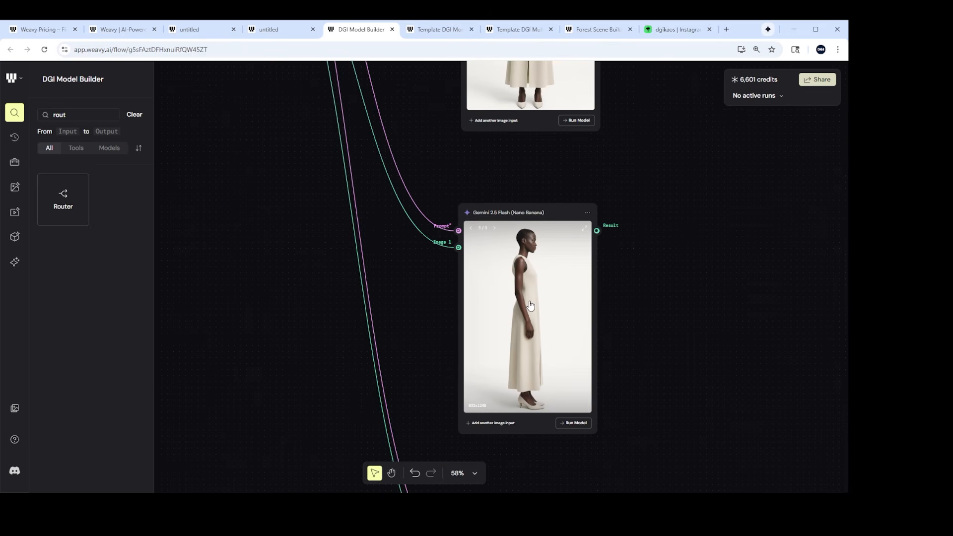
pyautogui.scroll(3, 530, 305)
pyautogui.scroll(-3, 530, 304)
pyautogui.scroll(3, 513, 308)
pyautogui.scroll(10, 514, 308)
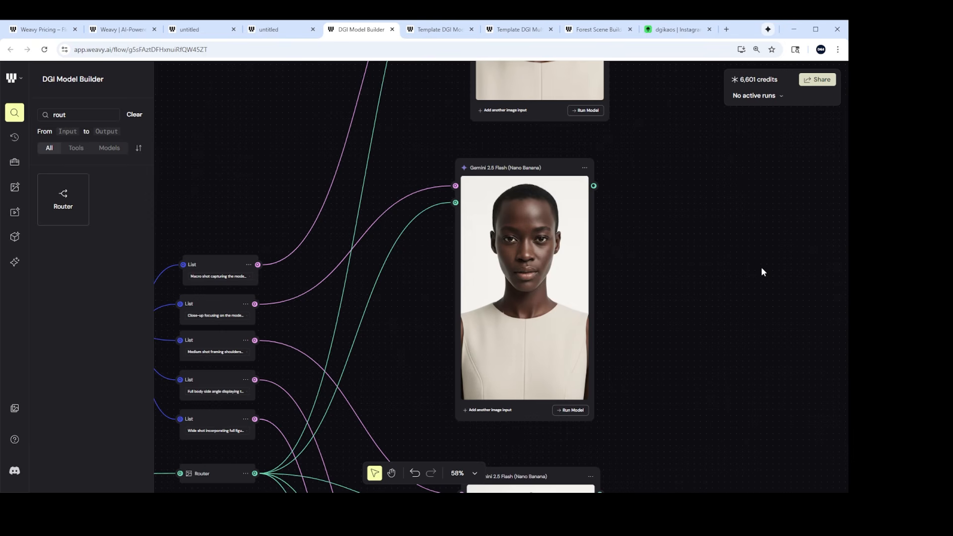
pyautogui.scroll(-3, 579, 266)
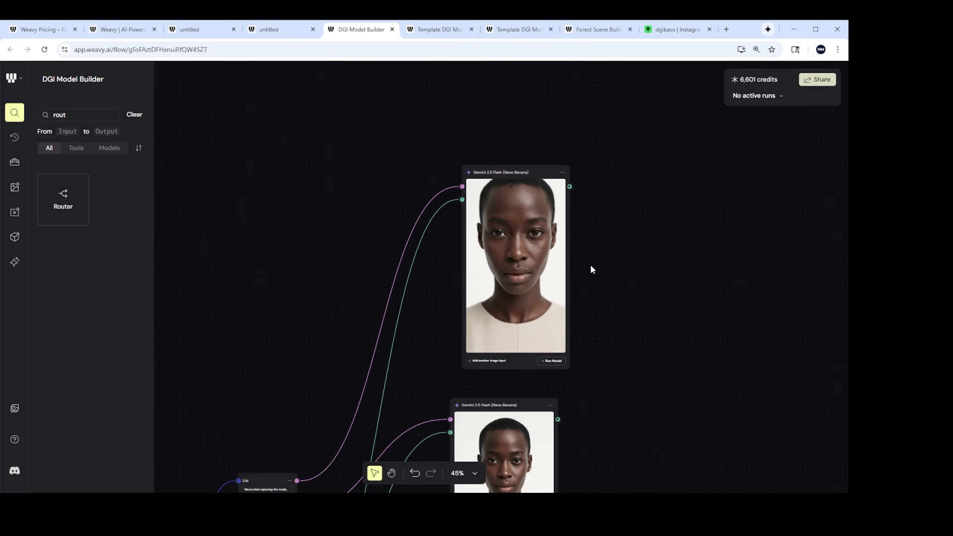
pyautogui.scroll(-3, 591, 266)
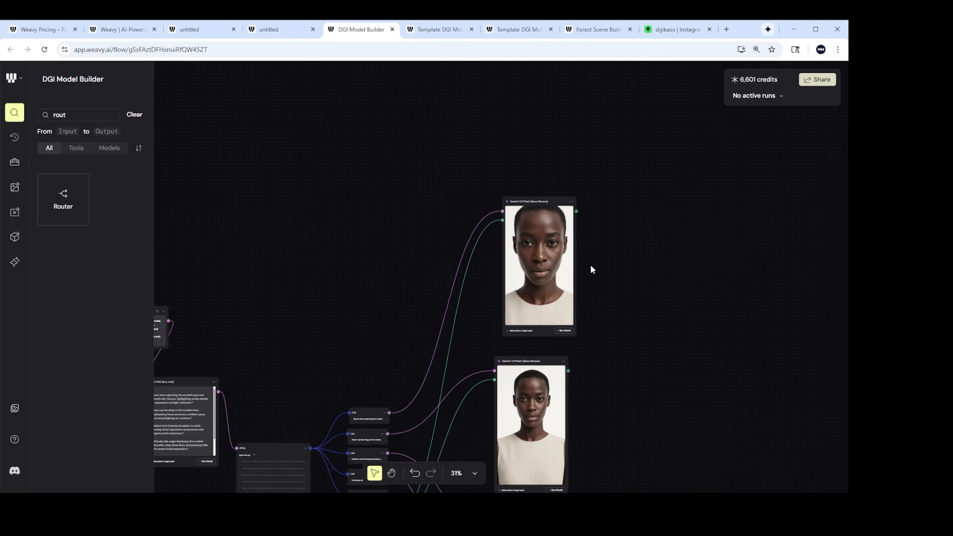
pyautogui.moveTo(655, 272); pyautogui.dragTo(623, 234)
pyautogui.scroll(-2, 568, 281)
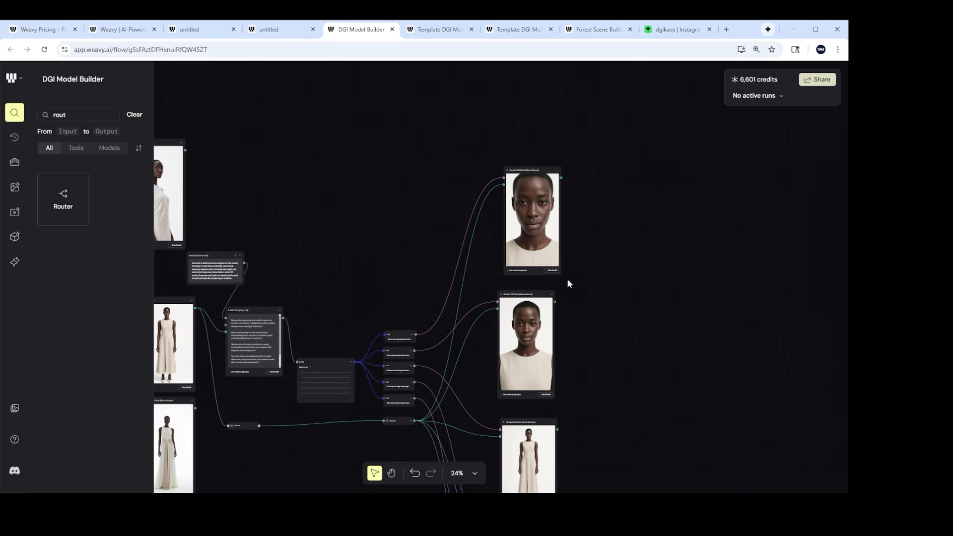
# Step: Compare all five generated shots across the workflow with the List nodes that feed them
pyautogui.scroll(4, 515, 253)
pyautogui.click(515, 253)
pyautogui.scroll(3, 603, 312)
pyautogui.scroll(-6, 581, 313)
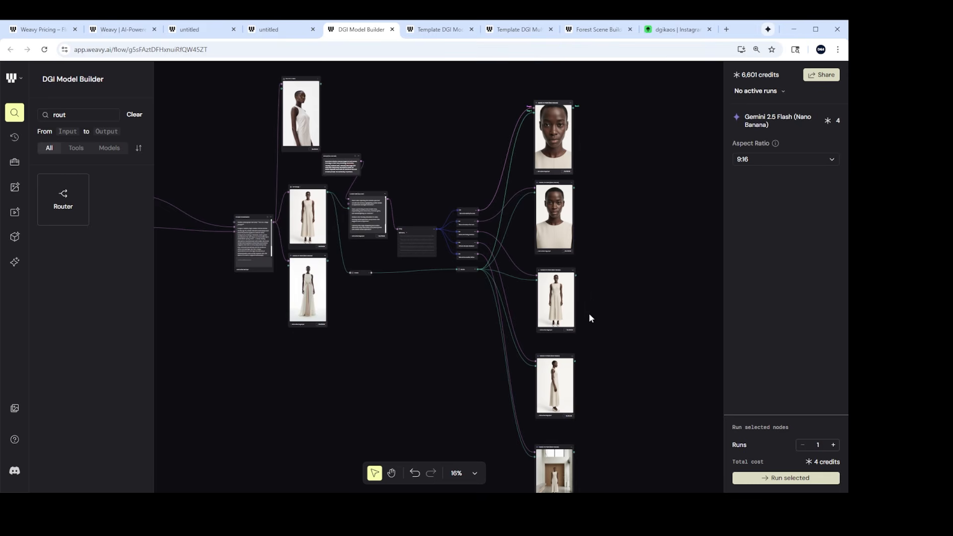
pyautogui.scroll(-3, 595, 274)
pyautogui.scroll(3, 585, 299)
pyautogui.scroll(5, 557, 318)
pyautogui.scroll(-3, 561, 320)
pyautogui.scroll(5, 566, 290)
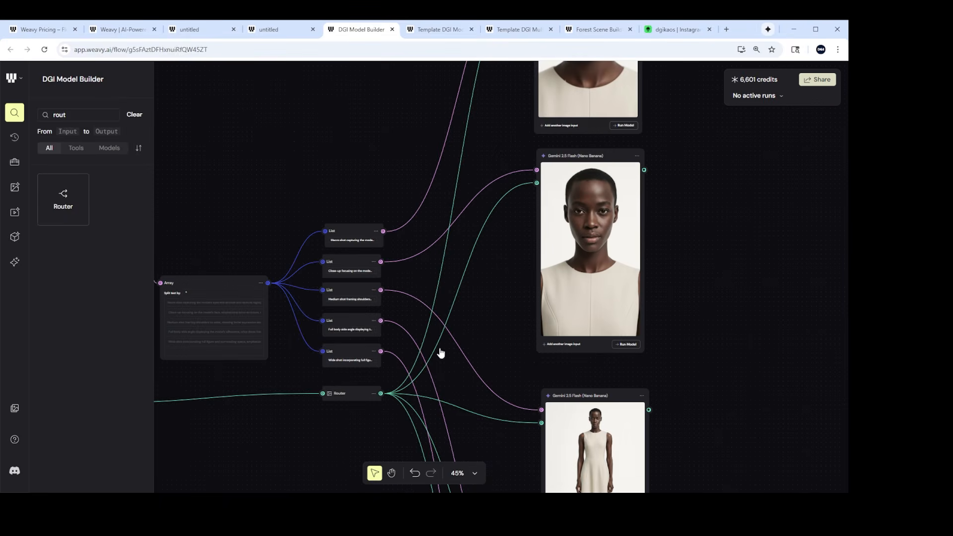
# Step: Check the medium shot List prompt against its full-length result and rerun that Gemini 2.5 Flash (Nano Banana) node once
pyautogui.scroll(-2, 441, 353)
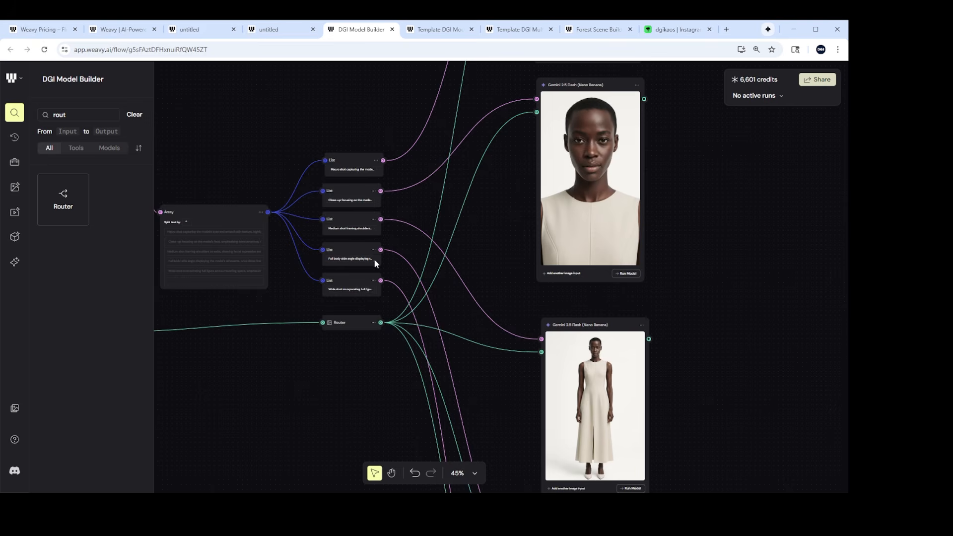
pyautogui.scroll(5, 337, 247)
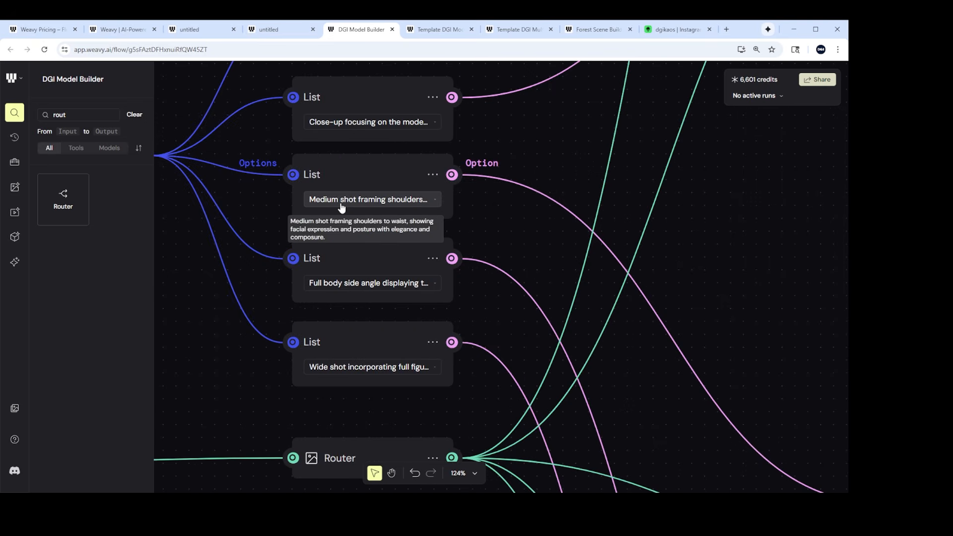
pyautogui.scroll(-8, 589, 304)
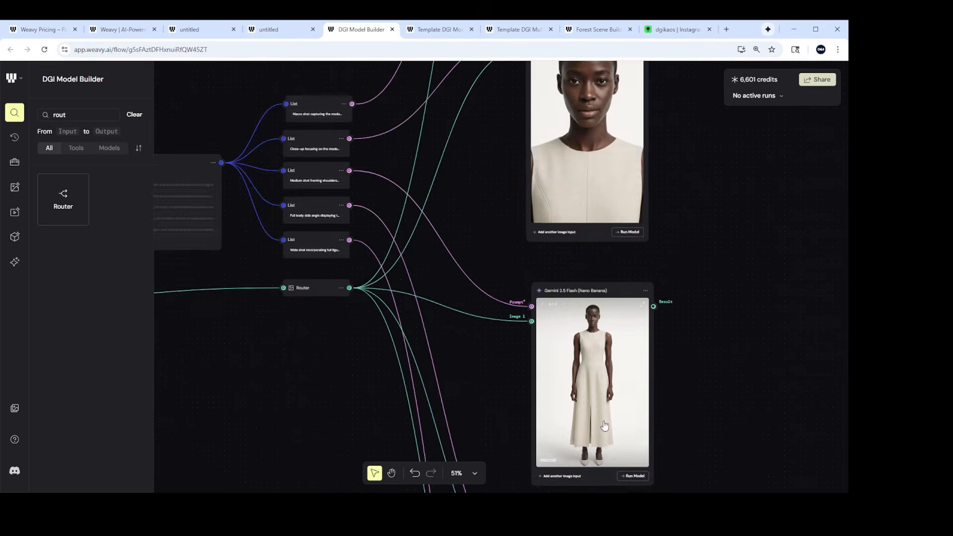
pyautogui.scroll(2, 600, 411)
pyautogui.scroll(-4, 628, 458)
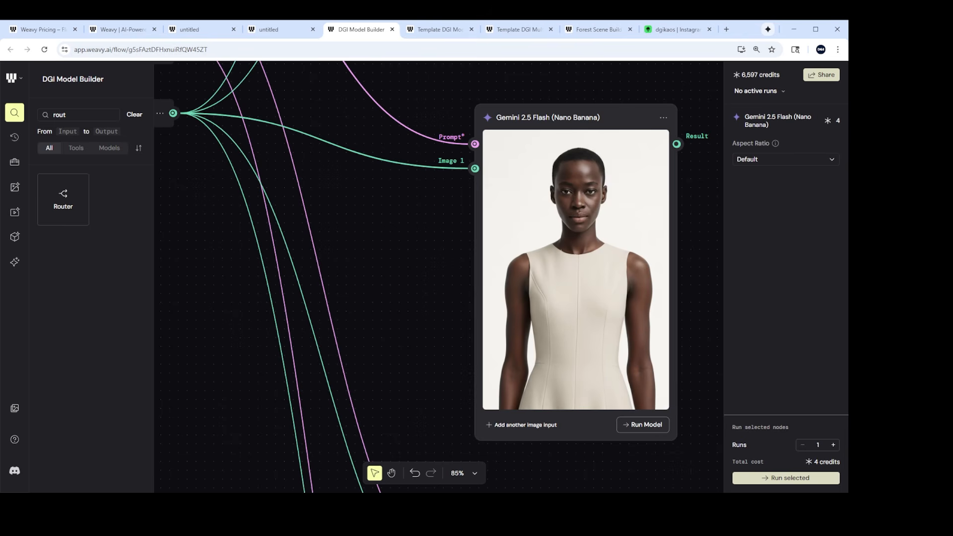
pyautogui.scroll(-5, 645, 363)
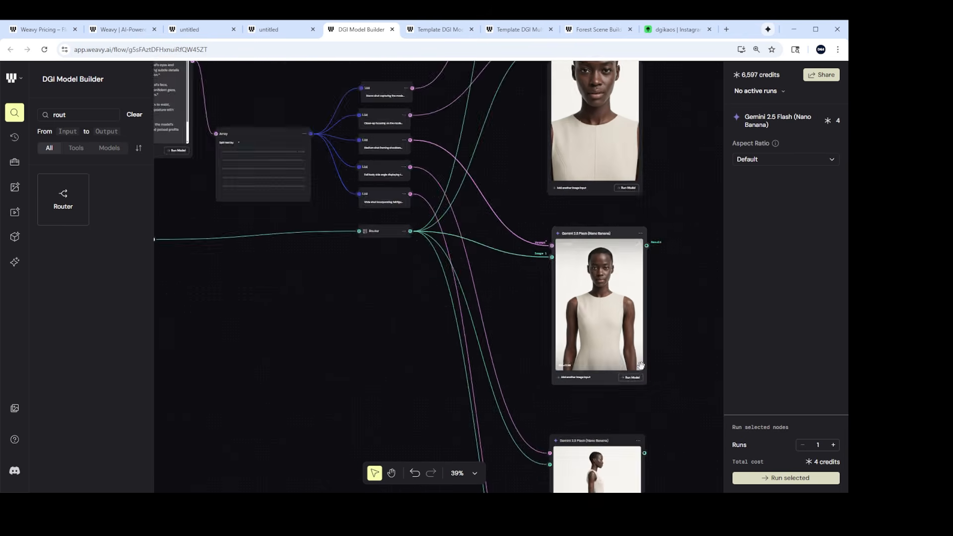
# Step: Clear the node search and review the regenerated medium shot alongside the other generated shots
pyautogui.click(476, 307)
pyautogui.scroll(-5, 476, 307)
pyautogui.scroll(2, 634, 268)
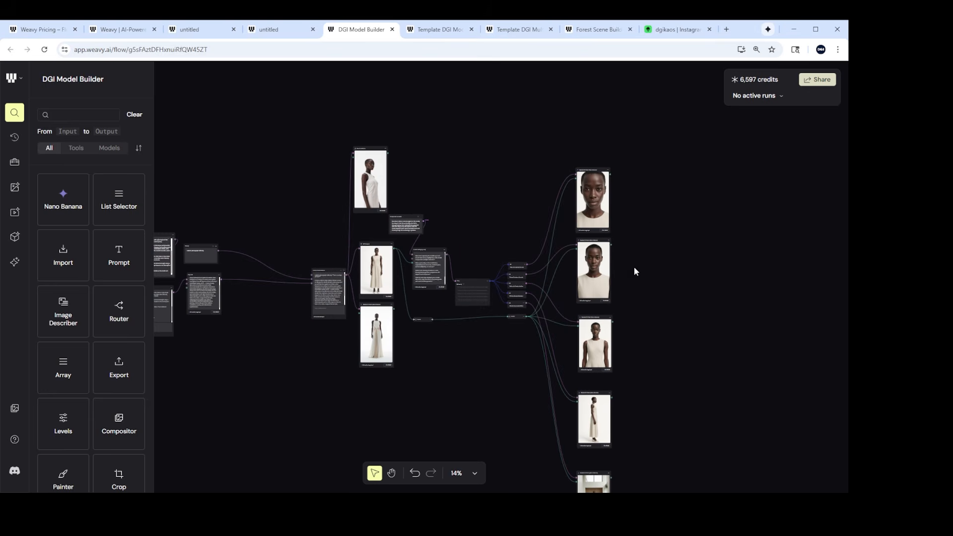
pyautogui.scroll(5, 614, 219)
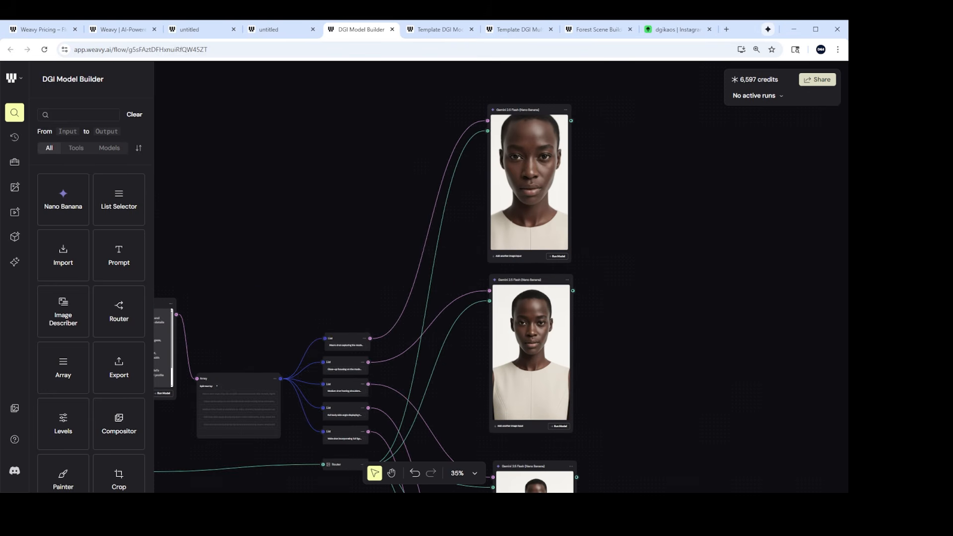
pyautogui.scroll(-3, 793, 334)
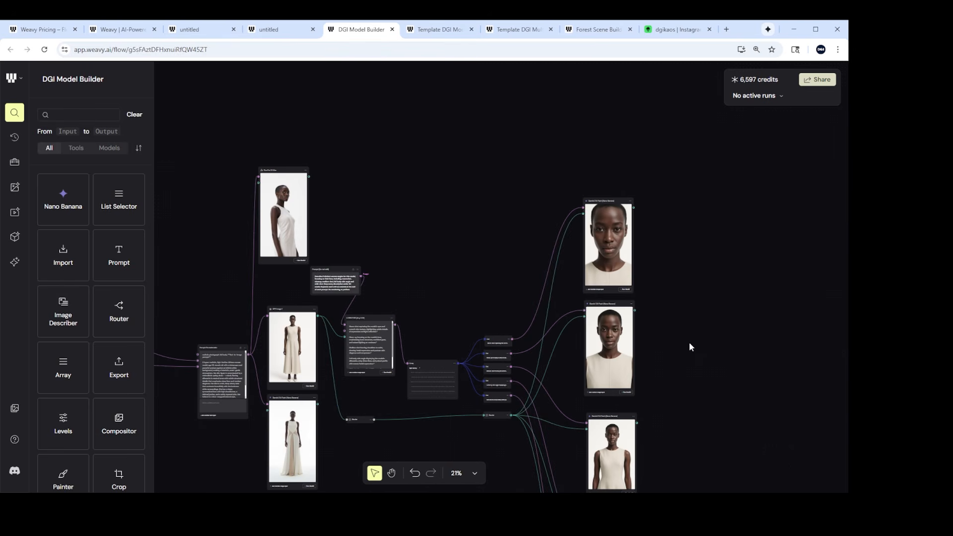
# Step: Download the current image of the macro shot Nano Banana node
pyautogui.scroll(10, 611, 338)
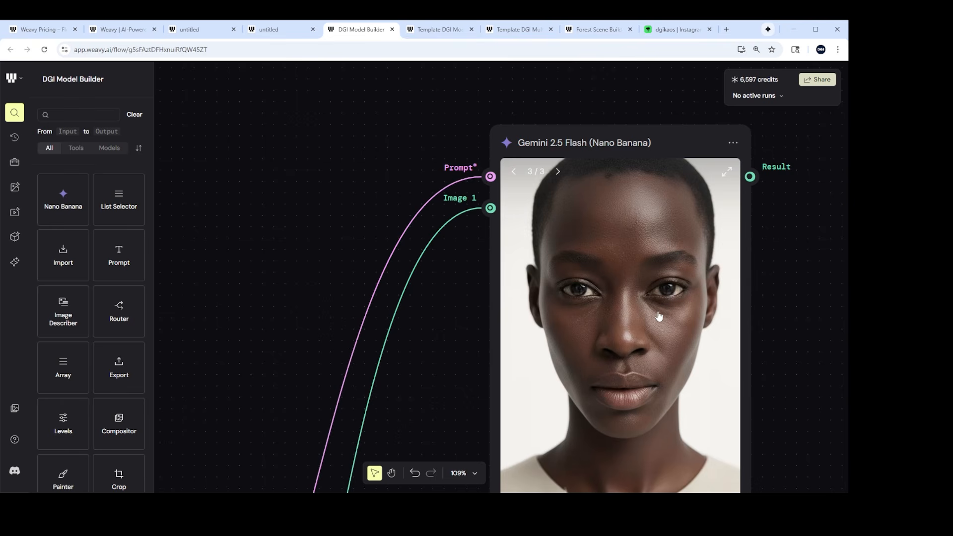
pyautogui.click(733, 142)
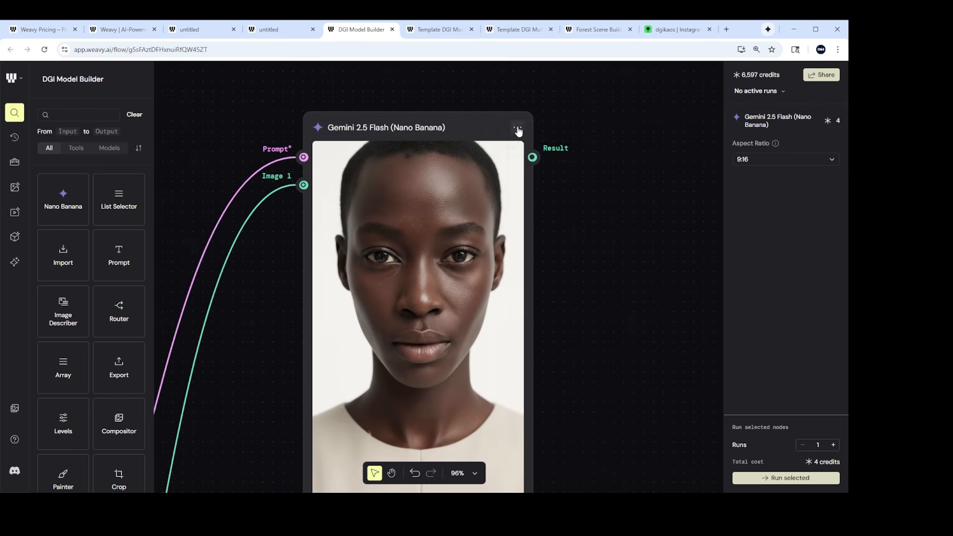
pyautogui.click(518, 127)
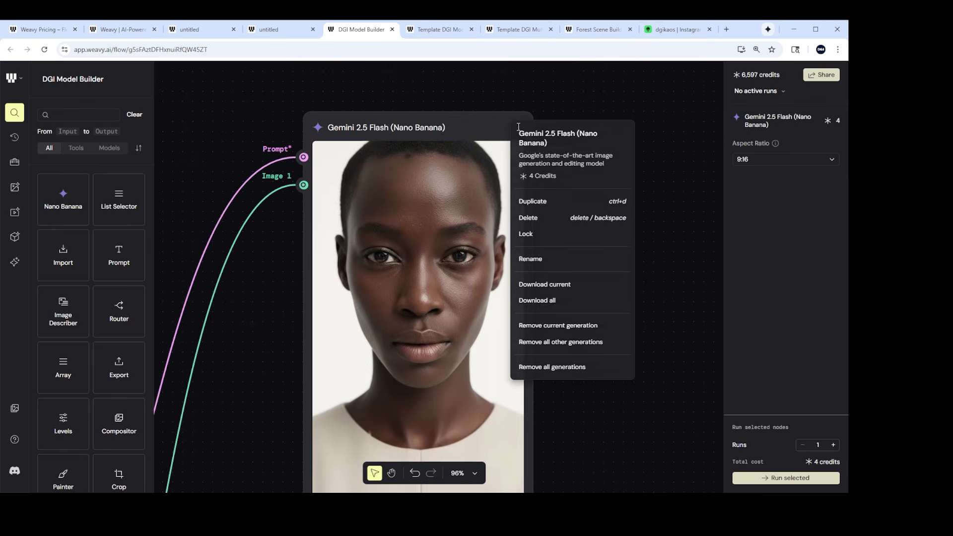
pyautogui.click(553, 286)
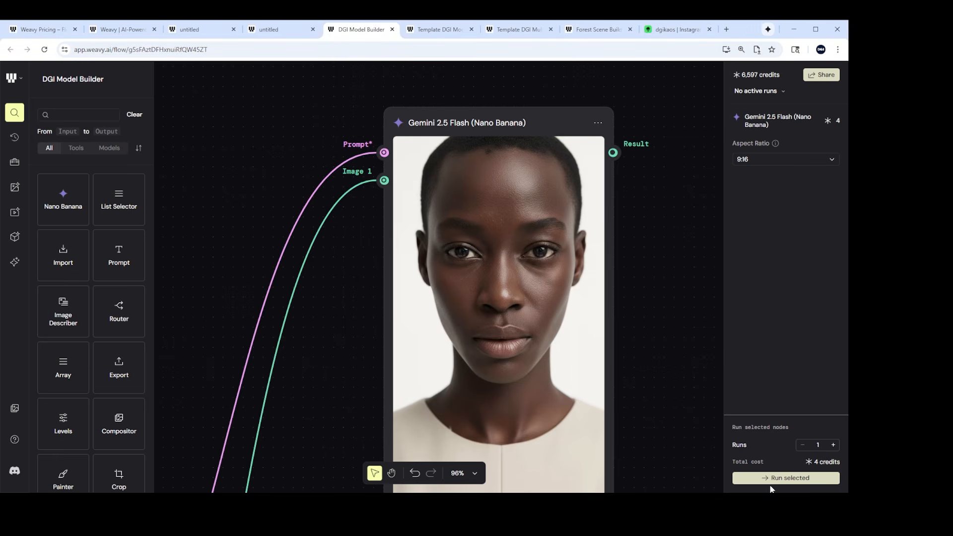
pyautogui.scroll(5, 578, 221)
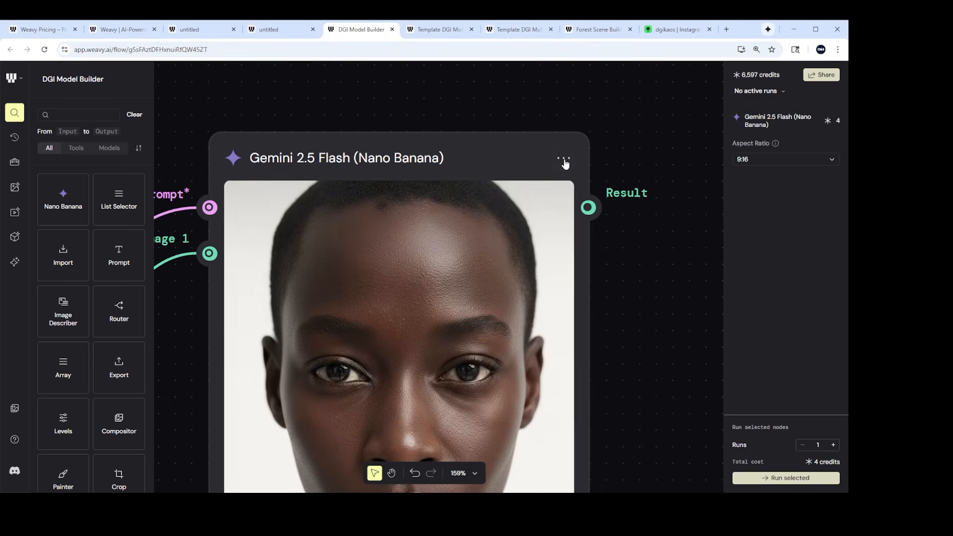
pyautogui.scroll(-7, 573, 238)
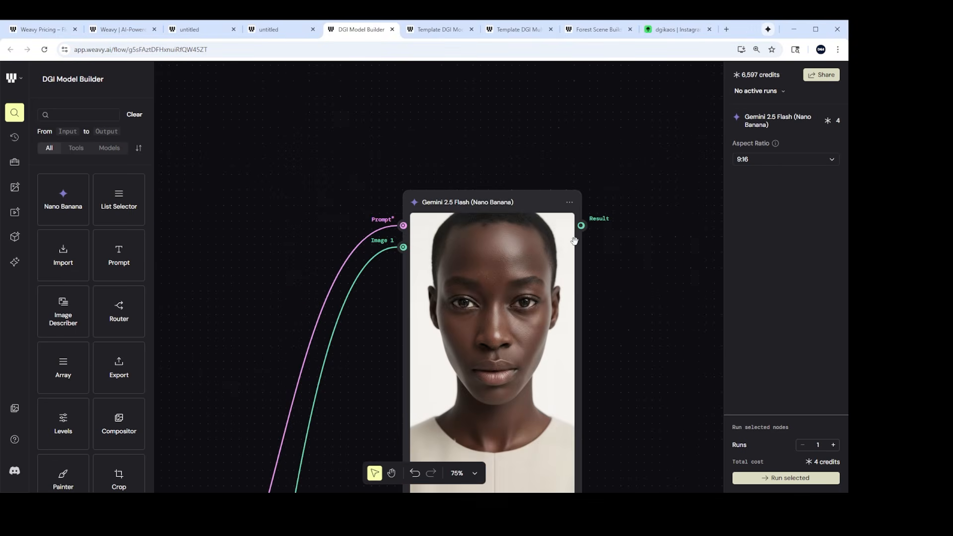
# Step: Add an Export node beside the macro shot Nano Banana node and connect the node's Result to its input
pyautogui.click(101, 113)
pyautogui.write('ex')
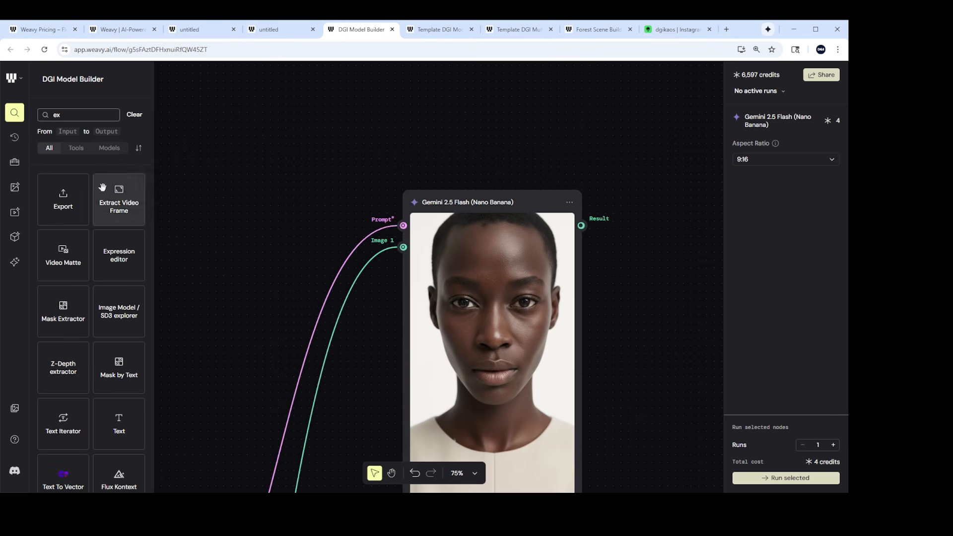
pyautogui.moveTo(63, 201); pyautogui.dragTo(599, 228)
pyautogui.scroll(3, 626, 243)
pyautogui.scroll(-3, 655, 298)
pyautogui.moveTo(681, 288); pyautogui.dragTo(575, 159)
pyautogui.scroll(7, 570, 241)
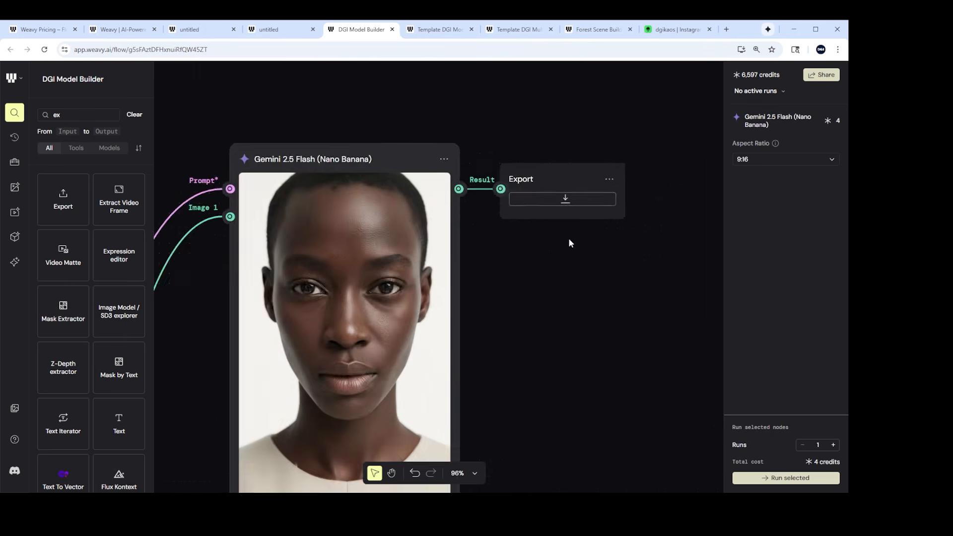
pyautogui.click(571, 182)
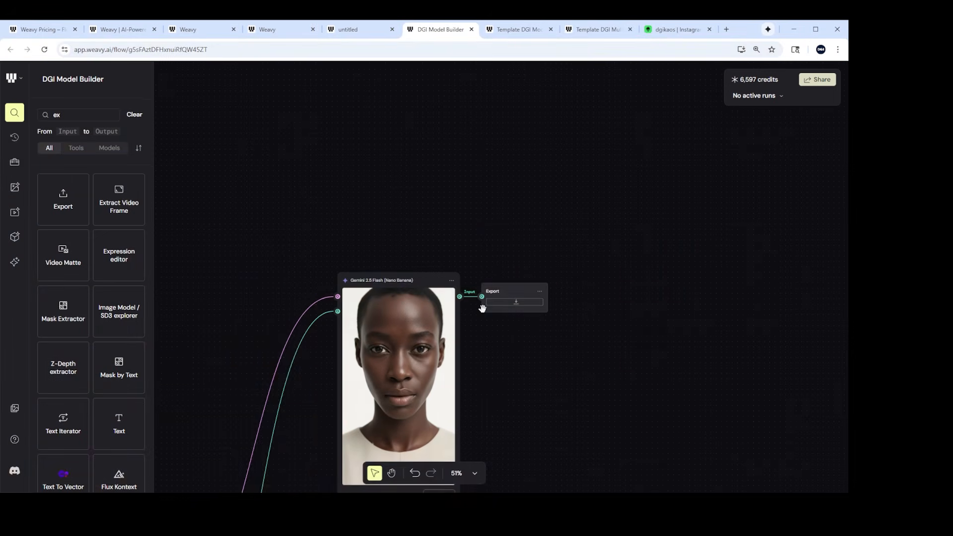
pyautogui.scroll(-3, 494, 282)
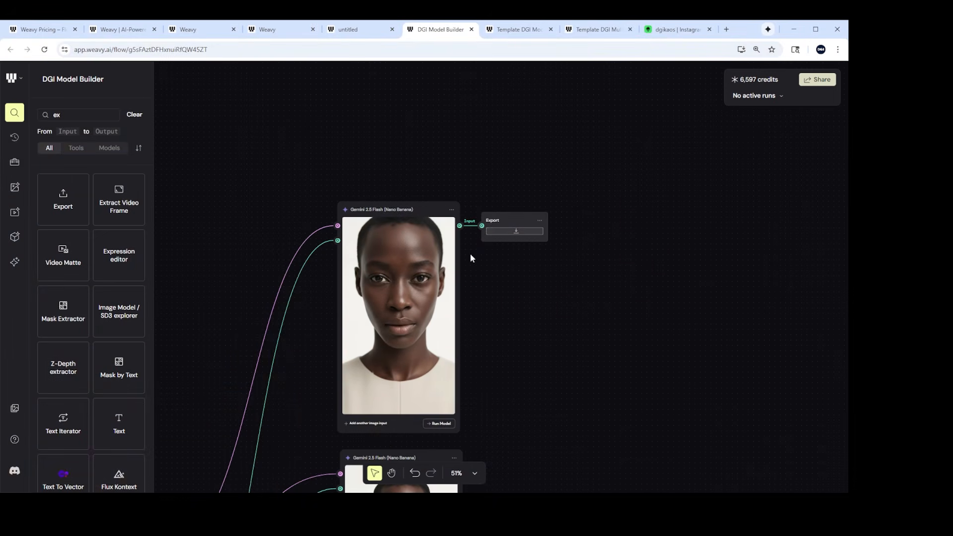
pyautogui.scroll(5, 413, 337)
pyautogui.scroll(-5, 413, 337)
pyautogui.scroll(5, 389, 328)
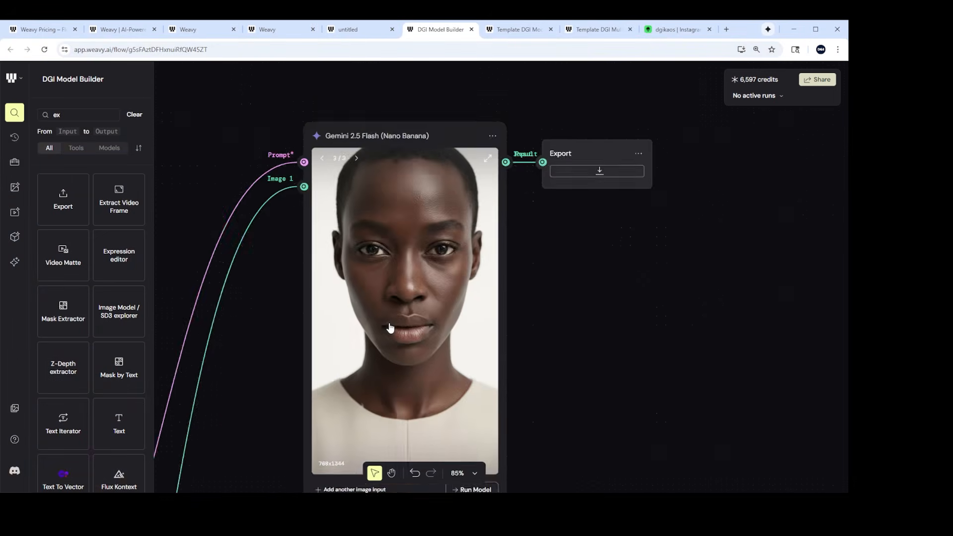
pyautogui.scroll(4, 389, 328)
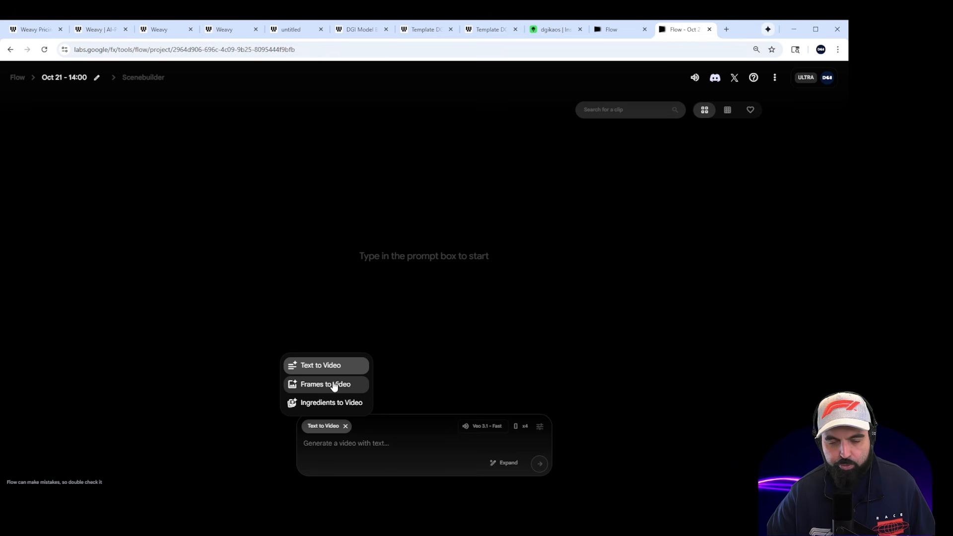
# Step: Switch the Google Flow project to Frames to Video and upload the macro shot image as the first frame
pyautogui.click(334, 387)
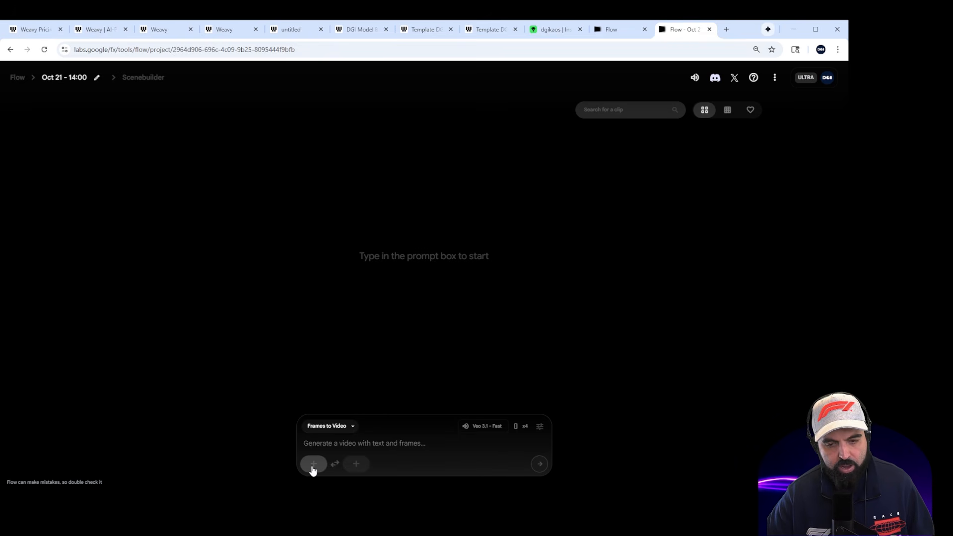
pyautogui.click(314, 467)
pyautogui.click(322, 221)
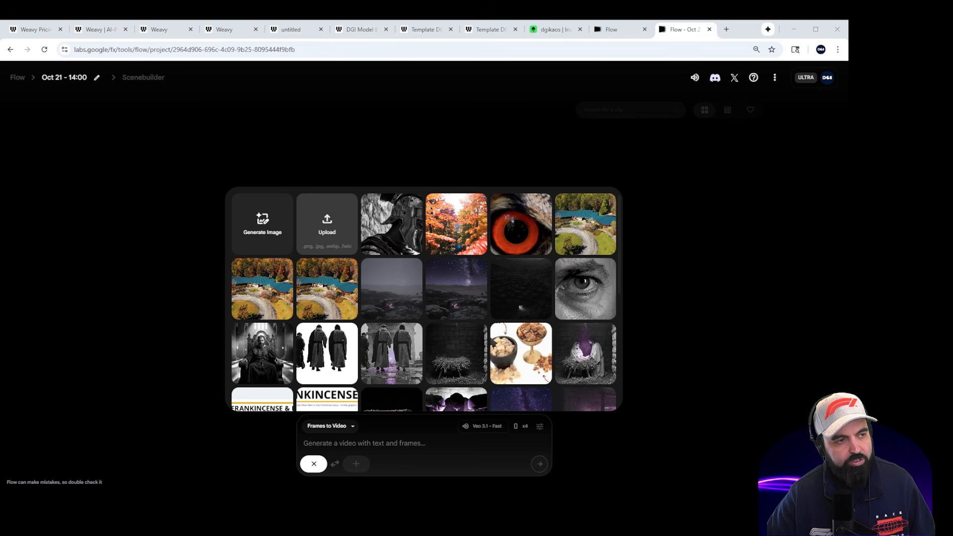
pyautogui.doubleClick(323, 227)
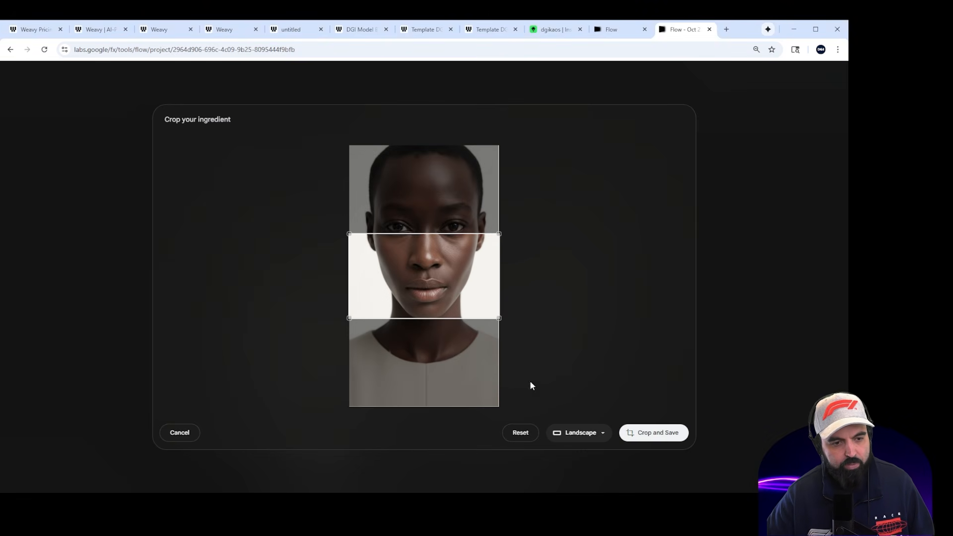
# Step: Set the first frame's crop to Portrait and save the cropped image
pyautogui.click(569, 432)
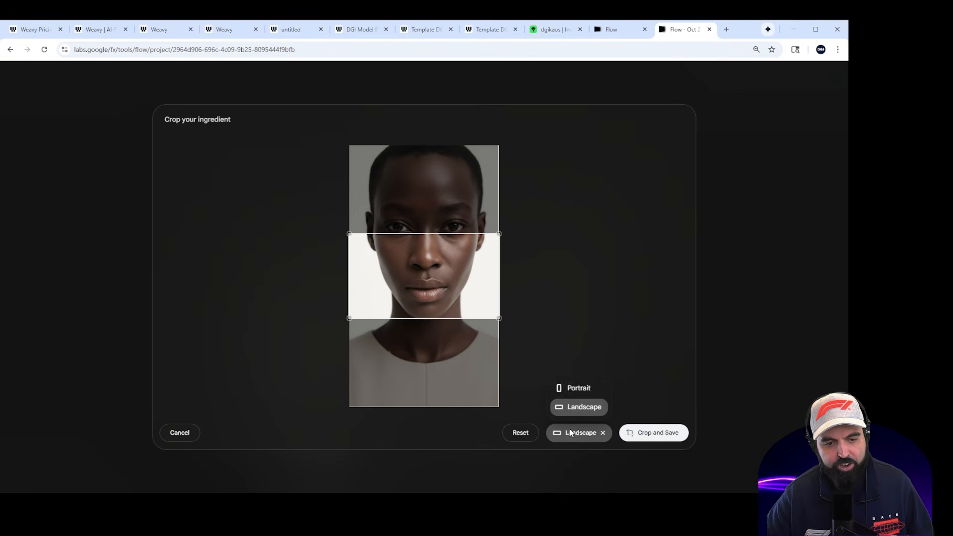
pyautogui.click(580, 389)
pyautogui.click(648, 439)
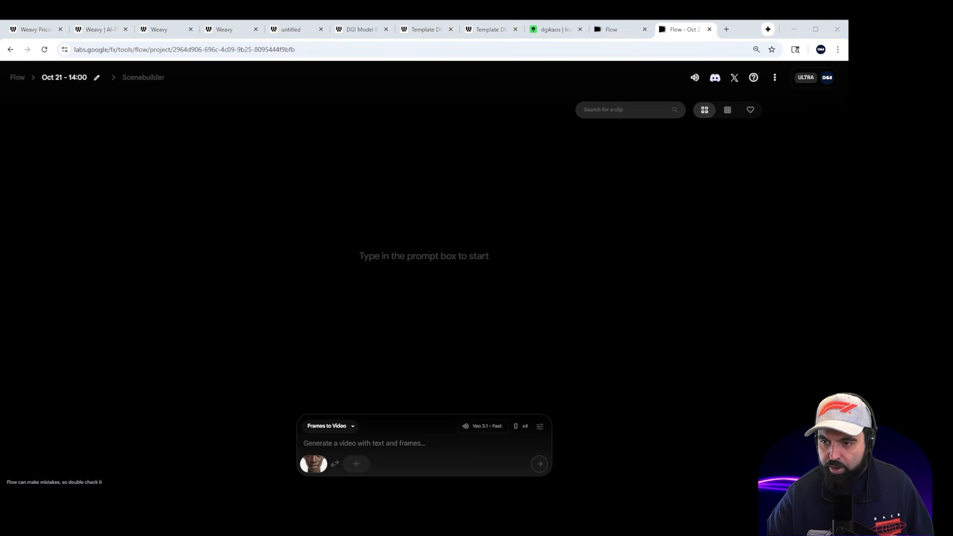
# Step: Switch to DGI Model Builder and download the current image of the waist-up front shot Nano Banana node
pyautogui.click(356, 34)
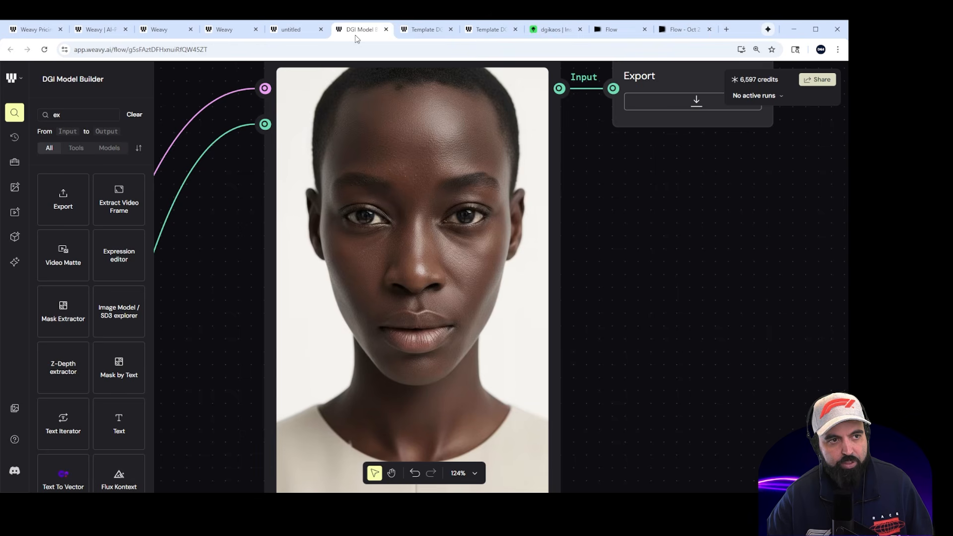
pyautogui.scroll(-10, 557, 276)
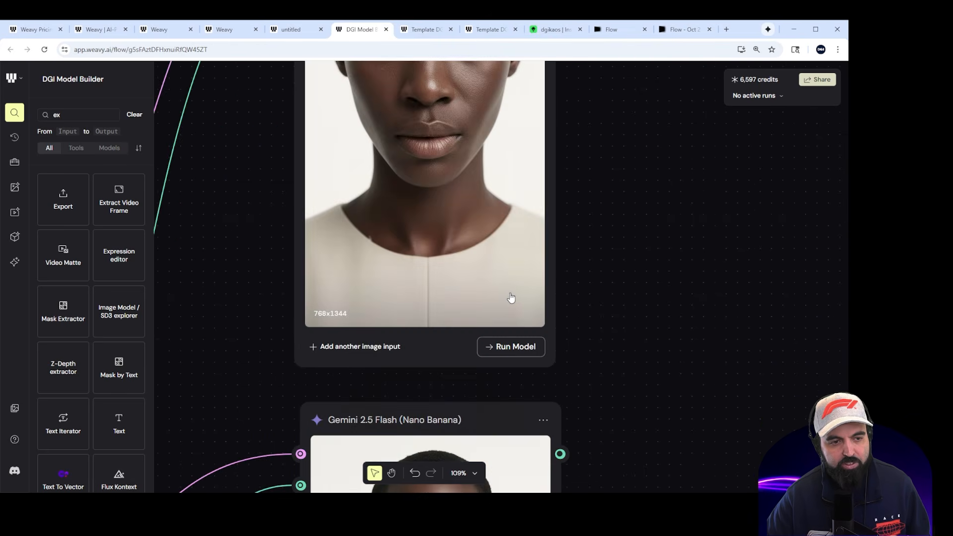
pyautogui.scroll(-8, 491, 328)
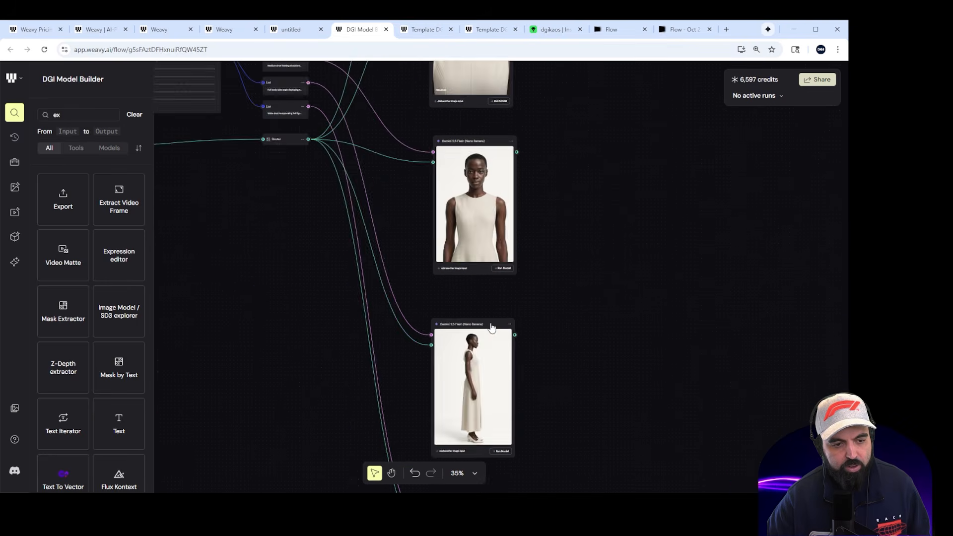
pyautogui.scroll(4, 494, 335)
pyautogui.scroll(-3, 496, 343)
pyautogui.scroll(1, 496, 333)
pyautogui.scroll(5, 496, 332)
pyautogui.scroll(3, 531, 278)
pyautogui.rightClick(536, 285)
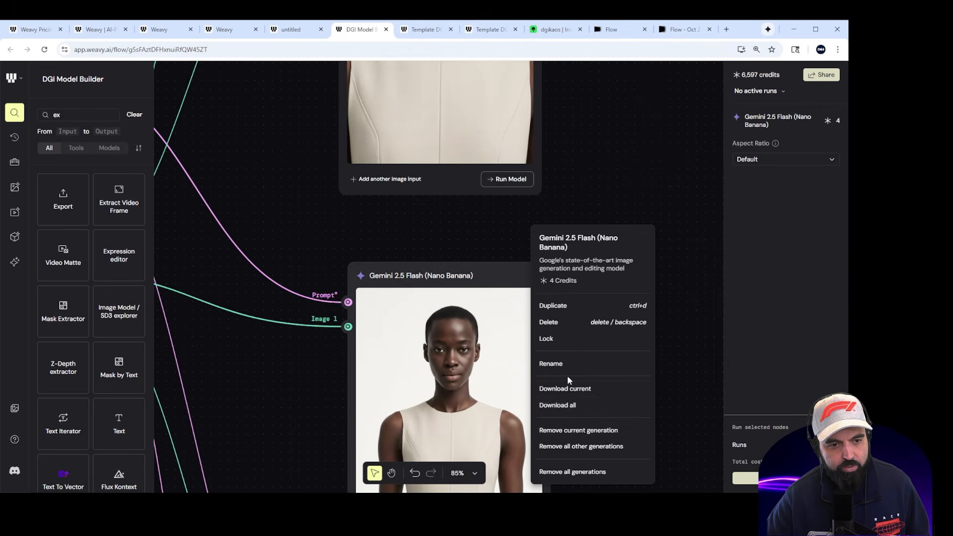
pyautogui.click(581, 390)
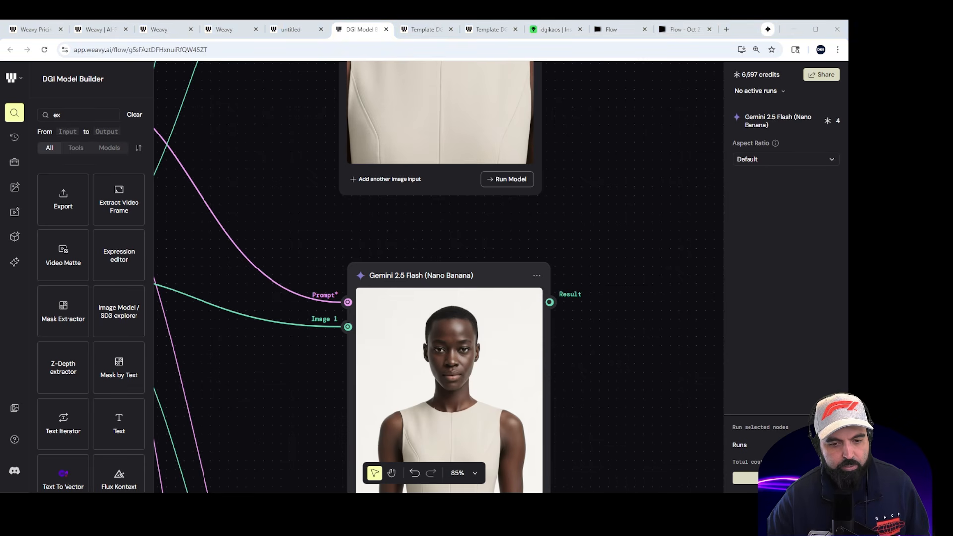
# Step: Return to the Google Flow project, add the waist-up image as the last frame and save it with a Portrait crop
pyautogui.click(681, 30)
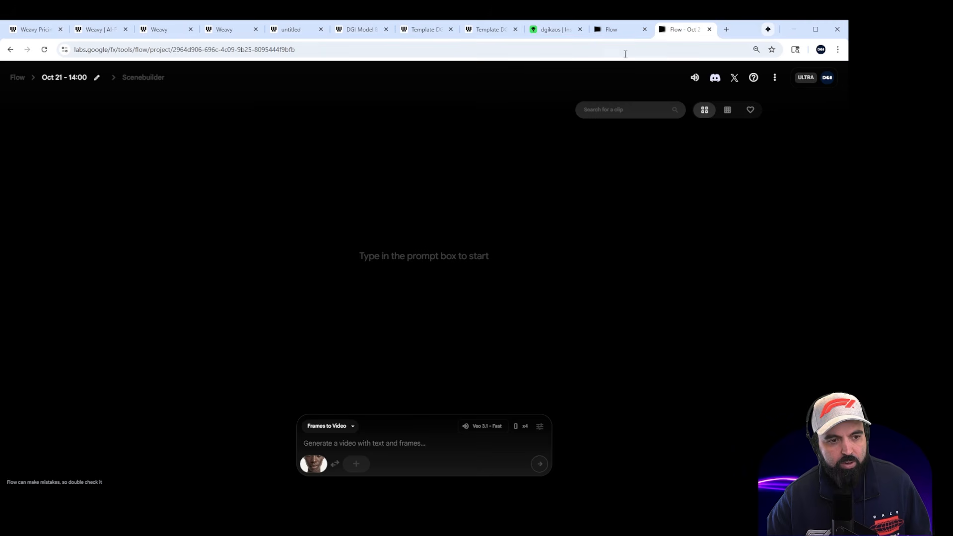
pyautogui.moveTo(308, 467)
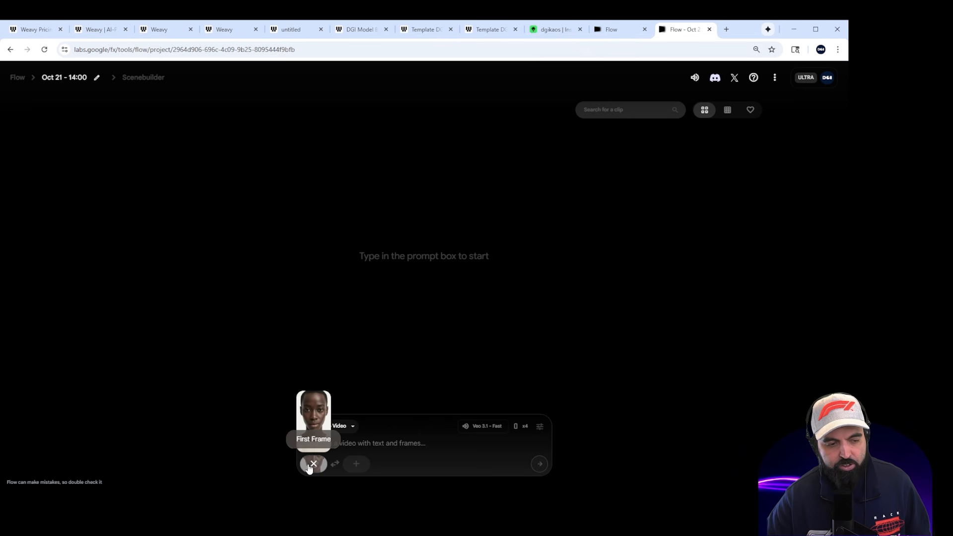
pyautogui.click(356, 464)
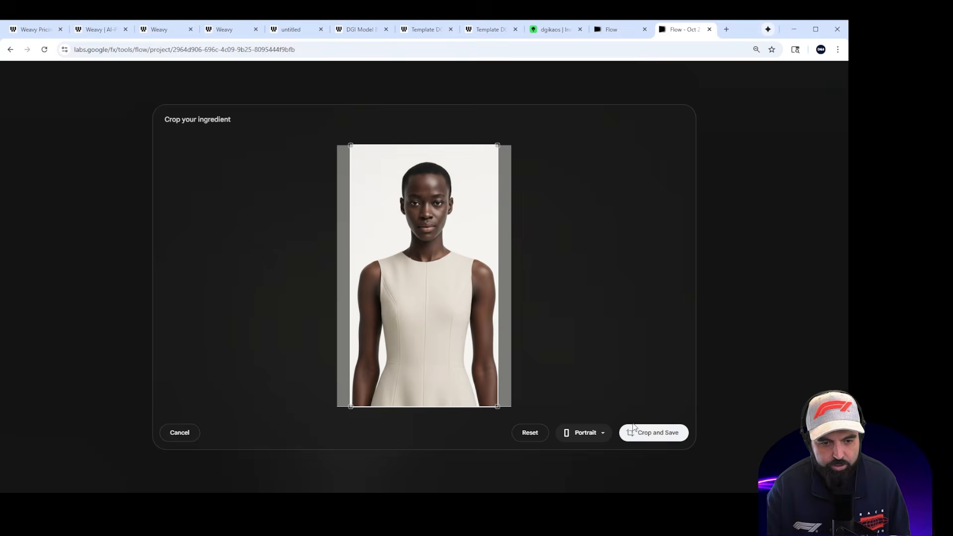
pyautogui.click(640, 433)
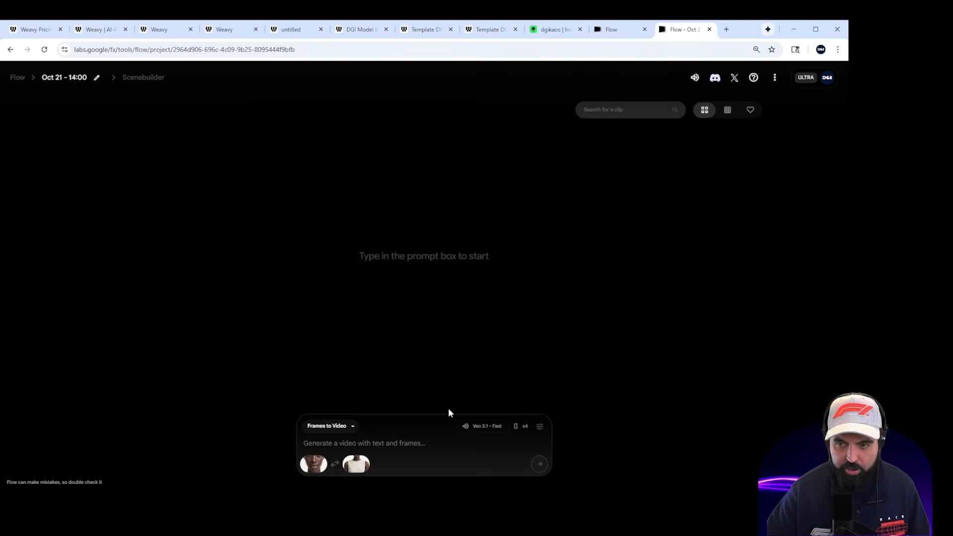
# Step: Write the video prompt "create a smooth zoom out shot for this model, no cuts"
pyautogui.write('create a smooth')
pyautogui.write('zoom ')
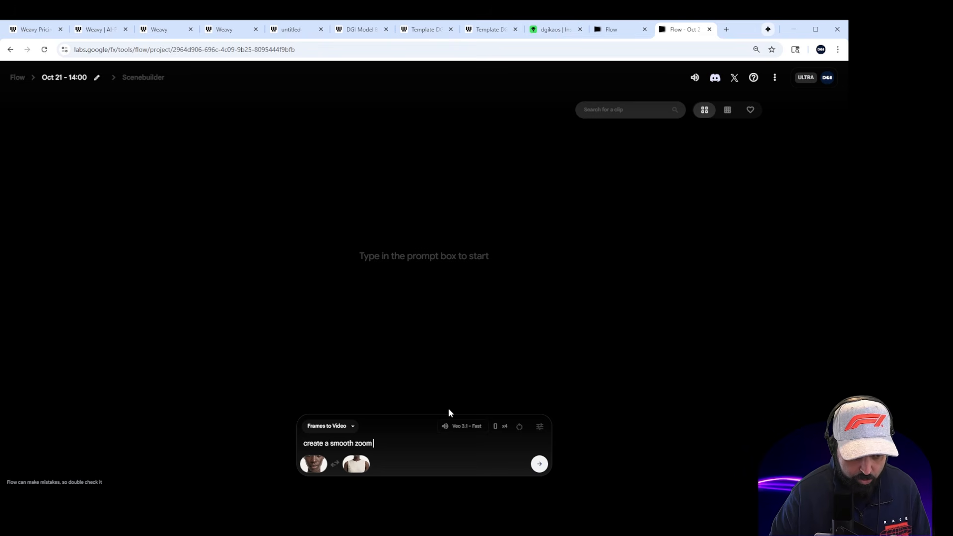
pyautogui.write('out shot for th')
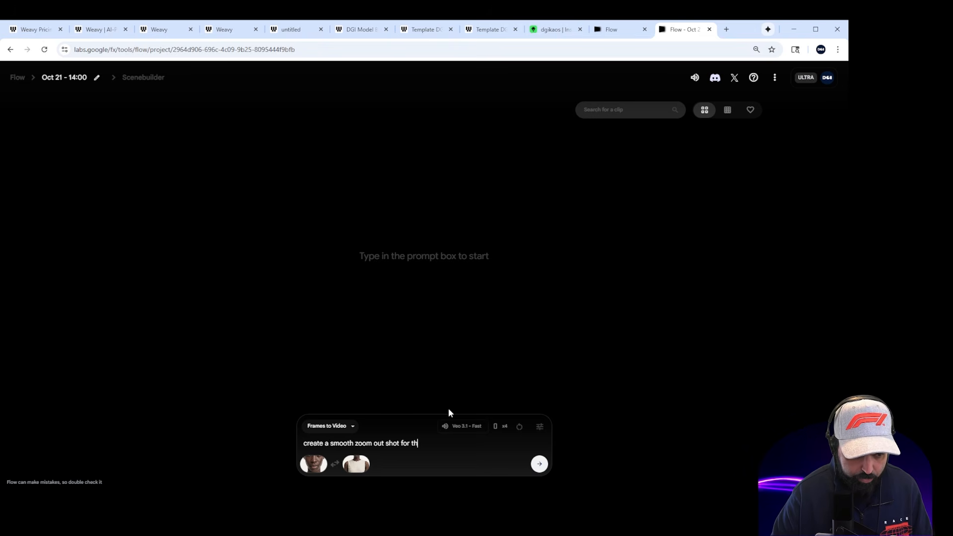
pyautogui.write('is model, no')
pyautogui.write(' cuts')
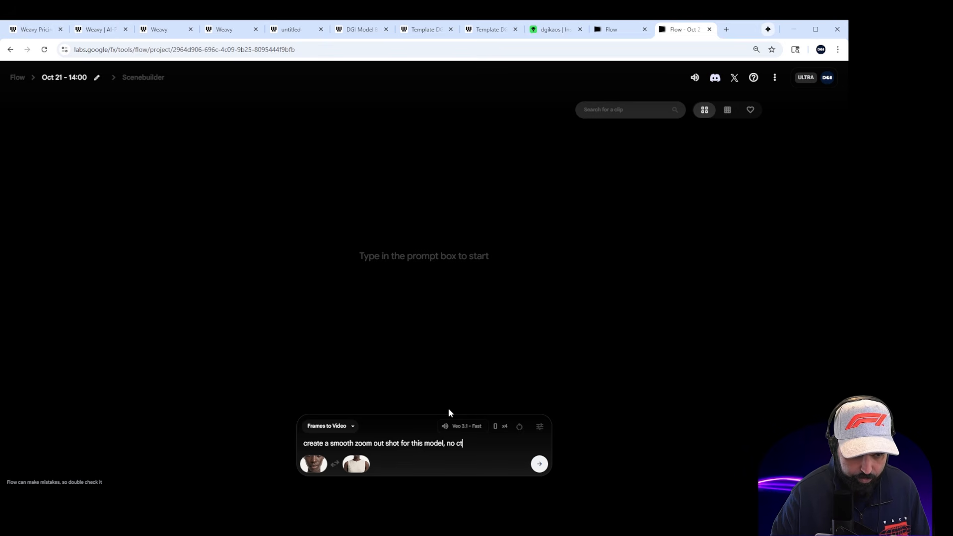
# Step: Extend the prompt with "She says:" and a line giving the model's name, ending "and this is my style!", and generate the videos
pyautogui.write('. She says:')
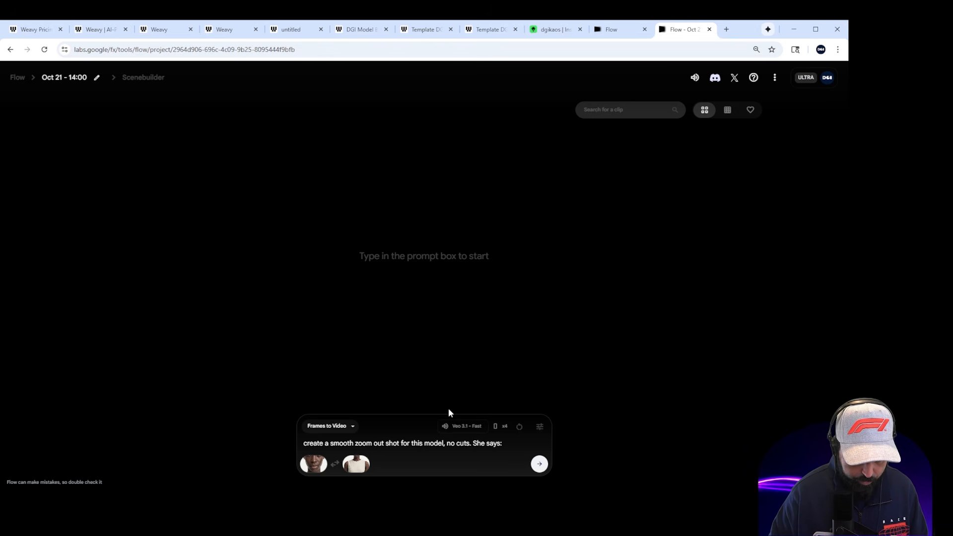
pyautogui.write(' T')
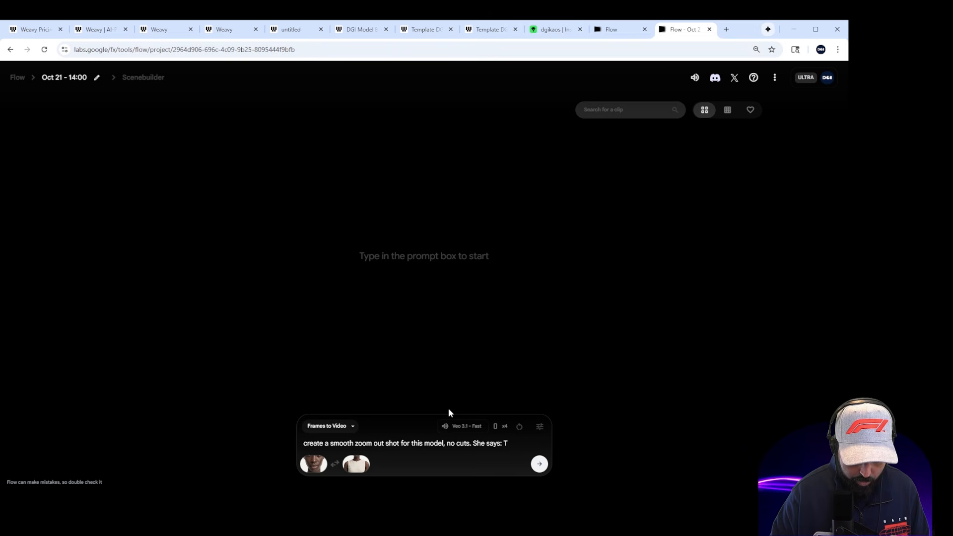
pyautogui.press('BackSpace')
pyautogui.write('My ')
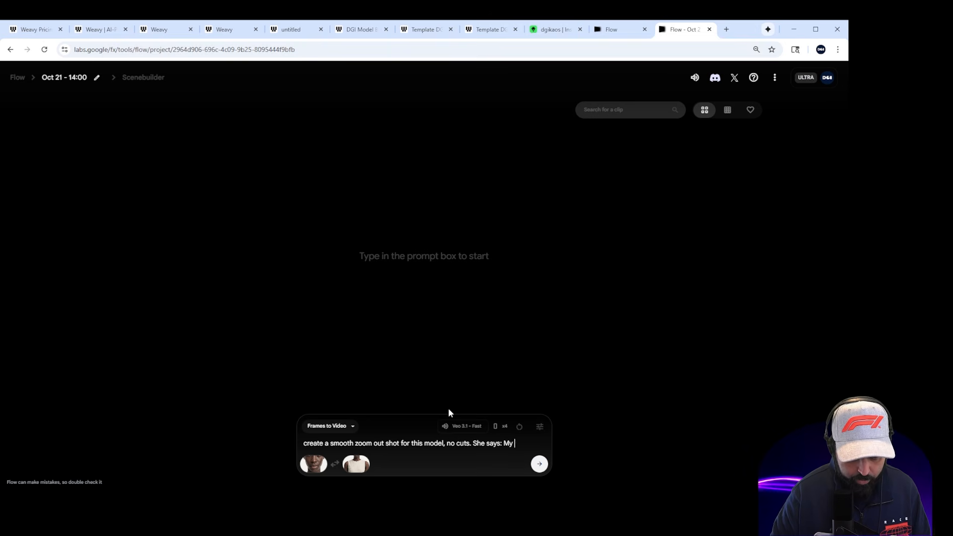
pyautogui.write('name is ')
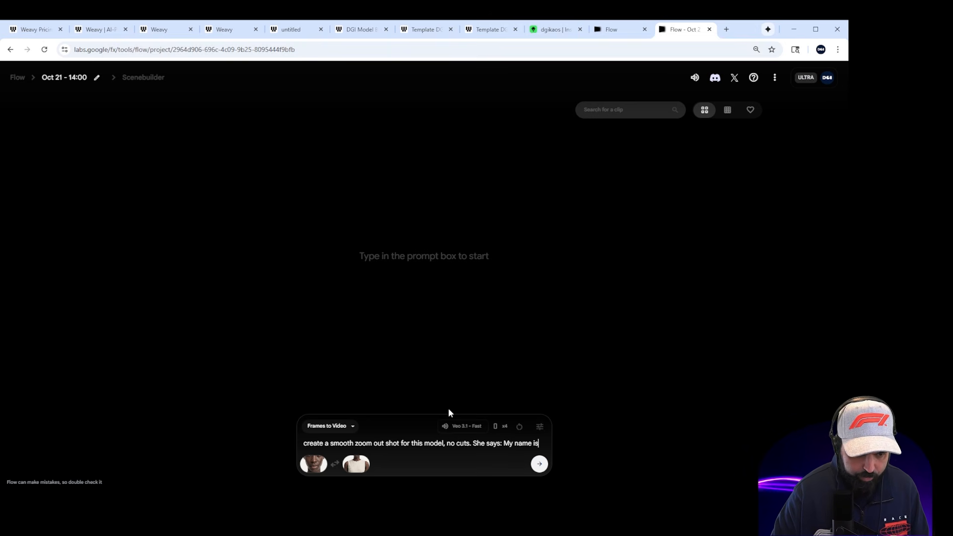
pyautogui.write('Zeta')
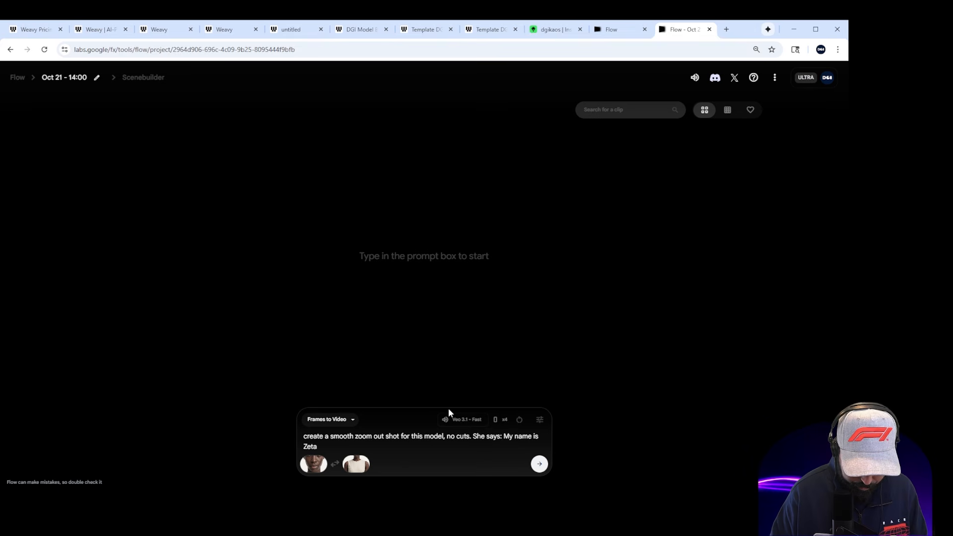
pyautogui.write(', and this')
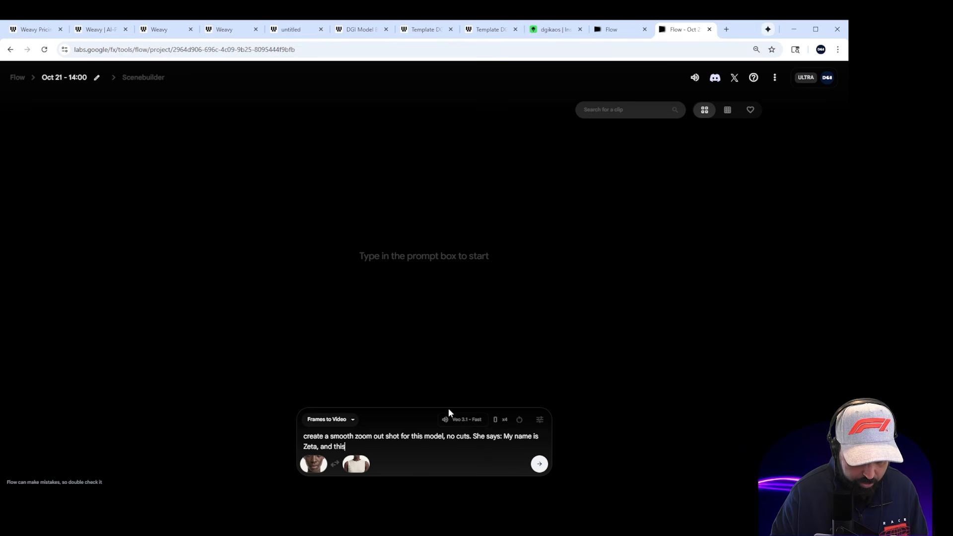
pyautogui.write(' is my style!')
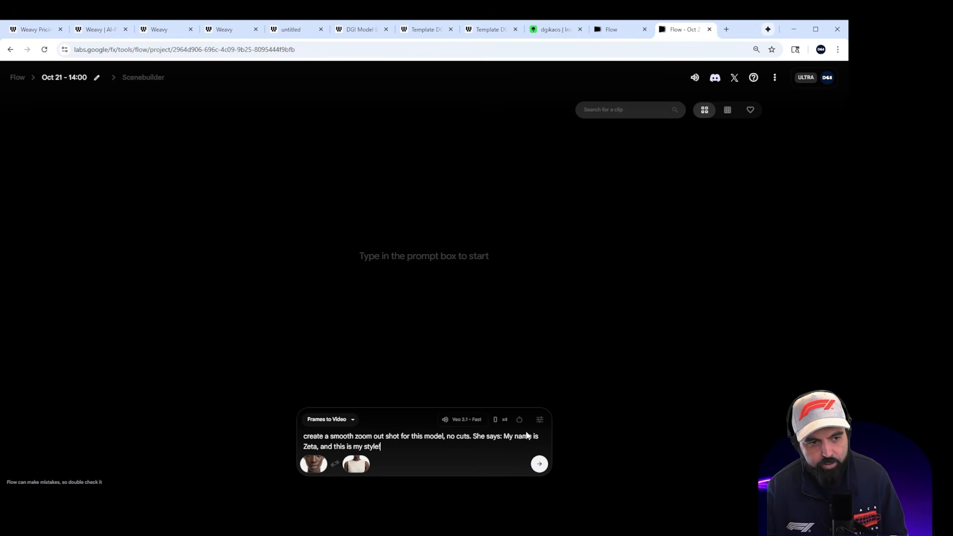
pyautogui.moveTo(325, 465)
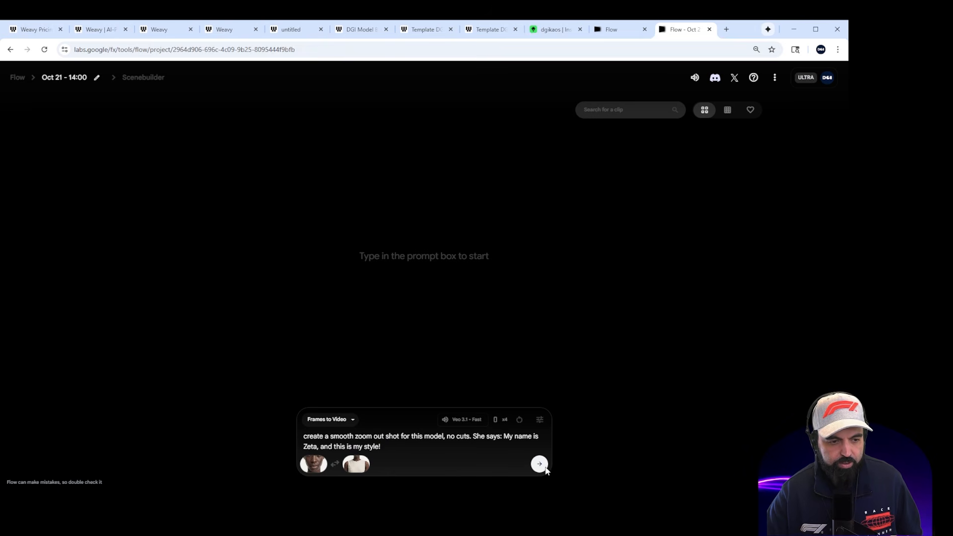
pyautogui.click(539, 464)
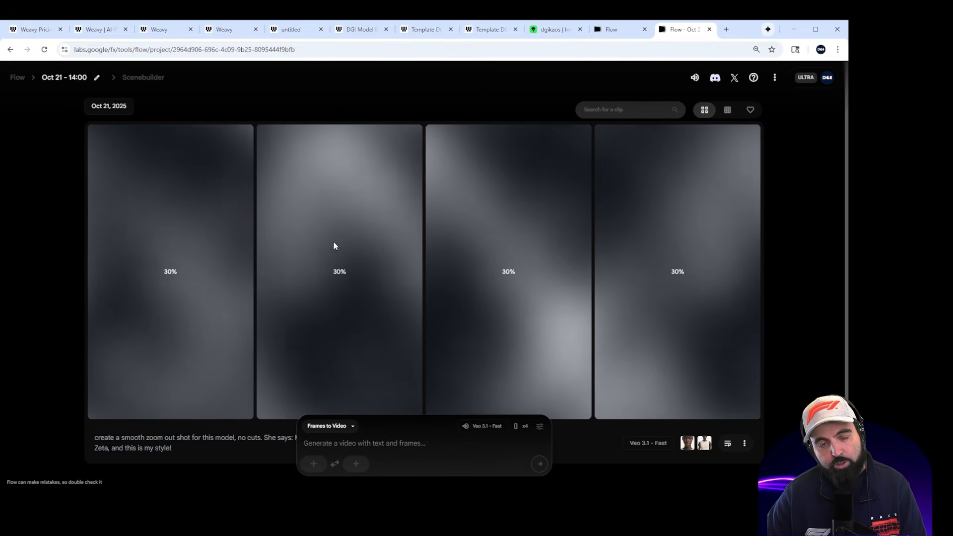
# Step: In DGI Model Builder, replace the Export node beside the macro shot with a Veo 3.1 Image to Video node
pyautogui.click(226, 31)
pyautogui.click(357, 29)
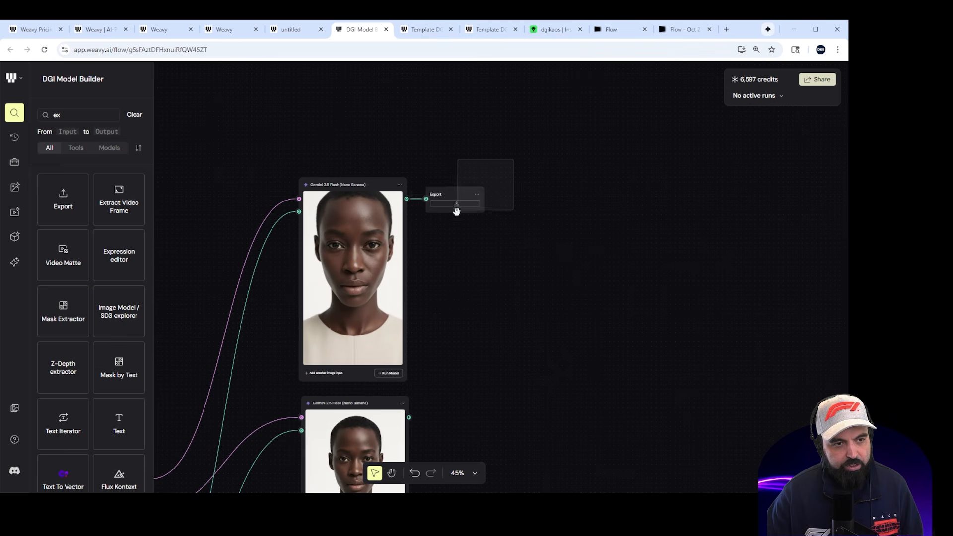
pyautogui.doubleClick(93, 116)
pyautogui.write('ve')
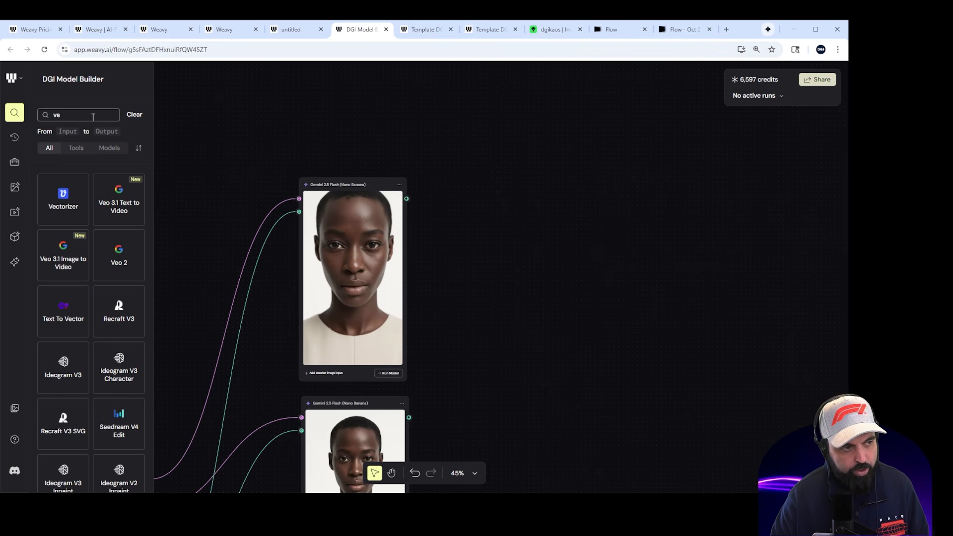
pyautogui.write('o')
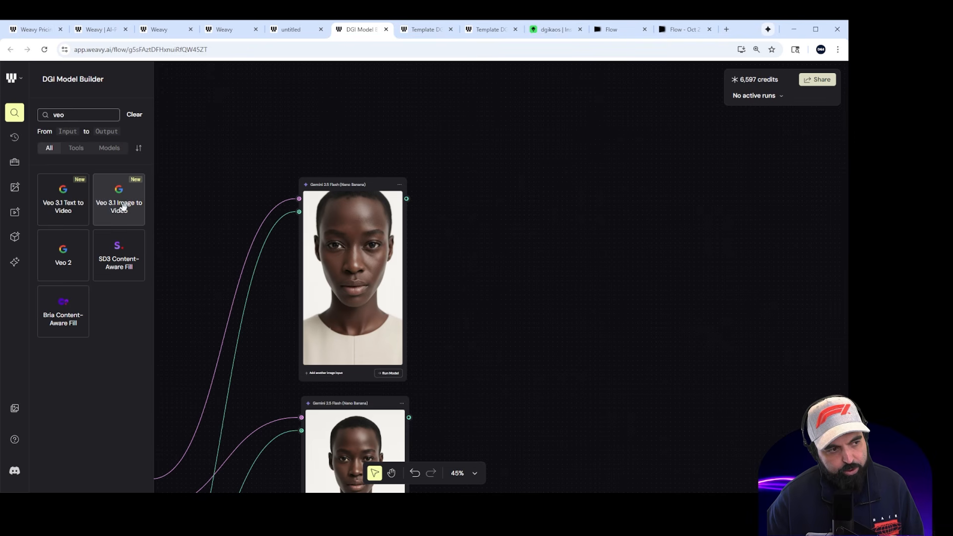
pyautogui.moveTo(521, 246); pyautogui.dragTo(527, 242)
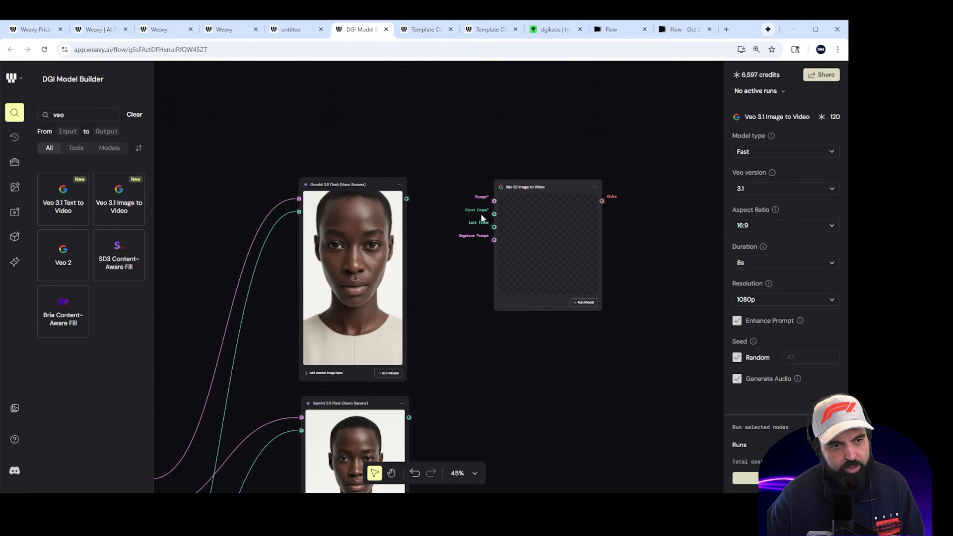
# Step: Connect the macro shot node's Result to the First Frame input of the Veo 3.1 Image to Video node
pyautogui.scroll(2, 414, 234)
pyautogui.scroll(-1, 419, 246)
pyautogui.scroll(3, 427, 288)
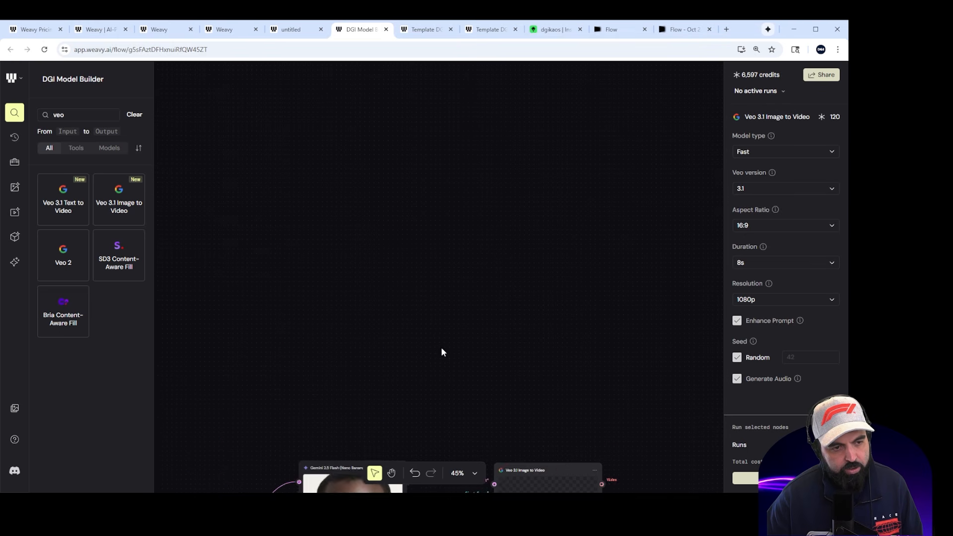
pyautogui.scroll(-2, 437, 350)
pyautogui.scroll(1, 425, 358)
pyautogui.scroll(4, 424, 359)
pyautogui.scroll(-3, 424, 362)
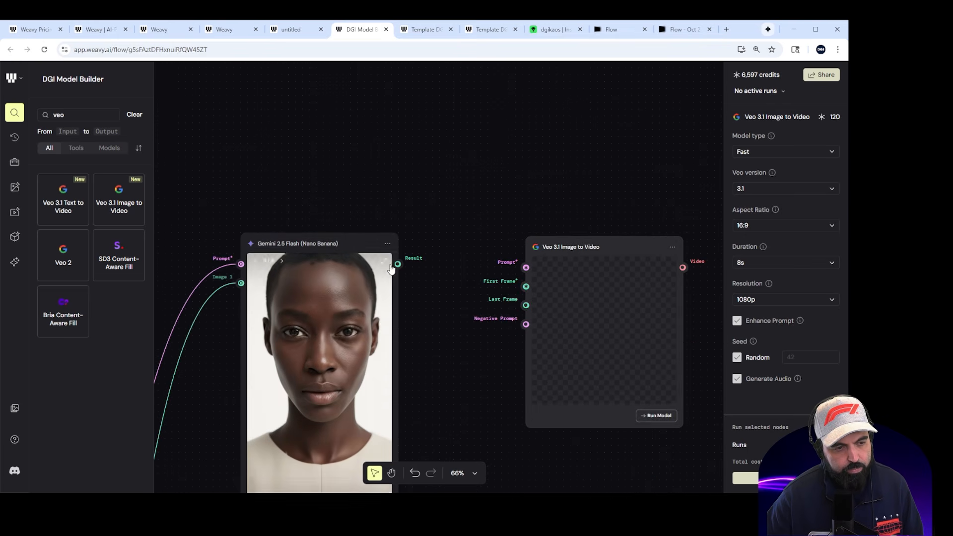
pyautogui.moveTo(398, 263); pyautogui.dragTo(416, 270)
pyautogui.moveTo(493, 287); pyautogui.dragTo(526, 287)
# Step: Connect the waist-up shot node's Result to the Last Frame input of the Veo 3.1 Image to Video node
pyautogui.scroll(-4, 538, 341)
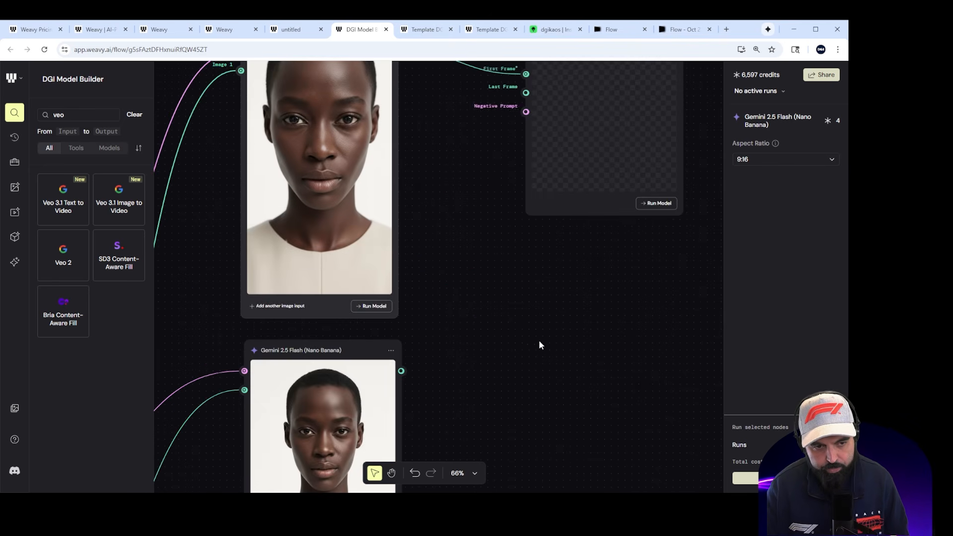
pyautogui.scroll(-3, 487, 358)
pyautogui.scroll(-5, 523, 353)
pyautogui.scroll(4, 490, 304)
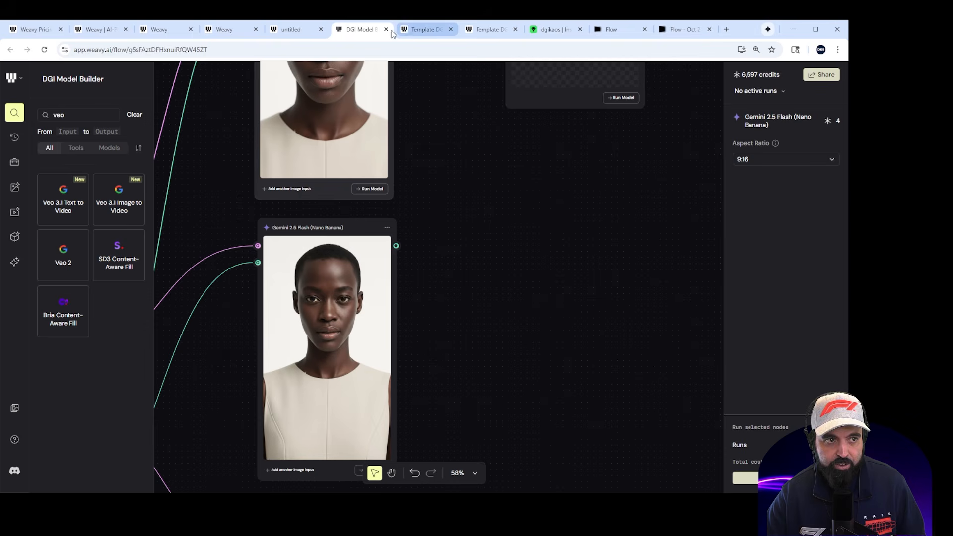
pyautogui.scroll(-3, 445, 293)
pyautogui.scroll(-5, 442, 303)
pyautogui.scroll(3, 436, 314)
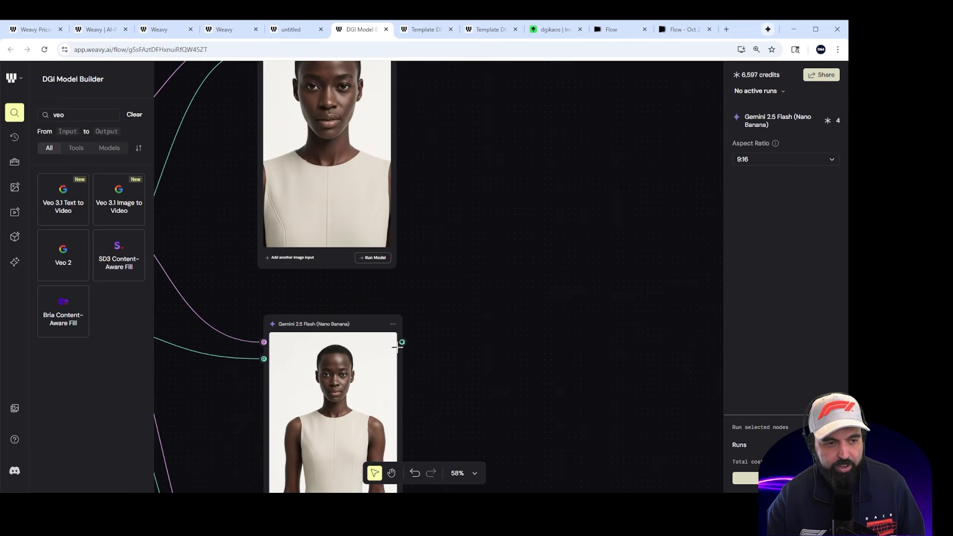
pyautogui.moveTo(416, 328); pyautogui.dragTo(491, 287)
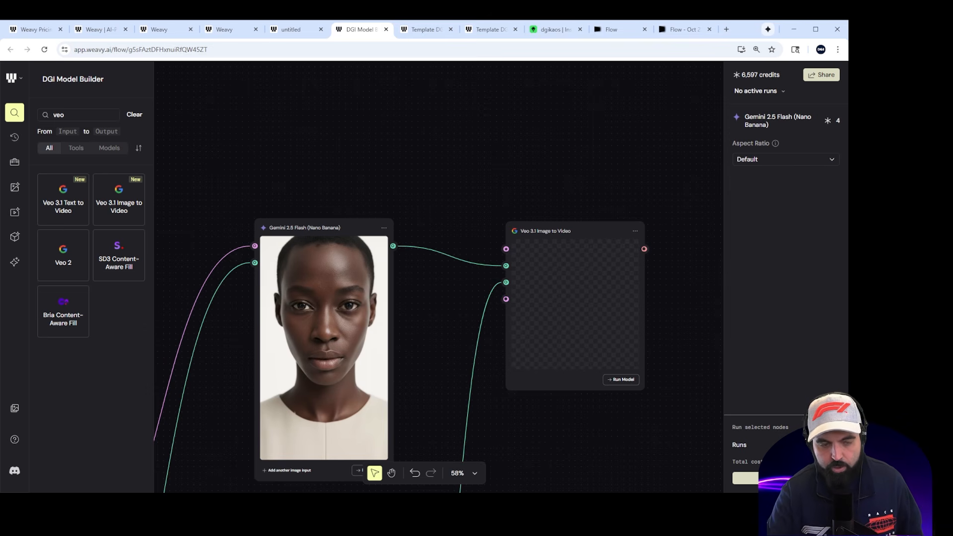
# Step: Search the node library for "prom" and place a Prompt node above the Veo 3.1 Image to Video node
pyautogui.doubleClick(88, 115)
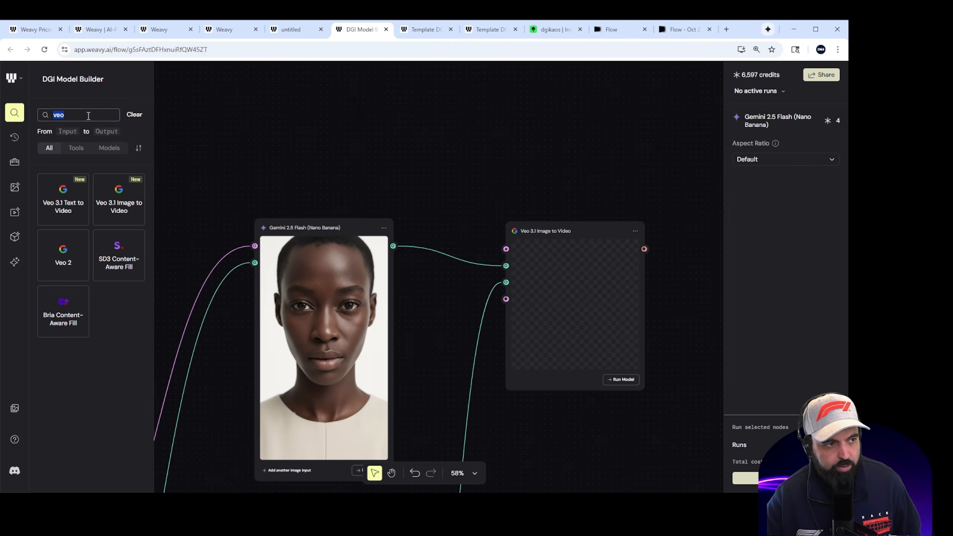
pyautogui.write('prom')
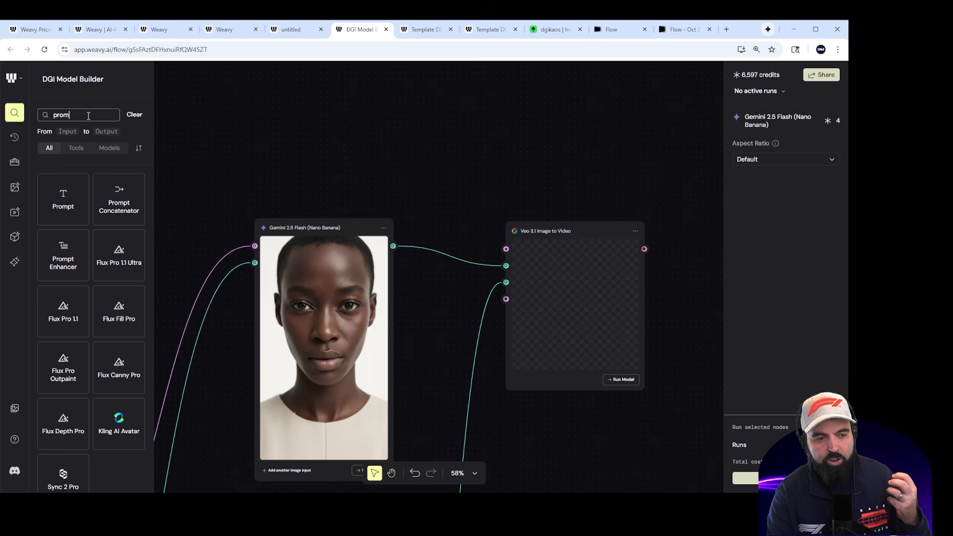
pyautogui.moveTo(61, 197); pyautogui.dragTo(530, 128)
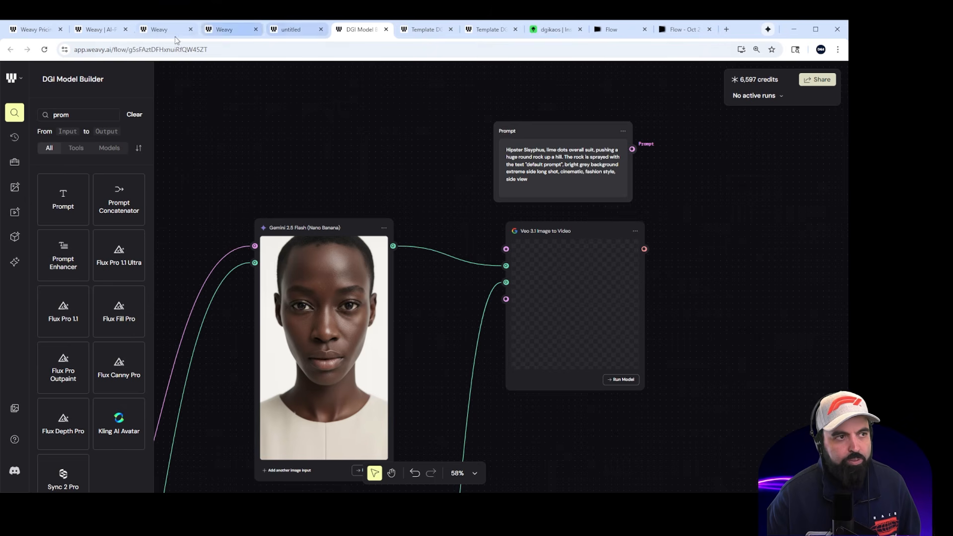
# Step: Copy the "create a smooth zoom out shot for this model, no cuts" prompt with its spoken line from Flow and replace the Prompt node's text with it
pyautogui.click(627, 36)
pyautogui.click(661, 34)
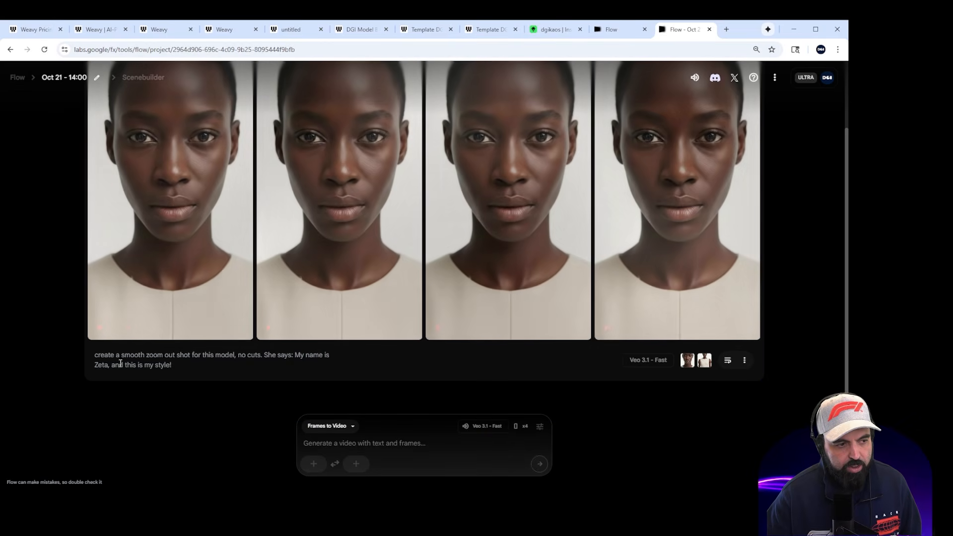
pyautogui.moveTo(95, 355); pyautogui.dragTo(151, 365)
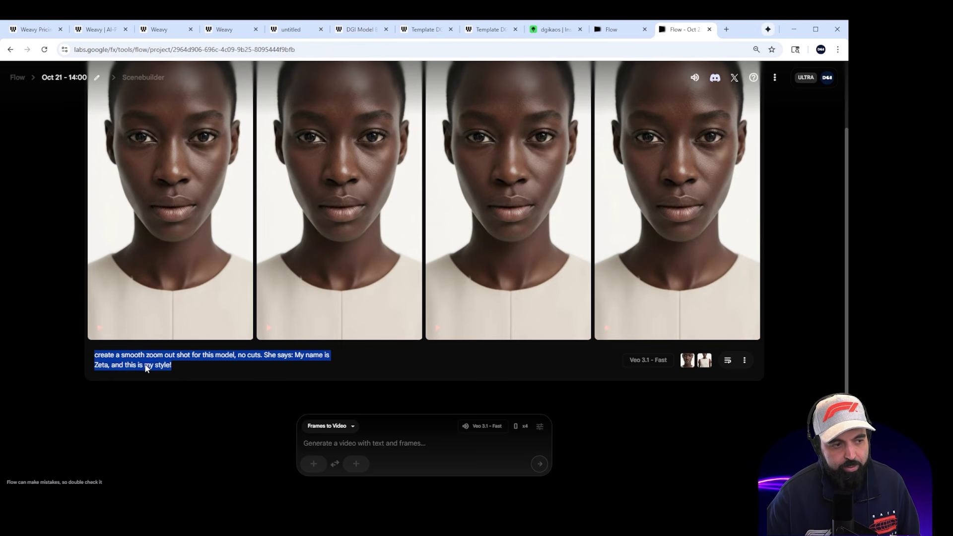
pyautogui.click(426, 30)
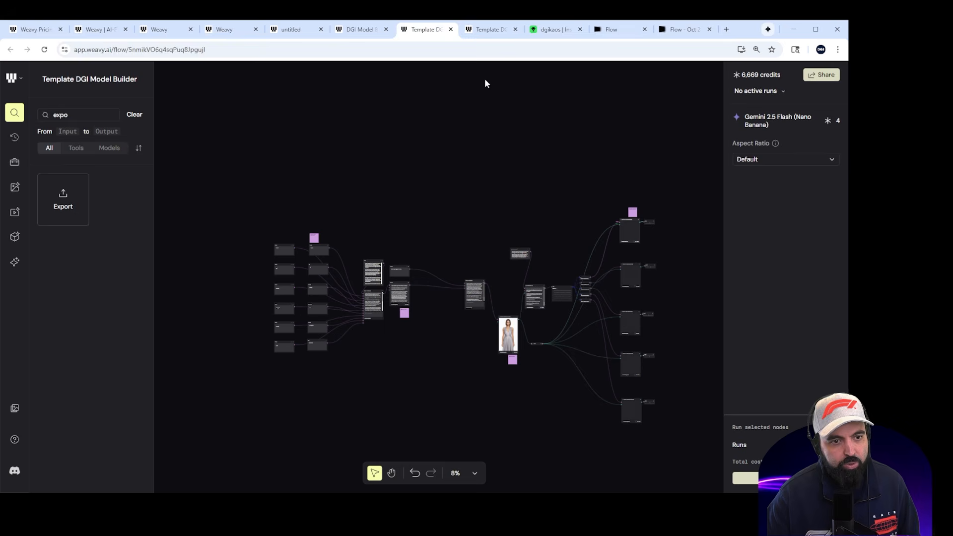
pyautogui.click(358, 30)
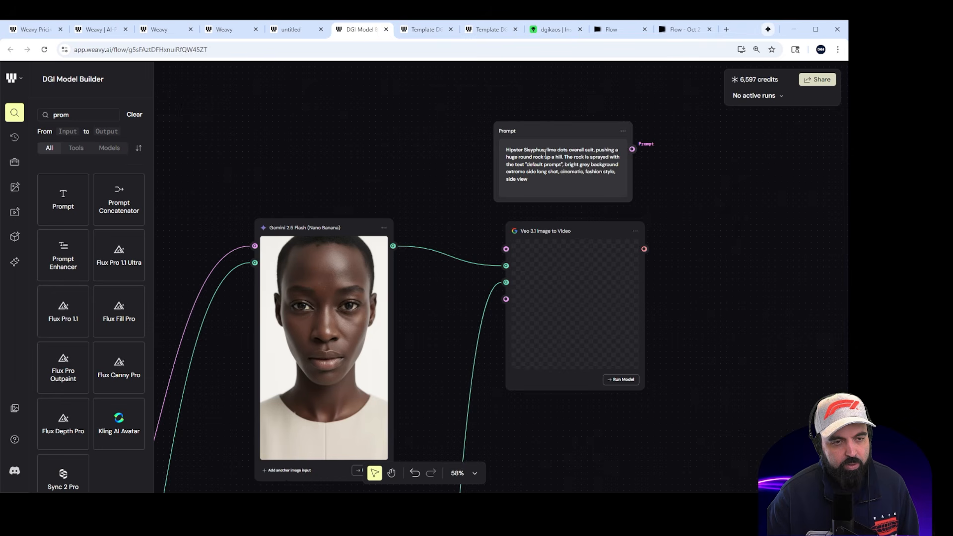
pyautogui.write('create a smooth zoom out shot for this model, no cuts. She says: My name is Zeta, and this is my style')
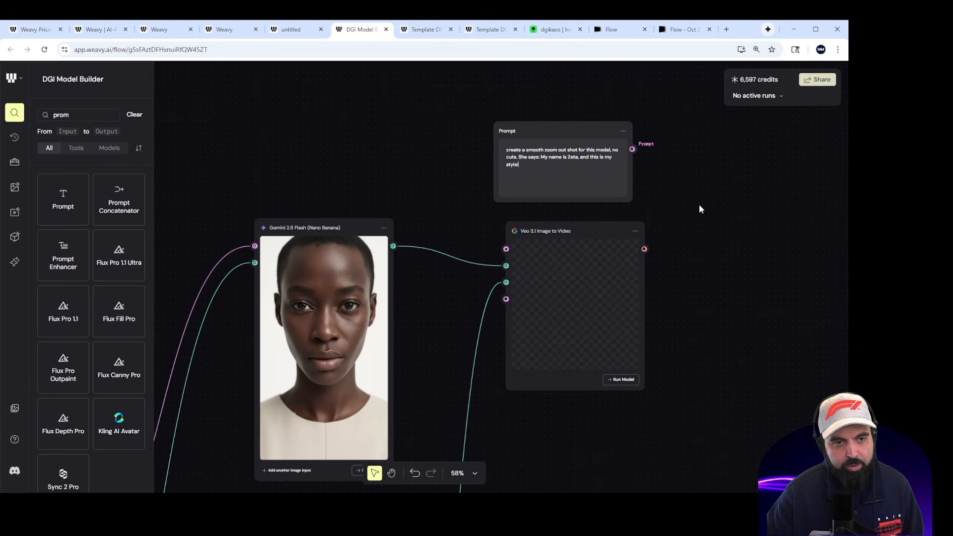
# Step: Connect the Prompt node's output to the Prompt input of the Veo 3.1 Image to Video node
pyautogui.moveTo(591, 129); pyautogui.dragTo(506, 248)
pyautogui.scroll(5, 506, 277)
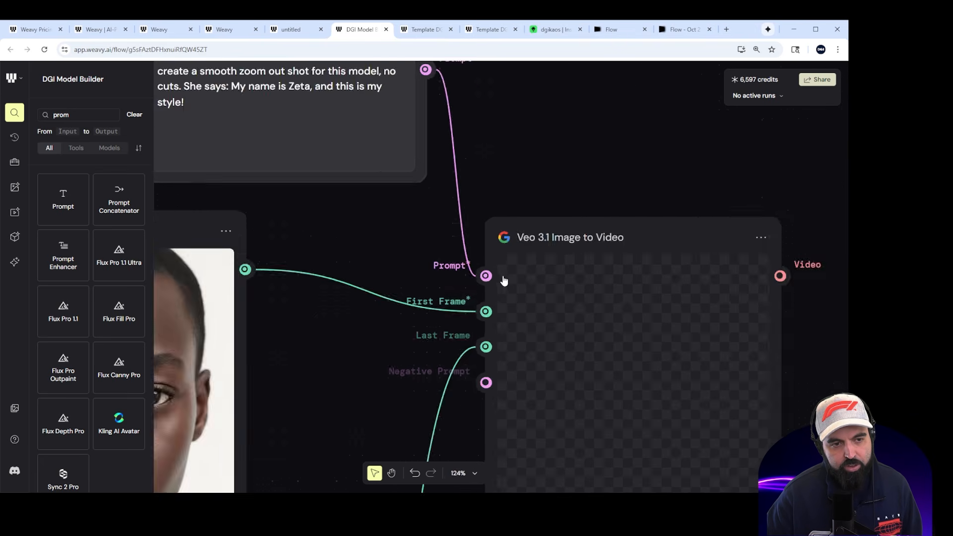
pyautogui.scroll(1, 499, 296)
pyautogui.scroll(-6, 496, 292)
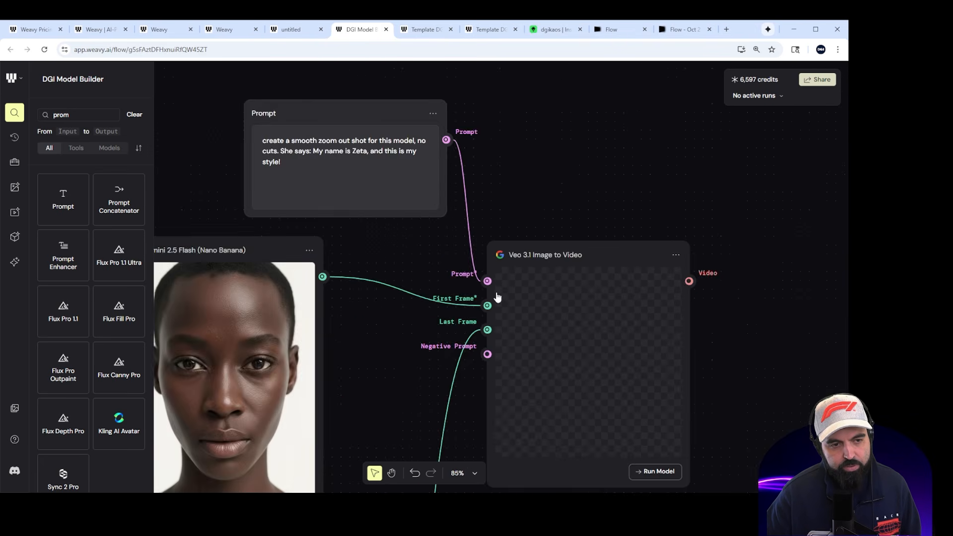
pyautogui.scroll(-3, 499, 295)
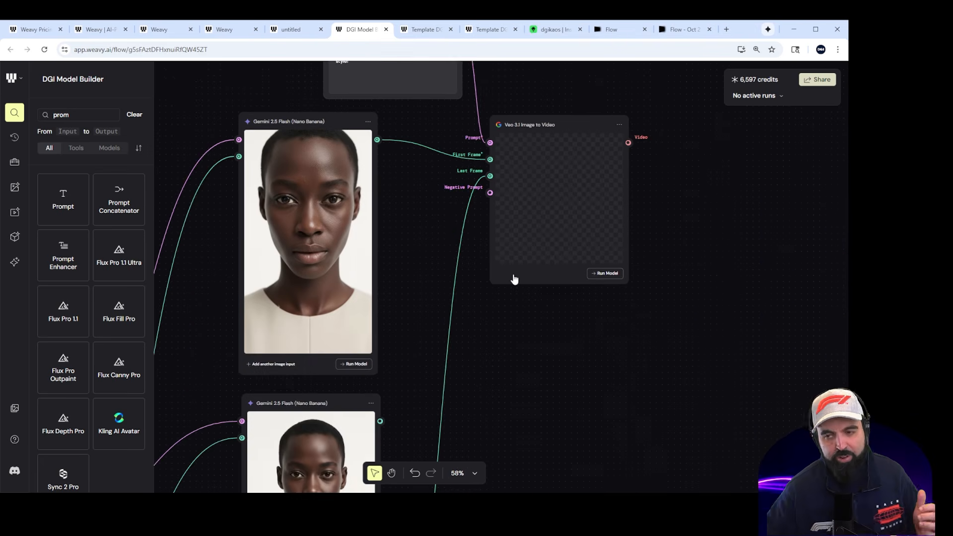
pyautogui.scroll(-3, 517, 290)
pyautogui.scroll(2, 516, 291)
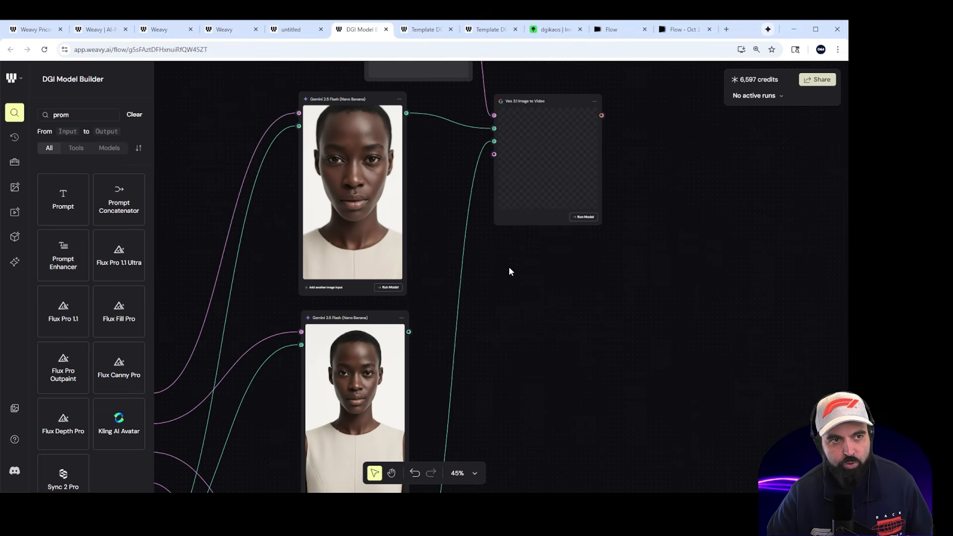
# Step: Close the Template DGI Model Builder tab and return to the DGI Model Builder workflow
pyautogui.click(685, 29)
pyautogui.scroll(3, 617, 149)
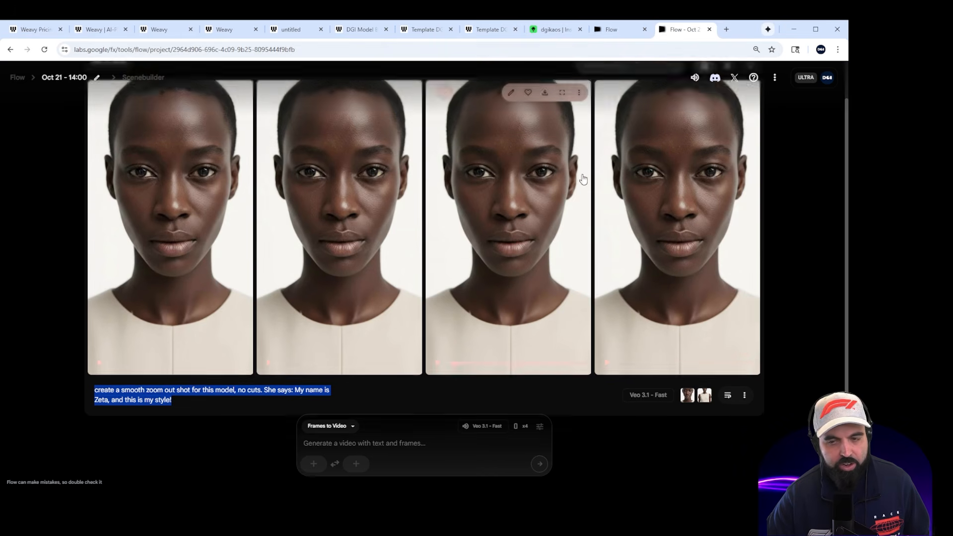
pyautogui.click(425, 32)
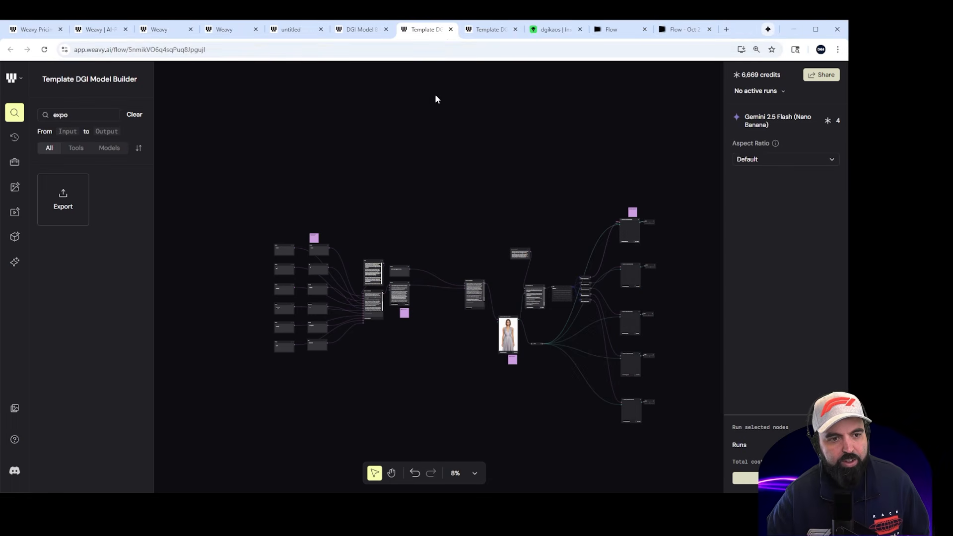
pyautogui.click(451, 29)
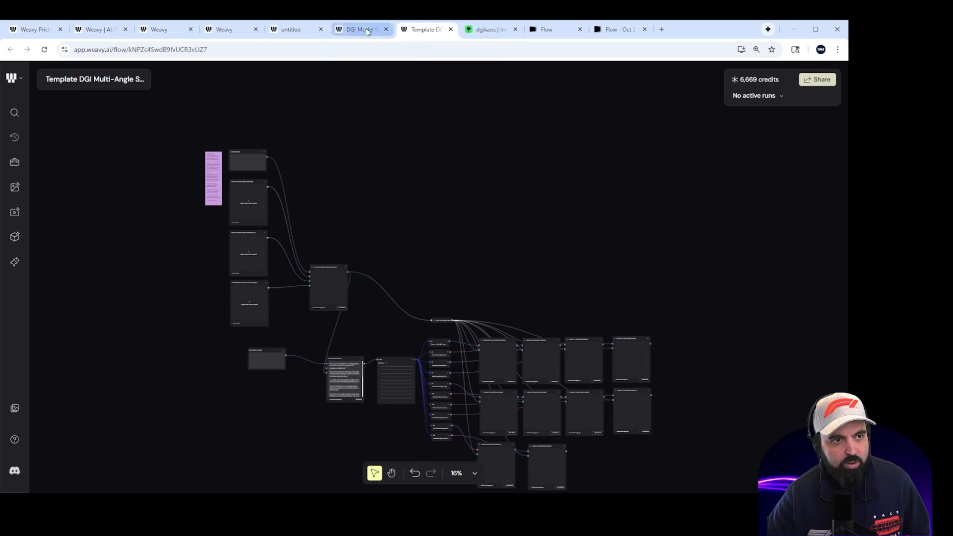
pyautogui.click(366, 28)
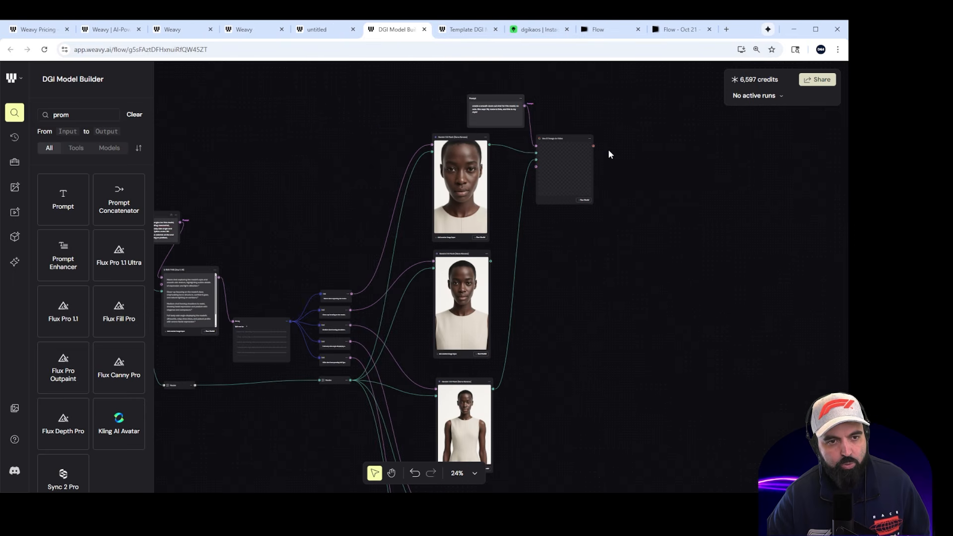
# Step: Examine the model type, version, aspect ratio, duration, resolution and audio settings of the Veo 3.1 Image to Video node
pyautogui.scroll(3, 596, 159)
pyautogui.click(560, 211)
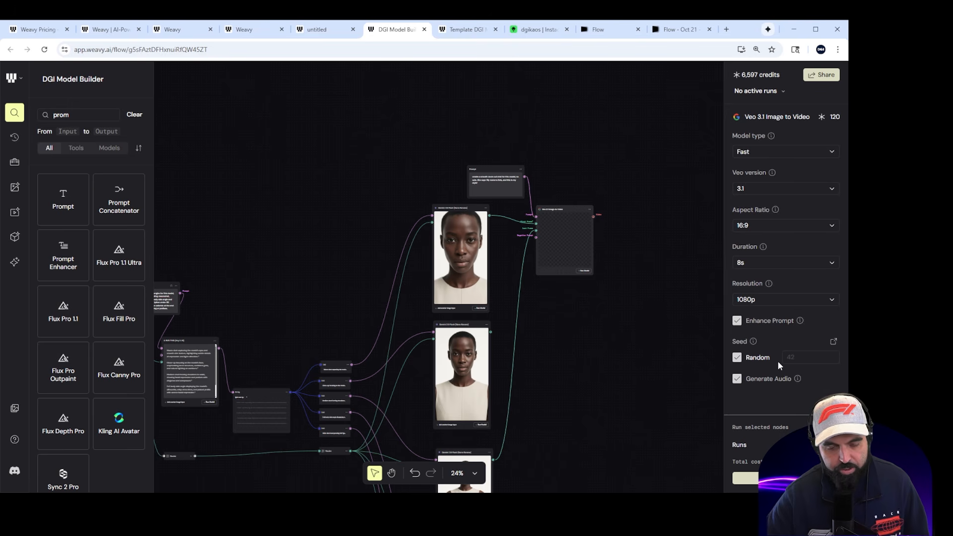
pyautogui.scroll(5, 527, 255)
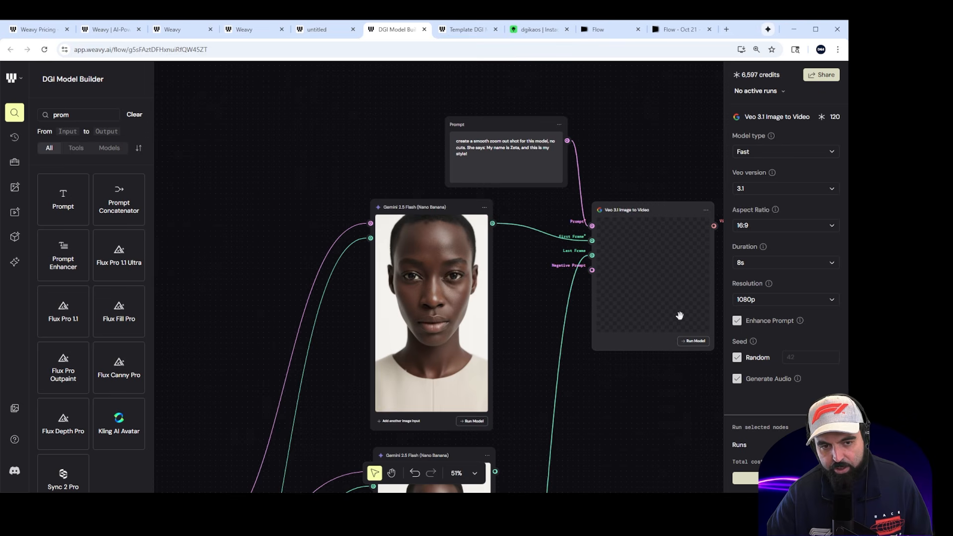
pyautogui.hscroll(5, 608, 242)
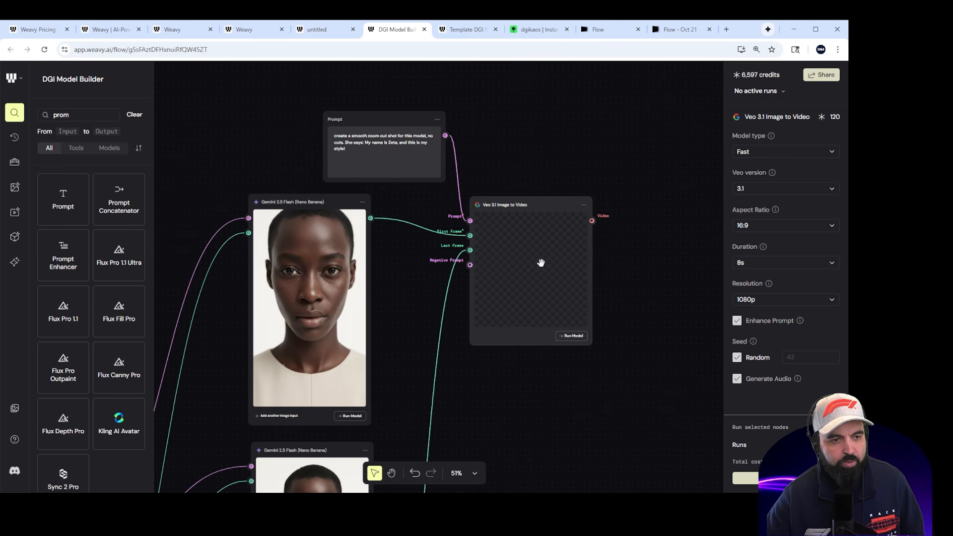
# Step: Move the macro shot node closer to the Veo 3.1 Image to Video node
pyautogui.scroll(3, 538, 260)
pyautogui.moveTo(236, 173); pyautogui.dragTo(323, 197)
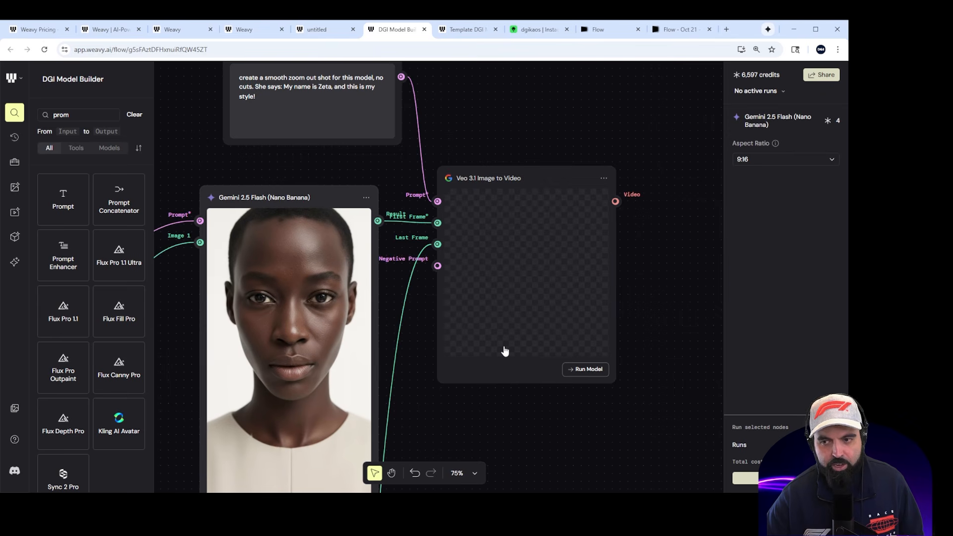
pyautogui.scroll(3, 466, 312)
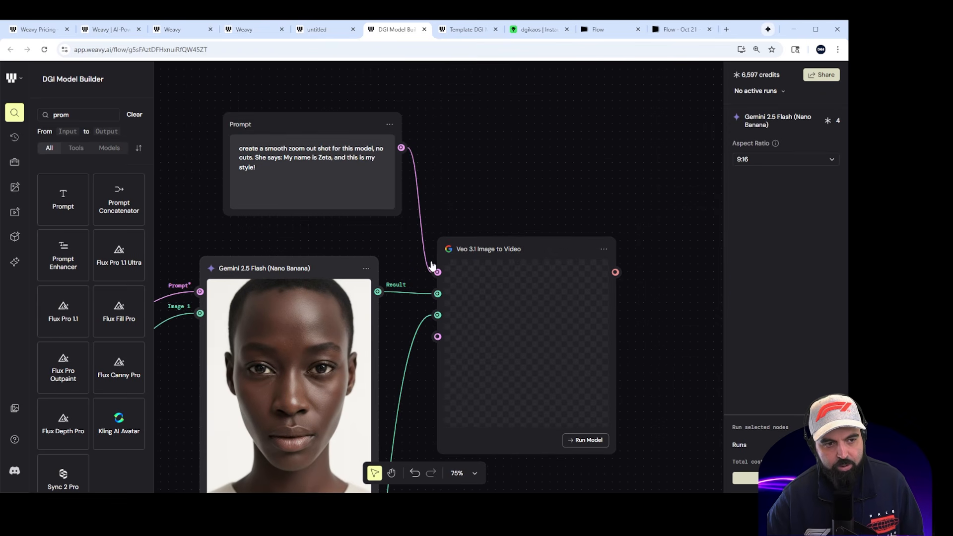
pyautogui.scroll(-6, 418, 249)
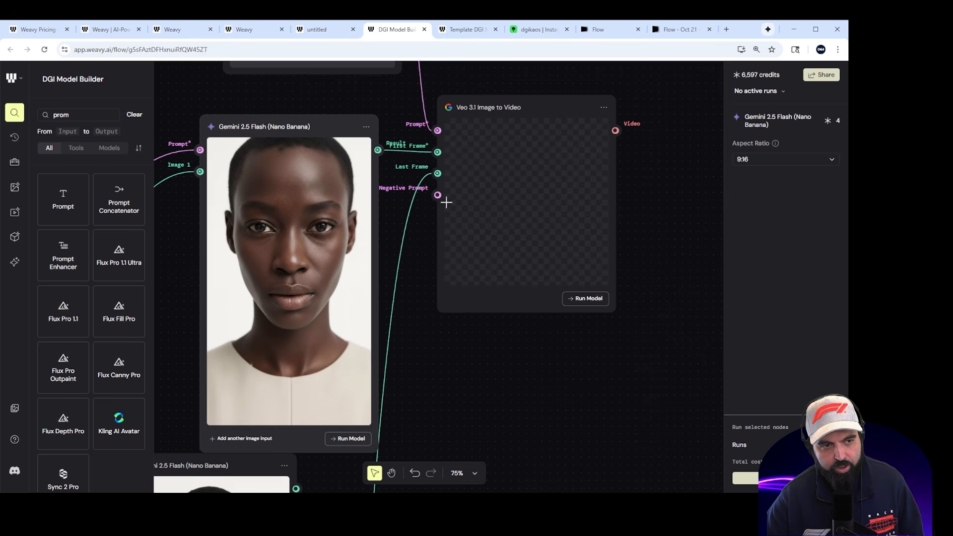
pyautogui.scroll(-4, 446, 260)
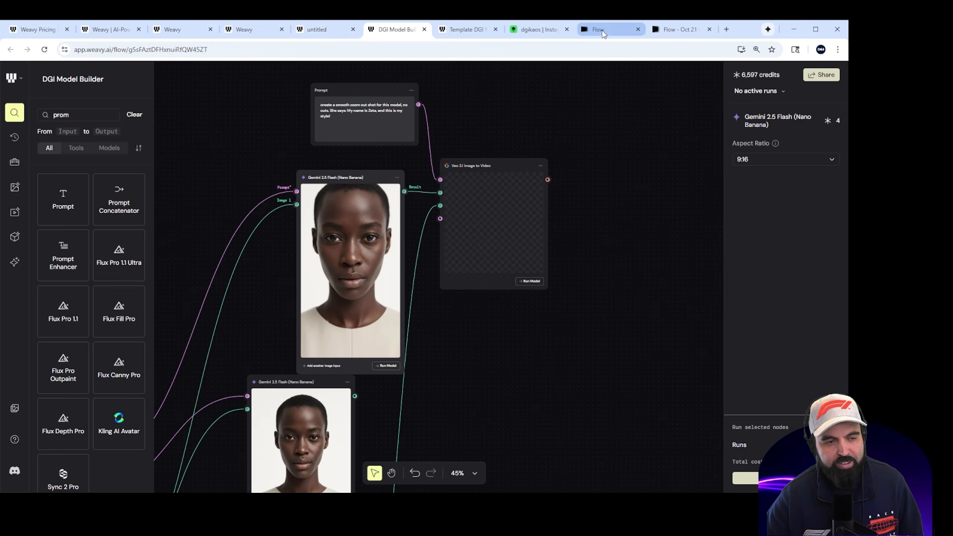
pyautogui.scroll(-5, 585, 232)
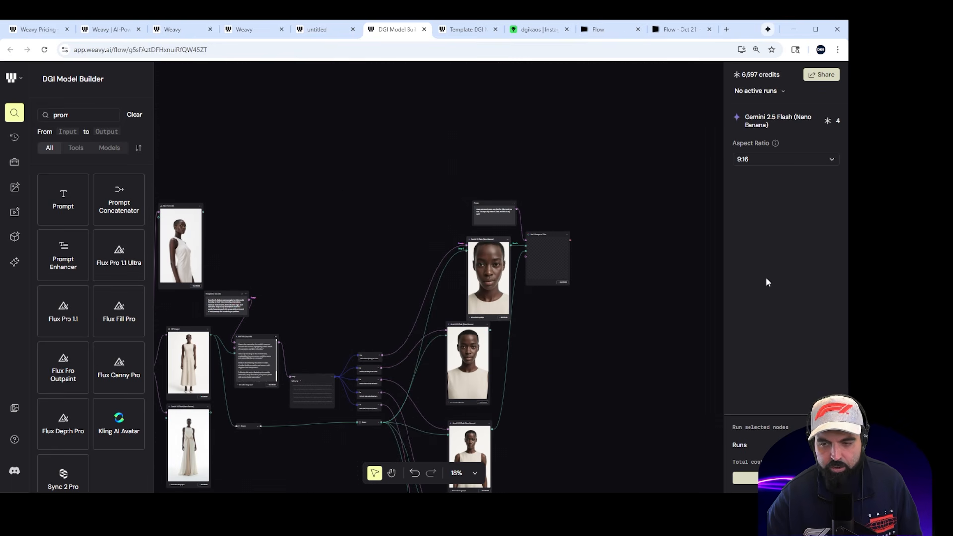
# Step: Duplicate the Veo 3.1 Image to Video node and place the copy beside the head-and-shoulders shot node
pyautogui.click(499, 179)
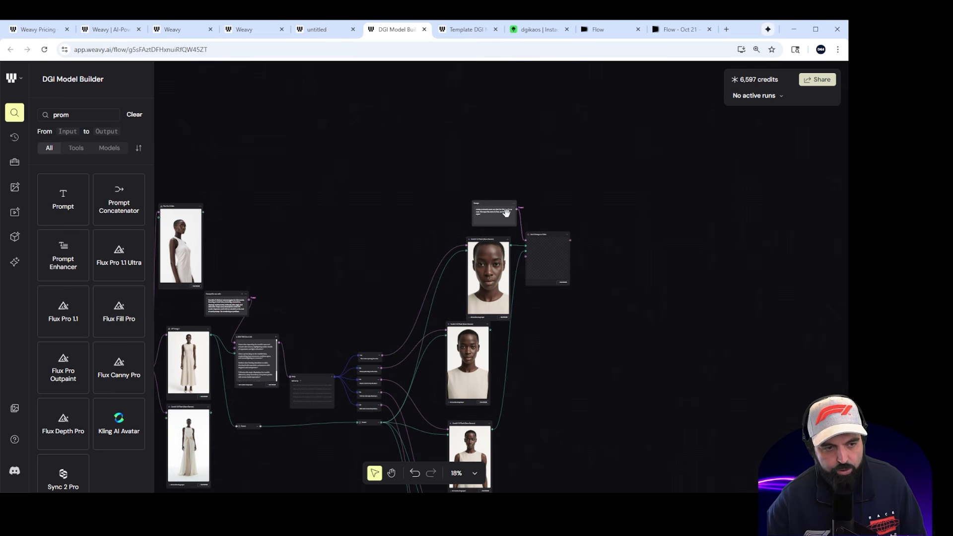
pyautogui.moveTo(607, 242); pyautogui.dragTo(555, 251)
pyautogui.click(589, 276)
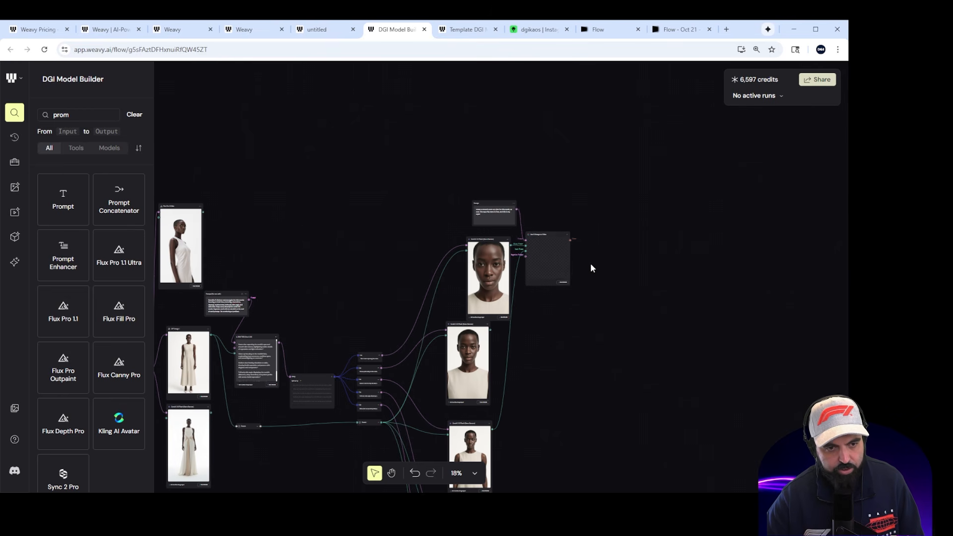
pyautogui.scroll(-3, 595, 302)
pyautogui.scroll(3, 548, 249)
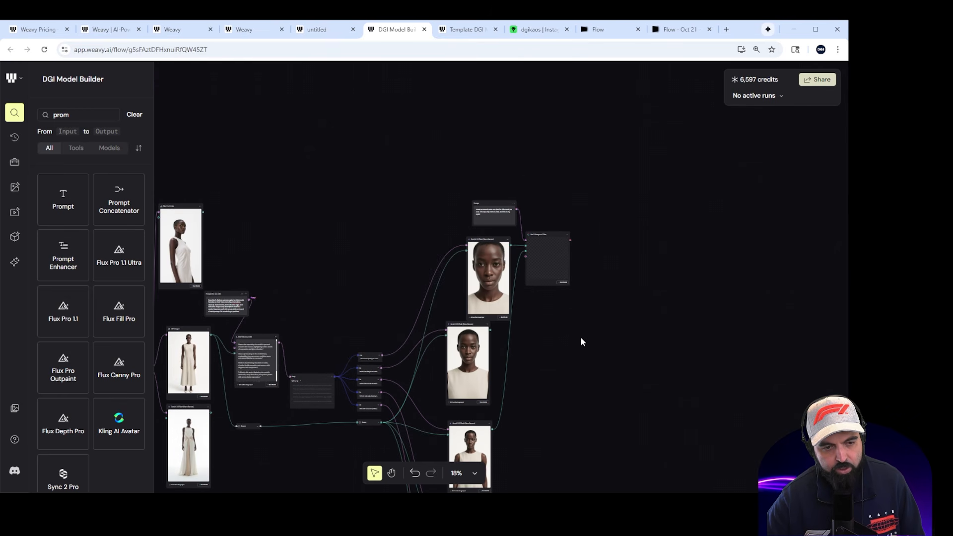
pyautogui.hotkey('ctrl', 'v')
pyautogui.moveTo(385, 251); pyautogui.dragTo(544, 341)
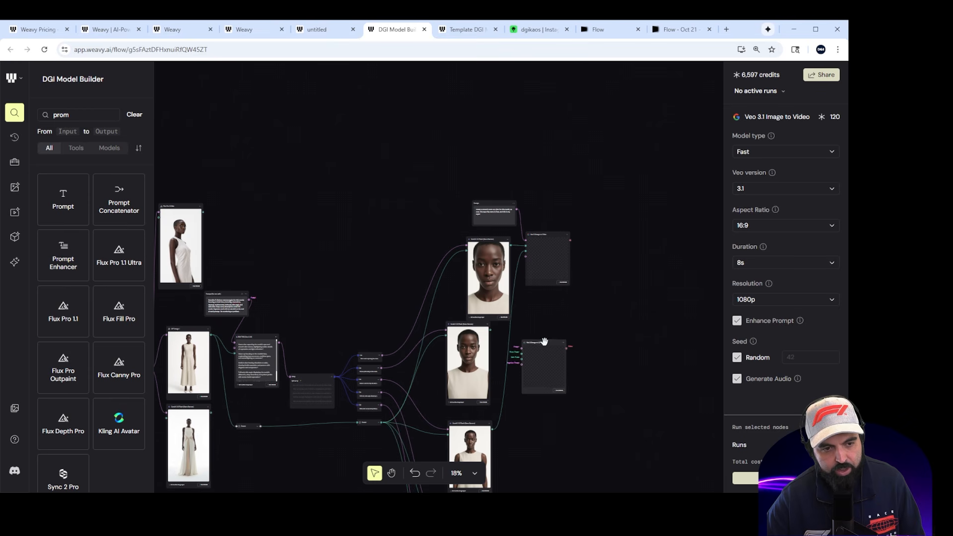
pyautogui.scroll(5, 562, 400)
pyautogui.scroll(5, 563, 408)
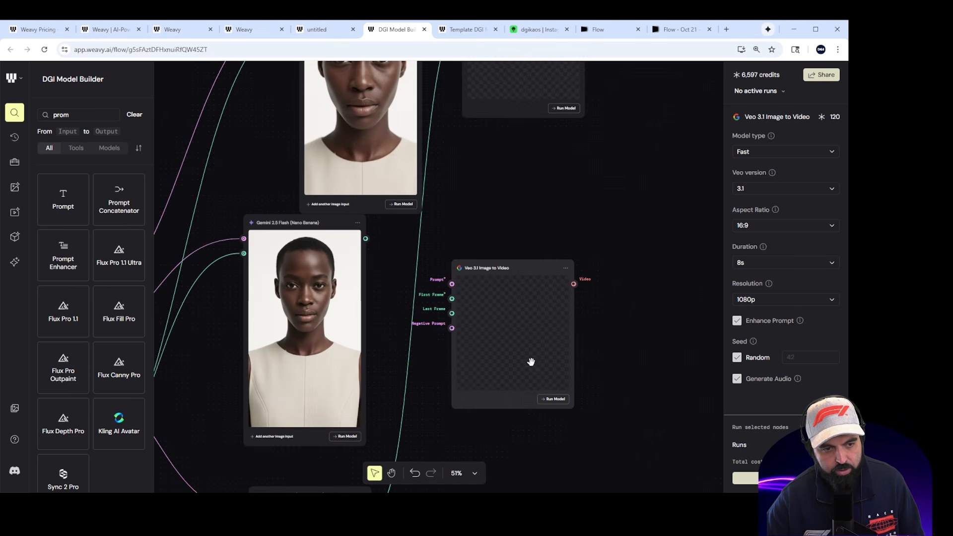
# Step: Paste three more Veo 3.1 Image to Video nodes and place them beside the waist-up, full-length side and wide interior shot nodes
pyautogui.scroll(-8, 526, 341)
pyautogui.click(526, 347)
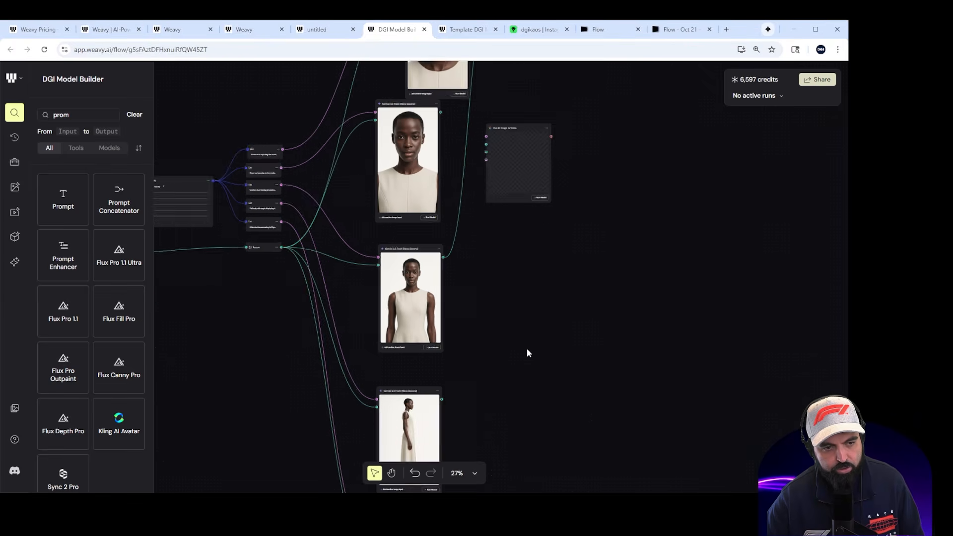
pyautogui.hotkey('ctrl', 'v')
pyautogui.moveTo(388, 252); pyautogui.dragTo(517, 243)
pyautogui.scroll(-3, 542, 323)
pyautogui.hotkey('ctrl', 'v')
pyautogui.click(538, 319)
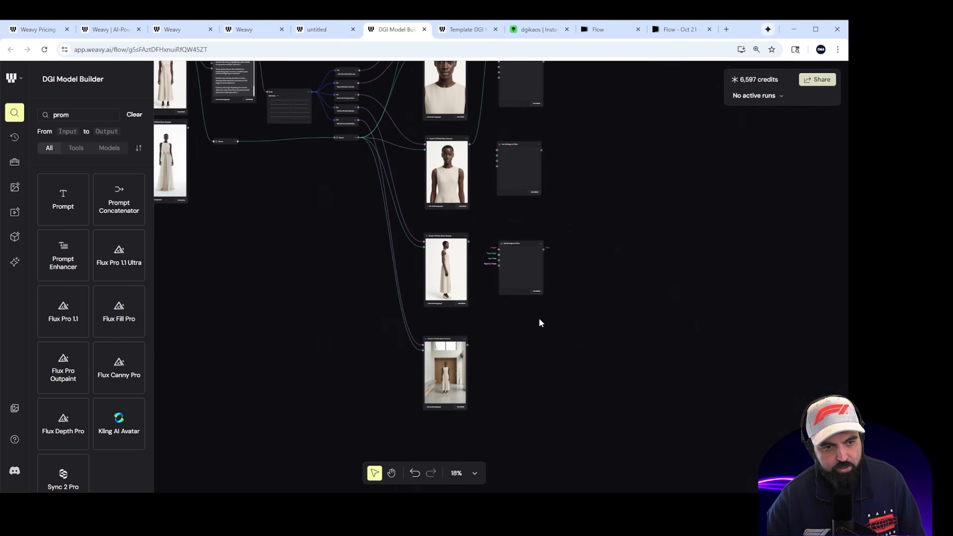
pyautogui.hotkey('ctrl', 'v')
pyautogui.moveTo(383, 249); pyautogui.dragTo(524, 345)
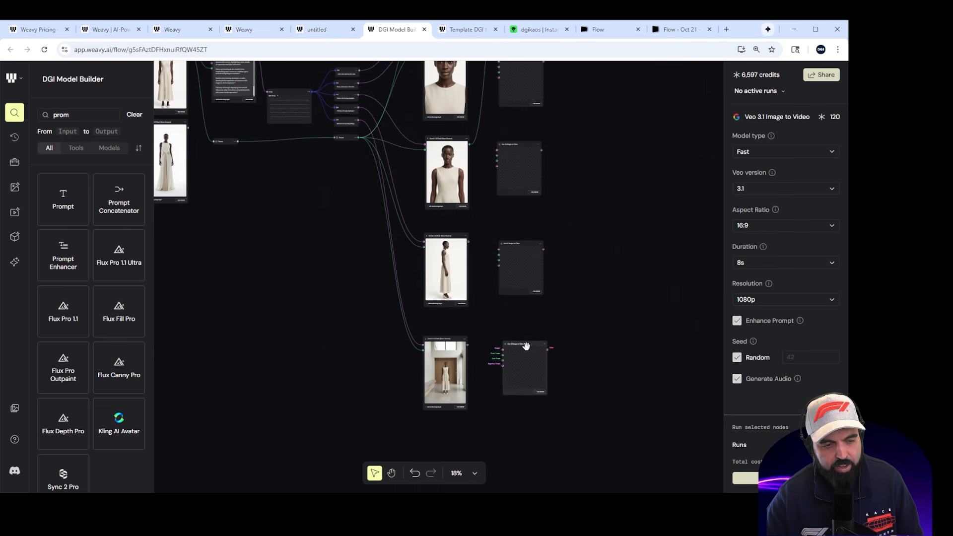
# Step: Connect the Results of the wide interior, full-length side, waist-up and head-and-shoulders shots to the First Frame inputs of the Veo nodes beside them
pyautogui.scroll(2, 595, 347)
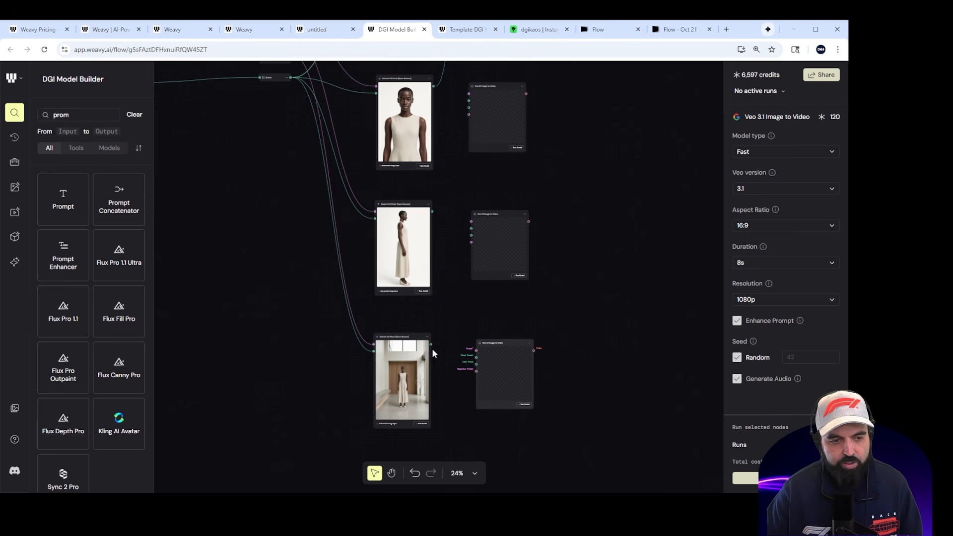
pyautogui.scroll(2, 433, 357)
pyautogui.scroll(5, 430, 385)
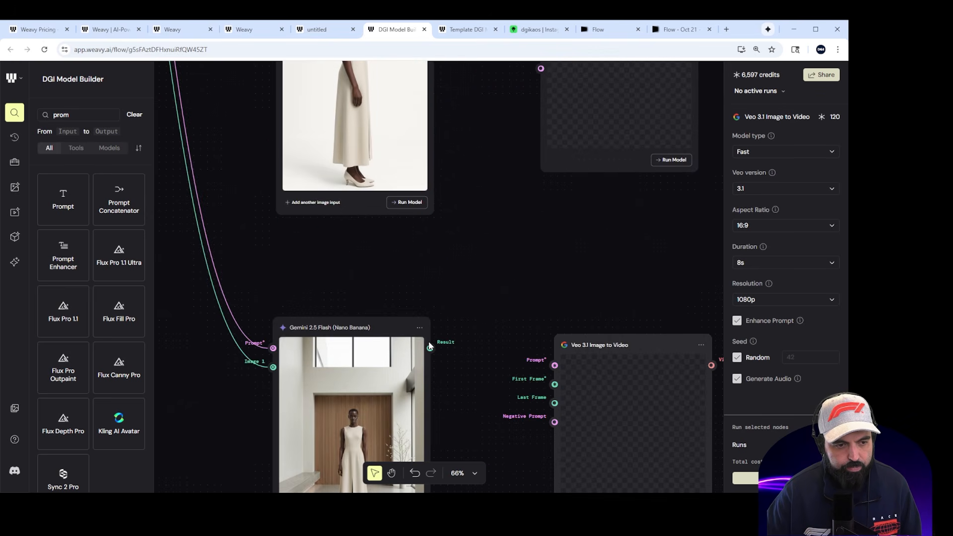
pyautogui.moveTo(431, 349); pyautogui.dragTo(550, 378)
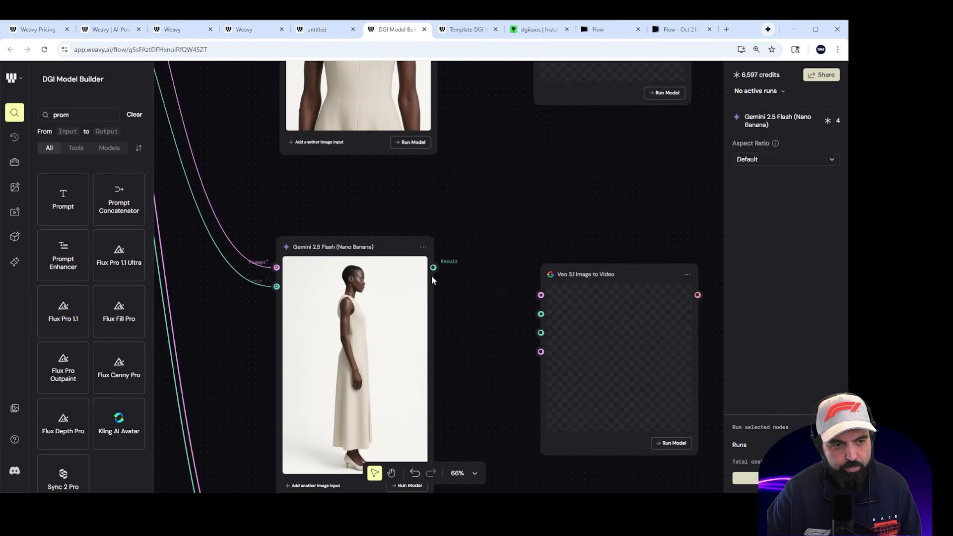
pyautogui.moveTo(433, 267); pyautogui.dragTo(543, 319)
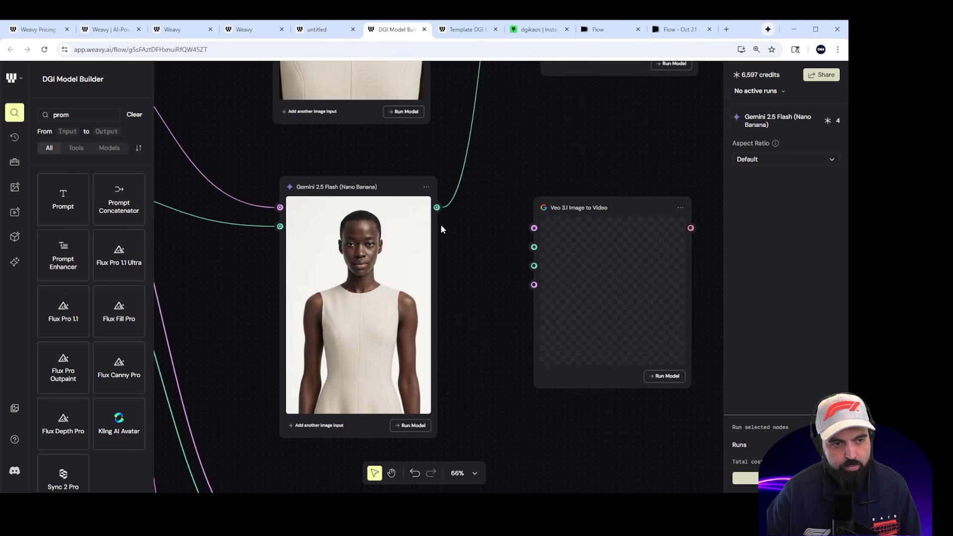
pyautogui.moveTo(437, 208); pyautogui.dragTo(534, 247)
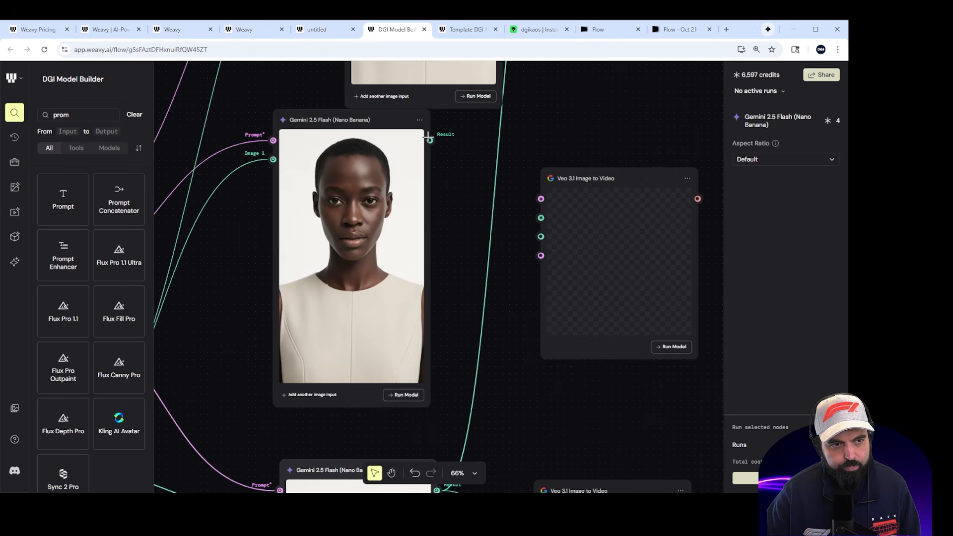
pyautogui.moveTo(428, 135); pyautogui.dragTo(541, 217)
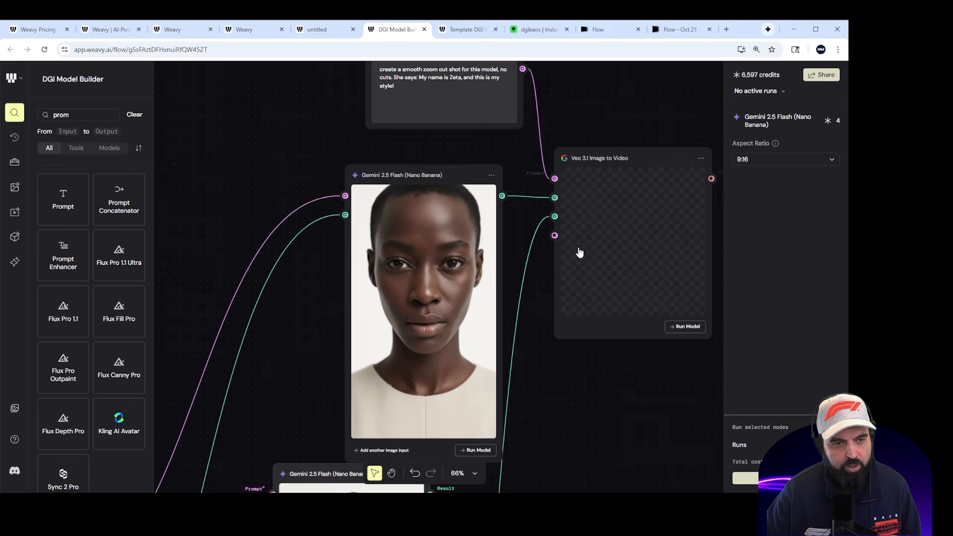
# Step: Connect the Prompt node to the head-and-shoulders shot's Veo node and move the Prompt node to the output side of the Veo nodes
pyautogui.scroll(-5, 579, 252)
pyautogui.moveTo(450, 261); pyautogui.dragTo(467, 275)
pyautogui.scroll(-2, 603, 270)
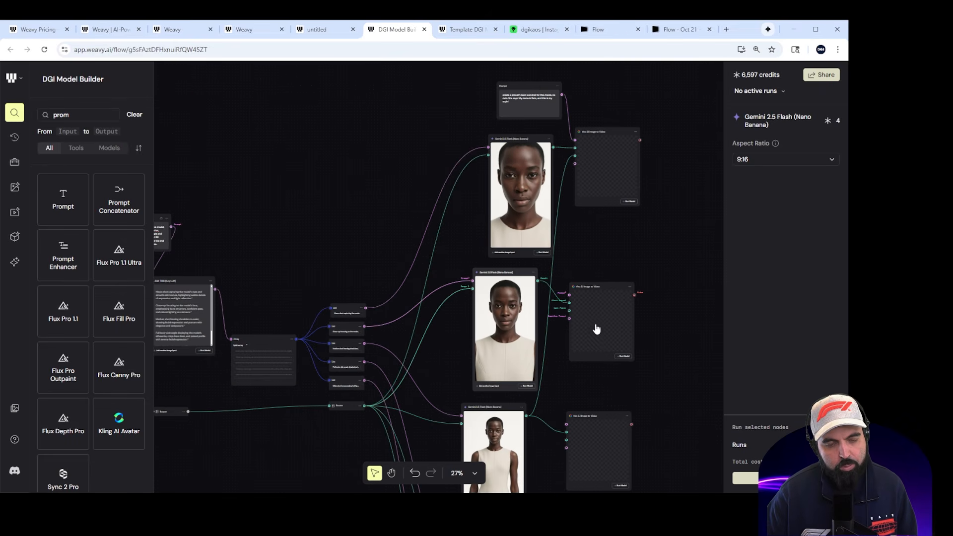
pyautogui.scroll(-4, 598, 337)
pyautogui.moveTo(675, 282); pyautogui.dragTo(597, 277)
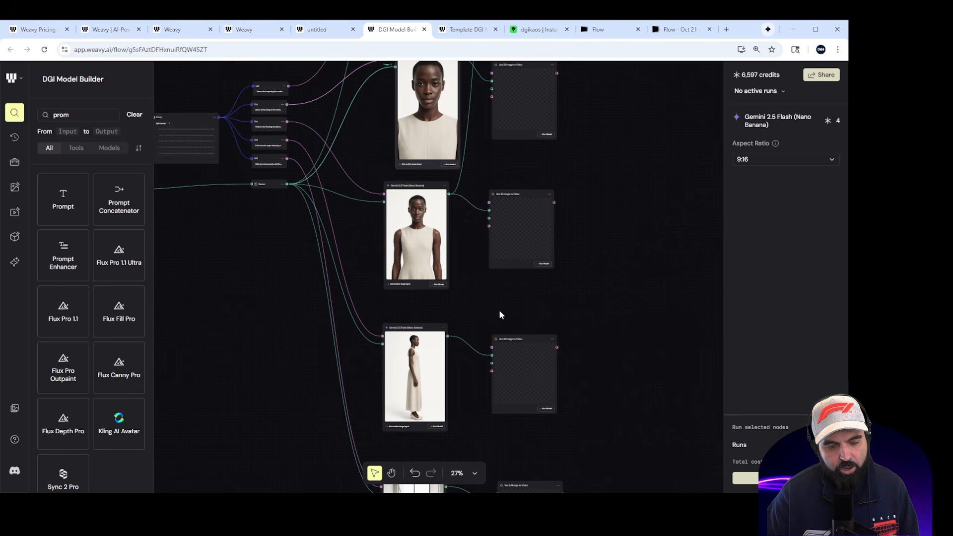
pyautogui.scroll(-2, 490, 334)
pyautogui.scroll(4, 493, 282)
pyautogui.scroll(-1, 492, 281)
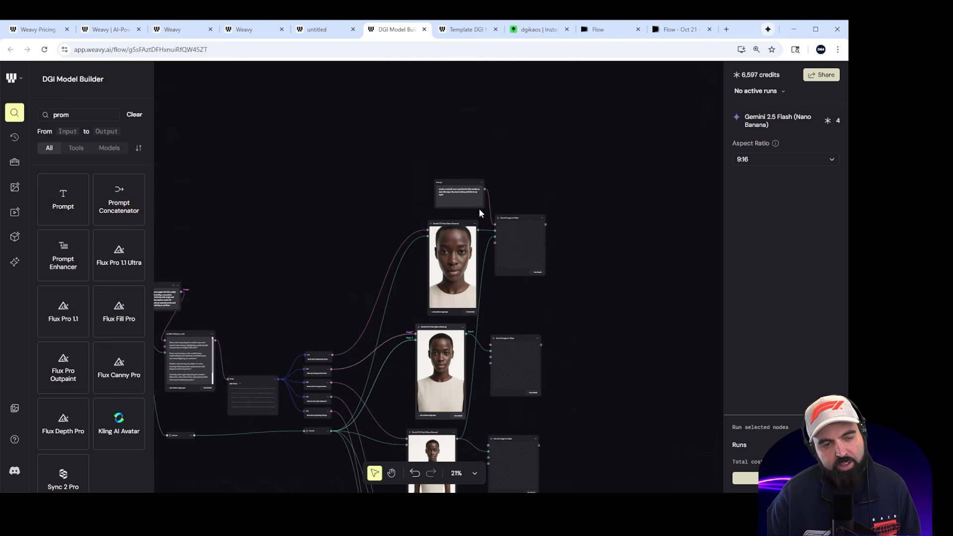
pyautogui.moveTo(485, 188); pyautogui.dragTo(489, 342)
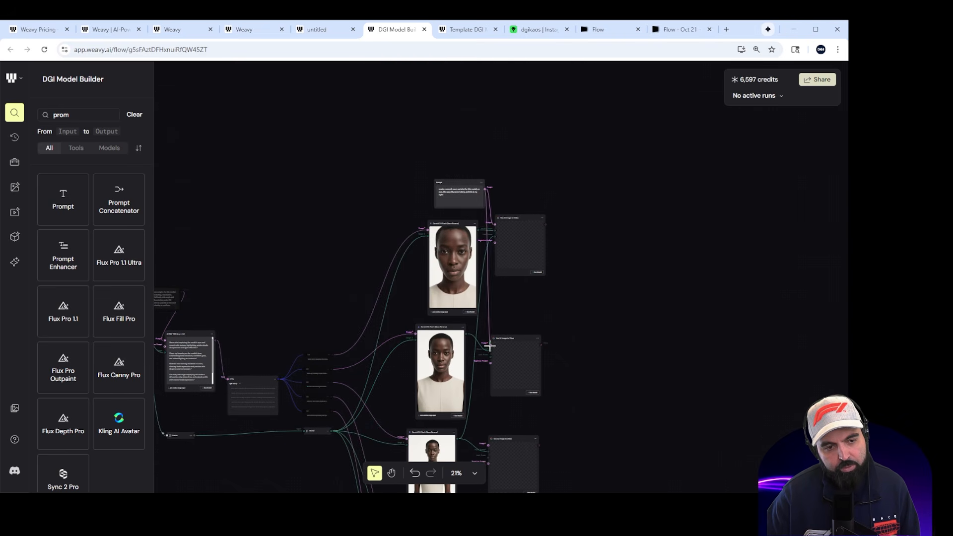
pyautogui.moveTo(468, 193); pyautogui.dragTo(642, 342)
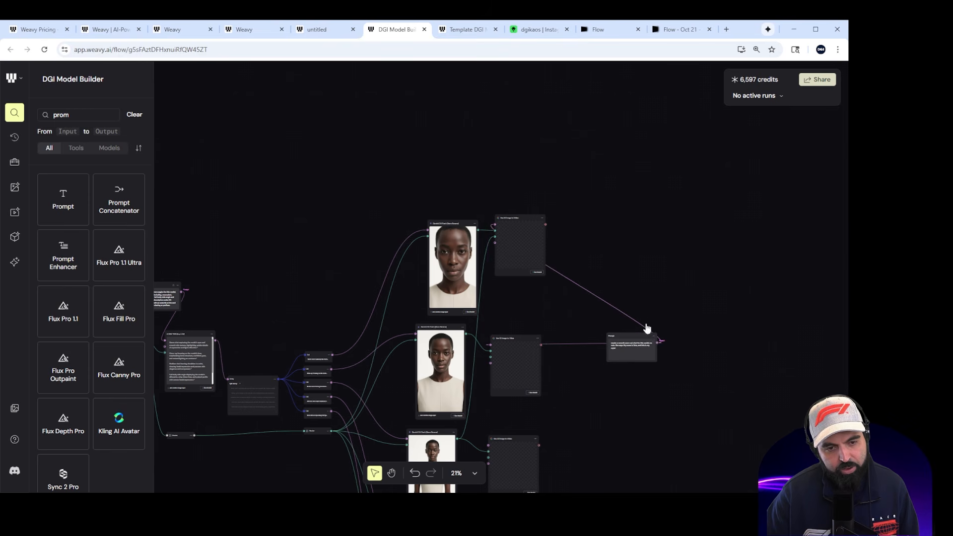
# Step: Connect the Prompt node to the Prompt inputs of the waist-up, full-length side and wide interior shots' Veo nodes
pyautogui.scroll(-3, 632, 233)
pyautogui.moveTo(659, 199); pyautogui.dragTo(494, 308)
pyautogui.moveTo(660, 199); pyautogui.dragTo(493, 418)
pyautogui.scroll(-3, 562, 394)
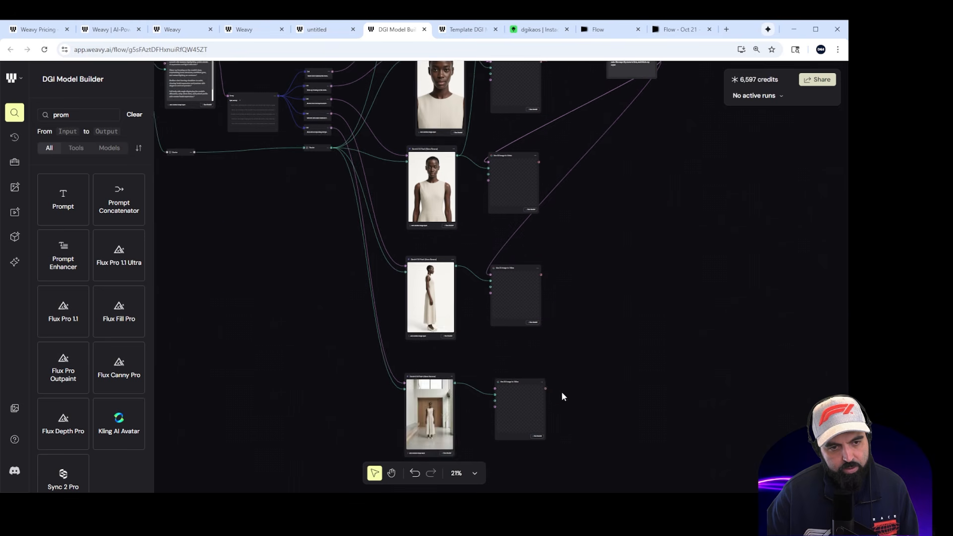
pyautogui.scroll(3, 639, 199)
pyautogui.moveTo(659, 199); pyautogui.dragTo(491, 324)
pyautogui.scroll(-4, 657, 219)
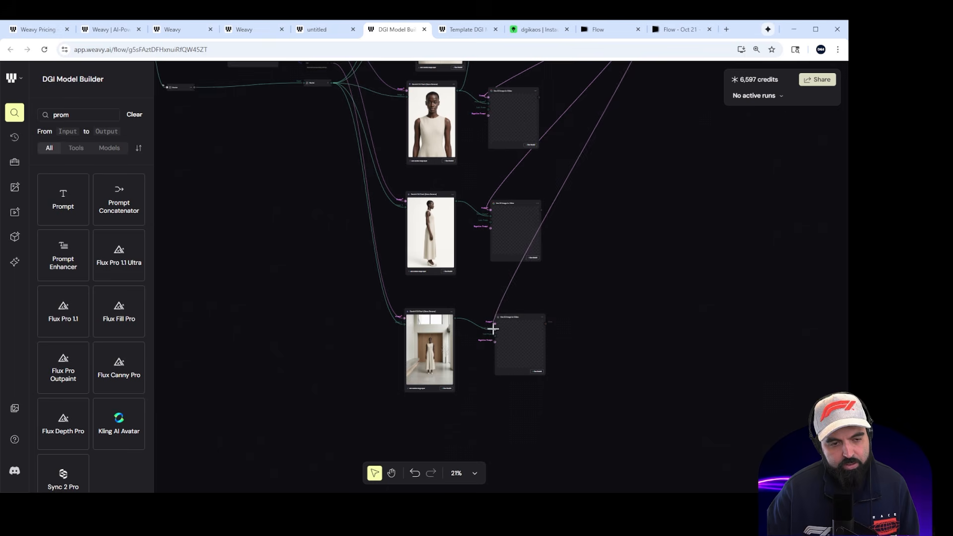
# Step: Select all five Veo 3.1 Image to Video nodes together to check their credit costs, then clear the selection and look over the connections
pyautogui.scroll(3, 537, 305)
pyautogui.scroll(2, 538, 309)
pyautogui.scroll(-5, 536, 313)
pyautogui.moveTo(524, 128); pyautogui.dragTo(523, 323)
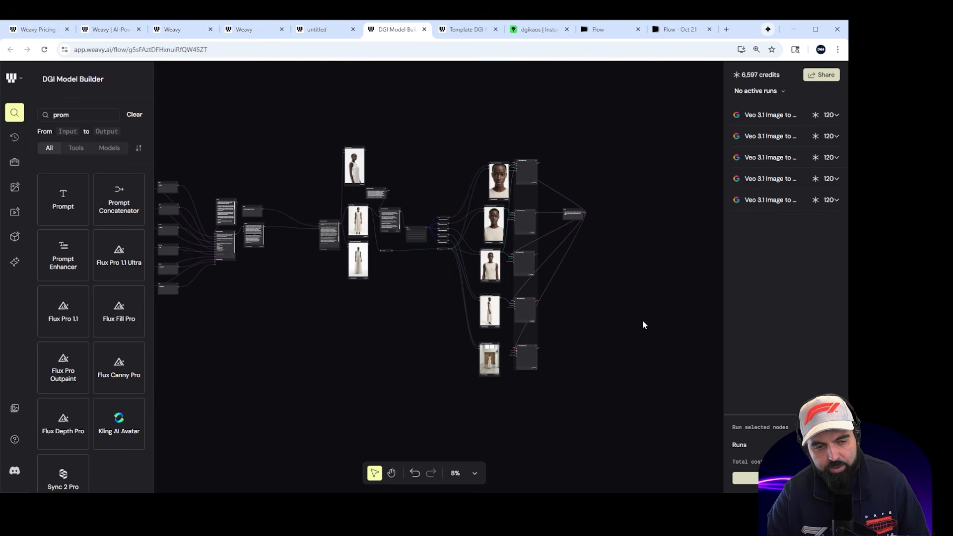
pyautogui.click(644, 318)
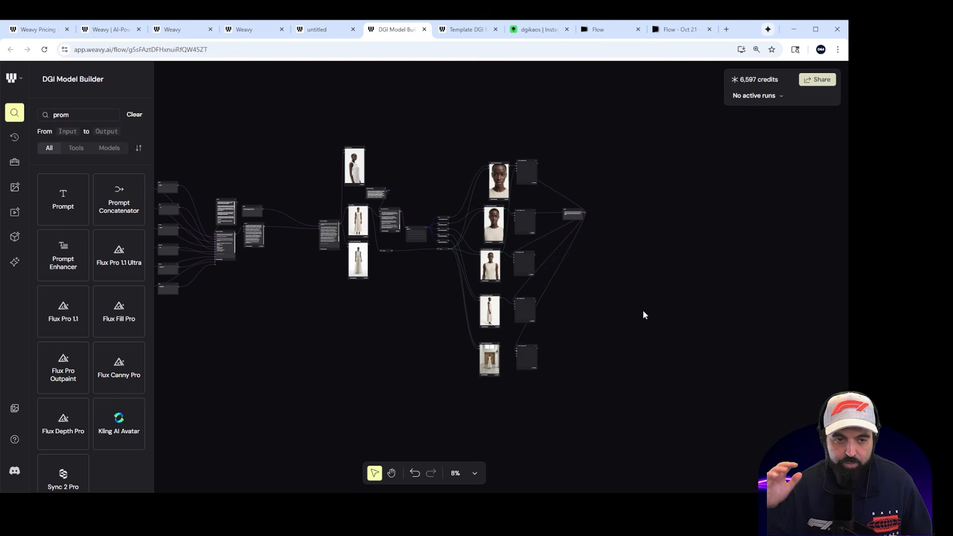
pyautogui.scroll(3, 625, 298)
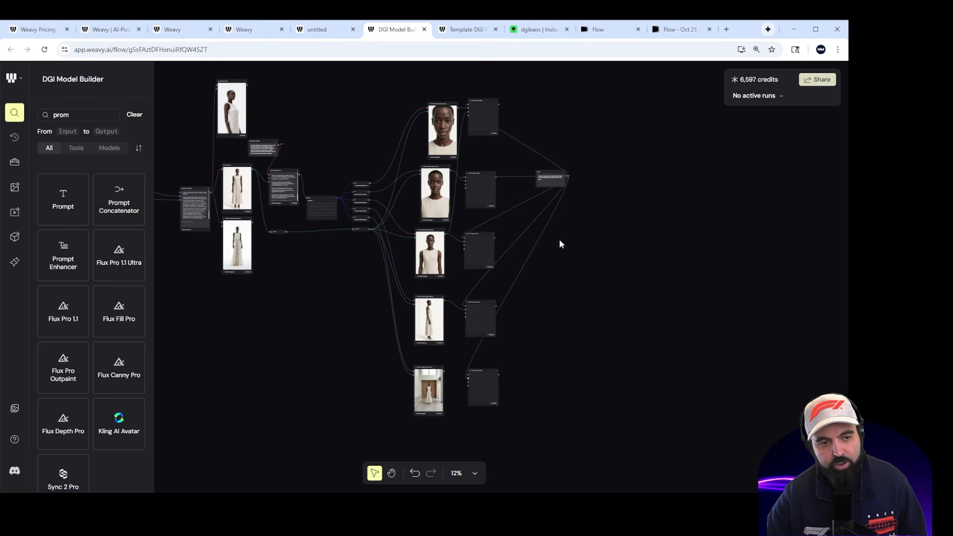
pyautogui.scroll(3, 560, 243)
pyautogui.scroll(-3, 560, 243)
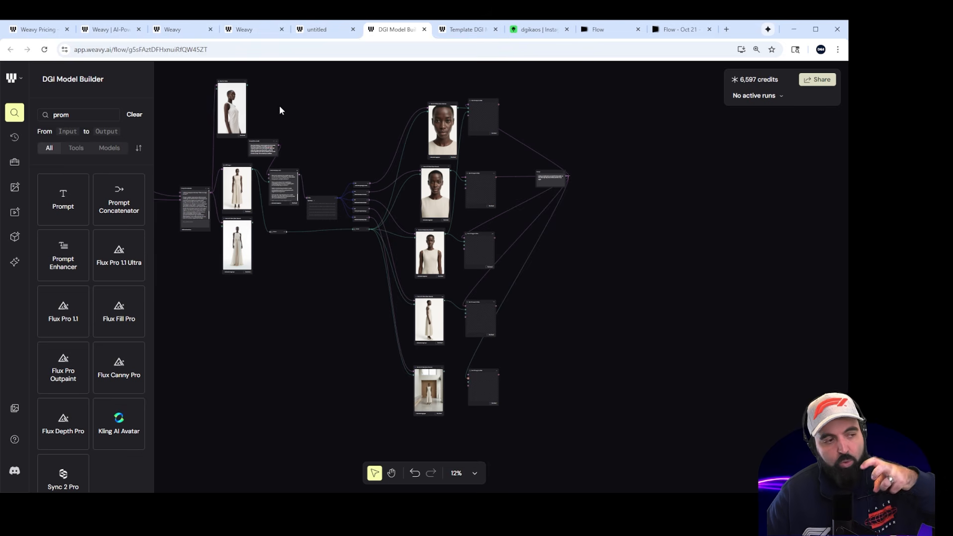
# Step: Search the node library for "video" and place a Video Concatenator node beside the Prompt node
pyautogui.doubleClick(113, 116)
pyautogui.write('video')
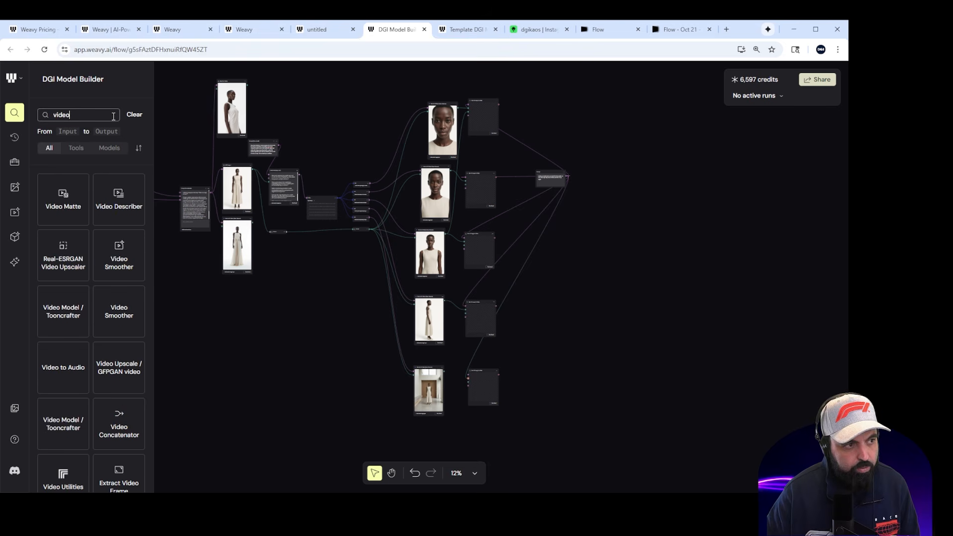
pyautogui.scroll(-2, 130, 355)
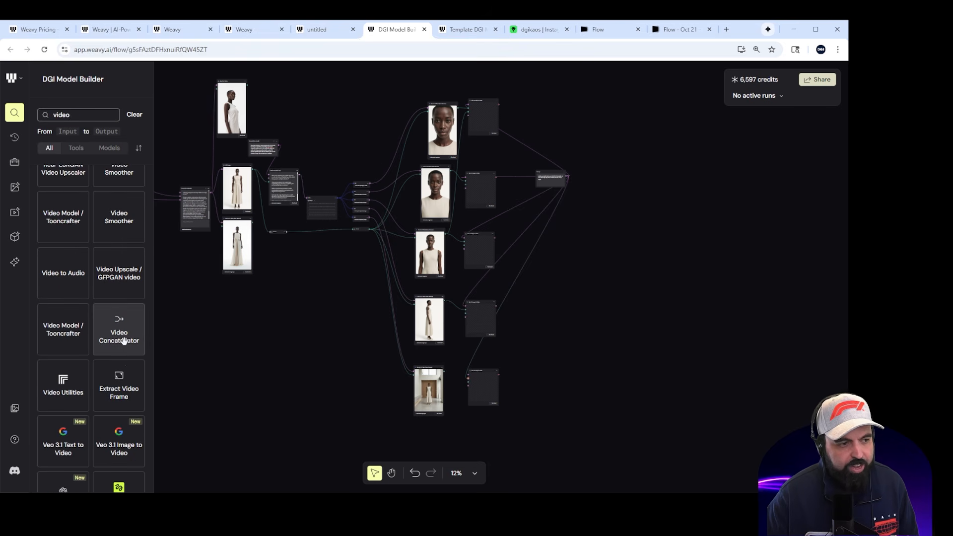
pyautogui.moveTo(584, 194); pyautogui.dragTo(624, 180)
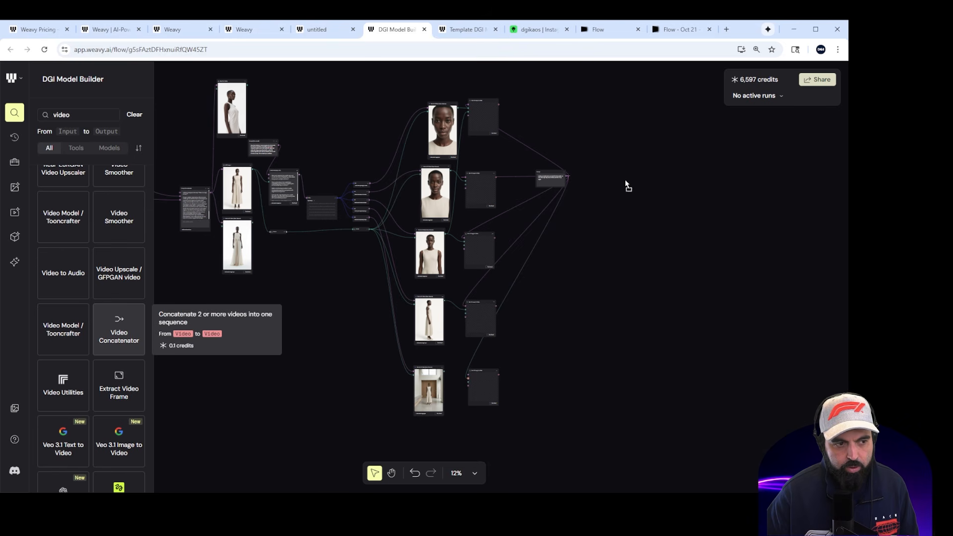
pyautogui.click(629, 212)
pyautogui.moveTo(627, 179); pyautogui.dragTo(588, 173)
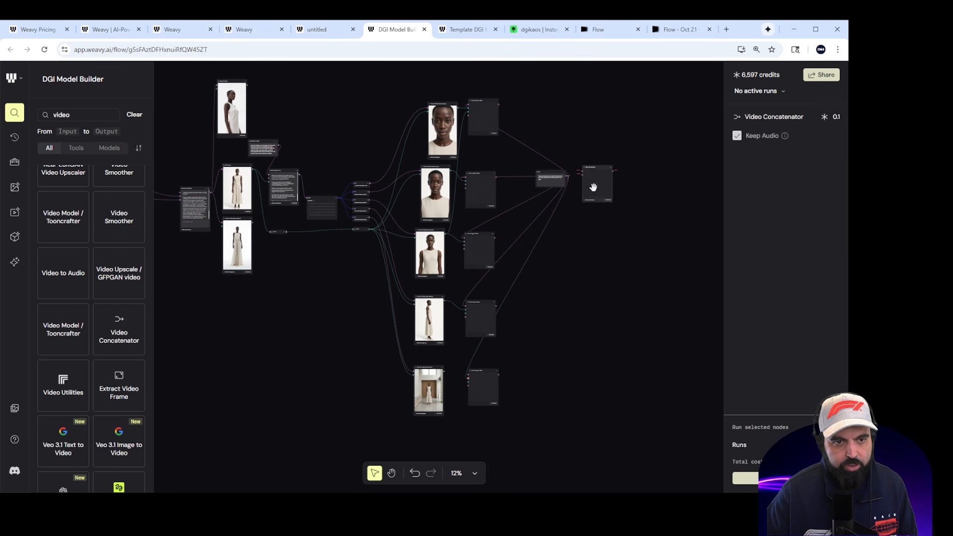
# Step: Add three more video inputs to the Video Concatenator so it has Video 1 to Video 5
pyautogui.scroll(5, 594, 205)
pyautogui.scroll(3, 594, 204)
pyautogui.scroll(8, 585, 373)
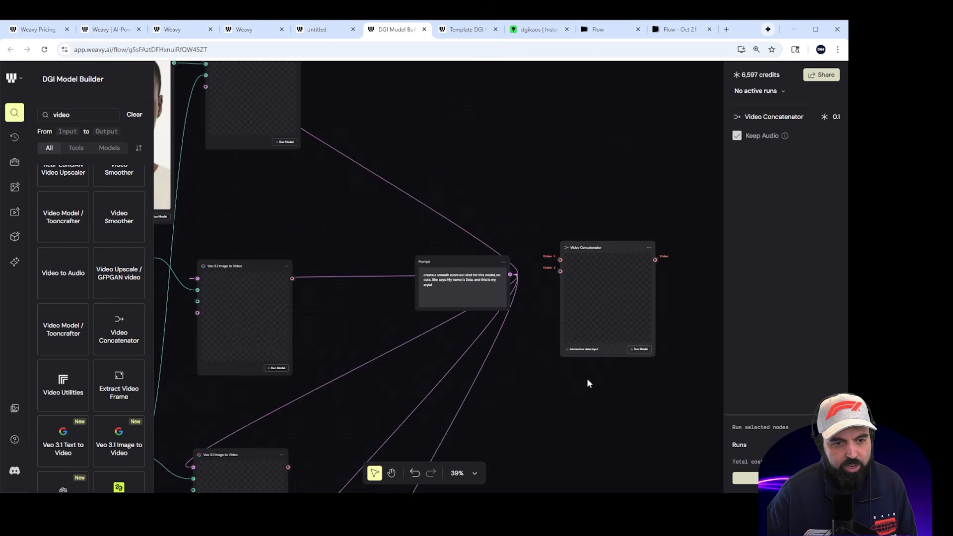
pyautogui.click(595, 391)
pyautogui.click(596, 390)
pyautogui.click(596, 390)
# Step: Connect the macro and head-and-shoulders shots' Veo video outputs to the Video 1 and Video 2 inputs of the Video Concatenator
pyautogui.scroll(-10, 519, 385)
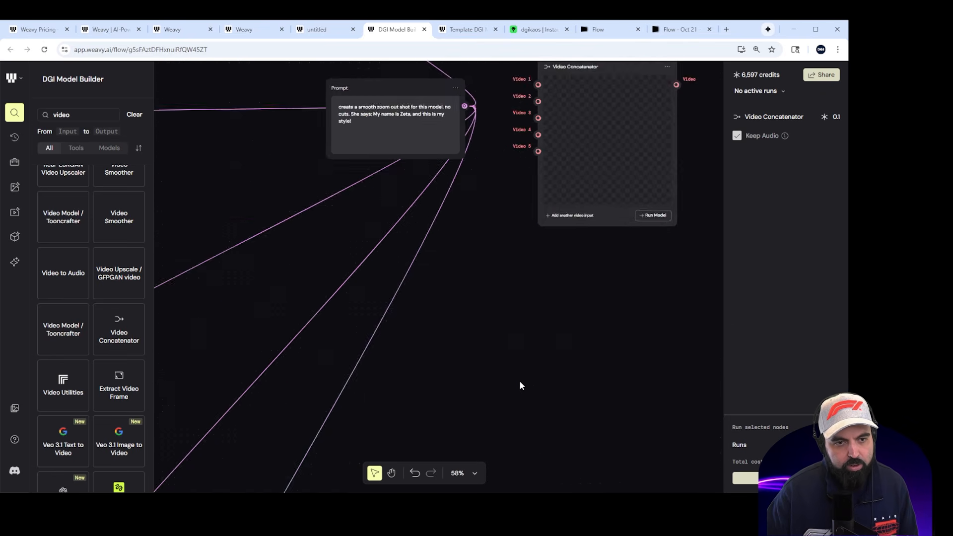
pyautogui.scroll(3, 410, 257)
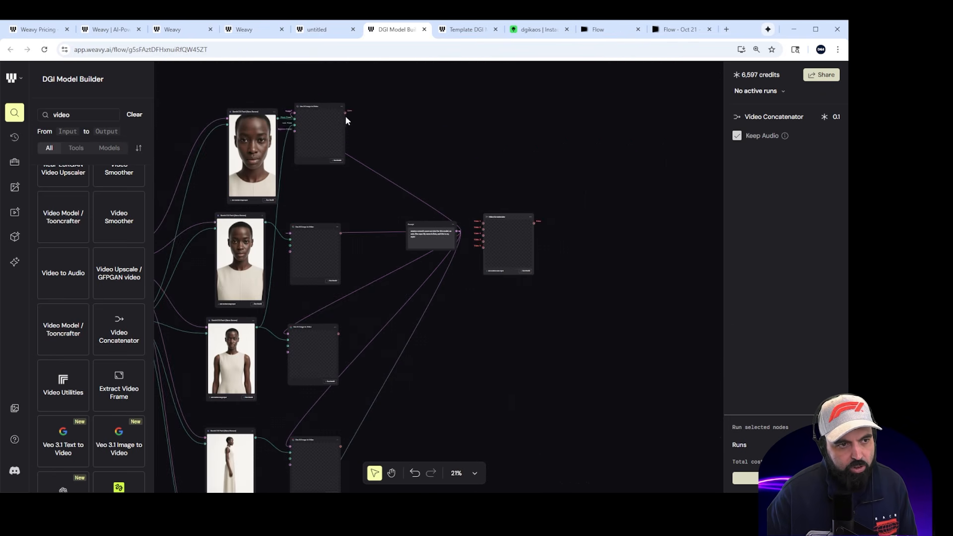
pyautogui.moveTo(346, 114); pyautogui.dragTo(486, 229)
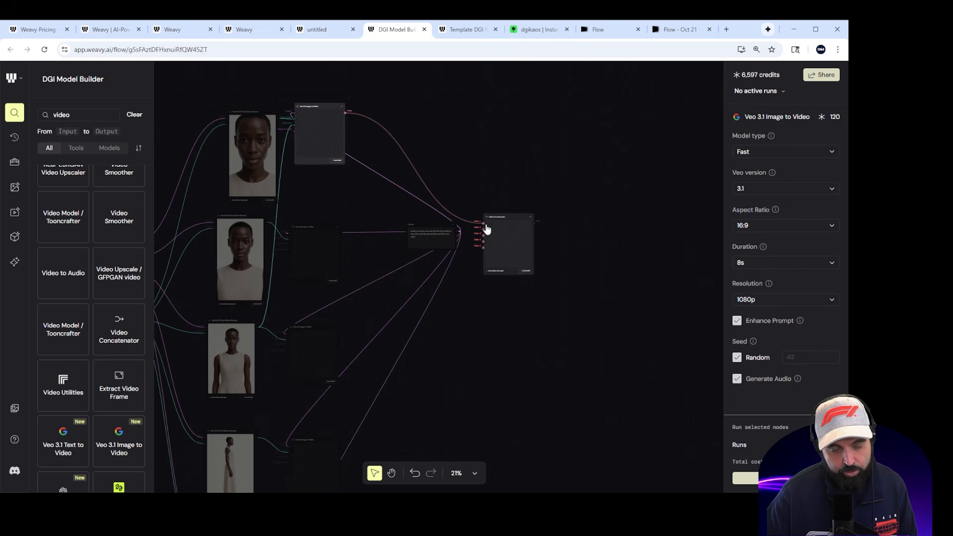
pyautogui.scroll(5, 353, 207)
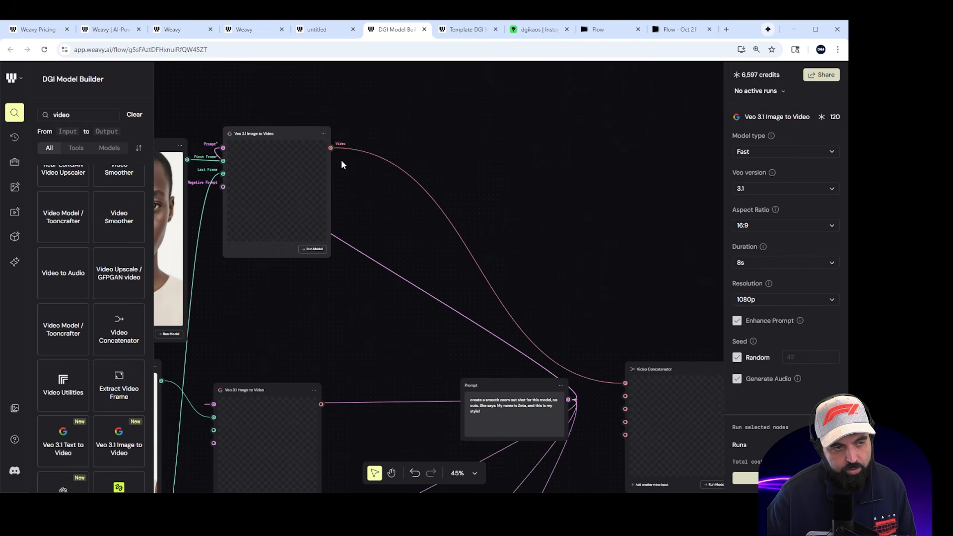
pyautogui.scroll(-3, 338, 159)
pyautogui.scroll(-2, 359, 187)
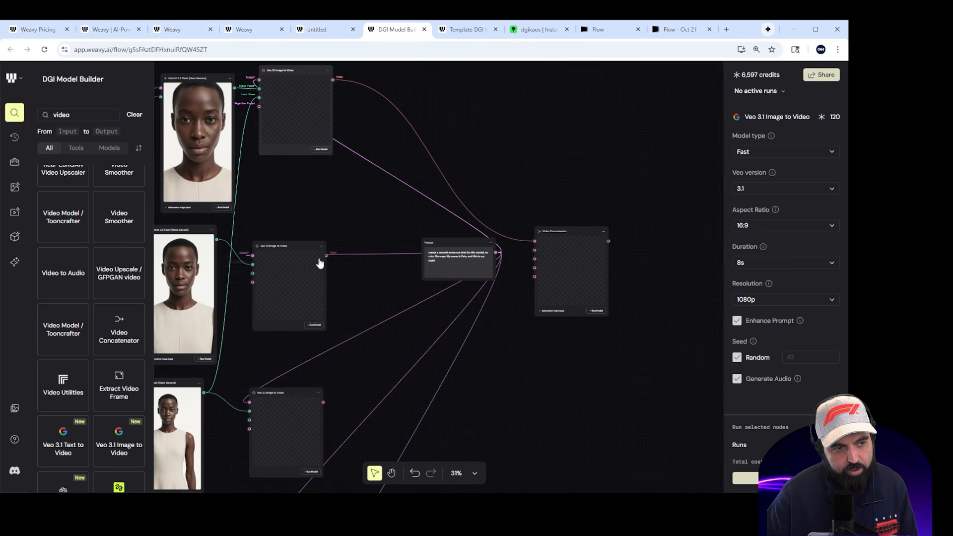
pyautogui.moveTo(326, 256); pyautogui.dragTo(565, 243)
# Step: Move the Video Concatenator lower and connect the waist-up, full-length side and wide interior Veo outputs to Video 3, Video 4 and Video 5
pyautogui.moveTo(553, 278); pyautogui.dragTo(553, 407)
pyautogui.scroll(-3, 521, 343)
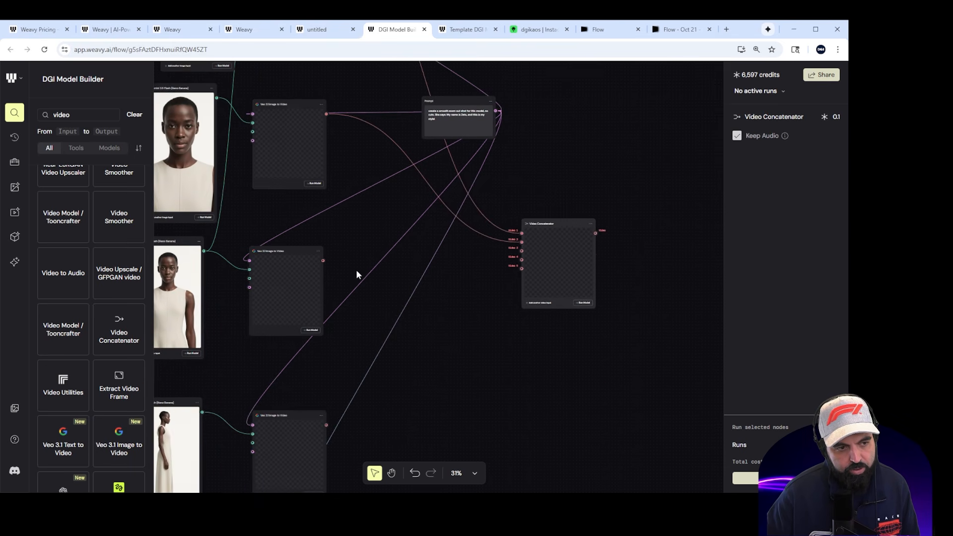
pyautogui.moveTo(319, 258); pyautogui.dragTo(521, 249)
pyautogui.scroll(-3, 402, 269)
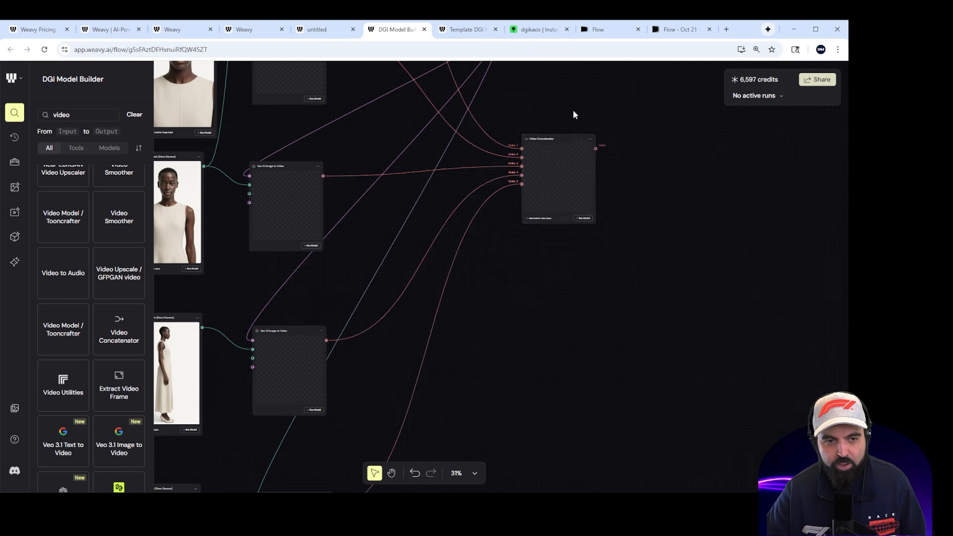
# Step: Inspect the Video Concatenator node's five connected inputs and its options
pyautogui.scroll(10, 564, 177)
pyautogui.scroll(-3, 585, 245)
pyautogui.scroll(-10, 585, 357)
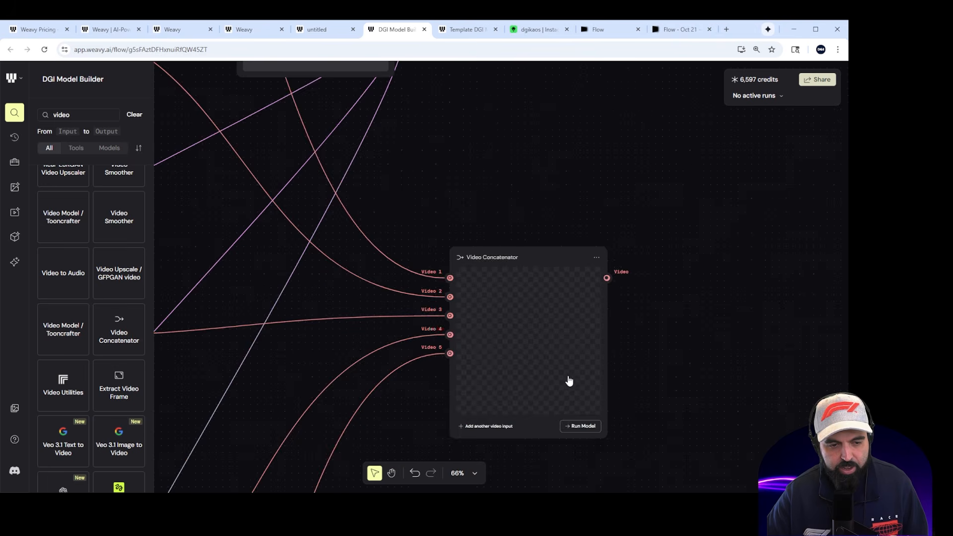
pyautogui.scroll(-5, 388, 199)
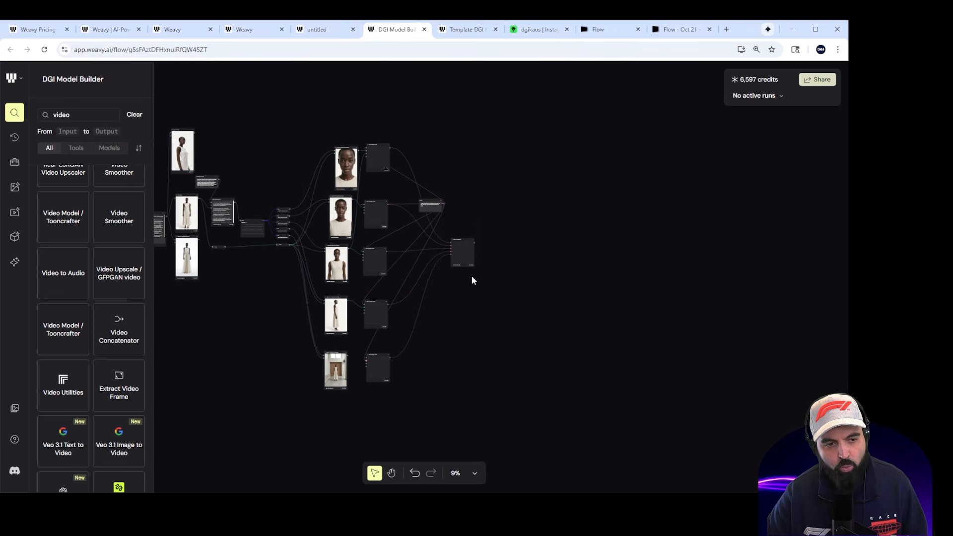
pyautogui.scroll(8, 469, 278)
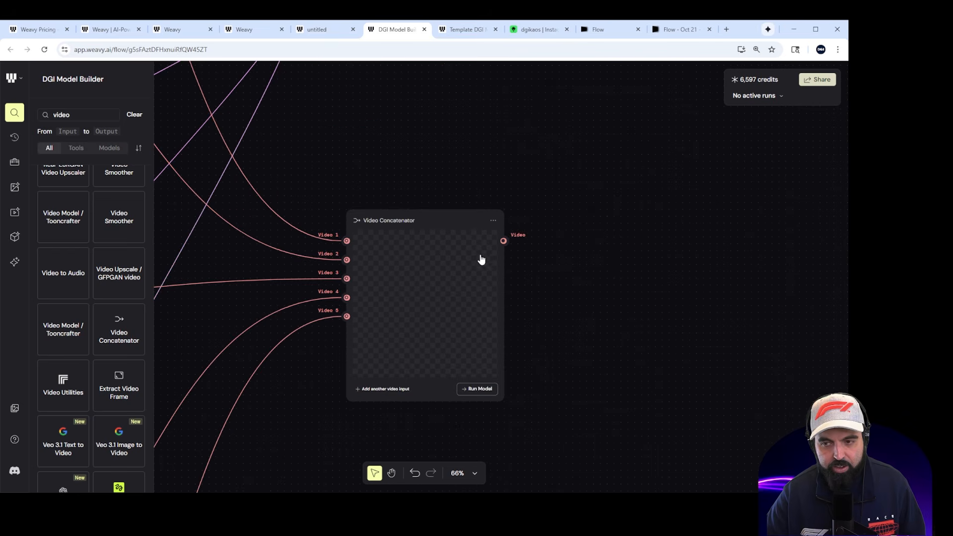
pyautogui.click(494, 220)
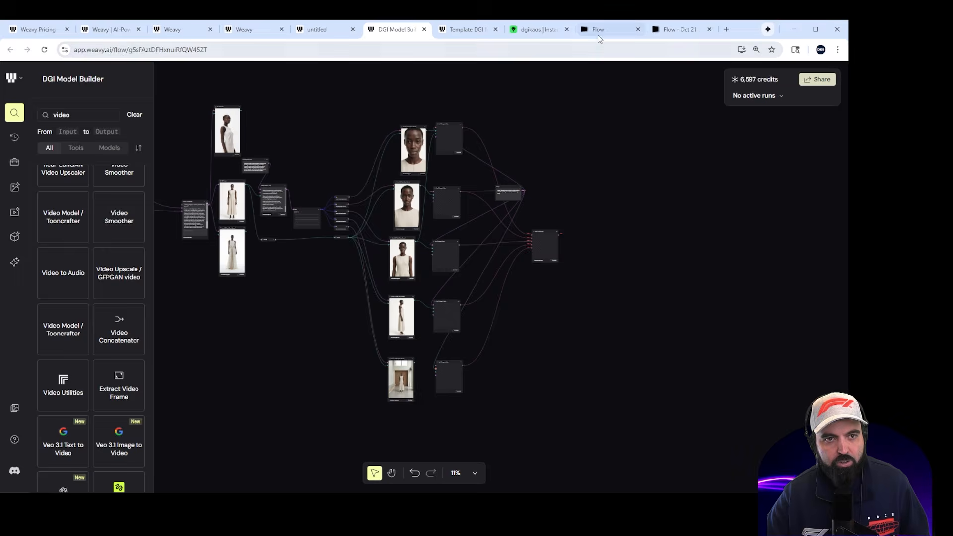
# Step: Switch to the Oct 21 - 14:00 project in Google Flow and preview the generated zoom-out clips of the model
pyautogui.click(598, 30)
pyautogui.click(679, 29)
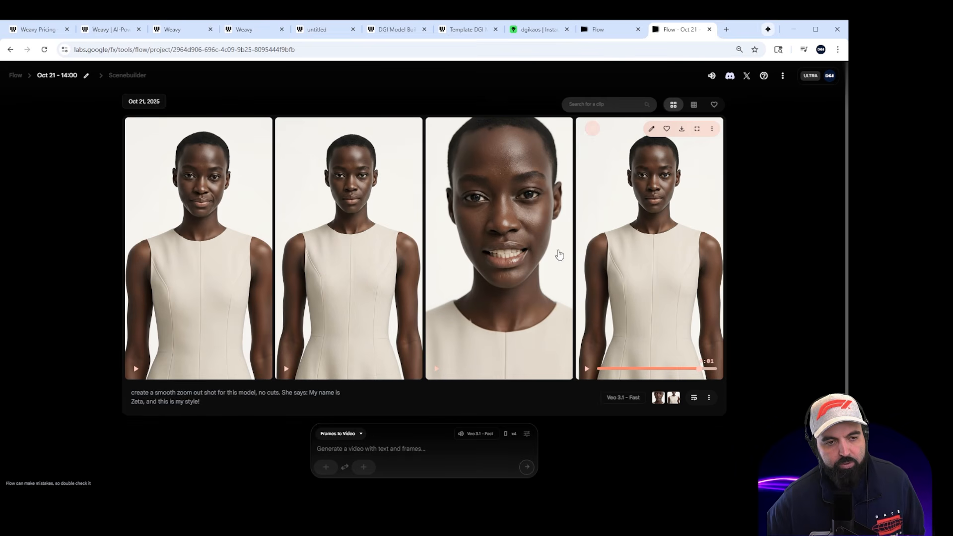
pyautogui.moveTo(452, 296)
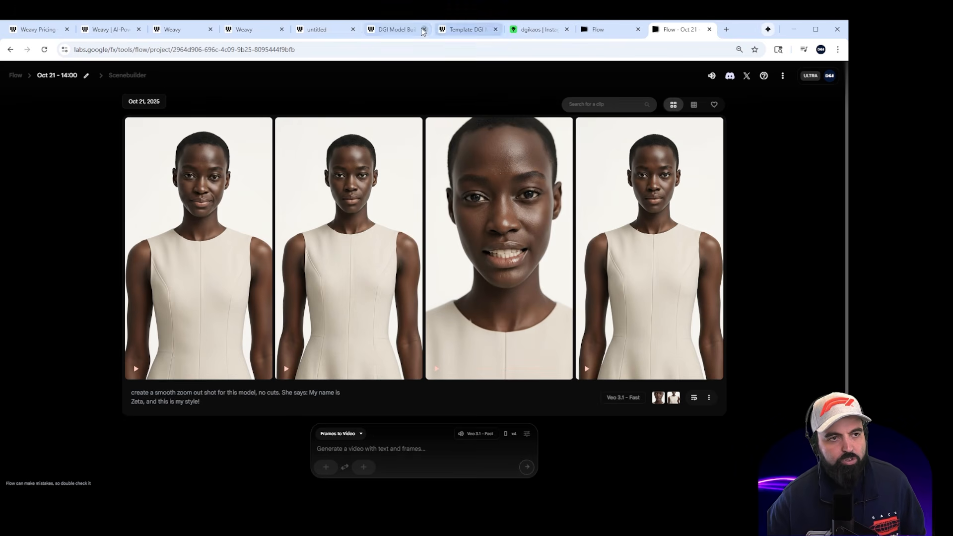
# Step: Return to DGI Model Builder in Weavy and review the whole workflow, from the input nodes through the shots and Veo nodes to the Video Concatenator
pyautogui.click(401, 34)
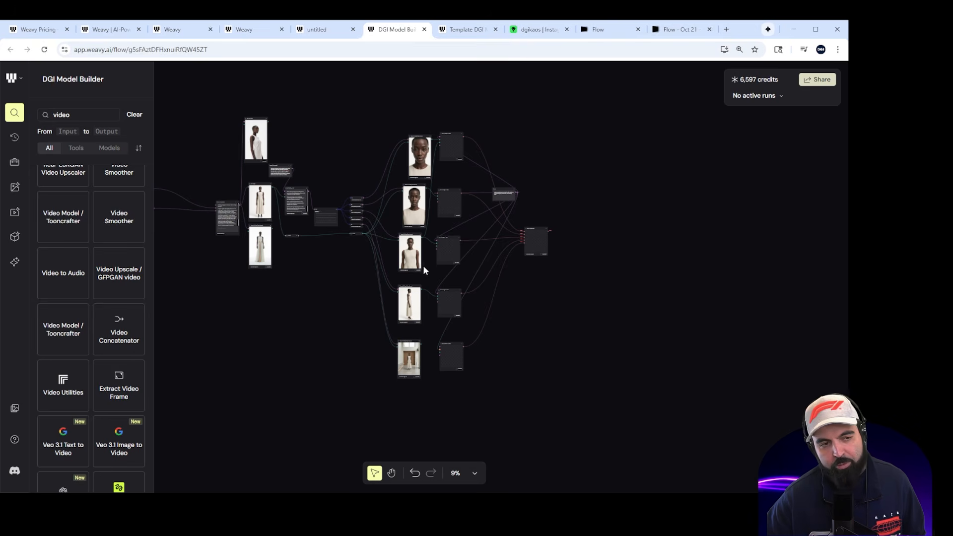
pyautogui.scroll(5, 431, 254)
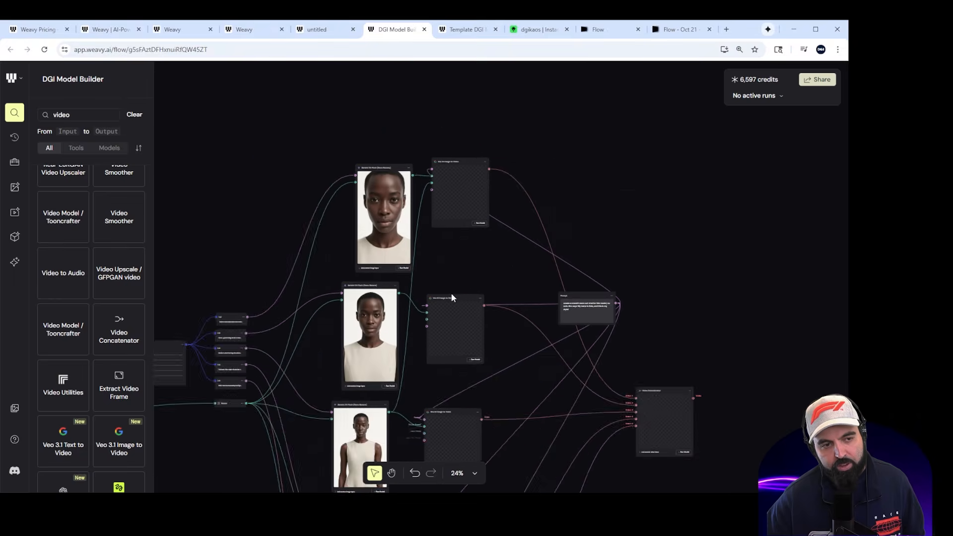
pyautogui.scroll(-5, 452, 295)
pyautogui.scroll(-5, 445, 365)
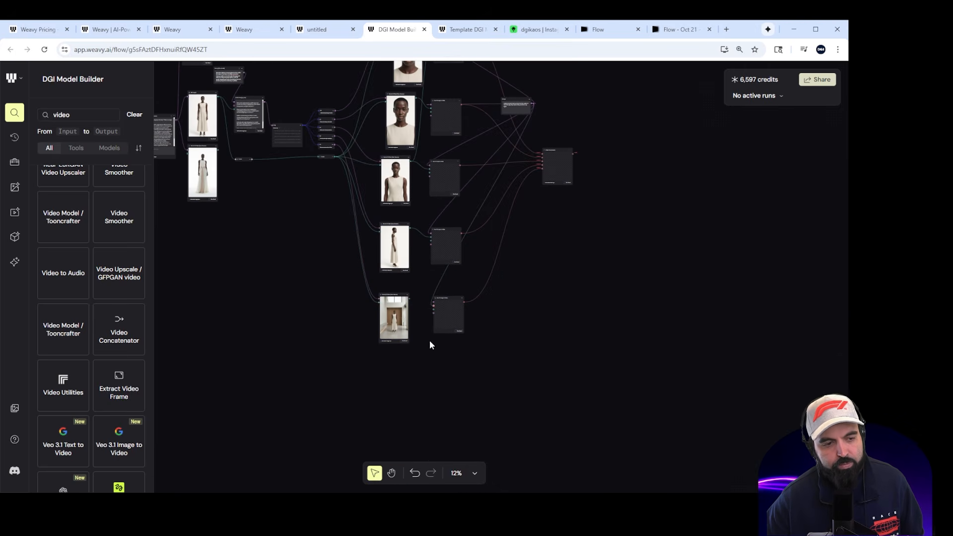
pyautogui.scroll(-3, 444, 335)
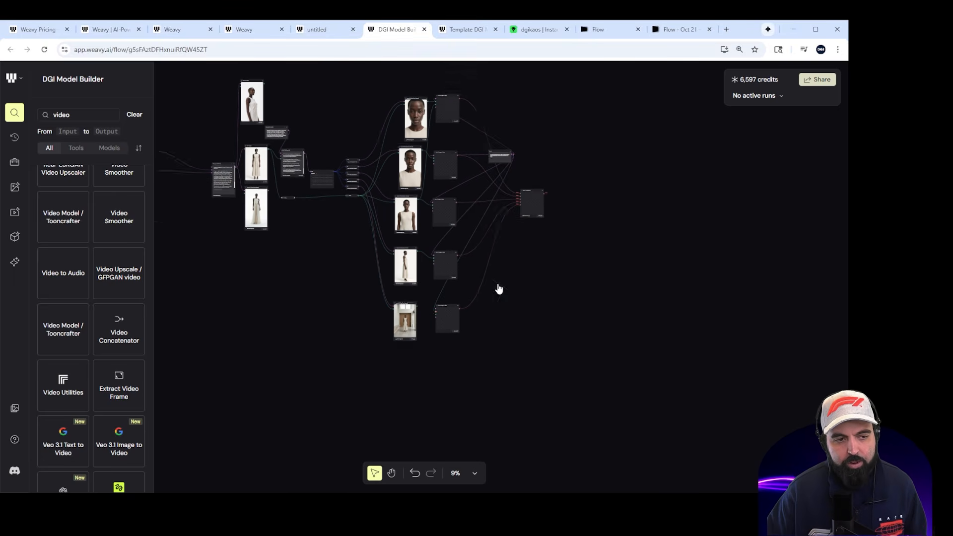
pyautogui.moveTo(429, 304); pyautogui.dragTo(425, 232)
pyautogui.scroll(-2, 426, 232)
pyautogui.moveTo(526, 250); pyautogui.dragTo(624, 366)
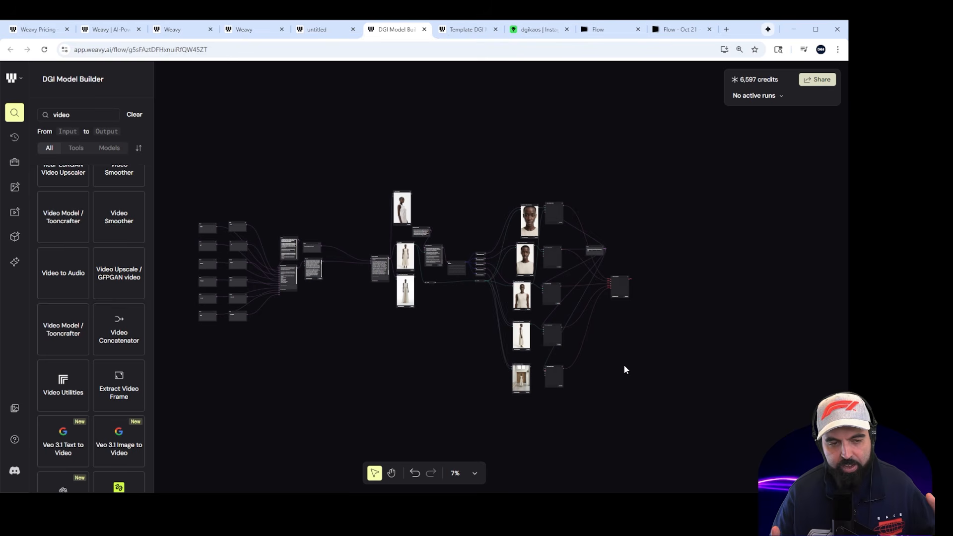
pyautogui.scroll(3, 558, 288)
pyautogui.scroll(3, 560, 308)
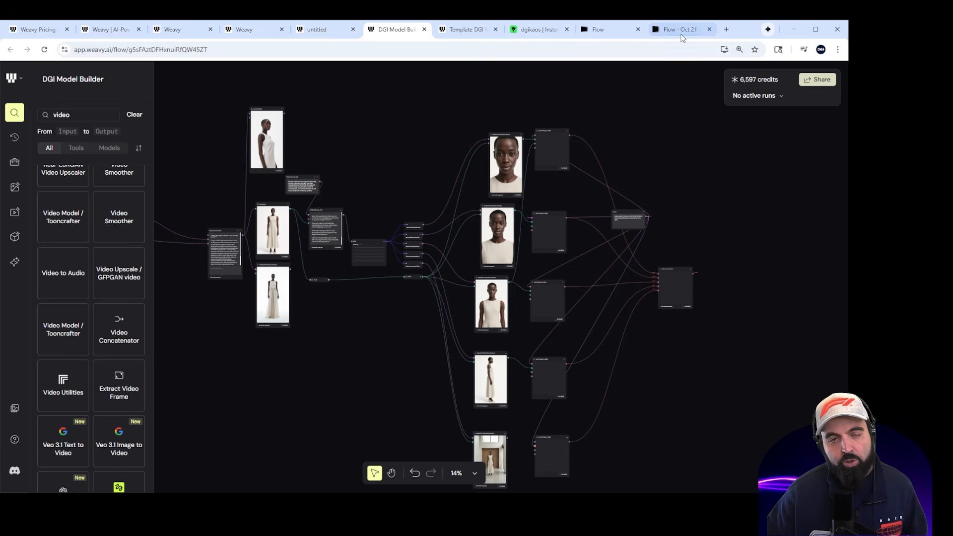
pyautogui.click(681, 29)
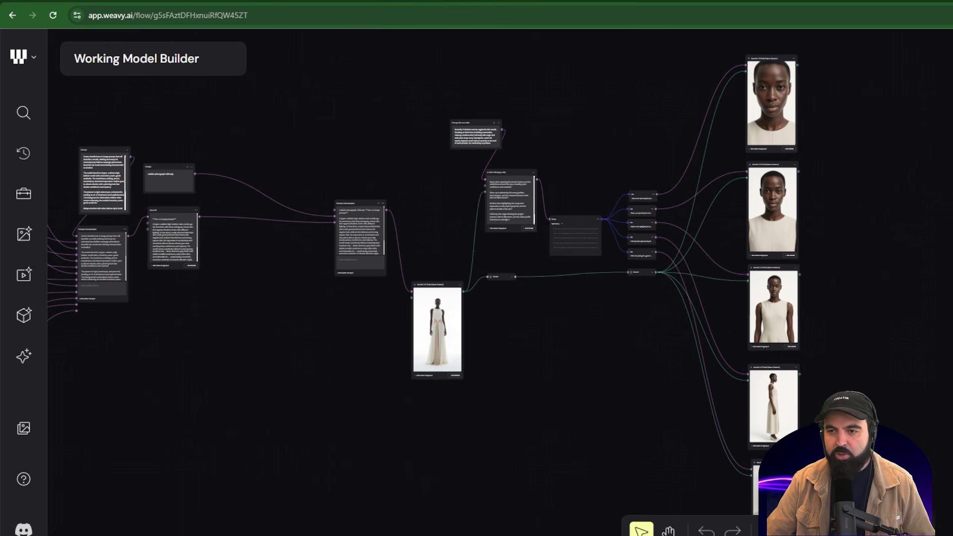
pyautogui.moveTo(378, 121); pyautogui.dragTo(47, 347)
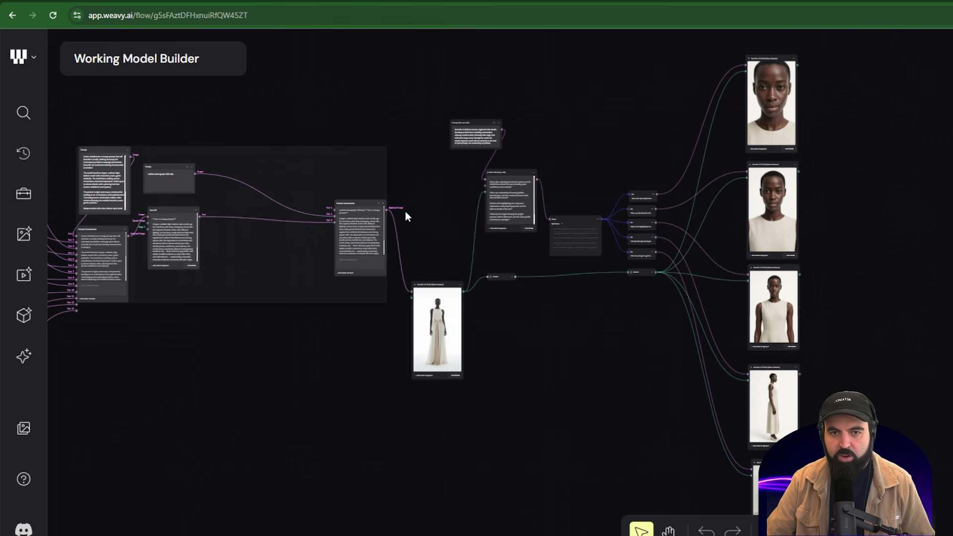
pyautogui.click(258, 348)
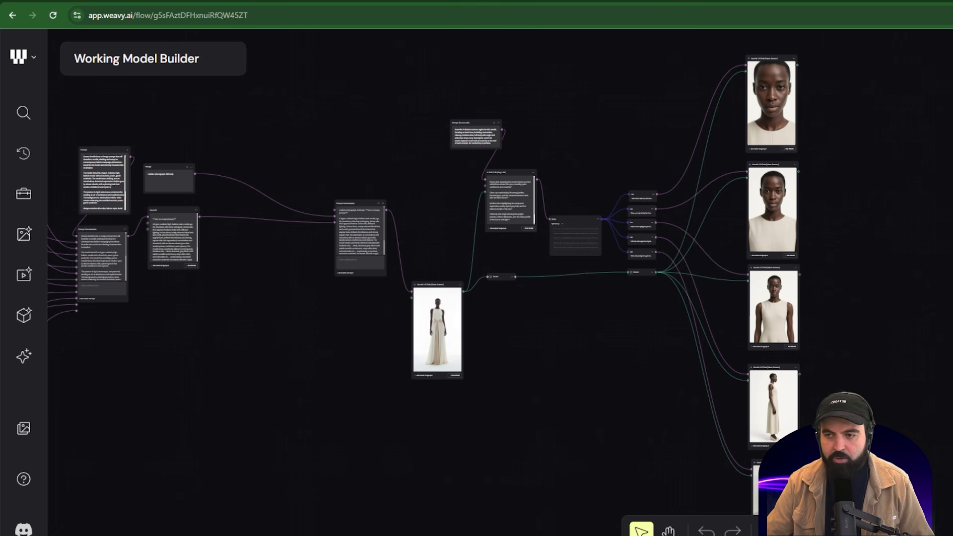
# Step: In Working Model Builder, add the bearded man's image as a File node above the full-body Gemini 2.5 Flash node, and shift that node lower
pyautogui.moveTo(337, 340); pyautogui.dragTo(345, 337)
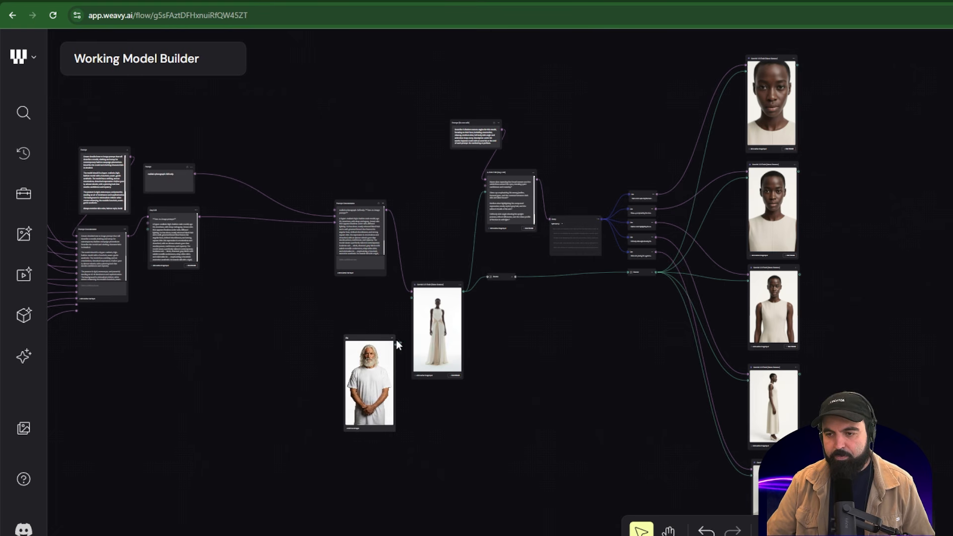
pyautogui.moveTo(373, 338); pyautogui.dragTo(442, 180)
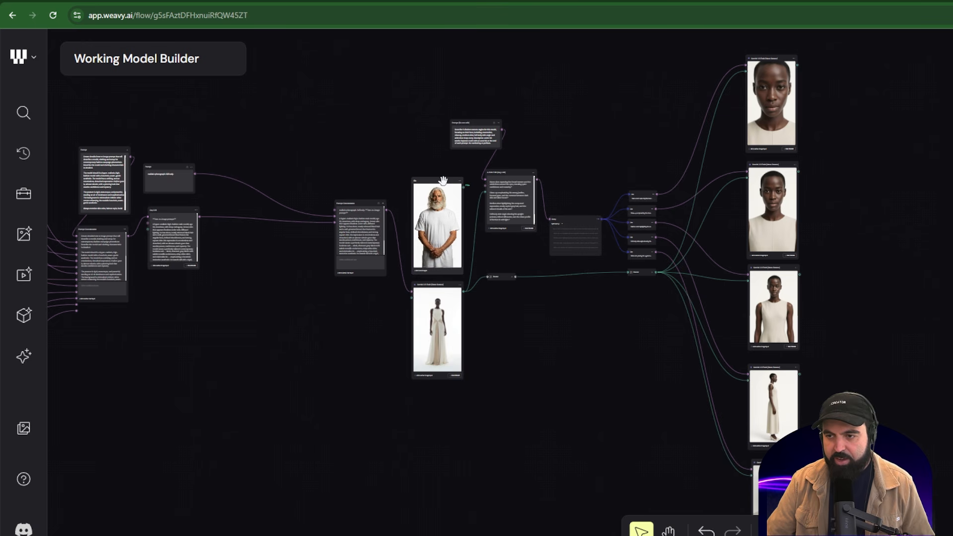
pyautogui.scroll(2, 464, 253)
pyautogui.scroll(3, 477, 288)
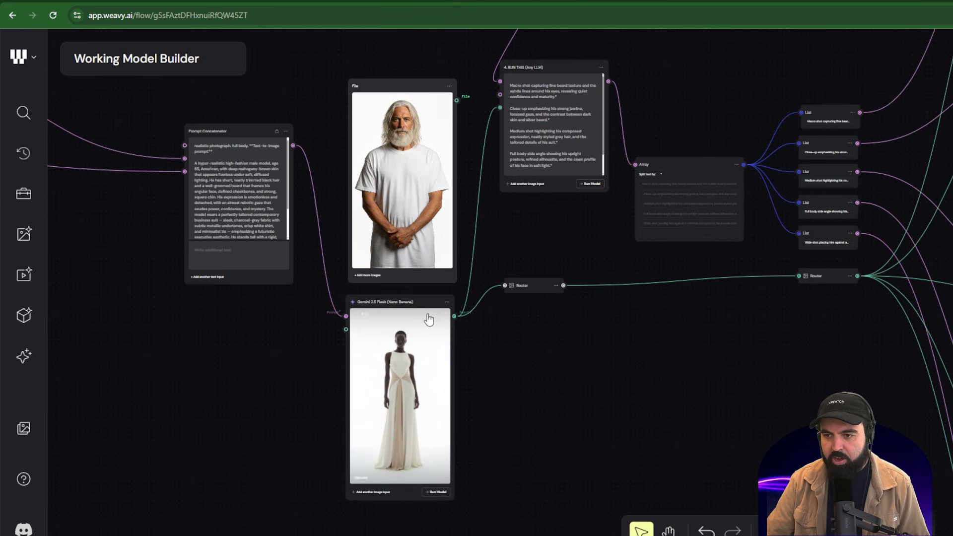
pyautogui.moveTo(408, 314)
pyautogui.mouseDown()
pyautogui.moveTo(382, 395)
pyautogui.moveTo(423, 326)
pyautogui.mouseUp()
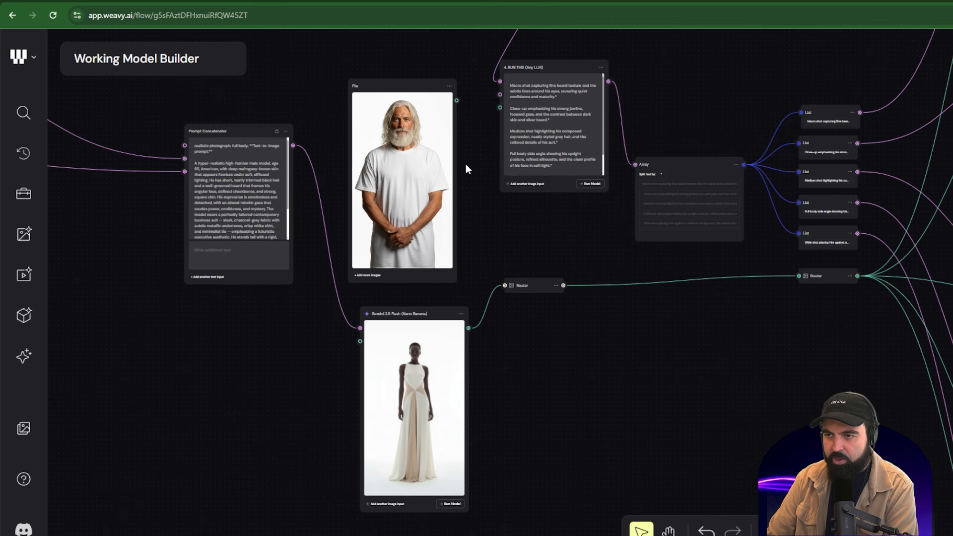
# Step: Connect the File node's output to the Image input of the "4. RUN THIS (Any LLM)" node and to the first Router's input
pyautogui.moveTo(457, 100); pyautogui.dragTo(499, 105)
pyautogui.scroll(3, 491, 163)
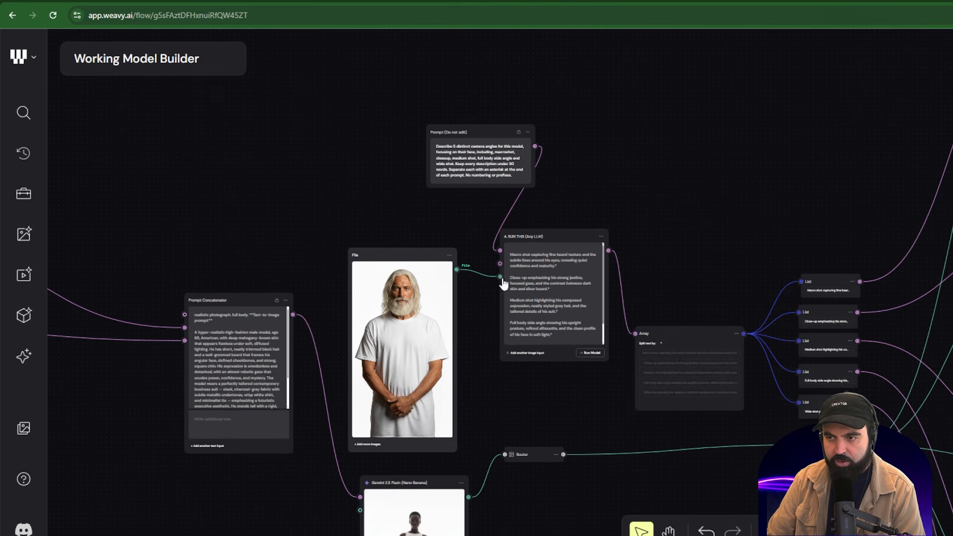
pyautogui.scroll(-3, 502, 278)
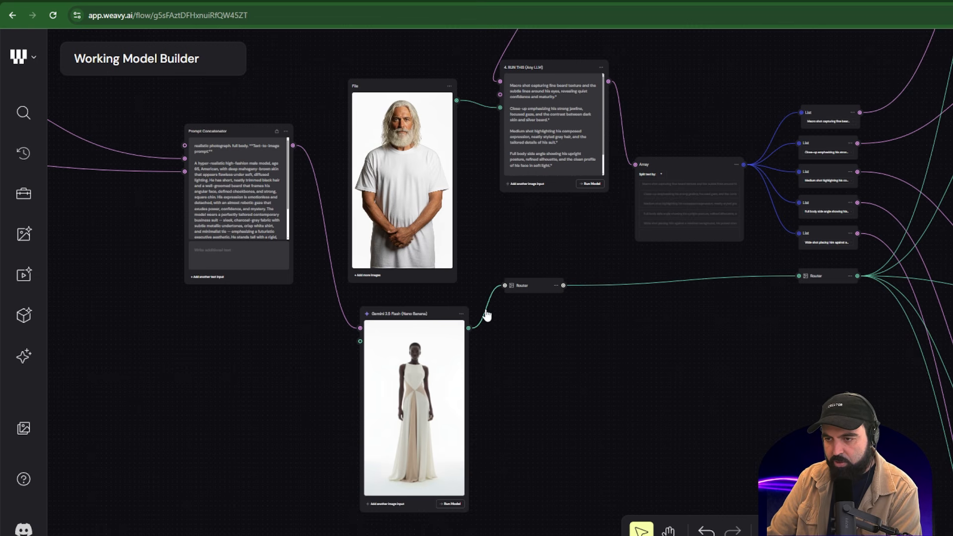
pyautogui.moveTo(457, 101); pyautogui.dragTo(501, 294)
pyautogui.moveTo(507, 289); pyautogui.dragTo(507, 289)
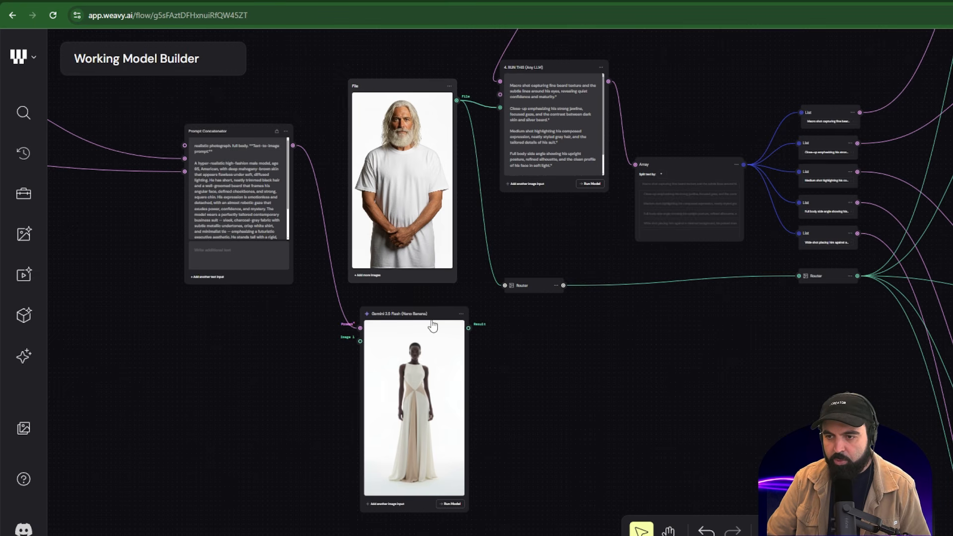
# Step: Move the disconnected full-body Gemini 2.5 Flash (Nano Banana) node out of the way, below the Prompt Concatenator
pyautogui.scroll(-5, 432, 325)
pyautogui.moveTo(423, 261); pyautogui.dragTo(313, 334)
pyautogui.scroll(3, 417, 302)
pyautogui.scroll(-4, 423, 299)
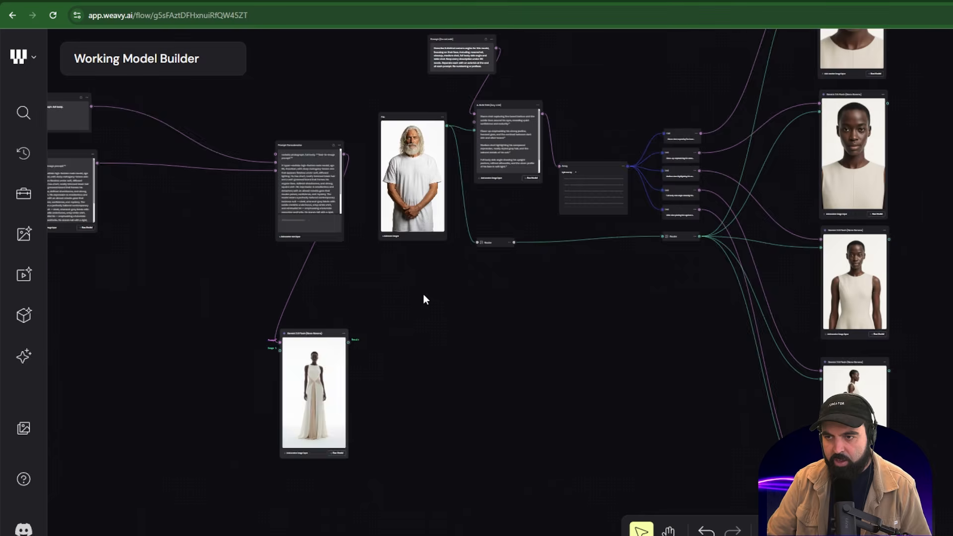
# Step: Run the "4. RUN THIS (Any LLM)" node to describe five camera angles from the bearded man's image
pyautogui.scroll(-3, 423, 299)
pyautogui.moveTo(398, 46); pyautogui.dragTo(789, 453)
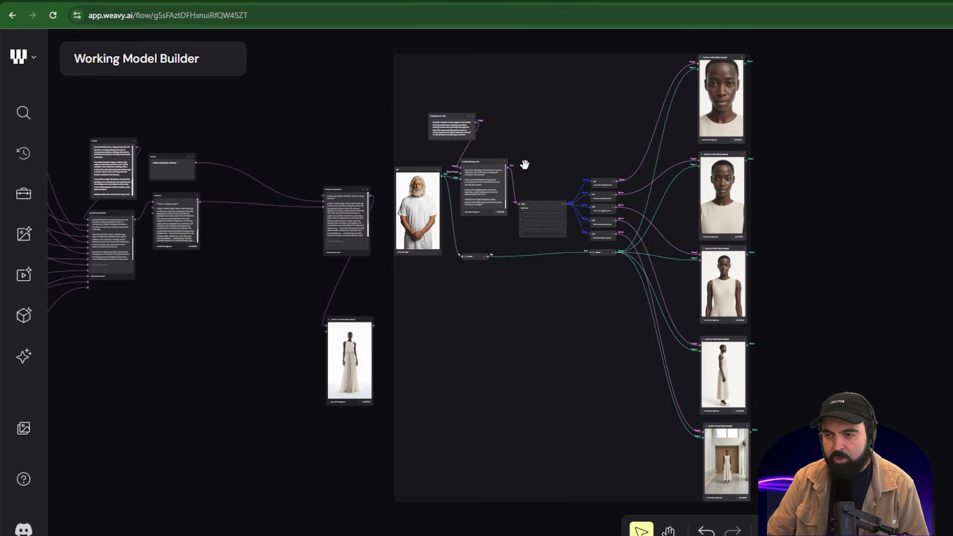
pyautogui.click(376, 140)
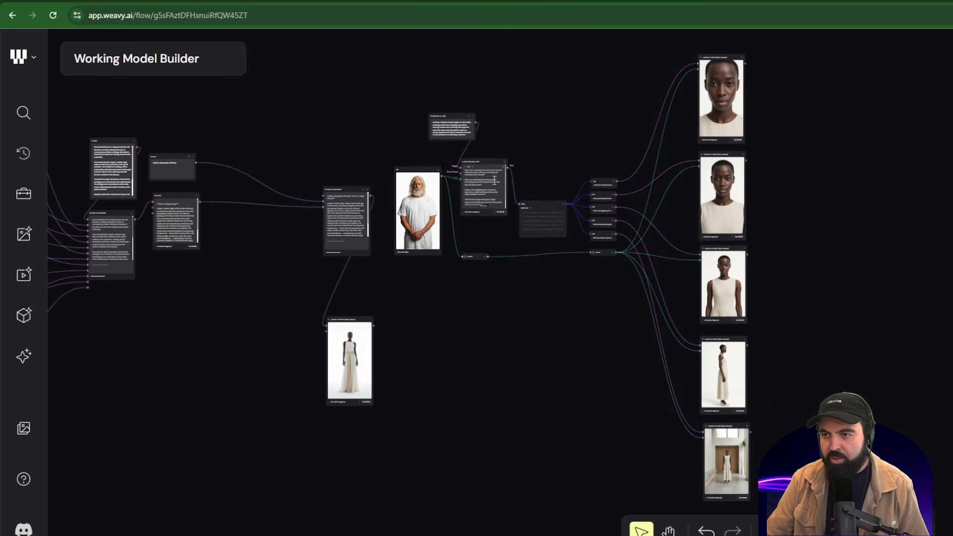
pyautogui.scroll(2, 491, 194)
pyautogui.scroll(6, 491, 196)
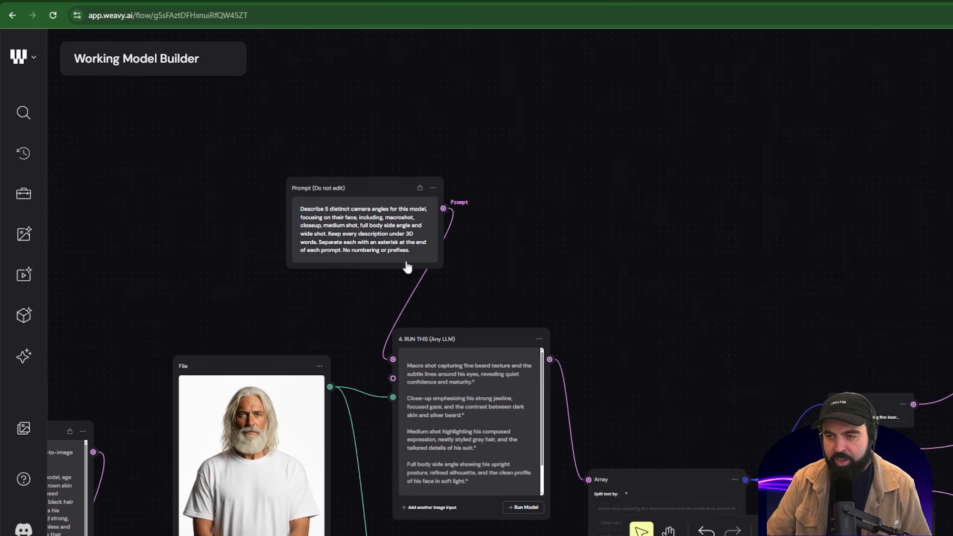
pyautogui.scroll(-3, 447, 283)
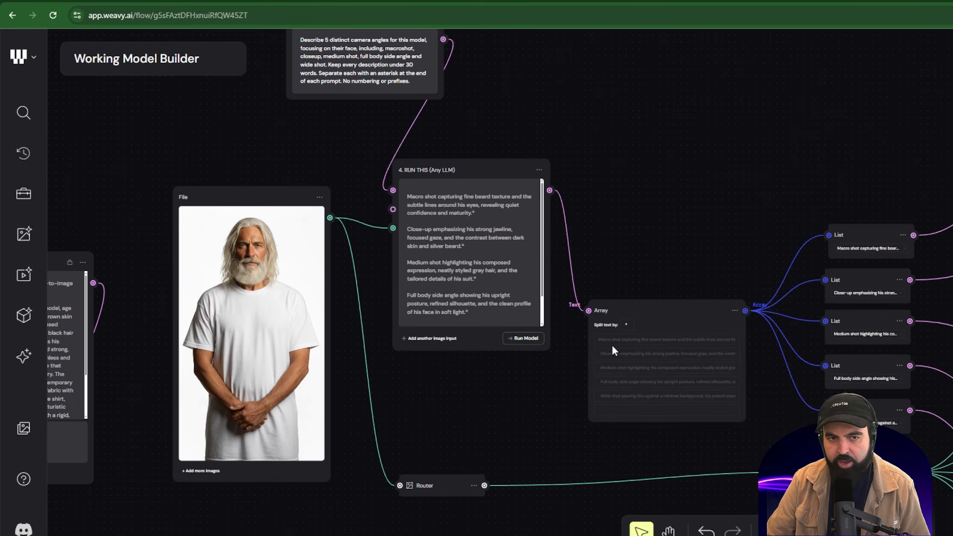
pyautogui.click(527, 338)
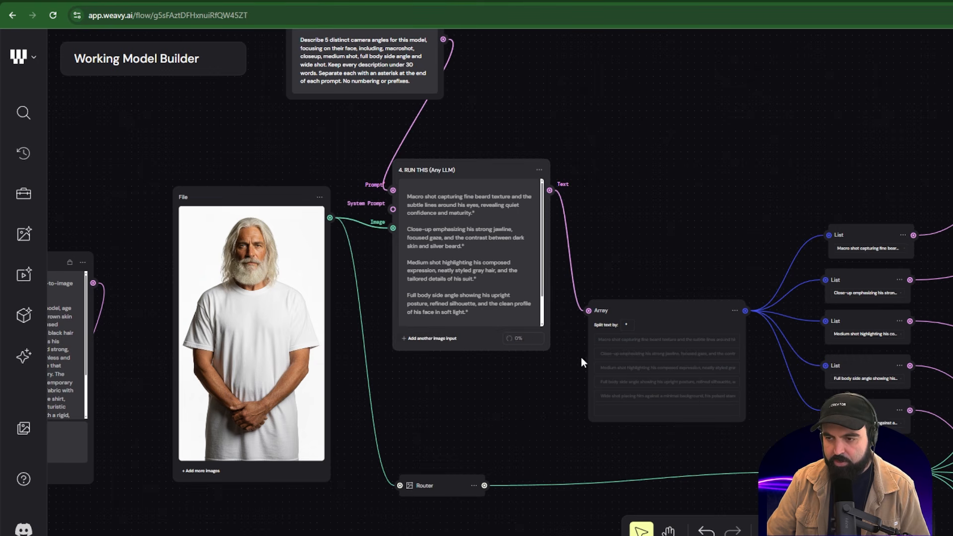
pyautogui.scroll(-3, 605, 336)
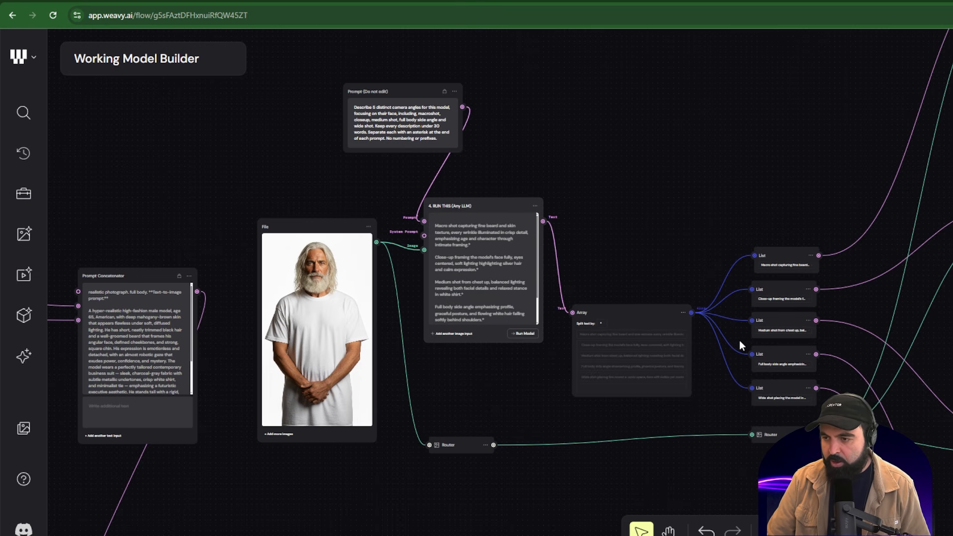
# Step: Check the new shot descriptions in the Array and List nodes and run the macro-shot Gemini 2.5 Flash (Nano Banana) node
pyautogui.scroll(-1, 742, 343)
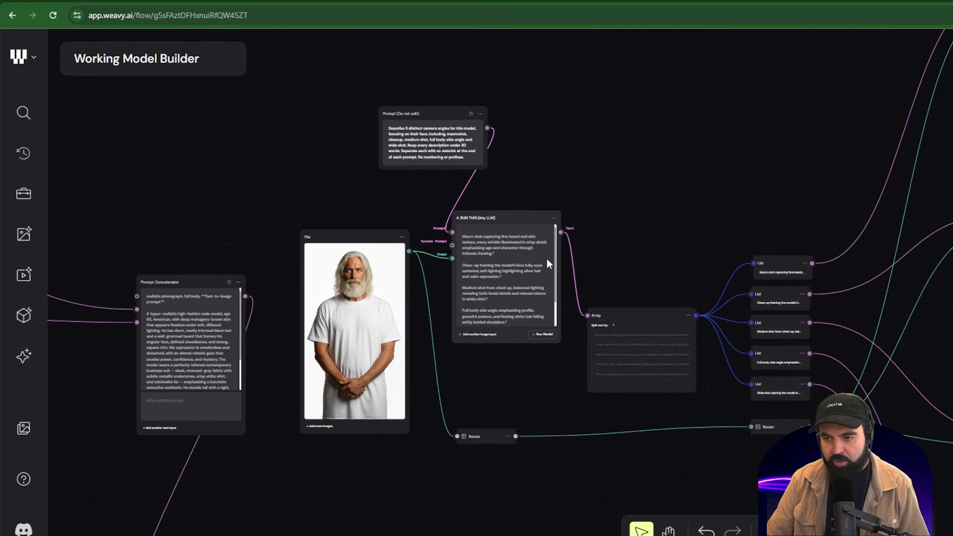
pyautogui.scroll(-2, 597, 273)
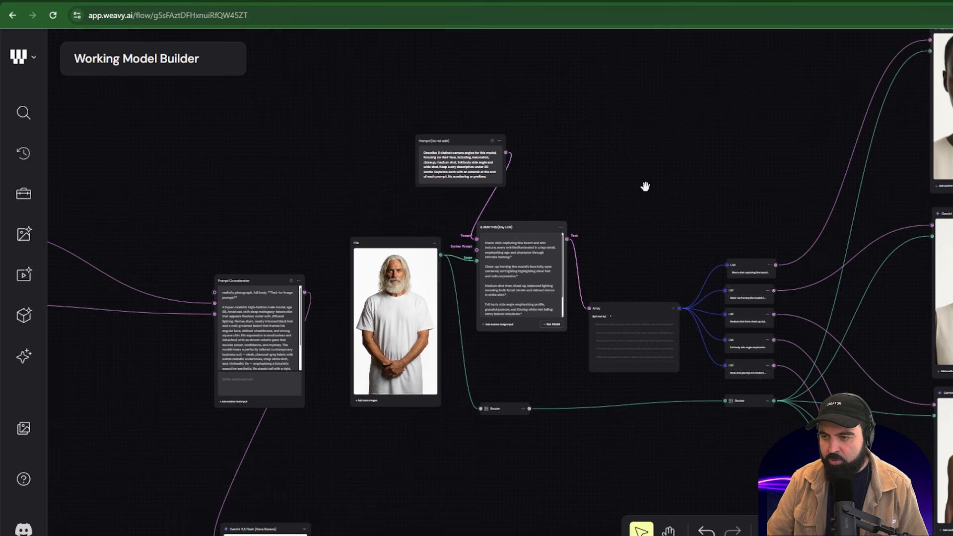
pyautogui.moveTo(649, 187); pyautogui.dragTo(521, 196)
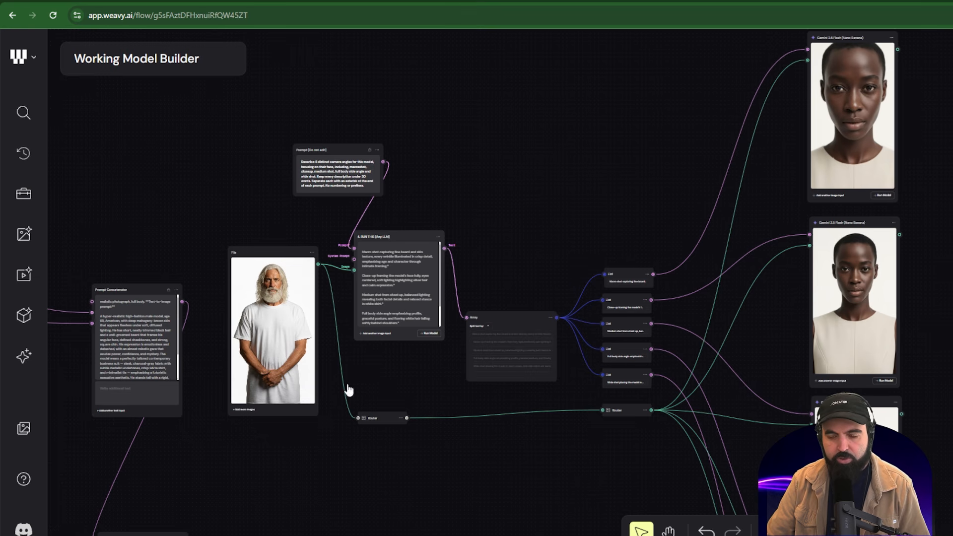
pyautogui.scroll(5, 557, 355)
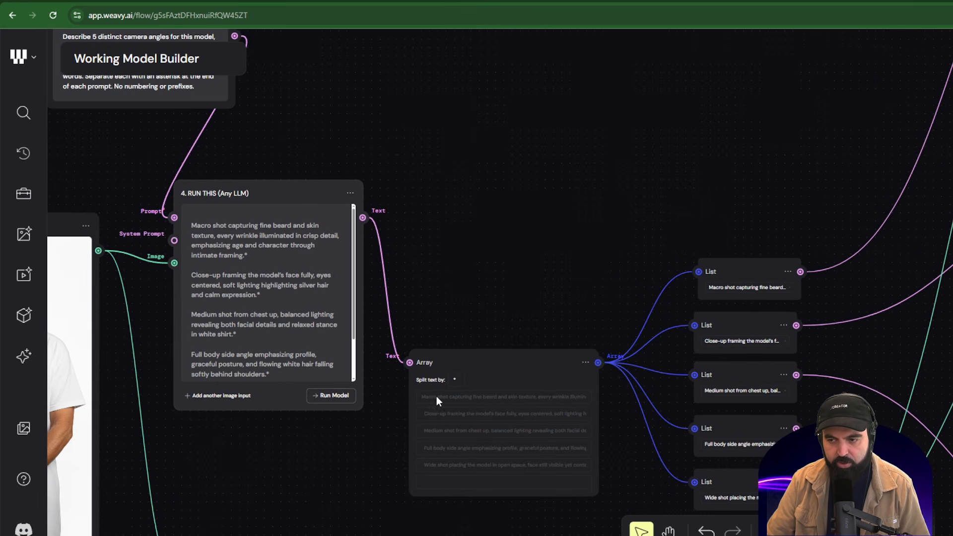
pyautogui.scroll(-3, 396, 277)
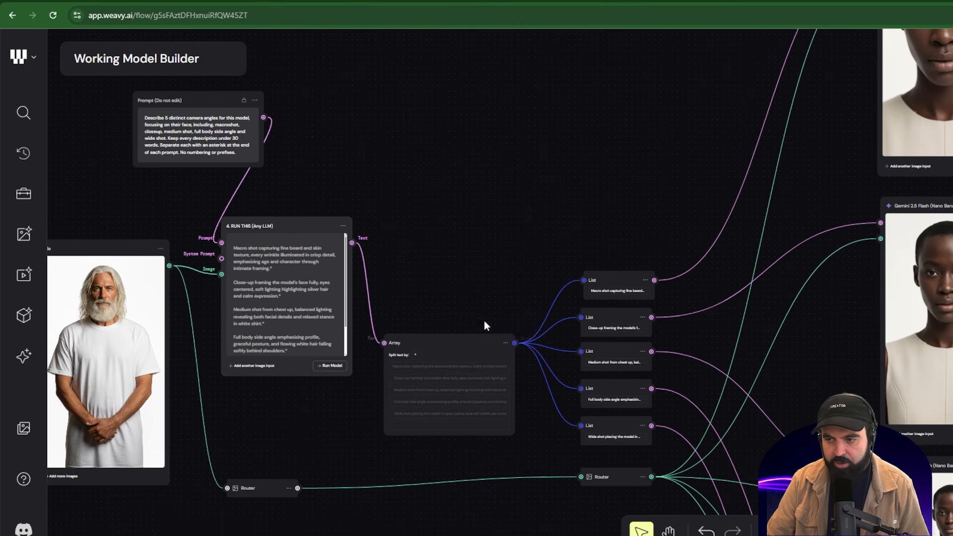
pyautogui.moveTo(665, 207); pyautogui.dragTo(514, 189)
pyautogui.scroll(-2, 557, 240)
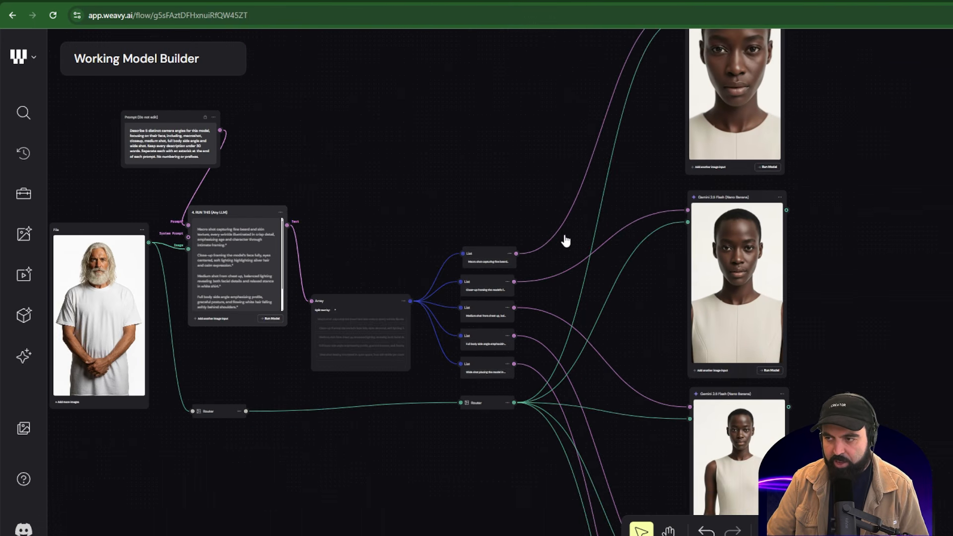
pyautogui.moveTo(718, 98); pyautogui.dragTo(717, 267)
pyautogui.click(768, 337)
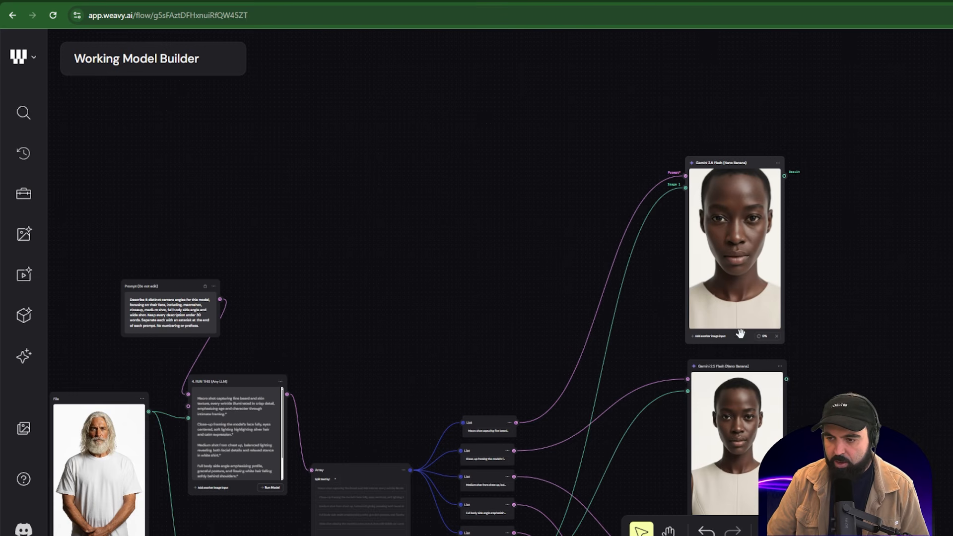
# Step: Compare the first List node's macro-shot prompt with the image generated by its Gemini 2.5 Flash node
pyautogui.scroll(5, 489, 466)
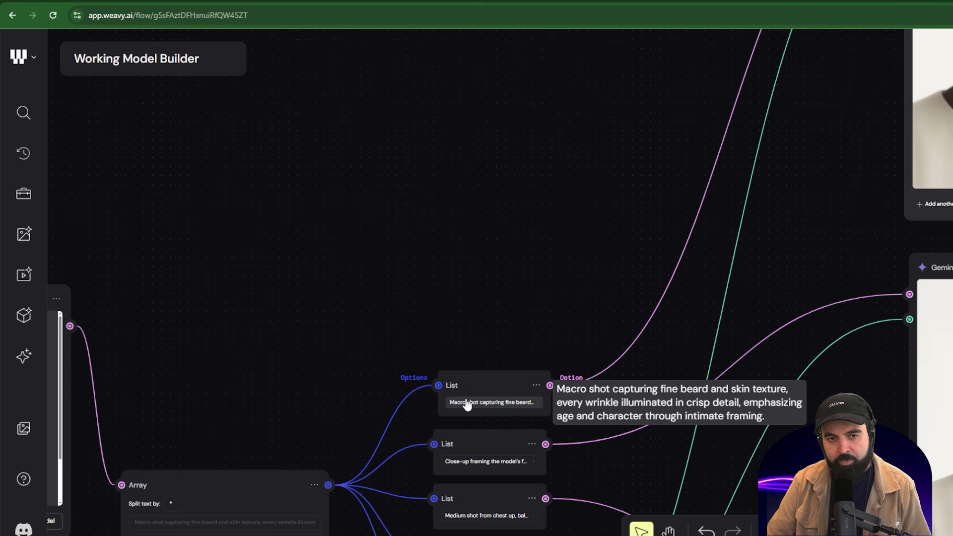
pyautogui.scroll(-5, 467, 404)
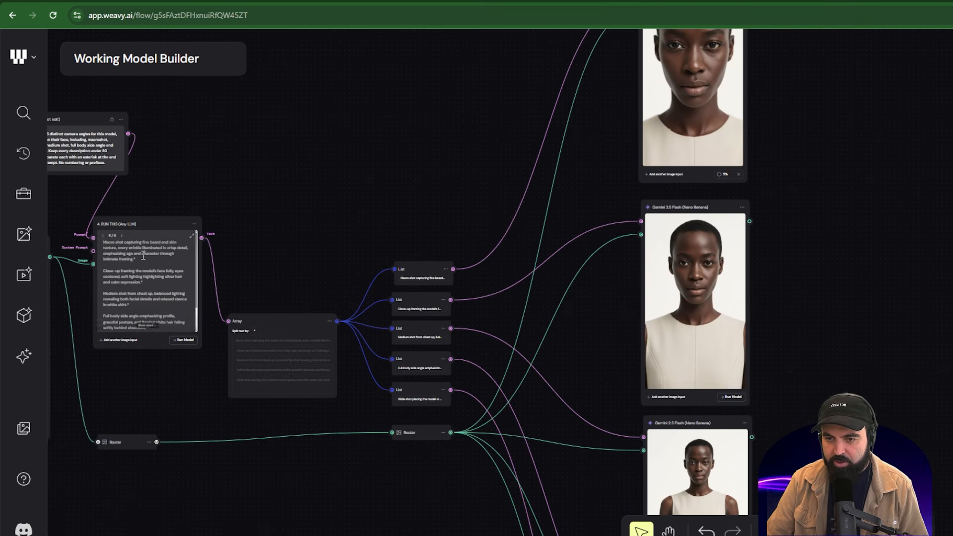
pyautogui.scroll(-3, 139, 274)
pyautogui.moveTo(198, 180); pyautogui.dragTo(297, 189)
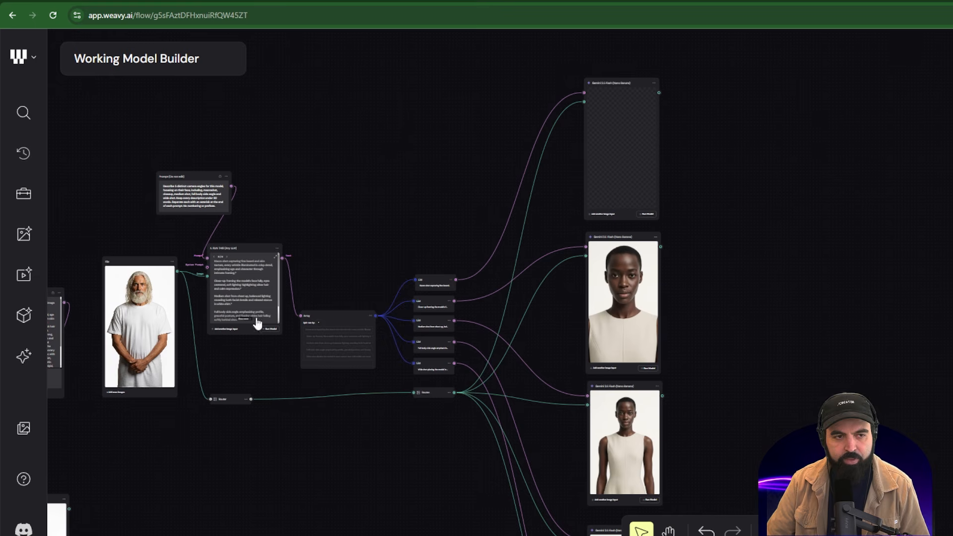
pyautogui.scroll(5, 641, 164)
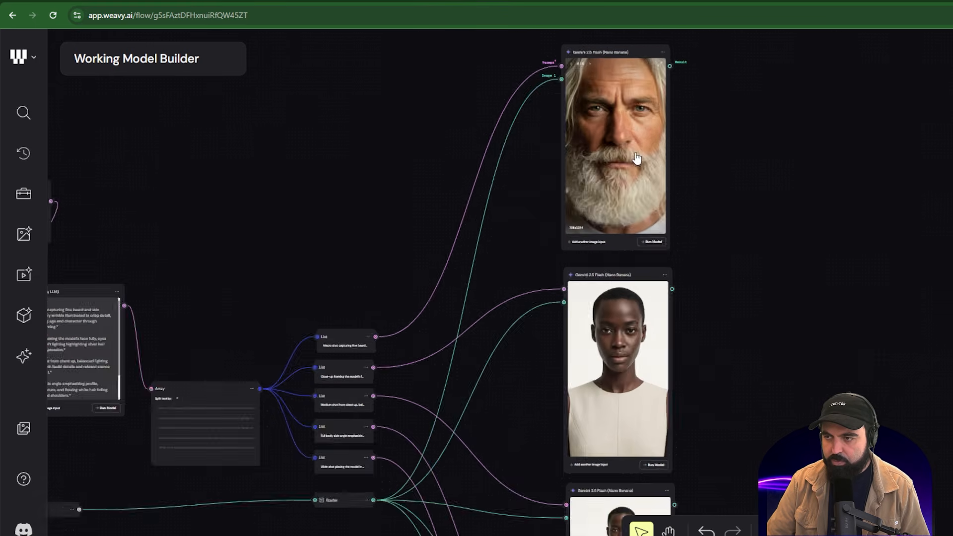
pyautogui.scroll(-10, 649, 283)
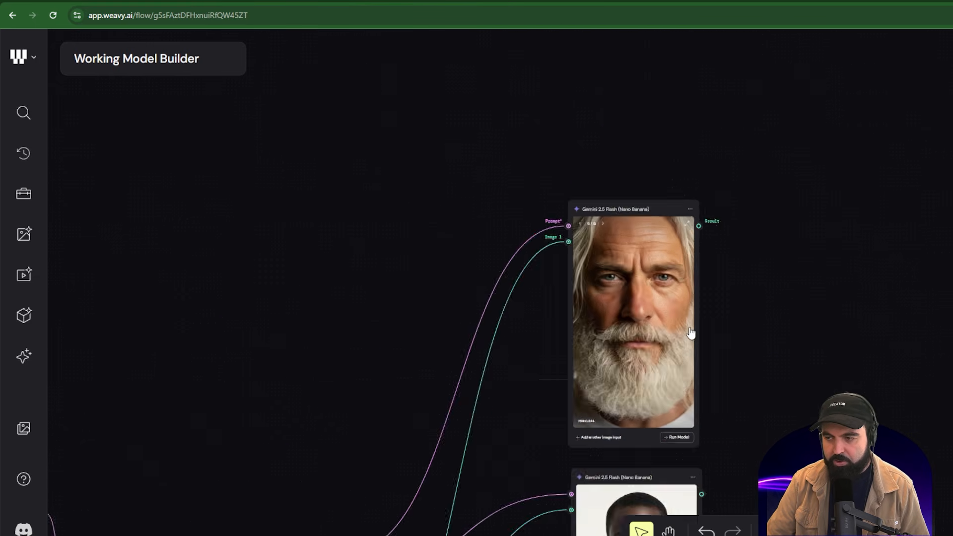
pyautogui.scroll(-5, 697, 327)
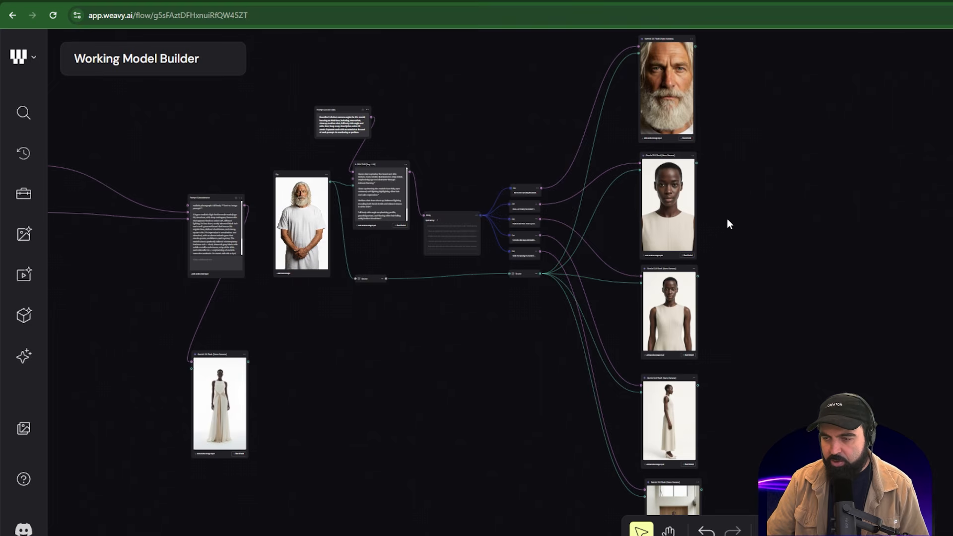
# Step: Select the four remaining Gemini 2.5 Flash shot nodes and run them to generate the close-up, medium, side and wide shots
pyautogui.scroll(-2, 725, 231)
pyautogui.moveTo(749, 184); pyautogui.dragTo(661, 470)
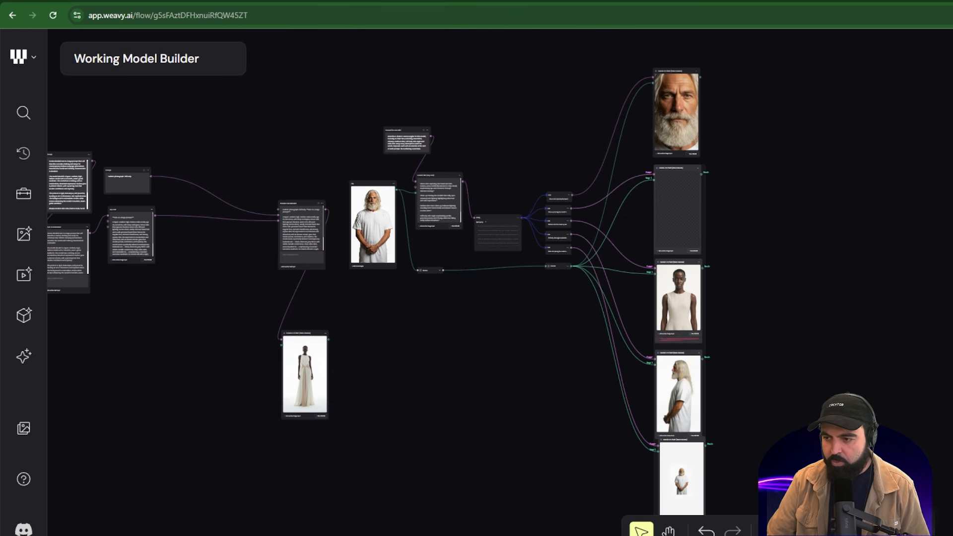
pyautogui.scroll(-2, 531, 278)
pyautogui.scroll(1, 531, 278)
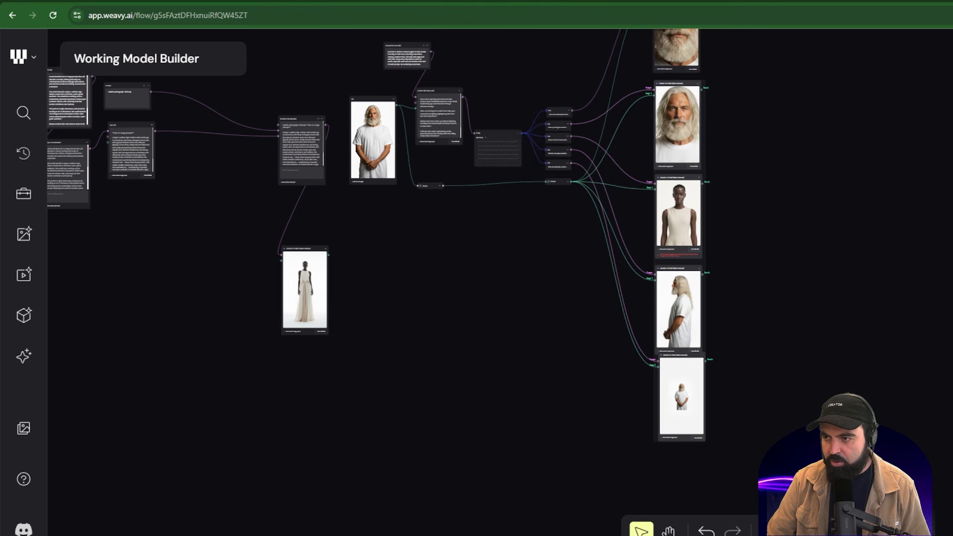
# Step: Review the generated shots and run the medium-shot Gemini 2.5 Flash (Nano Banana) node again
pyautogui.scroll(10, 725, 87)
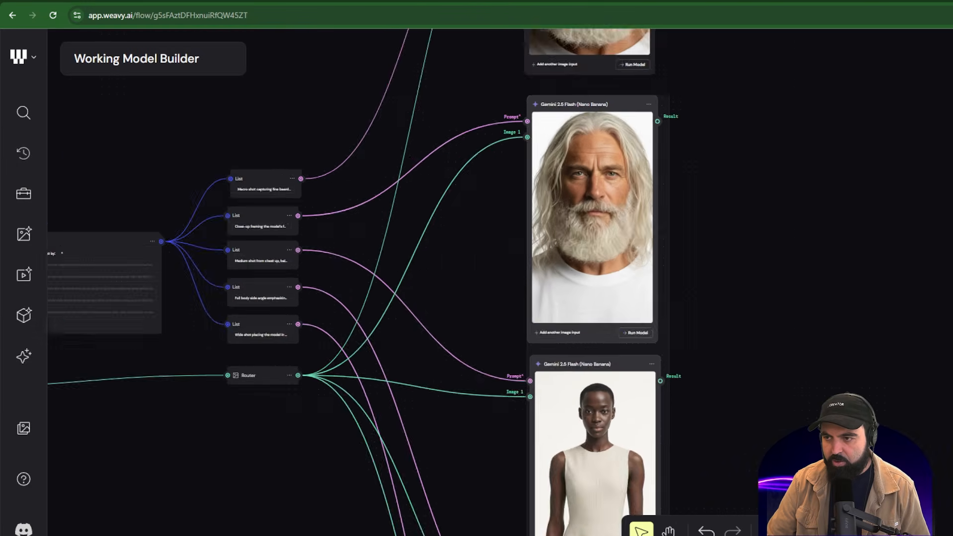
pyautogui.scroll(-4, 347, 278)
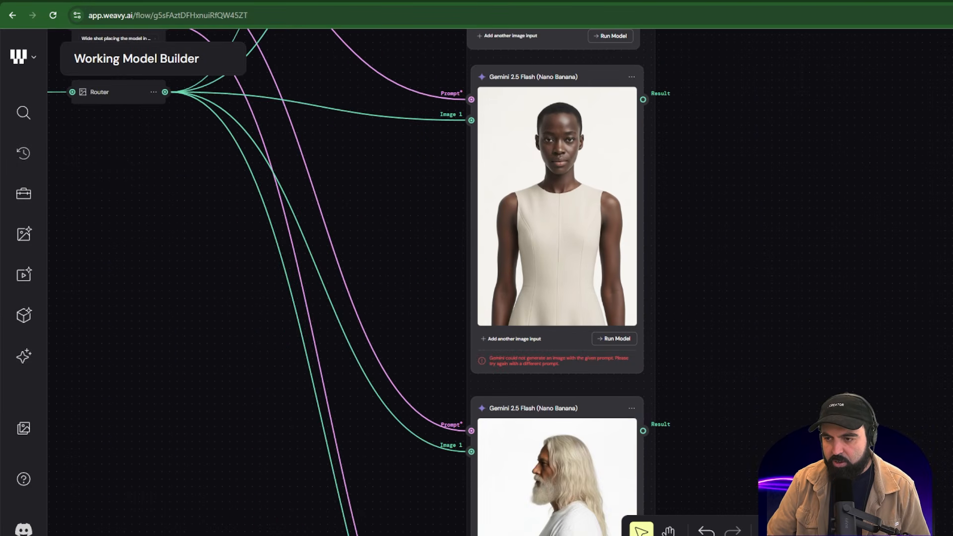
pyautogui.scroll(6, 585, 386)
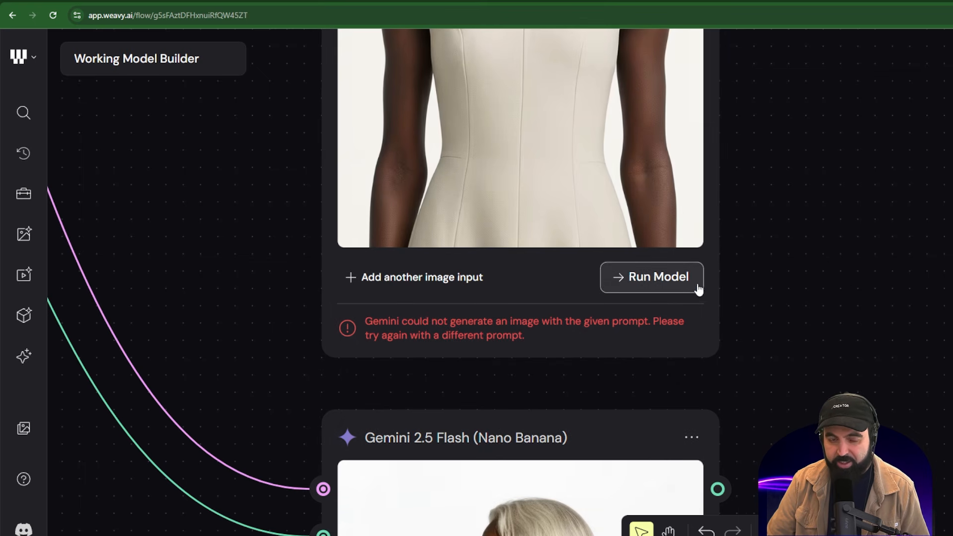
pyautogui.click(659, 278)
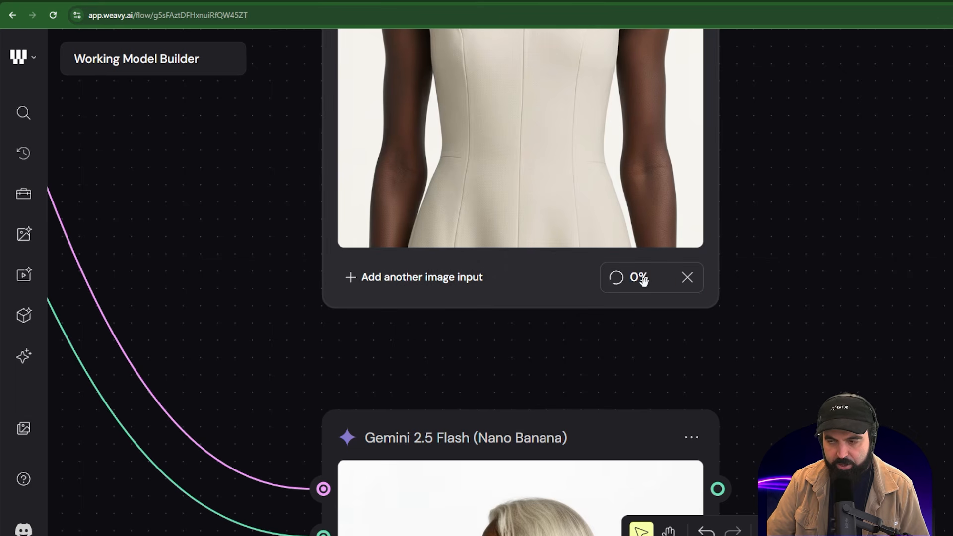
pyautogui.scroll(-5, 601, 284)
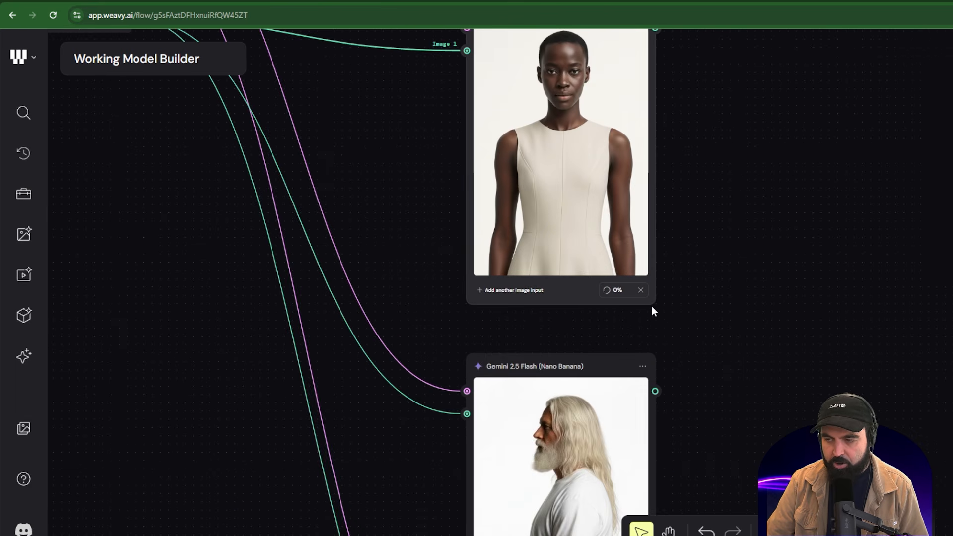
# Step: Examine the generated side-angle and wide-shot images and the source photo, prompt and LLM nodes that feed them
pyautogui.scroll(-5, 640, 308)
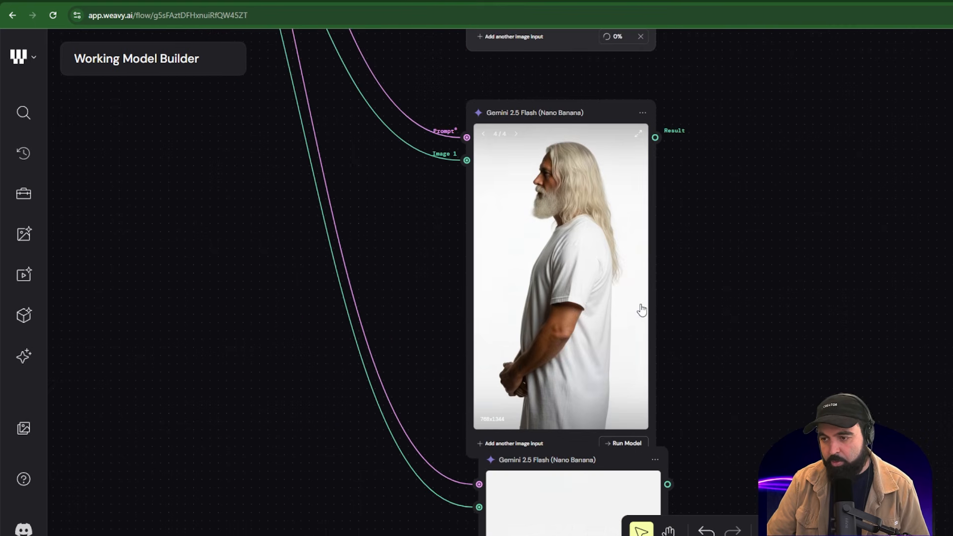
pyautogui.scroll(2, 599, 279)
pyautogui.scroll(-6, 601, 312)
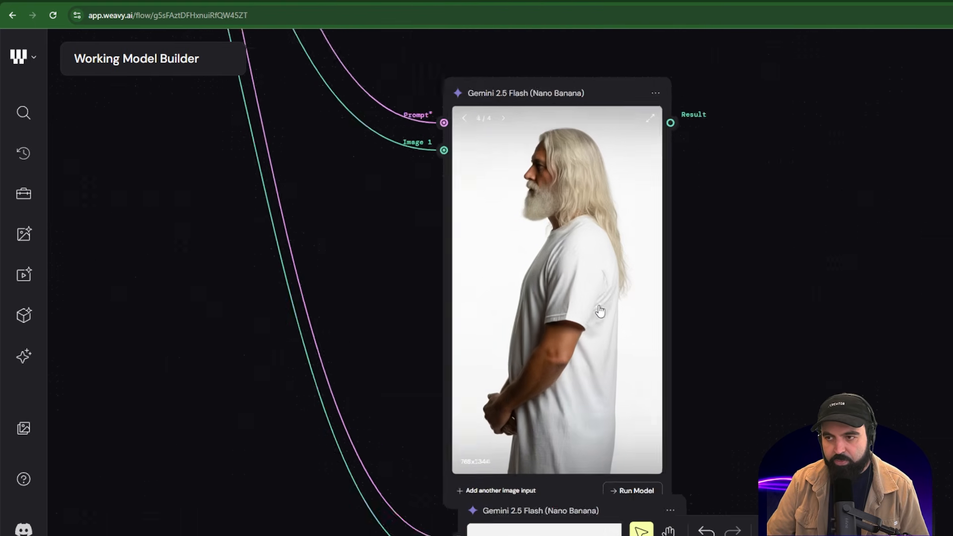
pyautogui.scroll(-4, 623, 387)
pyautogui.scroll(5, 603, 278)
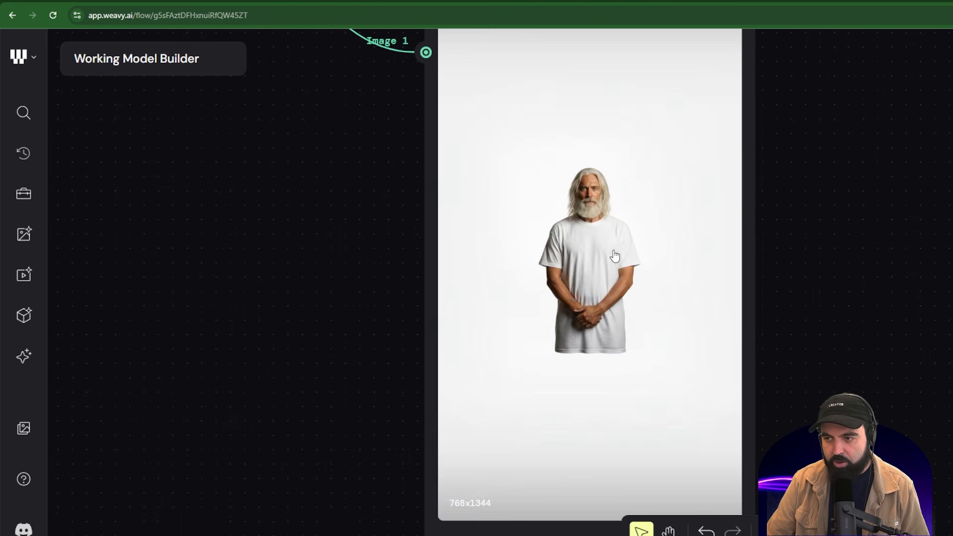
pyautogui.scroll(-8, 645, 298)
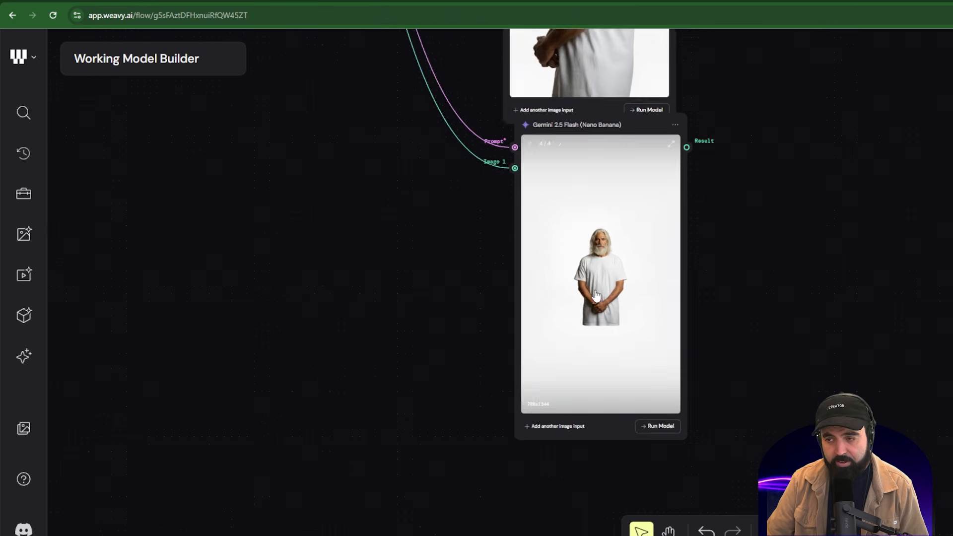
pyautogui.scroll(-6, 581, 328)
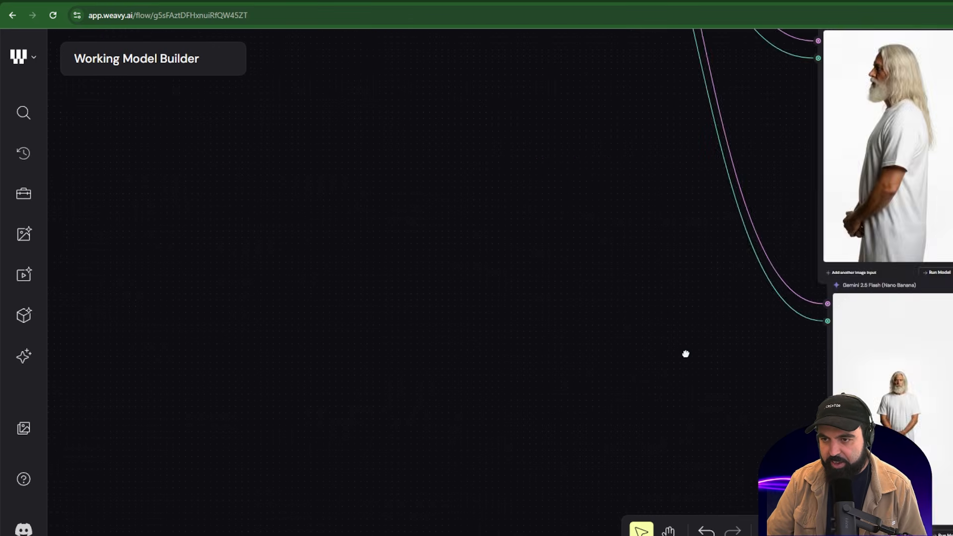
pyautogui.scroll(5, 253, 296)
pyautogui.scroll(7, 421, 349)
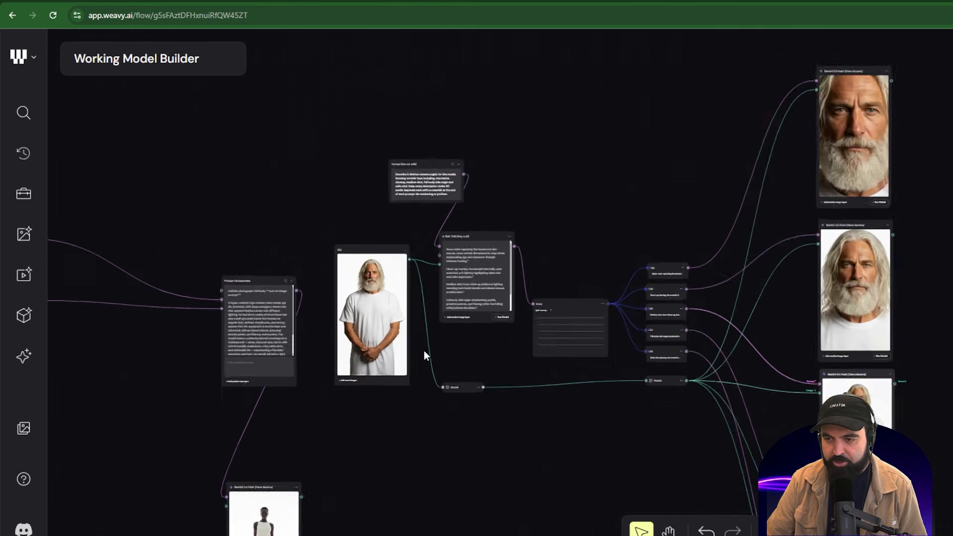
pyautogui.scroll(-3, 657, 355)
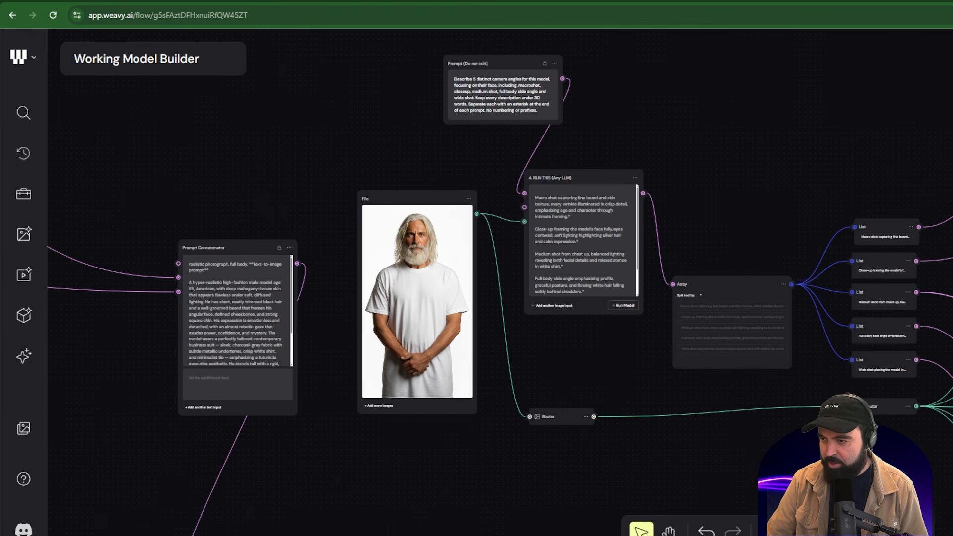
# Step: Check the wide-shot list prompt and trace the list and router connections to the Gemini 2.5 Flash (Nano Banana) image nodes
pyautogui.moveTo(951, 327); pyautogui.dragTo(654, 255)
pyautogui.scroll(6, 539, 318)
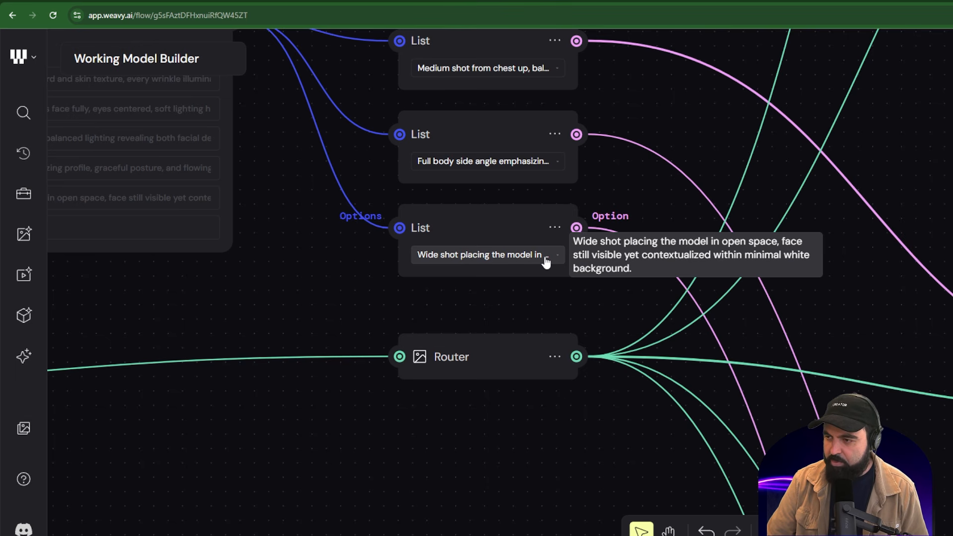
pyautogui.scroll(-3, 715, 308)
pyautogui.moveTo(928, 245); pyautogui.dragTo(574, 134)
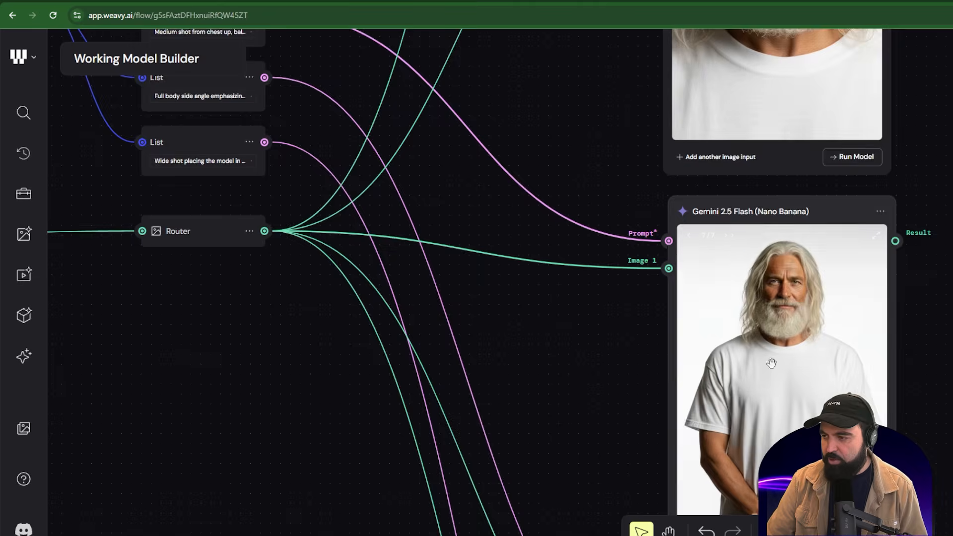
pyautogui.scroll(-5, 798, 397)
pyautogui.scroll(-10, 835, 320)
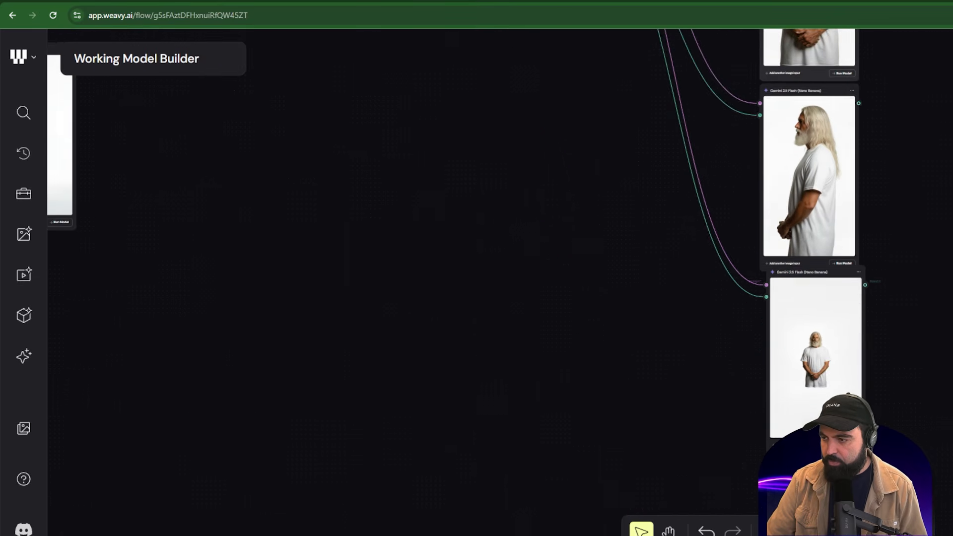
pyautogui.scroll(3, 861, 358)
pyautogui.scroll(-2, 861, 359)
pyautogui.scroll(8, 772, 350)
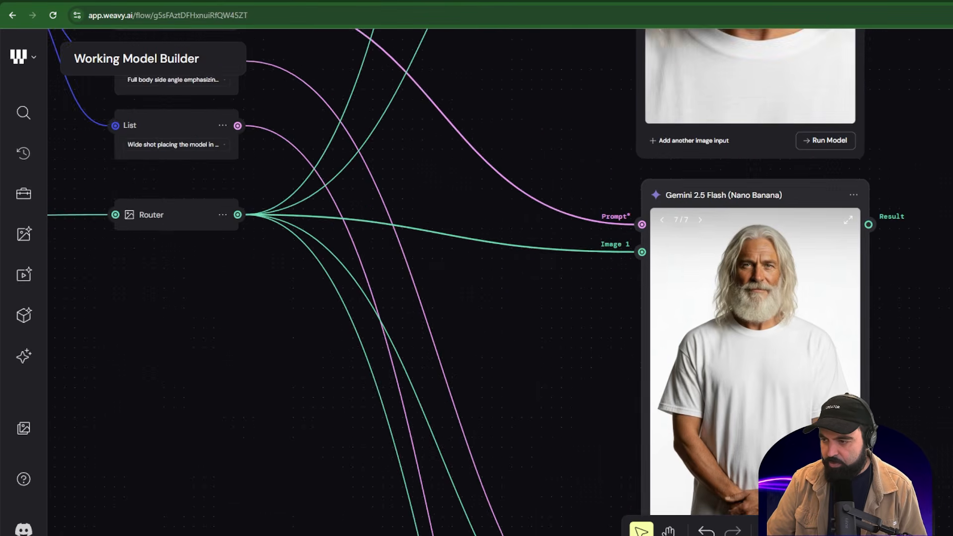
# Step: Run the wide-shot Gemini 2.5 Flash (Nano Banana) node again and inspect the new image
pyautogui.scroll(-3, 772, 351)
pyautogui.scroll(-5, 772, 351)
pyautogui.scroll(4, 868, 404)
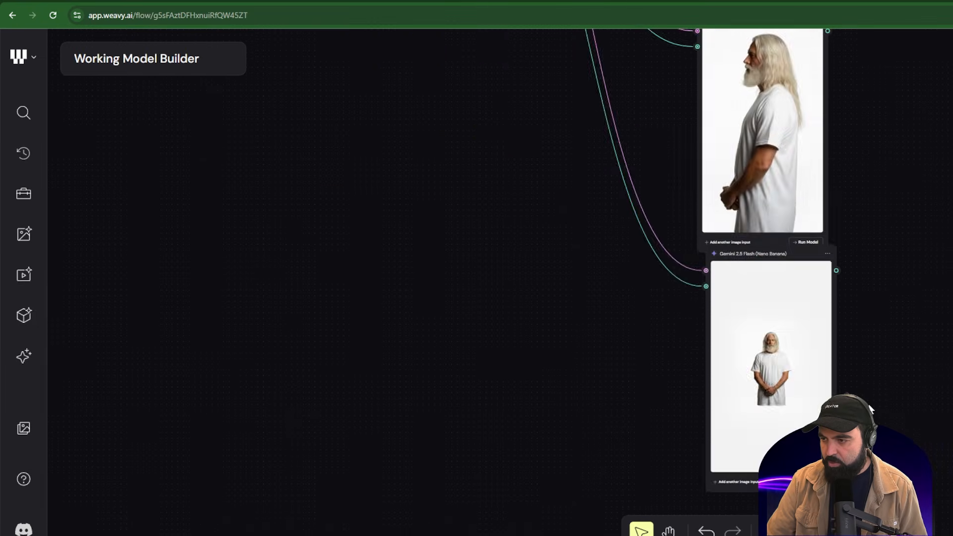
pyautogui.scroll(-3, 869, 404)
pyautogui.click(816, 313)
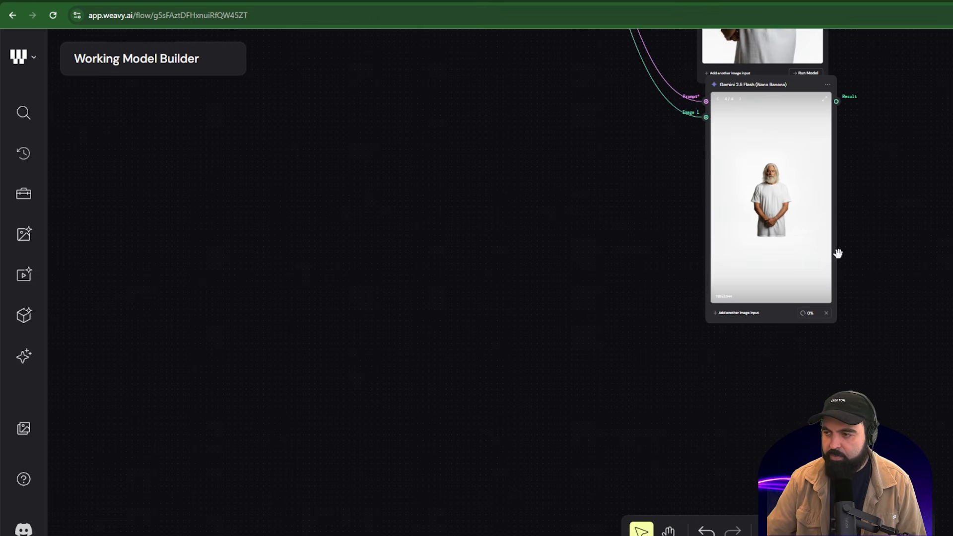
pyautogui.scroll(5, 902, 256)
pyautogui.scroll(2, 727, 264)
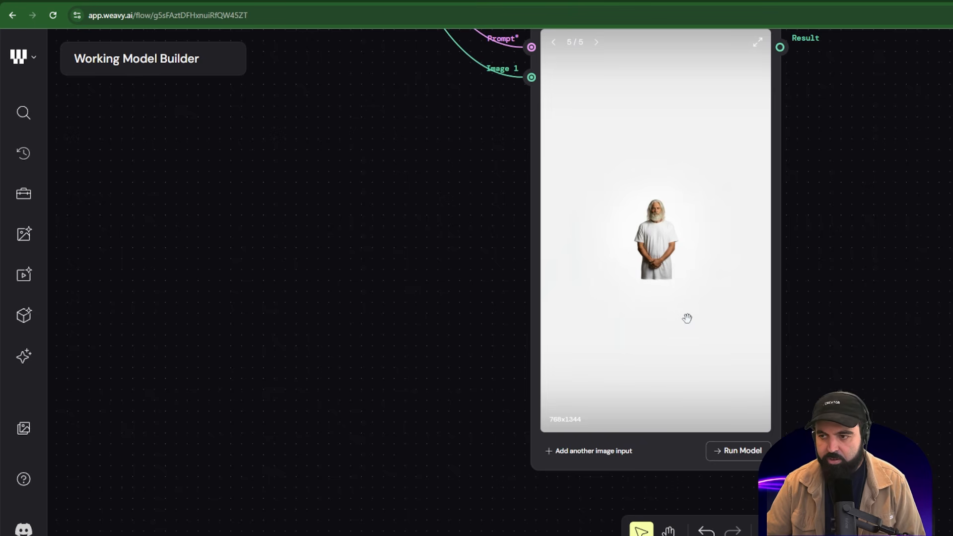
pyautogui.scroll(-2, 685, 270)
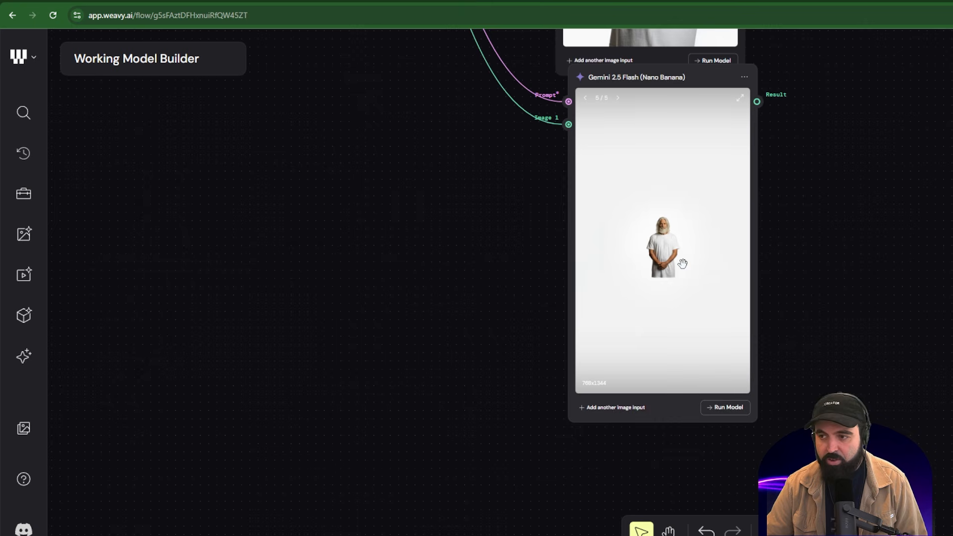
# Step: Move the wide-shot Gemini 2.5 Flash node down so it no longer overlaps the side-angle node
pyautogui.scroll(-2, 681, 263)
pyautogui.moveTo(675, 110); pyautogui.dragTo(661, 168)
pyautogui.scroll(-2, 793, 392)
# Step: Download the current image from the medium-shot Gemini 2.5 Flash node
pyautogui.scroll(5, 853, 347)
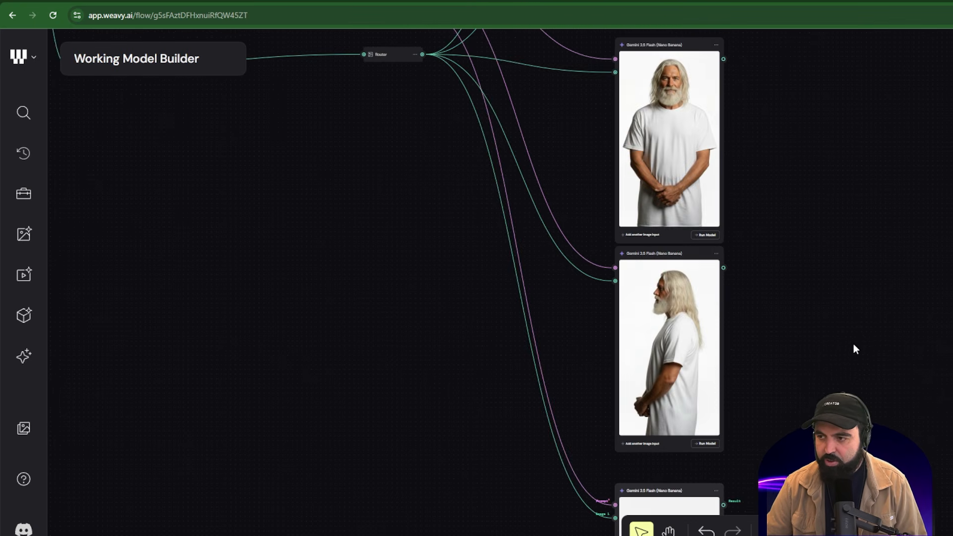
pyautogui.scroll(8, 727, 365)
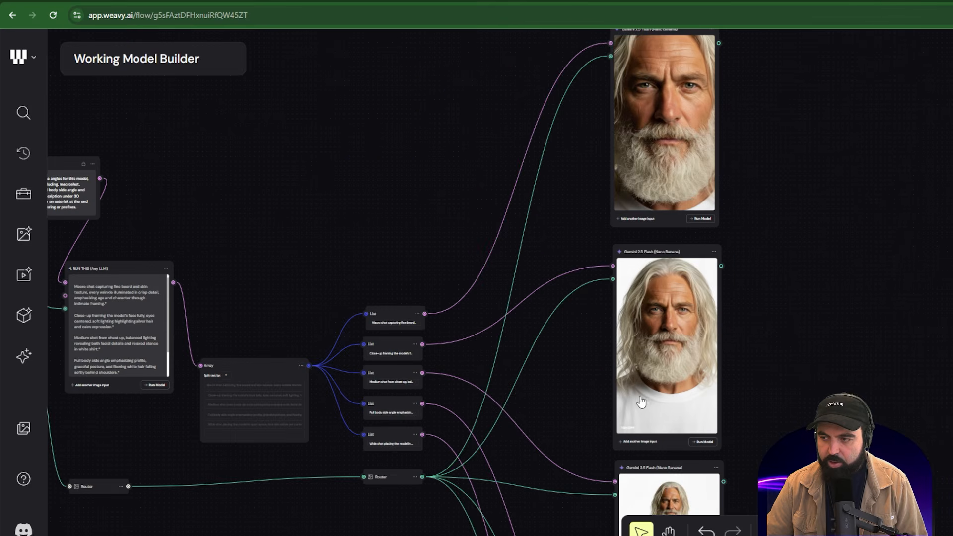
pyautogui.scroll(-5, 681, 400)
pyautogui.scroll(5, 685, 303)
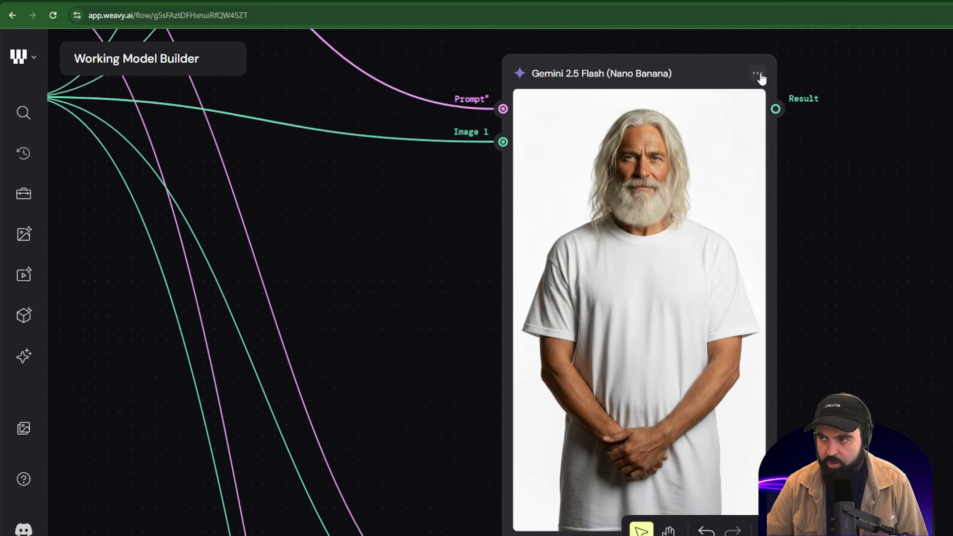
pyautogui.click(759, 75)
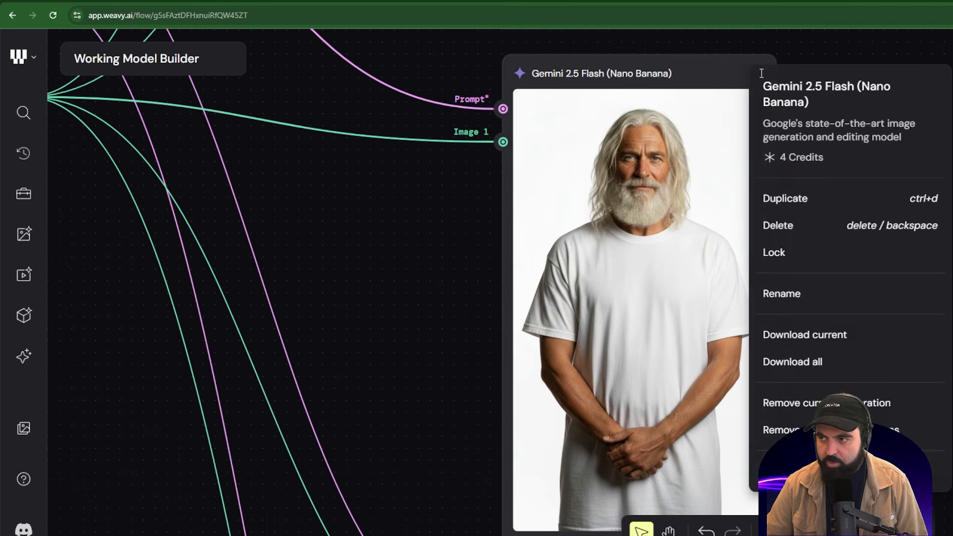
pyautogui.click(797, 335)
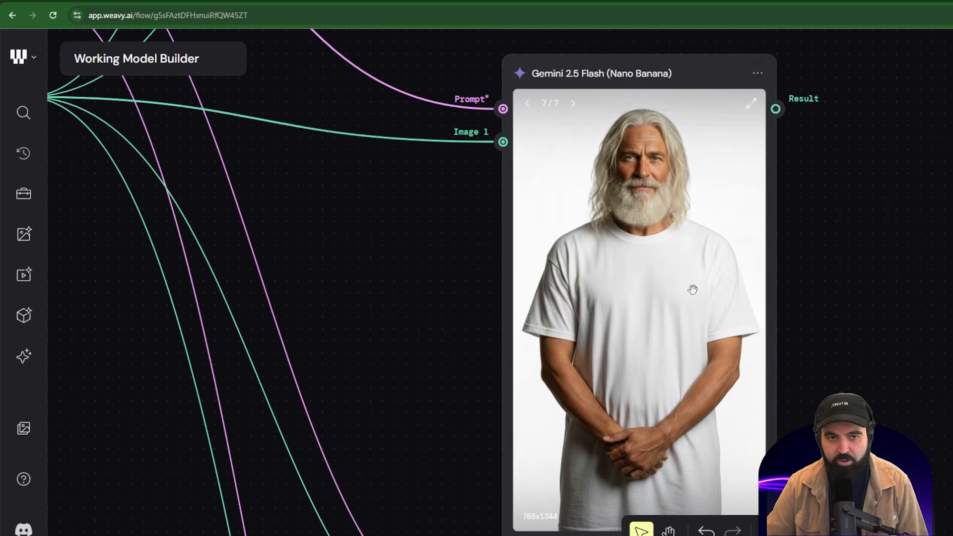
# Step: Download the current image from the close-up Gemini 2.5 Flash node
pyautogui.scroll(-2, 692, 290)
pyautogui.scroll(4, 727, 311)
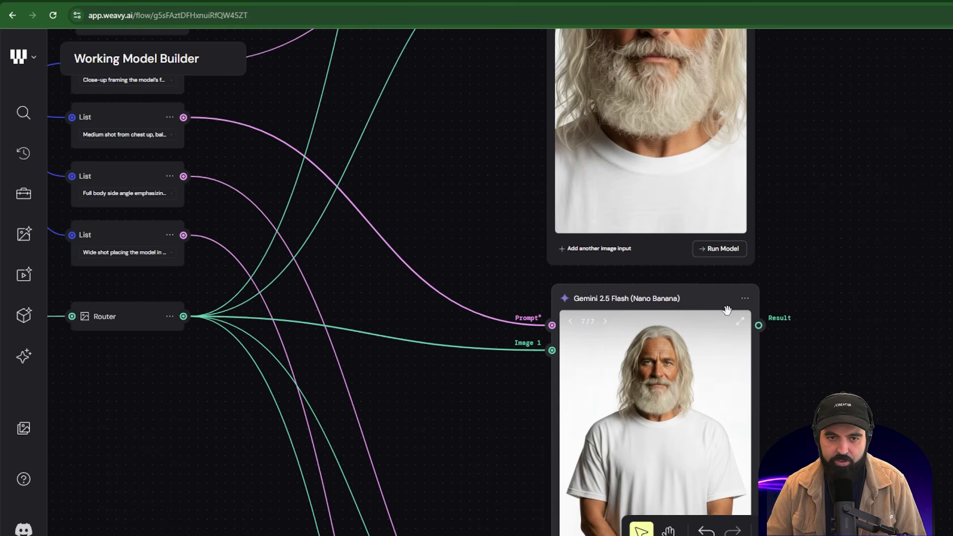
pyautogui.scroll(3, 747, 265)
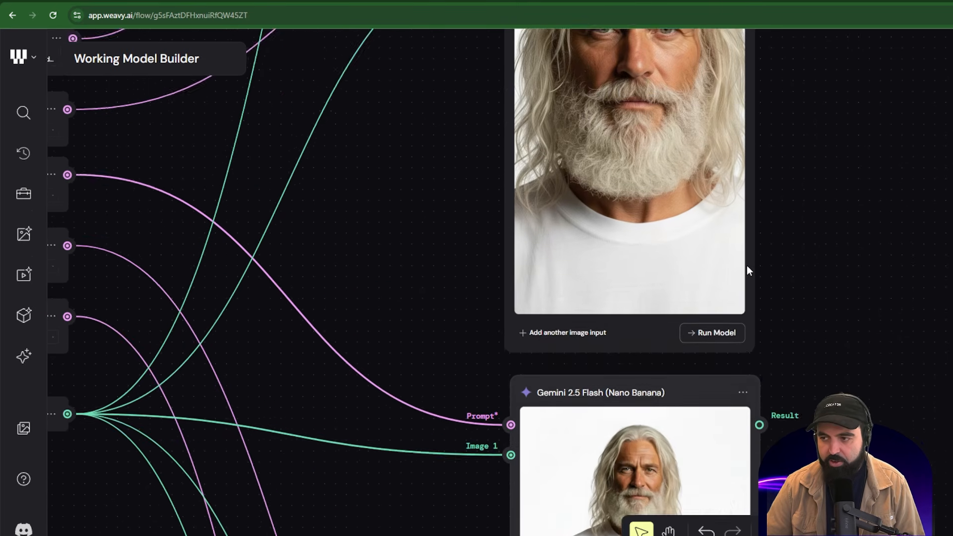
pyautogui.scroll(-5, 746, 268)
pyautogui.click(737, 150)
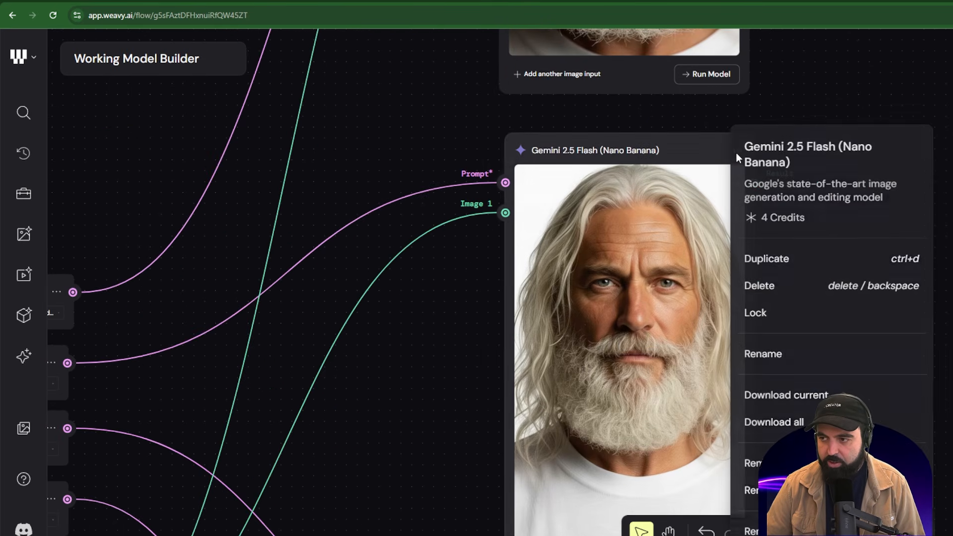
pyautogui.click(786, 401)
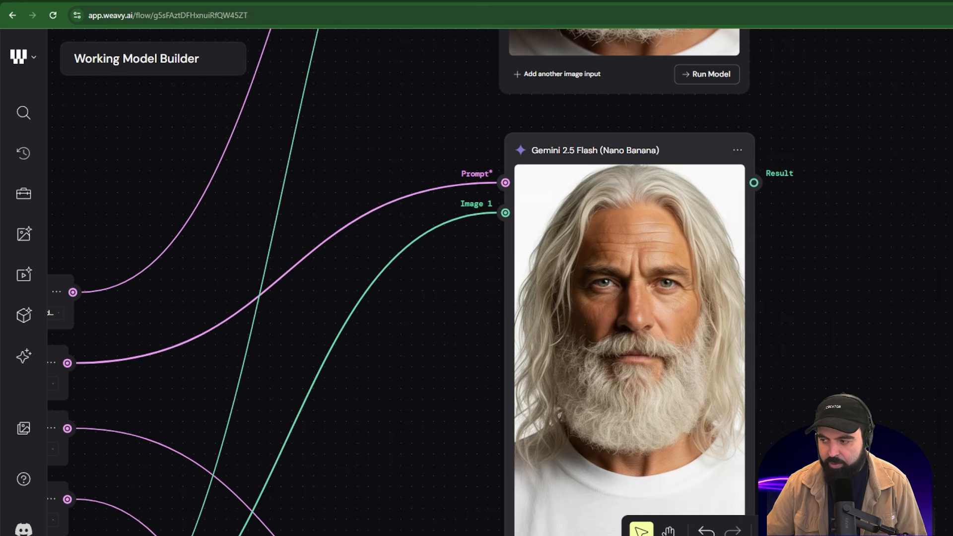
# Step: Review the Working Model Builder flow from the prompt concatenators through the array and lists to the camera-angle images
pyautogui.scroll(-3, 857, 367)
pyautogui.scroll(-5, 865, 386)
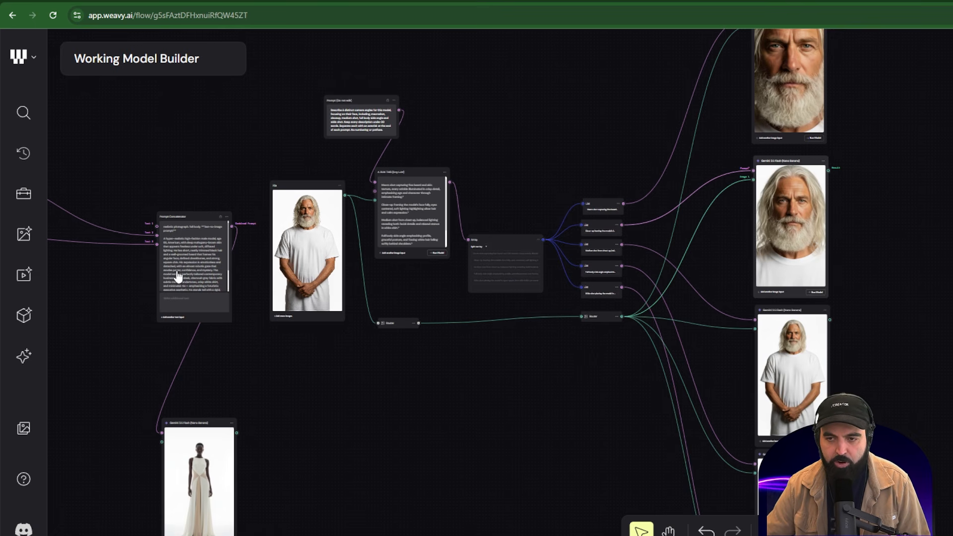
pyautogui.scroll(-2, 238, 262)
pyautogui.moveTo(168, 169); pyautogui.dragTo(455, 185)
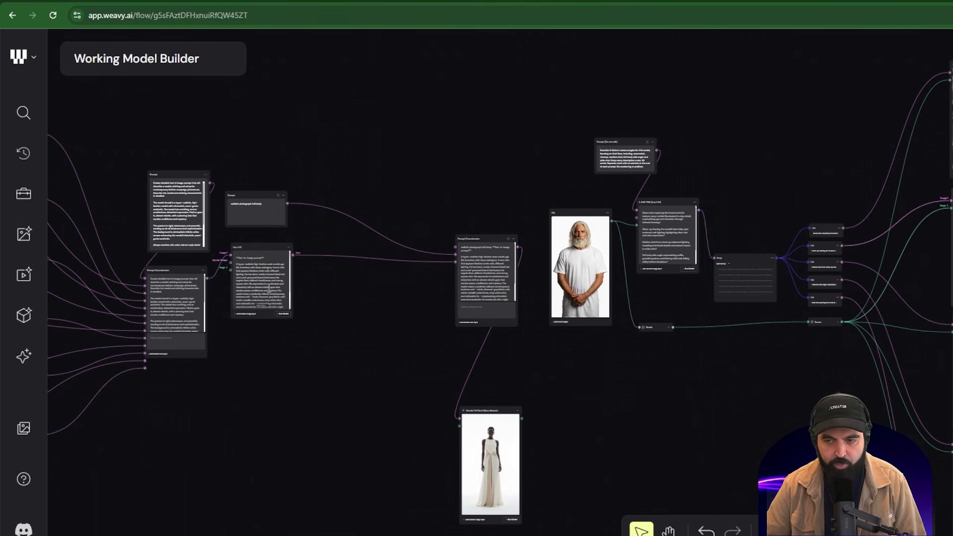
pyautogui.moveTo(951, 211); pyautogui.dragTo(712, 193)
pyautogui.scroll(4, 699, 271)
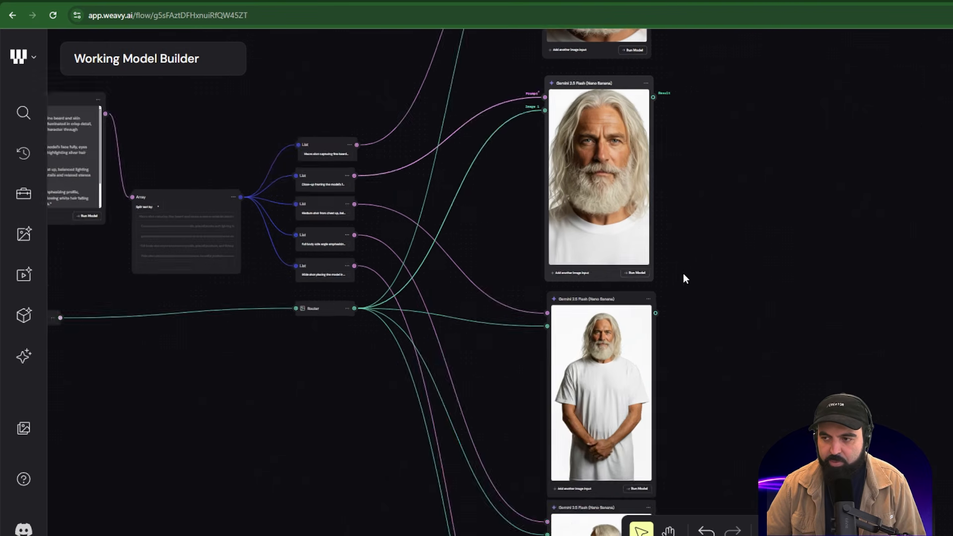
pyautogui.scroll(3, 680, 268)
pyautogui.scroll(-7, 571, 313)
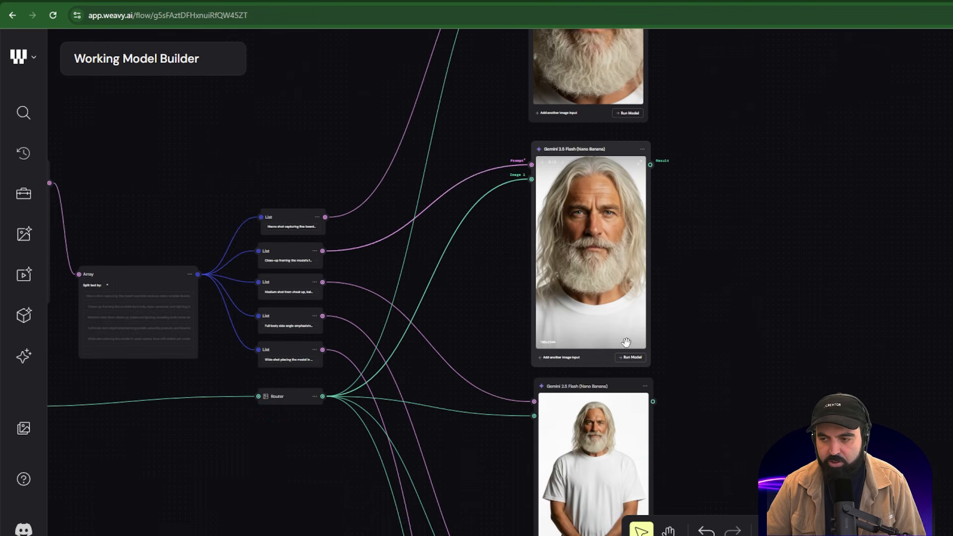
pyautogui.scroll(-4, 586, 327)
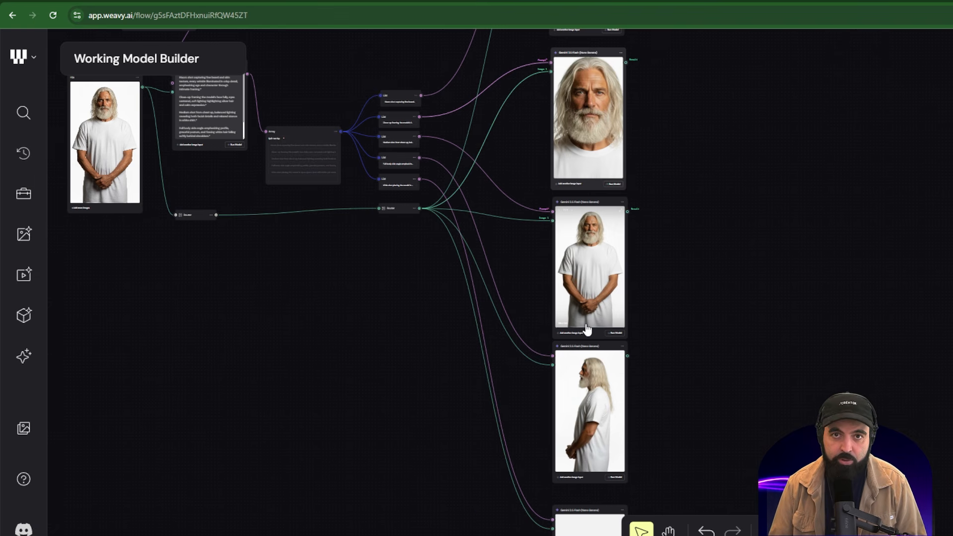
pyautogui.scroll(-2, 650, 302)
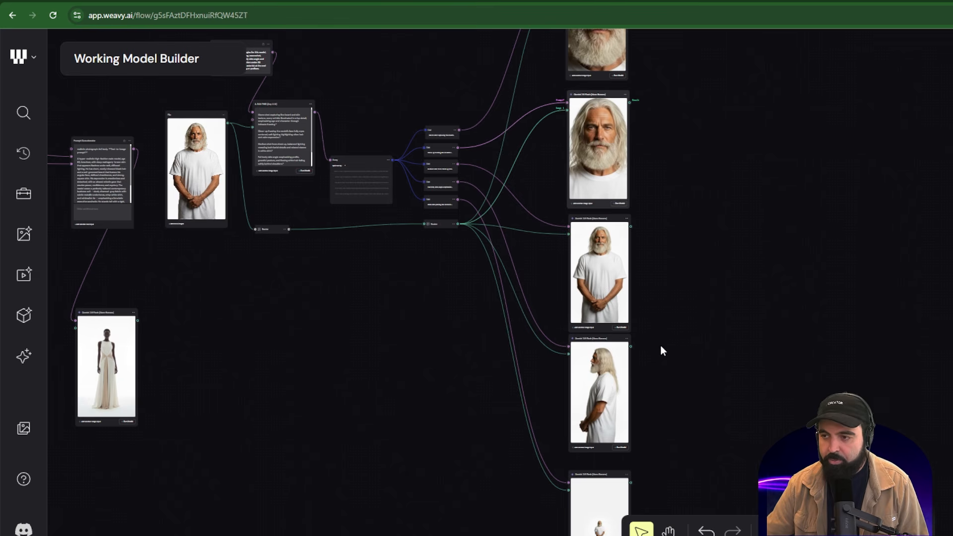
pyautogui.scroll(3, 615, 293)
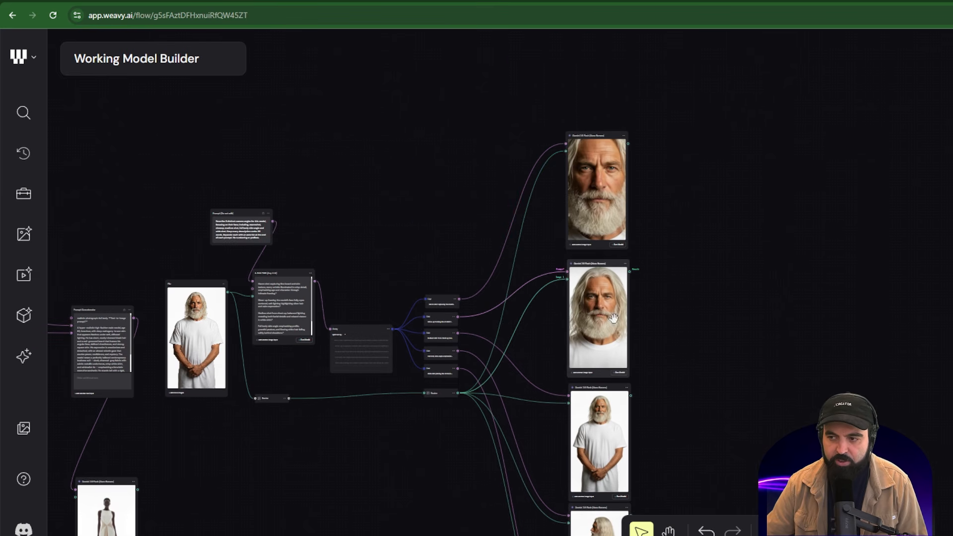
pyautogui.scroll(-3, 639, 302)
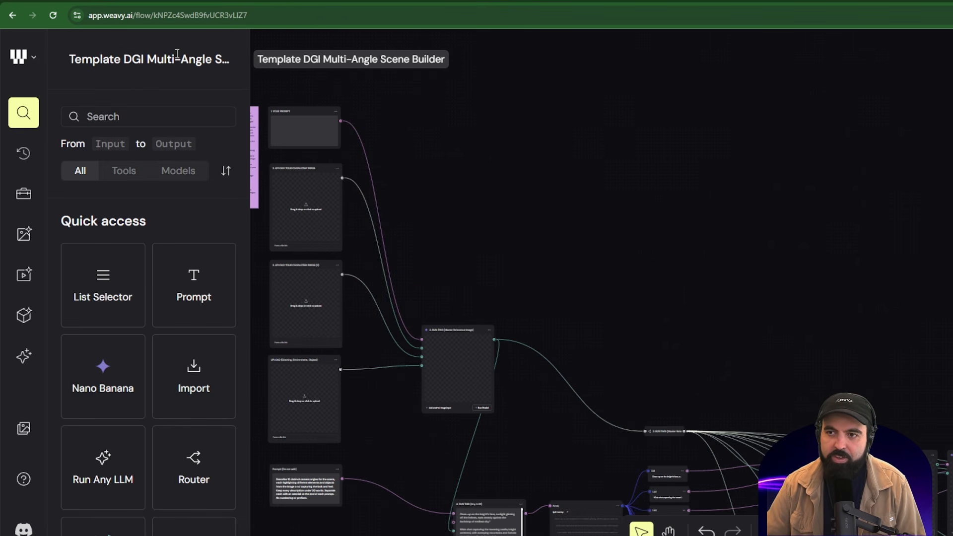
# Step: Survey the Template DGI Multi-Angle Scene Builder flow from its prompt and image upload nodes to the output nodes
pyautogui.scroll(-5, 419, 206)
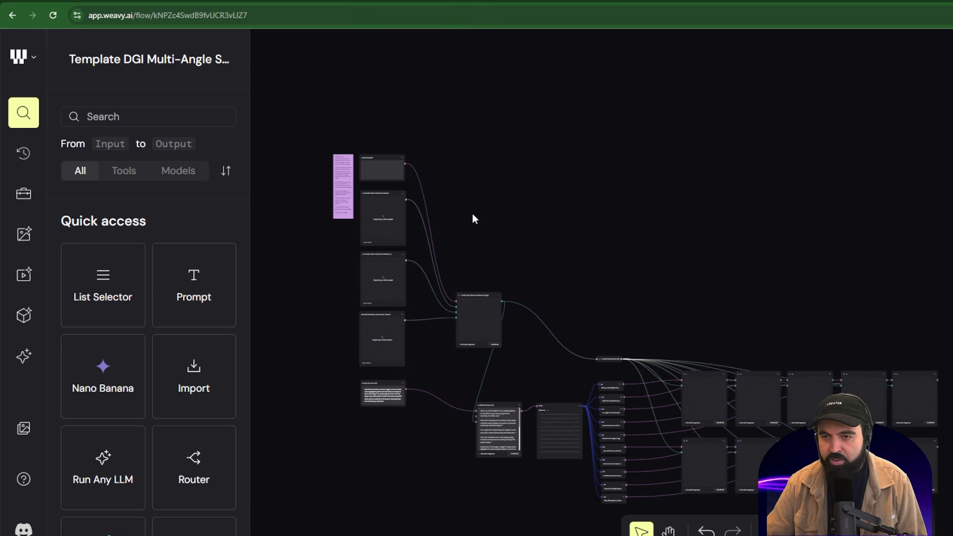
pyautogui.moveTo(522, 183); pyautogui.dragTo(611, 147)
pyautogui.scroll(-3, 804, 263)
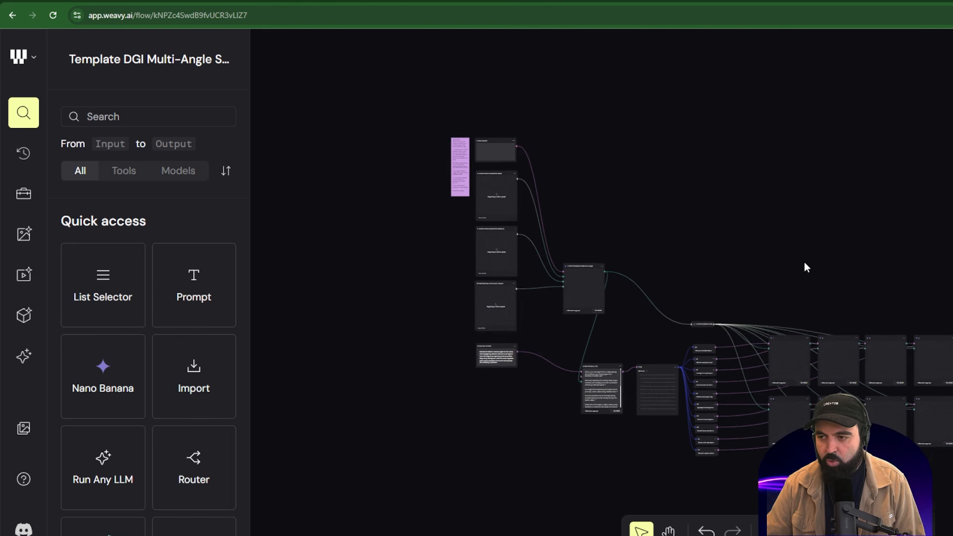
pyautogui.hscroll(3, 854, 266)
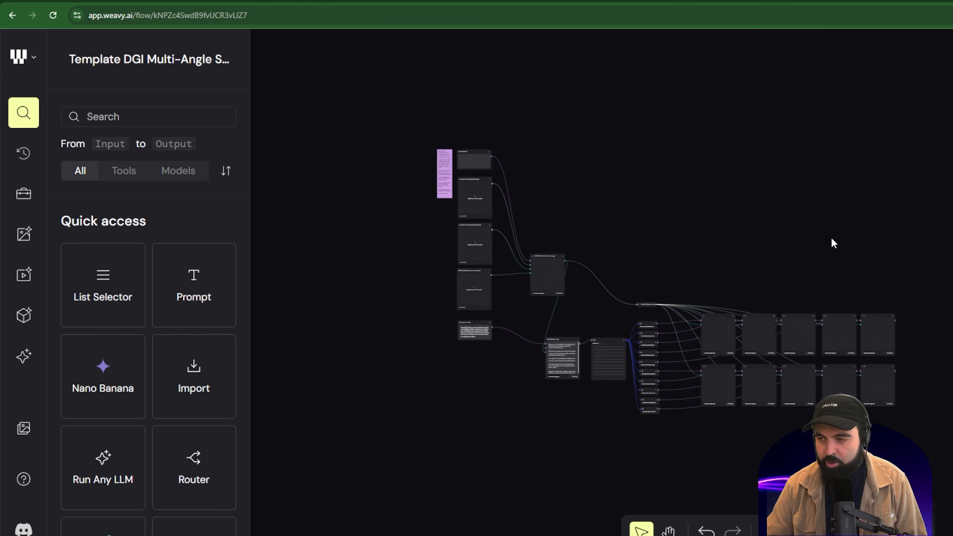
# Step: Enter "this character wearing the referenced image" as the text of the 1. YOUR PROMPT node
pyautogui.moveTo(781, 230); pyautogui.dragTo(689, 207)
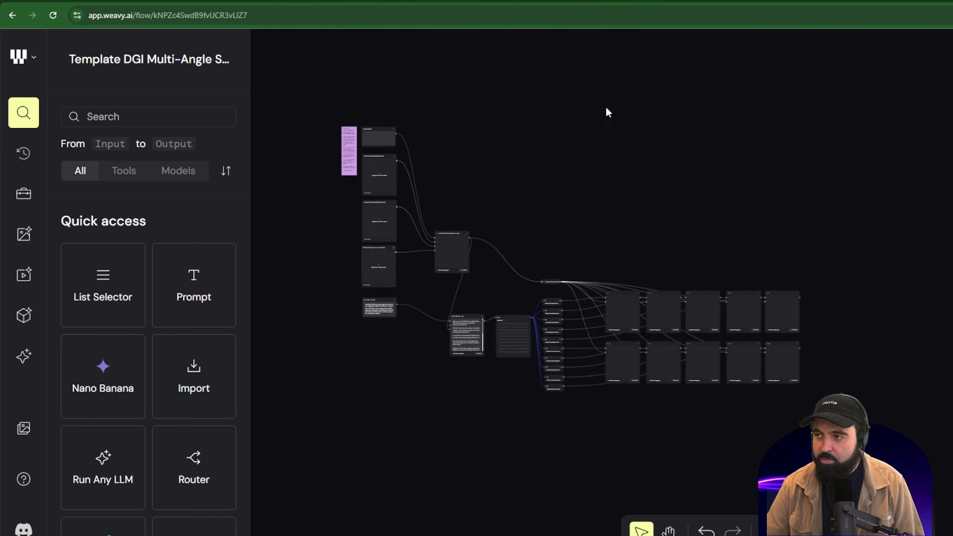
pyautogui.scroll(5, 324, 193)
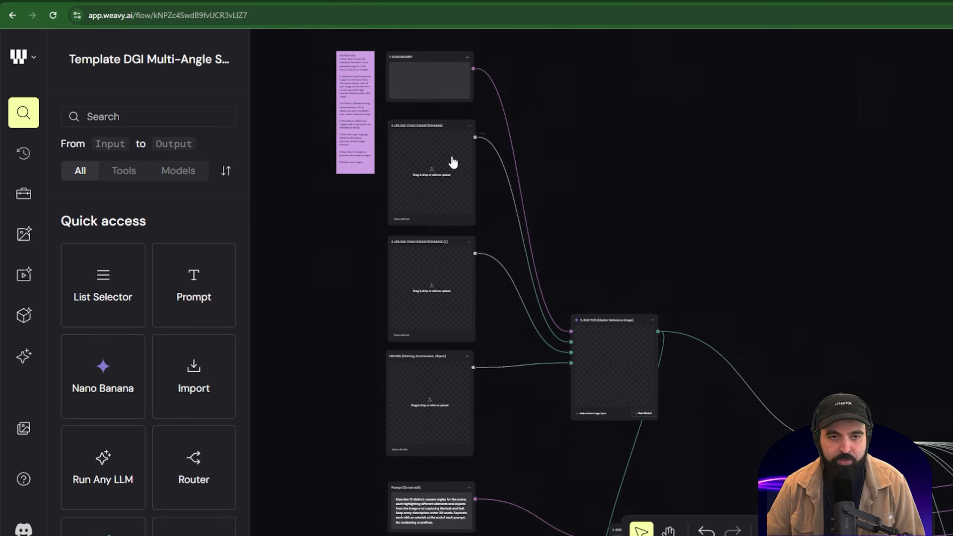
pyautogui.moveTo(573, 127); pyautogui.dragTo(712, 187)
pyautogui.scroll(6, 511, 129)
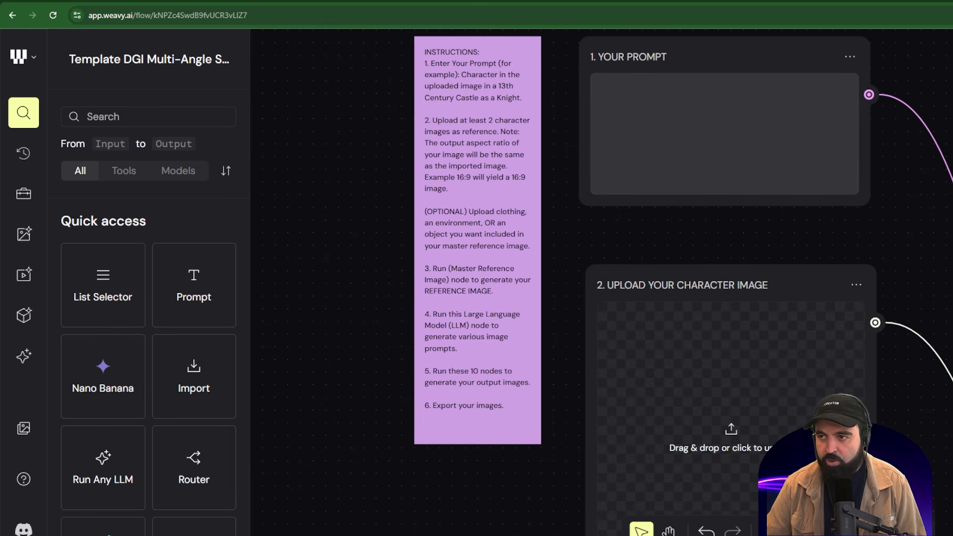
pyautogui.scroll(2, 538, 166)
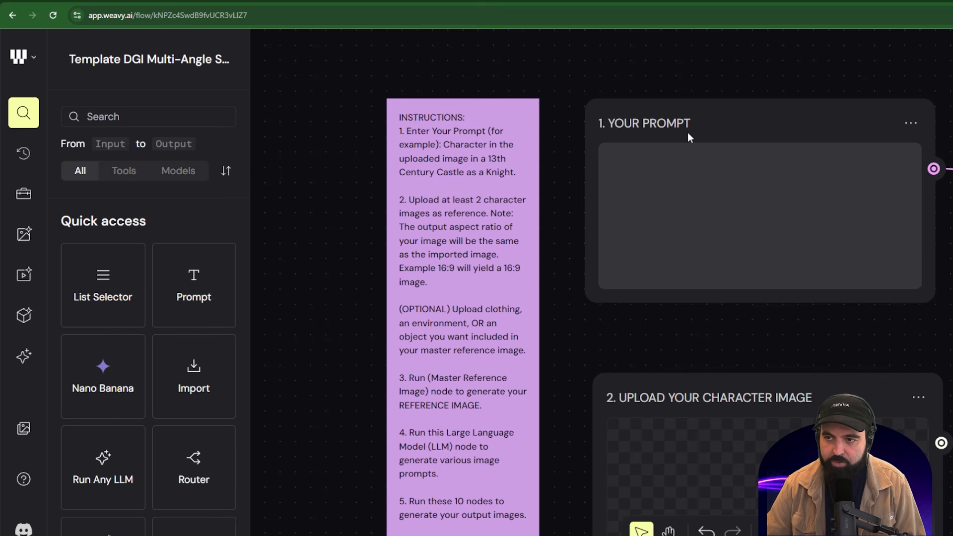
pyautogui.click(655, 217)
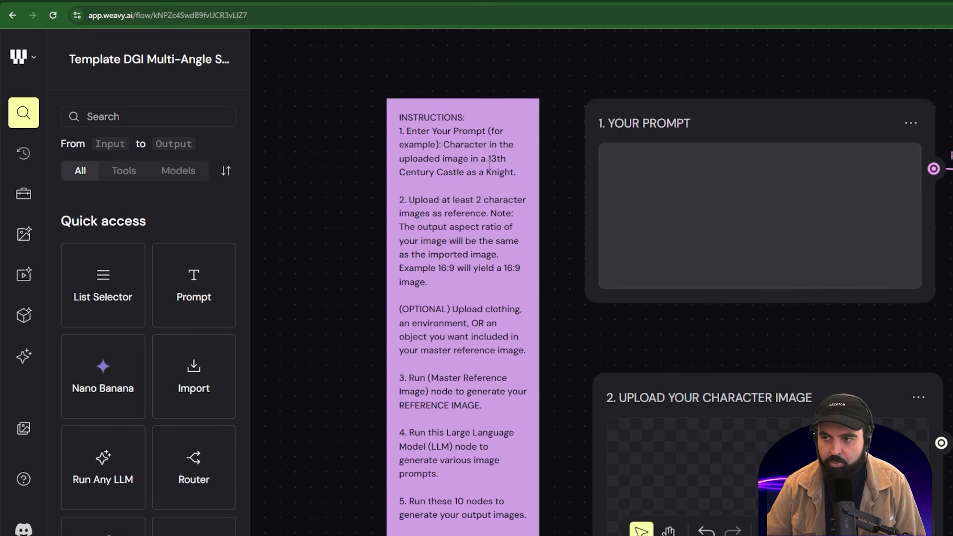
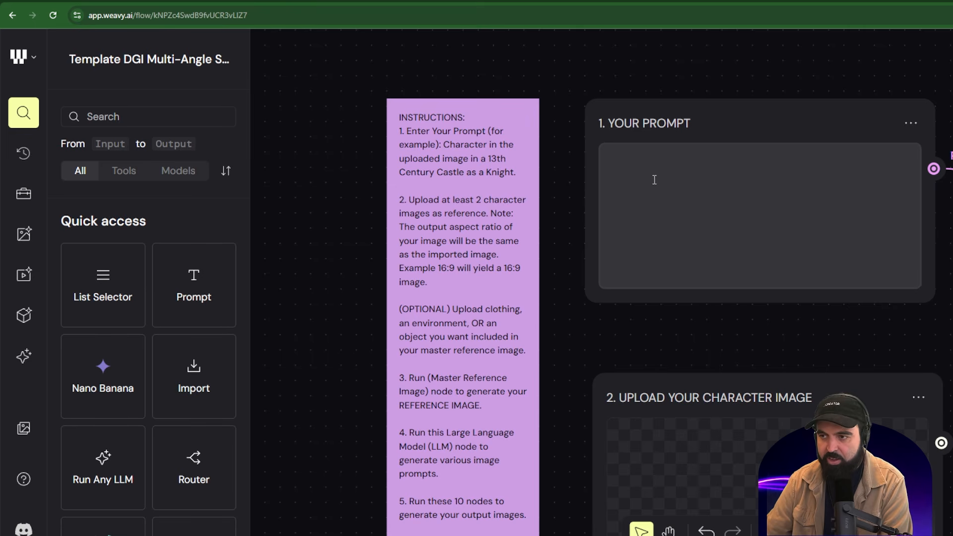
pyautogui.click(637, 174)
pyautogui.write('th')
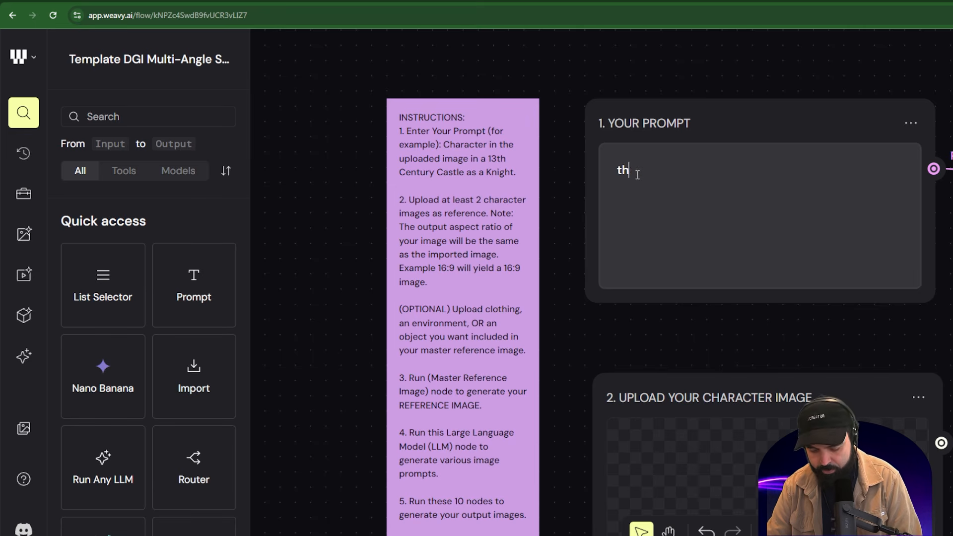
pyautogui.write('is cha')
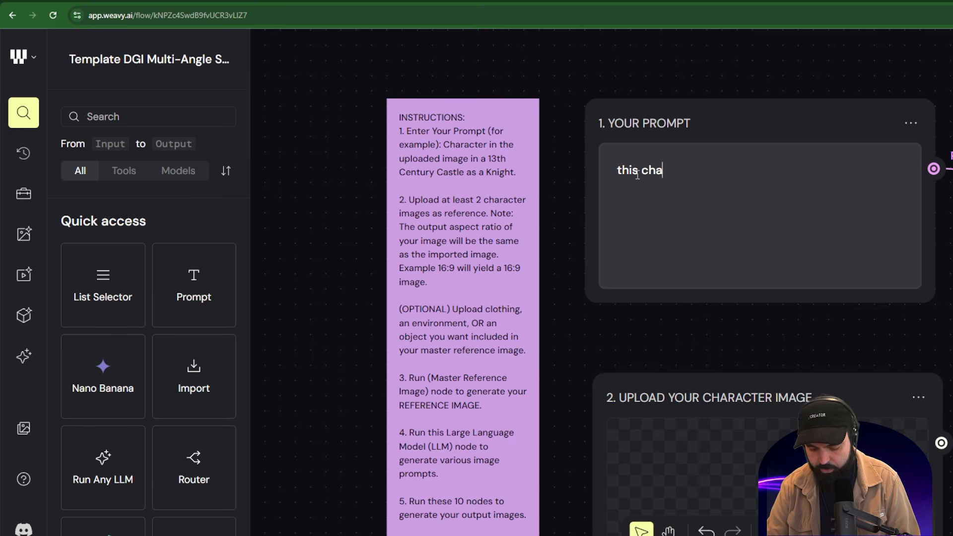
pyautogui.write('racter wearing tr')
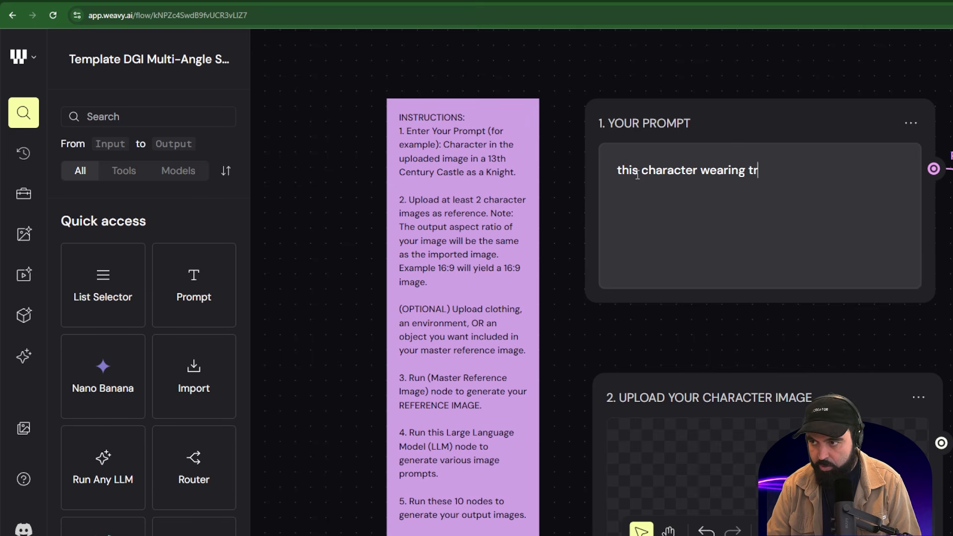
pyautogui.press('BackSpace')
pyautogui.write('he')
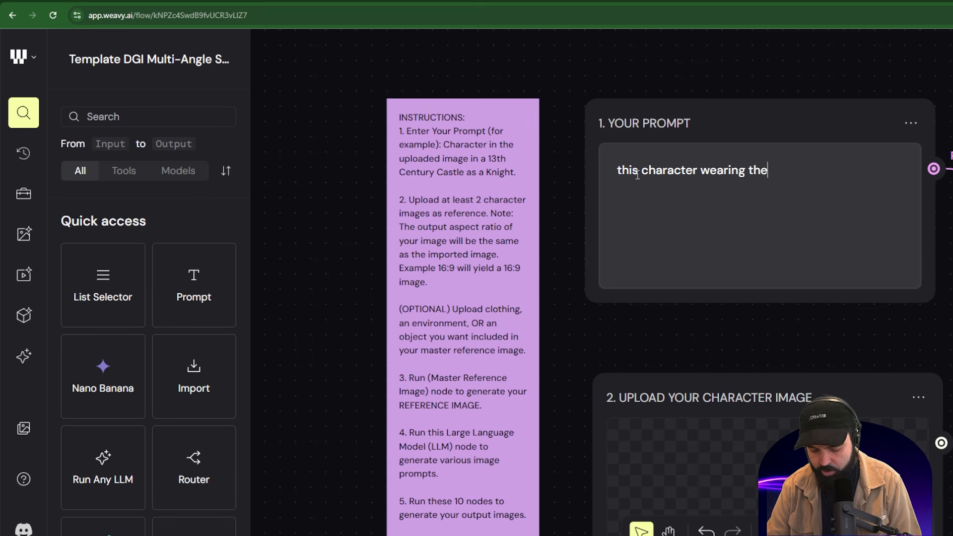
pyautogui.write(' referenced ')
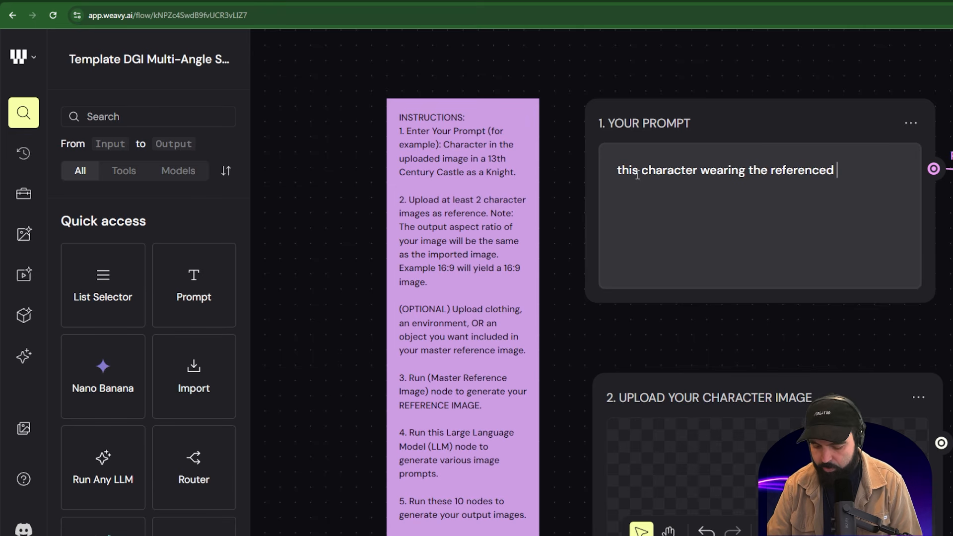
pyautogui.write('image')
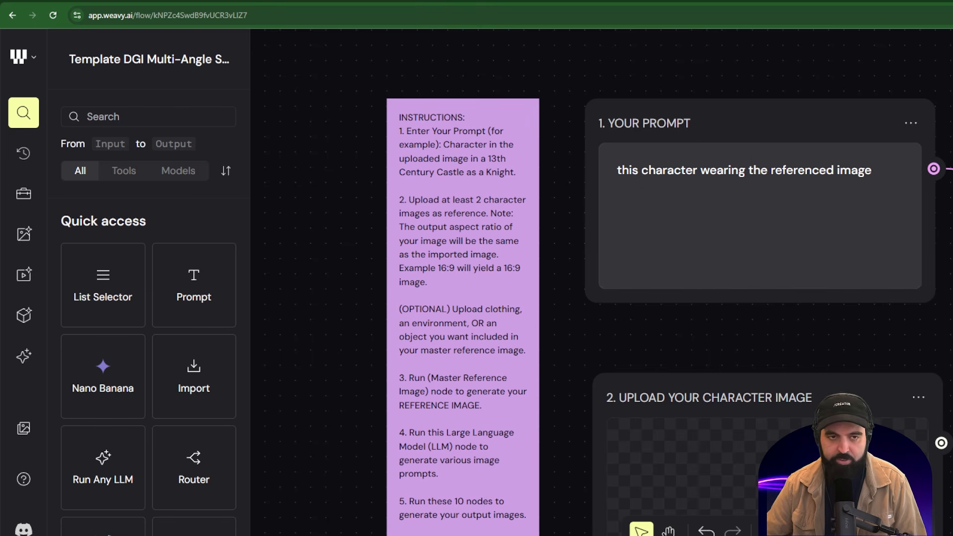
# Step: Upload the photo of the white-haired bearded man in a white T-shirt to the first character image node
pyautogui.scroll(-2, 948, 265)
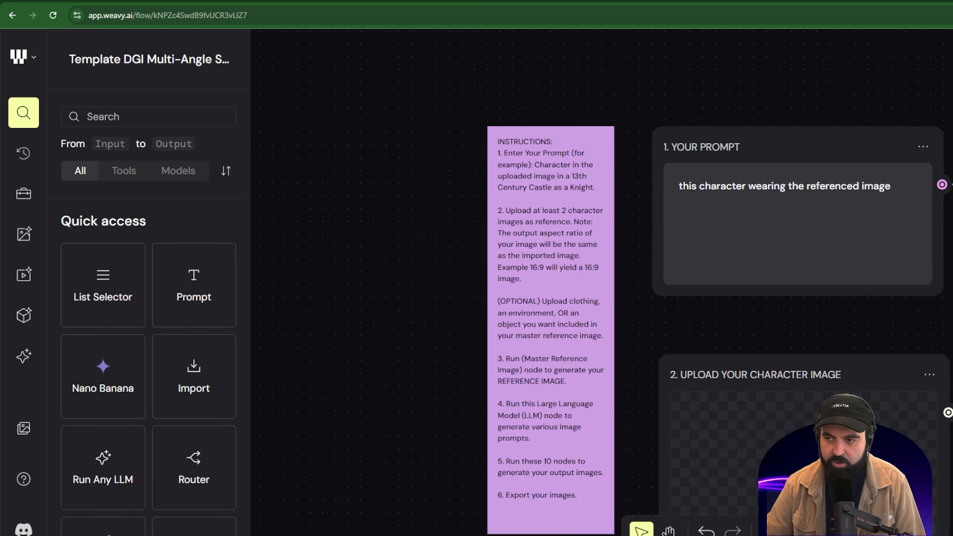
pyautogui.scroll(-2, 647, 219)
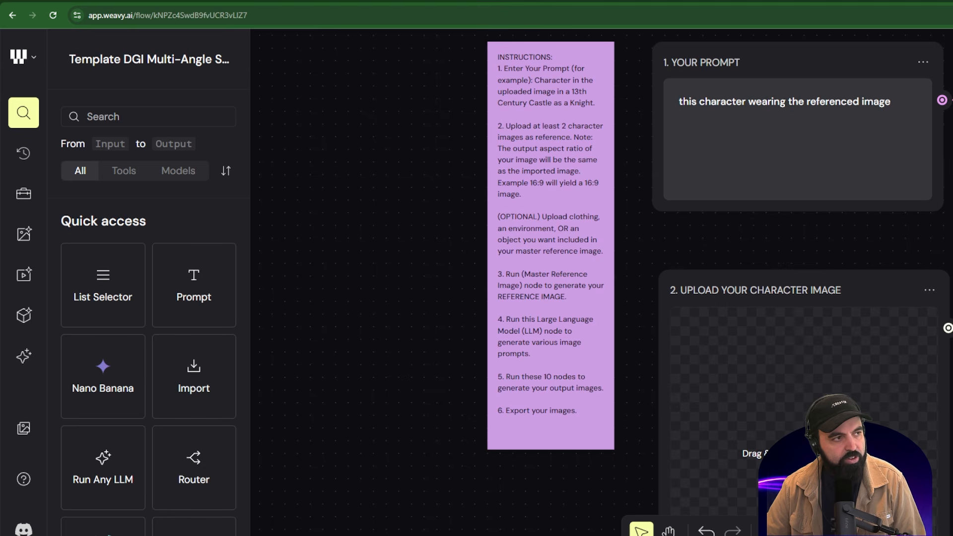
pyautogui.moveTo(556, 287); pyautogui.dragTo(744, 359)
pyautogui.scroll(-1, 764, 379)
pyautogui.scroll(-1, 947, 348)
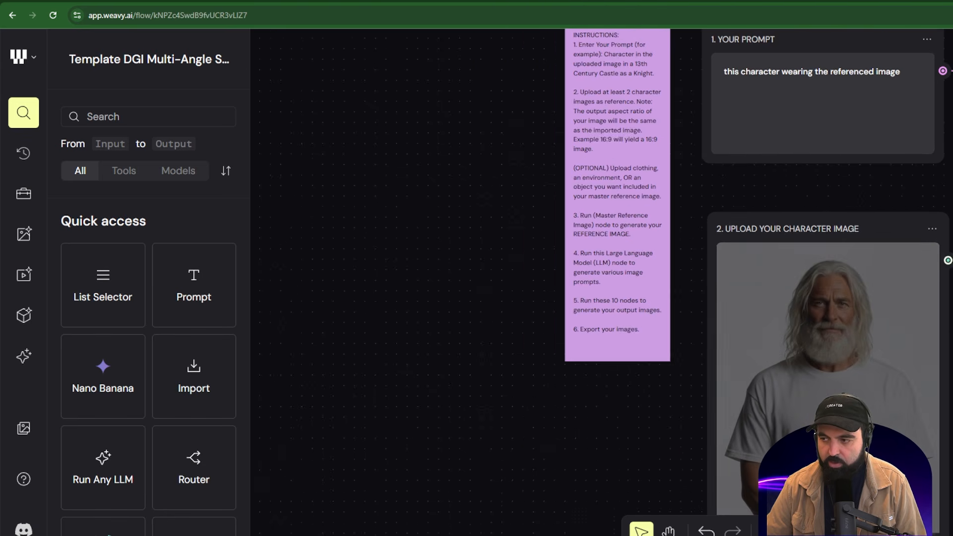
pyautogui.scroll(-1, 946, 329)
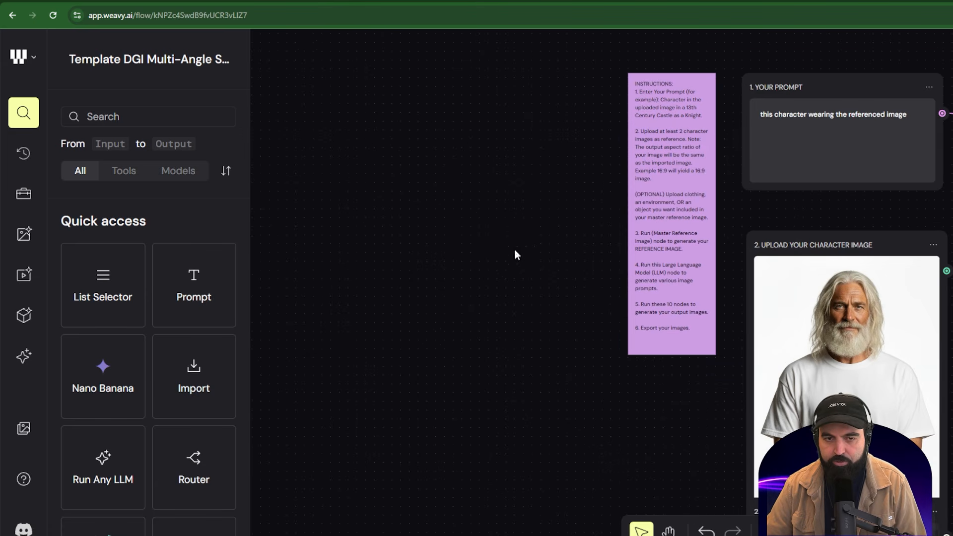
# Step: Upload the man's close-up face portrait to the 2. UPLOAD YOUR CHARACTER IMAGE (2) node
pyautogui.hscroll(3, 745, 288)
pyautogui.scroll(-1, 745, 288)
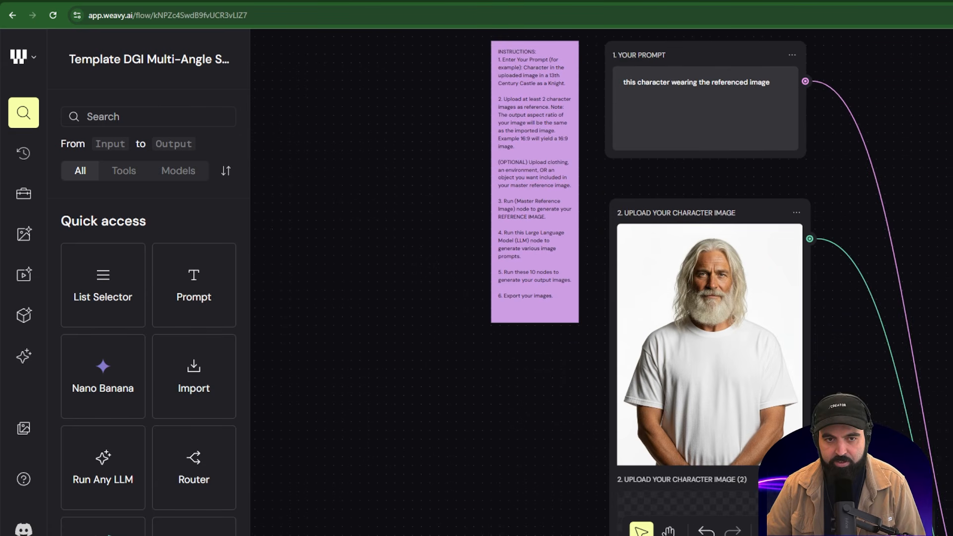
pyautogui.scroll(-5, 922, 279)
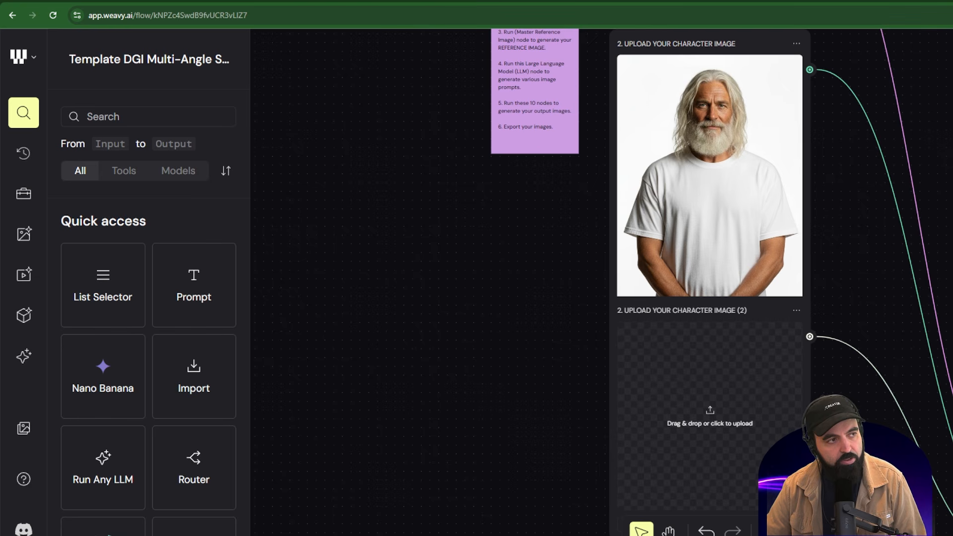
pyautogui.doubleClick(664, 392)
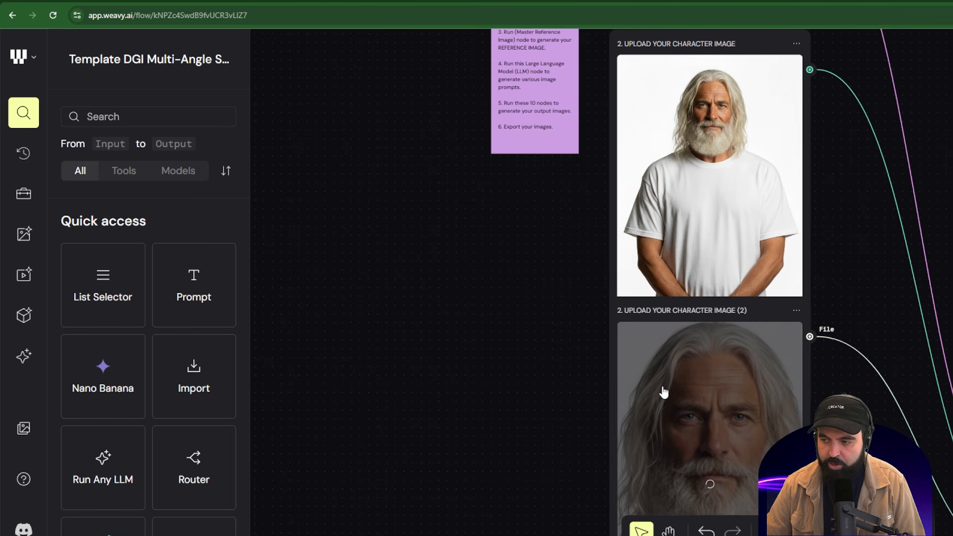
pyautogui.scroll(4, 725, 447)
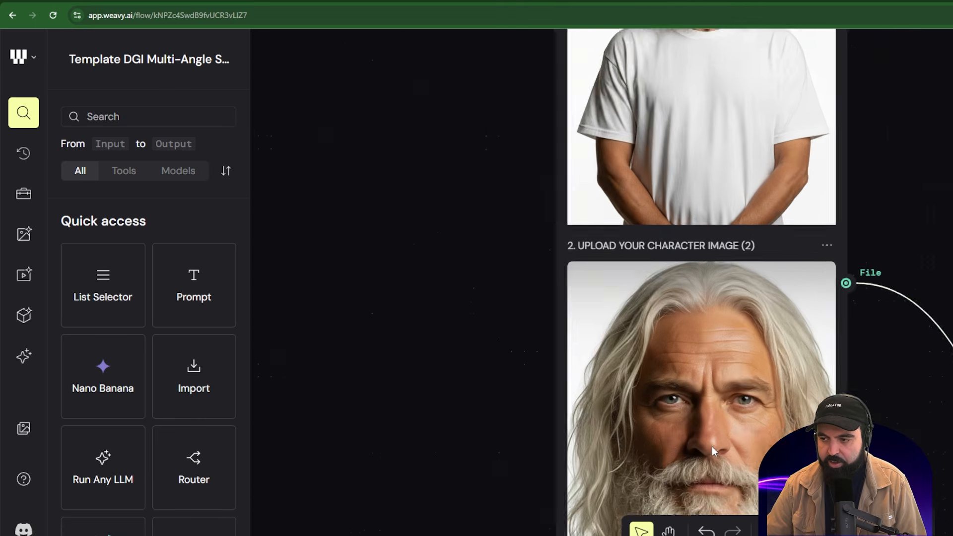
pyautogui.scroll(-4, 728, 434)
# Step: Rearrange the two character image nodes so they stack beneath the prompt node without covering each other's pictures
pyautogui.scroll(5, 732, 137)
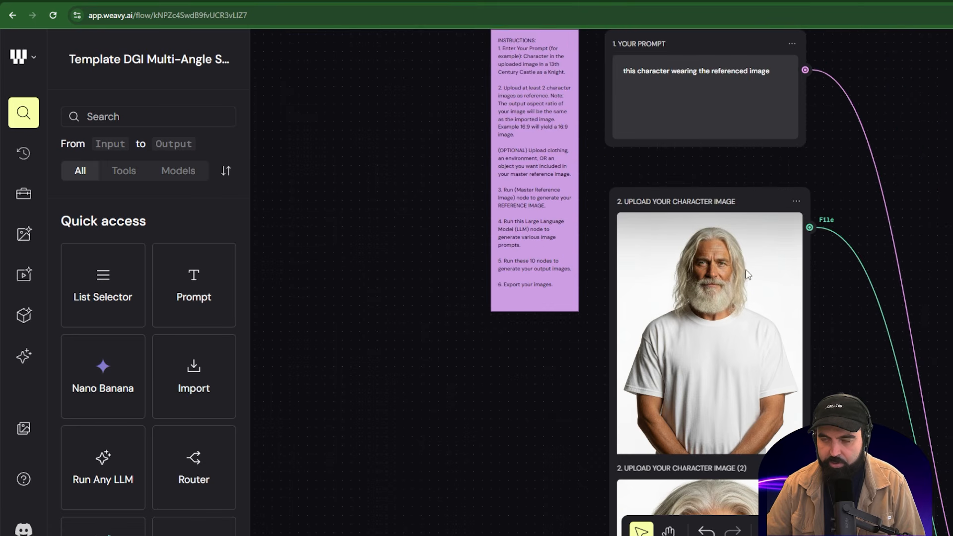
pyautogui.scroll(-3, 732, 136)
pyautogui.scroll(8, 757, 132)
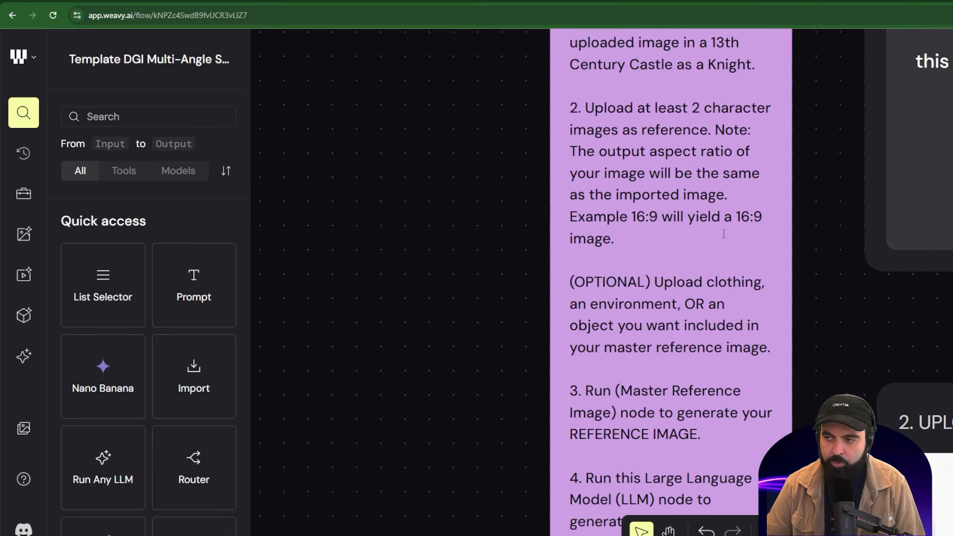
pyautogui.scroll(-5, 918, 324)
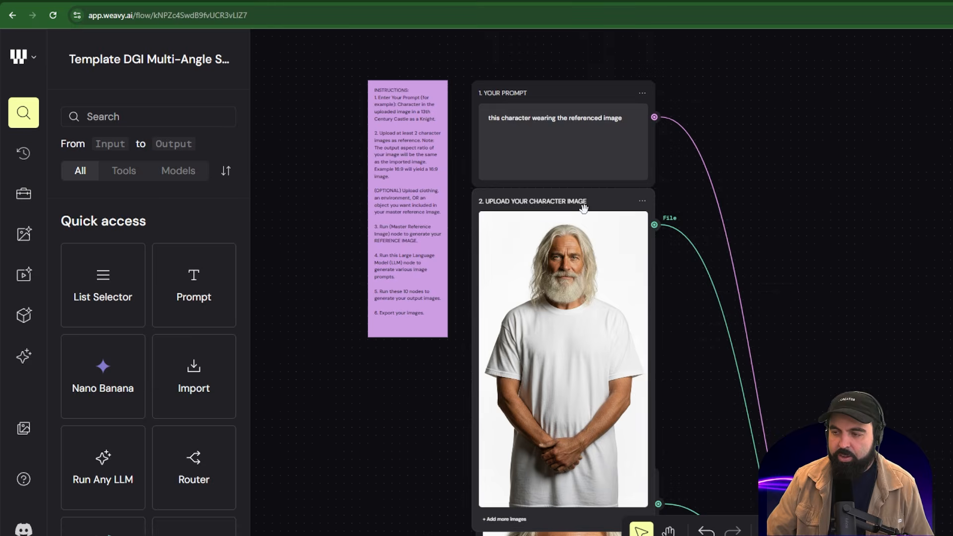
pyautogui.moveTo(587, 216); pyautogui.dragTo(600, 216)
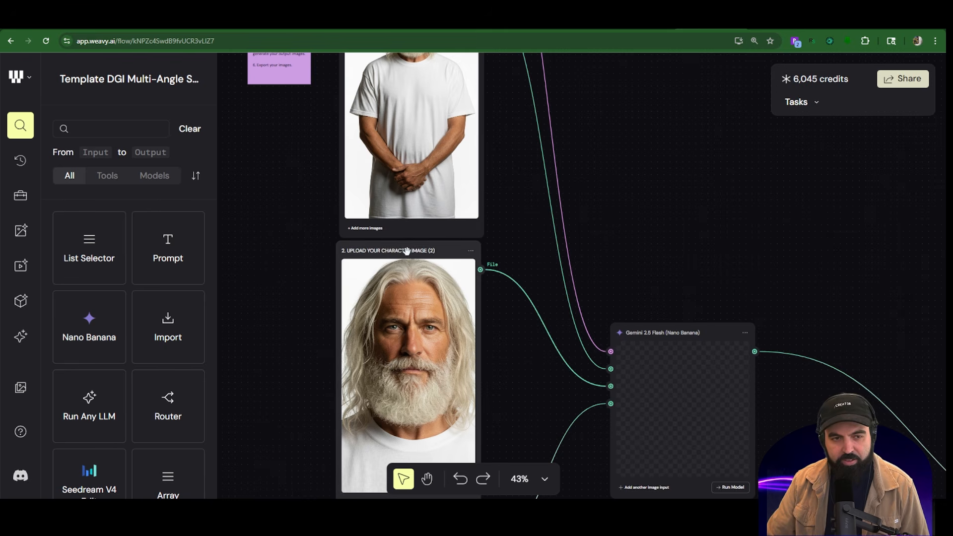
# Step: Set the aspect ratio of the Gemini 2.5 Flash (Nano Banana) node fed by the character images to 9:16, after trying 16:9
pyautogui.scroll(-3, 411, 255)
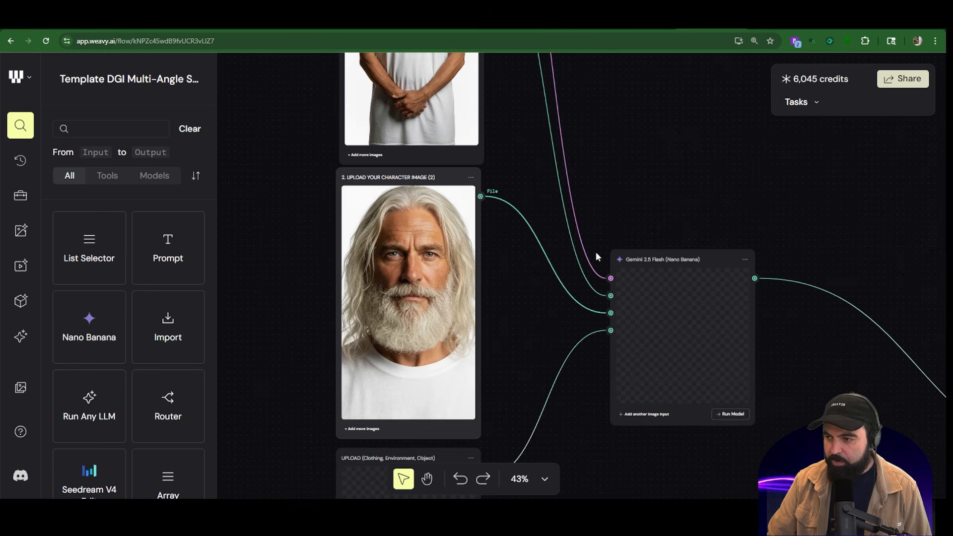
pyautogui.click(642, 257)
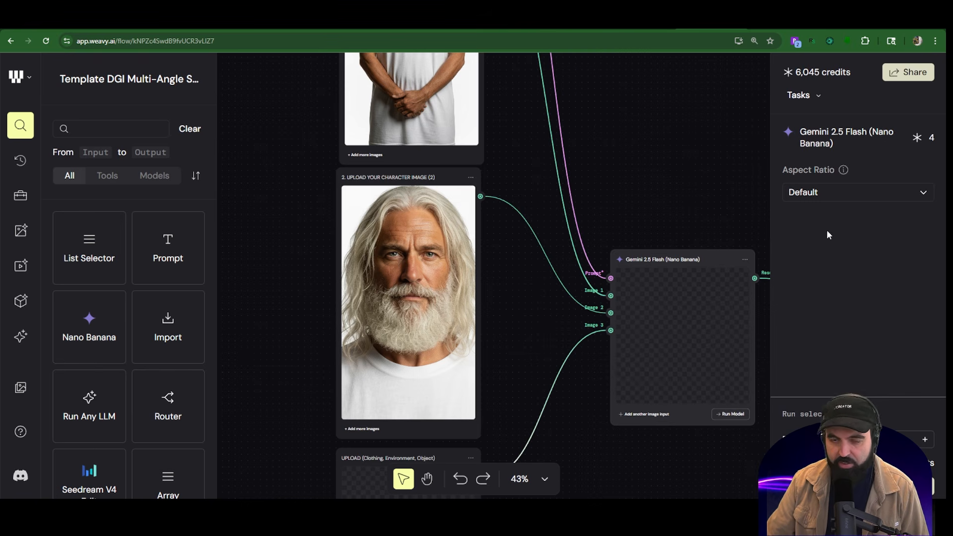
pyautogui.click(430, 195)
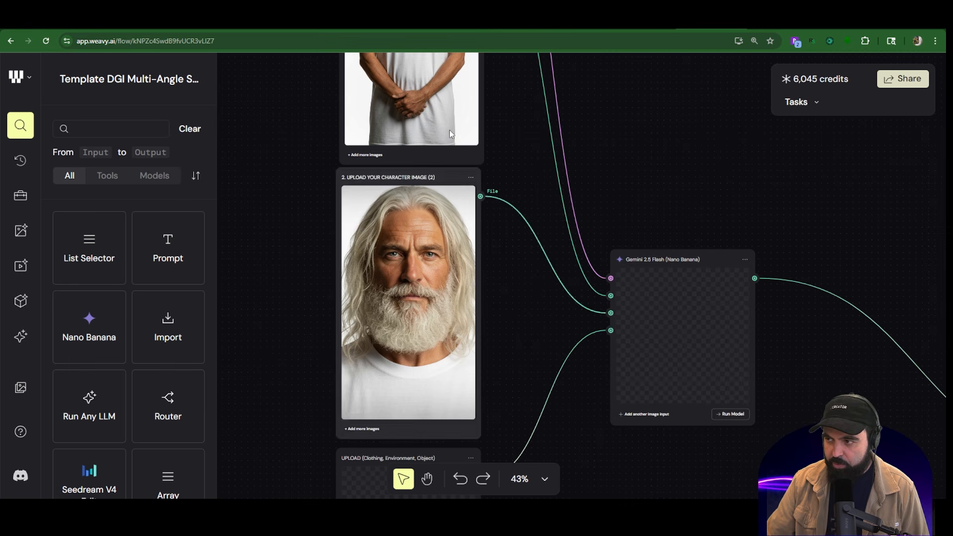
pyautogui.click(660, 256)
pyautogui.click(824, 197)
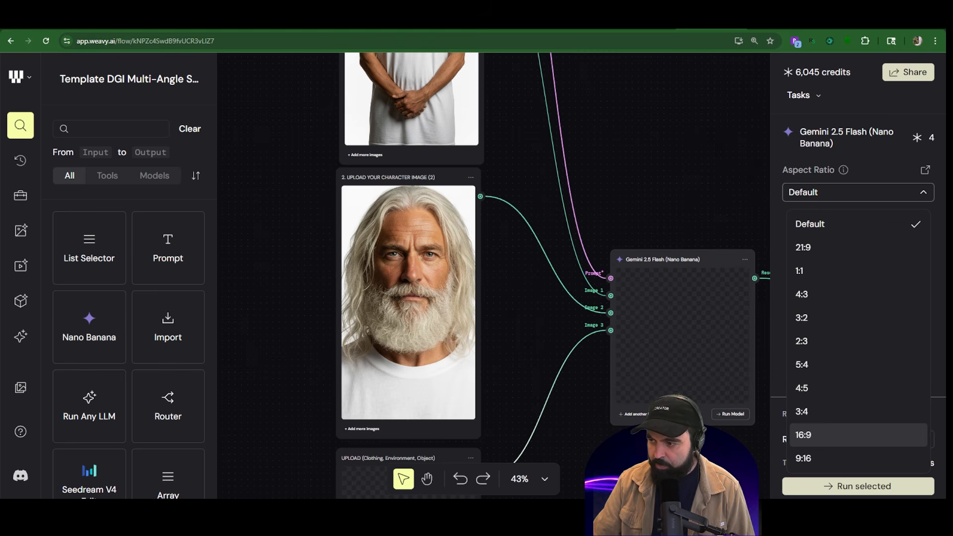
pyautogui.click(818, 434)
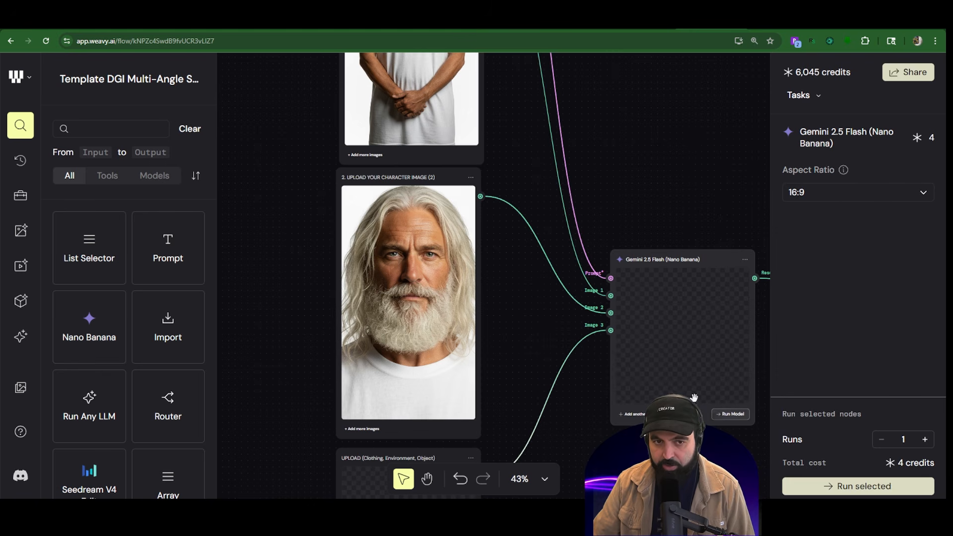
pyautogui.moveTo(687, 203); pyautogui.dragTo(566, 184)
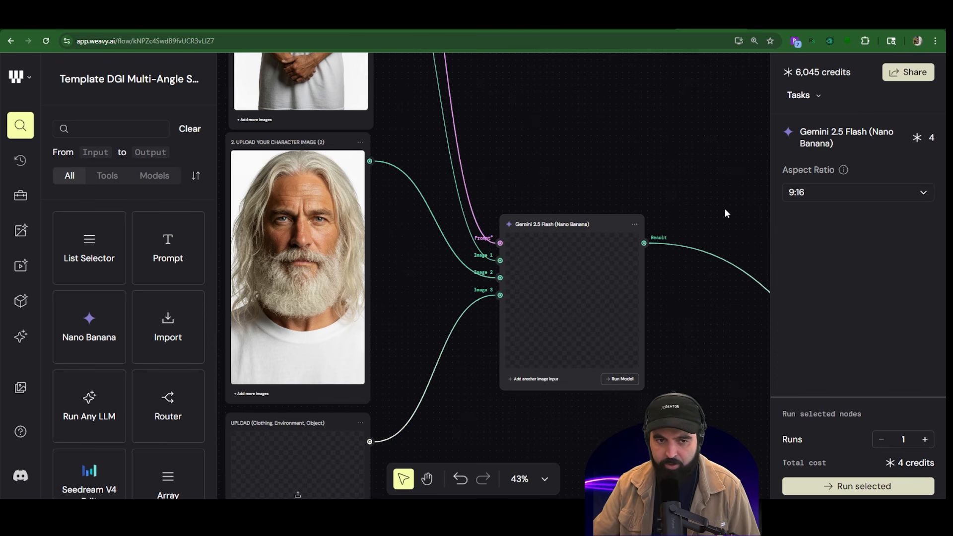
# Step: Review the flow from the prompt and character images through the clothing upload node to the Any LLM and Array nodes
pyautogui.scroll(-3, 529, 194)
pyautogui.scroll(3, 486, 219)
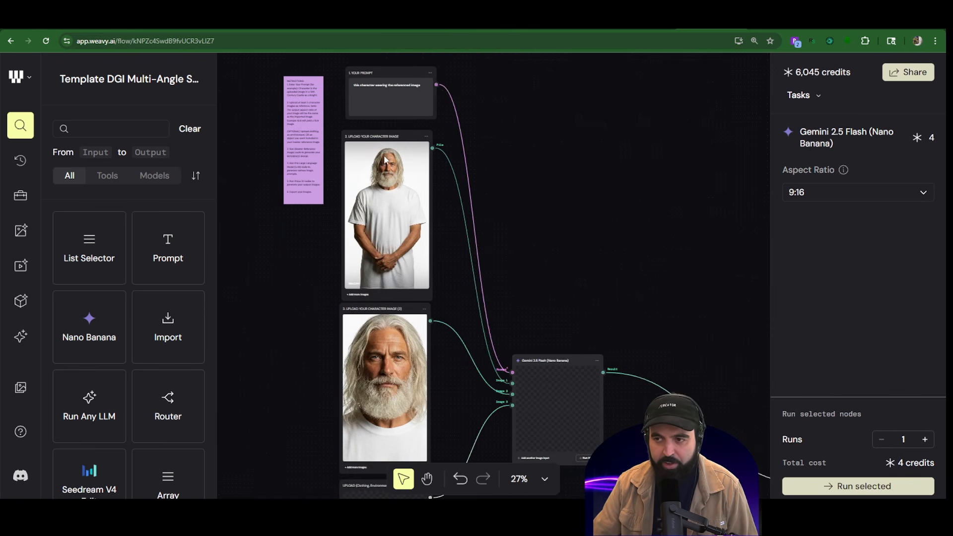
pyautogui.scroll(-2, 397, 208)
pyautogui.scroll(2, 497, 253)
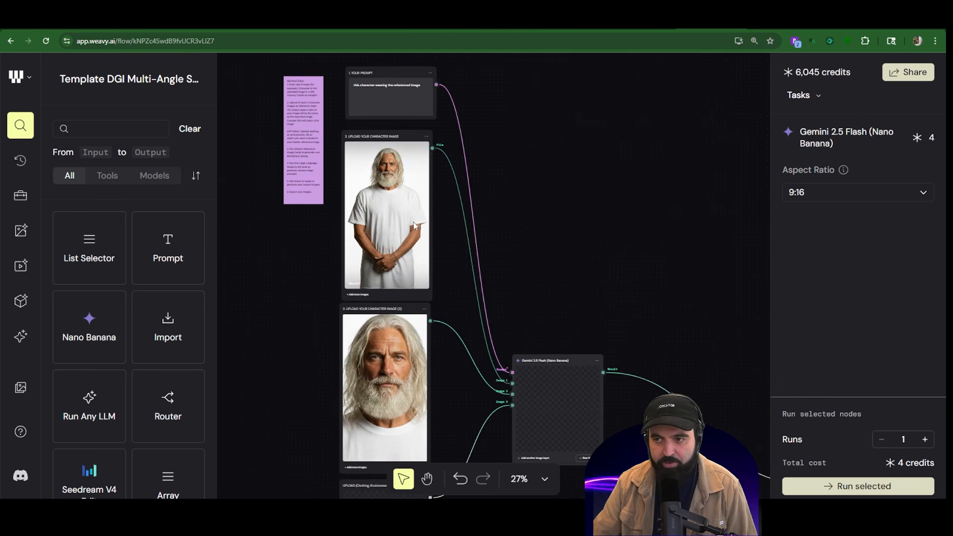
pyautogui.scroll(-4, 378, 231)
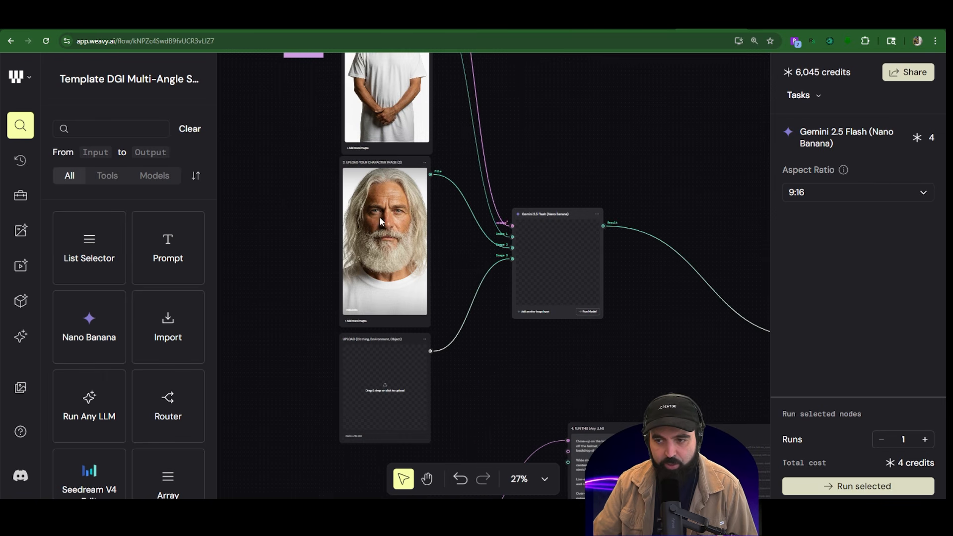
pyautogui.scroll(-4, 410, 235)
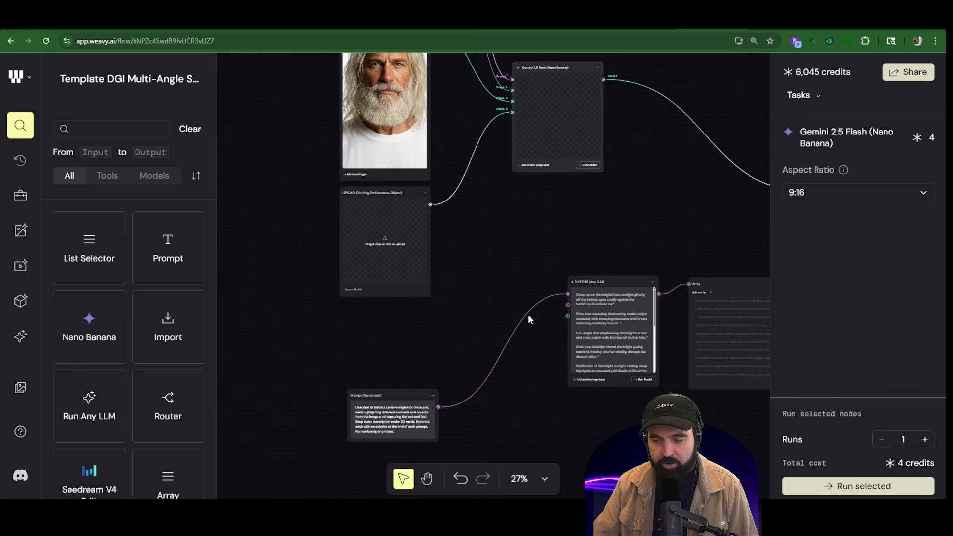
pyautogui.scroll(-3, 530, 315)
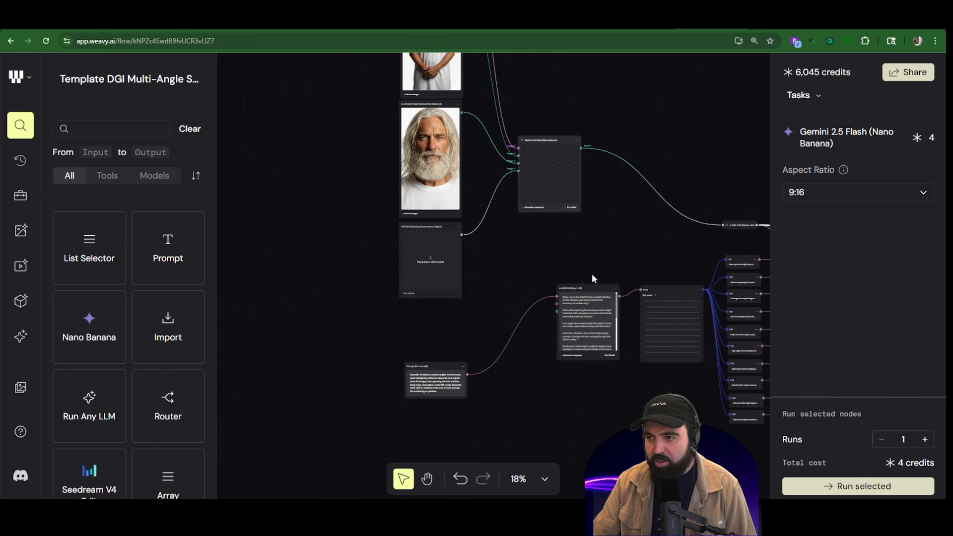
# Step: Check the aspect ratio options of the Gemini 2.5 Flash (Nano Banana) node and keep 9:16 selected
pyautogui.click(844, 192)
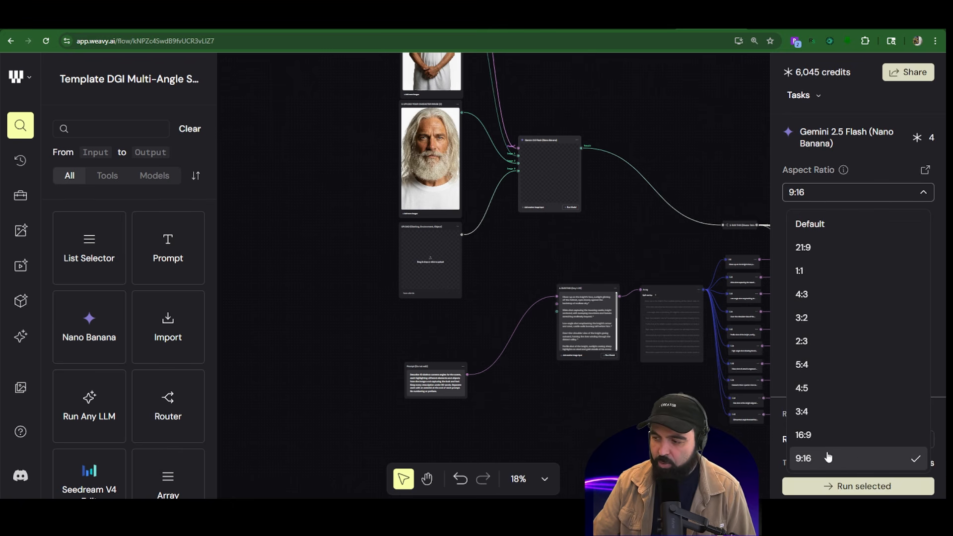
pyautogui.click(846, 458)
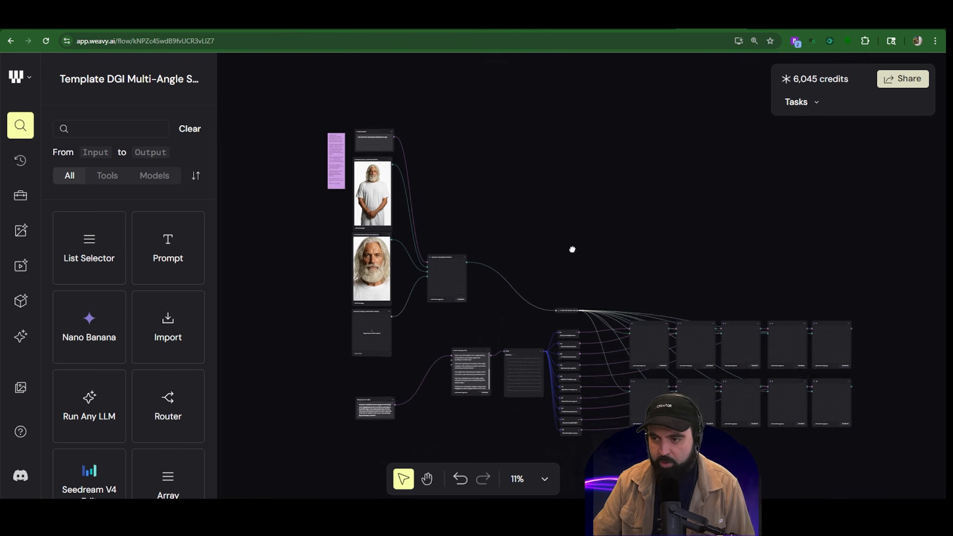
pyautogui.moveTo(573, 249); pyautogui.dragTo(575, 250)
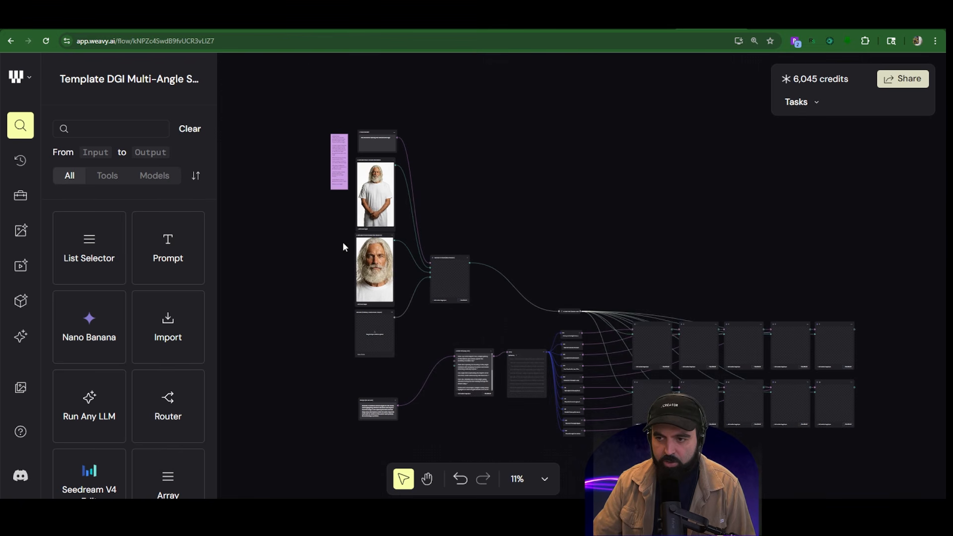
# Step: Read the purple instructions note from the character image and optional clothing upload steps through to exporting the images
pyautogui.scroll(10, 300, 164)
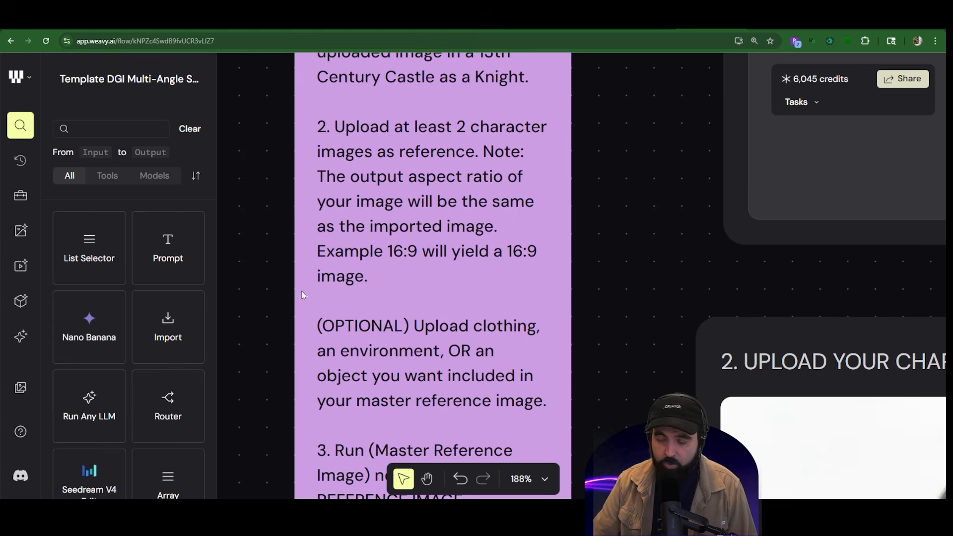
pyautogui.scroll(-3, 362, 214)
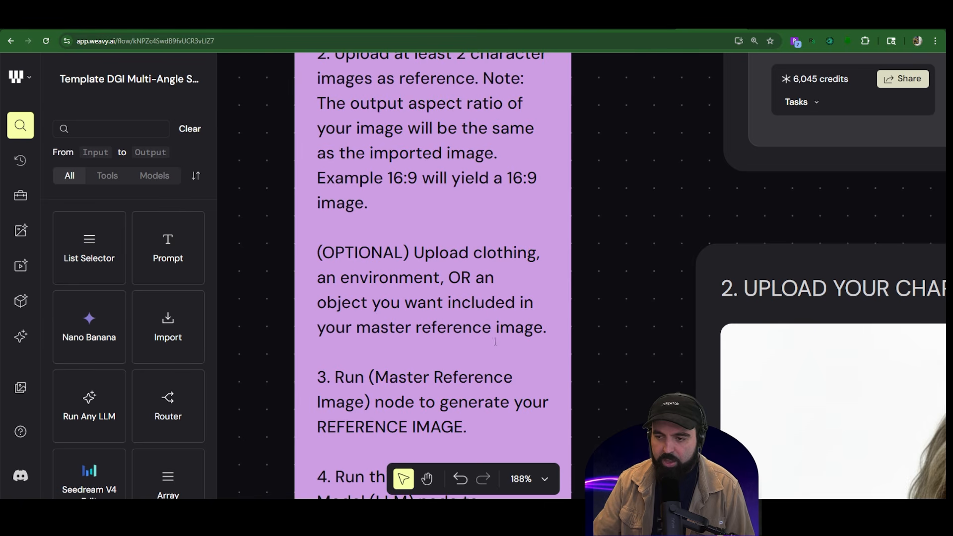
pyautogui.scroll(-5, 568, 306)
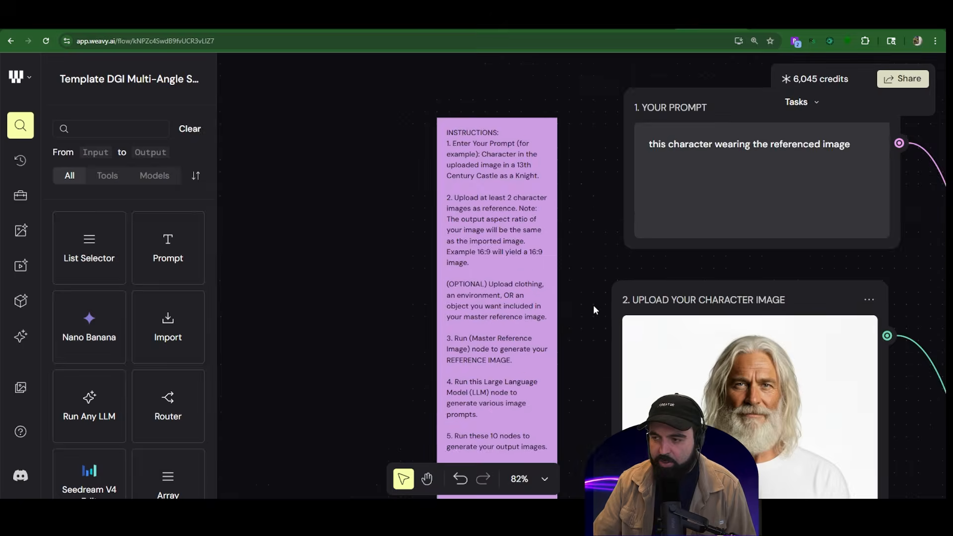
pyautogui.scroll(-1, 856, 167)
pyautogui.scroll(-3, 794, 154)
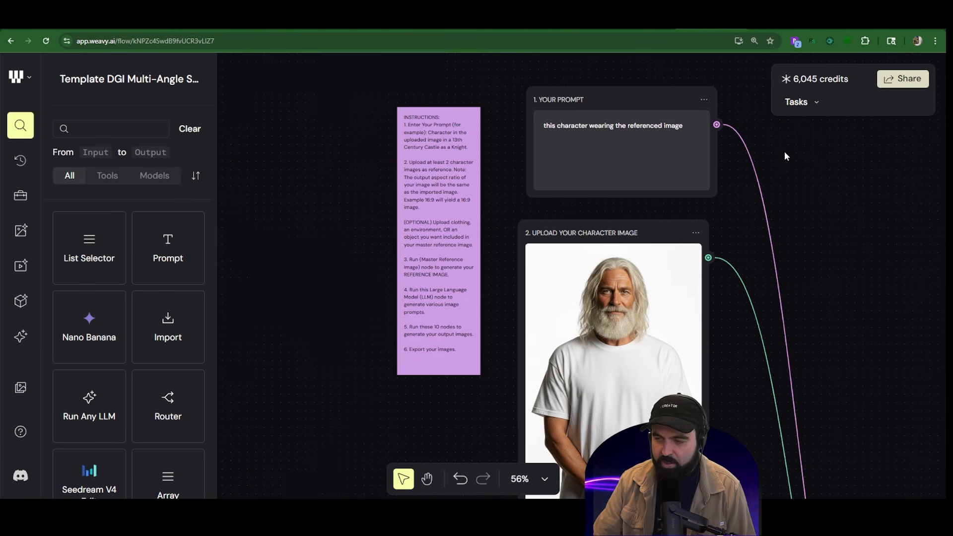
pyautogui.scroll(7, 538, 254)
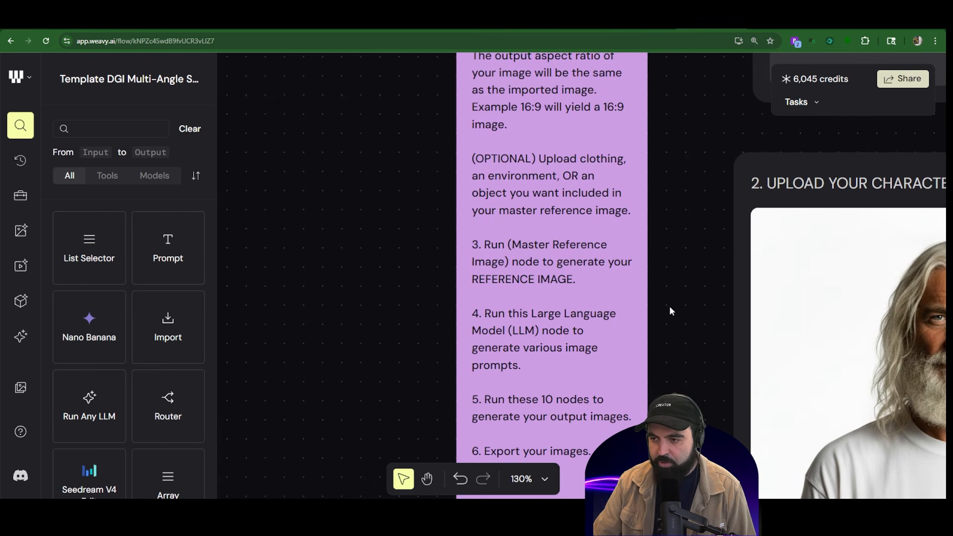
pyautogui.scroll(-7, 666, 323)
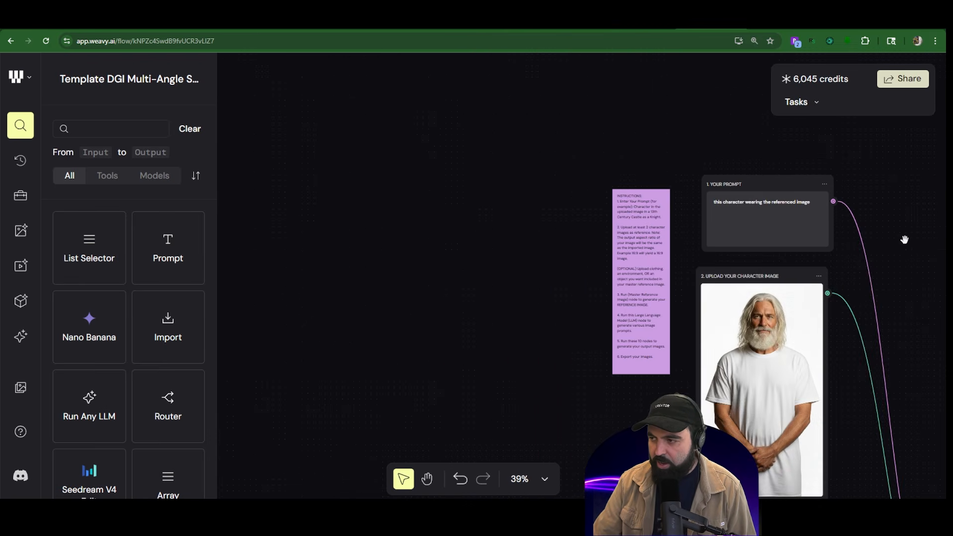
# Step: Upload the cream robe with purple trim to the UPLOAD (Clothing, Environment, Object) node and inspect the picture
pyautogui.moveTo(904, 241); pyautogui.dragTo(671, 186)
pyautogui.scroll(-3, 695, 304)
pyautogui.moveTo(695, 304); pyautogui.dragTo(654, 170)
pyautogui.scroll(-1, 649, 247)
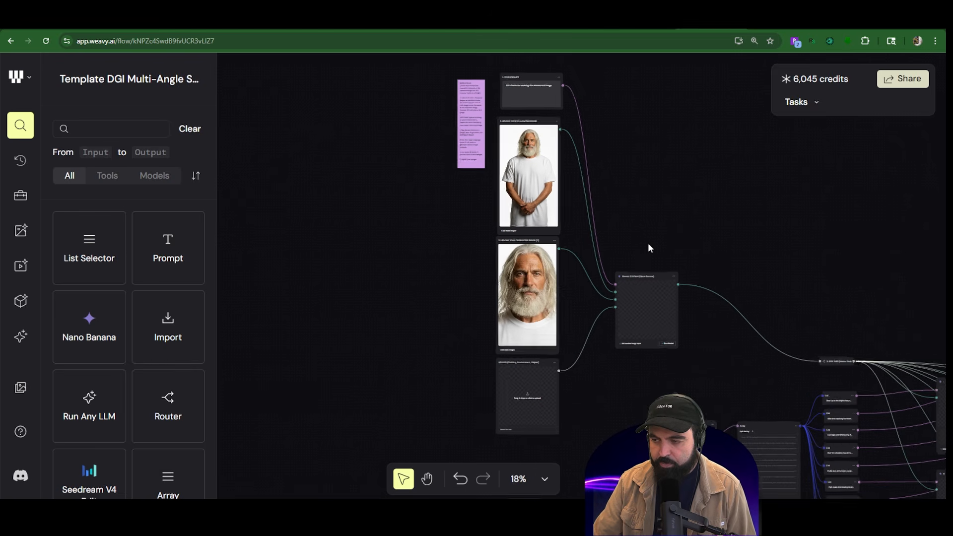
pyautogui.scroll(1, 556, 274)
pyautogui.moveTo(768, 248); pyautogui.dragTo(728, 247)
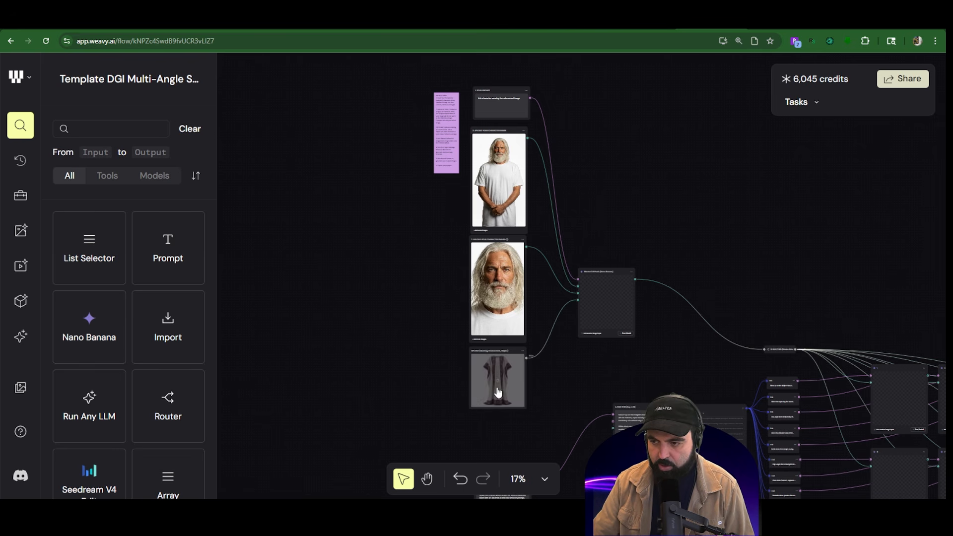
pyautogui.scroll(6, 514, 393)
pyautogui.scroll(2, 516, 383)
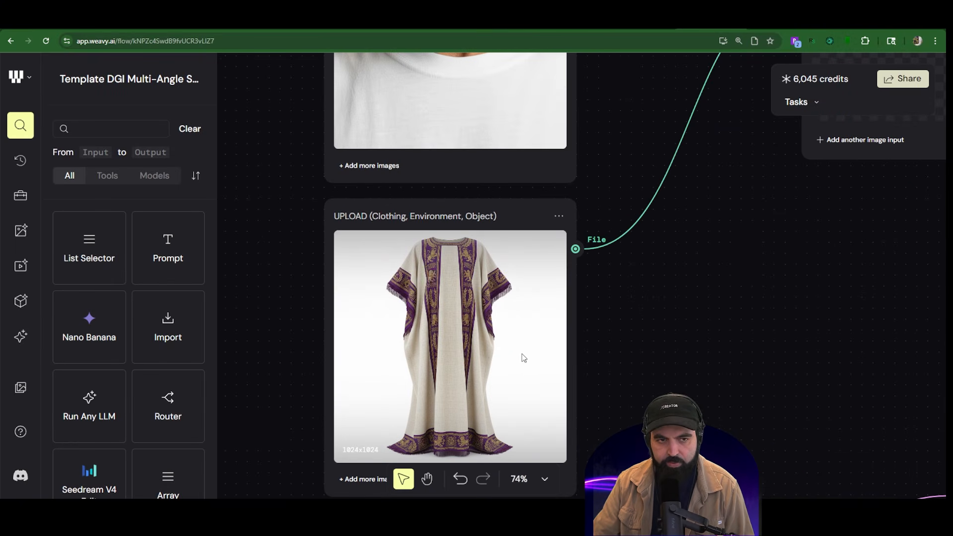
# Step: Move the Prompt (Do not edit) node further down to widen the gap beneath the clothing upload node
pyautogui.scroll(-7, 498, 287)
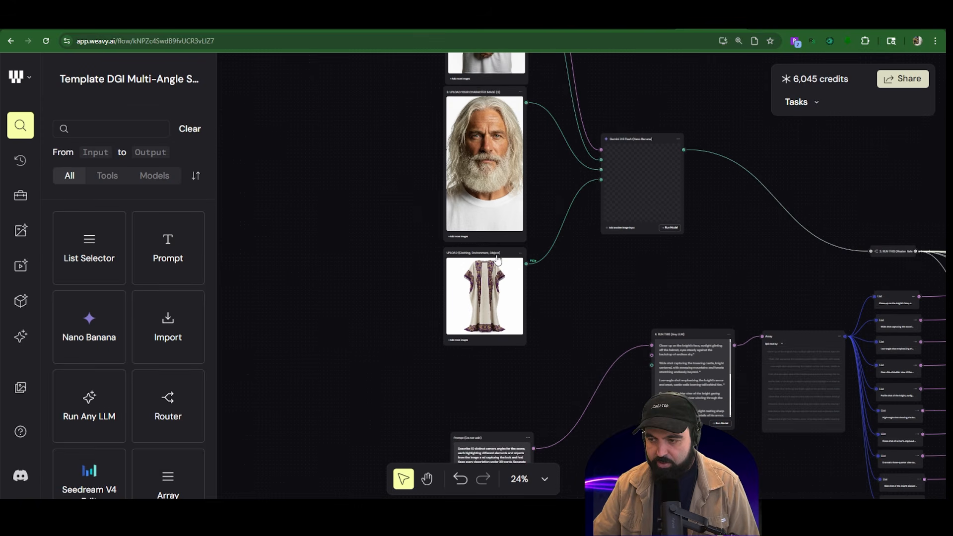
pyautogui.scroll(3, 498, 260)
pyautogui.scroll(-3, 502, 262)
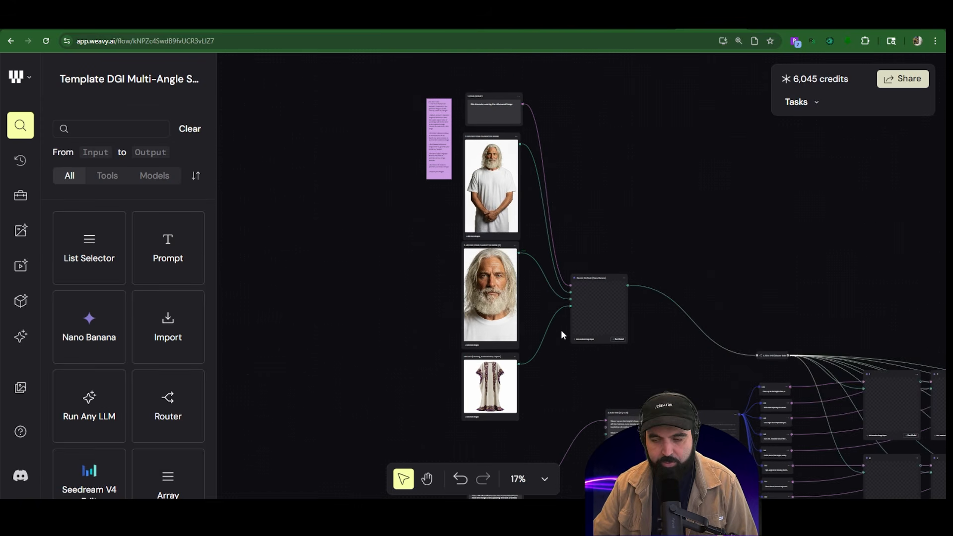
pyautogui.scroll(-3, 561, 330)
pyautogui.scroll(2, 543, 312)
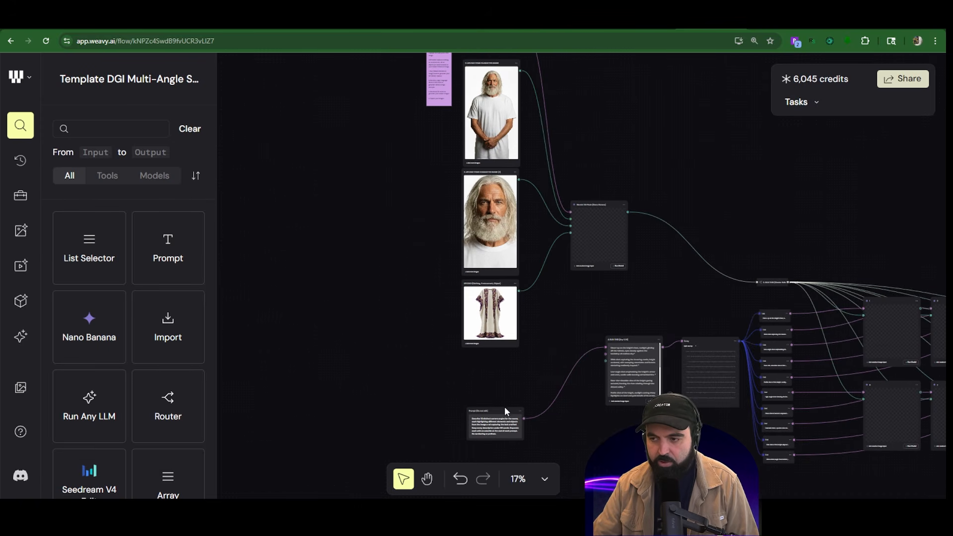
pyautogui.moveTo(503, 412); pyautogui.dragTo(498, 435)
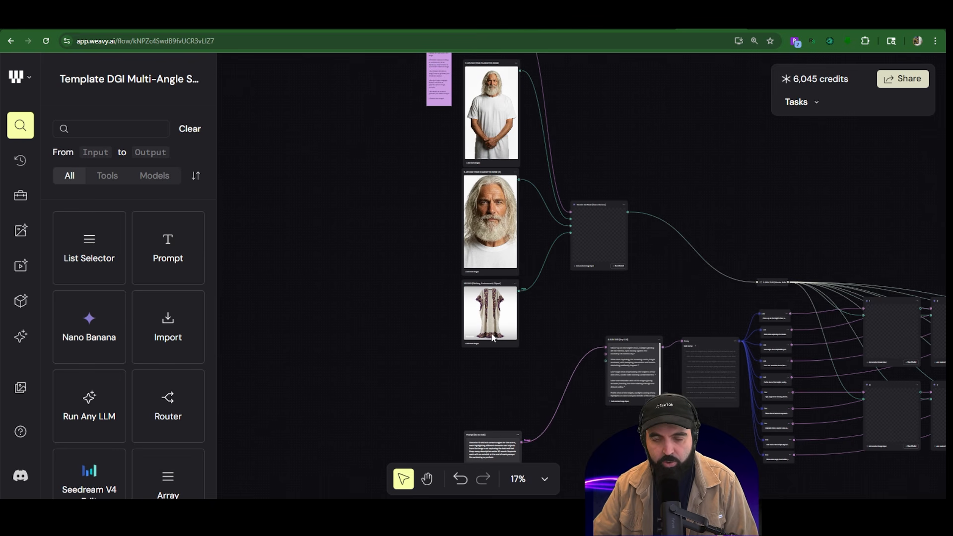
# Step: Paste the hillside village landscape as a new file node between the clothing upload and Prompt (Do not edit) nodes
pyautogui.scroll(2, 528, 318)
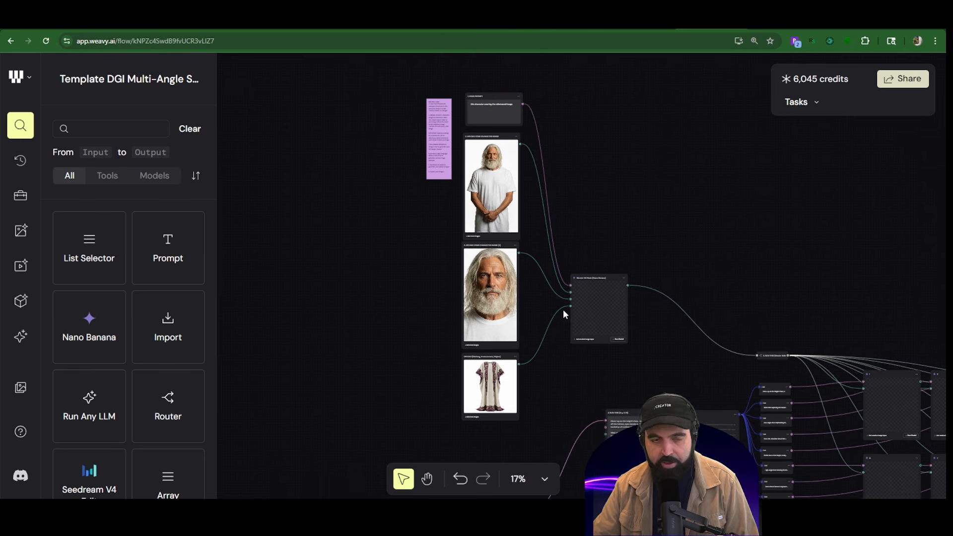
pyautogui.scroll(-2, 539, 269)
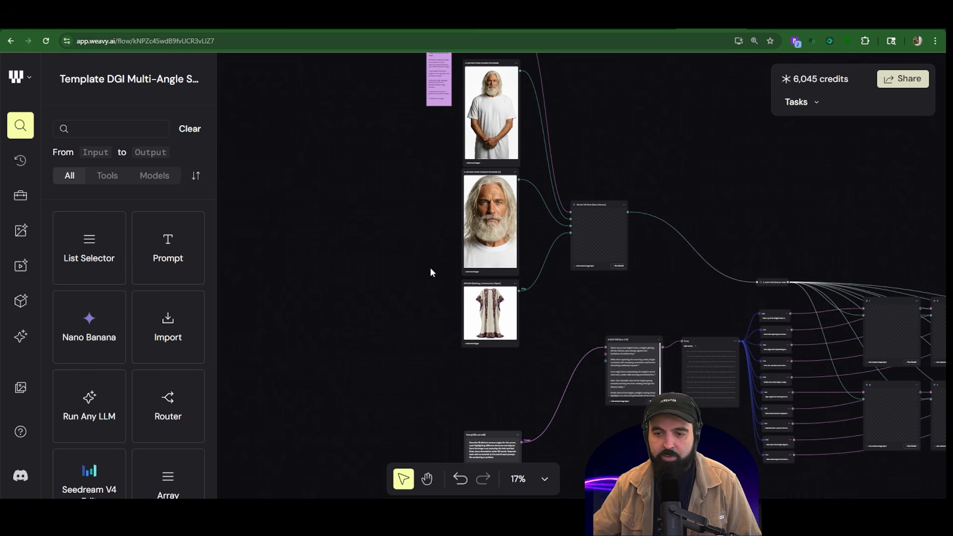
pyautogui.scroll(-3, 432, 270)
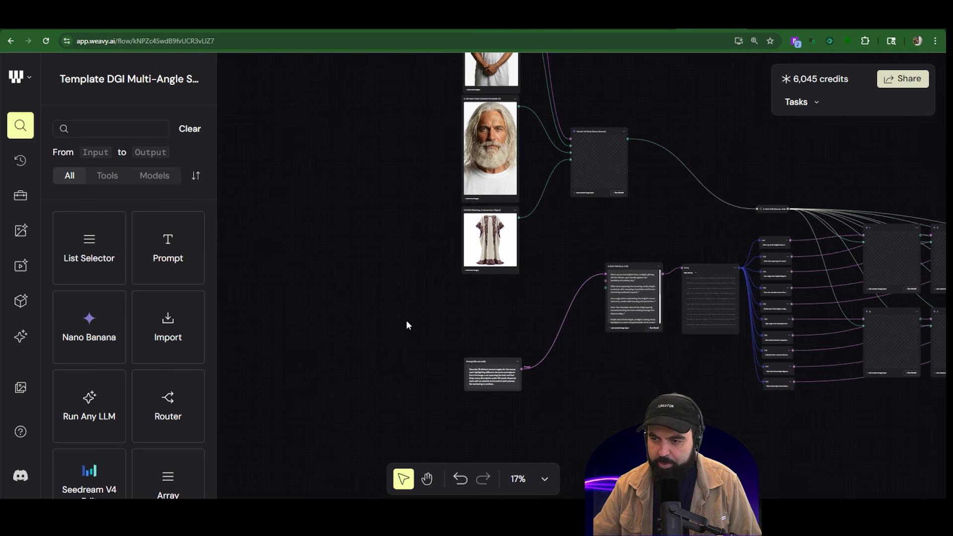
pyautogui.hotkey('ctrl', 'v')
pyautogui.scroll(10, 422, 347)
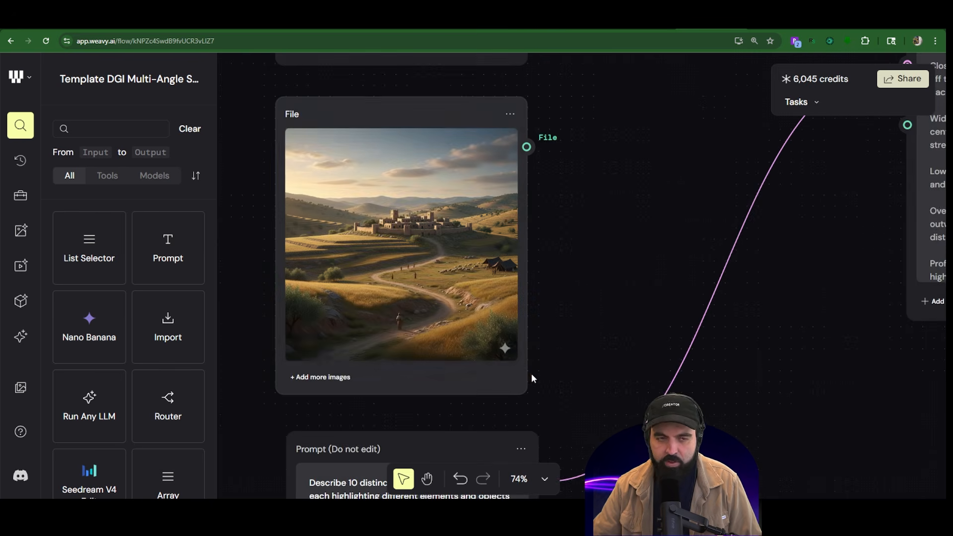
pyautogui.scroll(2, 412, 329)
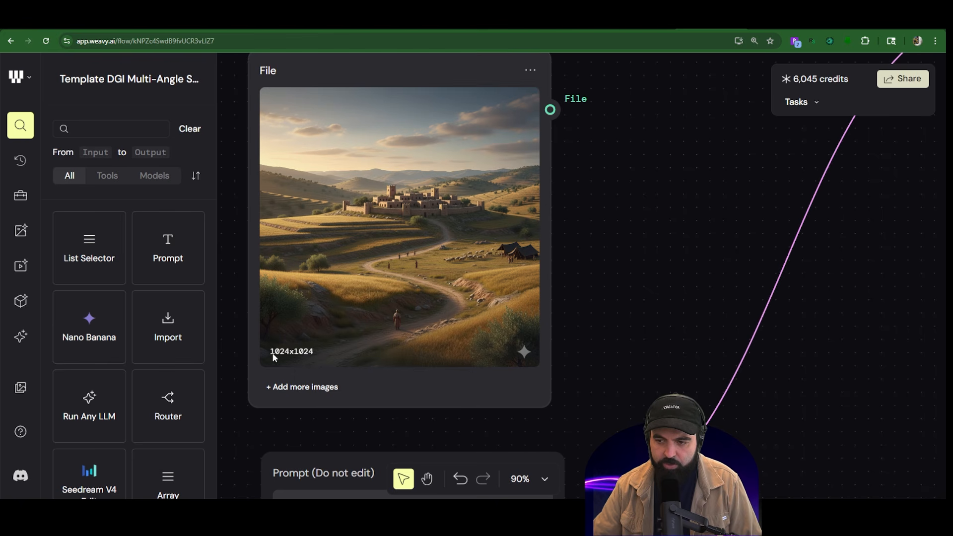
pyautogui.scroll(-2, 571, 269)
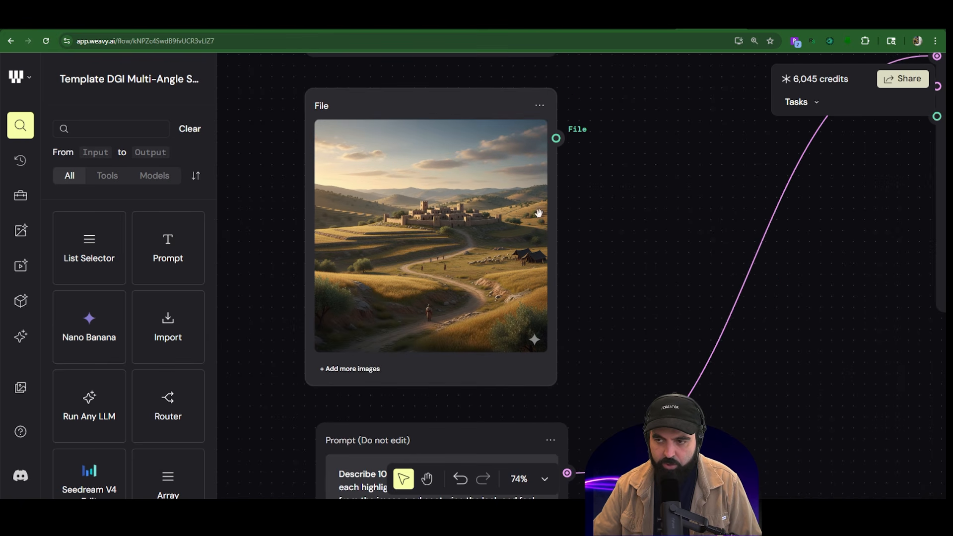
# Step: Look through the aspect ratio choices of the Gemini 2.5 Flash (Nano Banana) node without changing the setting
pyautogui.scroll(-3, 538, 291)
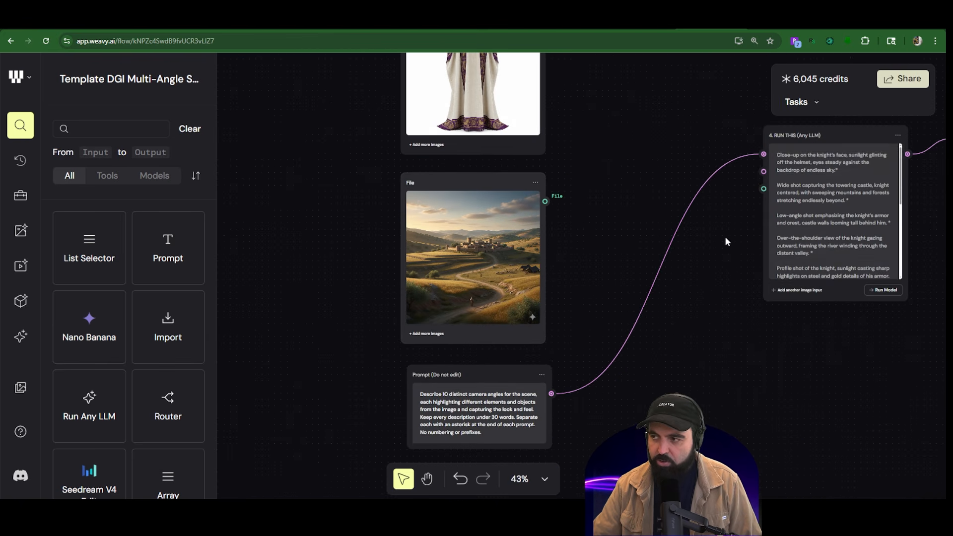
pyautogui.scroll(-3, 723, 241)
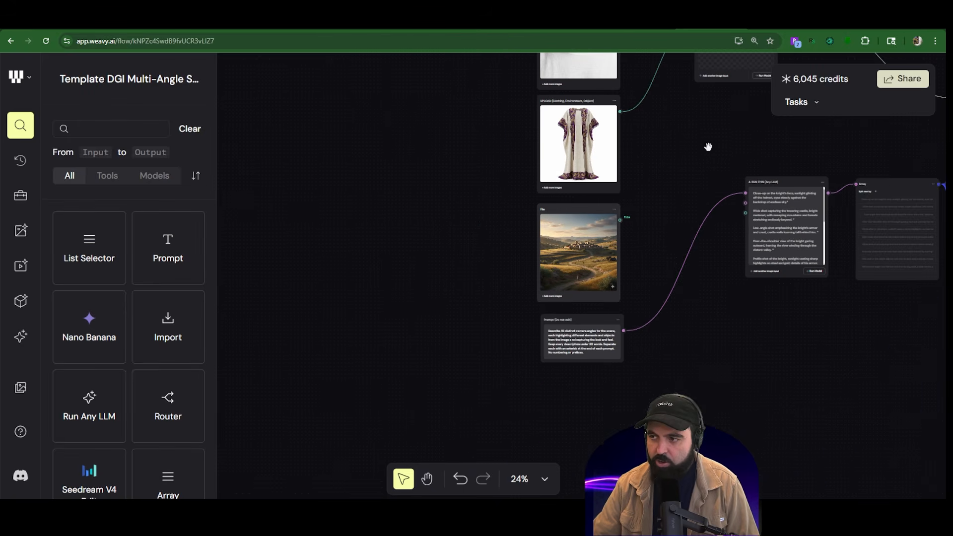
pyautogui.moveTo(709, 153); pyautogui.dragTo(547, 317)
pyautogui.click(579, 157)
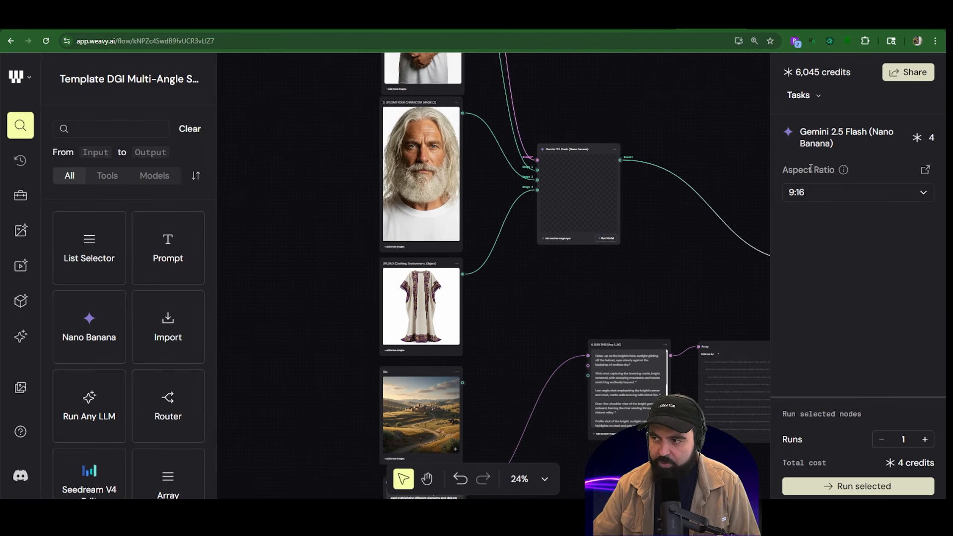
pyautogui.click(810, 198)
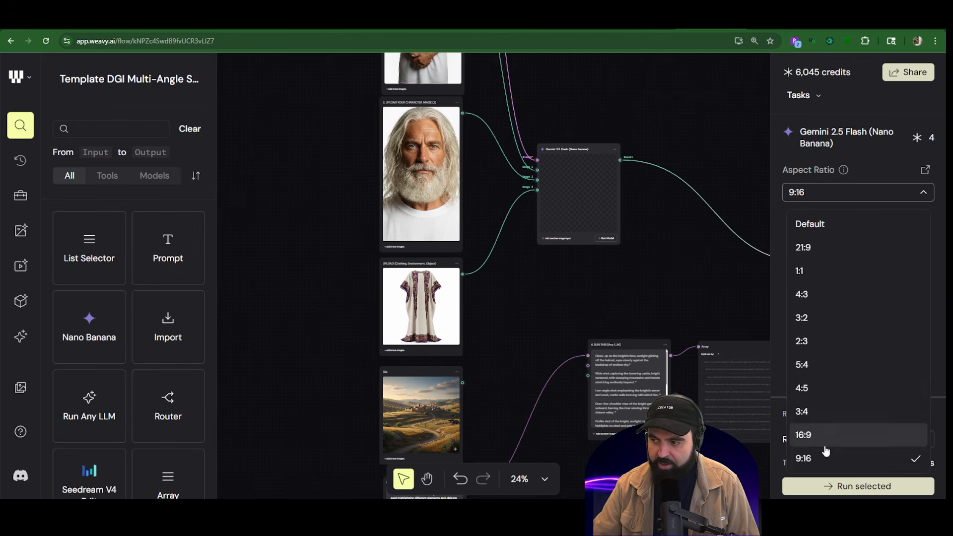
pyautogui.click(696, 149)
# Step: Examine the robe, portrait and landscape nodes and how they link to the image inputs of the Gemini 2.5 Flash (Nano Banana) node
pyautogui.scroll(5, 403, 318)
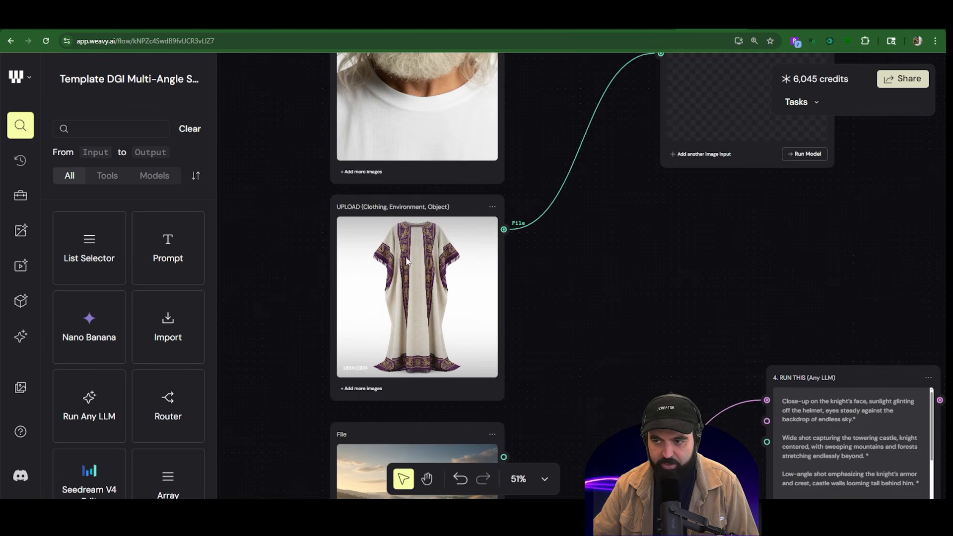
pyautogui.scroll(5, 427, 144)
pyautogui.scroll(-3, 422, 235)
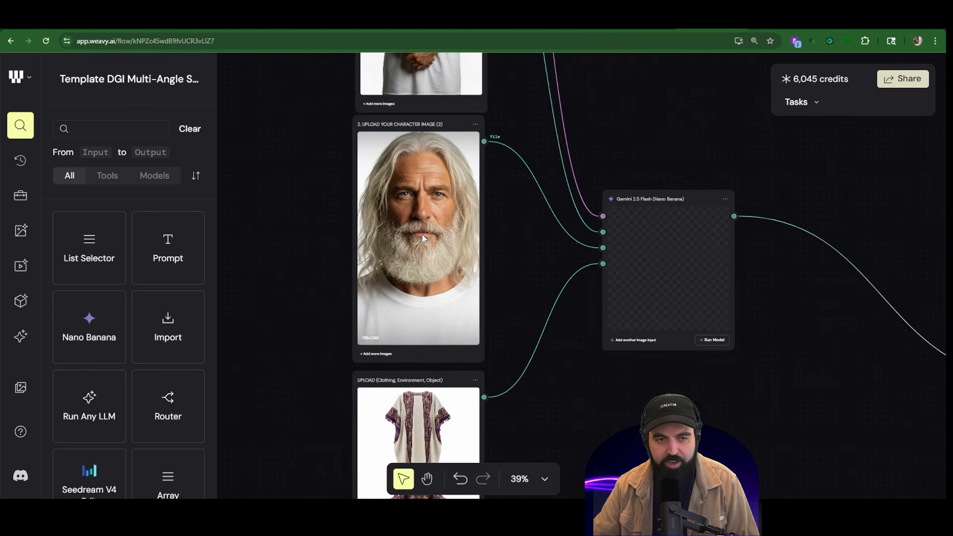
pyautogui.scroll(-5, 425, 237)
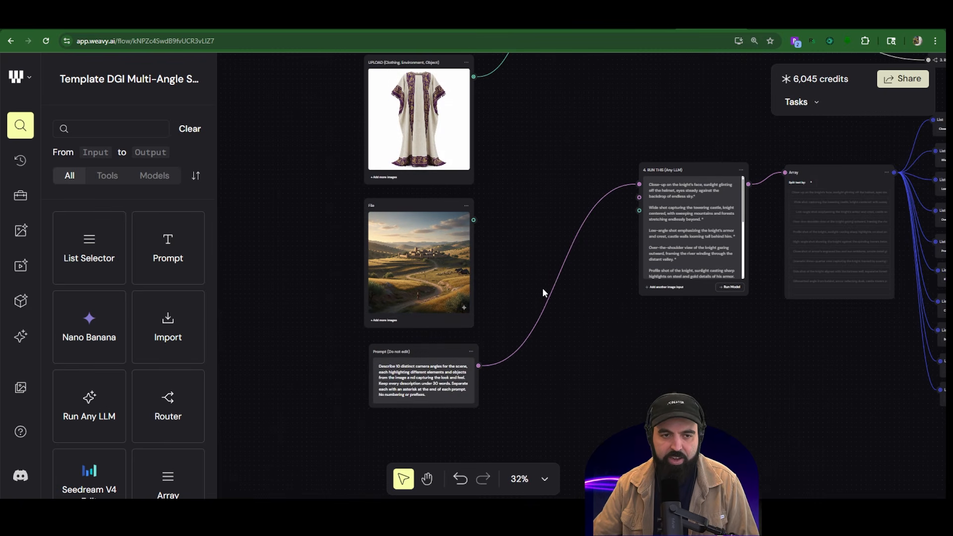
pyautogui.scroll(2, 542, 287)
pyautogui.scroll(10, 530, 288)
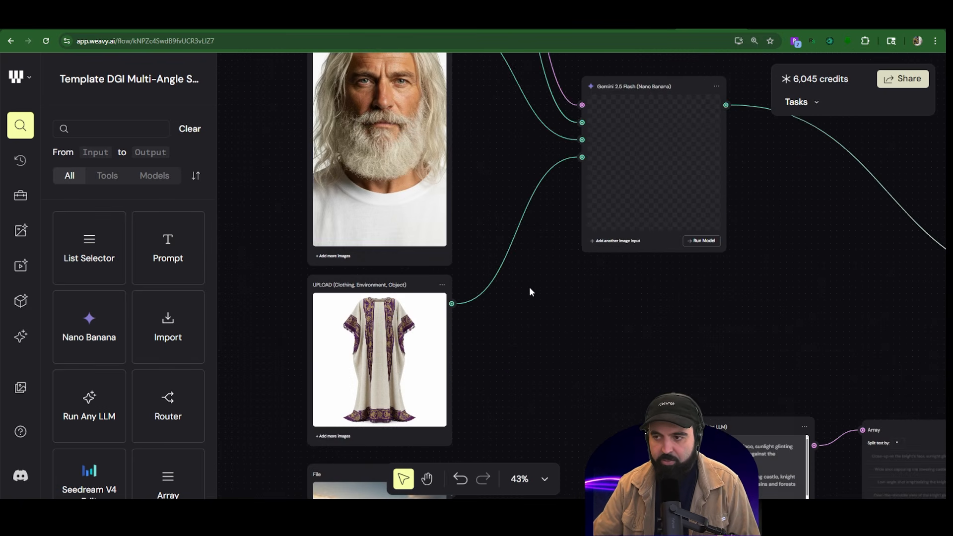
pyautogui.scroll(-4, 561, 338)
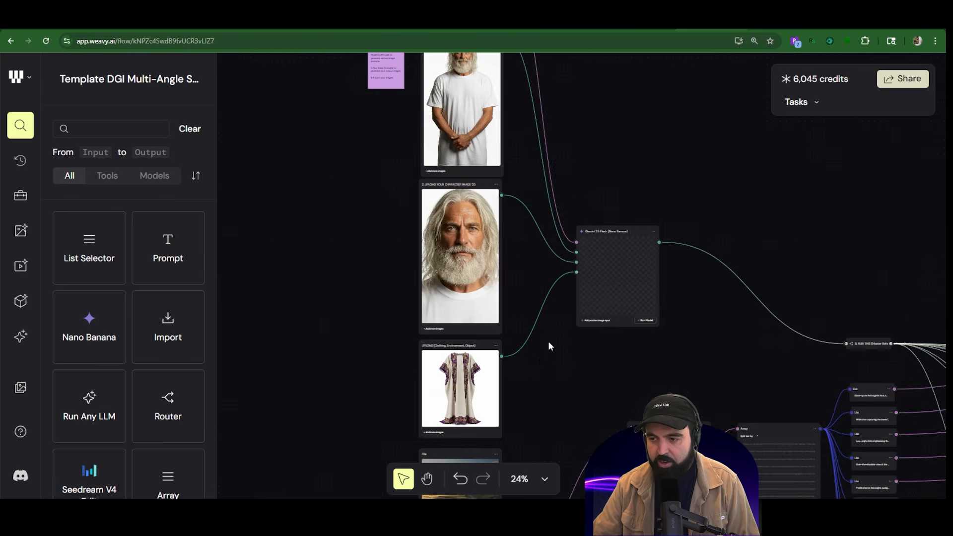
pyautogui.scroll(7, 621, 253)
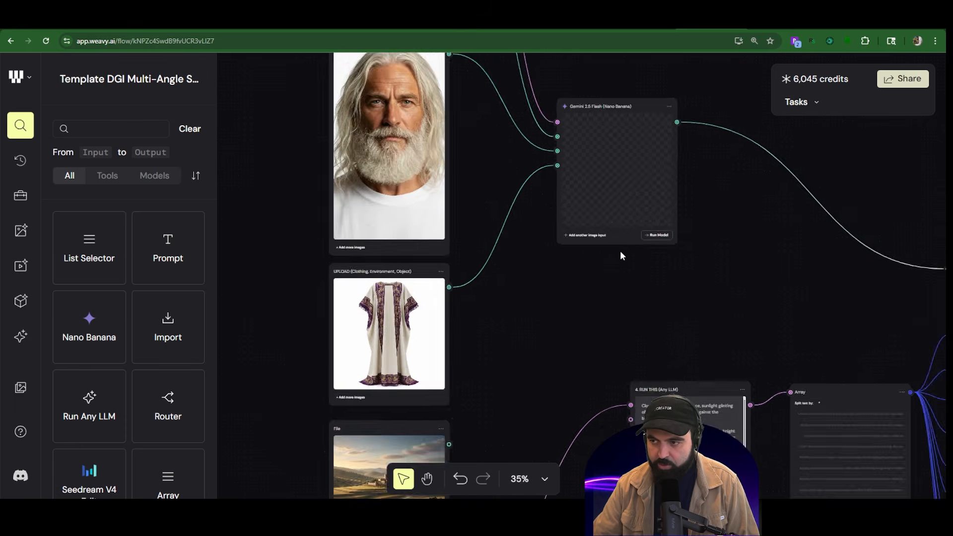
pyautogui.scroll(3, 610, 238)
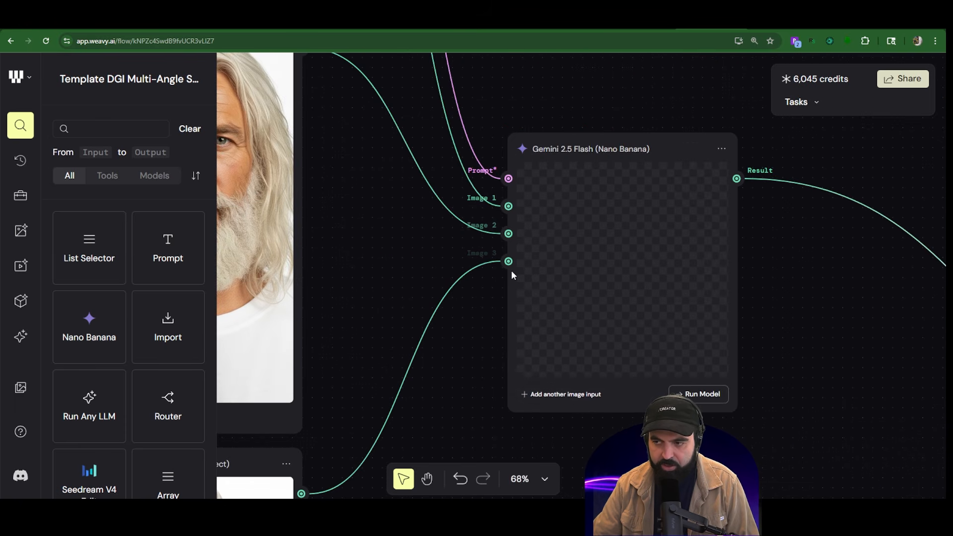
pyautogui.scroll(5, 505, 280)
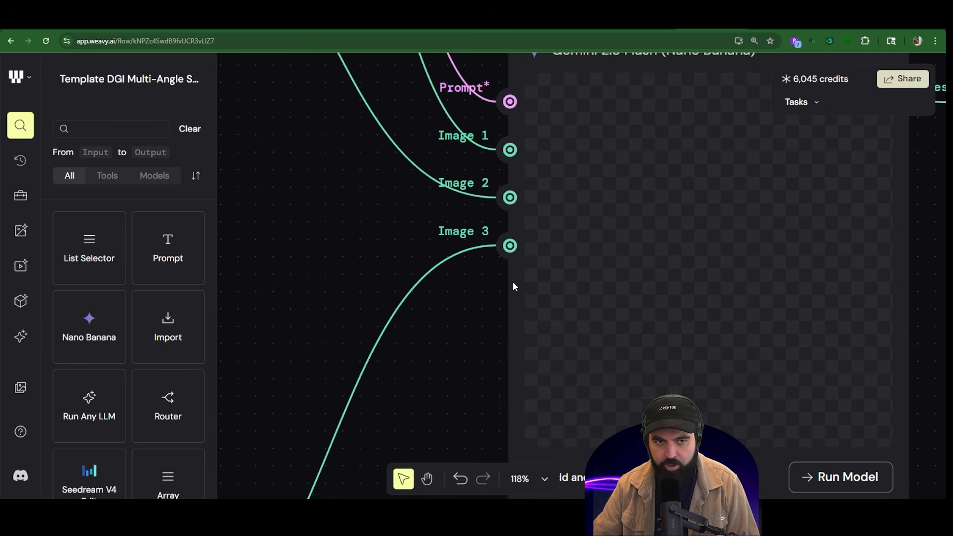
pyautogui.scroll(-10, 511, 342)
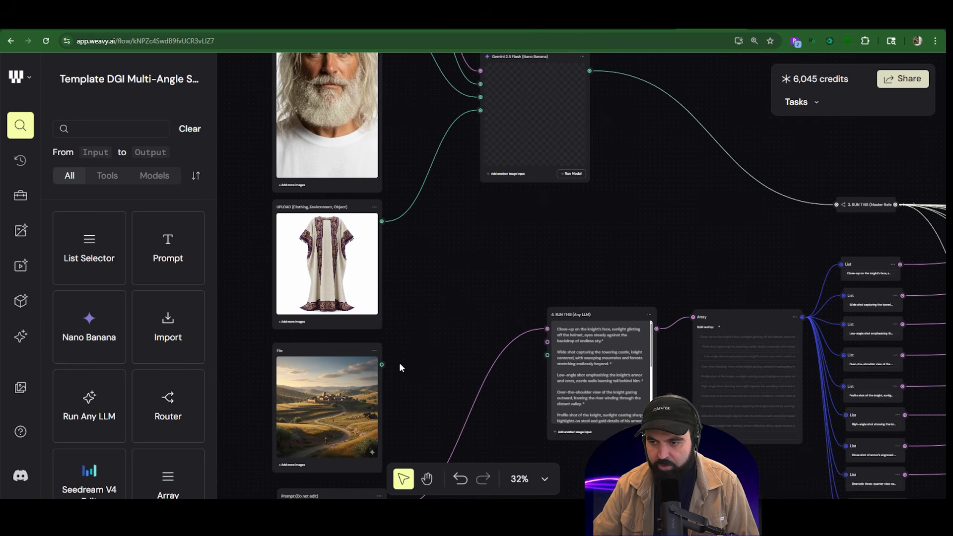
# Step: Add a fourth image input to the Gemini 2.5 Flash (Nano Banana) node and connect the landscape File node to it
pyautogui.moveTo(379, 365); pyautogui.dragTo(482, 114)
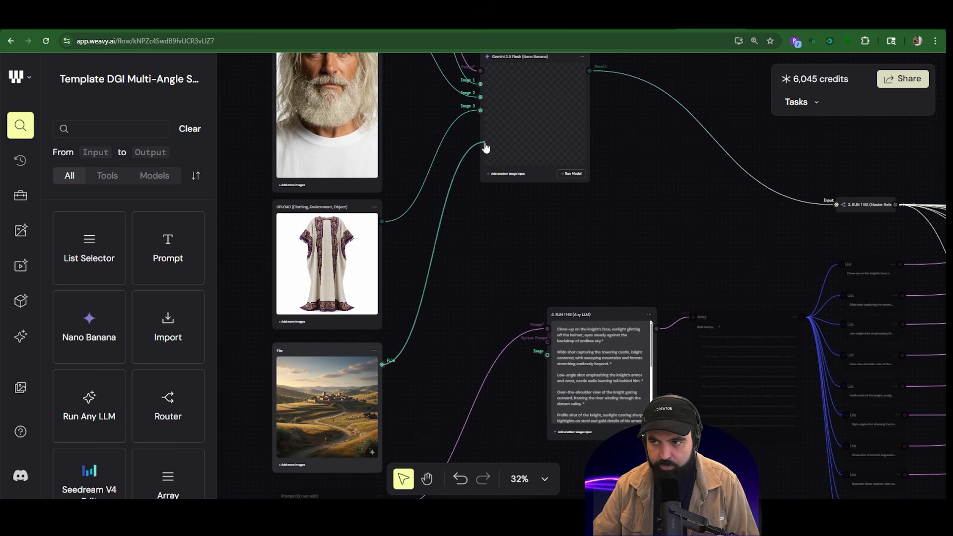
pyautogui.scroll(8, 511, 186)
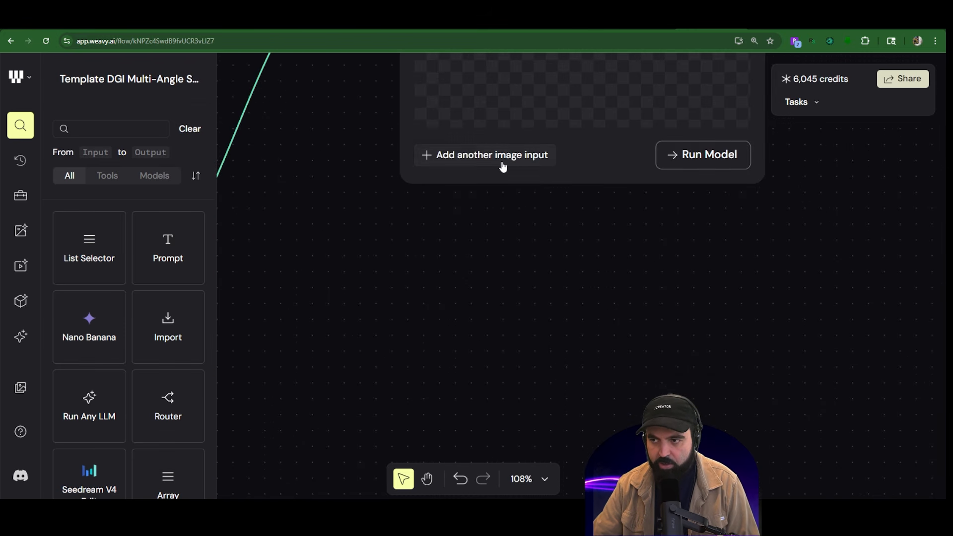
pyautogui.click(502, 165)
pyautogui.scroll(4, 446, 246)
pyautogui.scroll(-8, 413, 218)
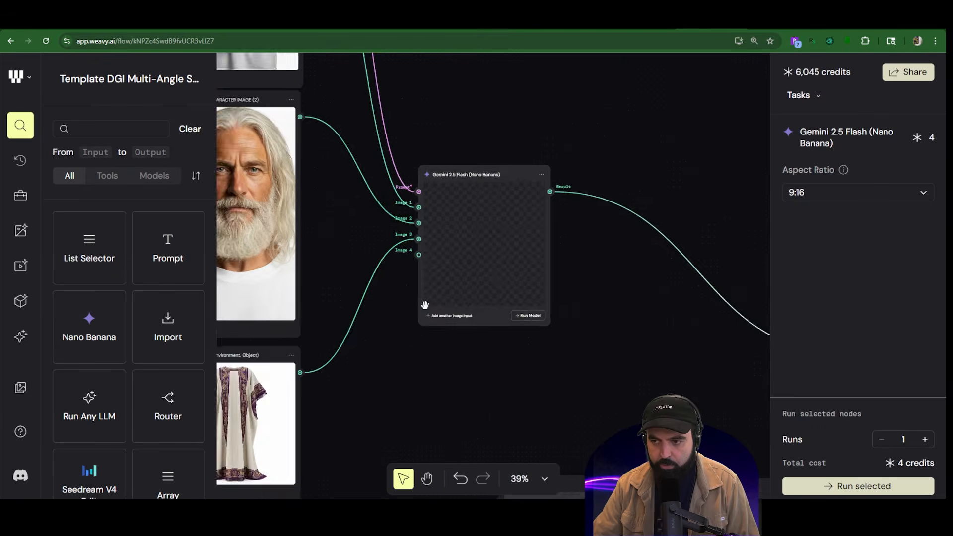
pyautogui.moveTo(331, 345); pyautogui.dragTo(421, 126)
# Step: Extend the text in the 1. YOUR PROMPT node with "in the referenced setting"
pyautogui.scroll(-7, 384, 211)
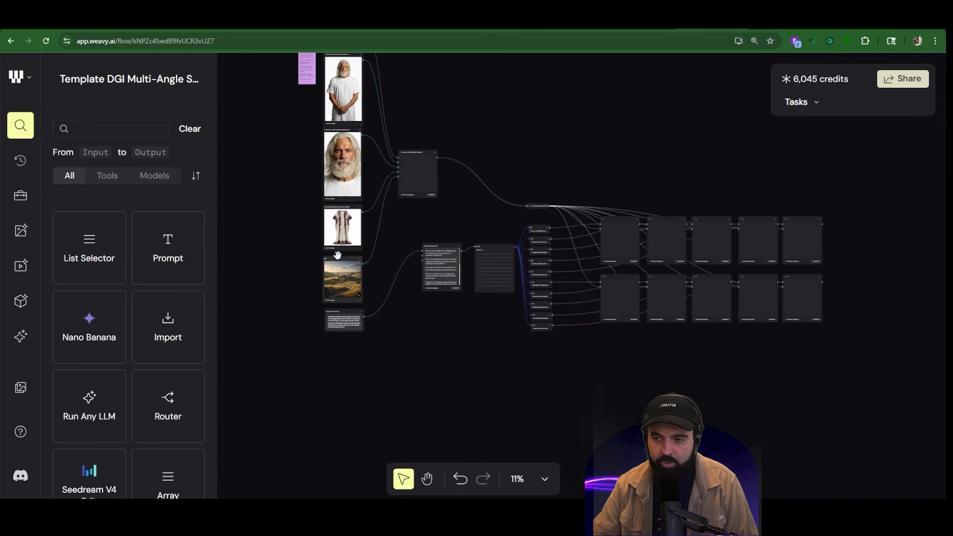
pyautogui.scroll(6, 344, 204)
pyautogui.scroll(-1, 373, 248)
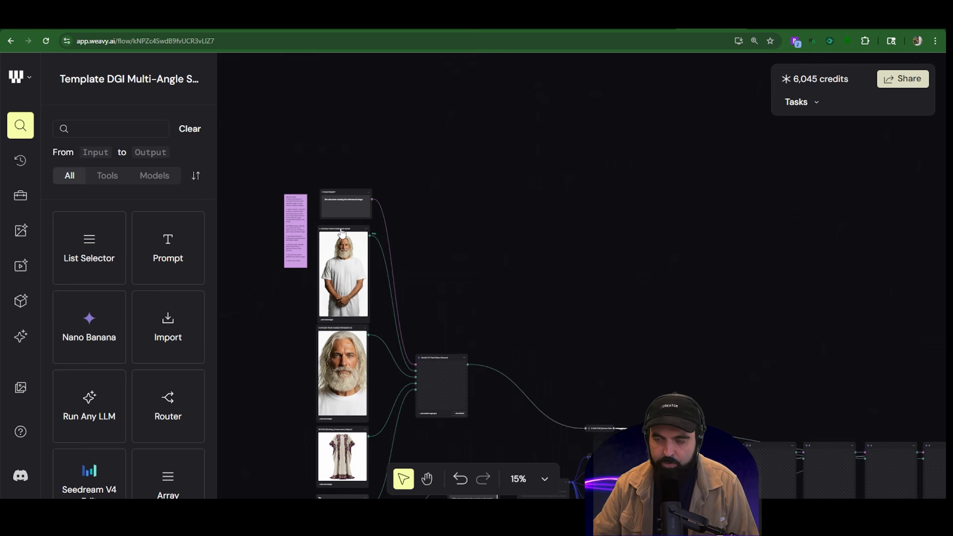
pyautogui.scroll(10, 342, 224)
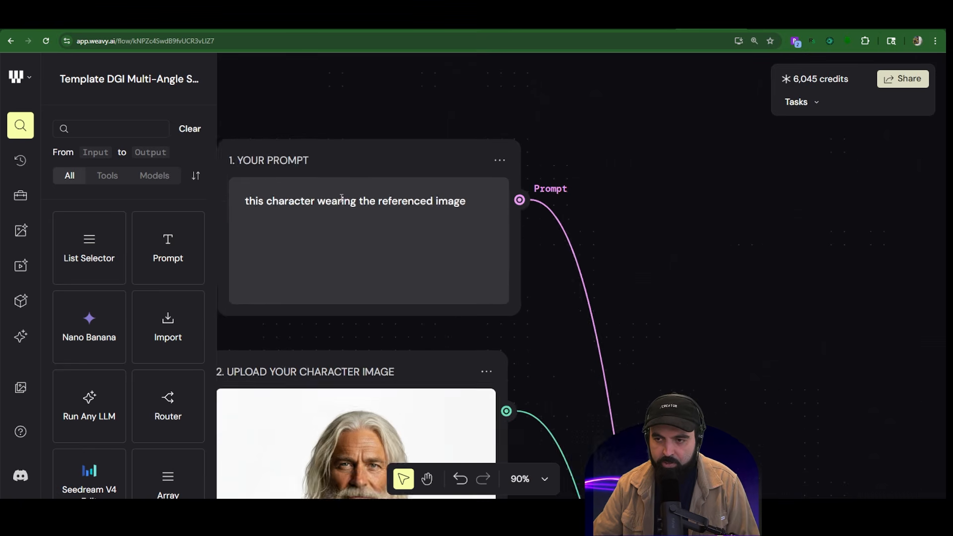
pyautogui.scroll(1, 341, 197)
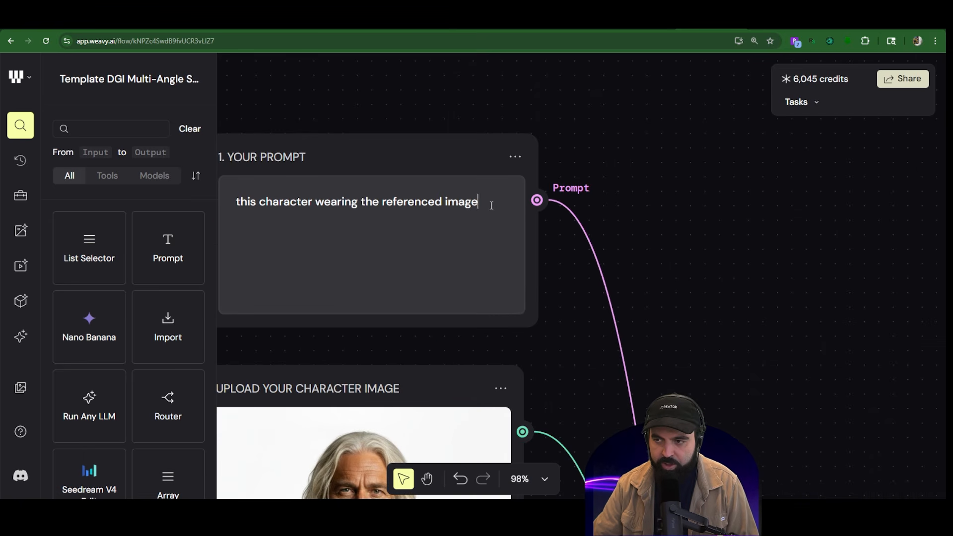
pyautogui.write('in the referenced setti')
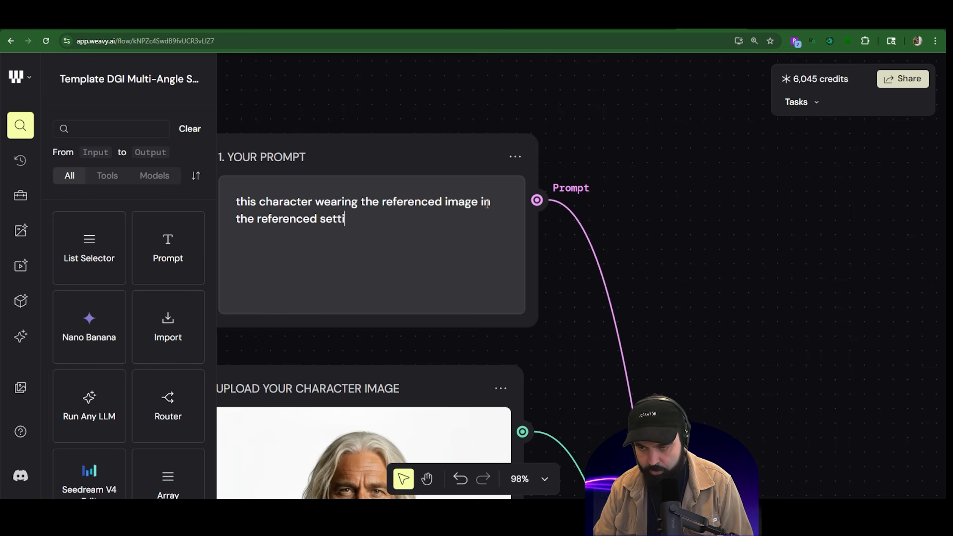
pyautogui.write('ng')
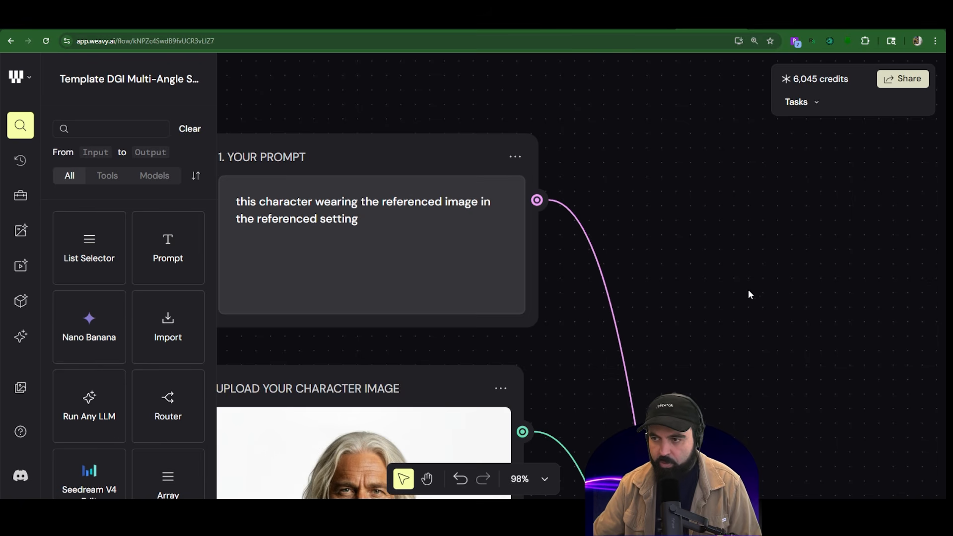
# Step: Read the instructions note on optional uploads and the Master Reference Image, and check how the workflow nodes are laid out
pyautogui.scroll(-10, 640, 281)
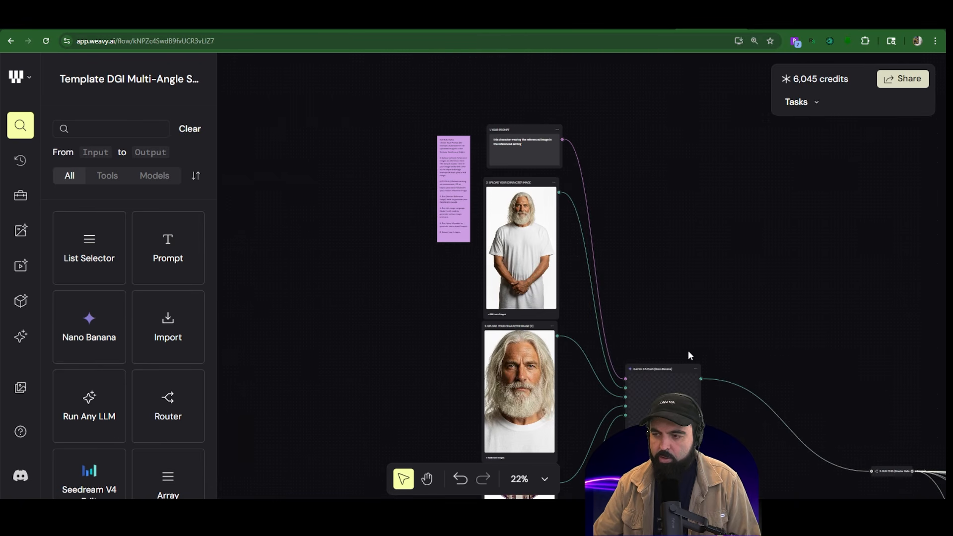
pyautogui.scroll(3, 454, 179)
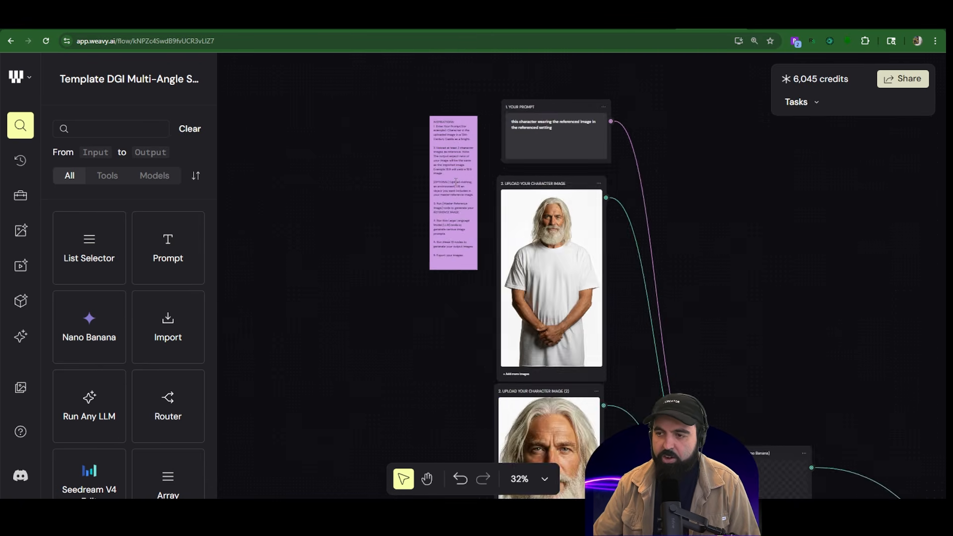
pyautogui.scroll(12, 455, 181)
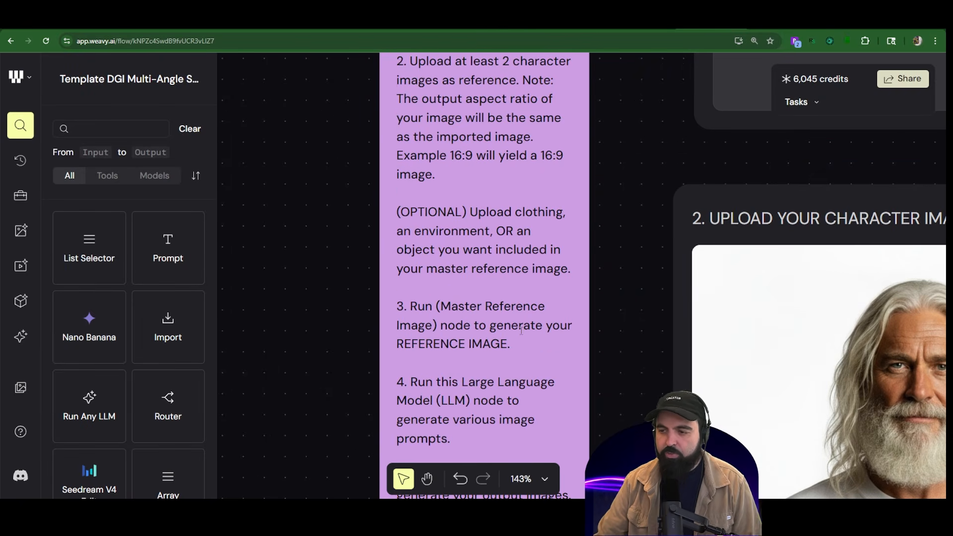
pyautogui.scroll(-10, 647, 296)
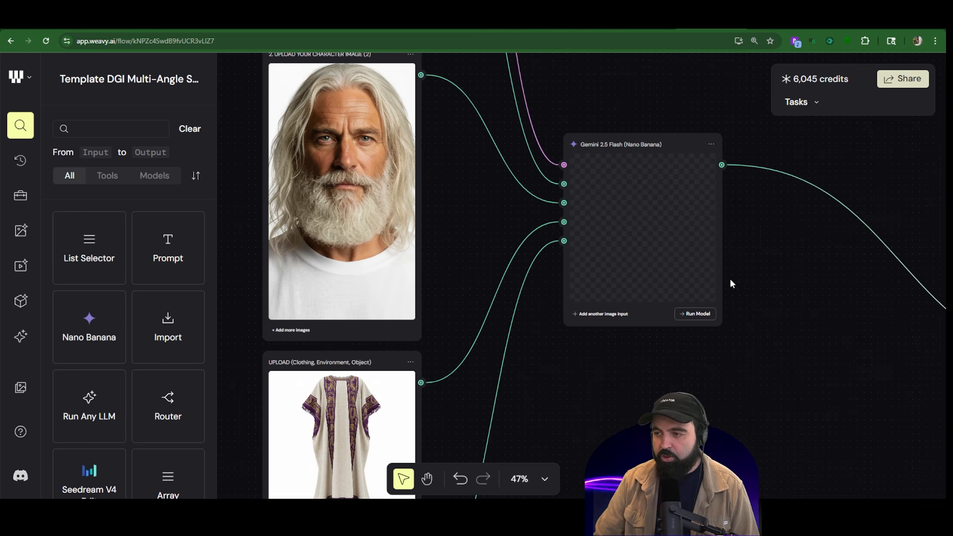
pyautogui.scroll(-6, 728, 251)
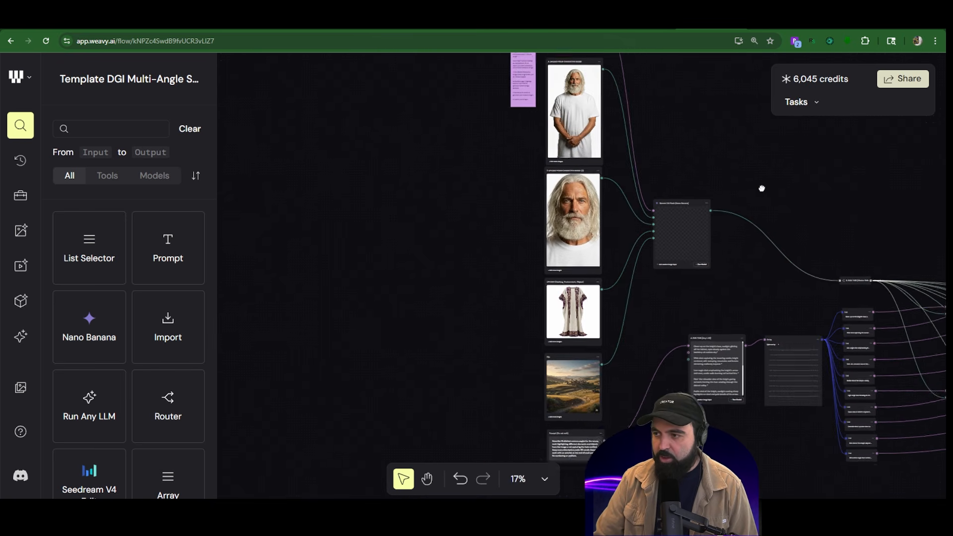
pyautogui.moveTo(789, 196); pyautogui.dragTo(438, 210)
pyautogui.scroll(-1, 680, 258)
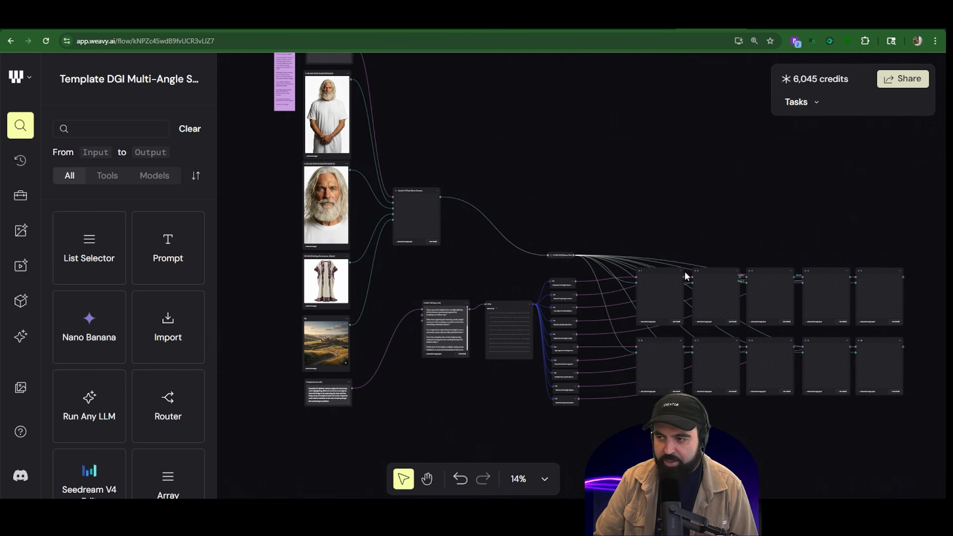
# Step: Rename the Gemini 2.5 Flash (Nano Banana) node to "3. Master Reference Image"
pyautogui.scroll(2, 442, 233)
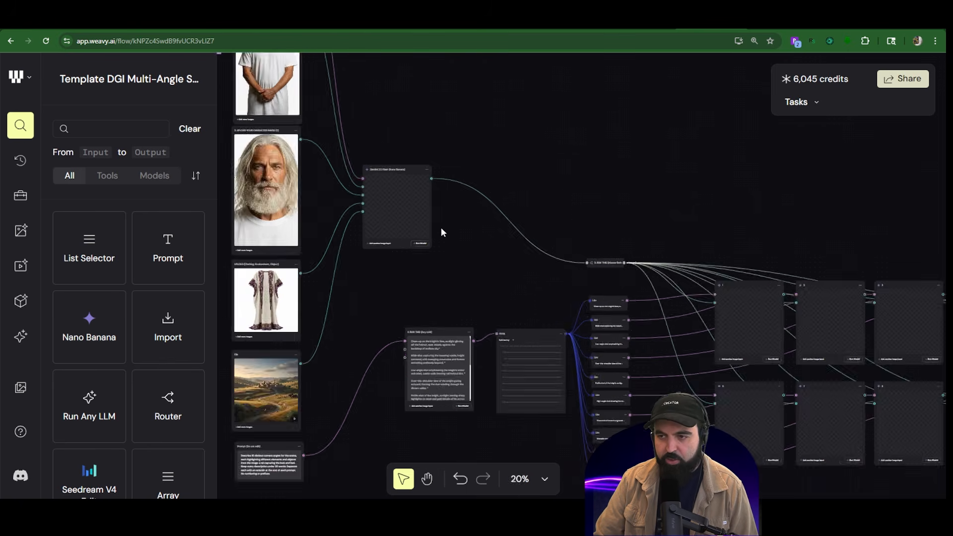
pyautogui.scroll(2, 446, 233)
pyautogui.scroll(3, 412, 144)
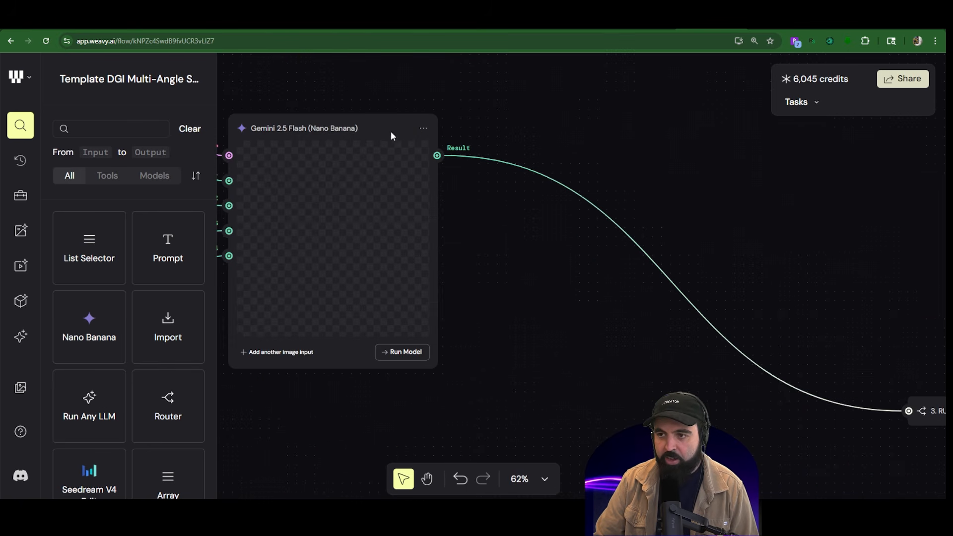
pyautogui.click(420, 129)
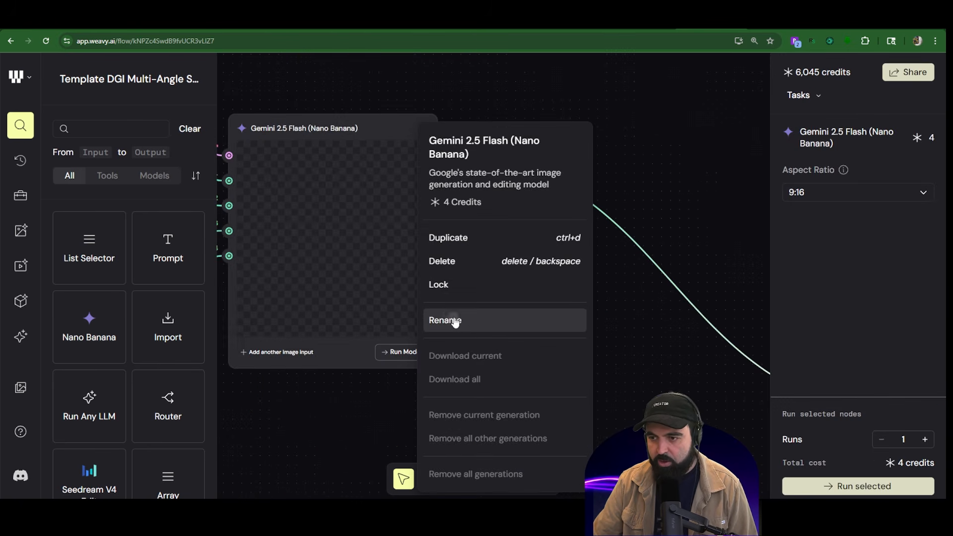
pyautogui.click(453, 320)
pyautogui.tripleClick(431, 276)
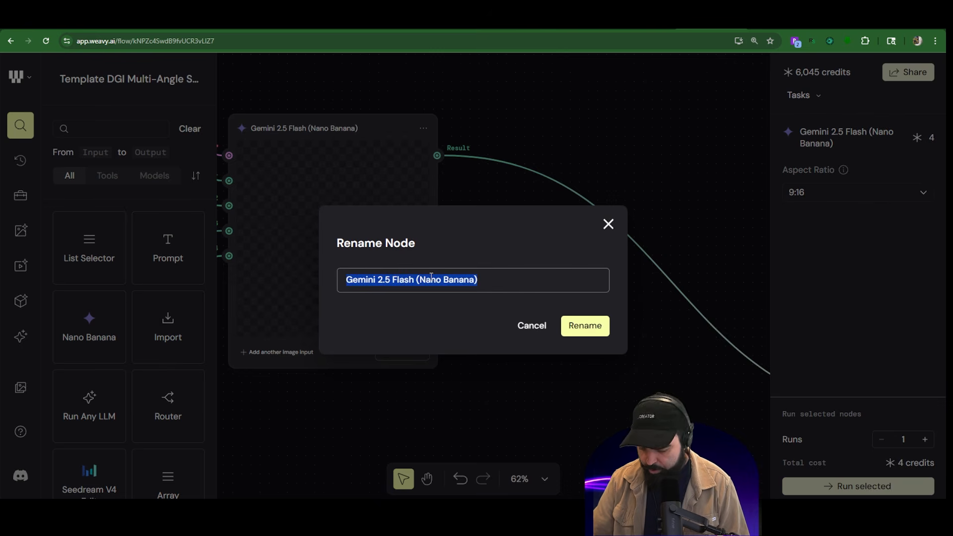
pyautogui.write('3. Master Reference Image')
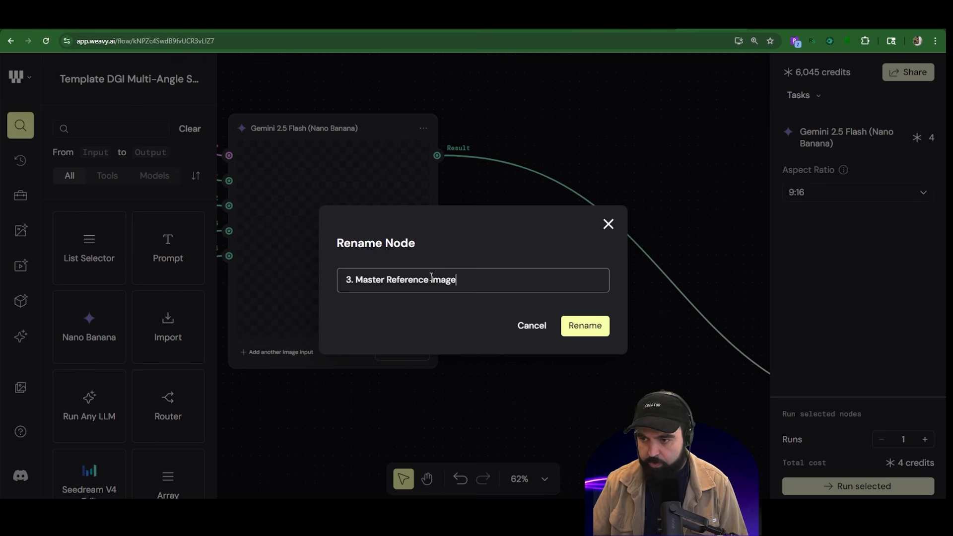
pyautogui.click(584, 326)
# Step: Compare the numbered steps in the instructions note with the matching prompt, character image, Master Reference Image and Any LLM nodes
pyautogui.scroll(-6, 552, 296)
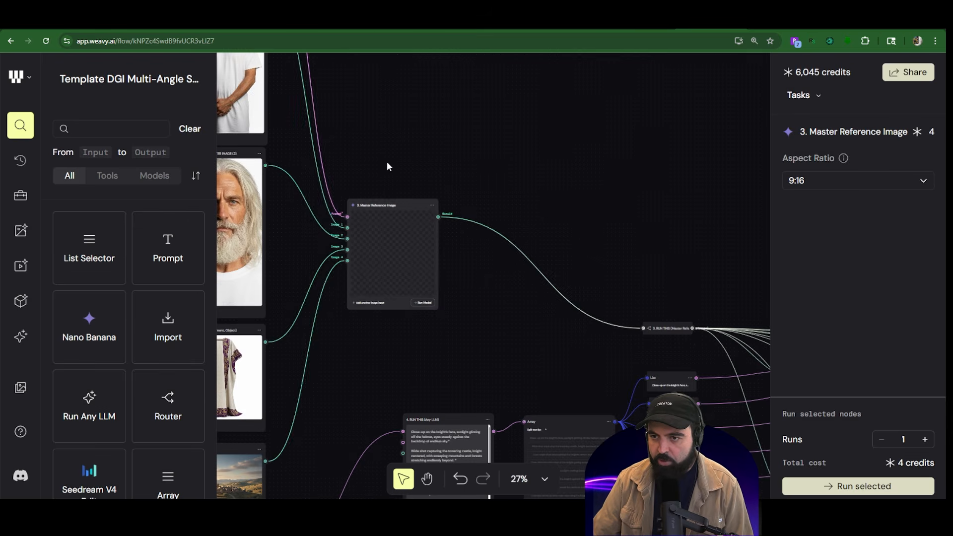
pyautogui.click(383, 157)
pyautogui.moveTo(381, 152); pyautogui.dragTo(566, 243)
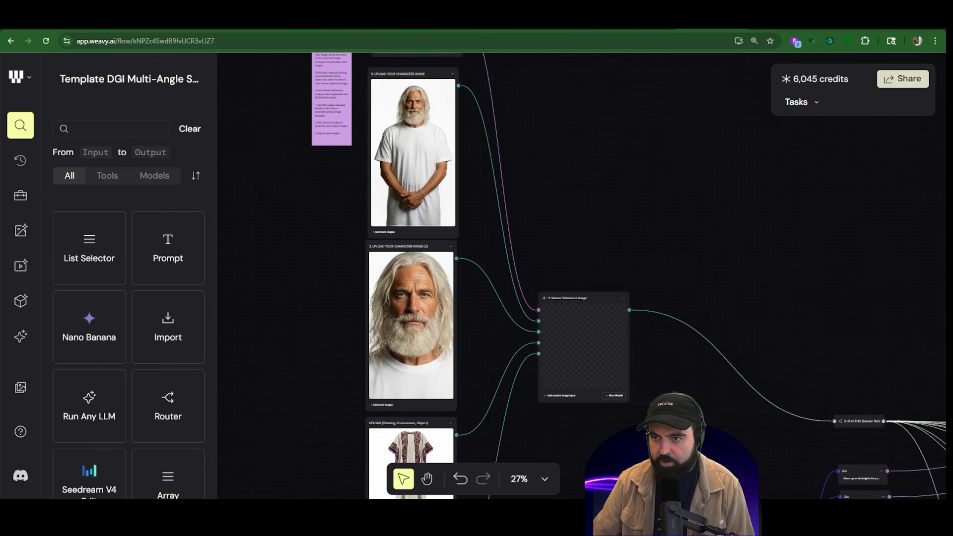
pyautogui.scroll(3, 327, 133)
pyautogui.scroll(4, 322, 201)
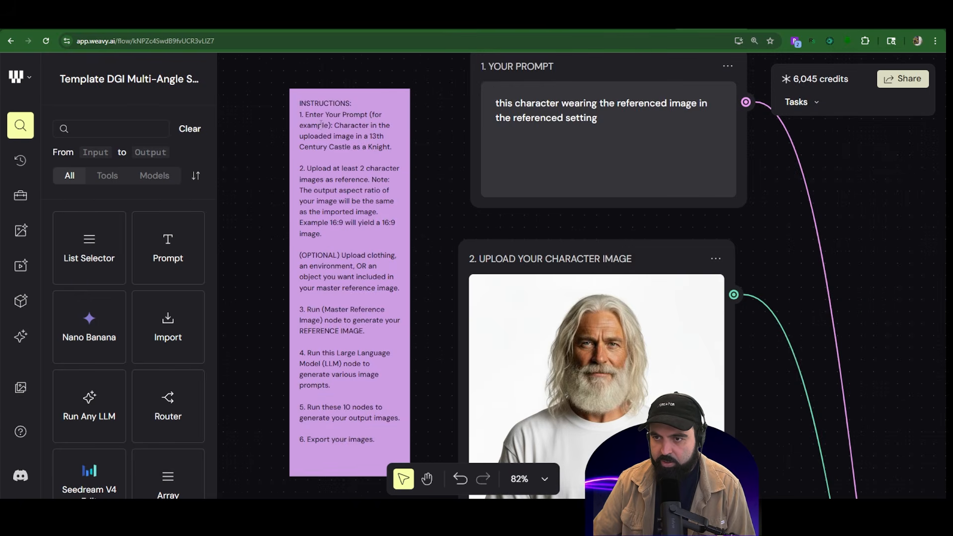
pyautogui.scroll(3, 492, 162)
pyautogui.scroll(-3, 481, 198)
pyautogui.scroll(2, 495, 150)
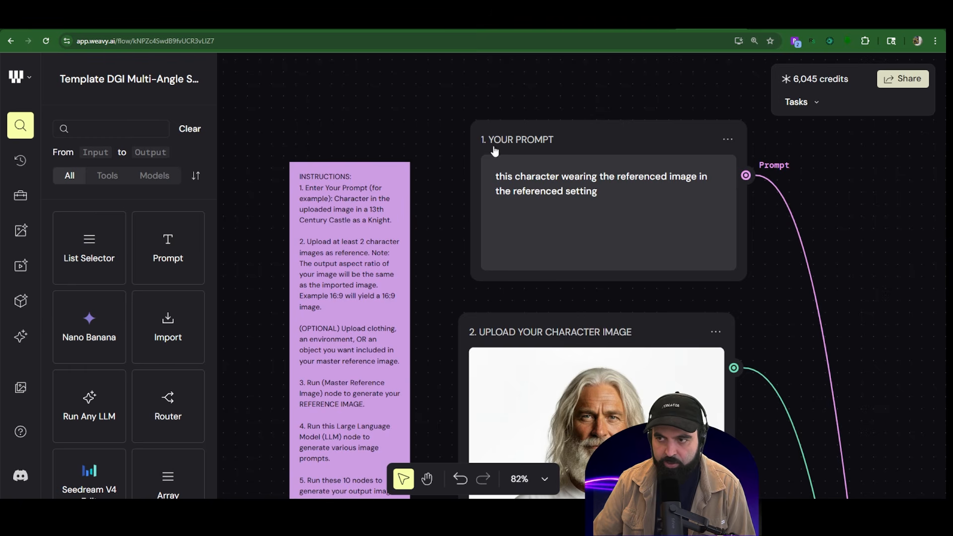
pyautogui.scroll(-2, 411, 159)
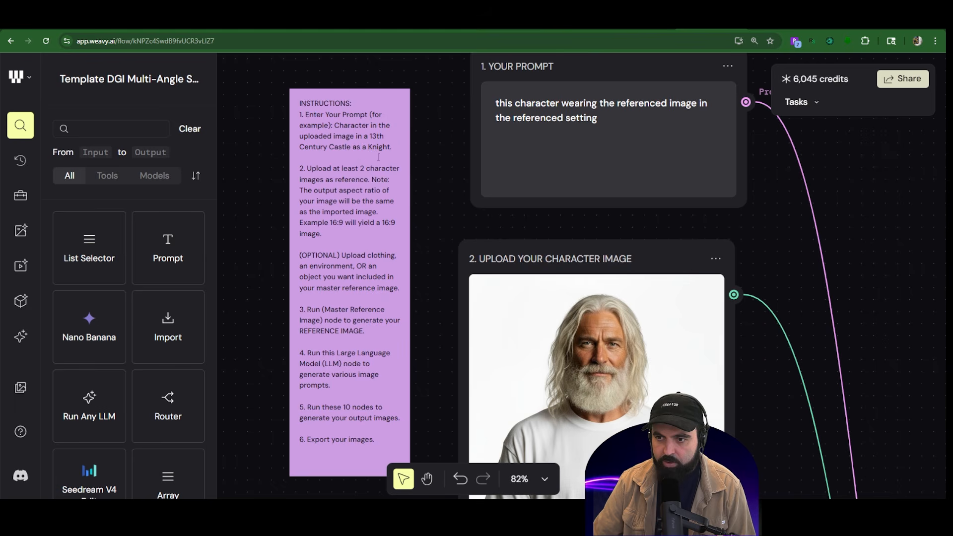
pyautogui.scroll(-2, 314, 256)
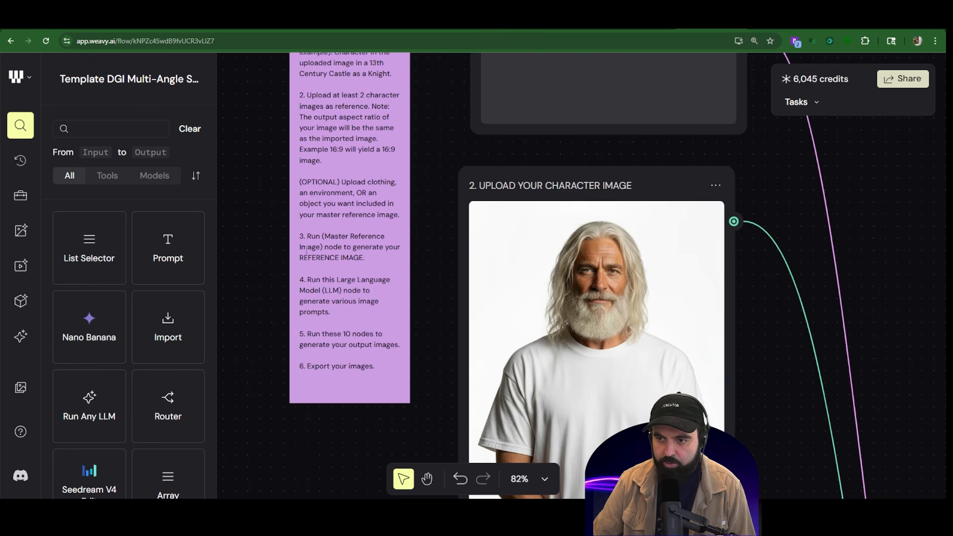
pyautogui.scroll(-5, 709, 352)
pyautogui.scroll(-5, 662, 359)
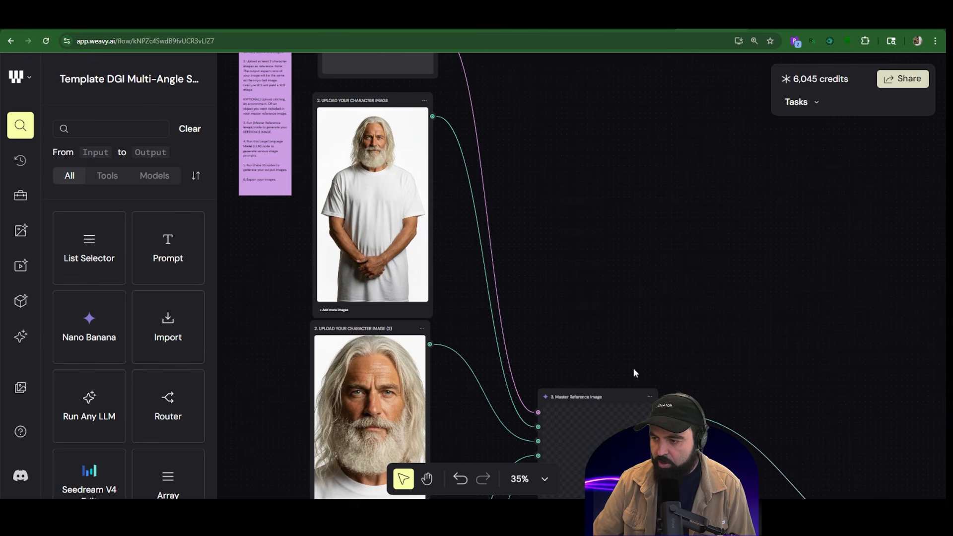
pyautogui.scroll(-2, 588, 387)
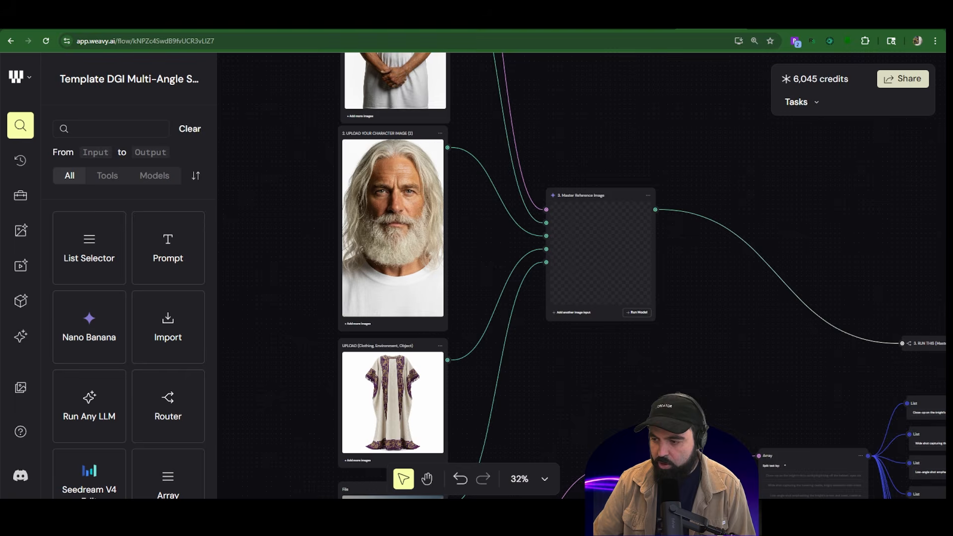
pyautogui.scroll(-4, 638, 337)
pyautogui.scroll(7, 641, 332)
pyautogui.scroll(-1, 629, 304)
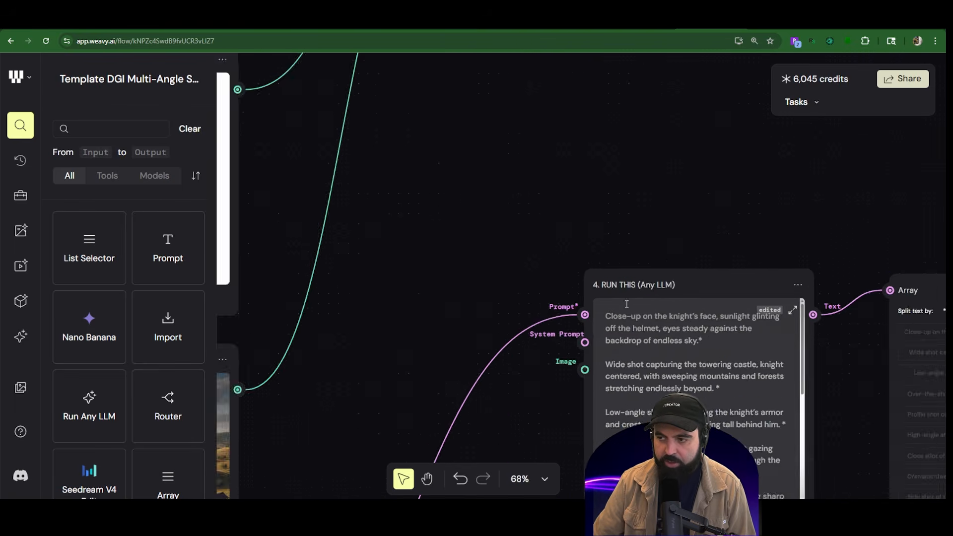
# Step: Run the 3. Master Reference Image node and inspect the generated picture up close
pyautogui.scroll(-6, 610, 297)
pyautogui.moveTo(575, 232); pyautogui.dragTo(539, 304)
pyautogui.scroll(3, 589, 262)
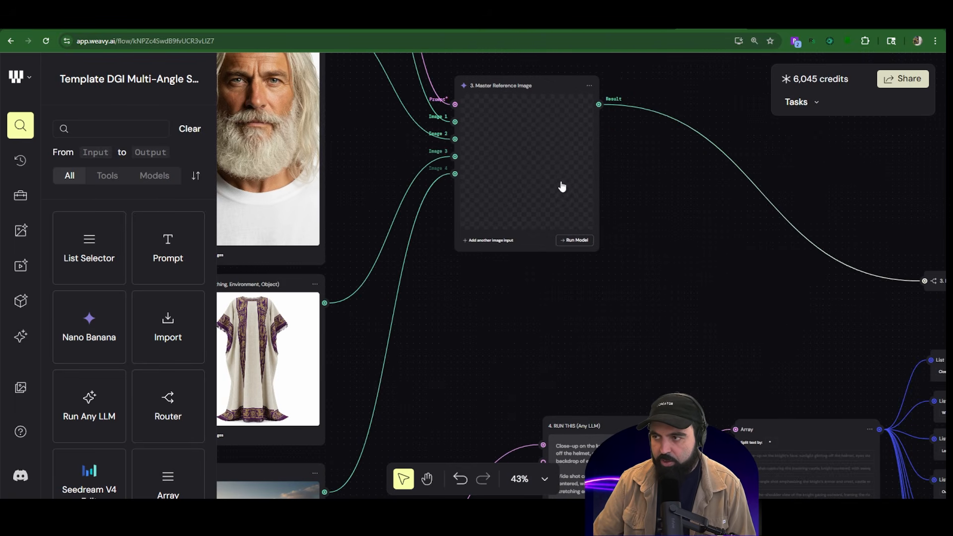
pyautogui.click(542, 85)
pyautogui.click(576, 240)
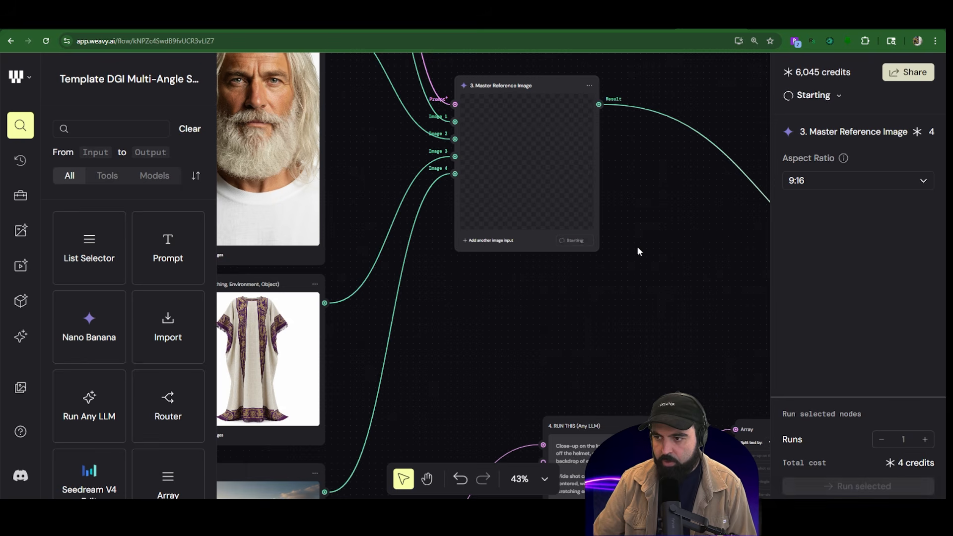
pyautogui.scroll(-5, 546, 243)
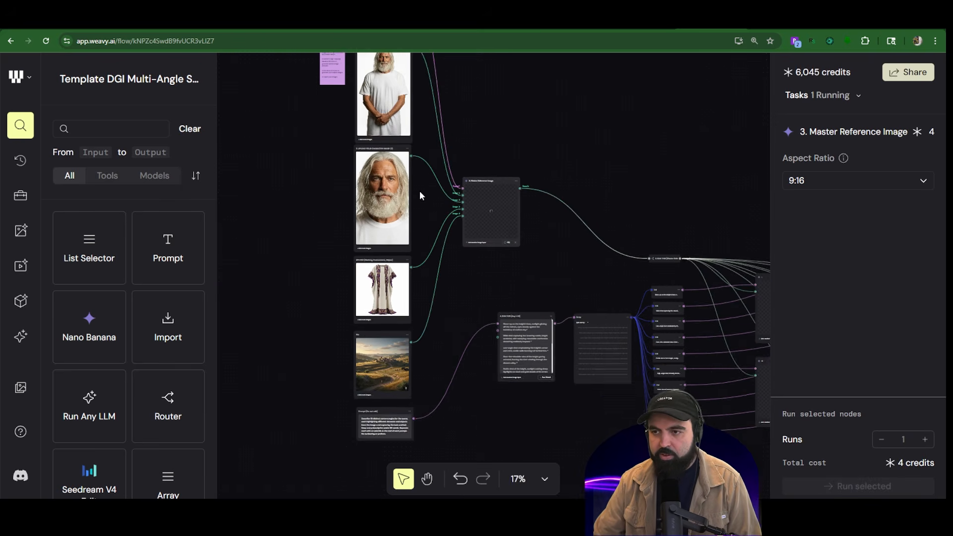
pyautogui.scroll(2, 416, 201)
pyautogui.scroll(-2, 387, 201)
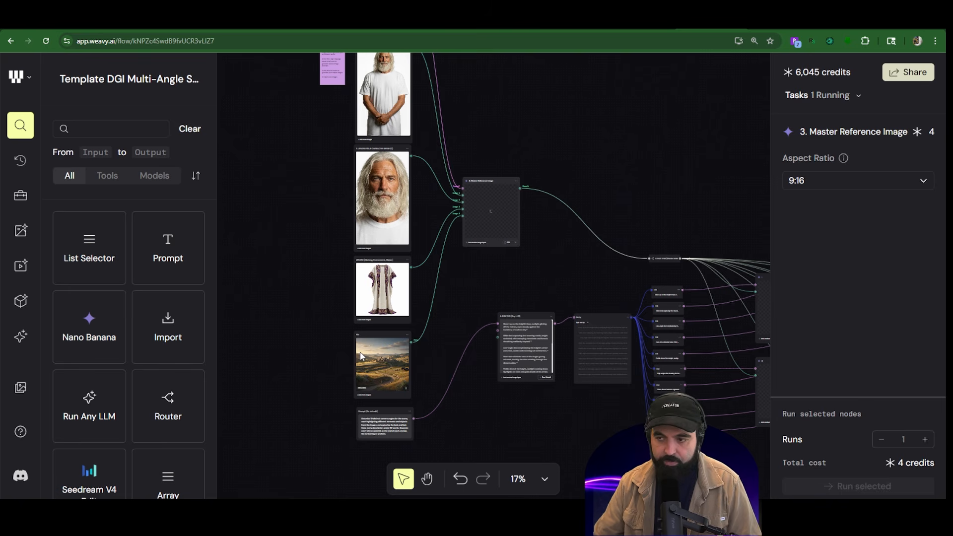
pyautogui.scroll(5, 541, 201)
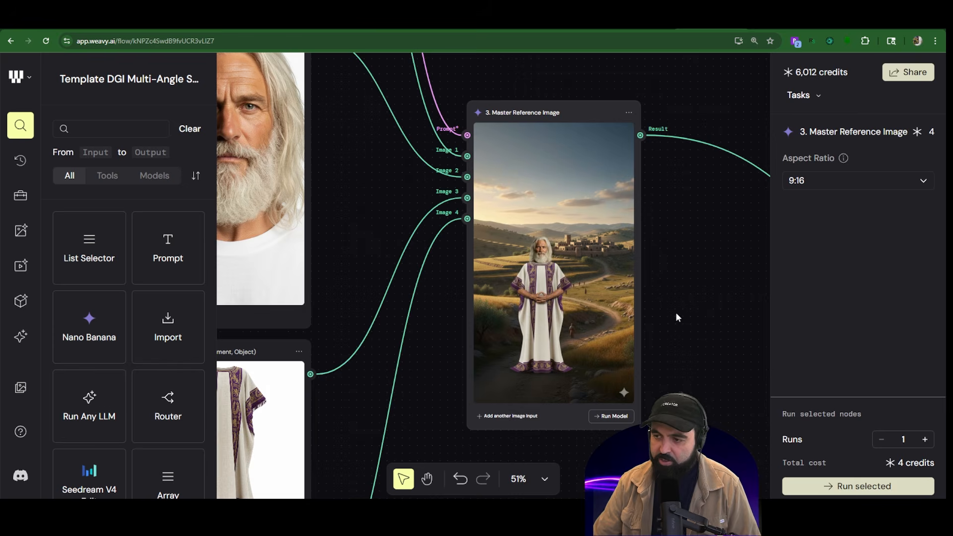
pyautogui.scroll(3, 637, 308)
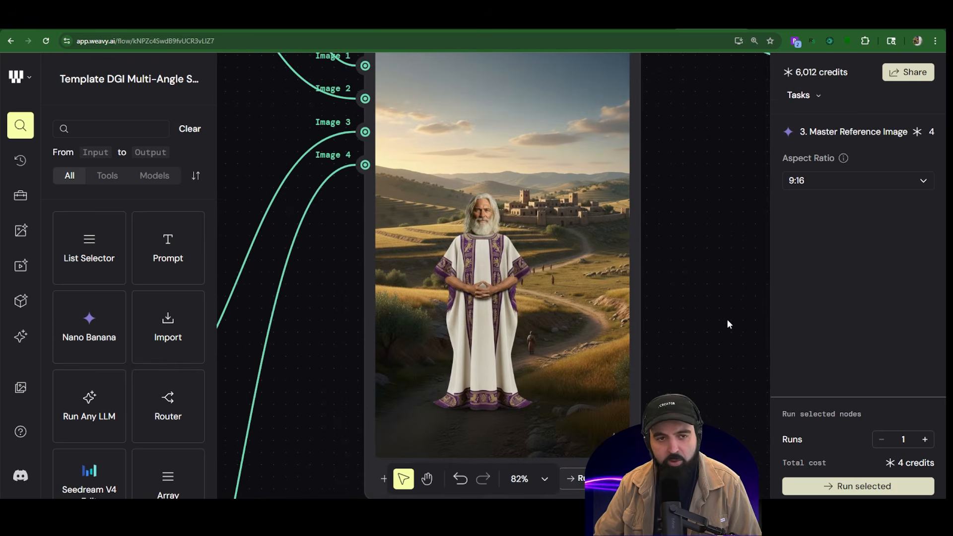
# Step: Examine the generated Master Reference Image and compare it with the character, clothing and landscape images that feed the node
pyautogui.scroll(-2, 623, 312)
pyautogui.scroll(5, 615, 308)
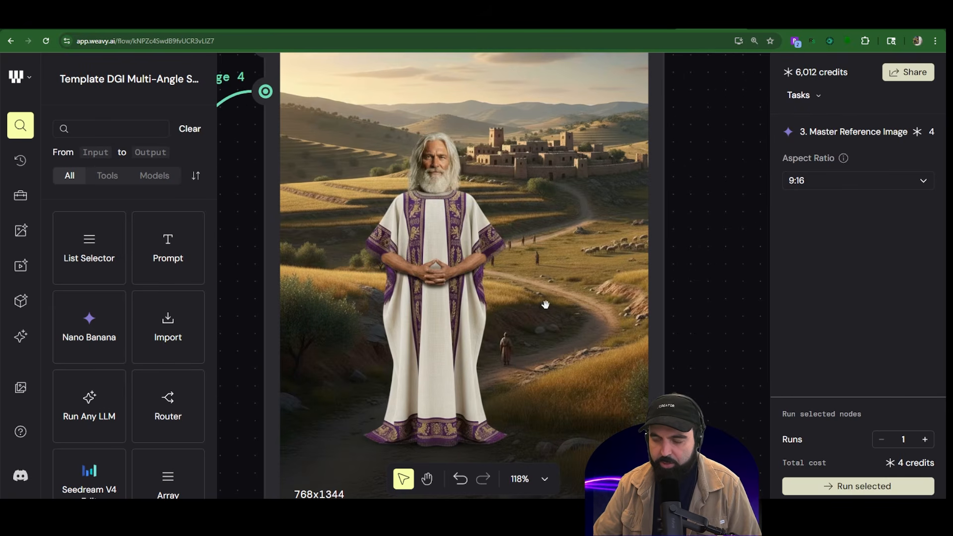
pyautogui.scroll(-2, 538, 331)
pyautogui.scroll(-1, 538, 331)
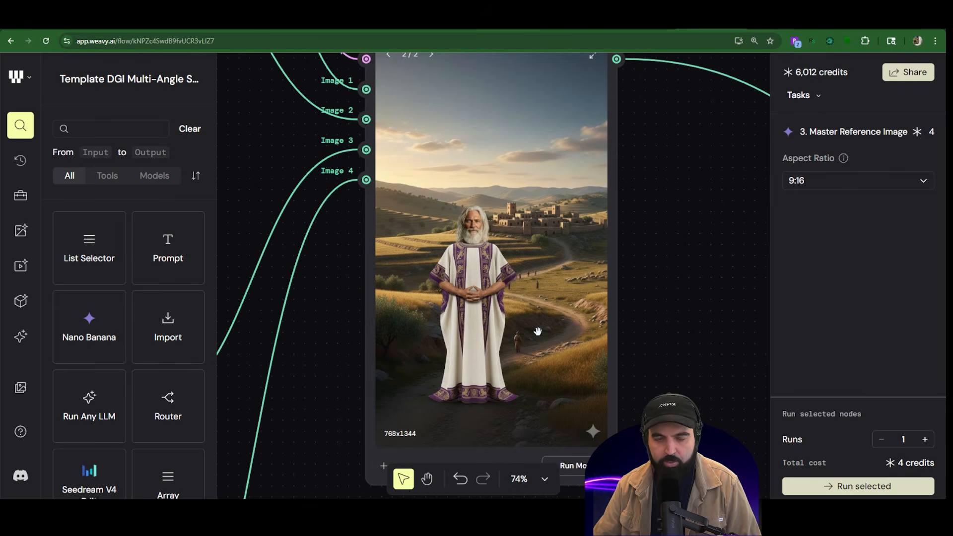
pyautogui.scroll(-3, 530, 332)
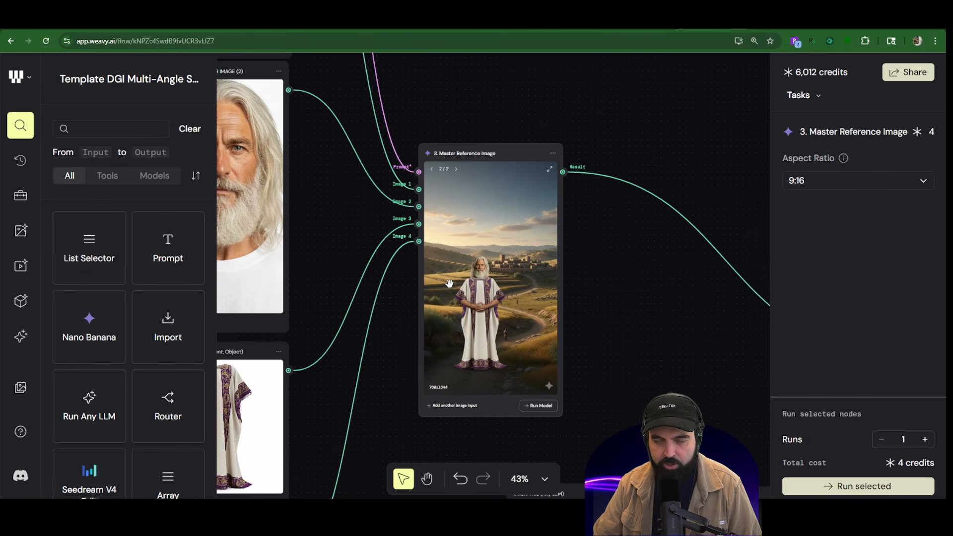
pyautogui.scroll(-2, 449, 282)
pyautogui.scroll(4, 450, 121)
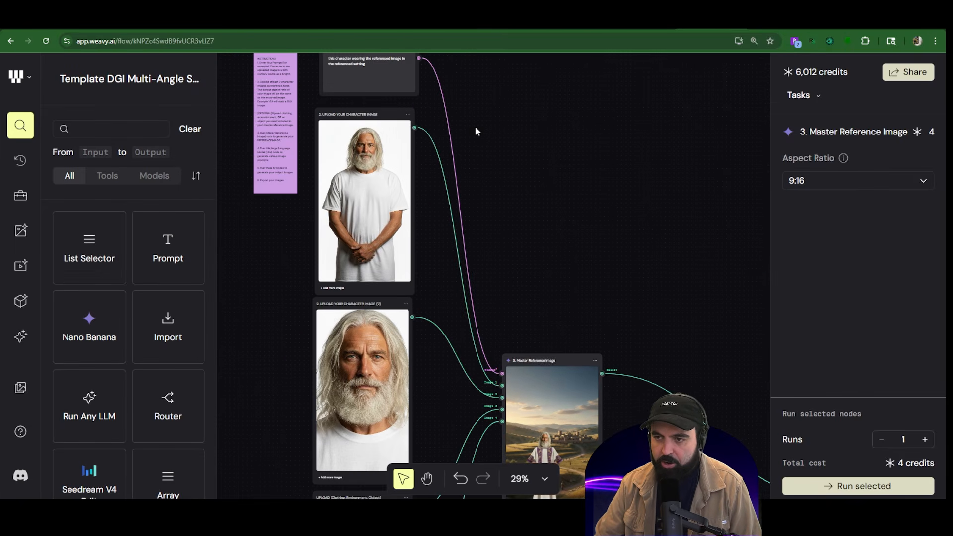
pyautogui.scroll(-6, 556, 331)
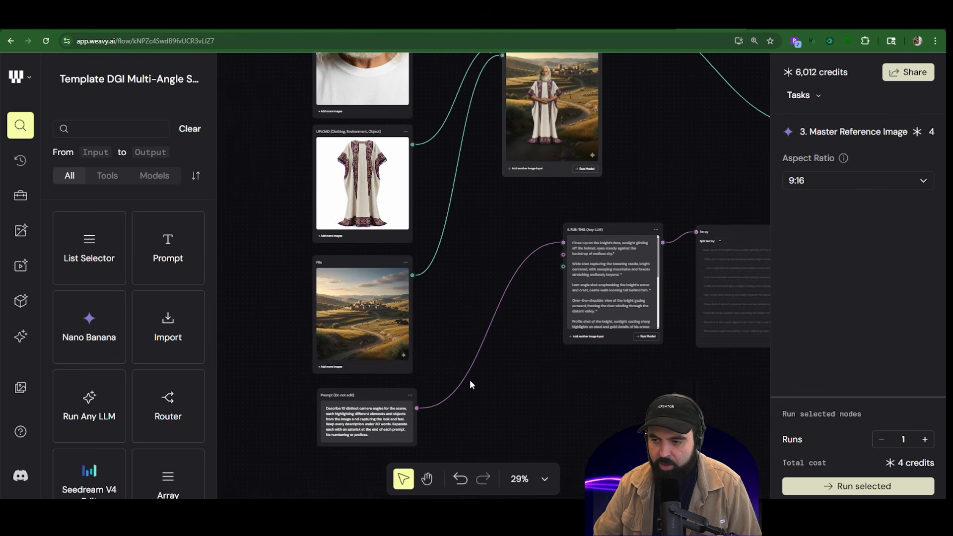
pyautogui.scroll(1, 368, 306)
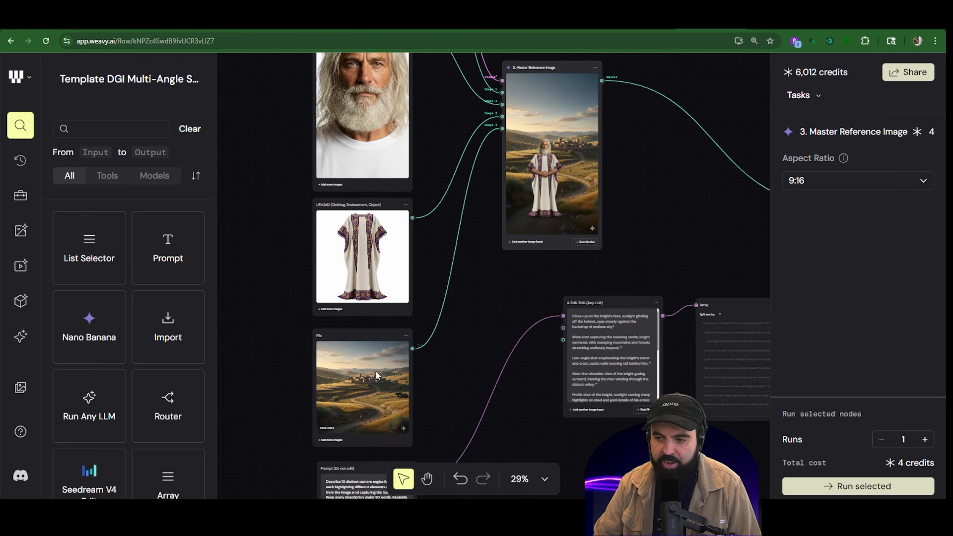
pyautogui.scroll(2, 434, 351)
pyautogui.scroll(-5, 434, 351)
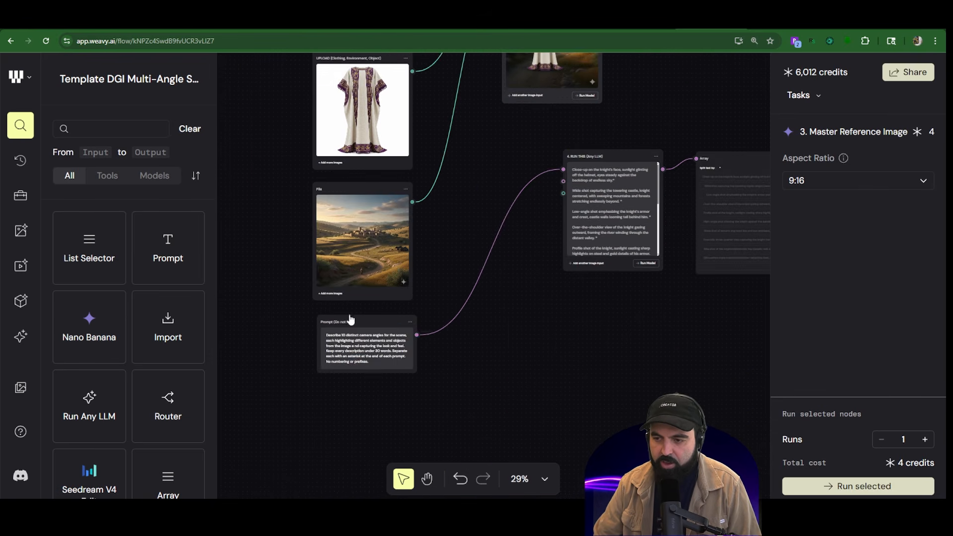
pyautogui.scroll(7, 343, 273)
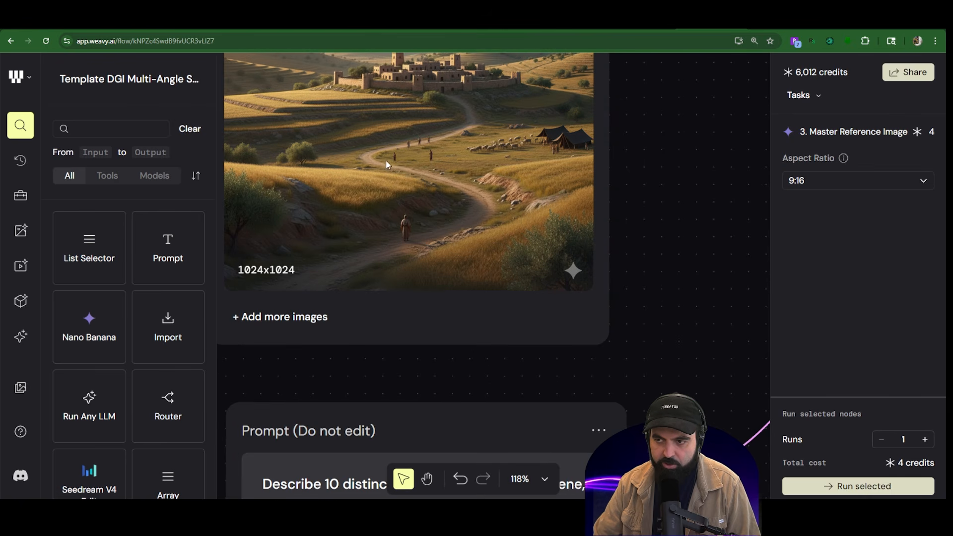
pyautogui.scroll(-6, 422, 198)
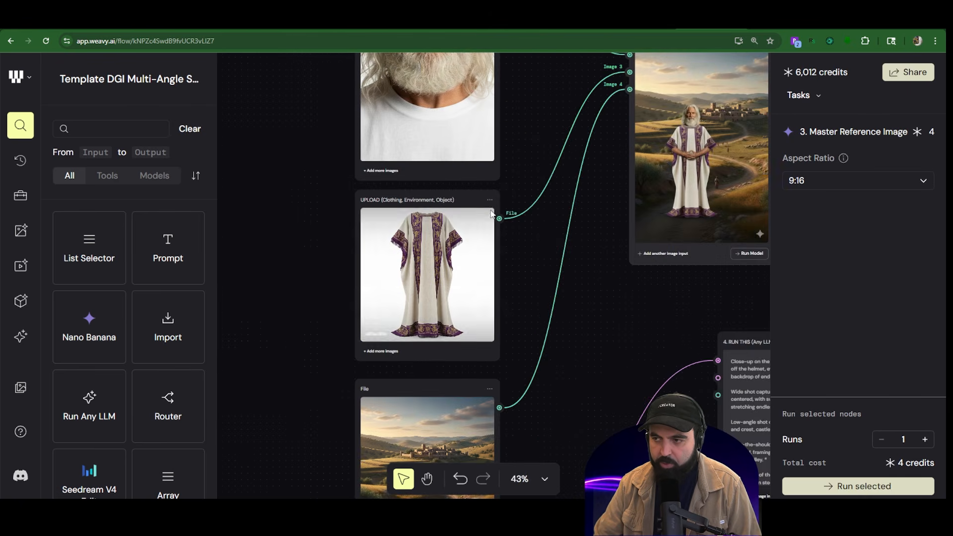
# Step: Append "Medium shot he stands by the castle." to the text in the 1. YOUR PROMPT node
pyautogui.scroll(6, 630, 206)
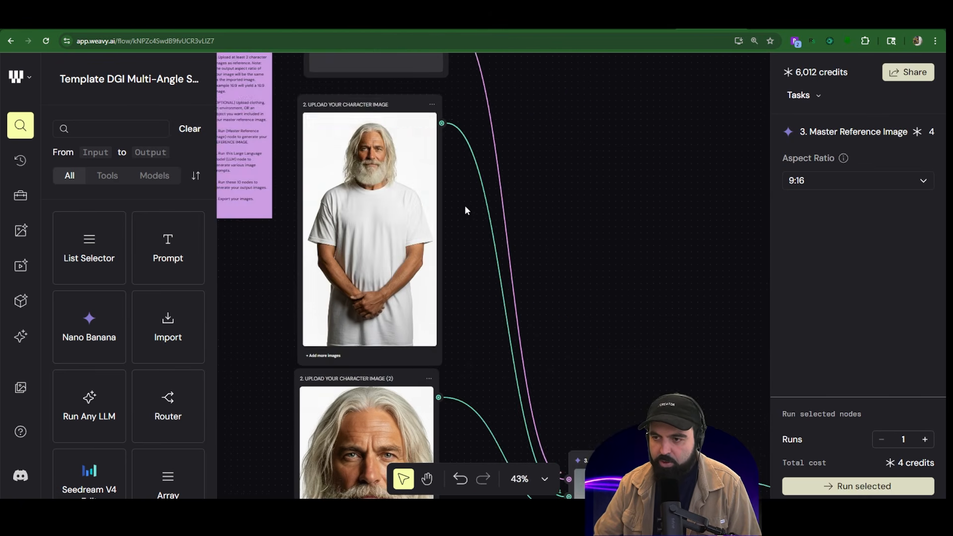
pyautogui.scroll(4, 337, 182)
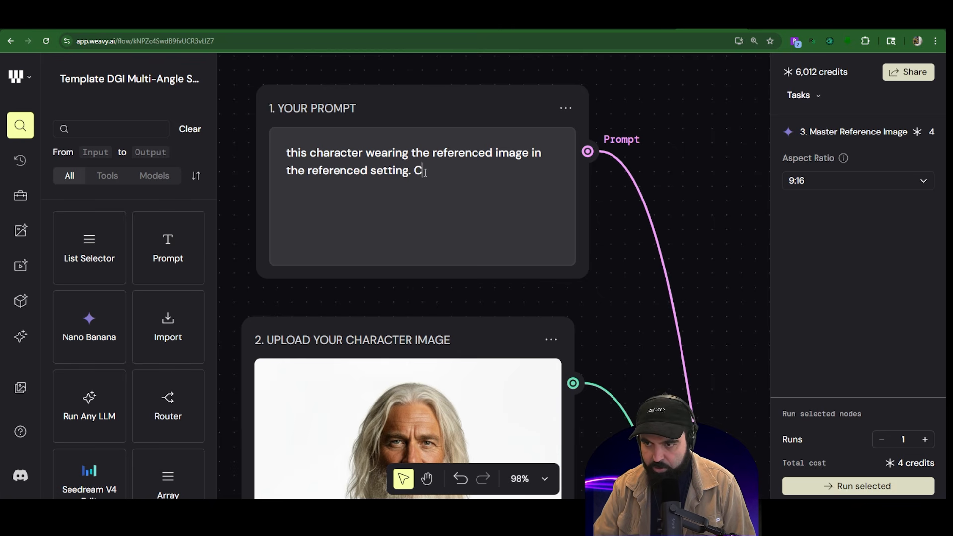
pyautogui.write('um')
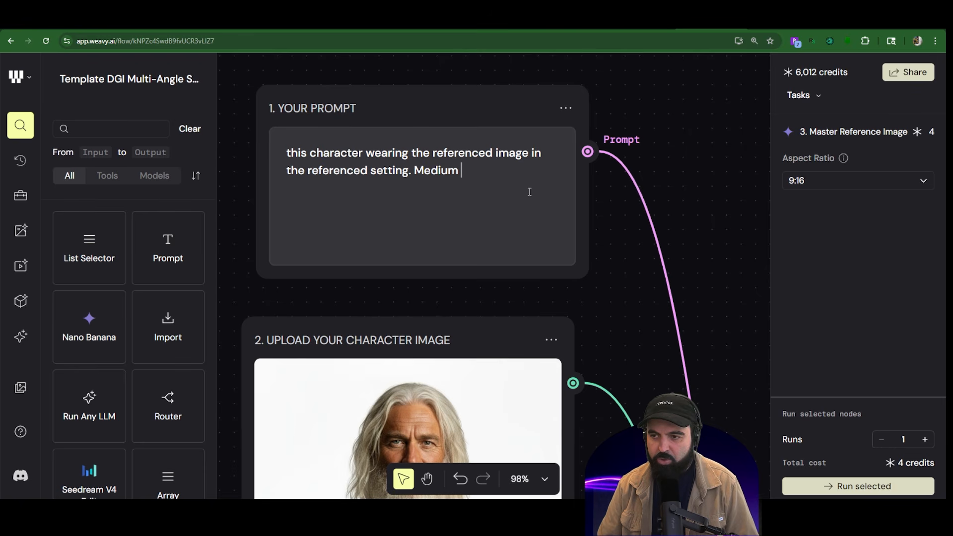
pyautogui.write('c')
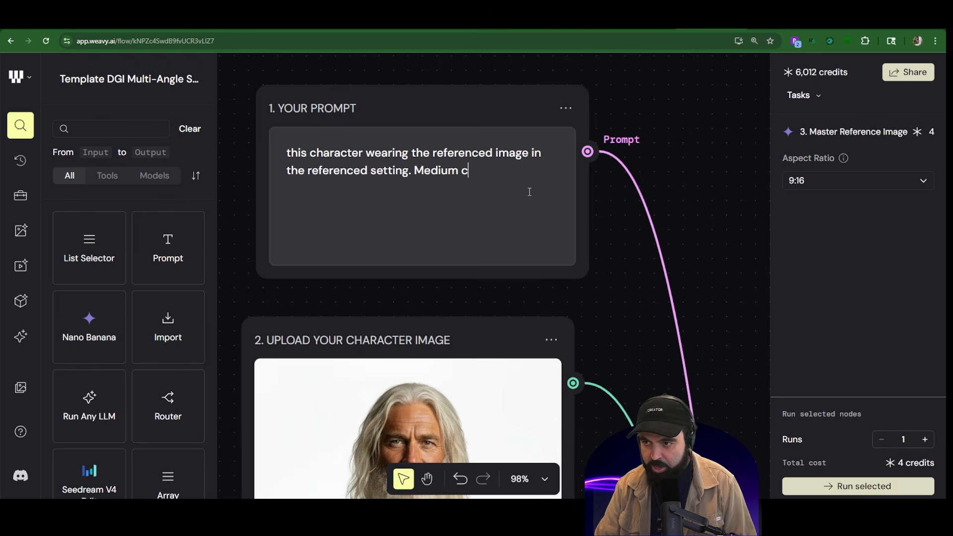
pyautogui.press('BackSpace')
pyautogui.write('shot he stands by the castle.')
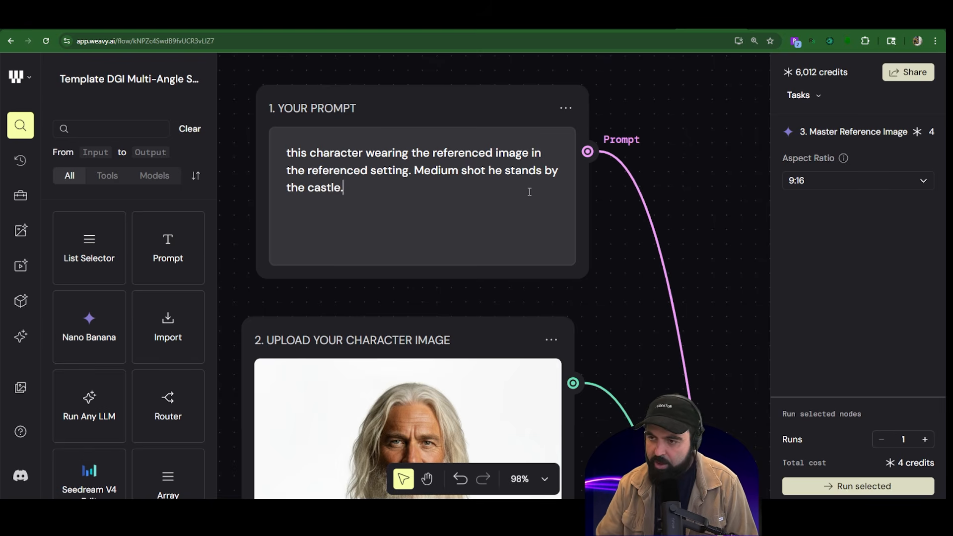
# Step: Inspect the character, robe and castle background in the 3. Master Reference Image node up close and select that node
pyautogui.scroll(-5, 606, 330)
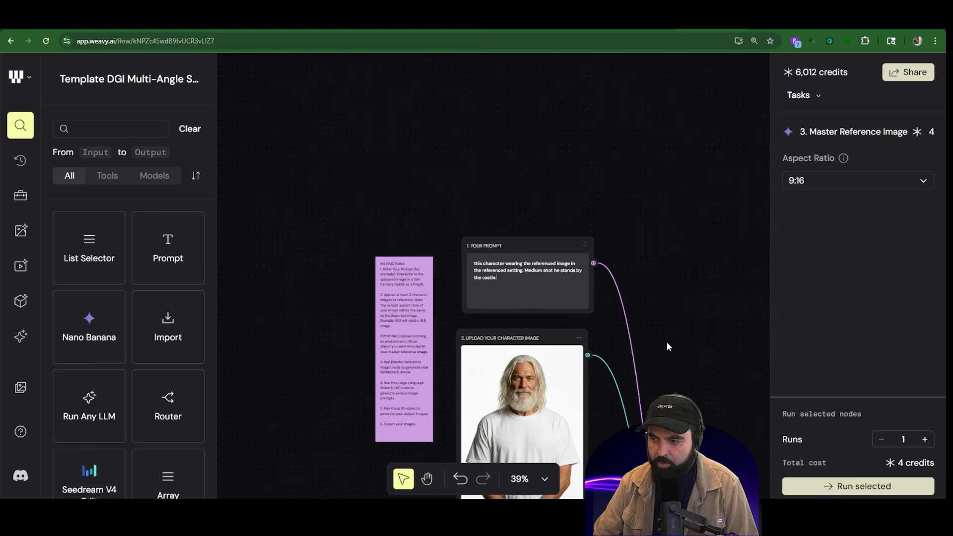
pyautogui.click(545, 154)
pyautogui.moveTo(746, 351); pyautogui.dragTo(476, 107)
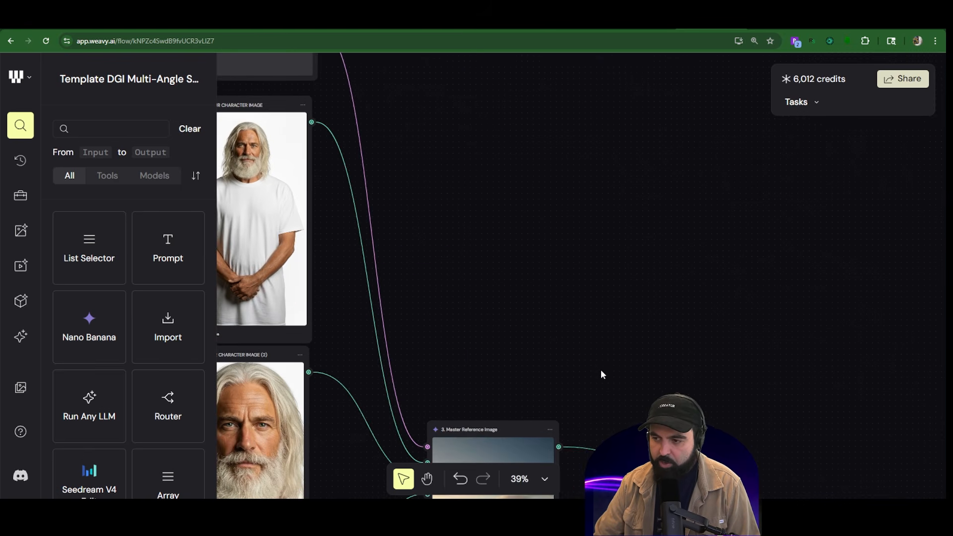
pyautogui.moveTo(598, 366); pyautogui.dragTo(570, 183)
pyautogui.scroll(3, 479, 368)
pyautogui.scroll(4, 491, 350)
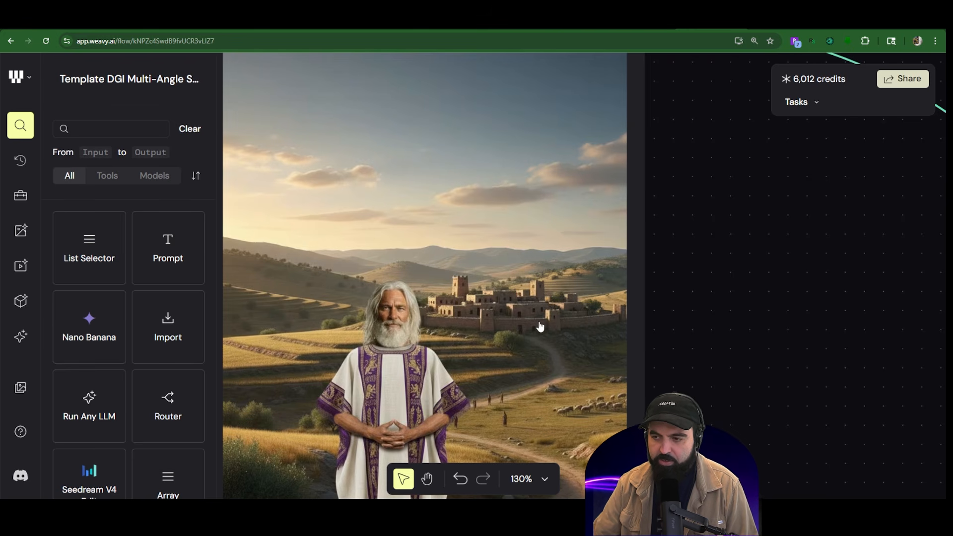
pyautogui.scroll(-3, 461, 407)
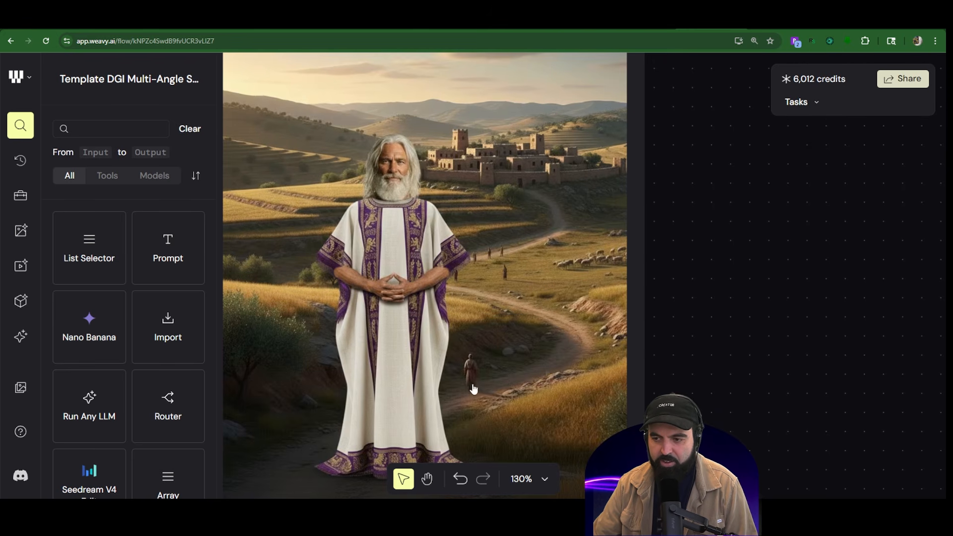
pyautogui.scroll(-2, 411, 449)
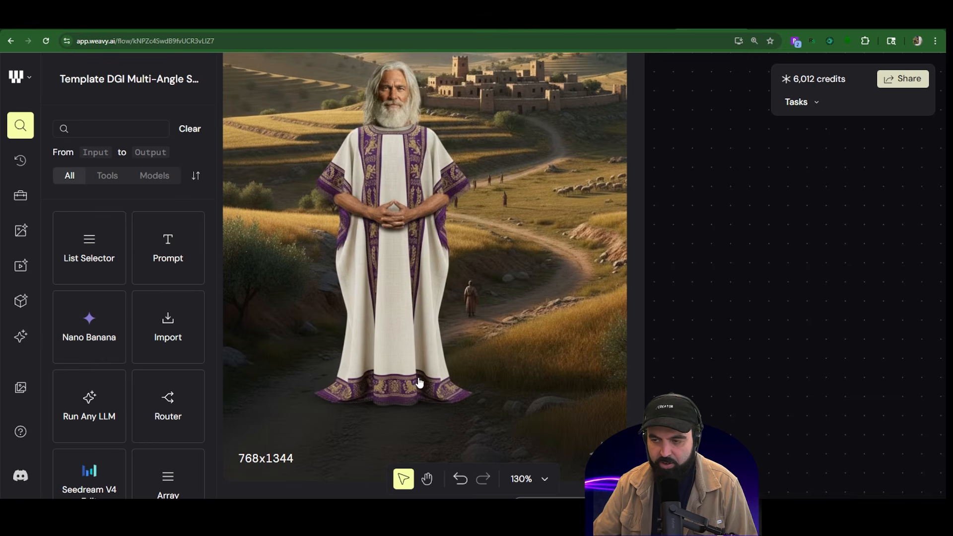
pyautogui.scroll(-5, 444, 318)
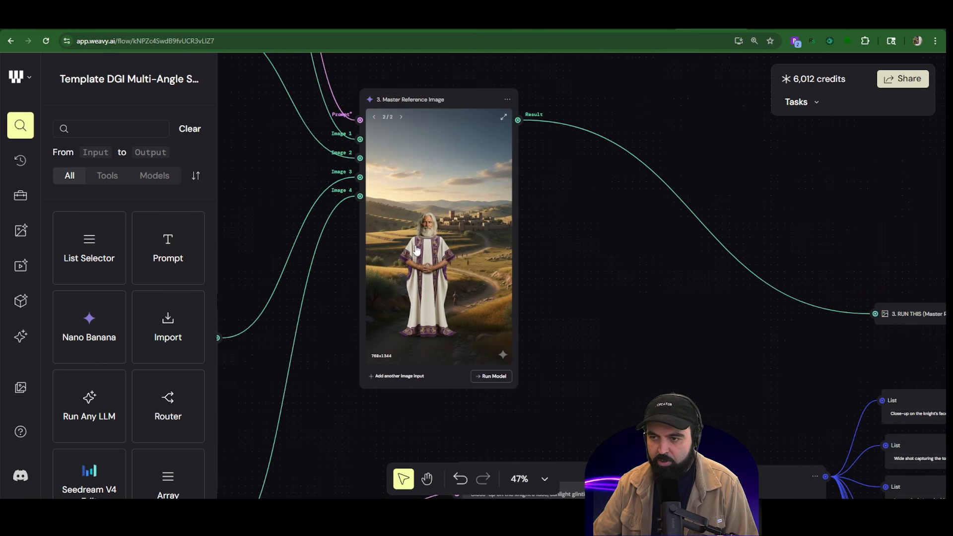
pyautogui.scroll(-2, 452, 256)
pyautogui.scroll(4, 447, 253)
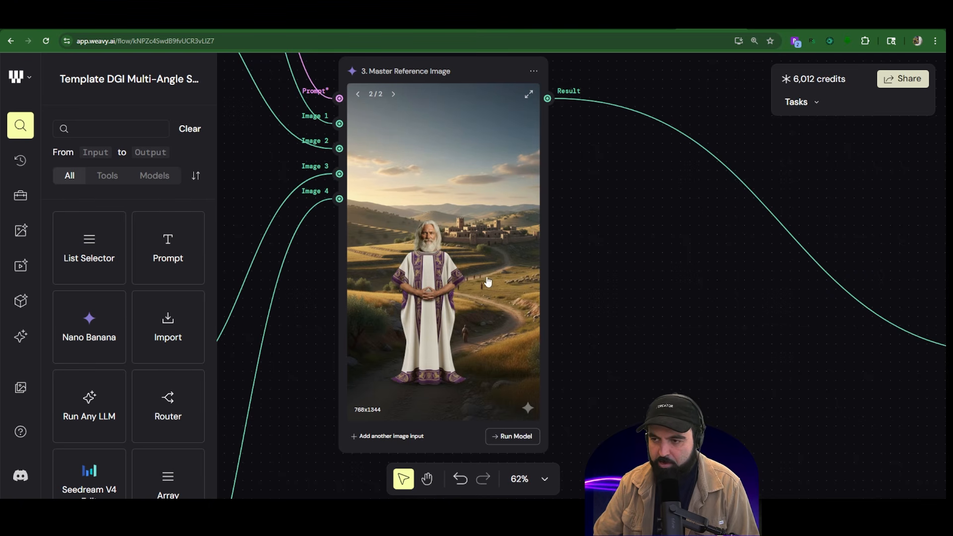
pyautogui.scroll(6, 492, 253)
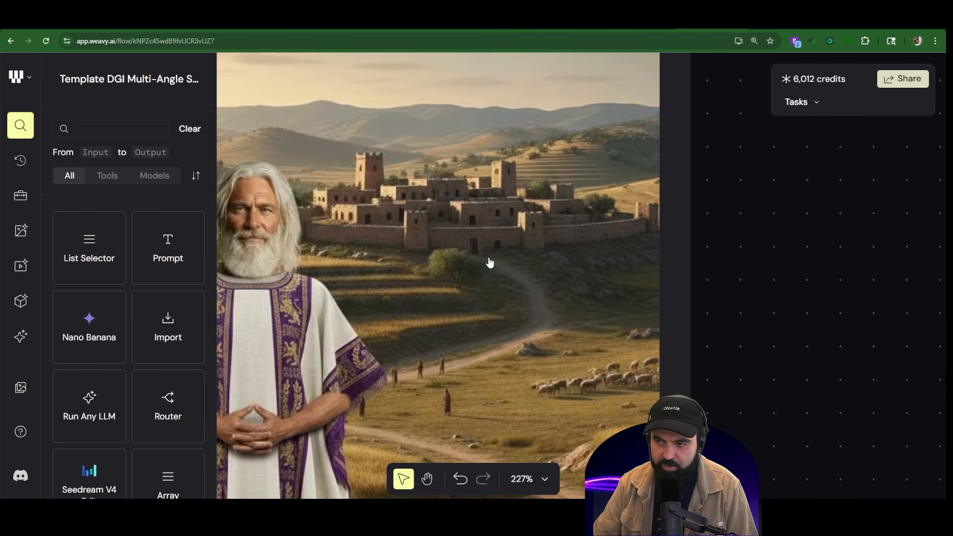
pyautogui.scroll(-7, 496, 262)
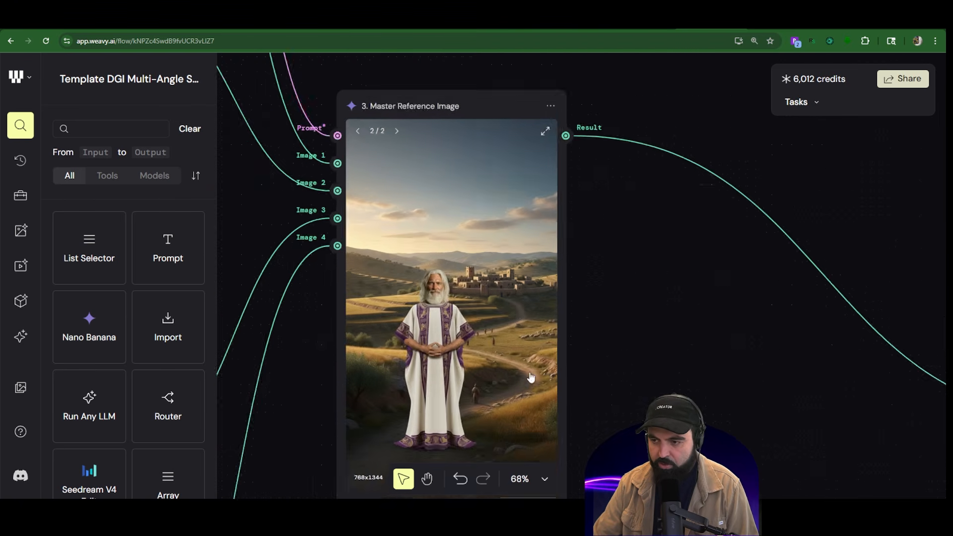
pyautogui.click(526, 336)
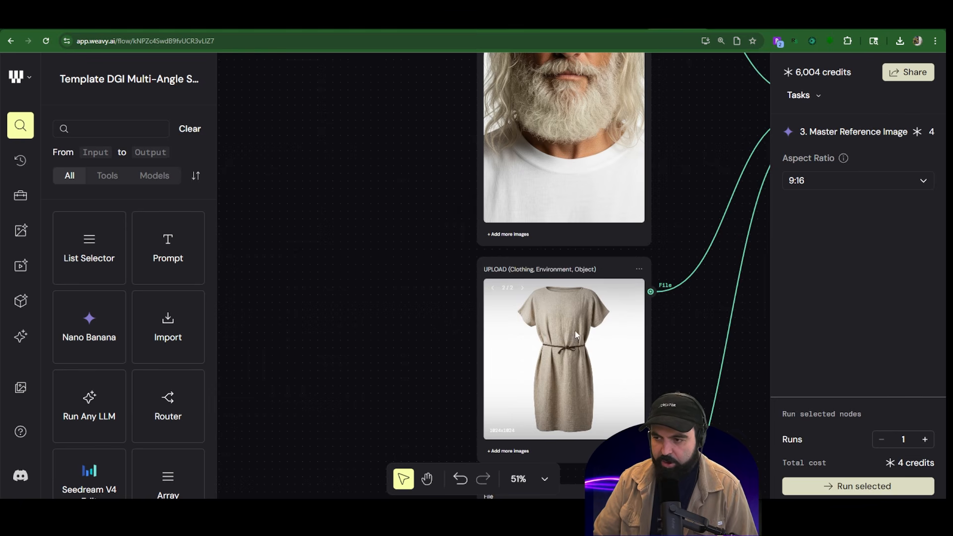
# Step: Extend the final sentence of the 1. YOUR PROMPT text after "castle" with "that is behind him. add a sash to his tunic."
pyautogui.scroll(-4, 601, 317)
pyautogui.click(662, 144)
pyautogui.scroll(3, 655, 330)
pyautogui.scroll(6, 655, 329)
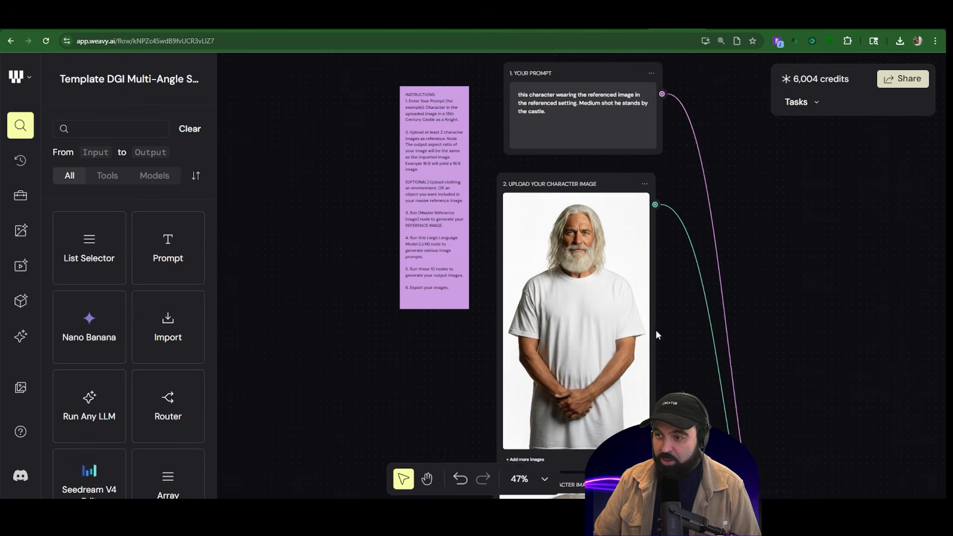
pyautogui.scroll(3, 655, 333)
pyautogui.scroll(5, 606, 311)
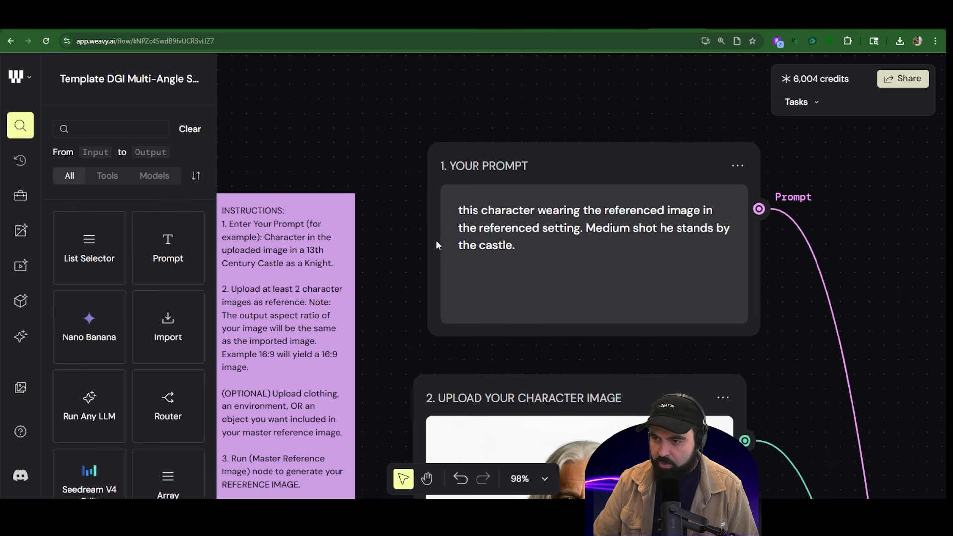
pyautogui.press('BackSpace')
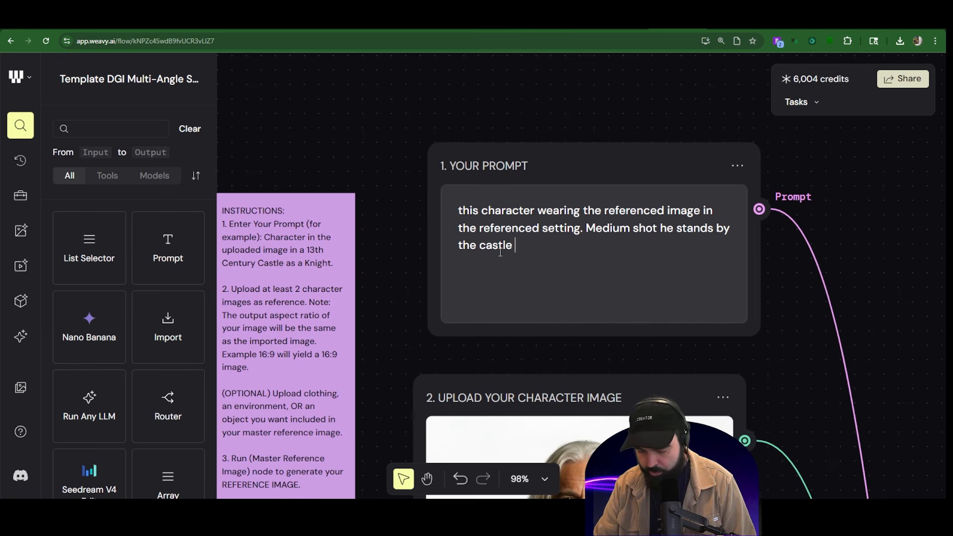
pyautogui.write('that is behind him. add a s')
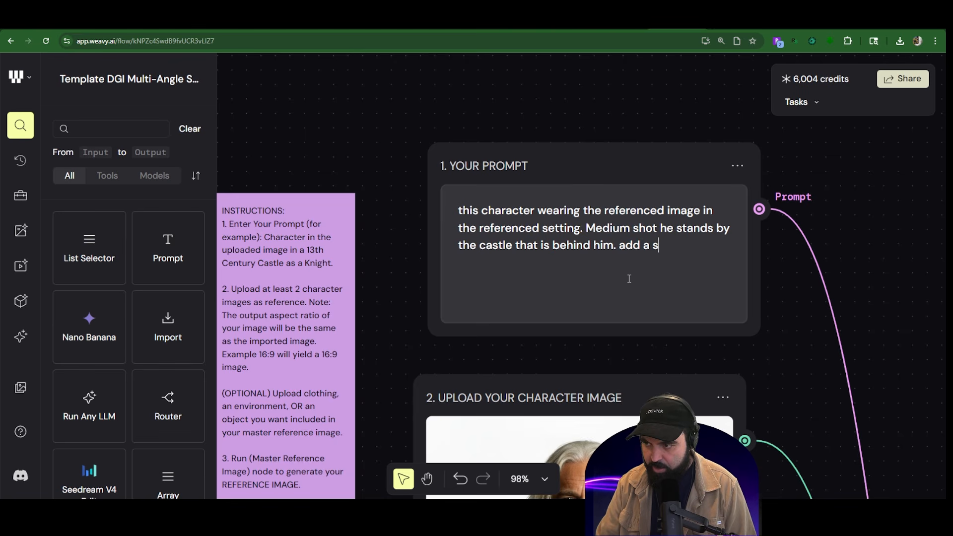
pyautogui.write('ash to')
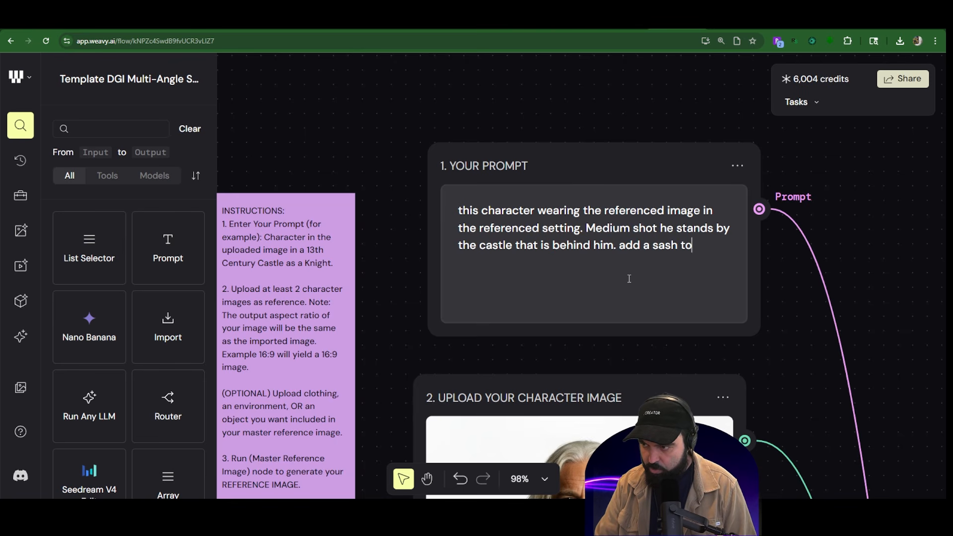
pyautogui.write(' his ')
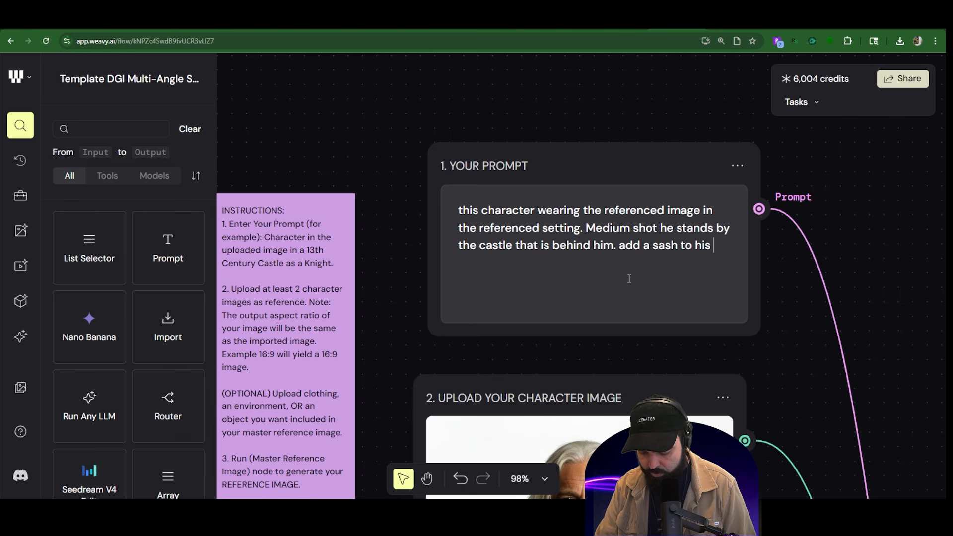
pyautogui.write('tunic')
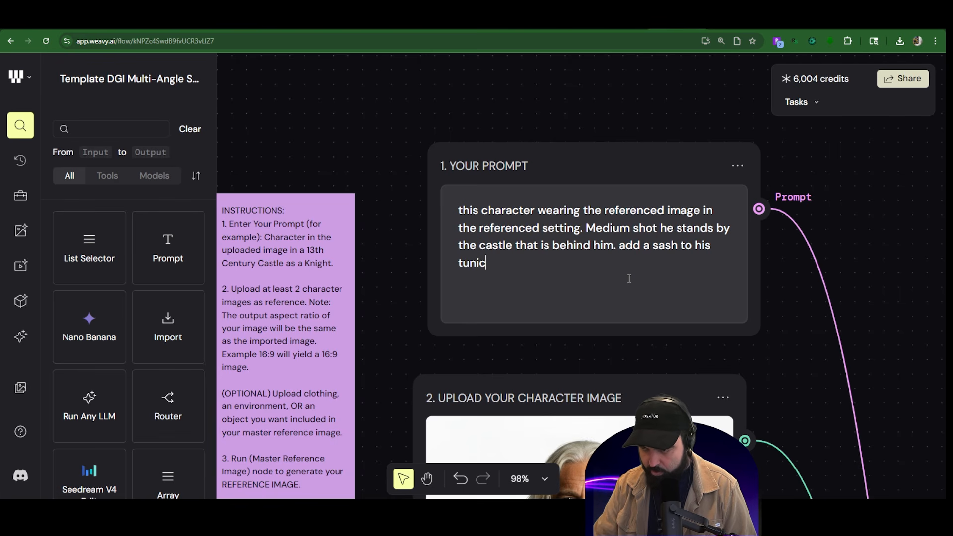
pyautogui.write('.')
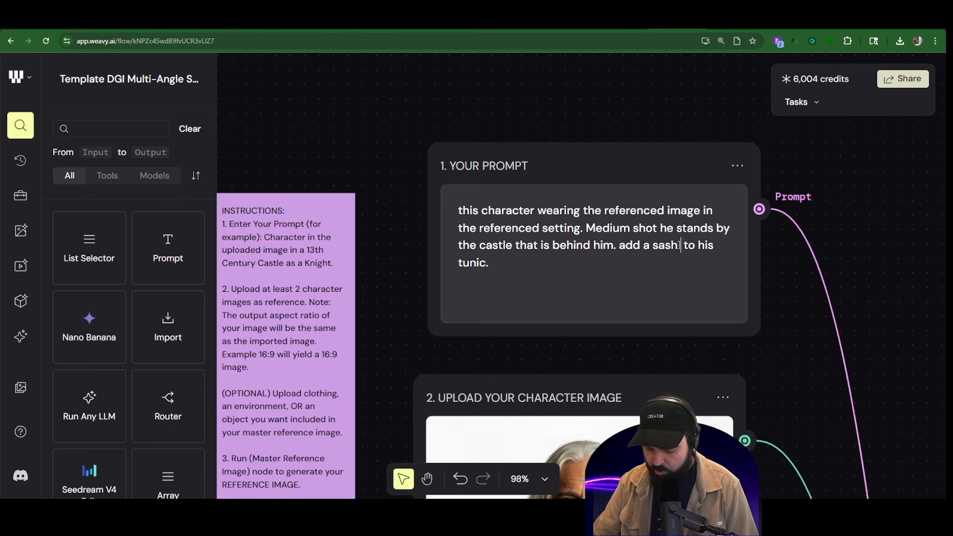
# Step: Insert "(neutral color)" after the word "sash" in the 1. YOUR PROMPT text
pyautogui.write(' (neutra')
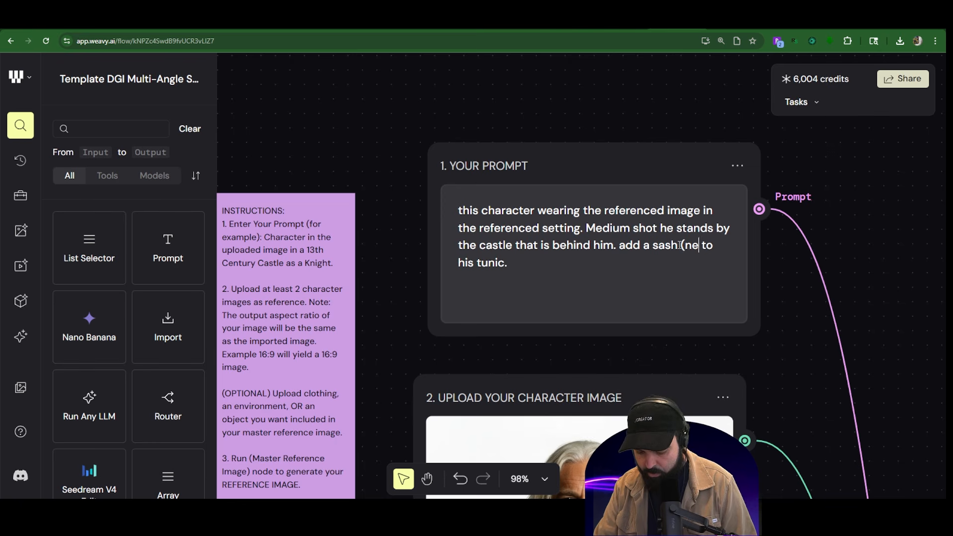
pyautogui.write('l color')
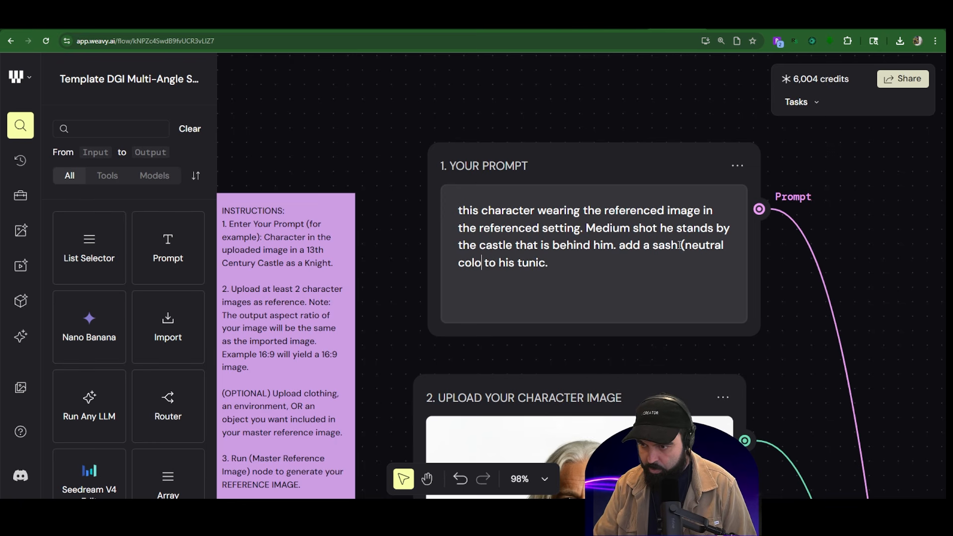
pyautogui.write(')')
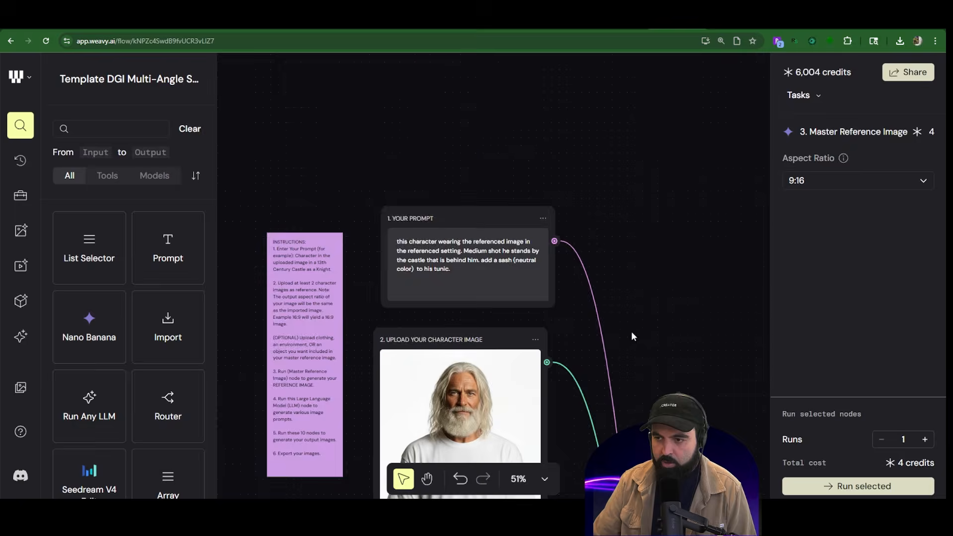
# Step: Run the 3. Master Reference Image node to generate an image from the updated prompt
pyautogui.scroll(-6, 645, 327)
pyautogui.scroll(-2, 662, 326)
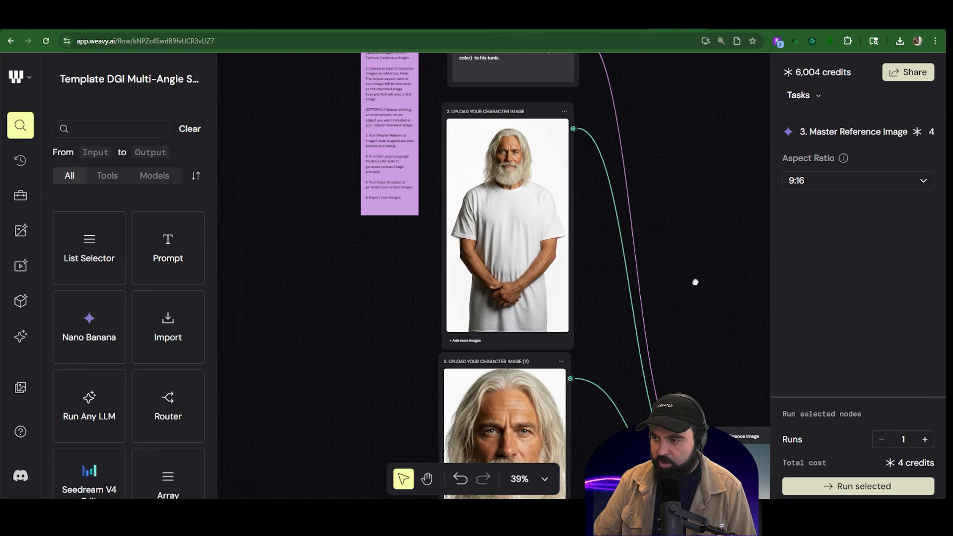
pyautogui.moveTo(708, 287); pyautogui.dragTo(553, 170)
pyautogui.scroll(-3, 668, 390)
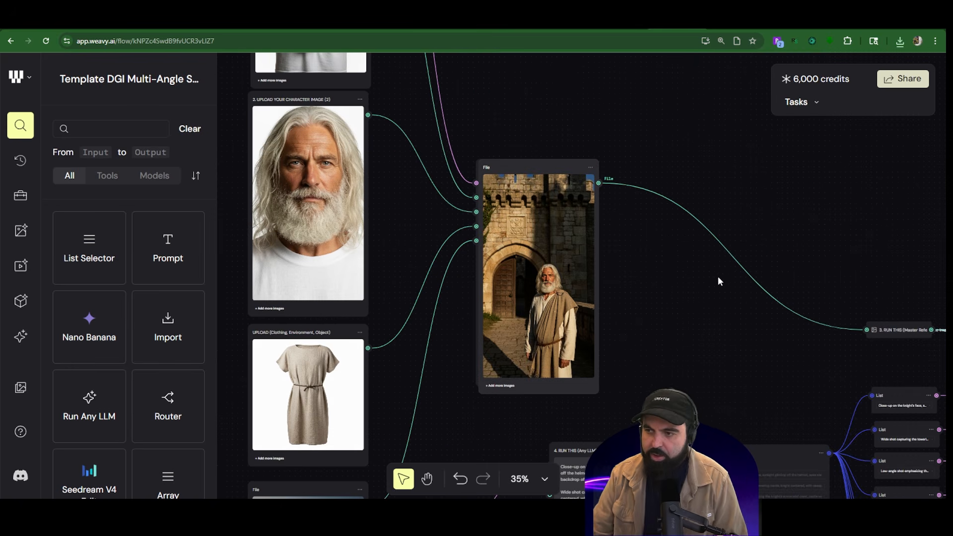
# Step: Inspect the character, sash and tunic in the generated master image up close and compare them with the clothing reference
pyautogui.scroll(2, 561, 288)
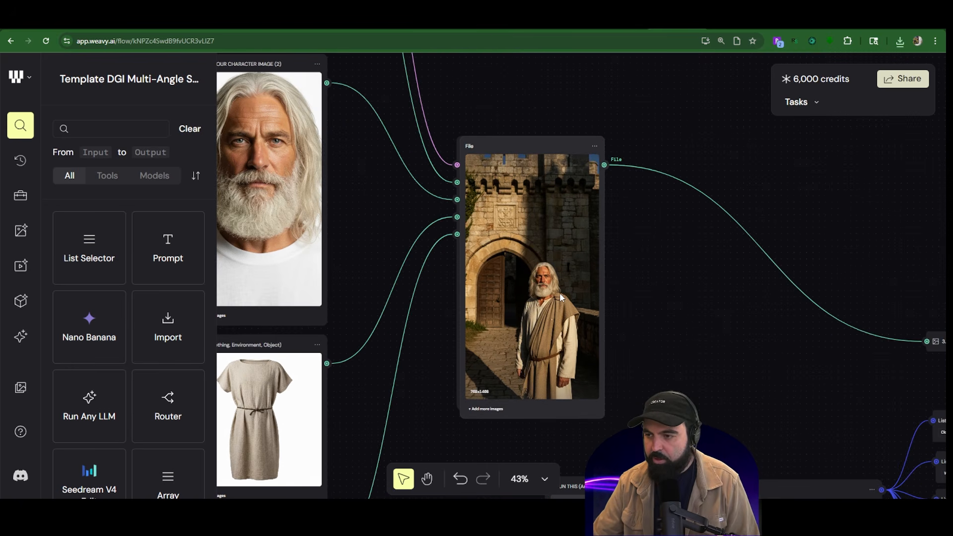
pyautogui.scroll(4, 561, 284)
pyautogui.scroll(-6, 597, 323)
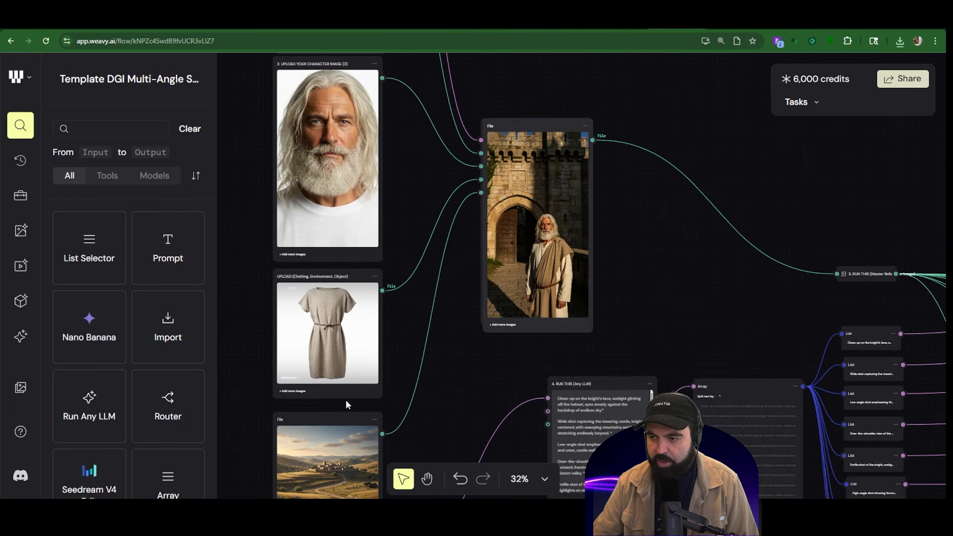
pyautogui.scroll(7, 345, 400)
pyautogui.scroll(-4, 350, 305)
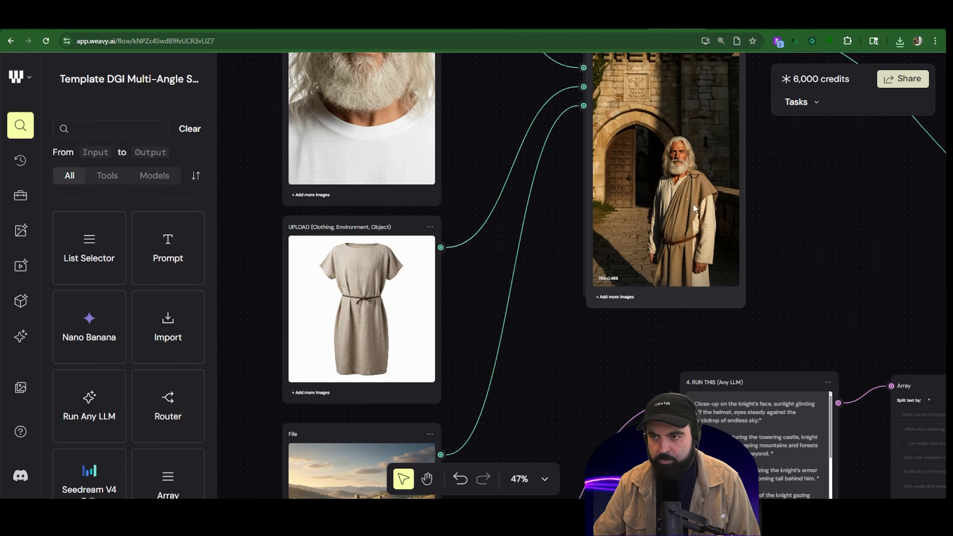
pyautogui.scroll(2, 714, 195)
pyautogui.scroll(8, 662, 332)
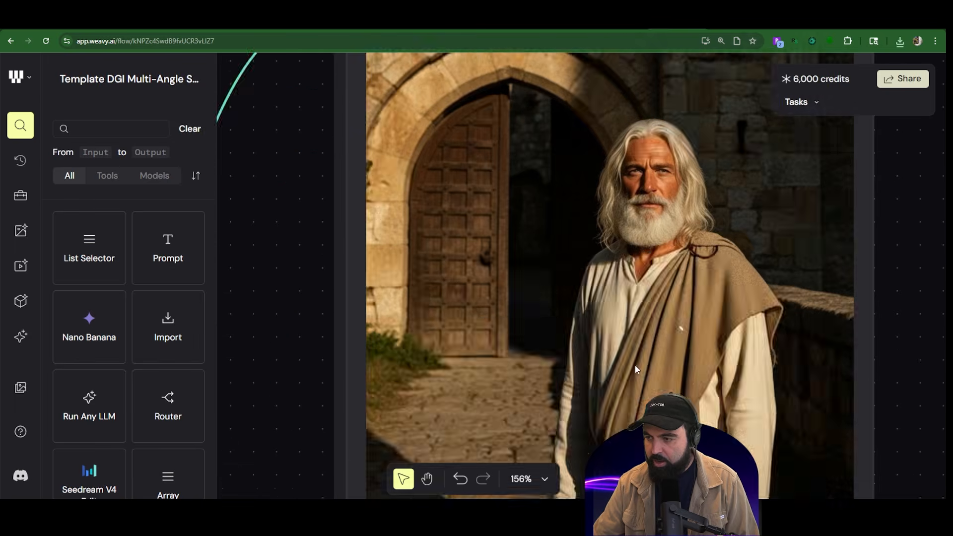
pyautogui.scroll(-6, 547, 302)
pyautogui.scroll(-5, 399, 210)
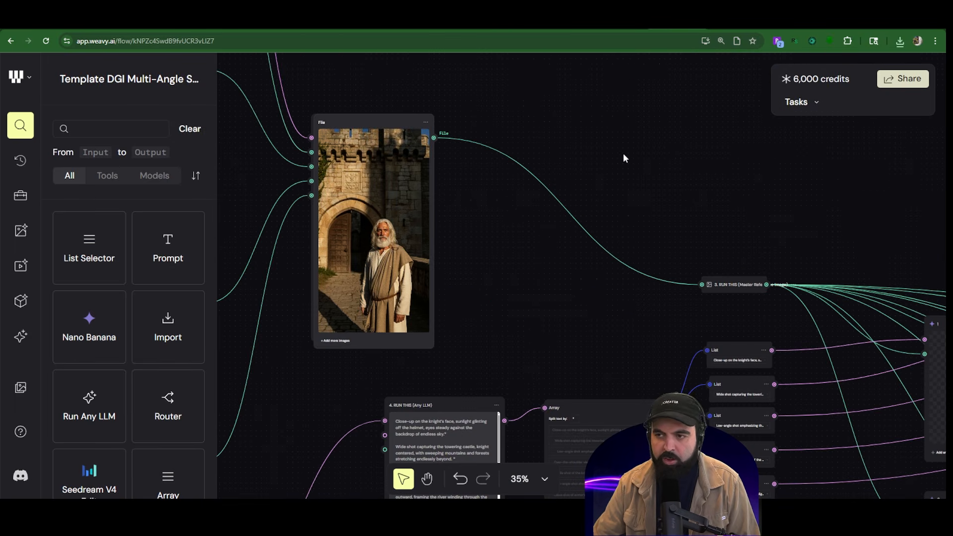
# Step: Examine how the master image feeds through the 3. RUN THIS node into the numbered image nodes
pyautogui.scroll(2, 465, 166)
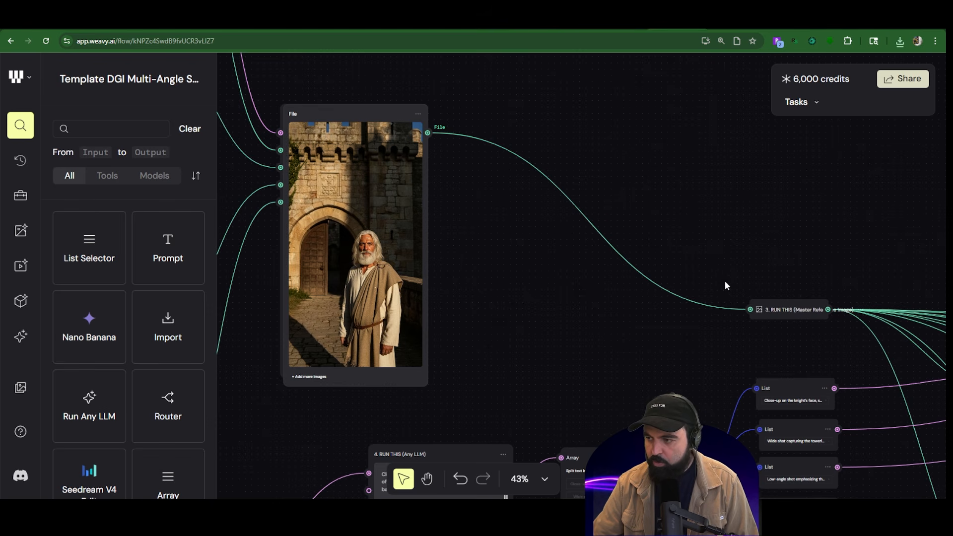
pyautogui.moveTo(841, 251); pyautogui.dragTo(412, 265)
pyautogui.scroll(5, 356, 286)
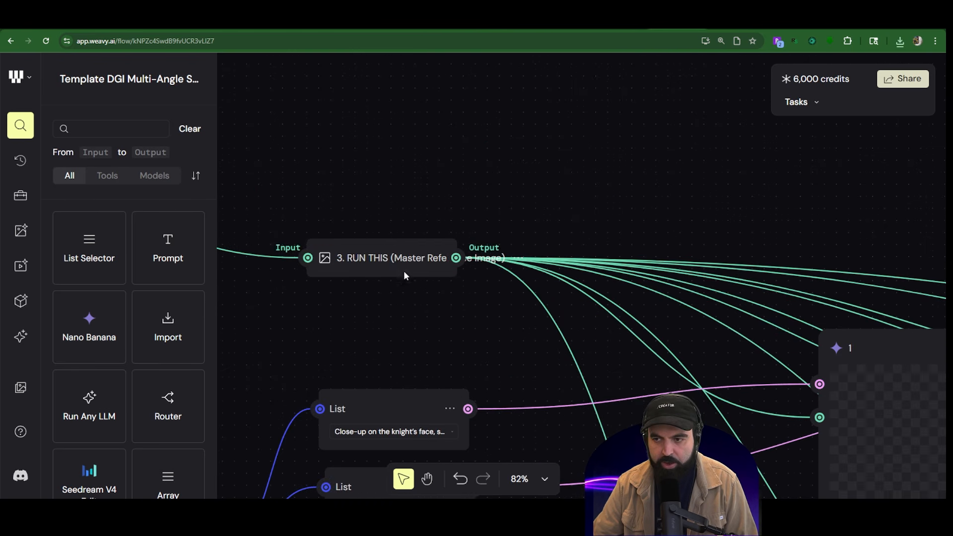
pyautogui.scroll(-8, 551, 293)
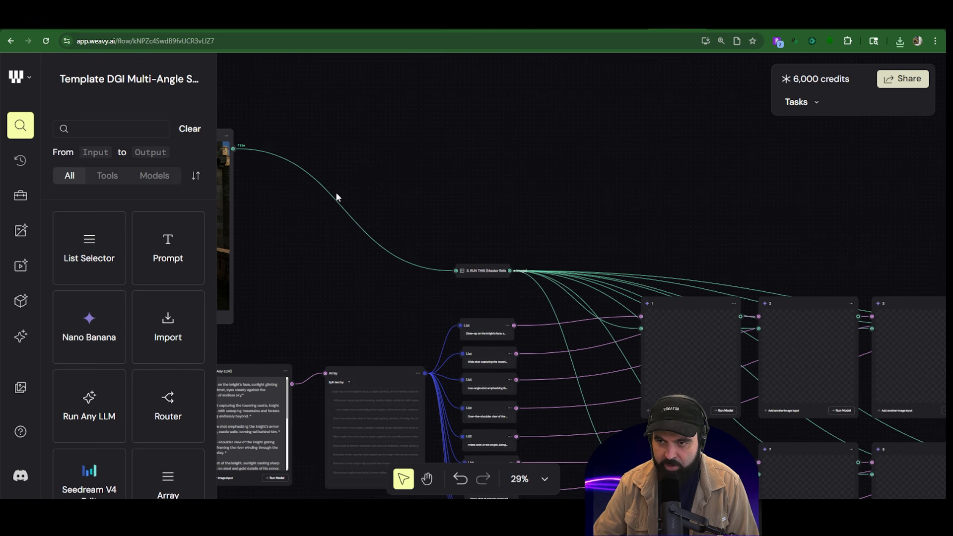
pyautogui.scroll(4, 492, 285)
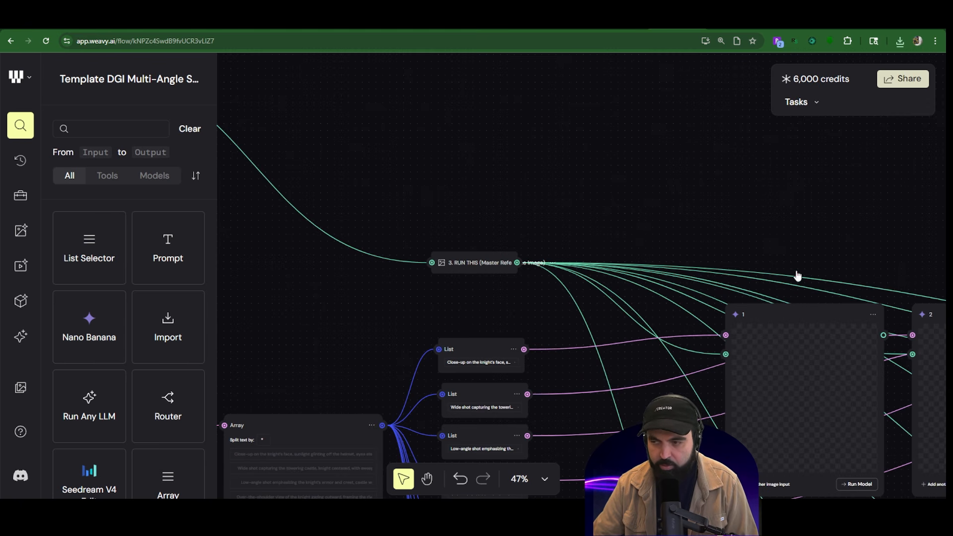
pyautogui.scroll(-6, 574, 334)
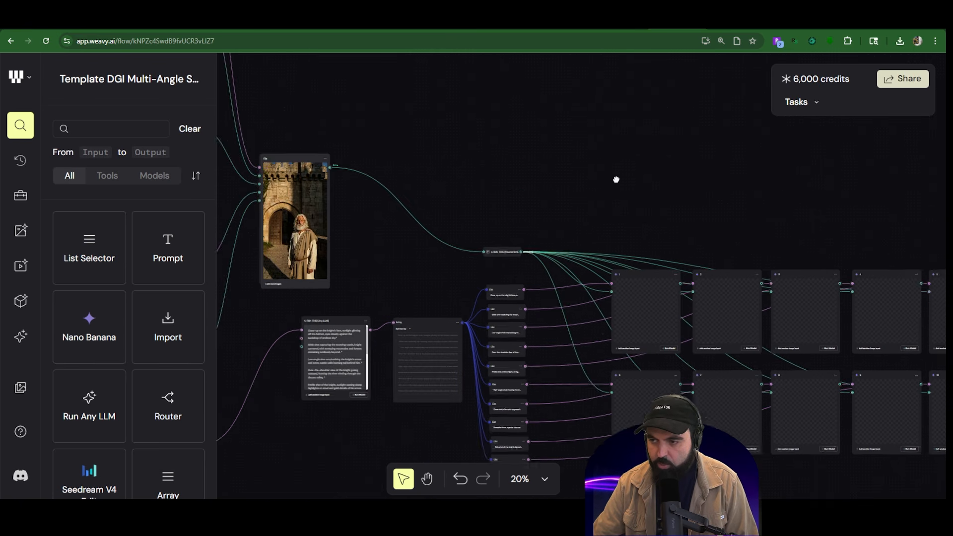
pyautogui.scroll(6, 535, 192)
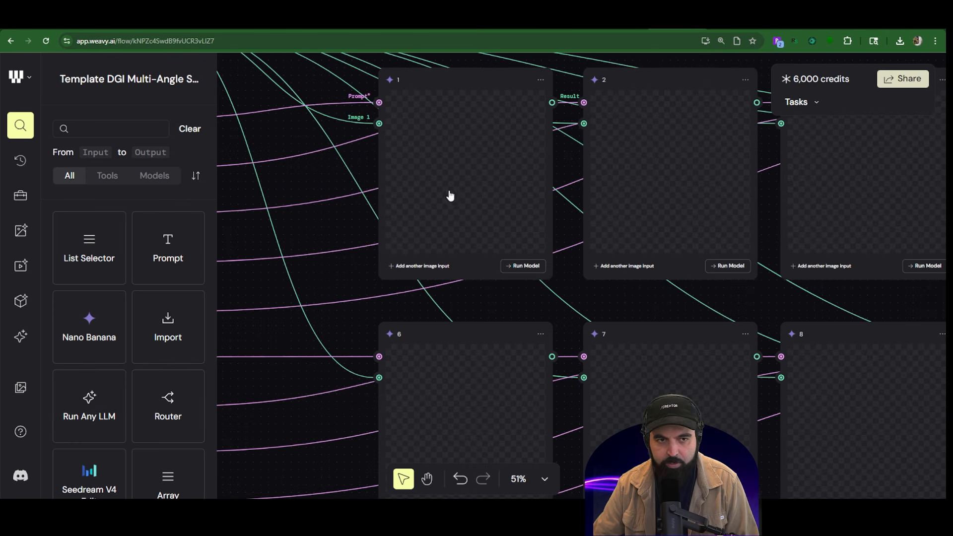
pyautogui.scroll(-5, 844, 271)
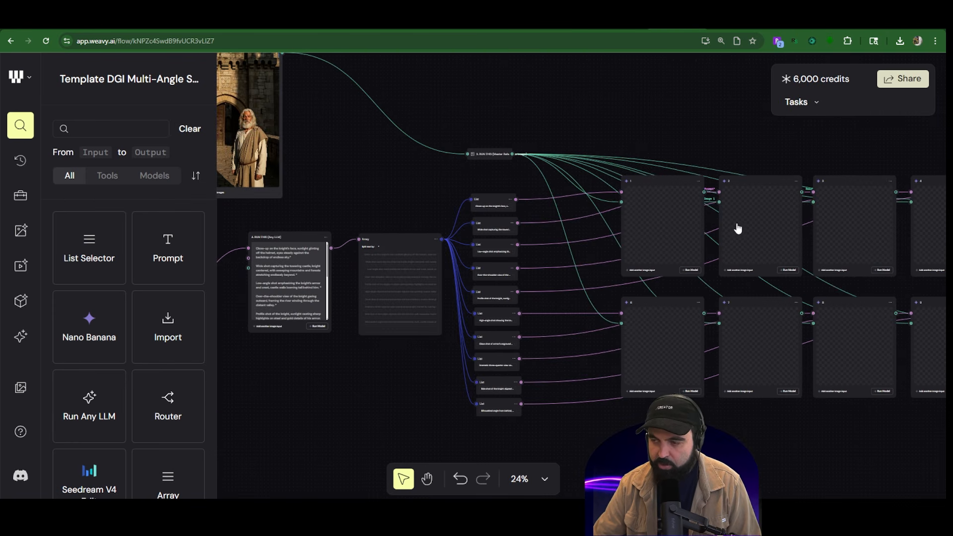
pyautogui.hscroll(-5, 728, 306)
pyautogui.scroll(5, 351, 273)
pyautogui.hscroll(-5, 568, 223)
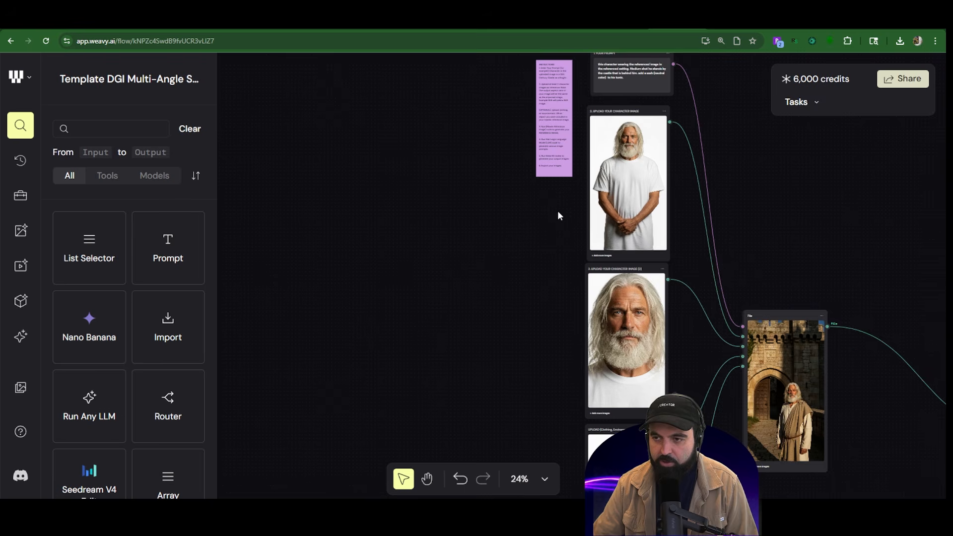
# Step: Read instructions 3 to 6 on the note and the camera-angle prompts in the 4. RUN THIS (Any LLM) node
pyautogui.scroll(3, 568, 224)
pyautogui.scroll(10, 580, 223)
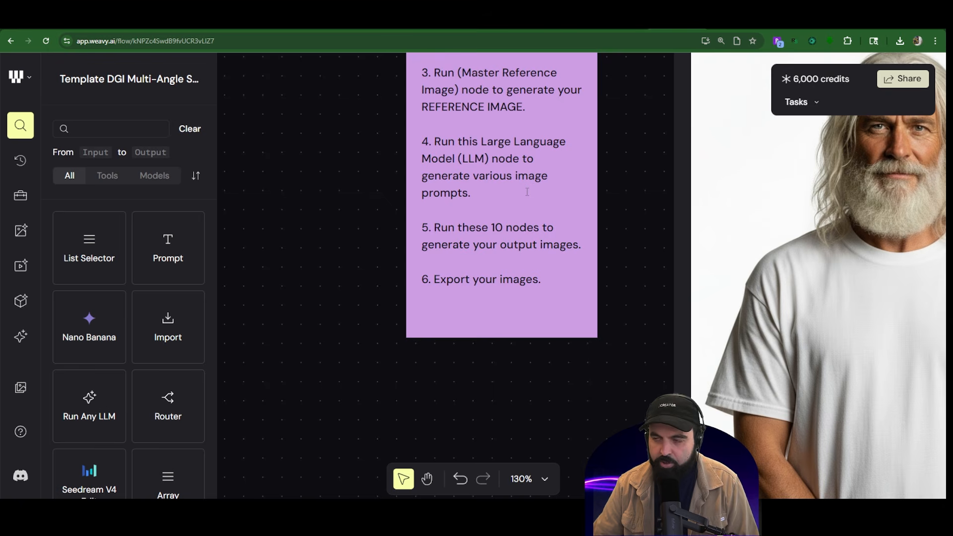
pyautogui.scroll(-10, 544, 193)
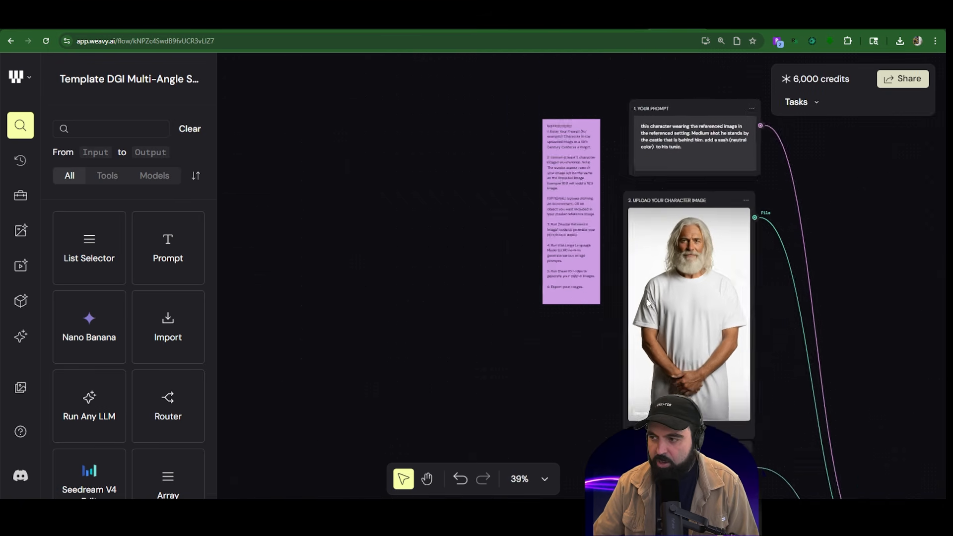
pyautogui.moveTo(793, 312); pyautogui.dragTo(580, 102)
pyautogui.scroll(-2, 713, 315)
pyautogui.moveTo(713, 354); pyautogui.dragTo(566, 163)
pyautogui.scroll(3, 367, 361)
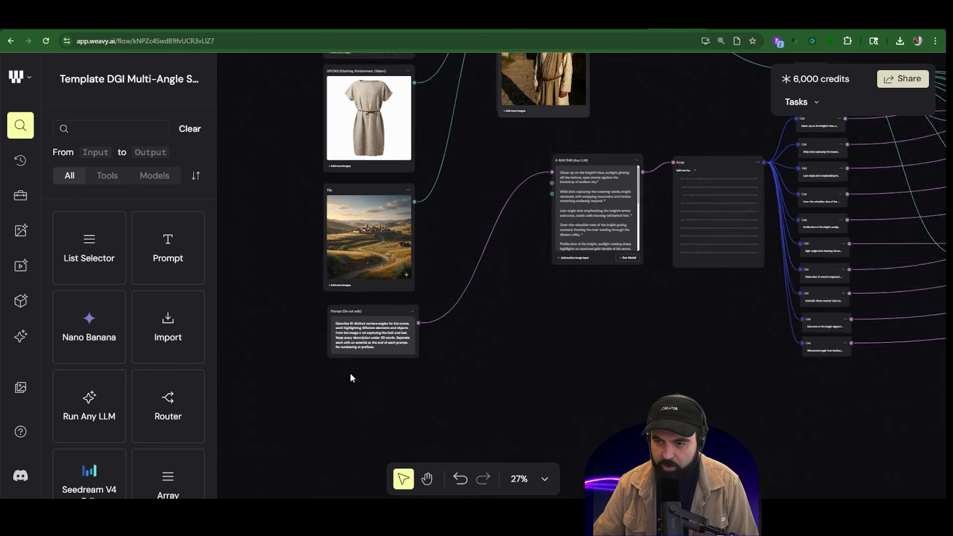
pyautogui.scroll(3, 685, 233)
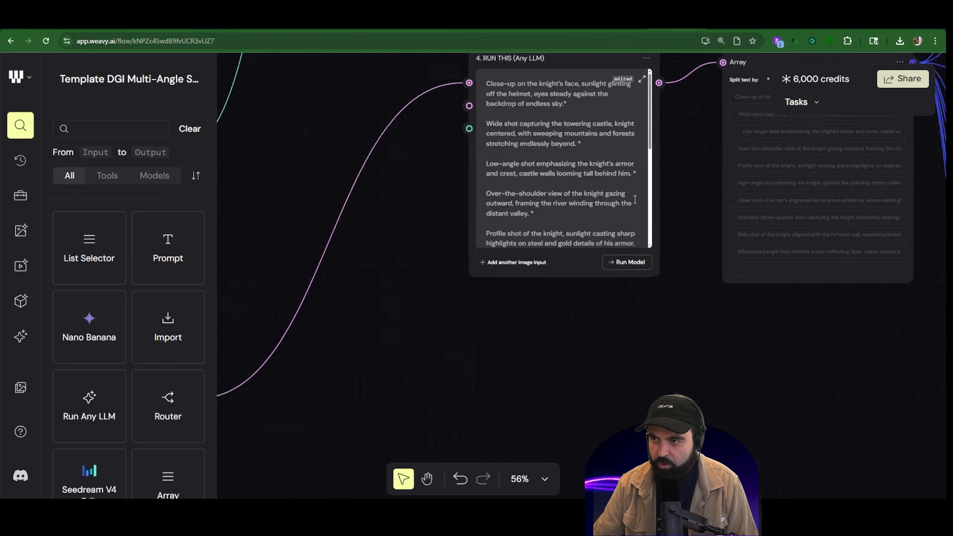
pyautogui.scroll(3, 499, 227)
pyautogui.scroll(2, 493, 223)
pyautogui.scroll(-5, 478, 254)
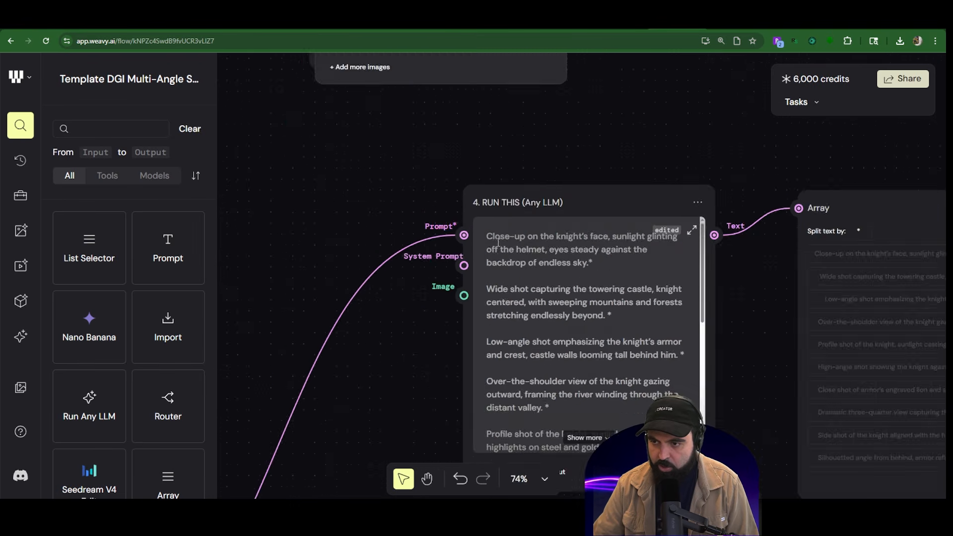
# Step: Correct "a nd" to "and" in the text of the Prompt (Do not edit) node
pyautogui.scroll(-4, 403, 313)
pyautogui.moveTo(386, 244); pyautogui.dragTo(687, 300)
pyautogui.moveTo(544, 285); pyautogui.dragTo(526, 282)
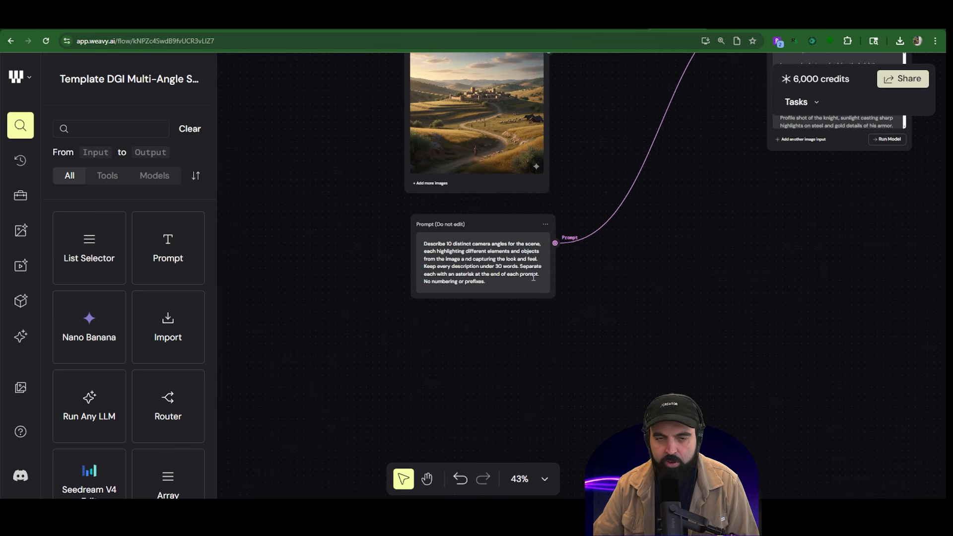
pyautogui.scroll(5, 533, 277)
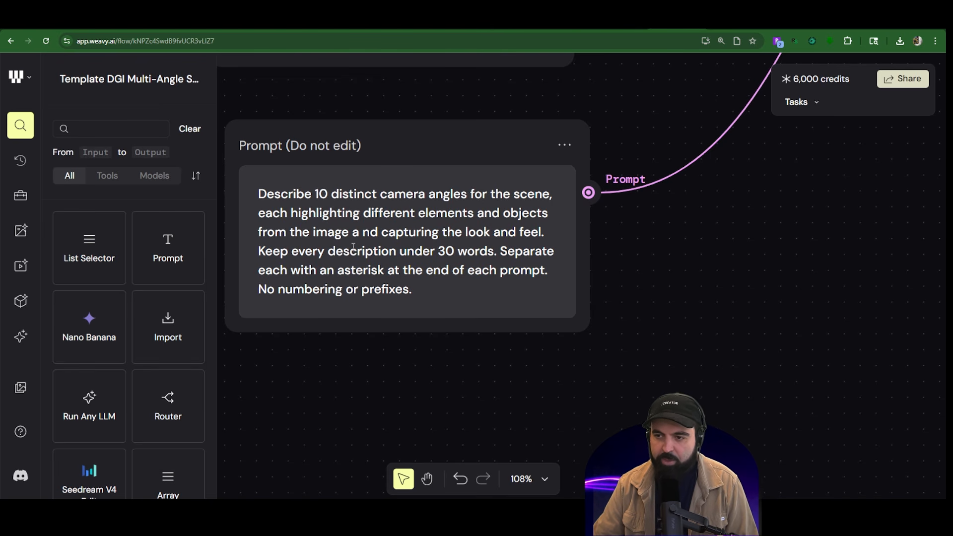
pyautogui.press('BackSpace')
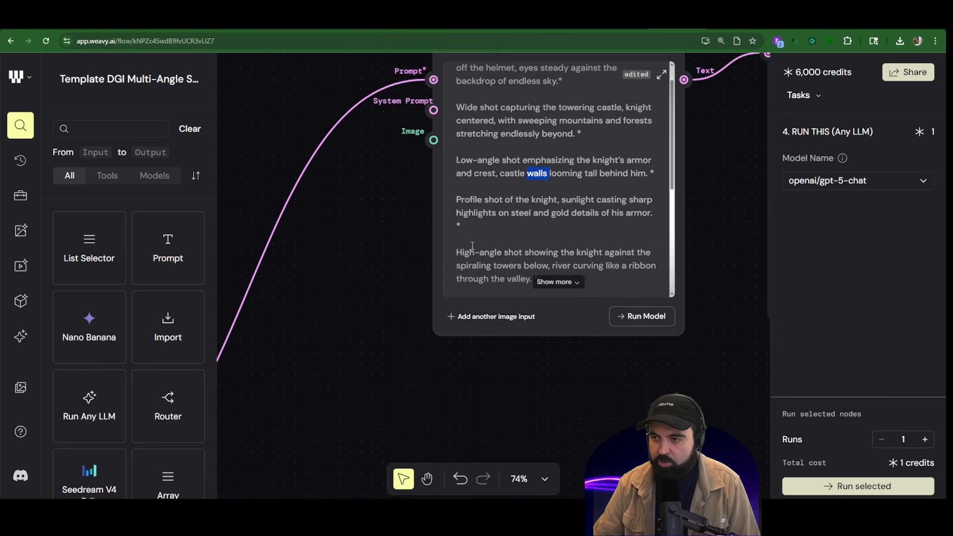
# Step: Connect the master reference image's File output to the Image input of the 4. RUN THIS (Any LLM) node
pyautogui.scroll(-5, 441, 258)
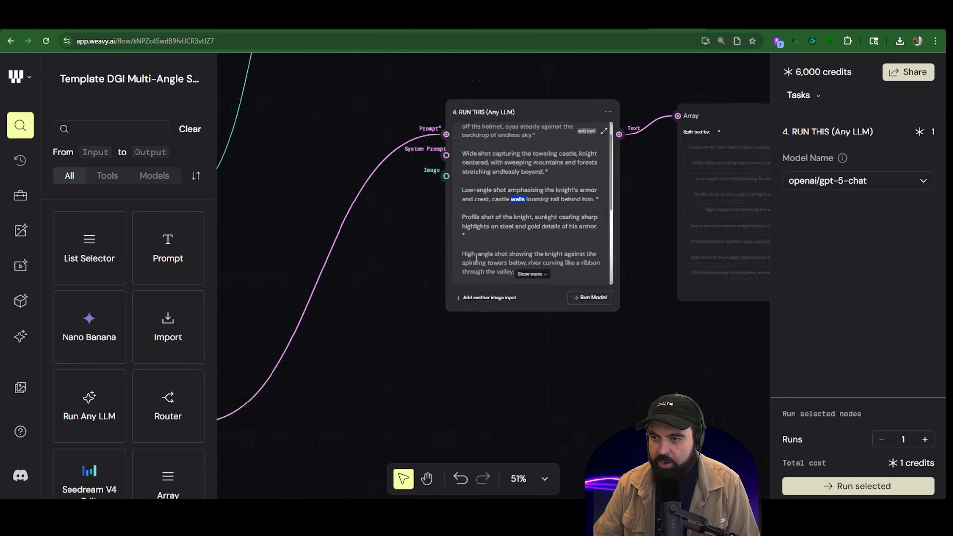
pyautogui.scroll(4, 422, 256)
pyautogui.scroll(-2, 501, 147)
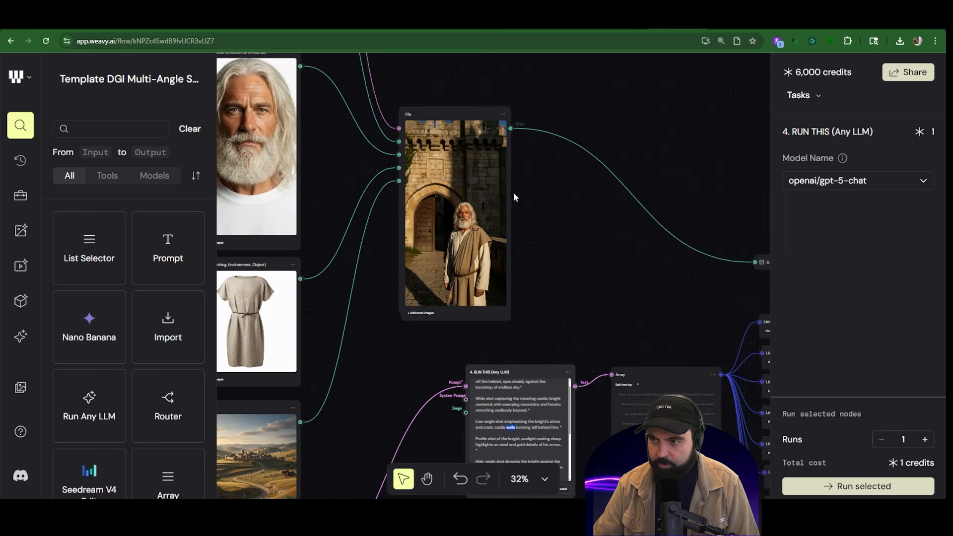
pyautogui.moveTo(512, 130); pyautogui.dragTo(520, 135)
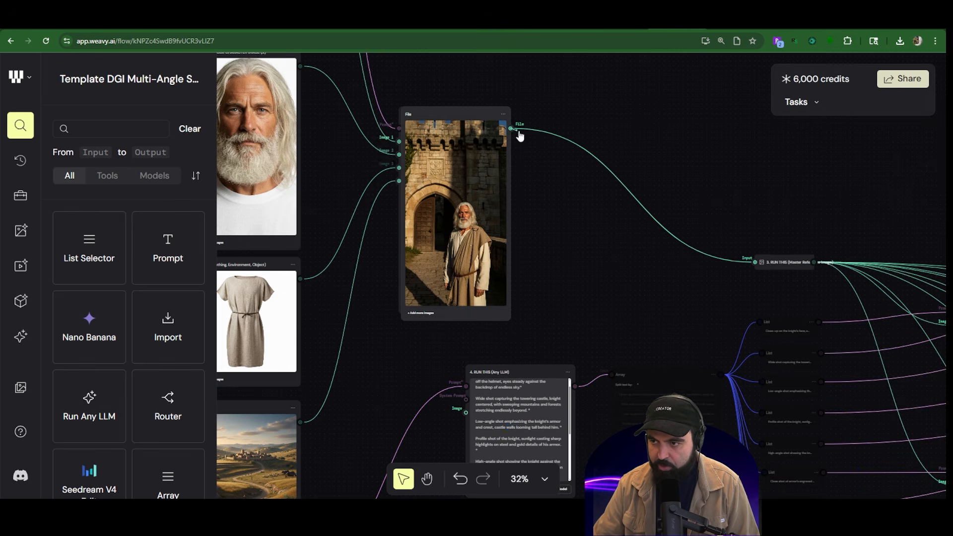
pyautogui.moveTo(537, 243); pyautogui.dragTo(466, 412)
pyautogui.scroll(-3, 502, 408)
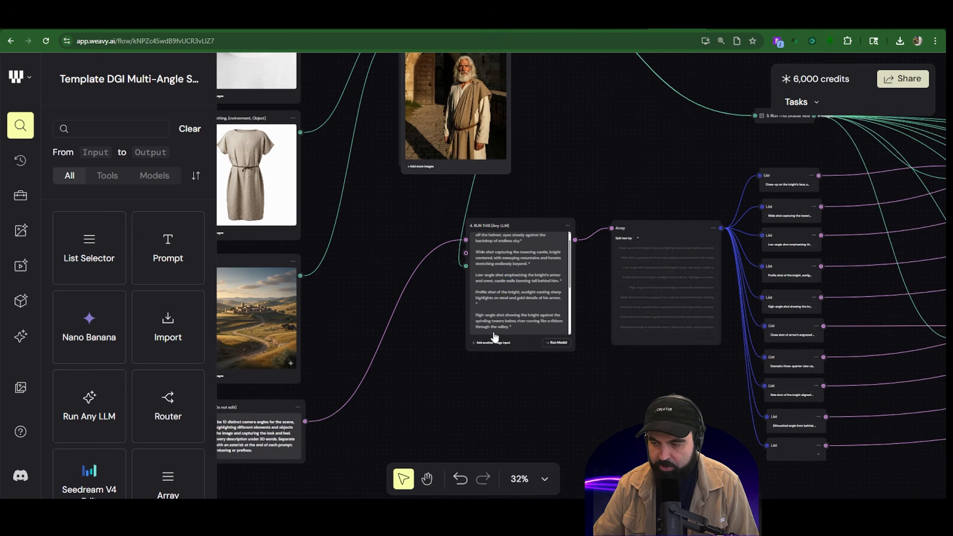
# Step: Compare the connected master image with the knight-themed prompts in the 4. RUN THIS (Any LLM) node
pyautogui.scroll(4, 463, 144)
pyautogui.scroll(6, 491, 129)
pyautogui.scroll(-7, 480, 263)
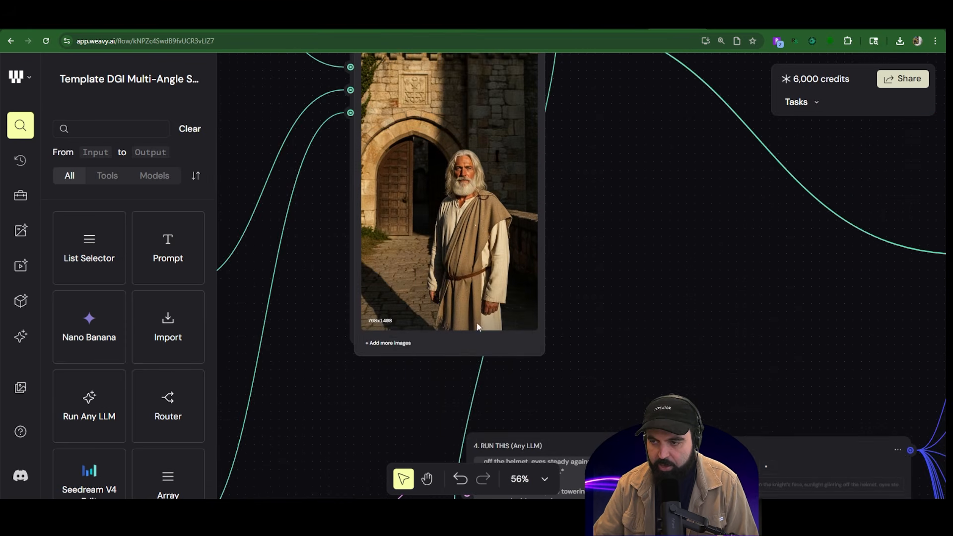
pyautogui.scroll(4, 514, 334)
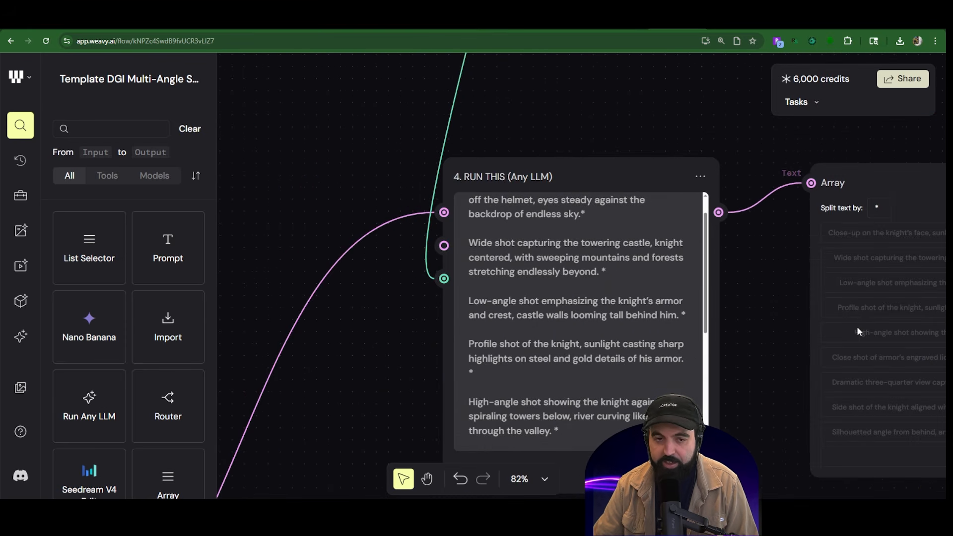
pyautogui.scroll(3, 794, 313)
pyautogui.scroll(10, 528, 291)
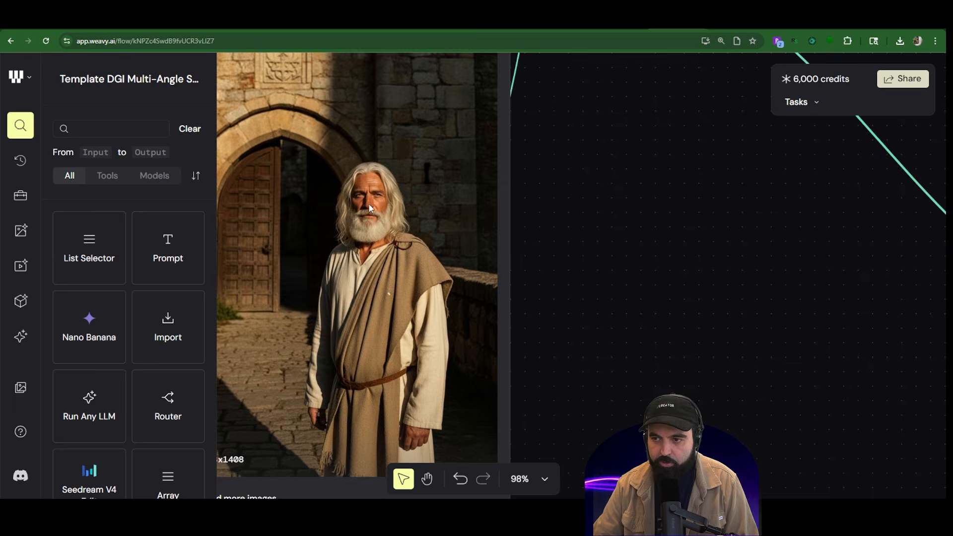
# Step: Run the 4. RUN THIS (Any LLM) node to generate camera-angle prompts and check them in the Array and List nodes
pyautogui.scroll(-7, 493, 399)
pyautogui.scroll(-4, 493, 400)
pyautogui.scroll(-5, 492, 399)
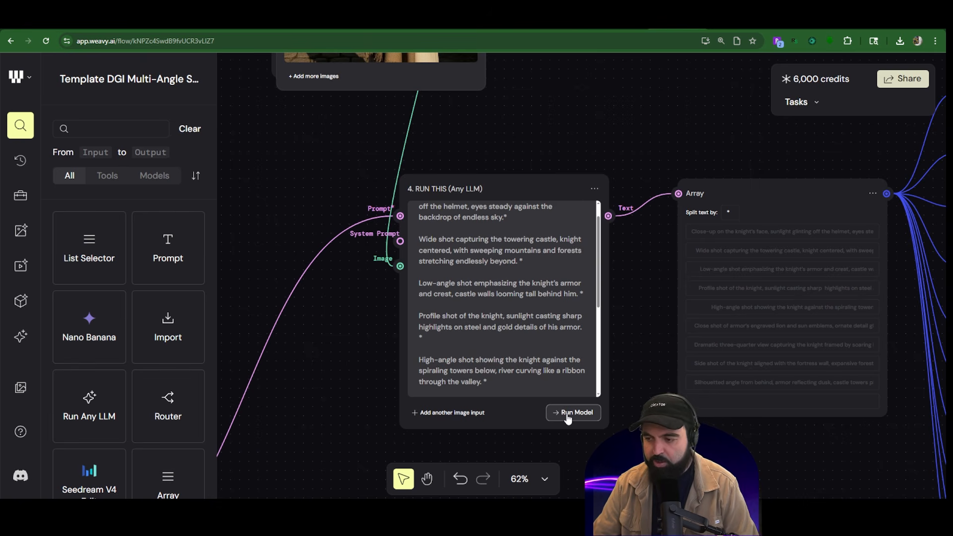
pyautogui.click(568, 414)
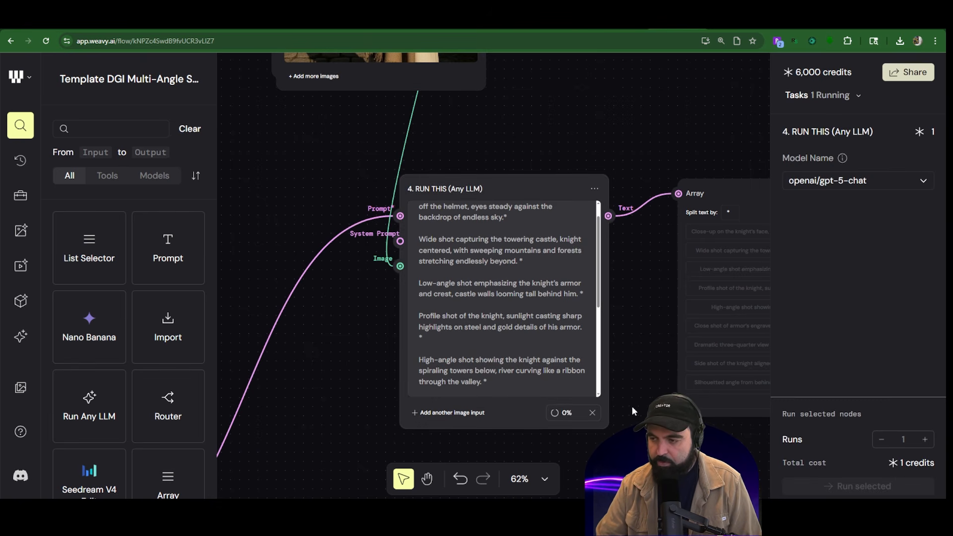
pyautogui.moveTo(539, 155); pyautogui.dragTo(405, 124)
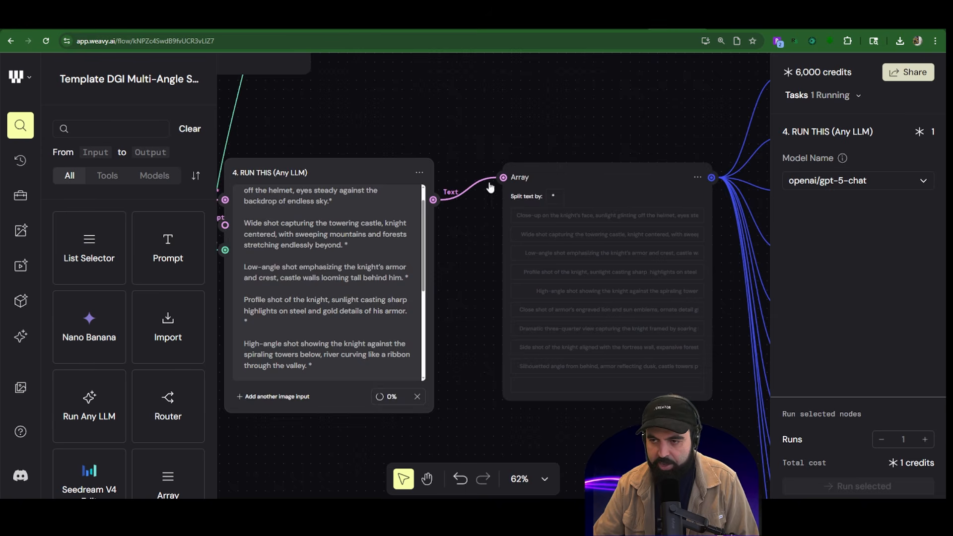
pyautogui.scroll(-4, 543, 215)
pyautogui.moveTo(561, 121); pyautogui.dragTo(307, 131)
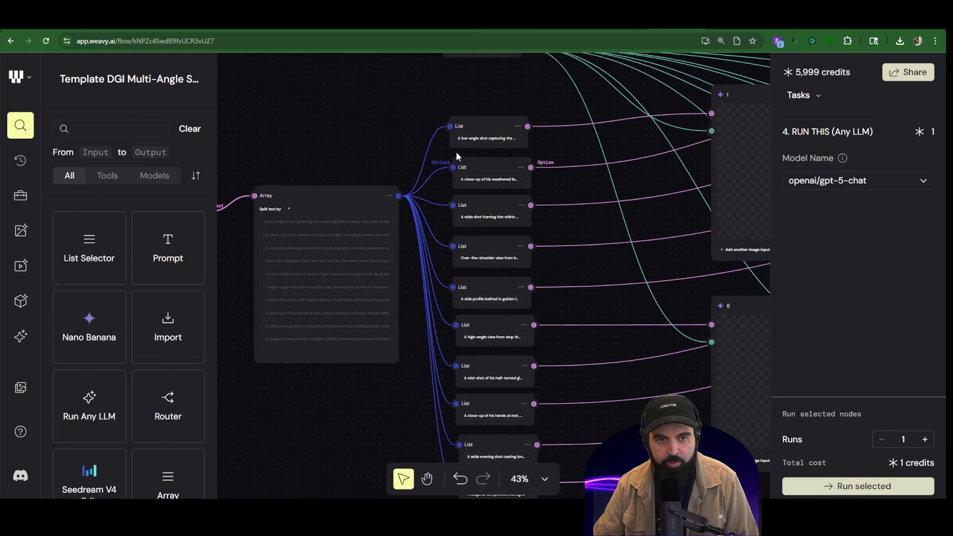
pyautogui.scroll(-2, 472, 345)
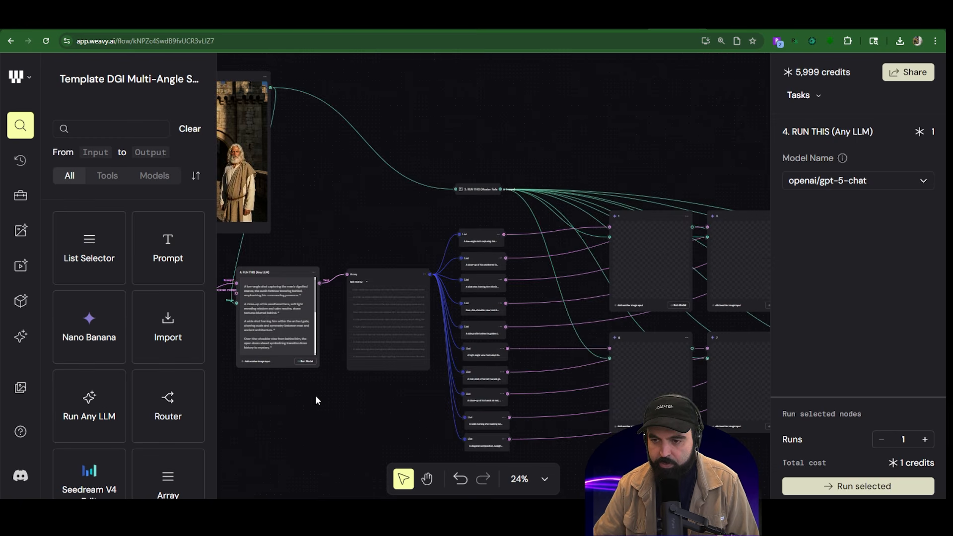
# Step: Check the generated prompts in the 4. RUN THIS (Any LLM) node and the option chosen in the first List node
pyautogui.scroll(5, 315, 395)
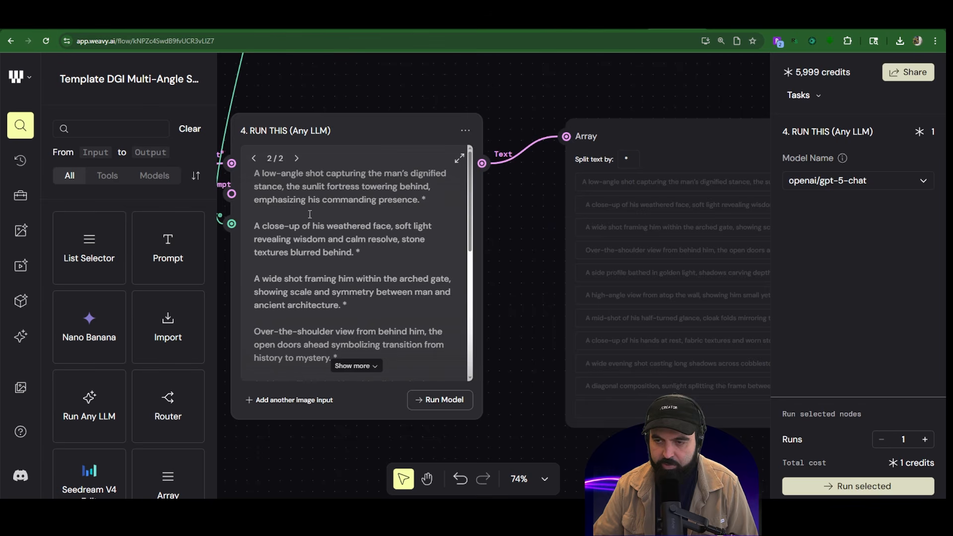
pyautogui.scroll(-5, 373, 271)
pyautogui.moveTo(536, 157); pyautogui.dragTo(334, 166)
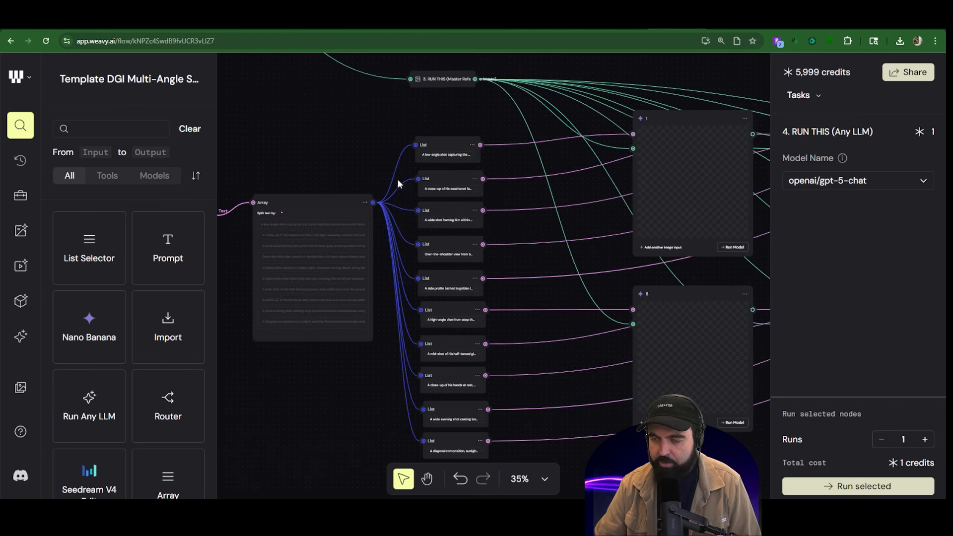
pyautogui.scroll(3, 442, 174)
pyautogui.scroll(2, 491, 172)
pyautogui.click(446, 140)
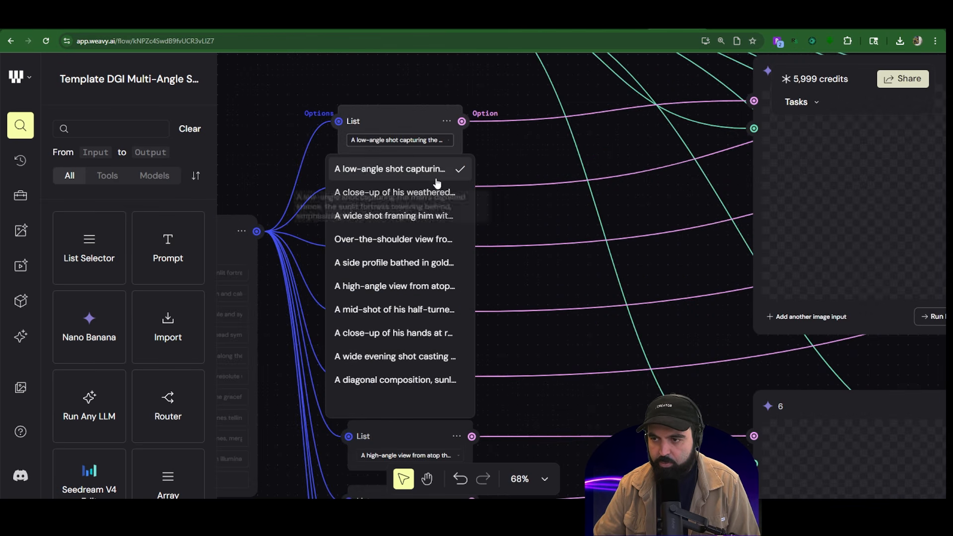
pyautogui.click(472, 189)
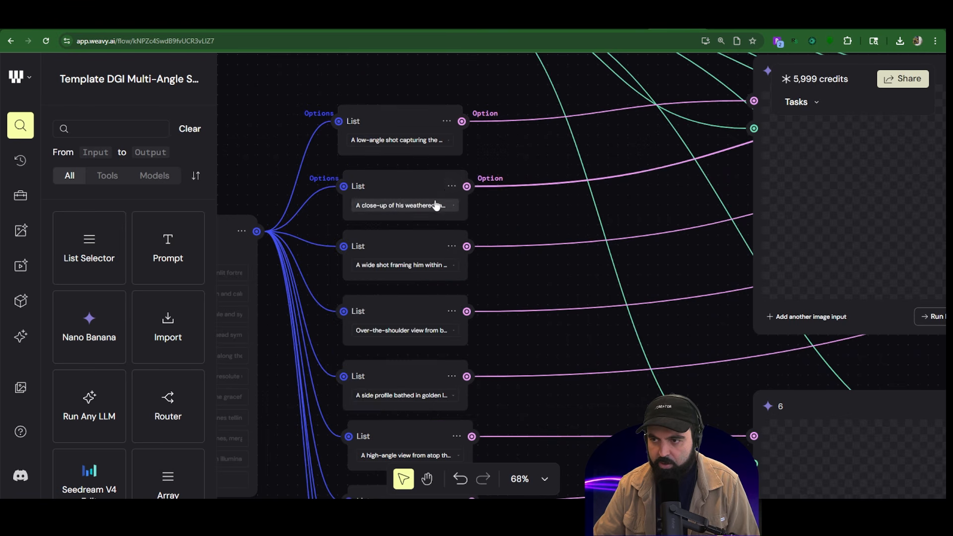
# Step: Inspect the prompt options chosen in the close-up, over-the-shoulder and high-angle List nodes
pyautogui.click(434, 207)
pyautogui.click(529, 258)
pyautogui.scroll(-3, 529, 257)
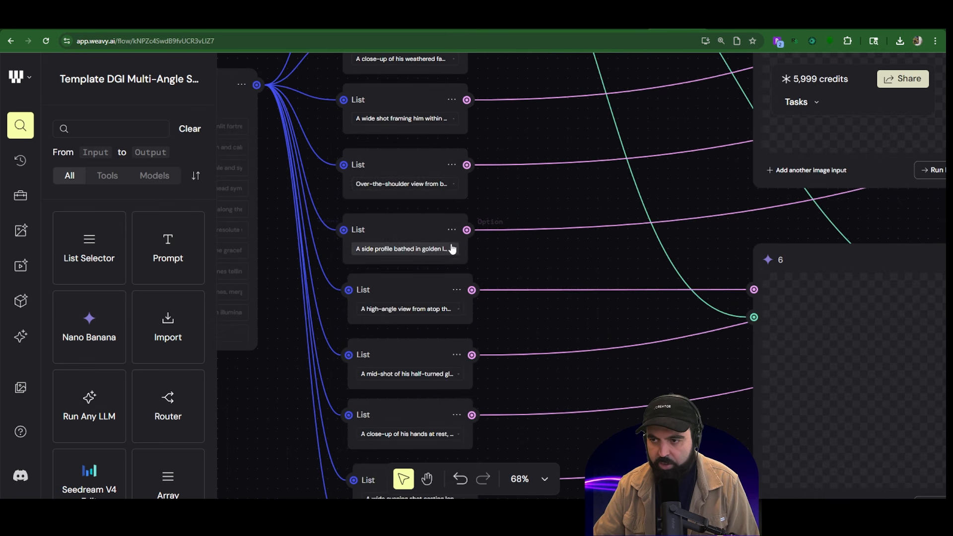
pyautogui.click(442, 190)
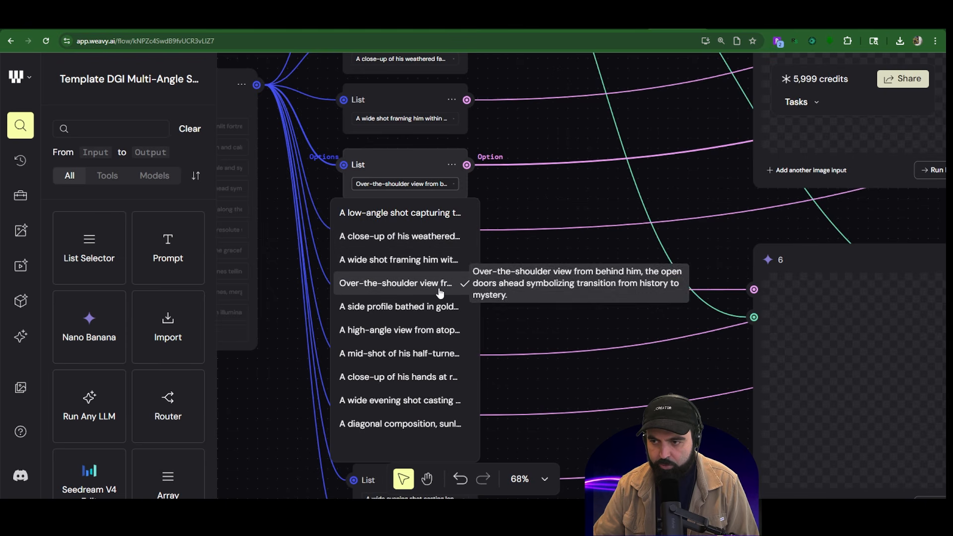
pyautogui.click(610, 203)
pyautogui.click(443, 316)
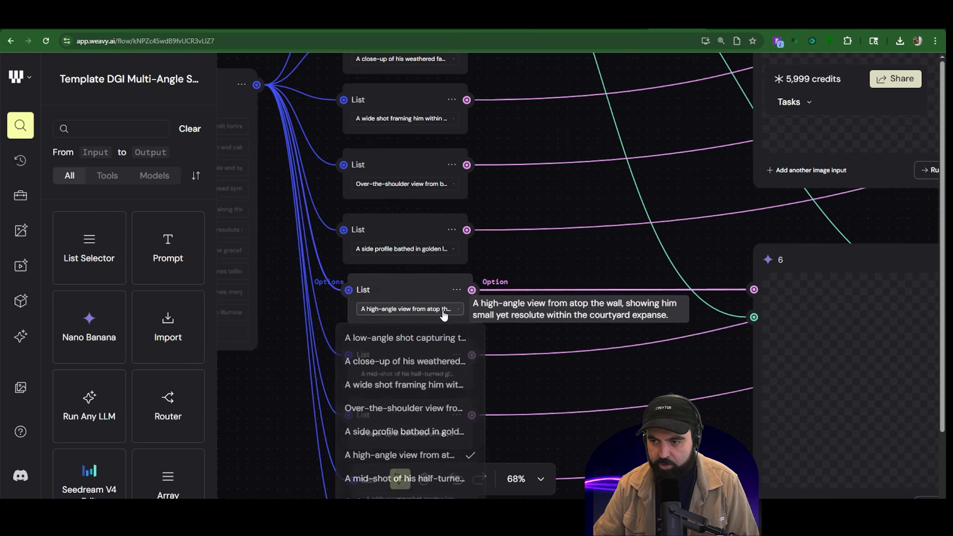
pyautogui.click(517, 367)
pyautogui.scroll(-5, 521, 368)
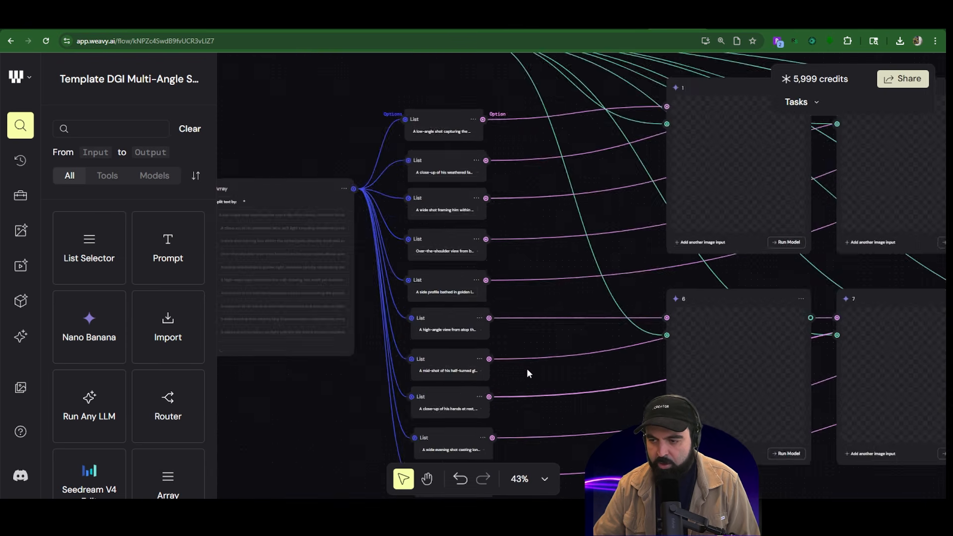
# Step: Compare the split prompts in the Array node with the options offered in the wide-shot List node
pyautogui.scroll(3, 527, 365)
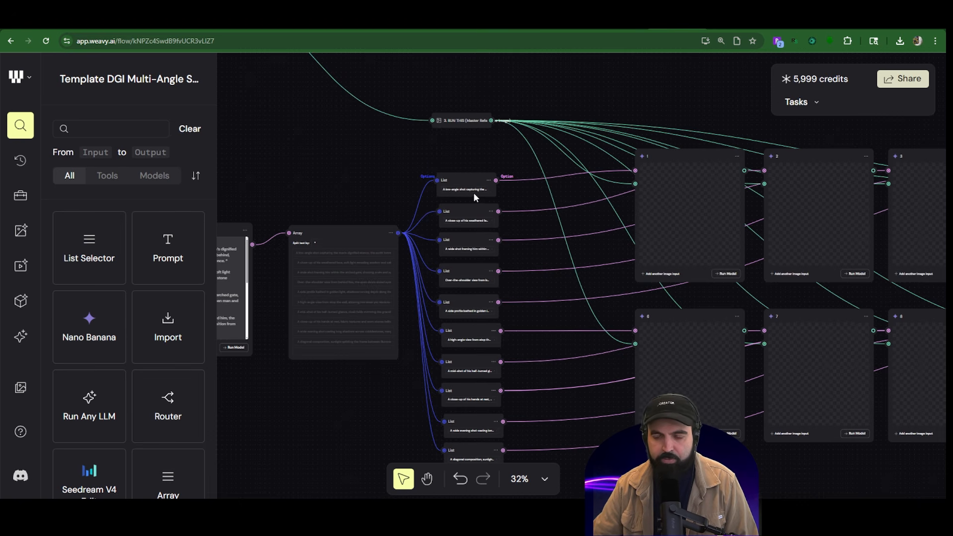
pyautogui.scroll(-3, 474, 196)
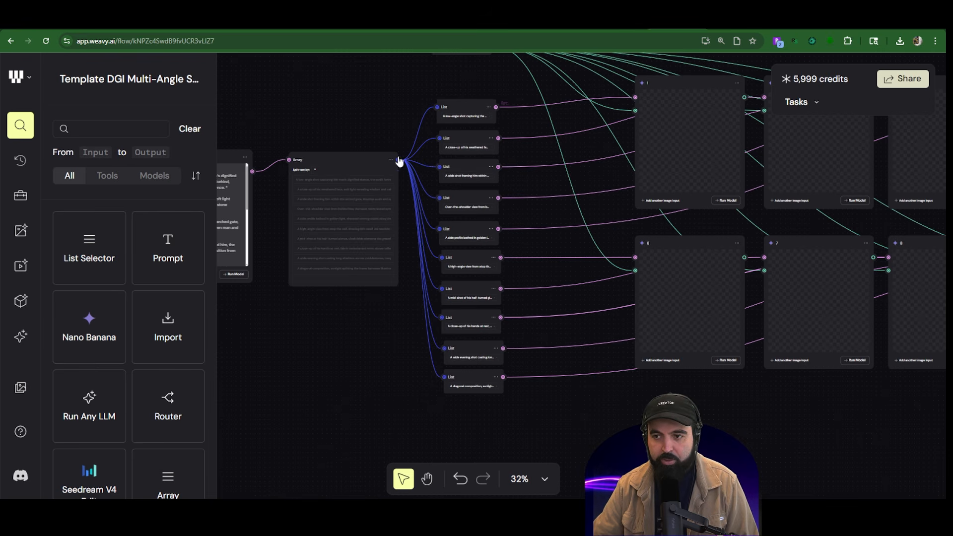
pyautogui.scroll(5, 311, 198)
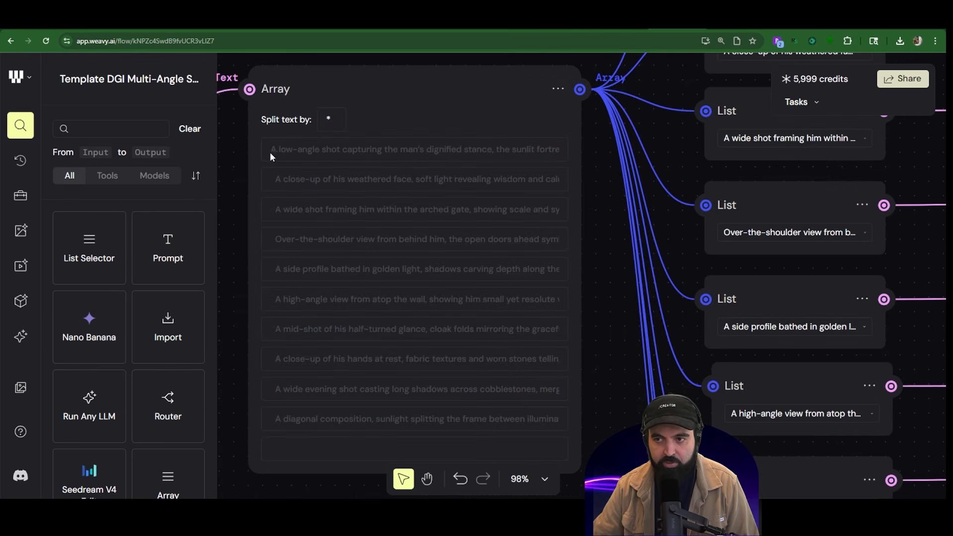
pyautogui.scroll(-4, 394, 157)
pyautogui.scroll(1, 681, 198)
pyautogui.click(710, 226)
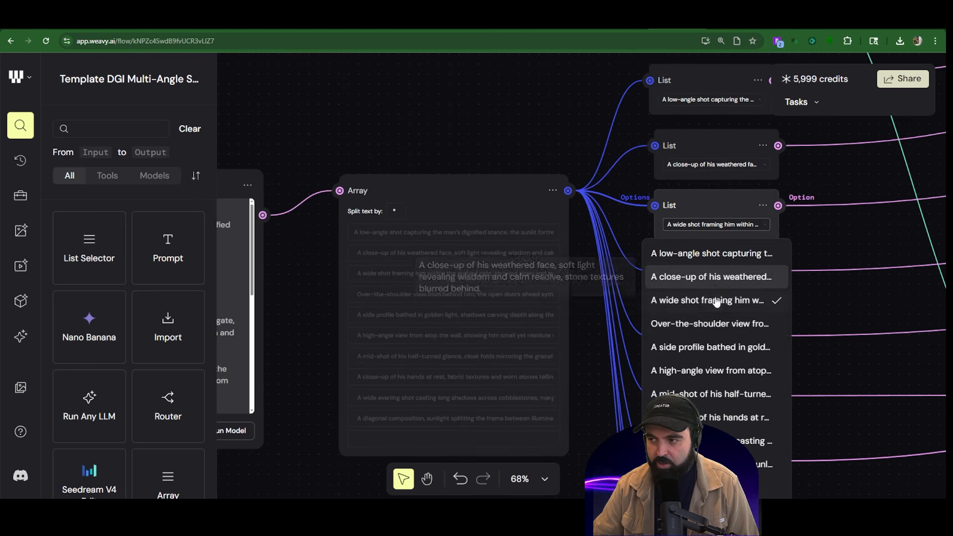
pyautogui.scroll(-5, 814, 306)
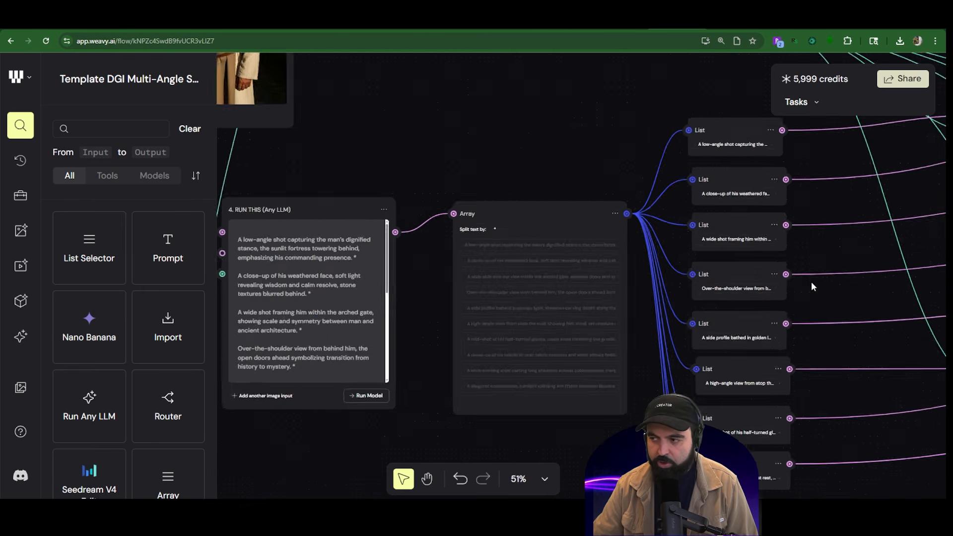
# Step: Review the chain from the 4. RUN THIS (Any LLM) node through the Array and List nodes to the image nodes
pyautogui.scroll(3, 807, 284)
pyautogui.moveTo(688, 170); pyautogui.dragTo(407, 161)
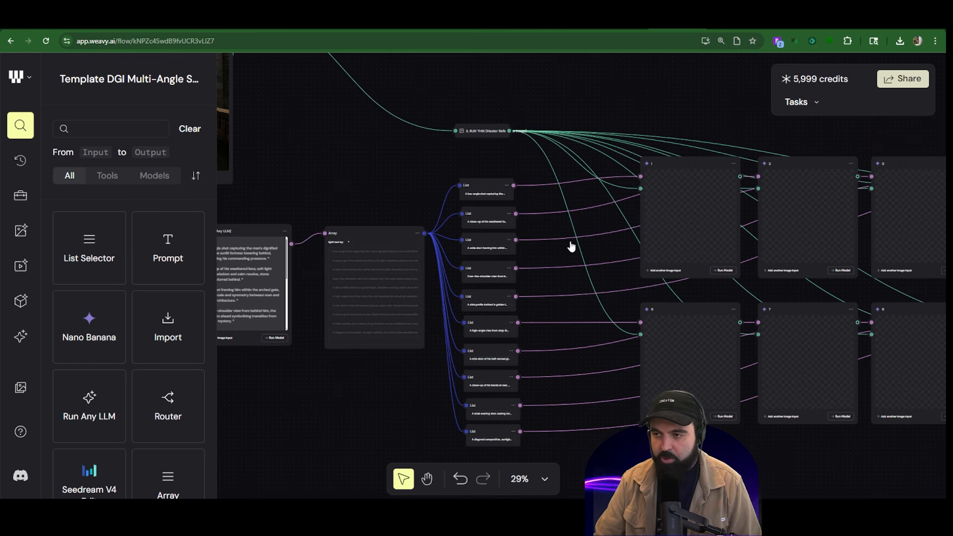
pyautogui.scroll(-2, 570, 235)
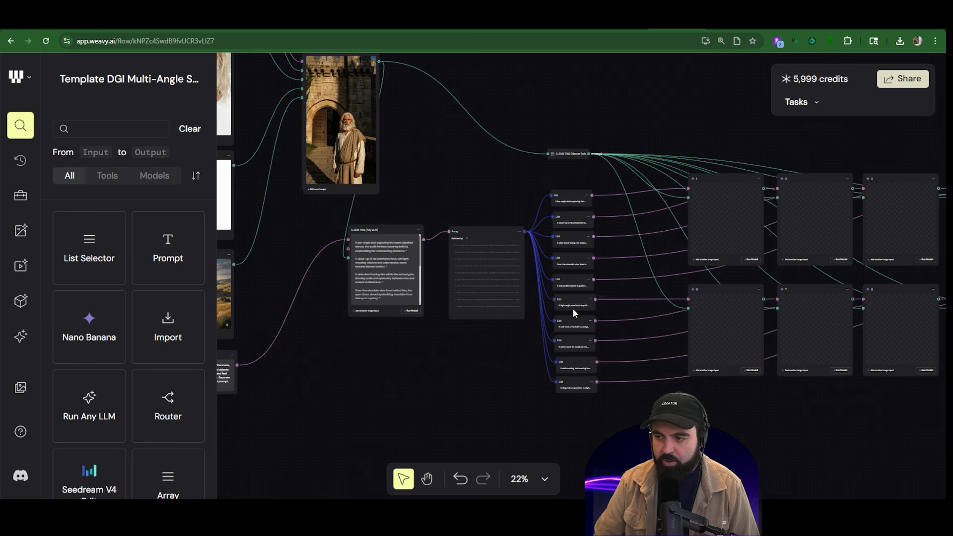
pyautogui.scroll(6, 451, 318)
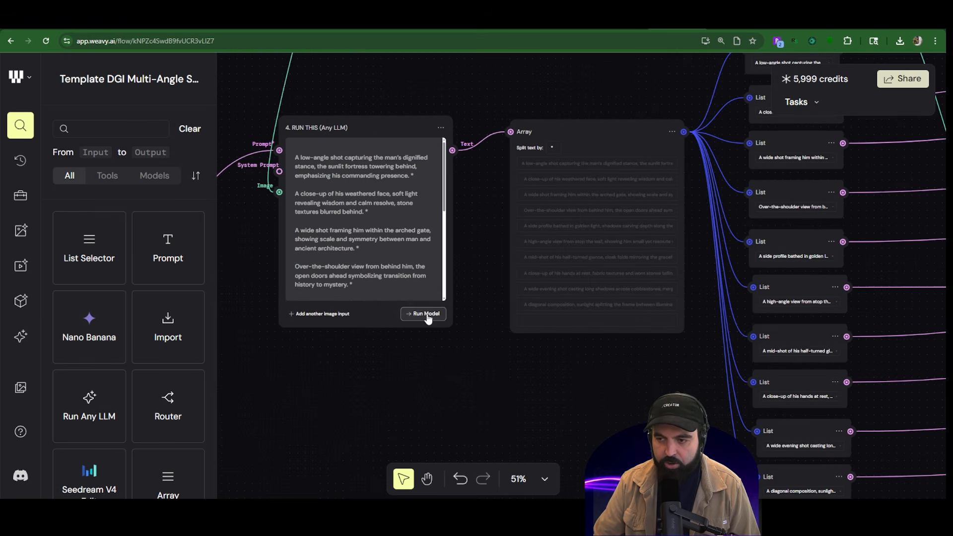
pyautogui.scroll(-5, 374, 289)
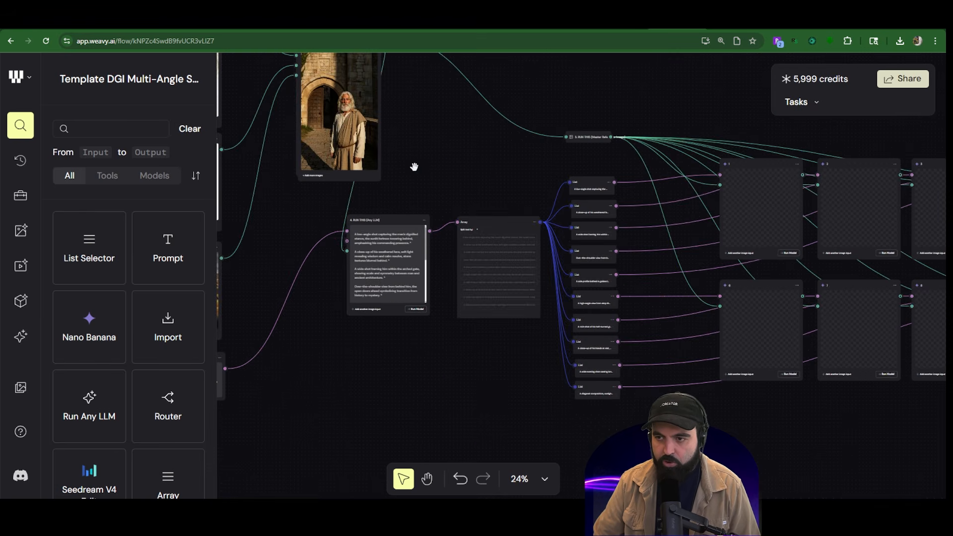
# Step: Read instructions 4 to 6 in the purple note and locate the ten numbered image nodes they refer to
pyautogui.moveTo(415, 167); pyautogui.dragTo(603, 288)
pyautogui.moveTo(308, 170); pyautogui.dragTo(489, 394)
pyautogui.scroll(3, 486, 215)
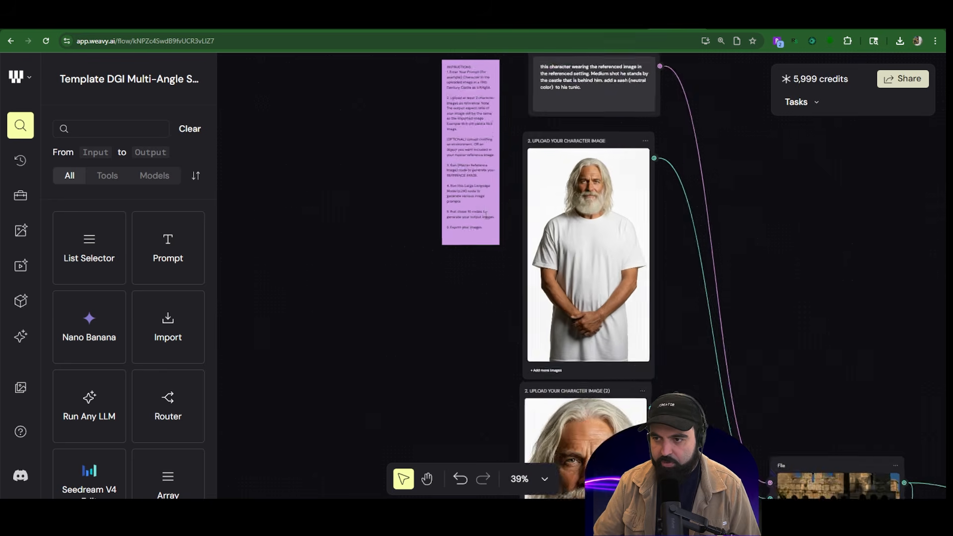
pyautogui.scroll(9, 485, 214)
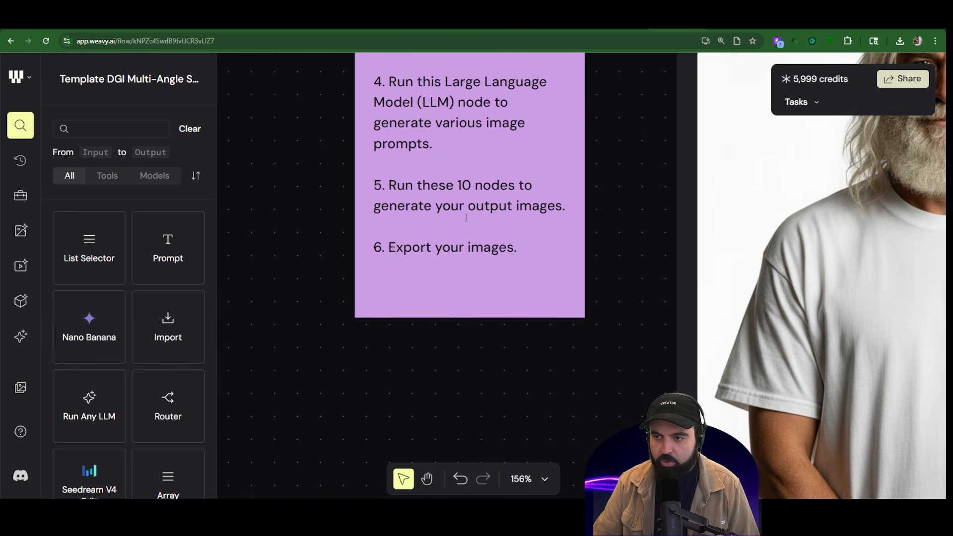
pyautogui.scroll(-8, 610, 347)
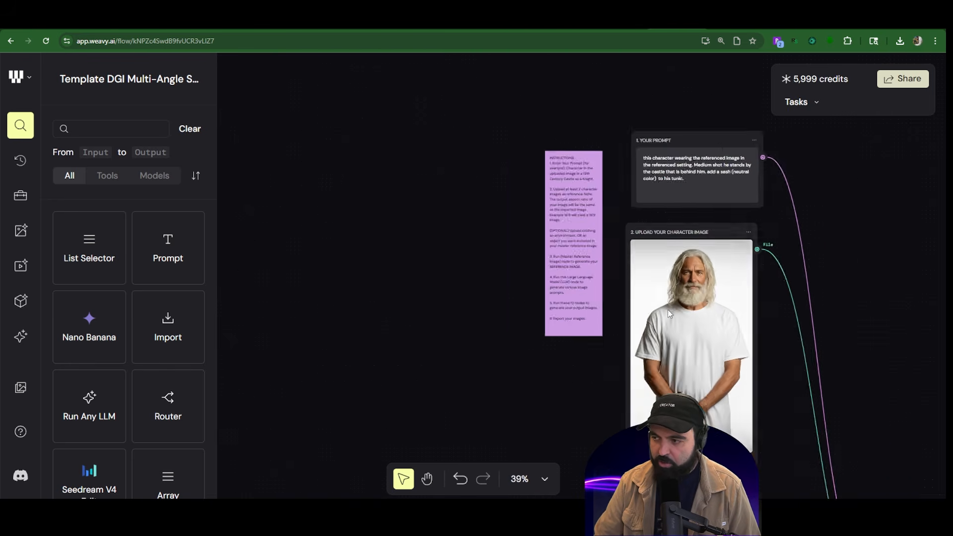
pyautogui.moveTo(832, 234); pyautogui.dragTo(305, 141)
pyautogui.scroll(-3, 499, 284)
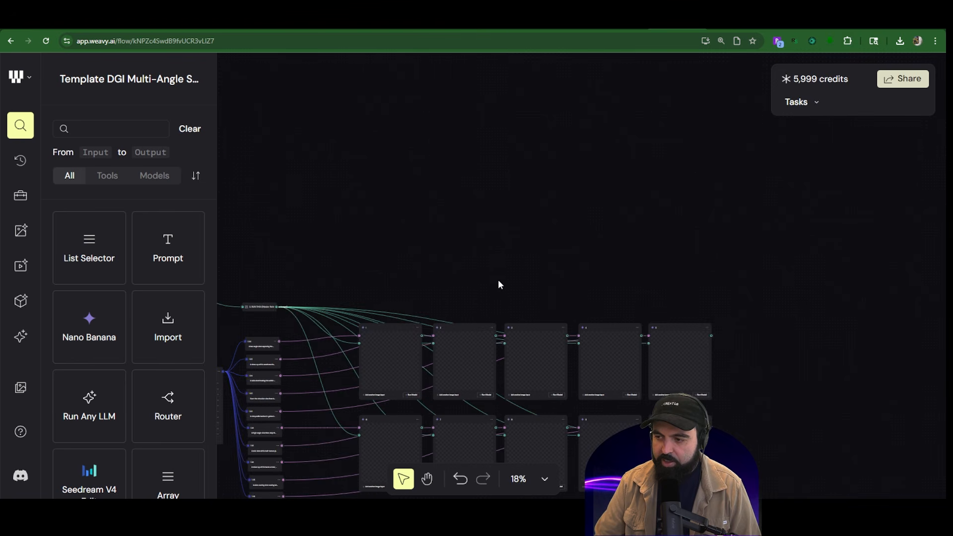
pyautogui.scroll(-3, 511, 323)
pyautogui.scroll(3, 491, 293)
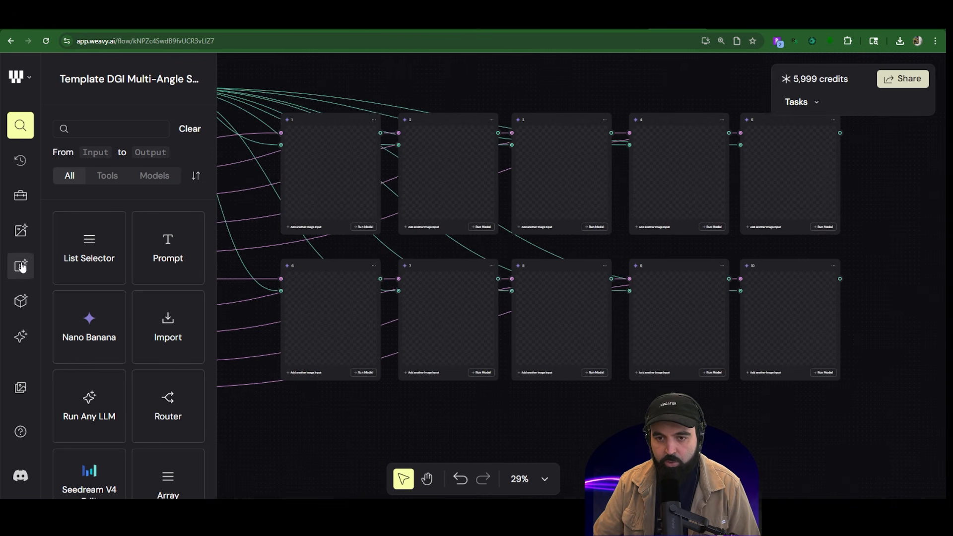
# Step: Add a Seedream V4 Edit node from the Edit images models and place it below the numbered image nodes
pyautogui.click(22, 237)
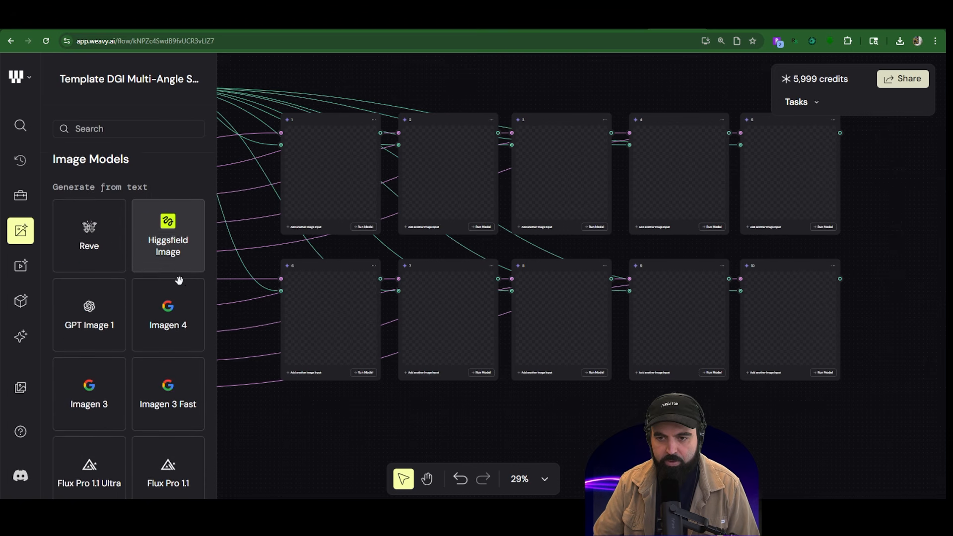
pyautogui.scroll(-3, 179, 281)
pyautogui.scroll(-6, 191, 280)
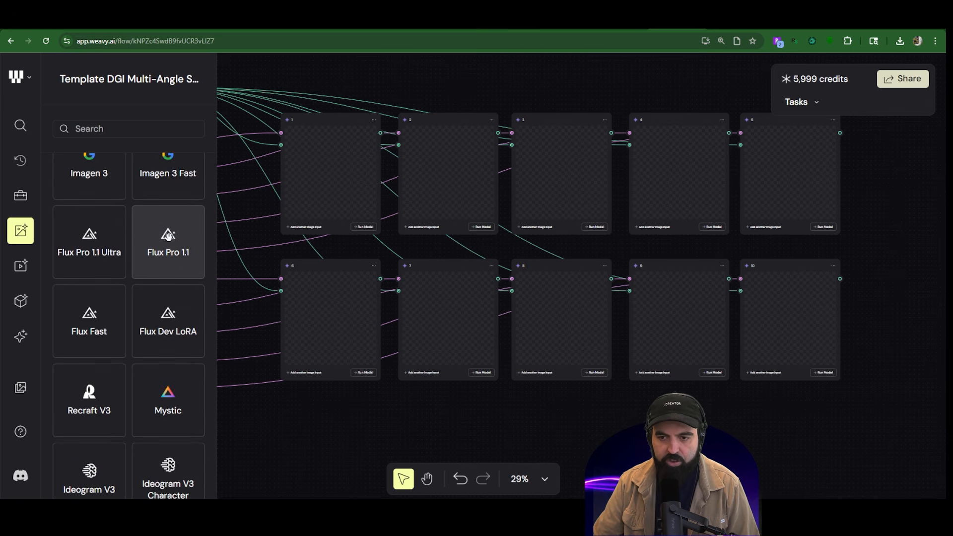
pyautogui.scroll(-10, 171, 248)
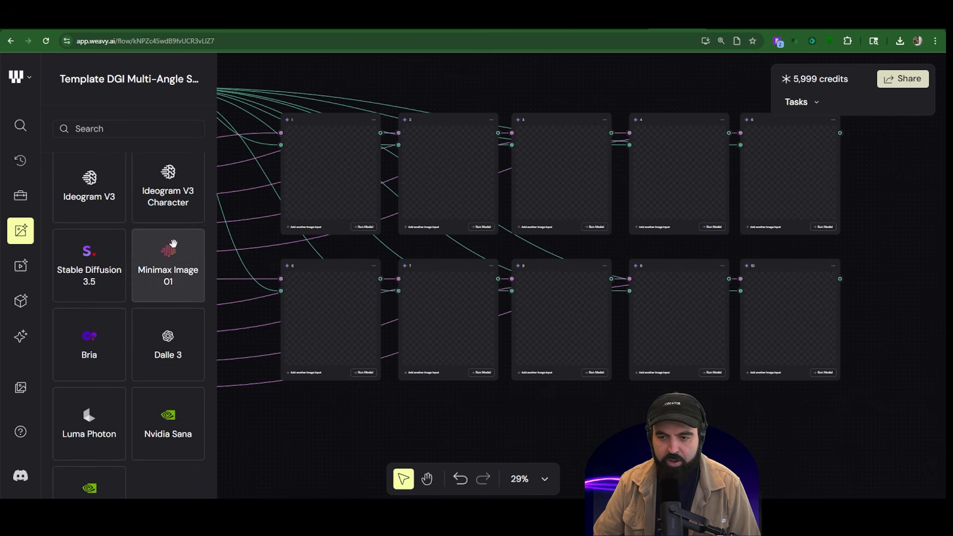
pyautogui.scroll(-5, 170, 262)
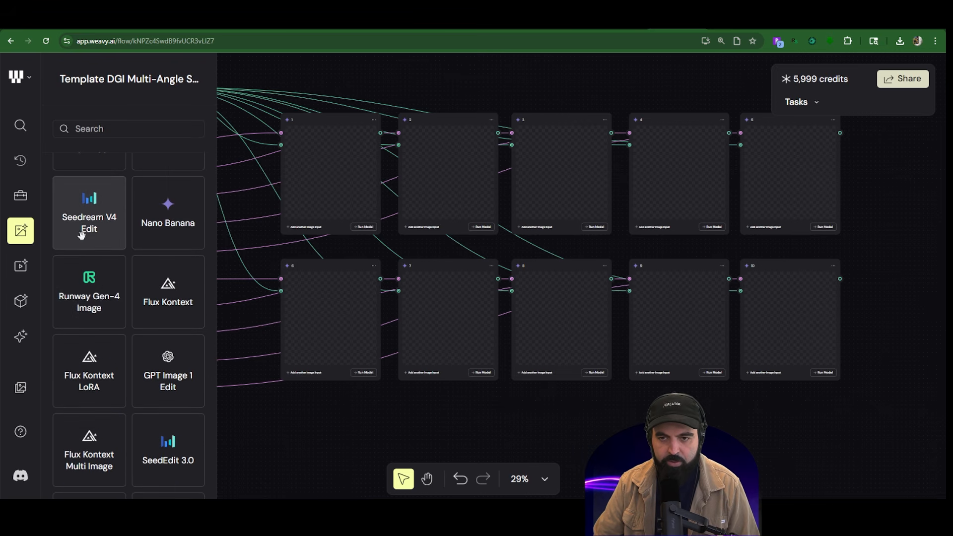
pyautogui.scroll(2, 102, 248)
pyautogui.moveTo(110, 271)
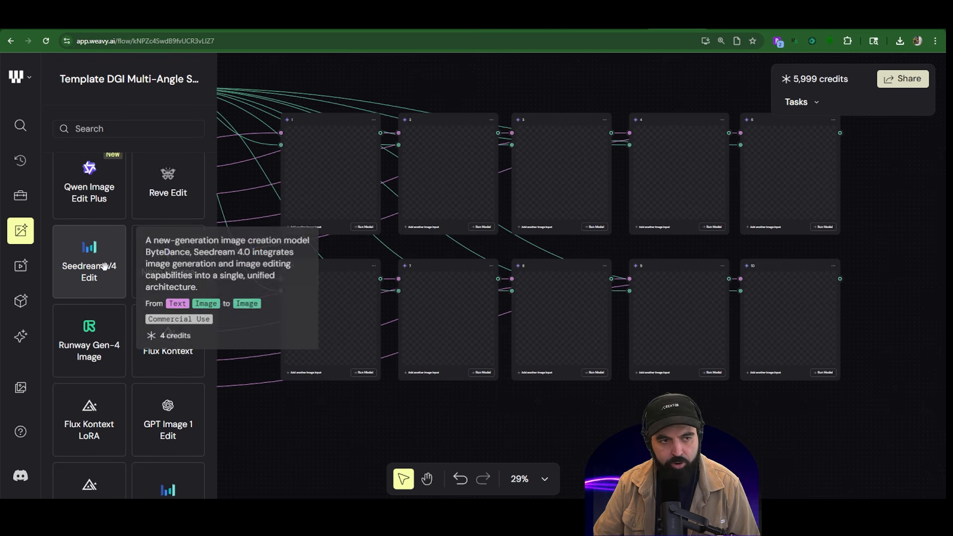
pyautogui.scroll(2, 108, 280)
pyautogui.scroll(2, 92, 392)
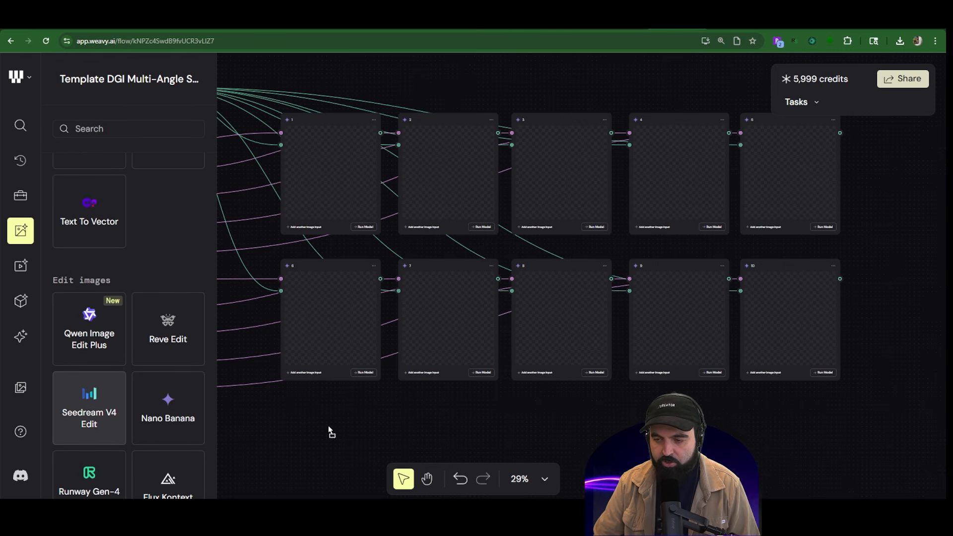
pyautogui.moveTo(329, 429); pyautogui.dragTo(336, 395)
pyautogui.scroll(-3, 340, 410)
pyautogui.scroll(-5, 456, 333)
pyautogui.scroll(-2, 493, 347)
pyautogui.moveTo(439, 322); pyautogui.dragTo(423, 318)
pyautogui.scroll(8, 423, 319)
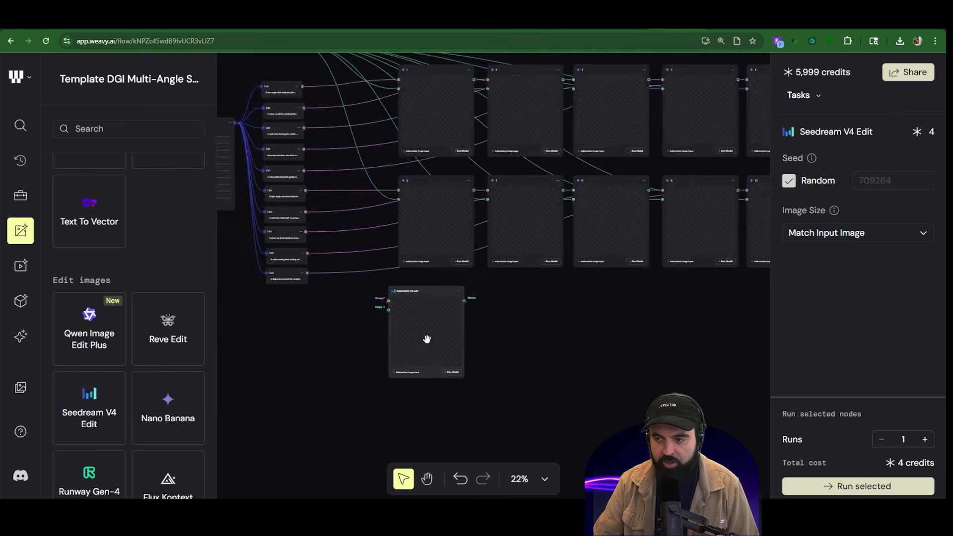
# Step: Connect the last List node's Option output, the diagonal composition prompt, to the Prompt input of the Seedream V4 Edit node
pyautogui.scroll(3, 440, 307)
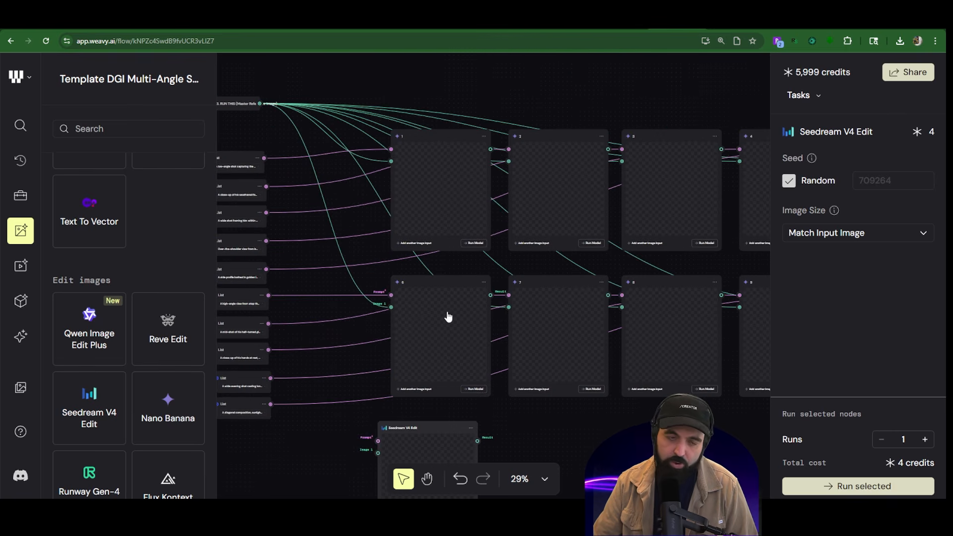
pyautogui.scroll(-4, 448, 317)
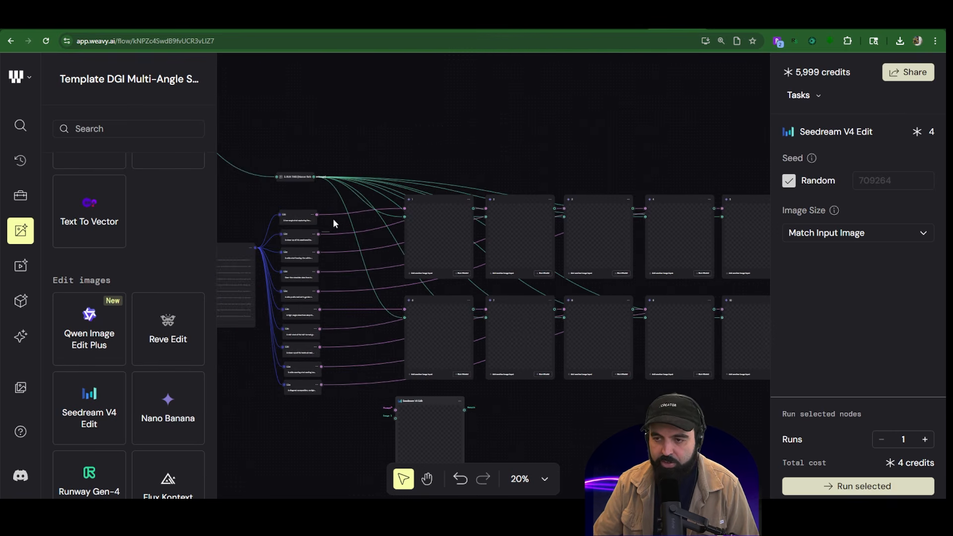
pyautogui.scroll(2, 317, 214)
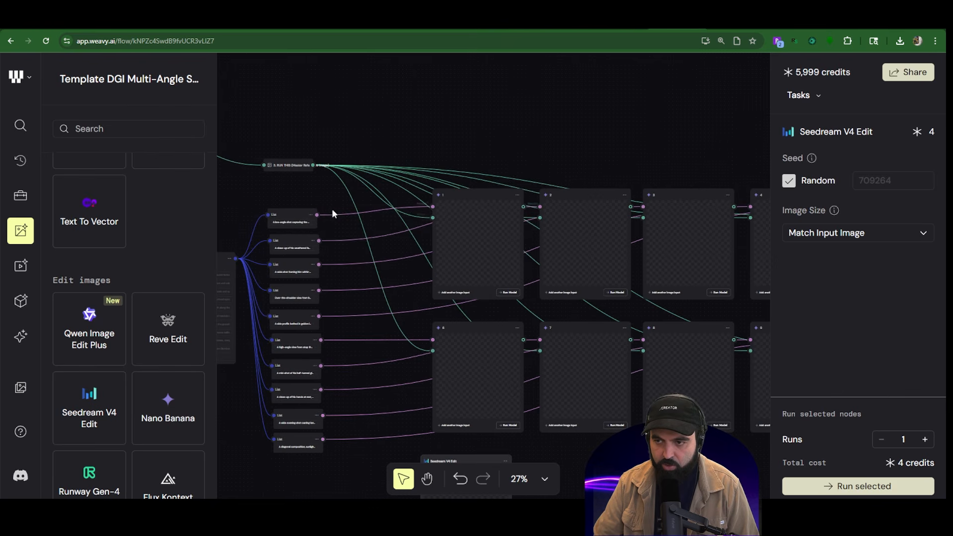
pyautogui.scroll(-3, 348, 323)
pyautogui.scroll(3, 306, 250)
pyautogui.scroll(-3, 317, 320)
pyautogui.scroll(2, 307, 282)
pyautogui.scroll(1, 317, 229)
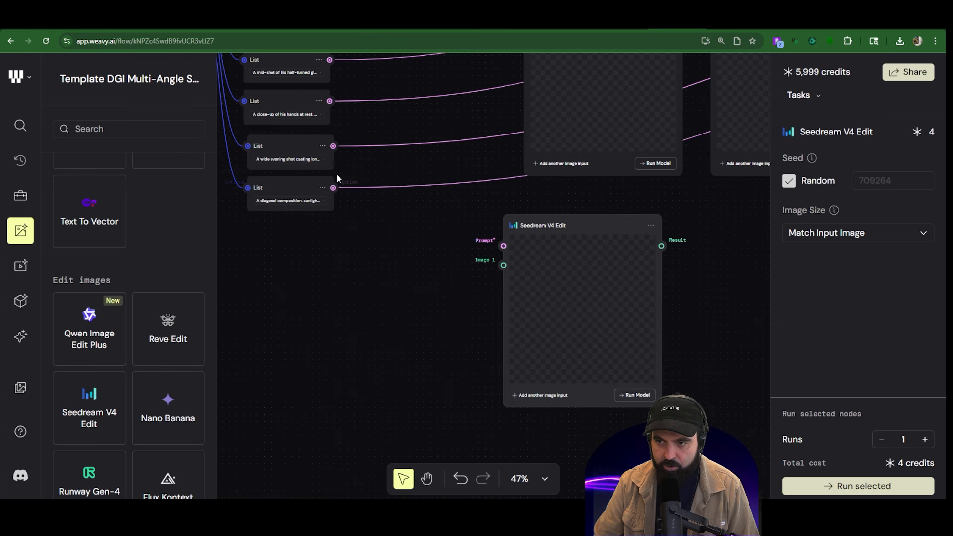
pyautogui.moveTo(333, 187); pyautogui.dragTo(503, 246)
pyautogui.scroll(-1, 501, 271)
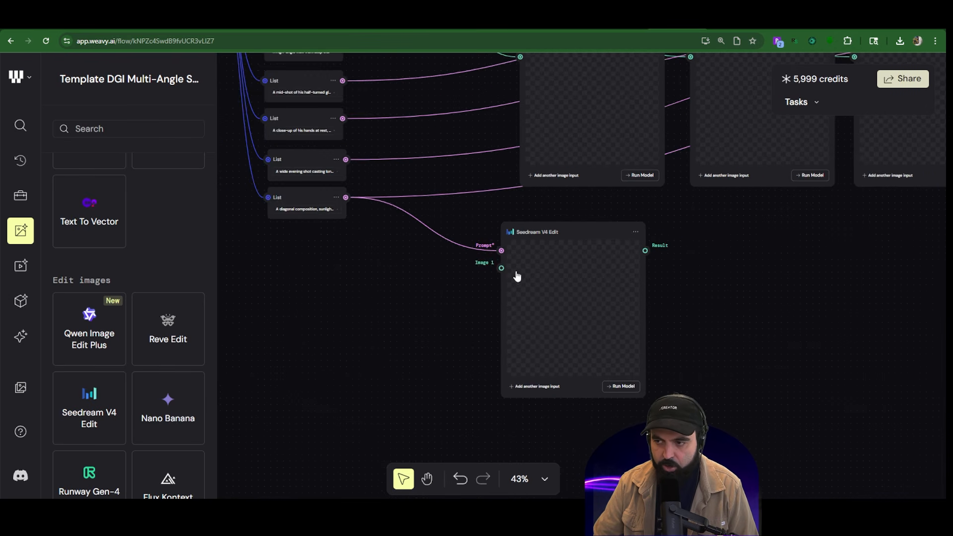
pyautogui.scroll(3, 553, 282)
pyautogui.scroll(-10, 517, 263)
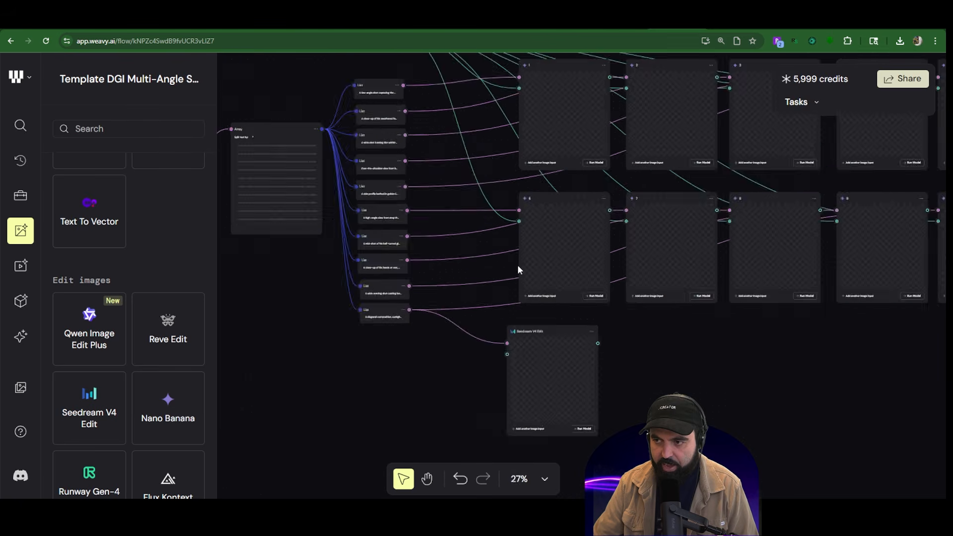
# Step: Connect the output of the master reference node, 5. RUN THIS, to the Image 1 input of the Seedream V4 Edit node
pyautogui.scroll(5, 409, 116)
pyautogui.scroll(-2, 343, 115)
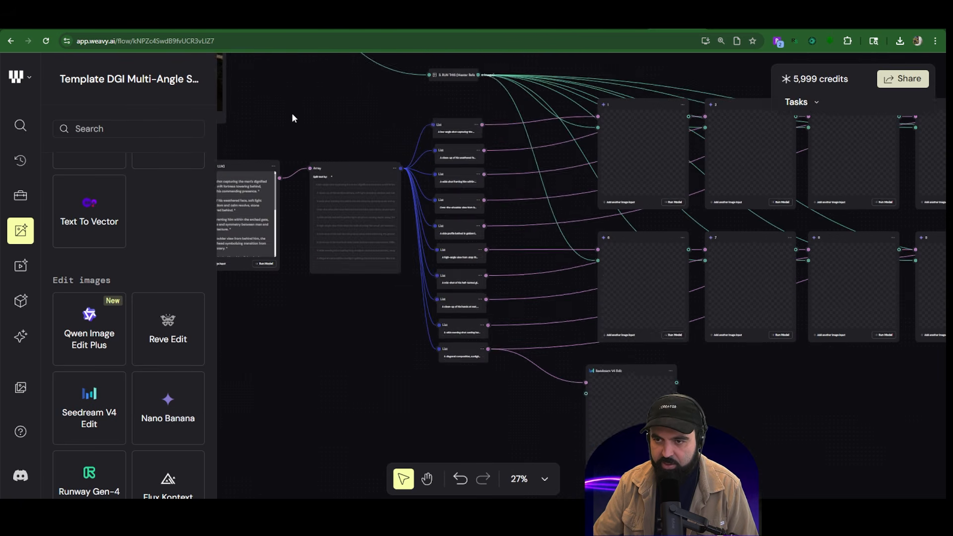
pyautogui.scroll(-5, 294, 113)
pyautogui.scroll(2, 302, 121)
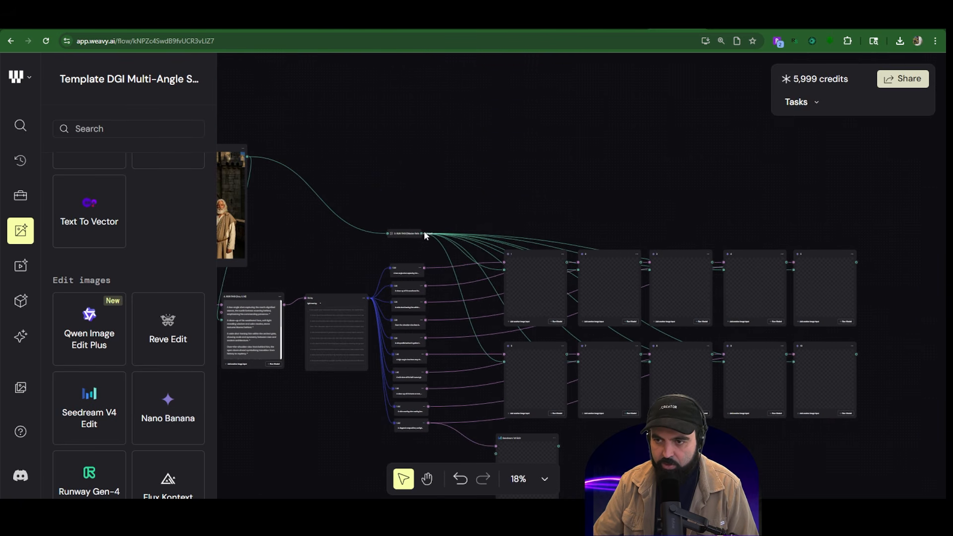
pyautogui.scroll(5, 446, 255)
pyautogui.moveTo(402, 261); pyautogui.dragTo(548, 250)
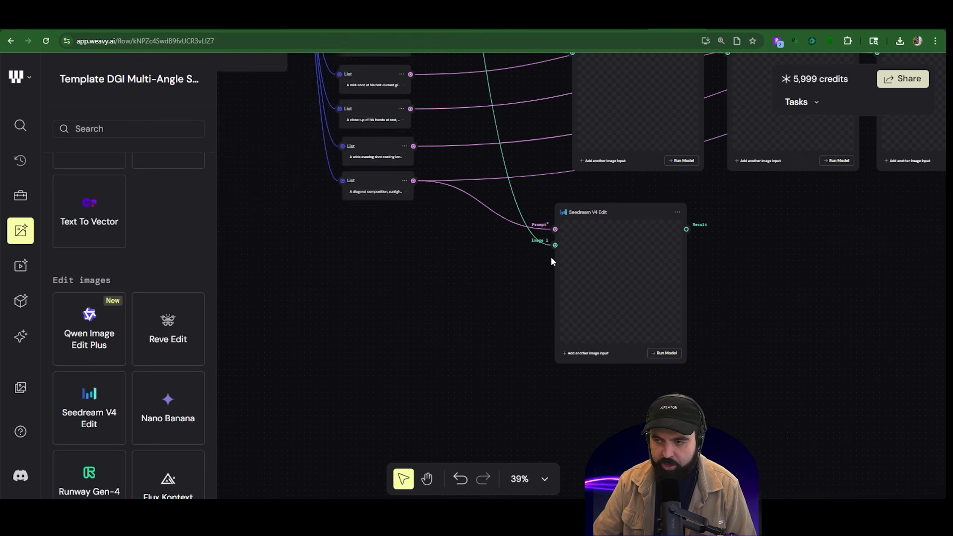
# Step: Run the Seedream V4 Edit node to generate an image from the diagonal composition prompt and master reference
pyautogui.scroll(4, 545, 254)
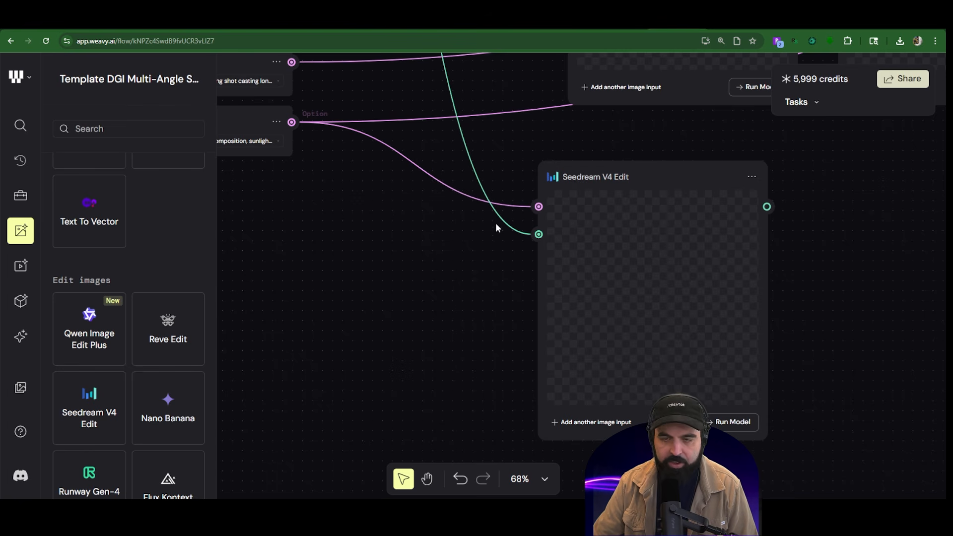
pyautogui.scroll(-7, 525, 250)
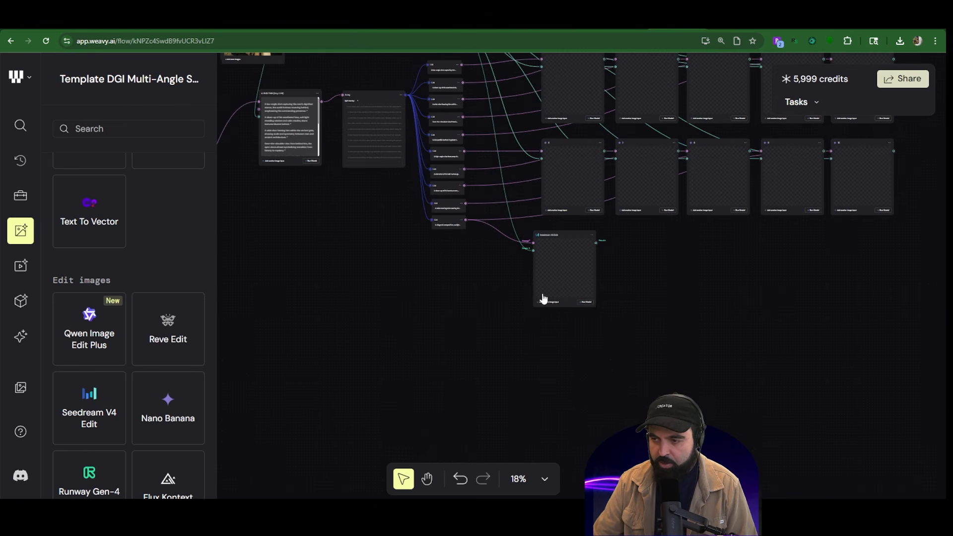
pyautogui.scroll(4, 589, 334)
pyautogui.click(602, 283)
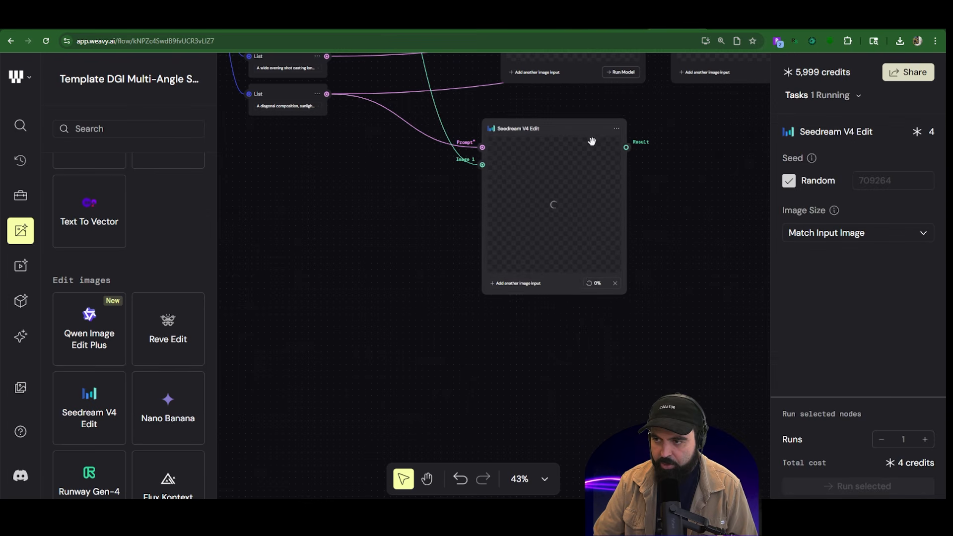
# Step: Run the model on image node 10 with the Default aspect ratio
pyautogui.scroll(-4, 606, 223)
pyautogui.moveTo(663, 201); pyautogui.dragTo(373, 286)
pyautogui.scroll(6, 598, 212)
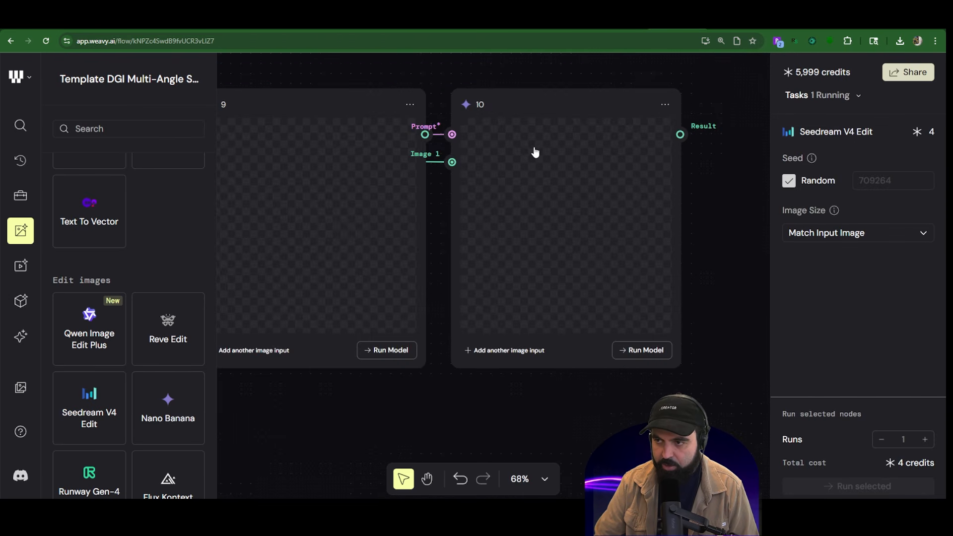
pyautogui.click(635, 355)
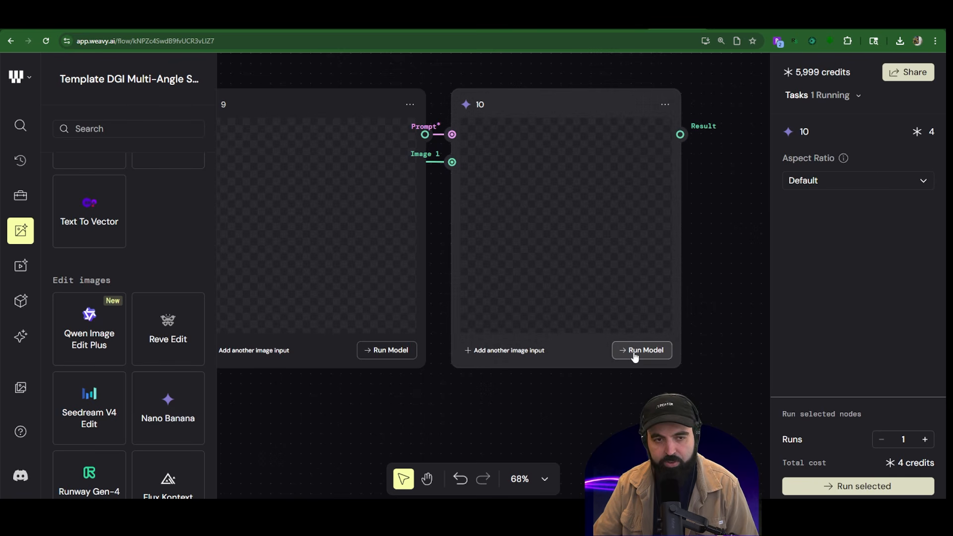
pyautogui.click(639, 355)
pyautogui.scroll(-8, 567, 326)
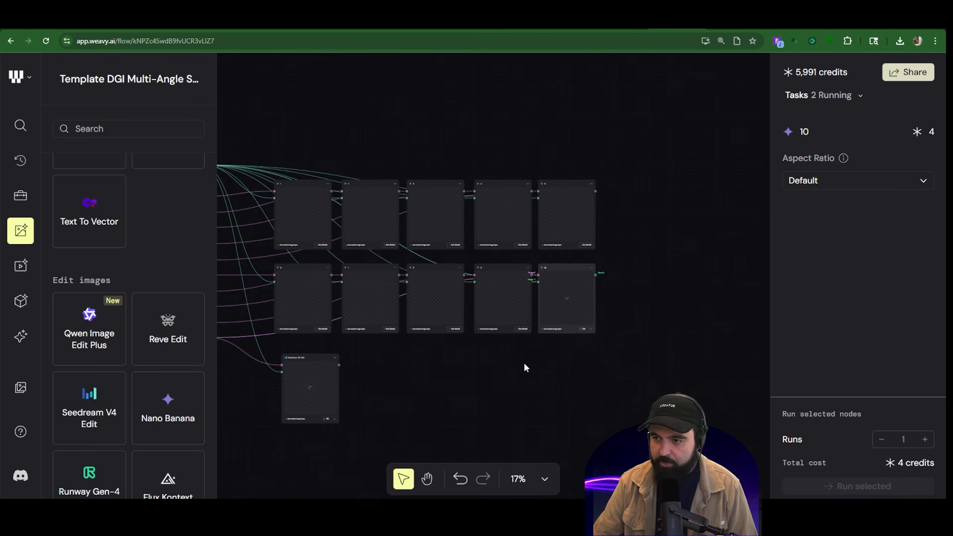
# Step: Compare the master reference image in the File node with the image generated in node 10
pyautogui.moveTo(502, 145); pyautogui.dragTo(592, 138)
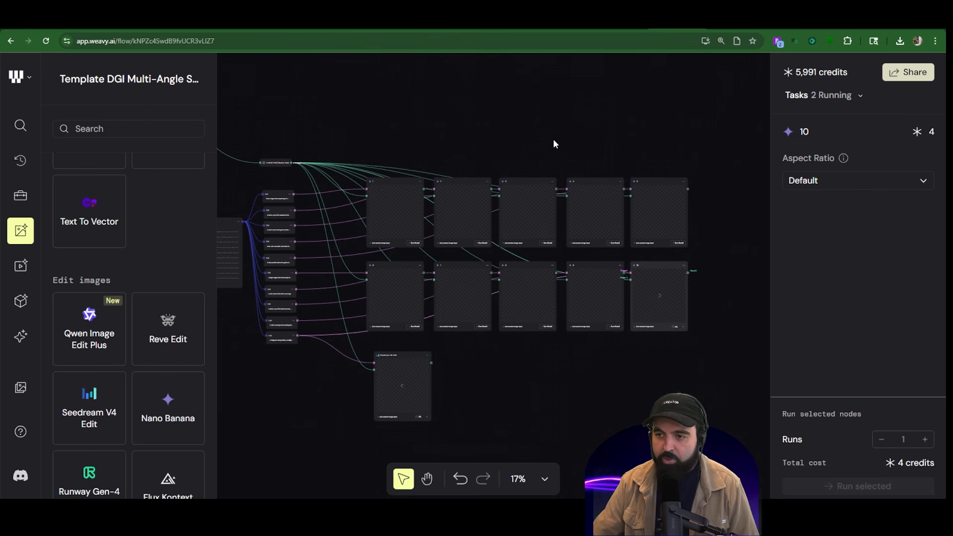
pyautogui.scroll(-5, 353, 143)
pyautogui.scroll(7, 549, 265)
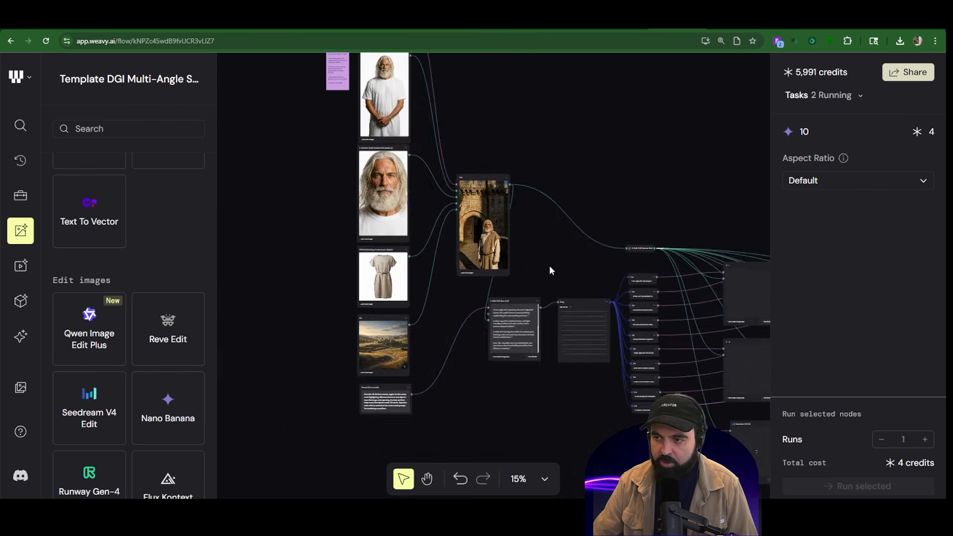
pyautogui.scroll(1, 445, 204)
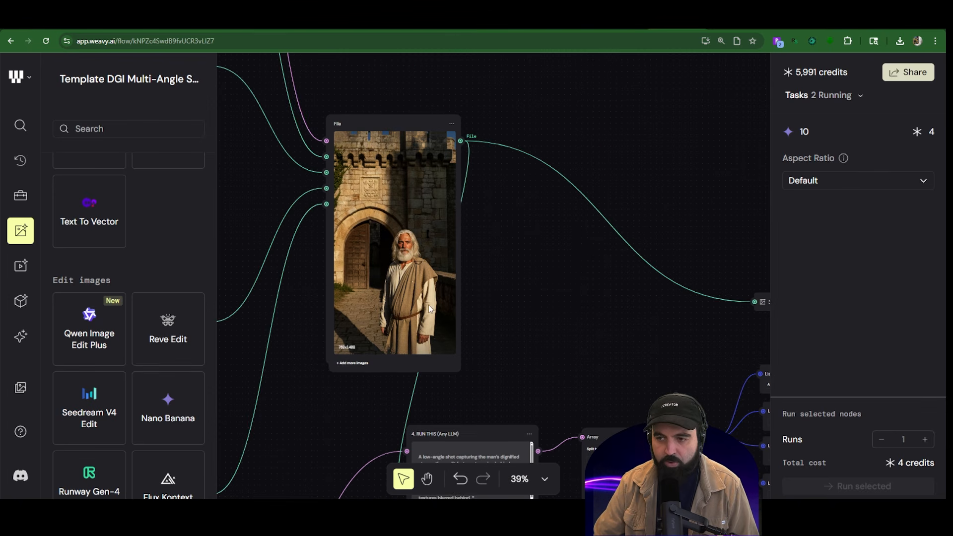
pyautogui.scroll(-4, 462, 354)
pyautogui.moveTo(622, 252); pyautogui.dragTo(195, 64)
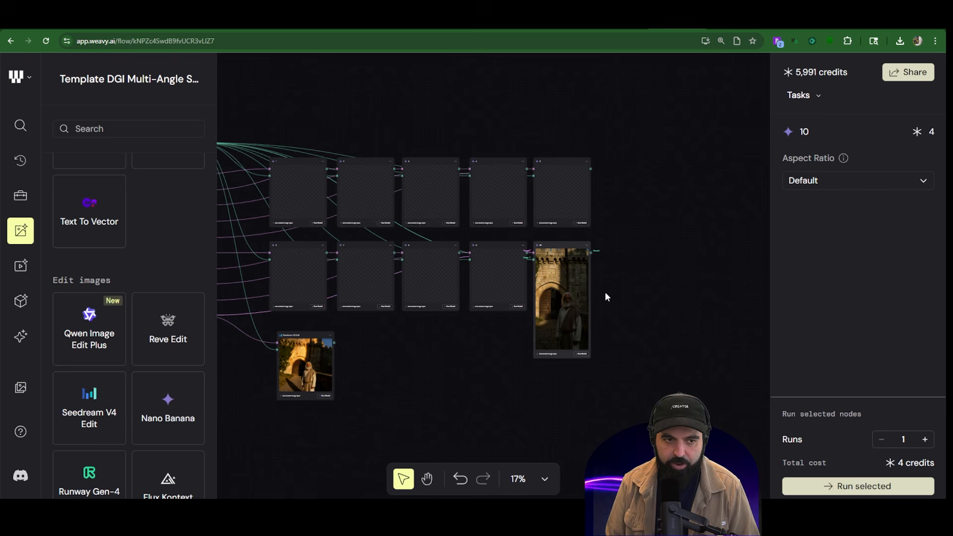
pyautogui.scroll(10, 605, 291)
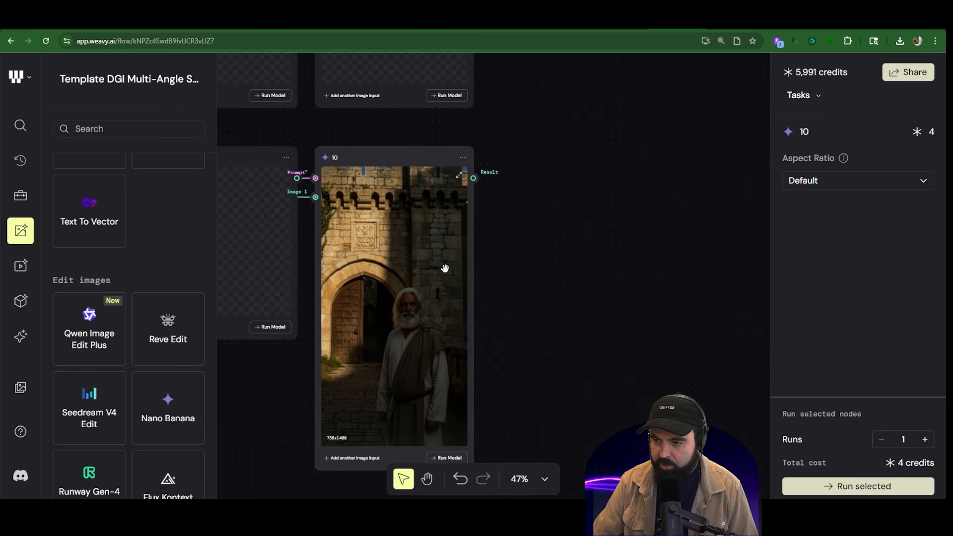
pyautogui.scroll(4, 443, 267)
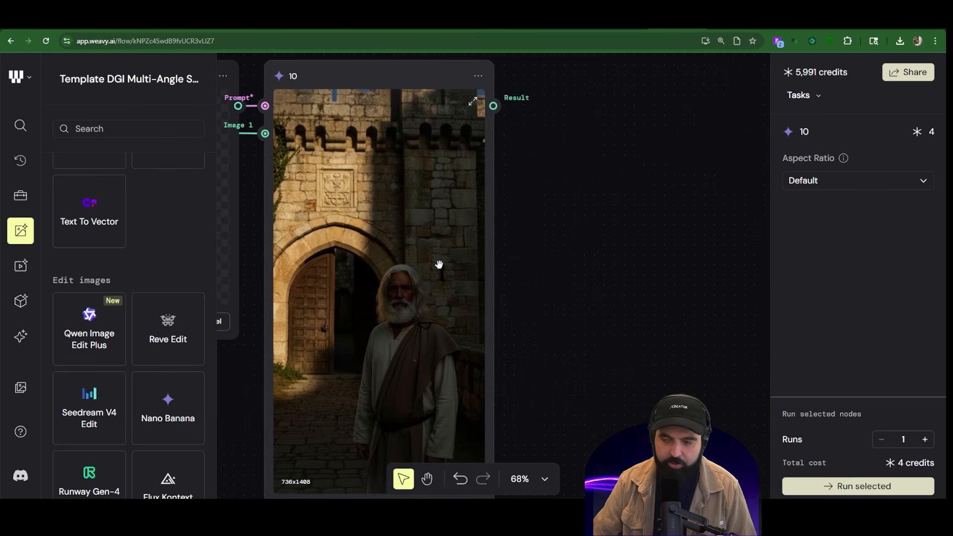
pyautogui.scroll(-2, 440, 273)
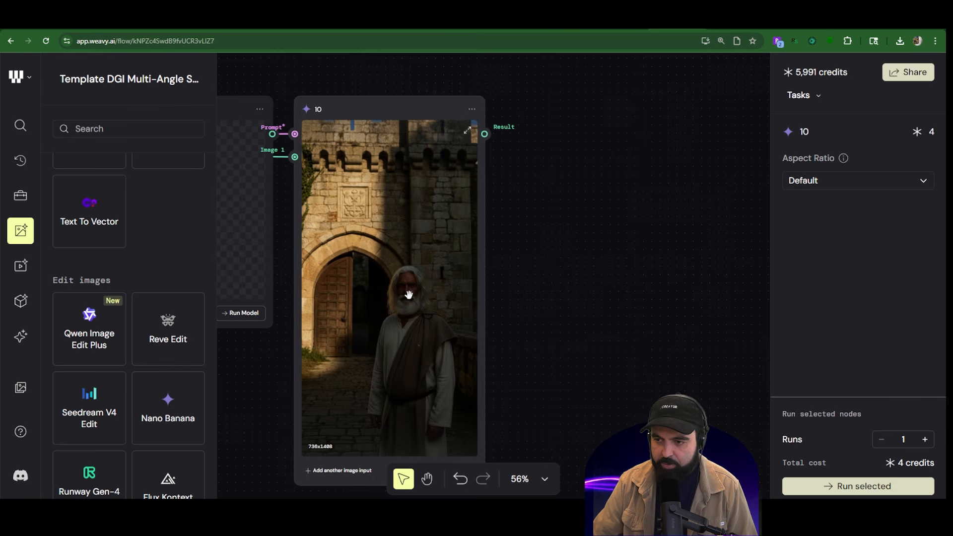
pyautogui.scroll(-6, 409, 294)
# Step: Read the full diagonal composition prompt in the last List node
pyautogui.hscroll(-5, 542, 254)
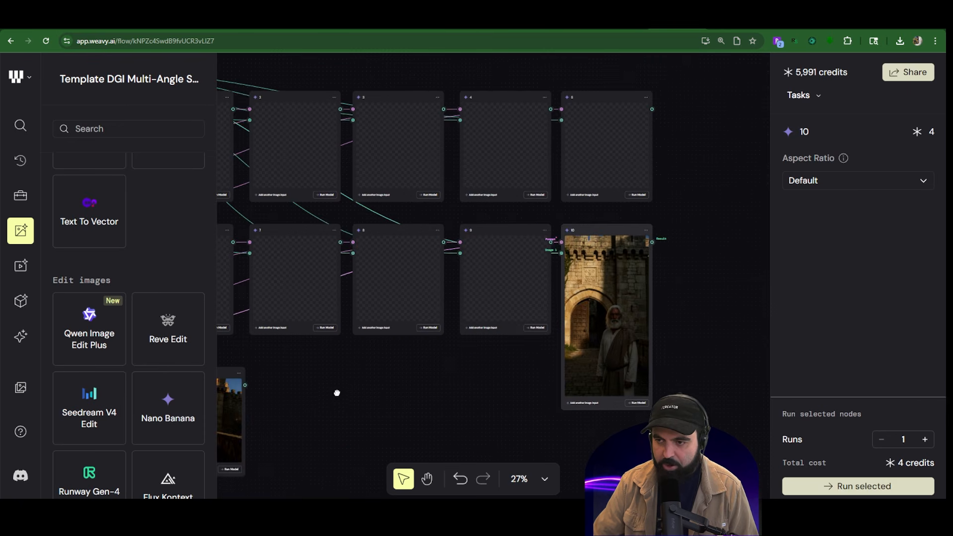
pyautogui.hscroll(-3, 337, 393)
pyautogui.hscroll(-5, 298, 419)
pyautogui.scroll(4, 404, 380)
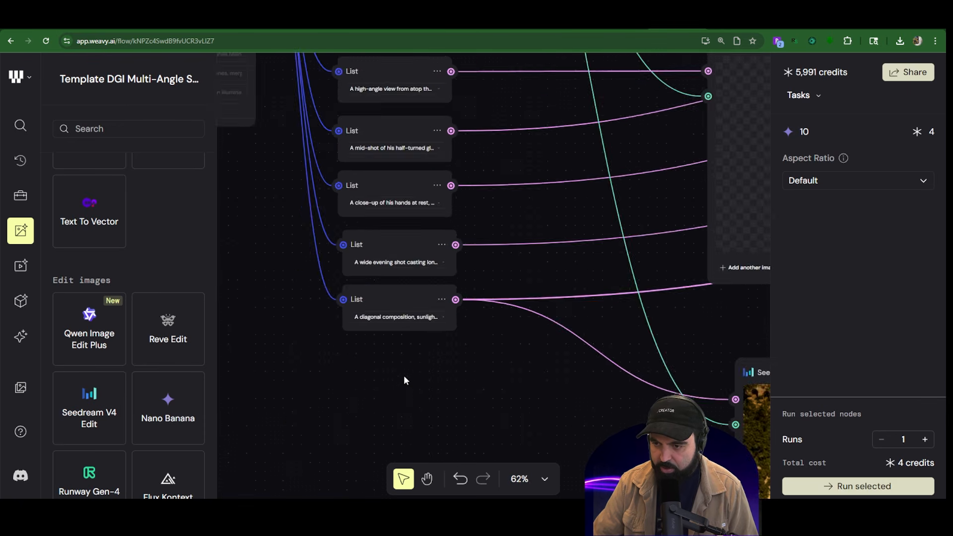
pyautogui.scroll(3, 404, 380)
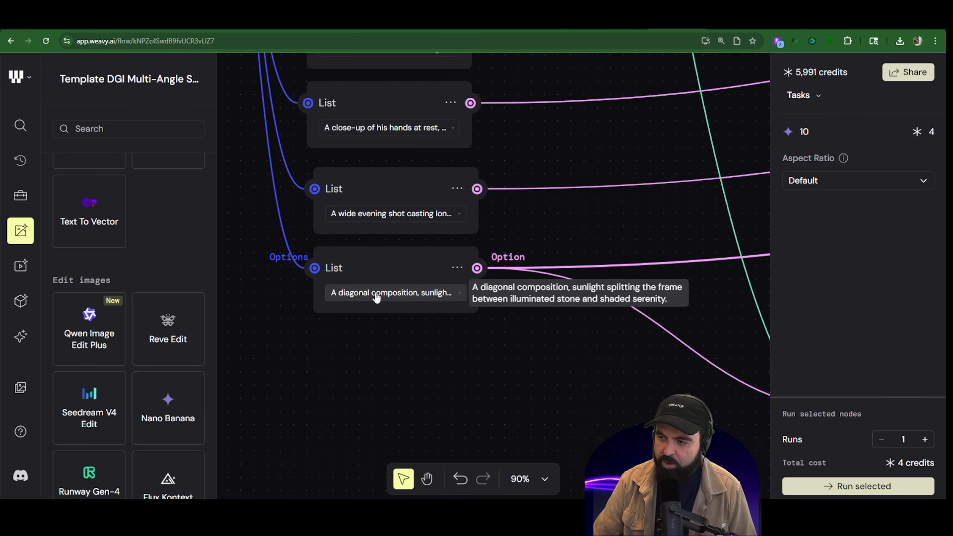
pyautogui.click(583, 359)
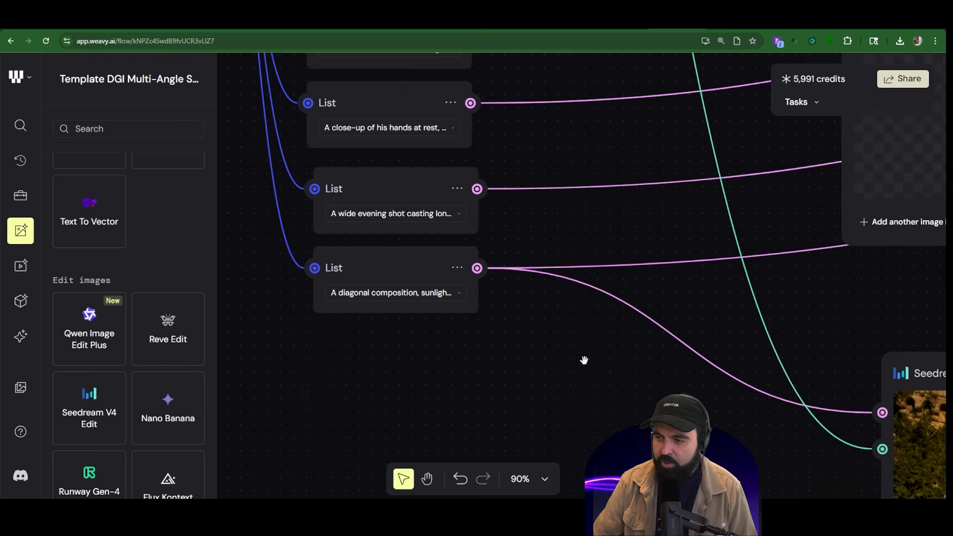
# Step: Examine node 10's generated image up close against the diagonal composition prompt
pyautogui.scroll(-10, 585, 360)
pyautogui.scroll(-6, 727, 294)
pyautogui.scroll(5, 613, 255)
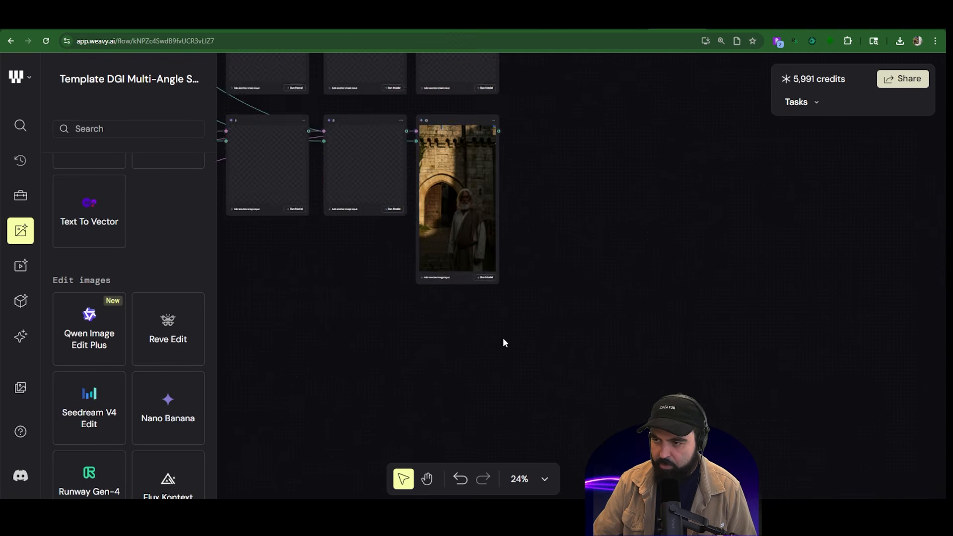
pyautogui.scroll(4, 504, 342)
pyautogui.scroll(3, 437, 239)
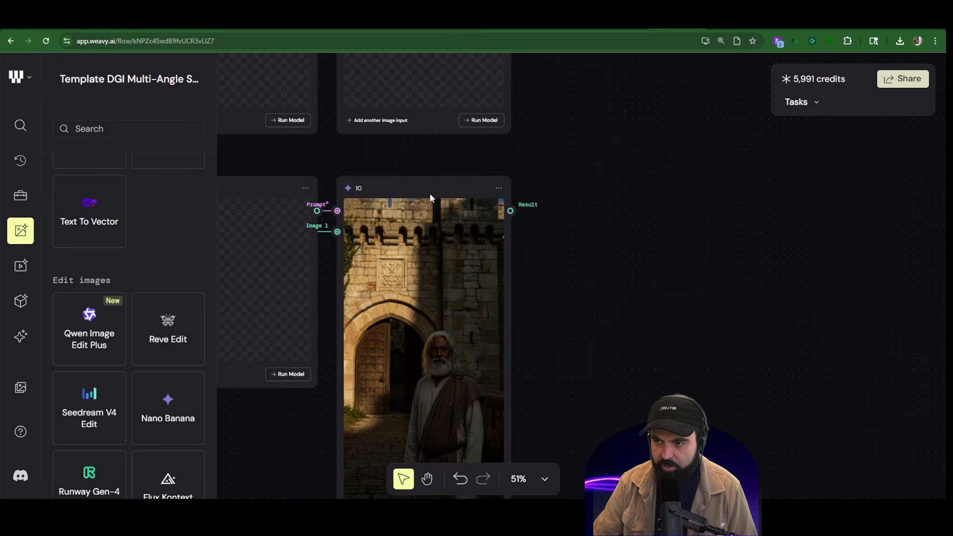
pyautogui.scroll(-2, 417, 349)
pyautogui.doubleClick(417, 349)
pyautogui.click(726, 271)
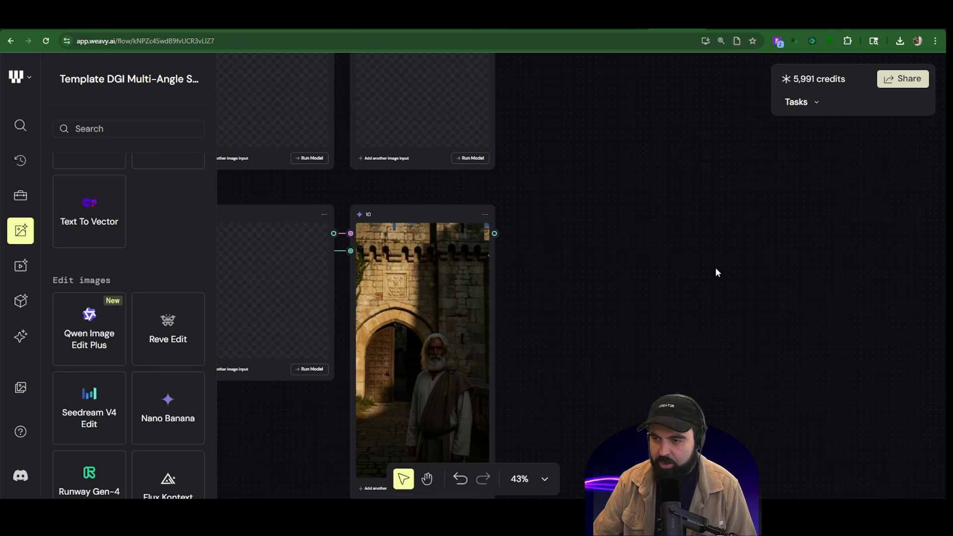
# Step: Run the model on image node 9 with the Default aspect ratio
pyautogui.click(313, 369)
pyautogui.moveTo(281, 403); pyautogui.dragTo(468, 396)
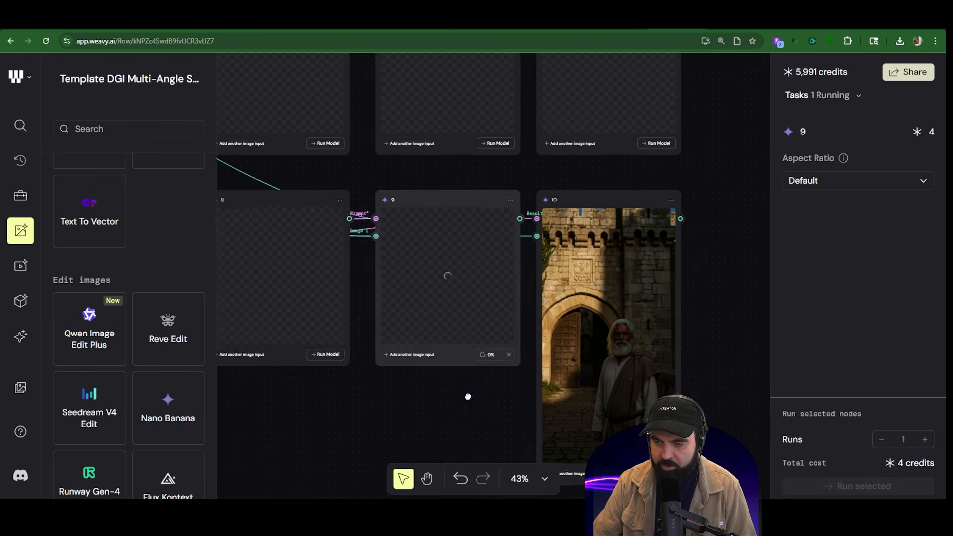
pyautogui.scroll(-4, 472, 370)
# Step: Inspect the Seedream V4 Edit result and set image node 9's aspect ratio to 9:16
pyautogui.moveTo(338, 417); pyautogui.dragTo(561, 285)
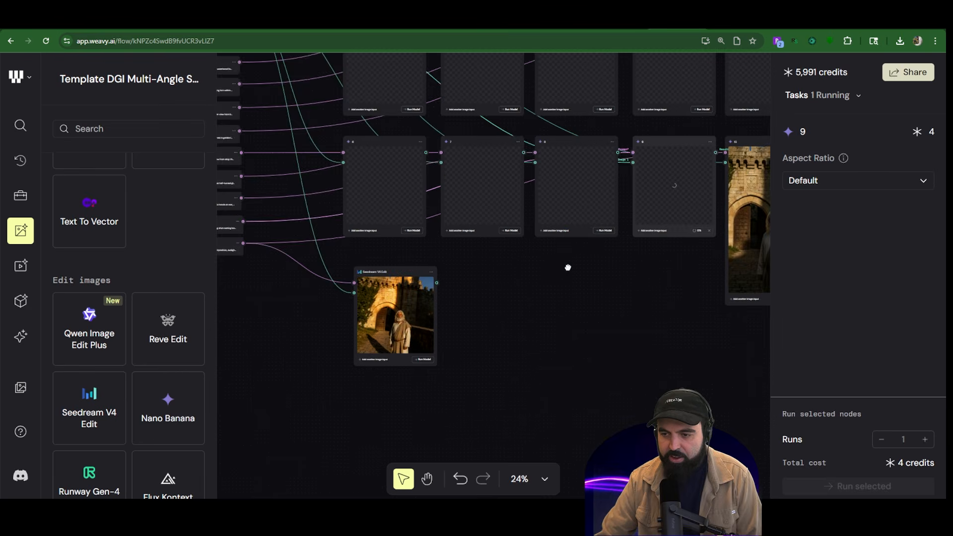
pyautogui.scroll(5, 417, 305)
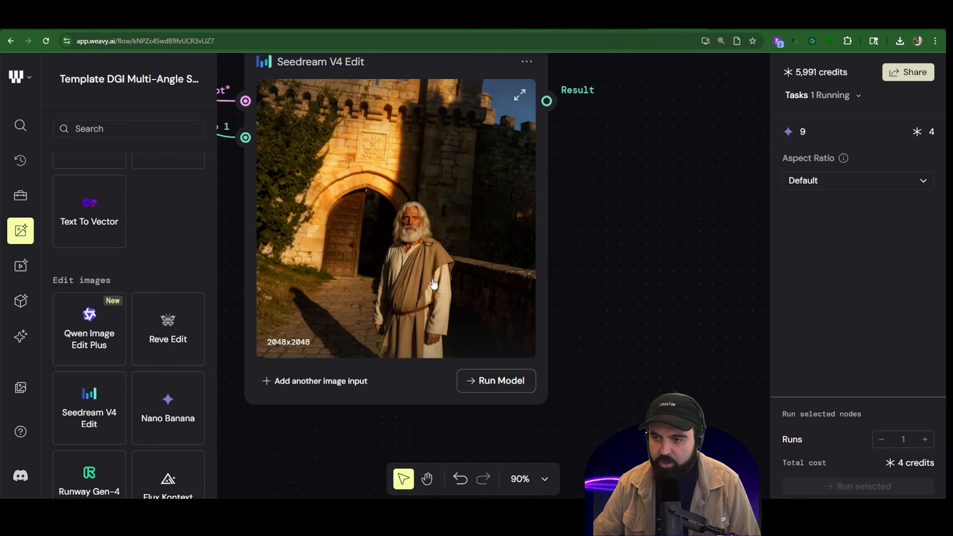
pyautogui.scroll(3, 433, 283)
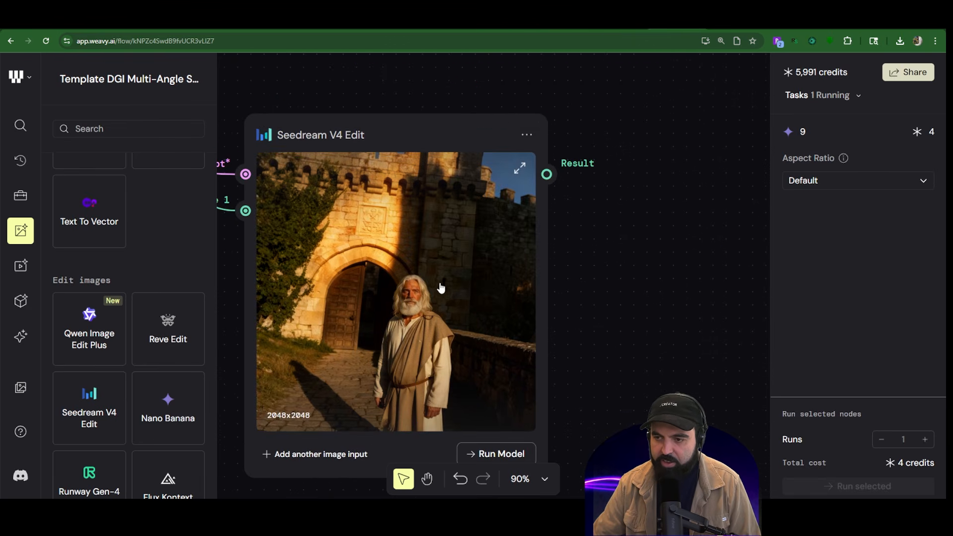
pyautogui.click(808, 183)
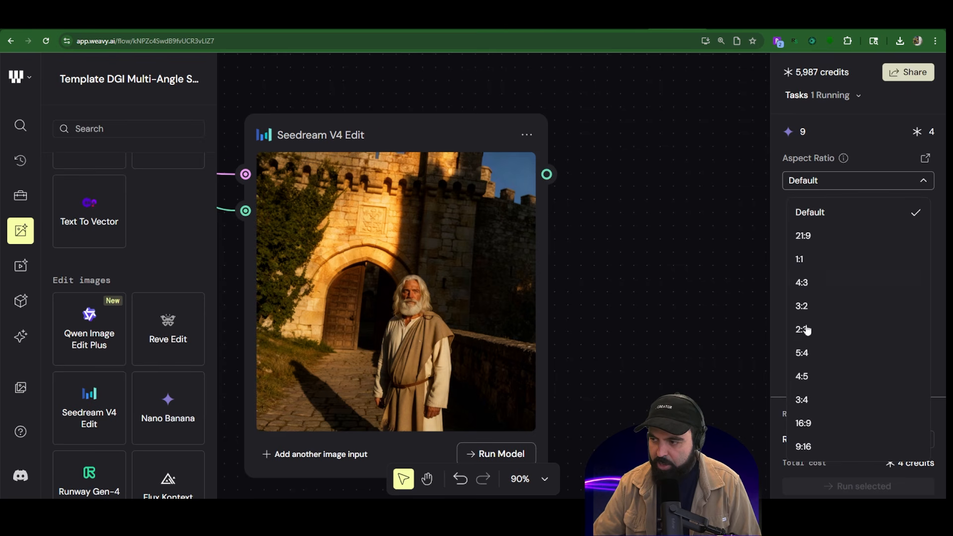
pyautogui.click(814, 448)
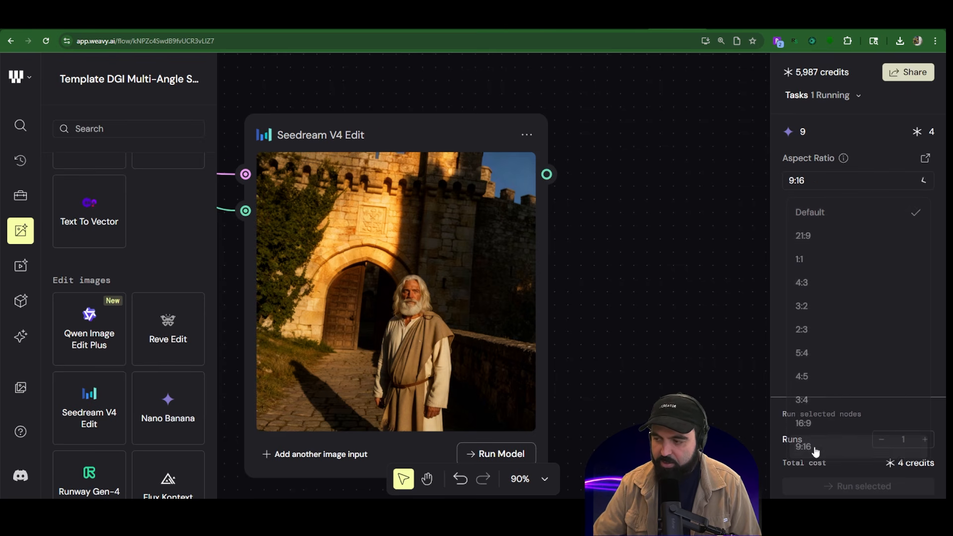
# Step: Check the Seedream V4 Edit result and node 10's full-size image against the diagonal composition prompt
pyautogui.scroll(-5, 616, 381)
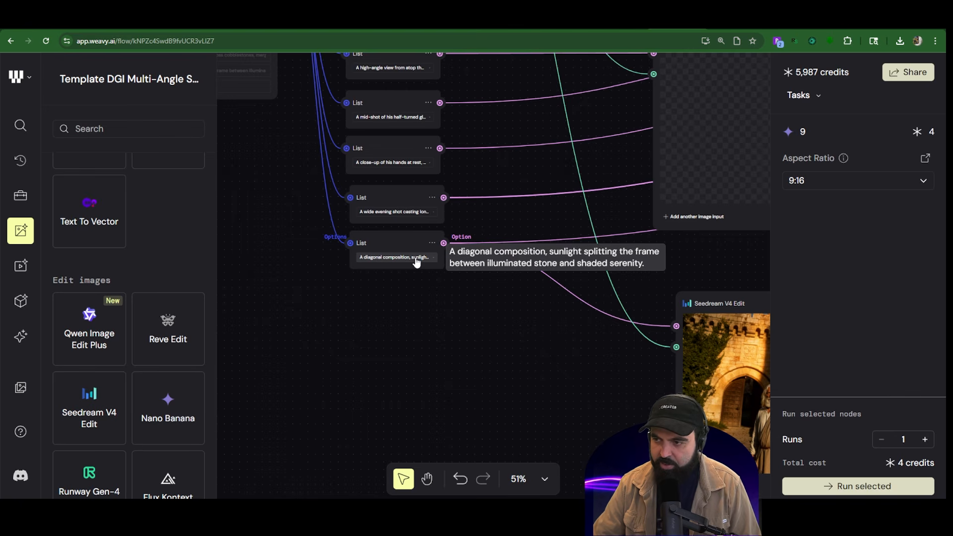
pyautogui.click(575, 344)
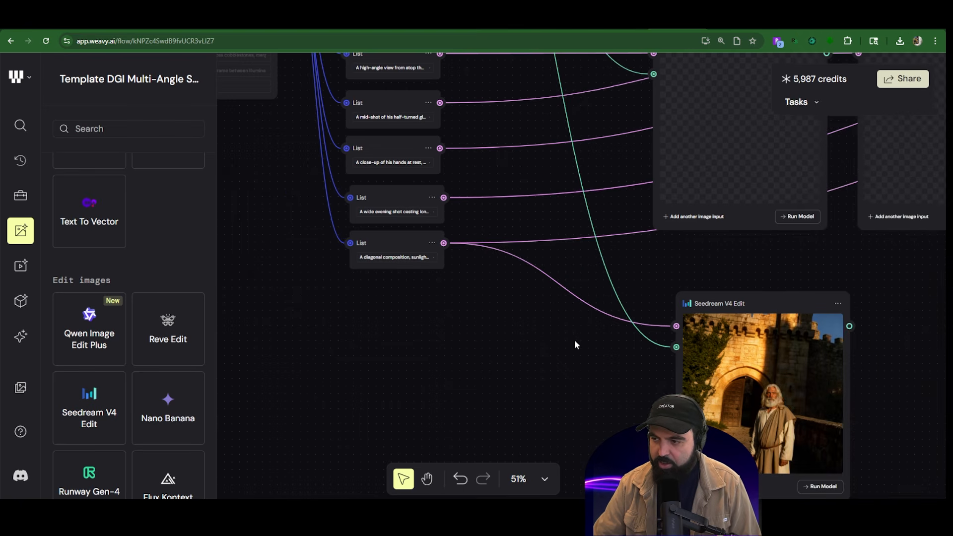
pyautogui.moveTo(572, 345); pyautogui.dragTo(303, 287)
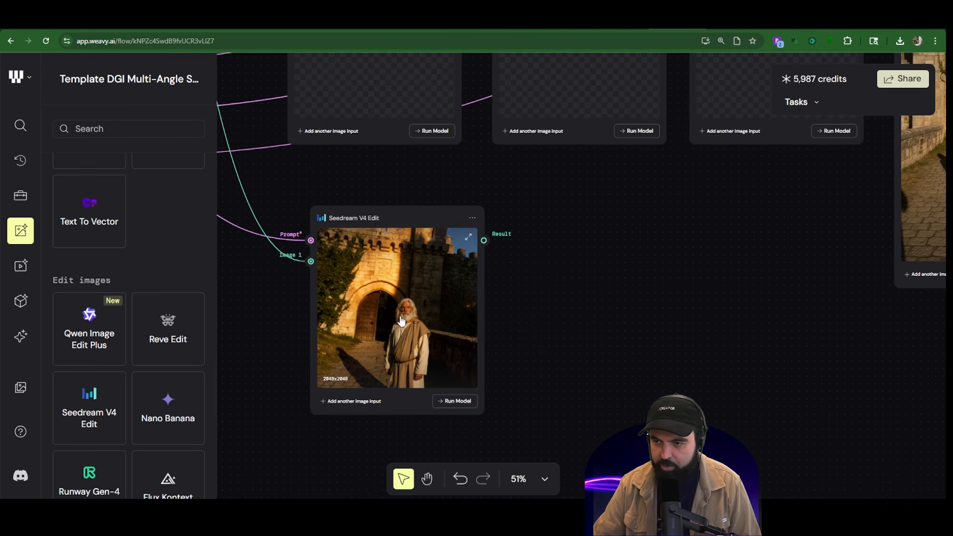
pyautogui.scroll(5, 395, 287)
pyautogui.scroll(2, 396, 286)
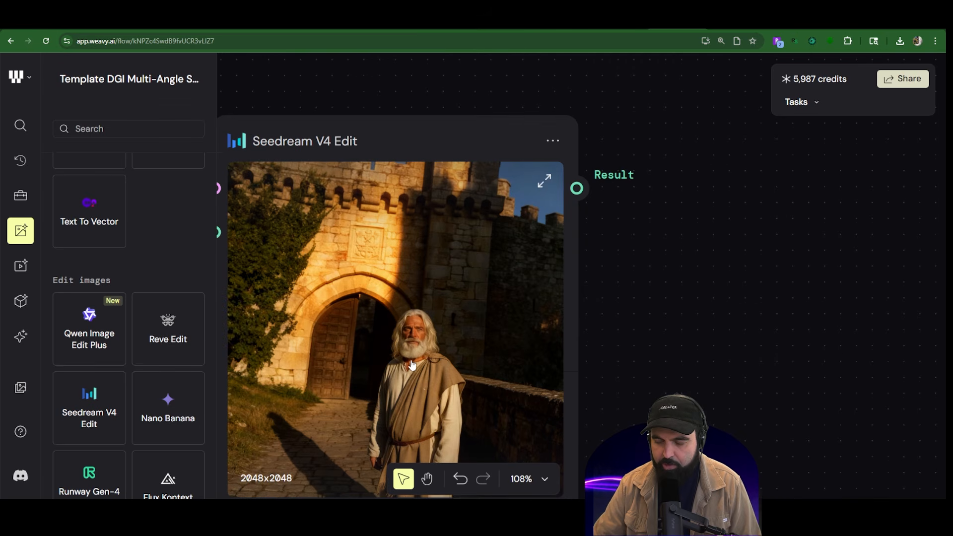
pyautogui.scroll(-2, 392, 405)
pyautogui.scroll(-7, 521, 351)
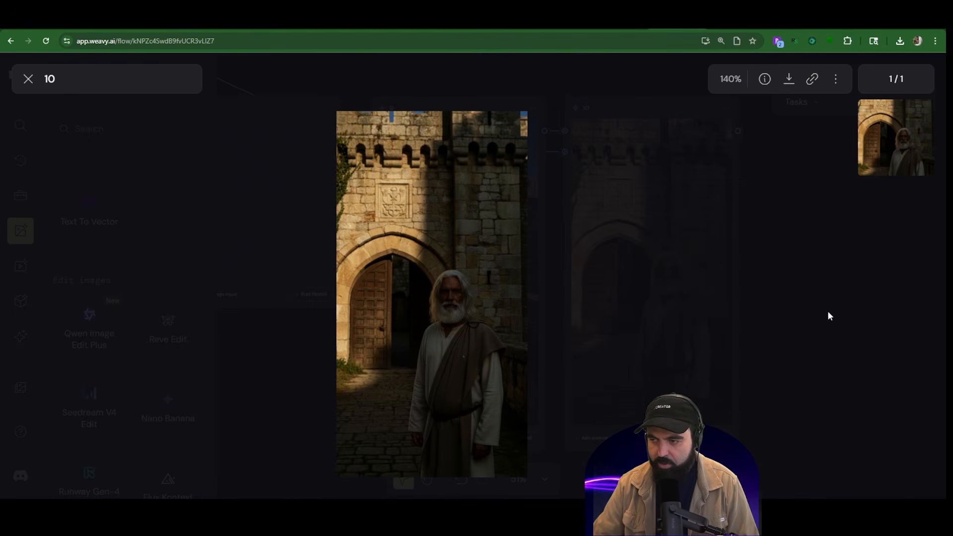
pyautogui.click(824, 306)
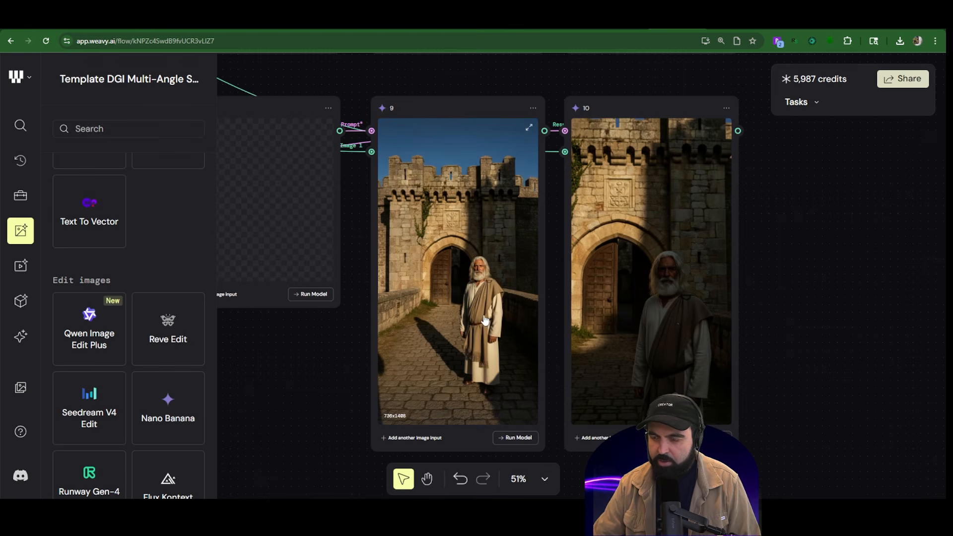
# Step: Compare the generated images of nodes 9 and 10 with the Seedream V4 Edit result up close
pyautogui.scroll(5, 493, 326)
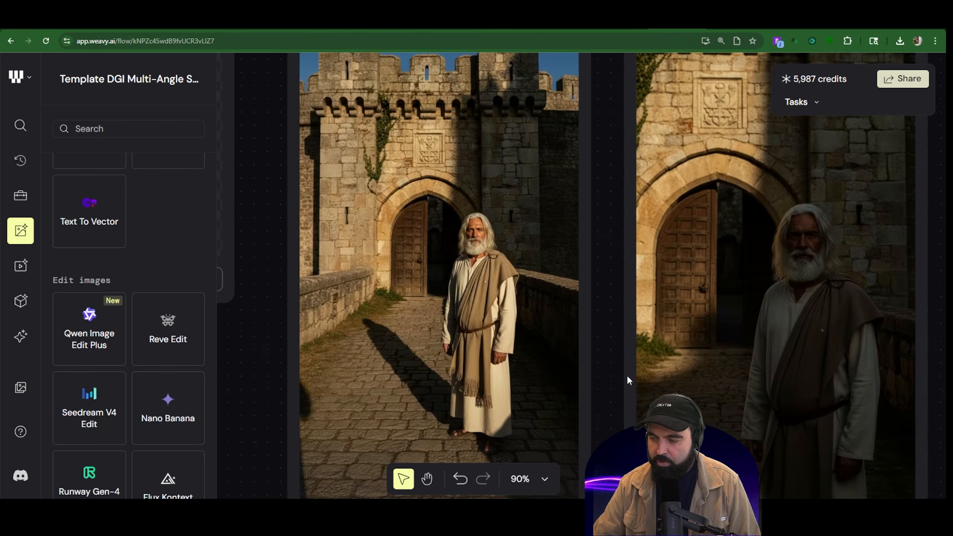
pyautogui.scroll(-6, 408, 413)
pyautogui.moveTo(315, 445); pyautogui.dragTo(522, 124)
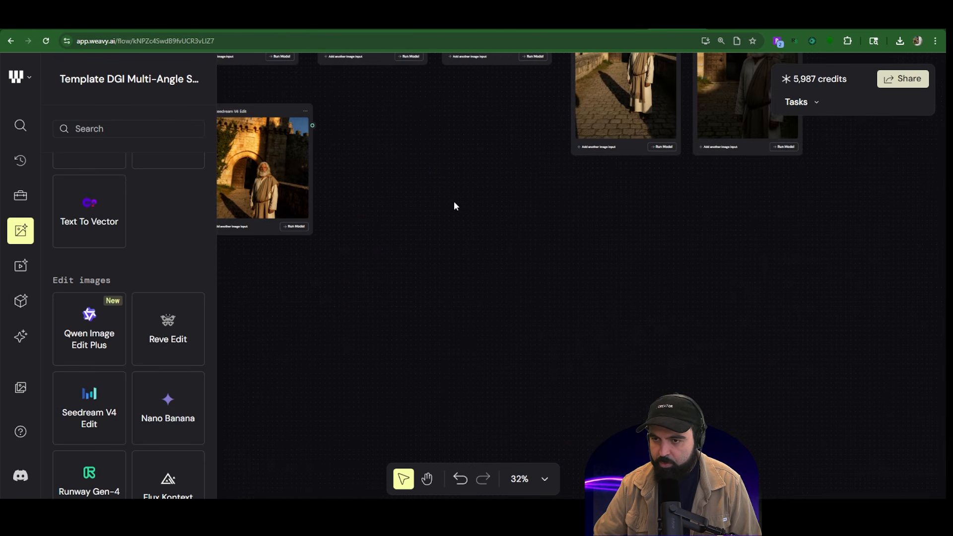
pyautogui.scroll(4, 506, 371)
pyautogui.scroll(4, 379, 361)
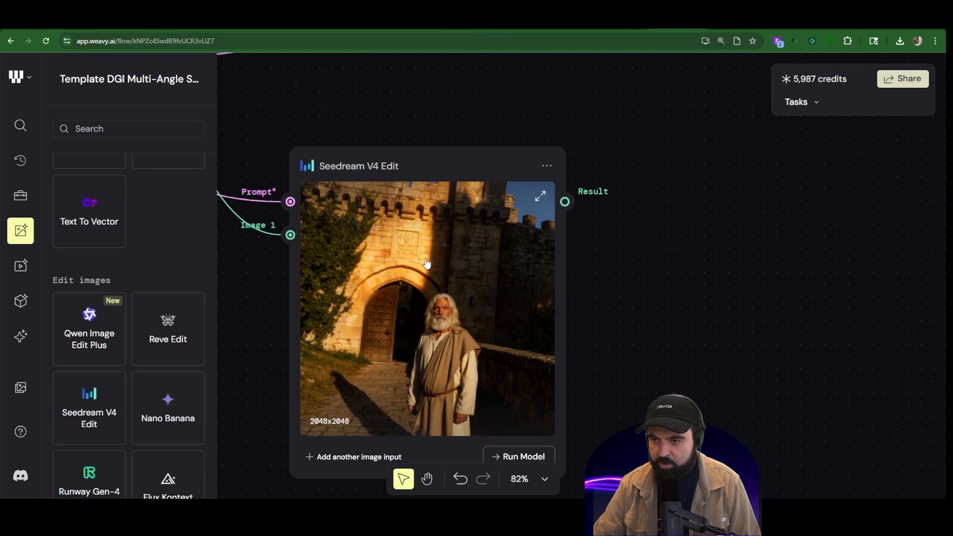
pyautogui.scroll(-1, 565, 361)
pyautogui.scroll(-6, 732, 299)
pyautogui.moveTo(867, 140); pyautogui.dragTo(618, 318)
pyautogui.scroll(-1, 618, 319)
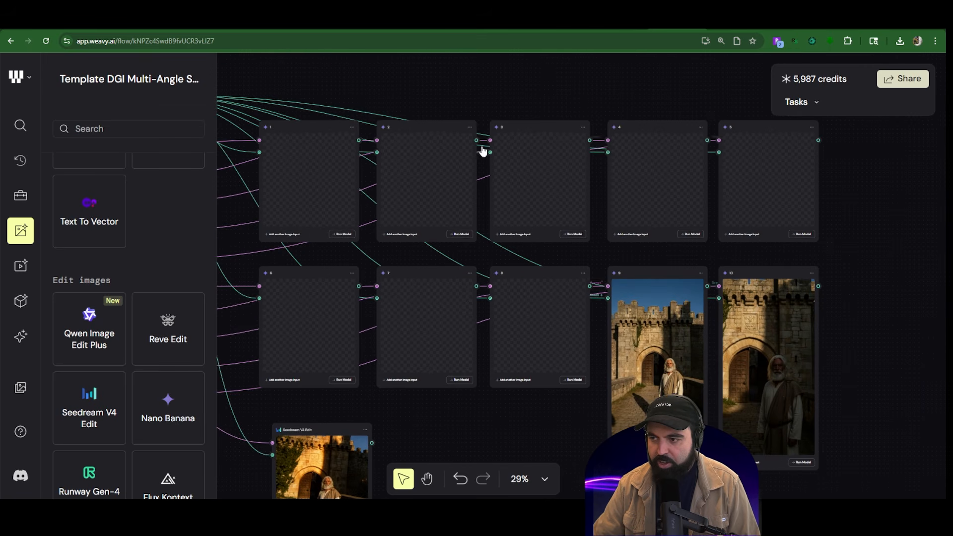
# Step: Review how the master reference and the camera-angle list prompts connect to the ten image nodes
pyautogui.moveTo(445, 103); pyautogui.dragTo(692, 134)
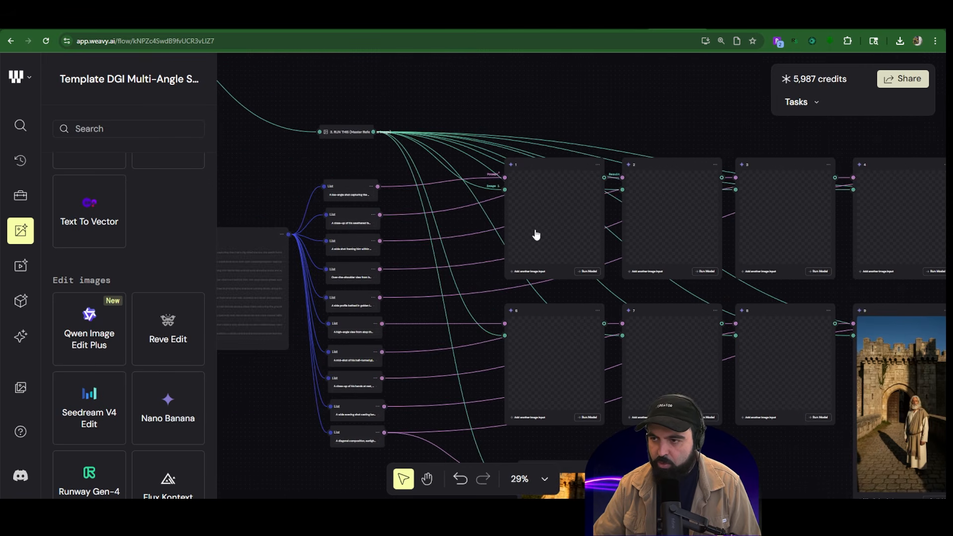
pyautogui.scroll(2, 353, 214)
pyautogui.scroll(3, 352, 214)
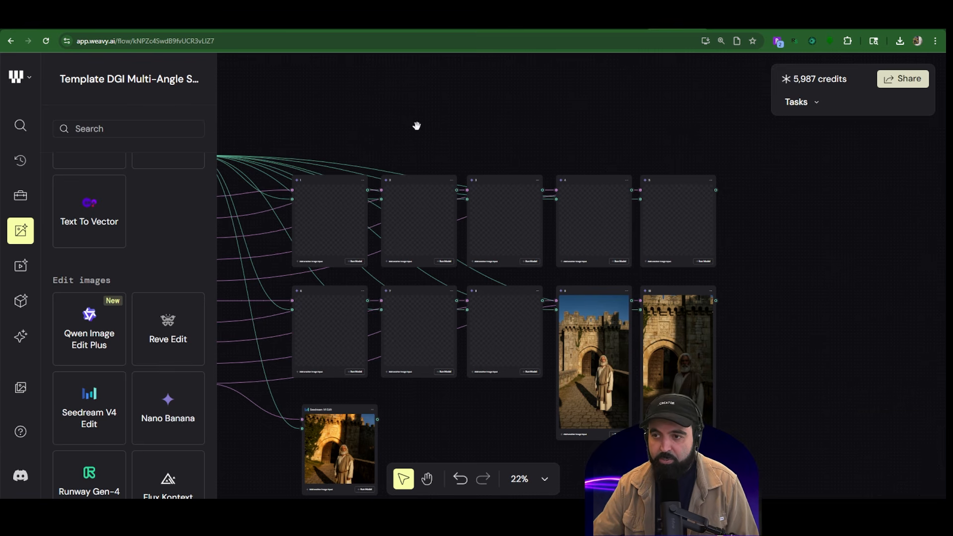
pyautogui.moveTo(415, 126); pyautogui.dragTo(668, 151)
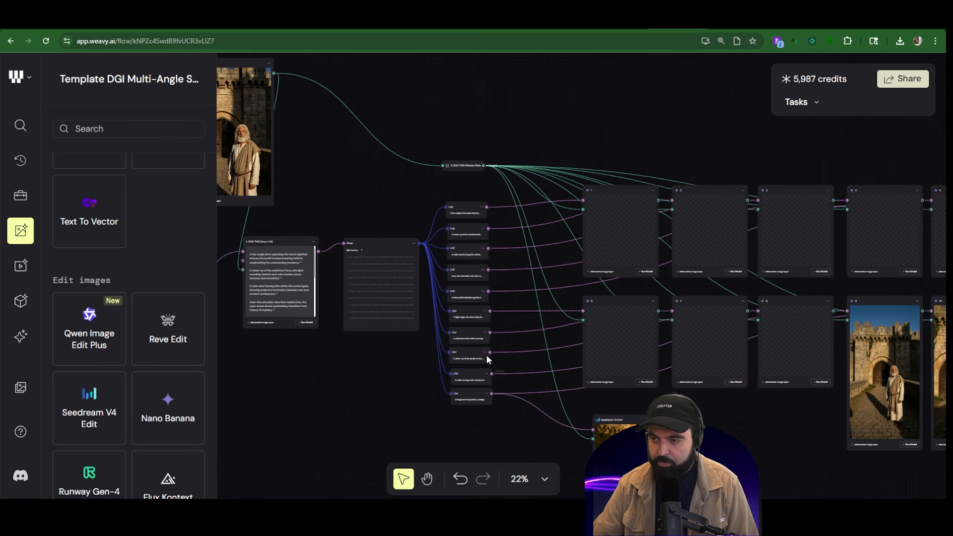
pyautogui.scroll(-2, 588, 186)
pyautogui.moveTo(627, 122); pyautogui.dragTo(496, 108)
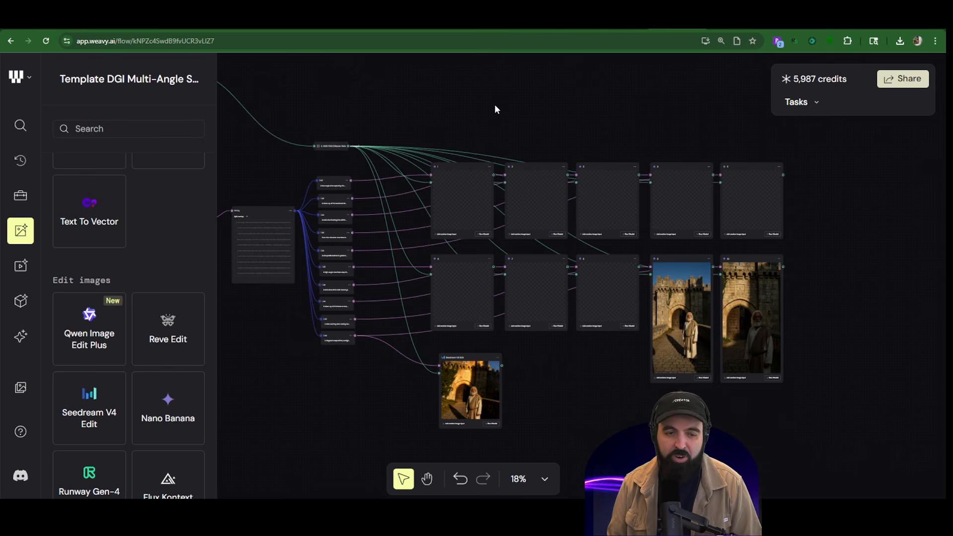
pyautogui.scroll(-2, 495, 106)
pyautogui.hscroll(-5, 502, 124)
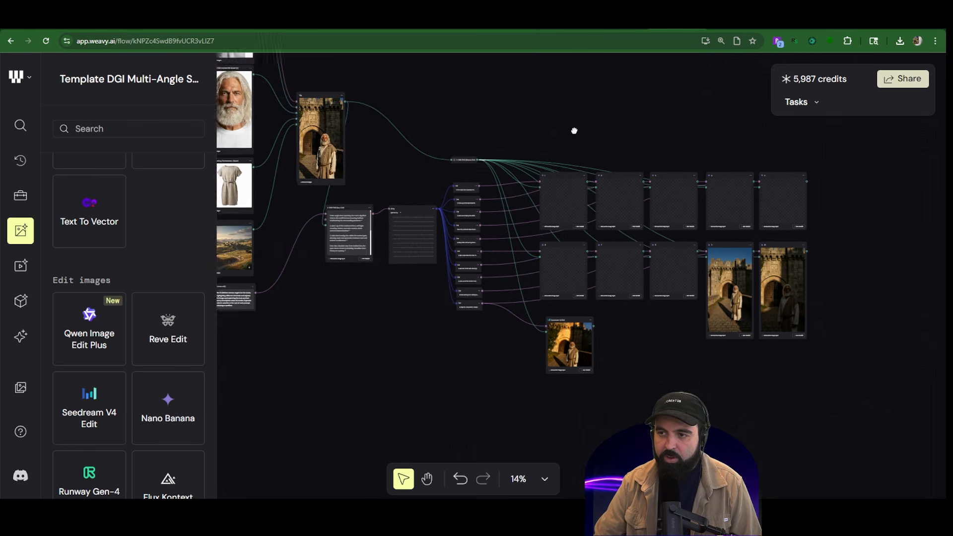
# Step: Examine the uploaded character and clothing images that feed the castle reference image
pyautogui.scroll(3, 410, 172)
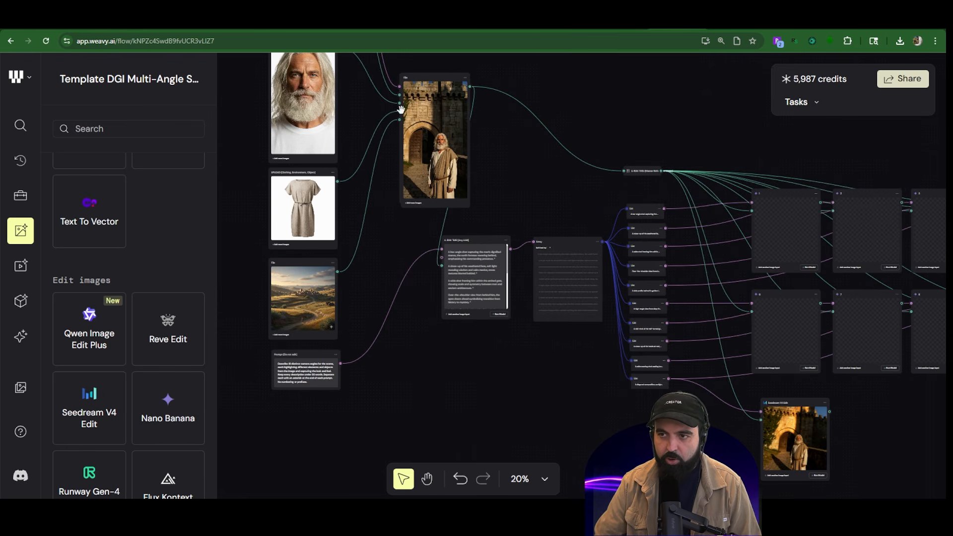
pyautogui.scroll(1, 616, 131)
pyautogui.scroll(2, 360, 177)
pyautogui.scroll(3, 370, 139)
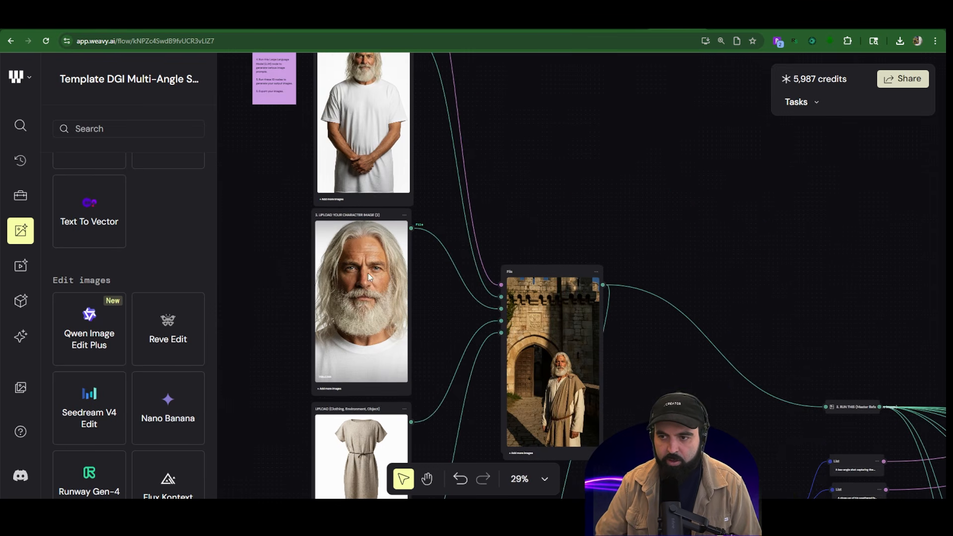
pyautogui.scroll(-2, 373, 278)
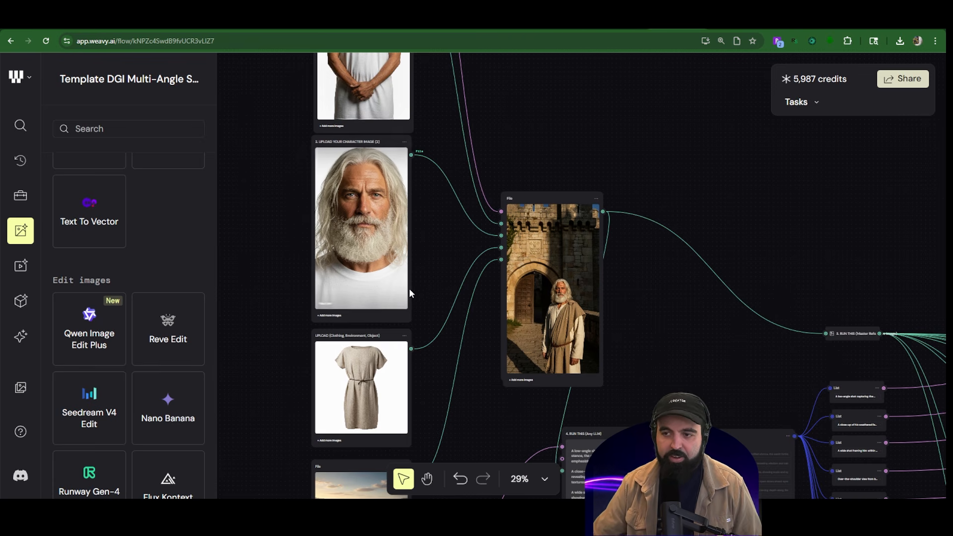
pyautogui.scroll(-2, 415, 318)
pyautogui.scroll(4, 410, 331)
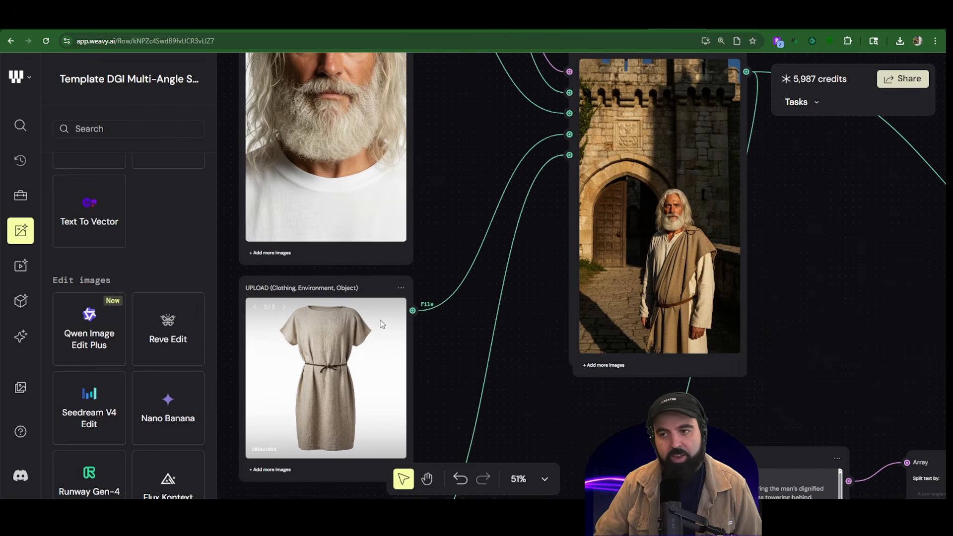
pyautogui.scroll(4, 587, 226)
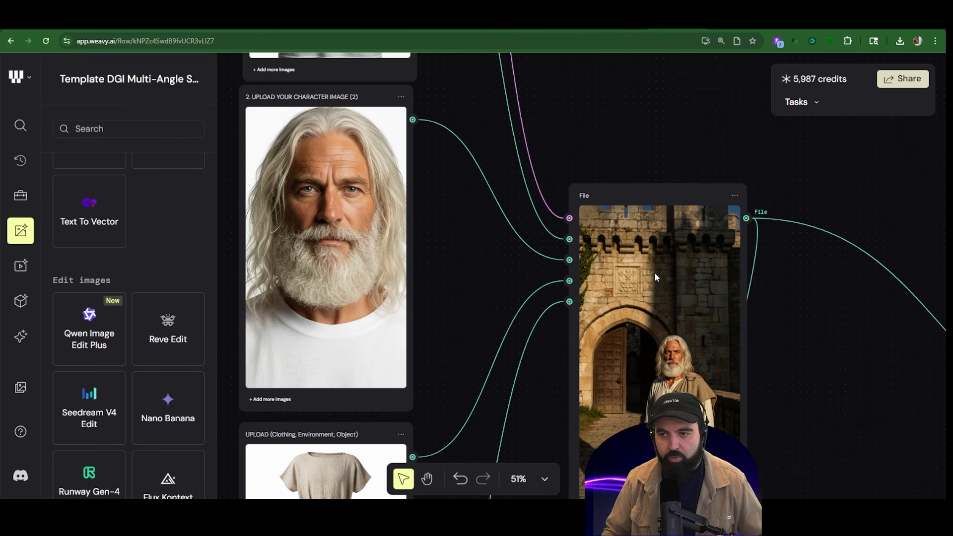
# Step: Examine the castle master reference image in the File node and its connections to the inputs and the LLM node
pyautogui.scroll(-3, 492, 256)
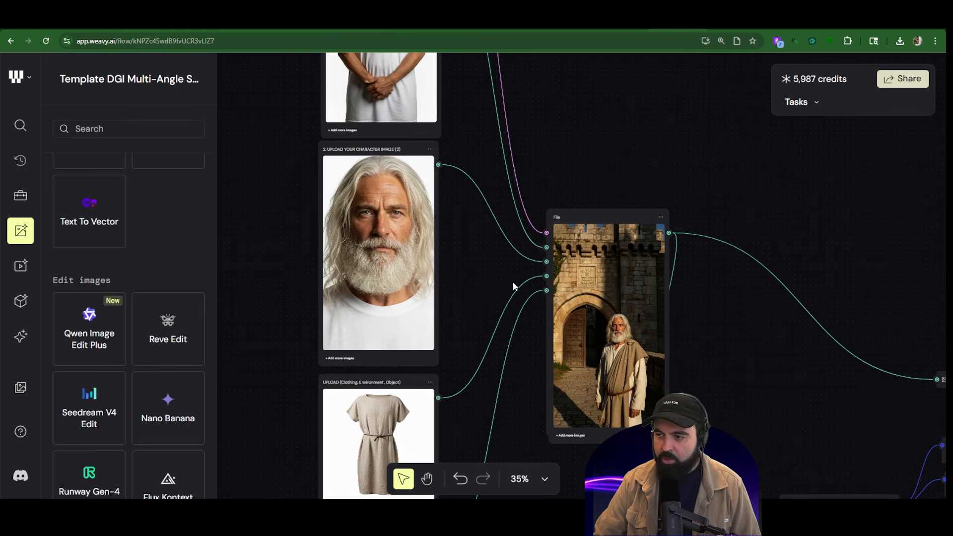
pyautogui.scroll(3, 655, 312)
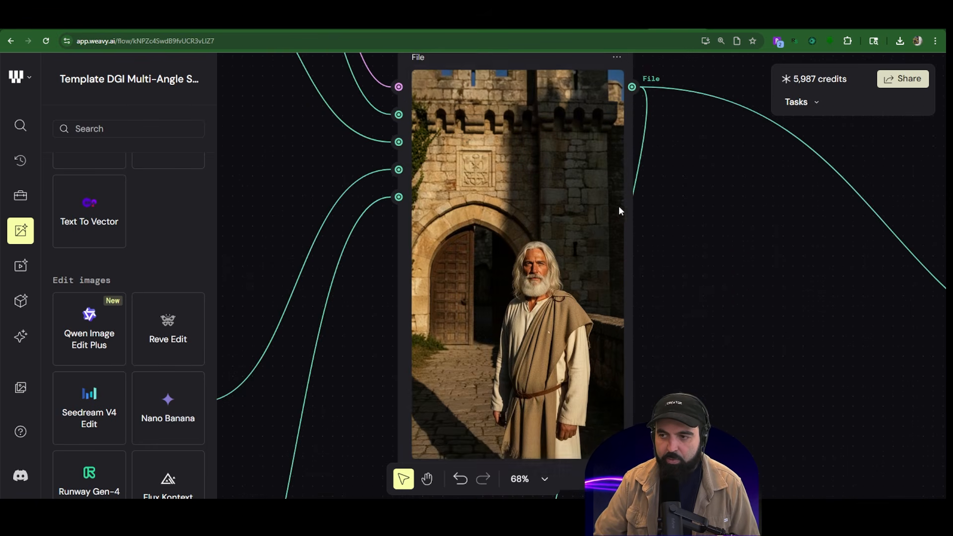
pyautogui.scroll(3, 556, 288)
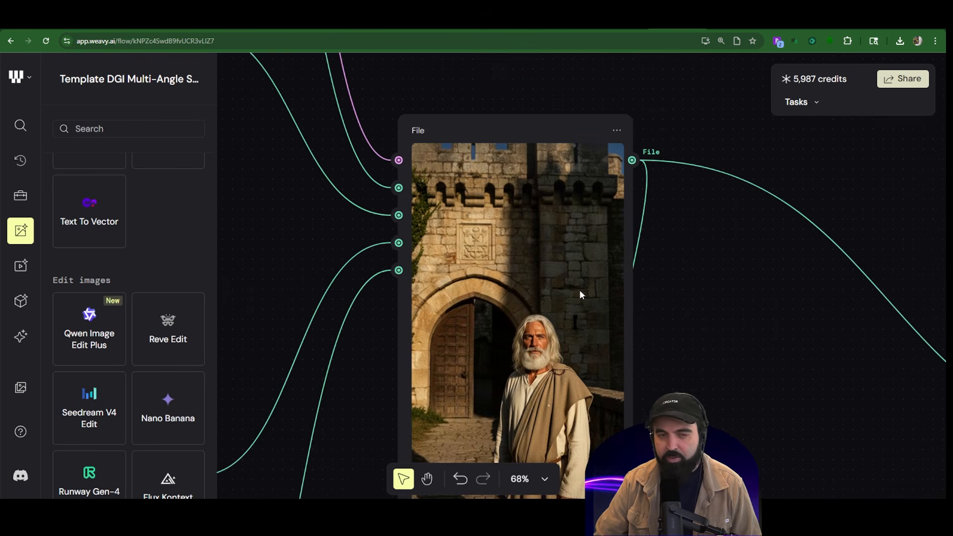
pyautogui.scroll(-3, 571, 293)
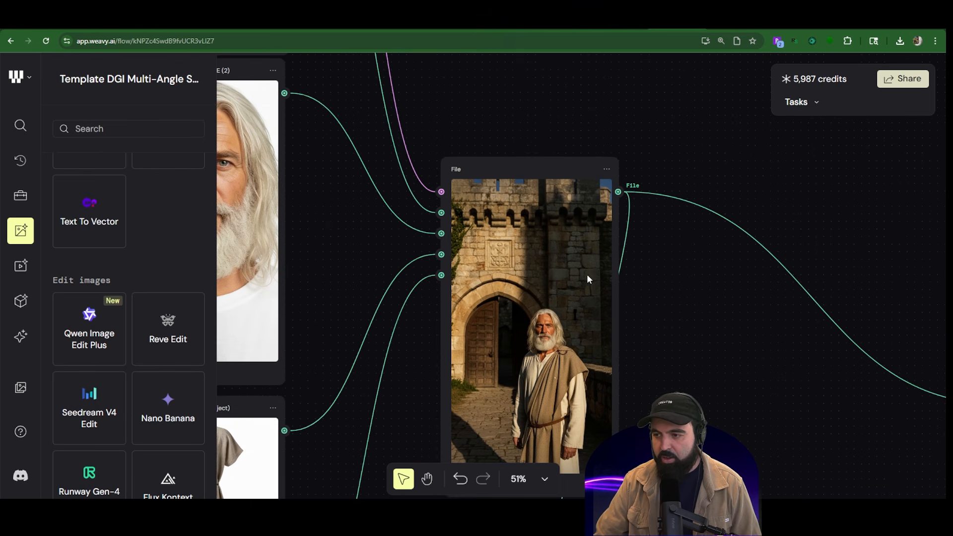
pyautogui.scroll(-3, 556, 353)
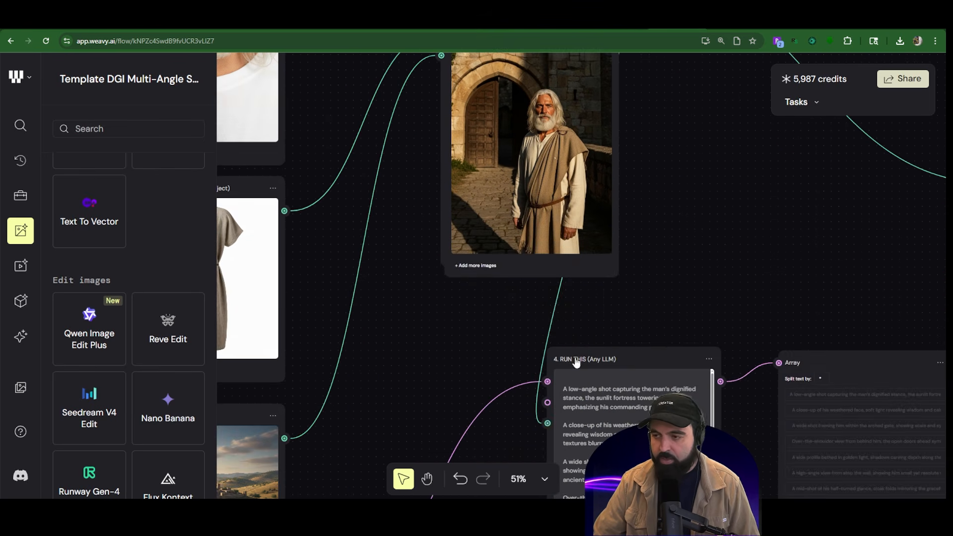
pyautogui.scroll(2, 571, 298)
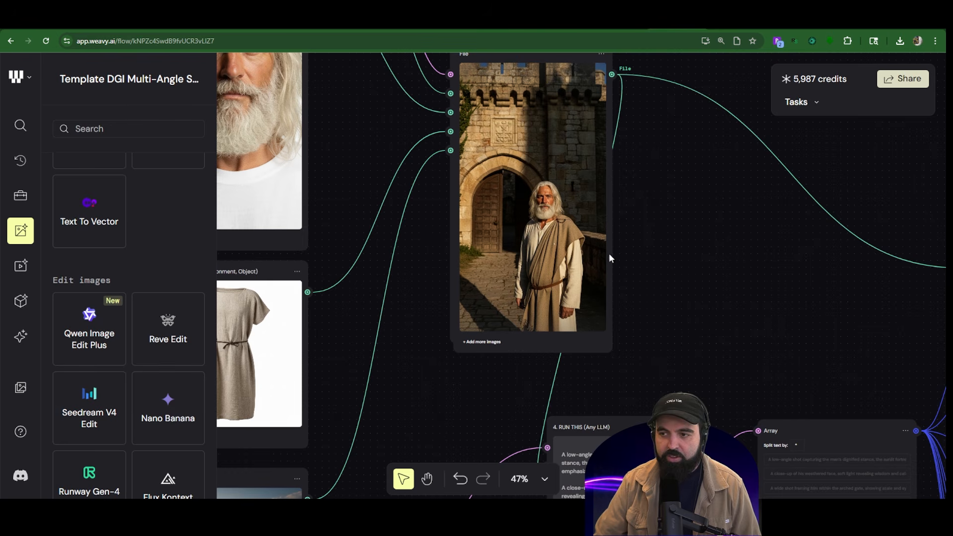
pyautogui.scroll(2, 522, 196)
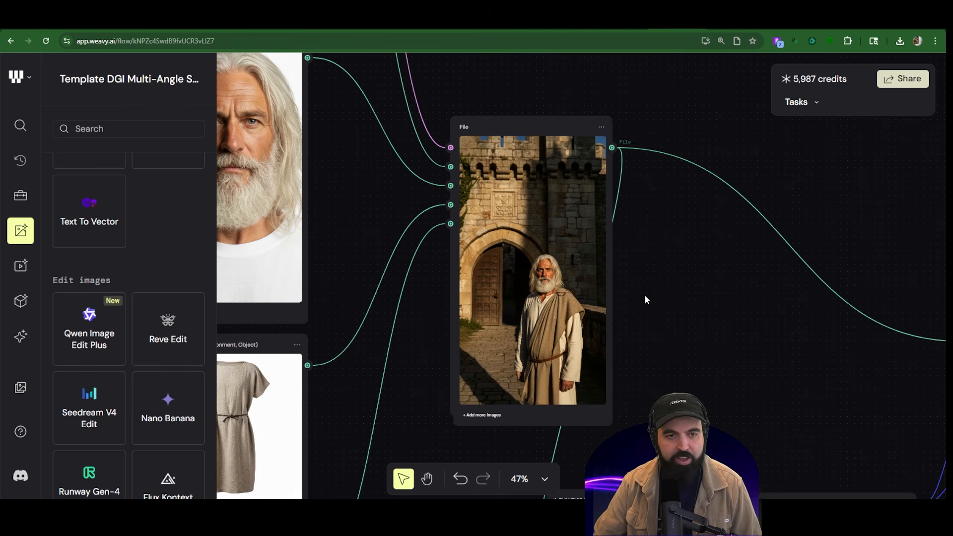
# Step: Trace the workflow from the Any LLM prompts through the array and lists to the numbered image nodes
pyautogui.scroll(-2, 647, 295)
pyautogui.scroll(-3, 647, 296)
pyautogui.moveTo(790, 225); pyautogui.dragTo(327, 100)
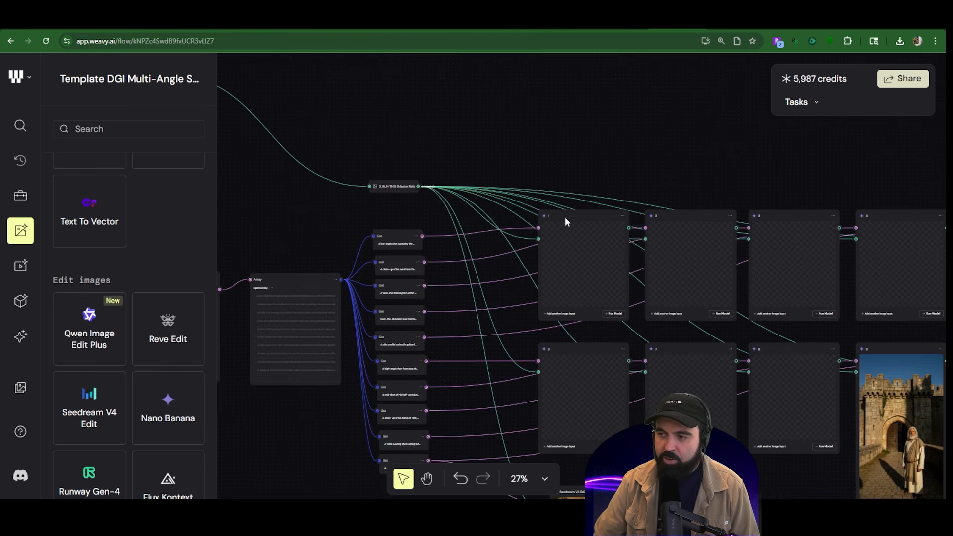
pyautogui.scroll(-2, 565, 217)
pyautogui.scroll(3, 266, 349)
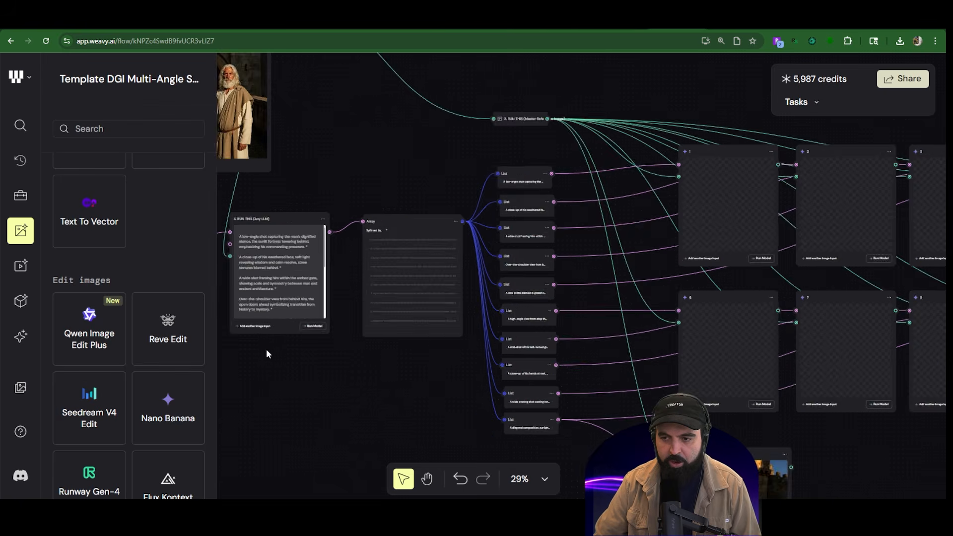
pyautogui.scroll(-4, 526, 330)
pyautogui.moveTo(671, 172); pyautogui.dragTo(428, 155)
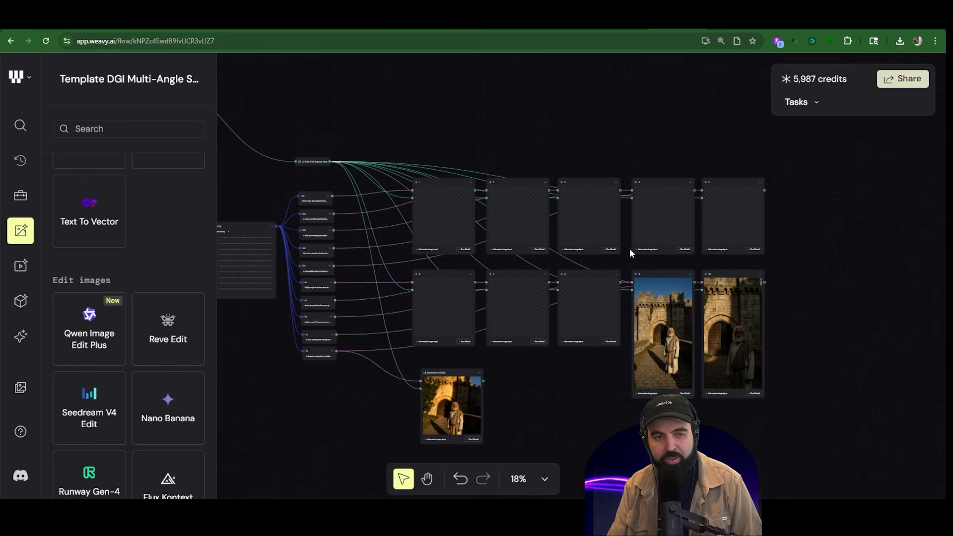
# Step: Switch to the Angels Project Multi-Angle workflow and look over its reference image, prompt nodes and generated angle images
pyautogui.moveTo(818, 89)
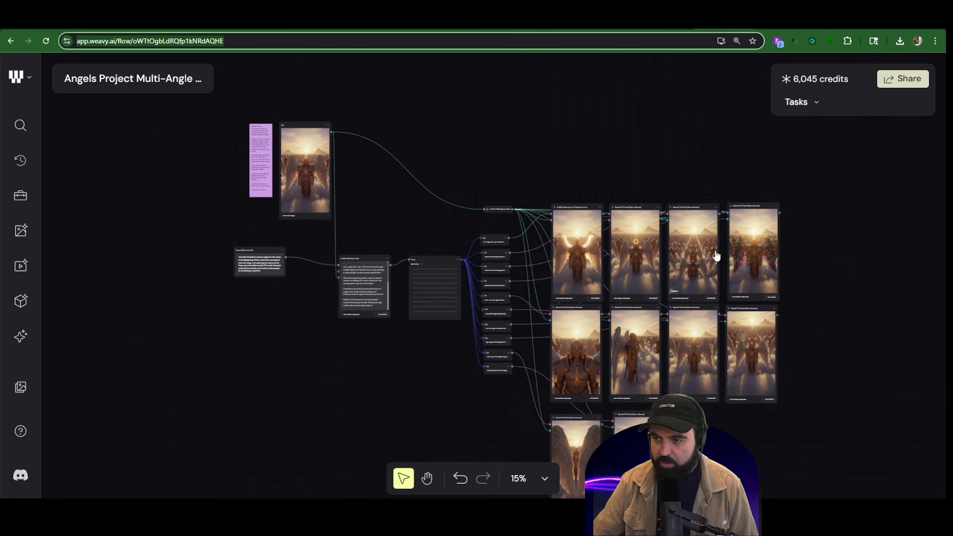
pyautogui.scroll(-2, 716, 251)
pyautogui.scroll(5, 298, 177)
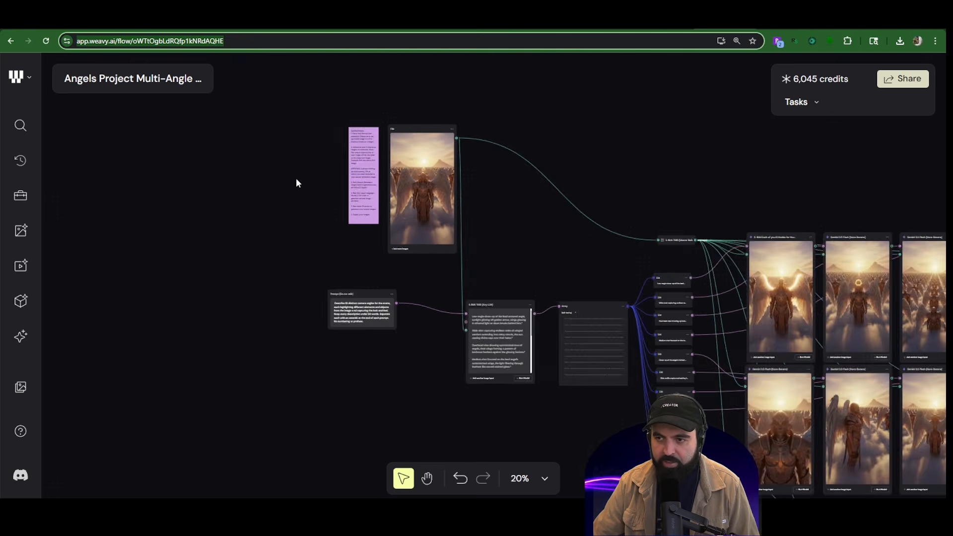
pyautogui.scroll(-5, 400, 171)
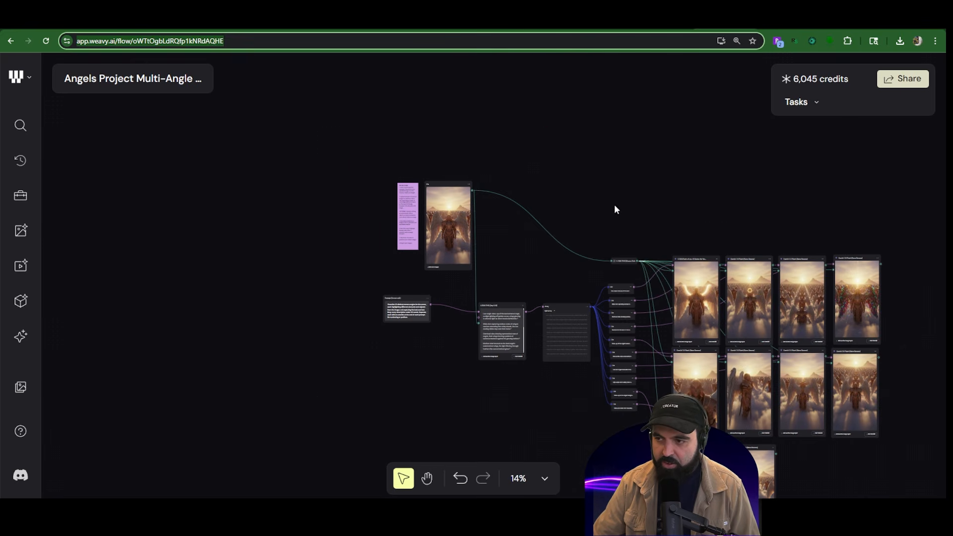
pyautogui.hscroll(5, 553, 161)
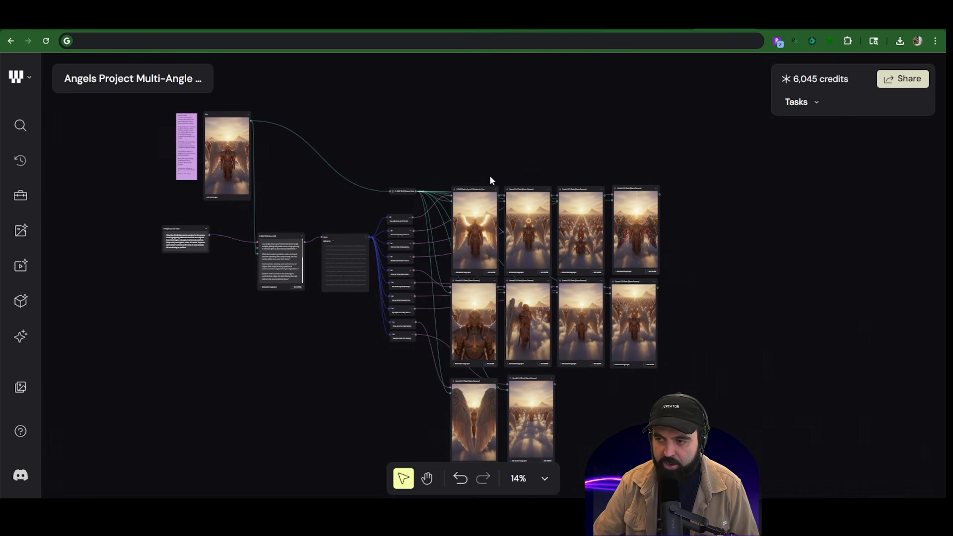
pyautogui.scroll(-3, 548, 323)
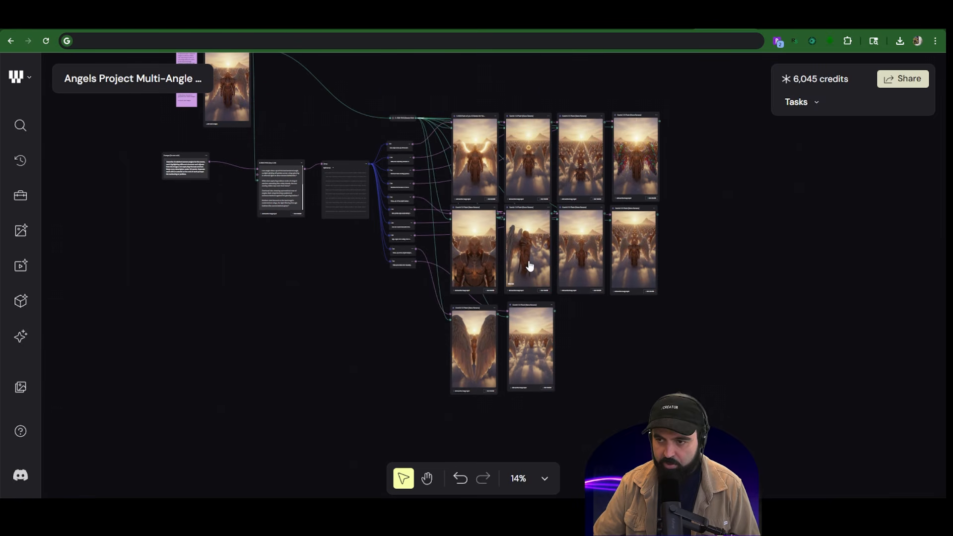
pyautogui.scroll(5, 380, 221)
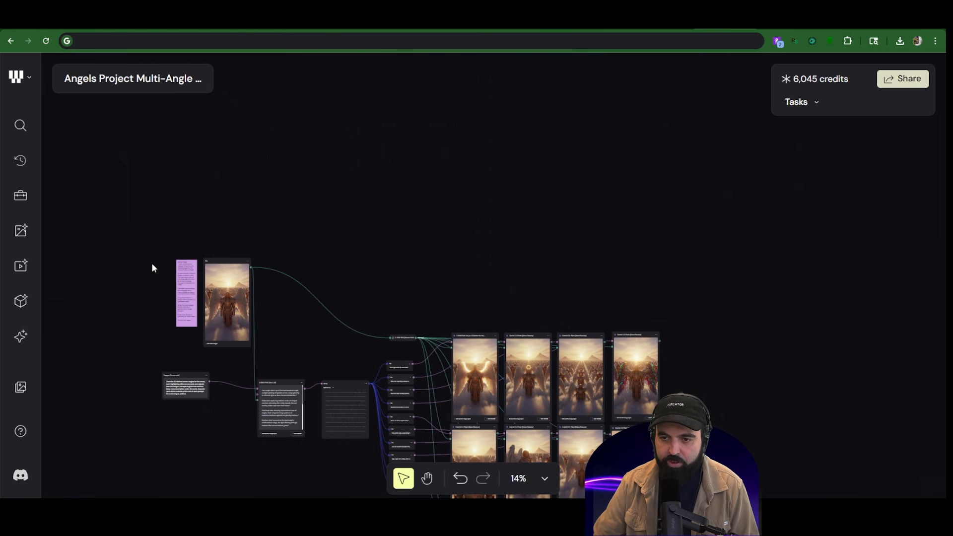
# Step: Examine the winged-armour reference image and the instructions note beside it up close
pyautogui.scroll(5, 151, 267)
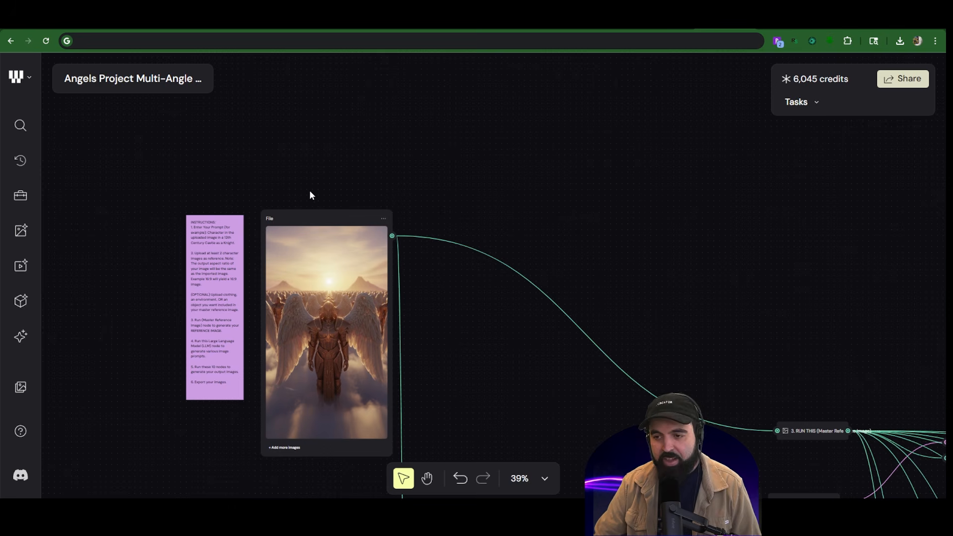
pyautogui.scroll(3, 343, 358)
pyautogui.scroll(2, 341, 356)
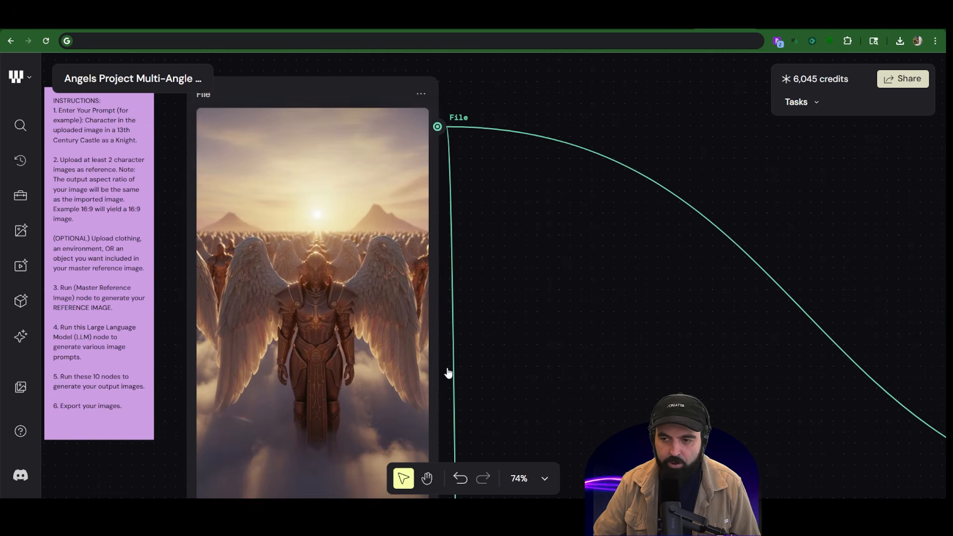
pyautogui.scroll(-3, 364, 303)
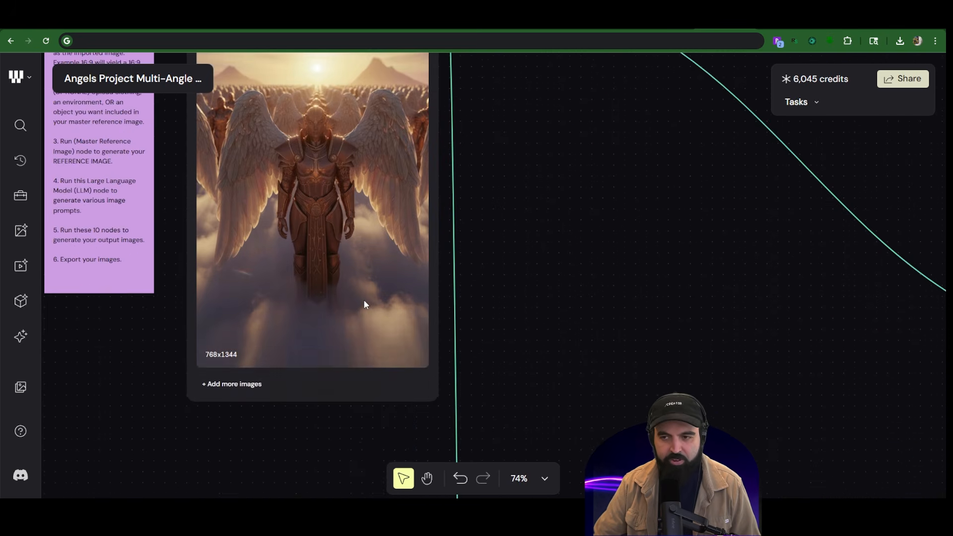
pyautogui.scroll(2, 364, 303)
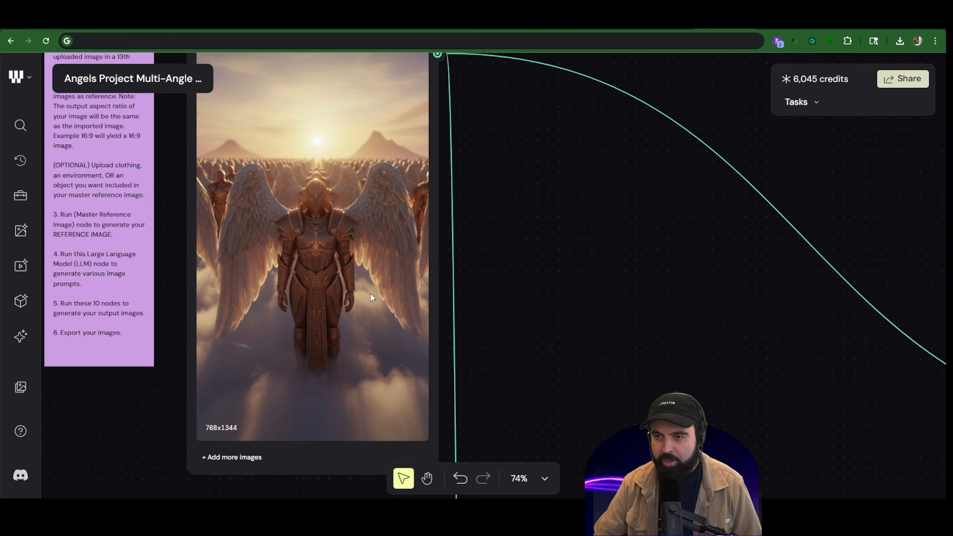
pyautogui.scroll(3, 370, 294)
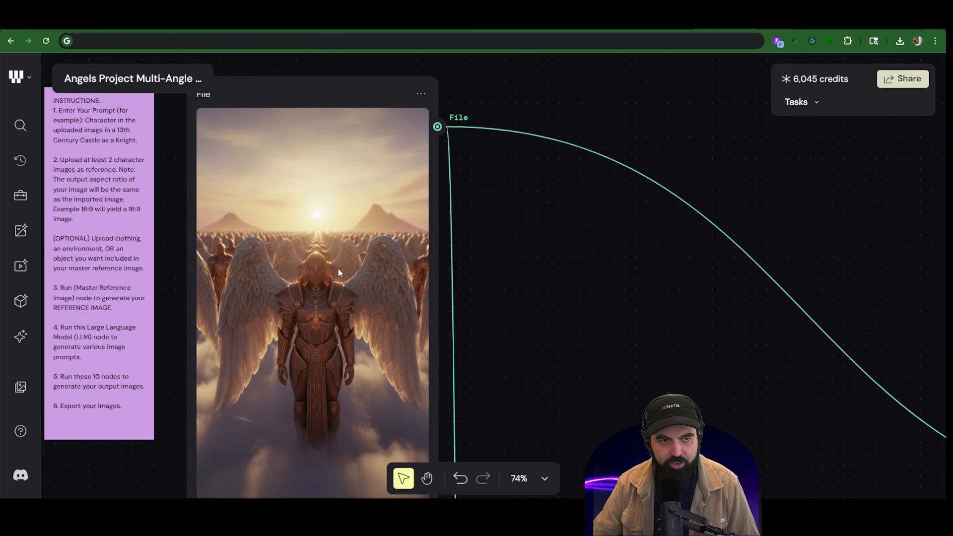
# Step: Trace the angel reference image's connections to the master reference node and to the camera-angle prompts in the Any LLM node
pyautogui.scroll(-3, 388, 257)
pyautogui.scroll(3, 389, 258)
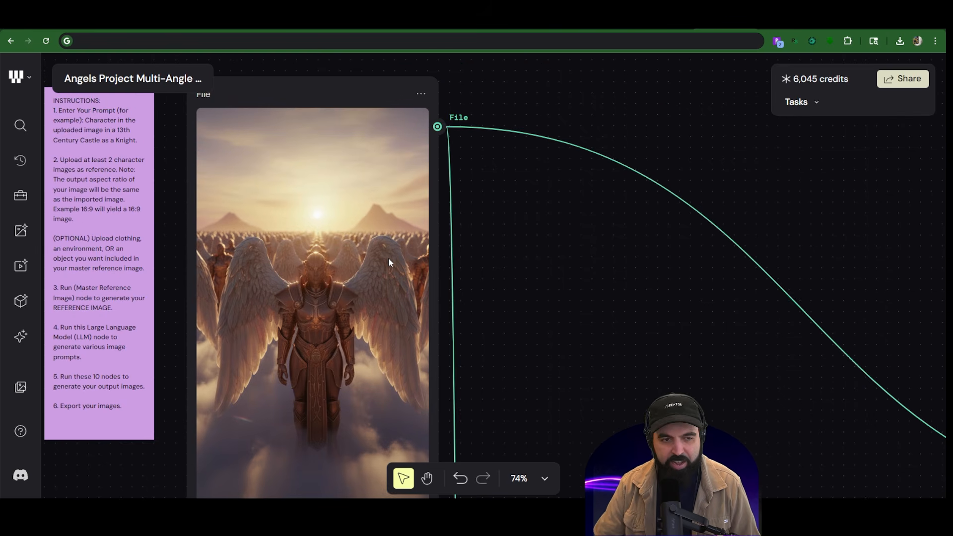
pyautogui.scroll(-10, 447, 273)
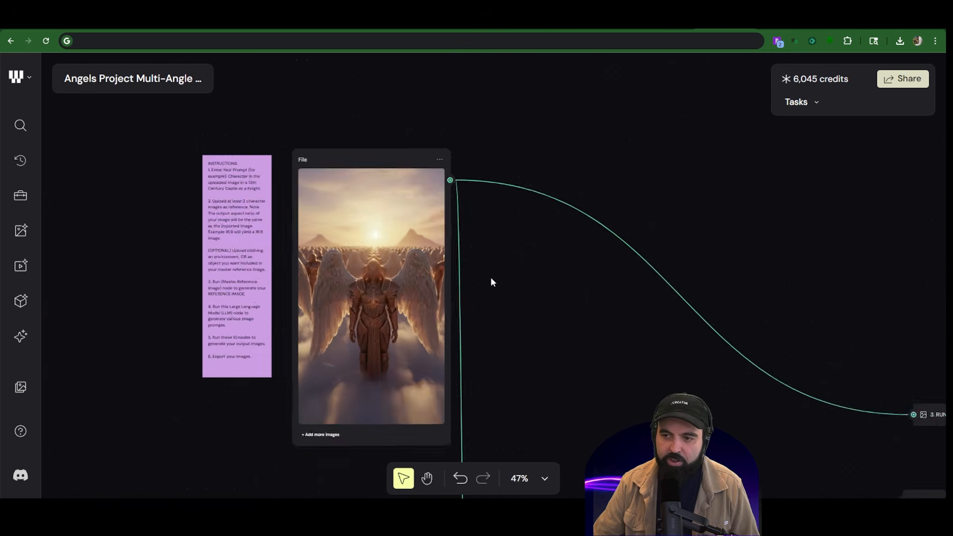
pyautogui.scroll(5, 397, 283)
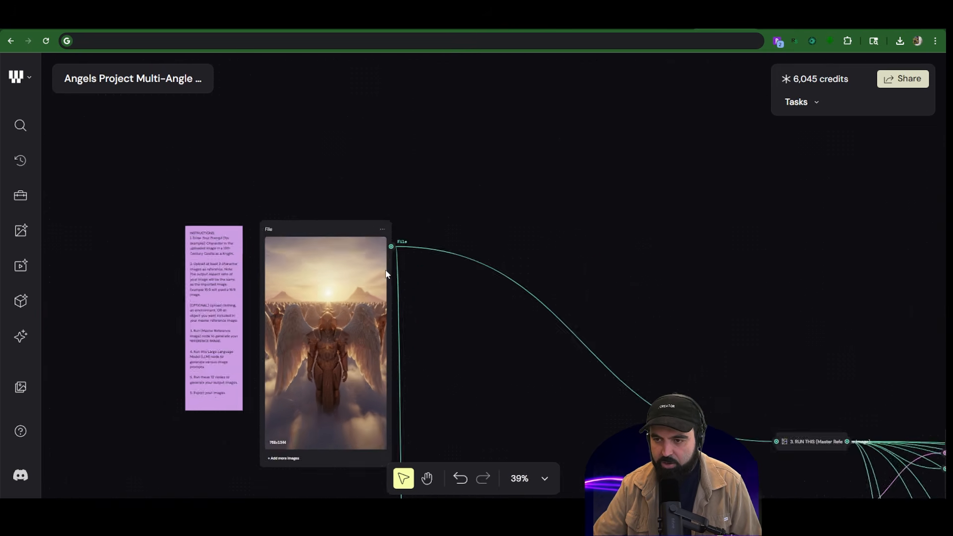
pyautogui.scroll(-5, 427, 265)
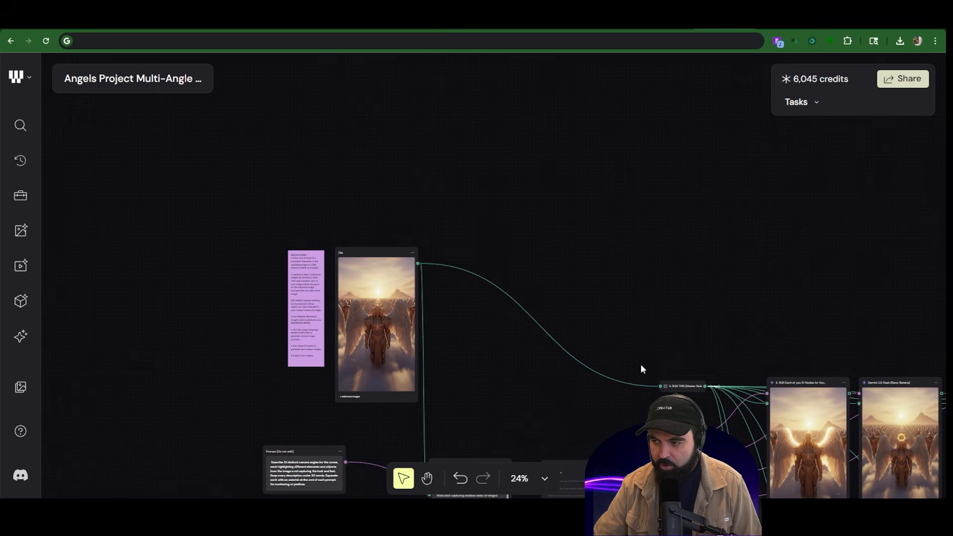
pyautogui.scroll(-3, 589, 335)
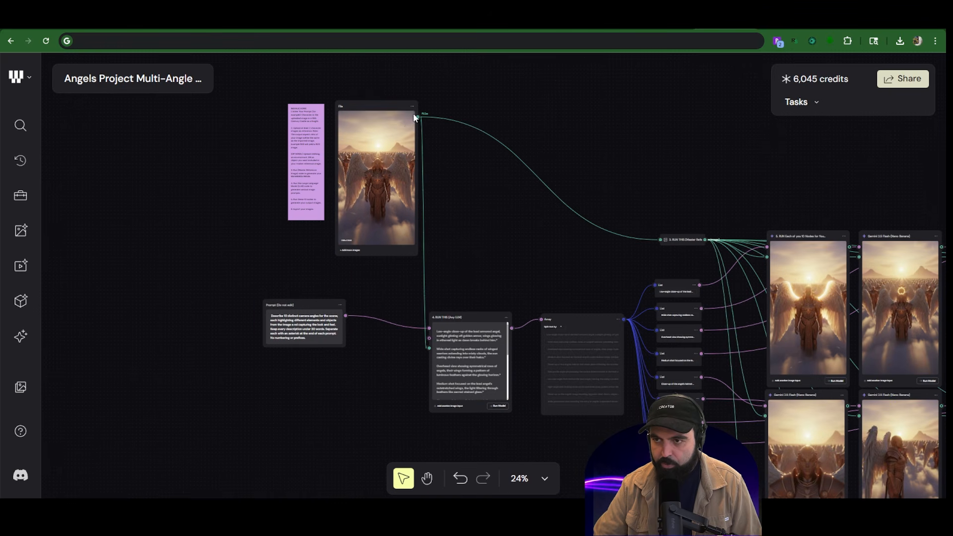
pyautogui.scroll(6, 443, 368)
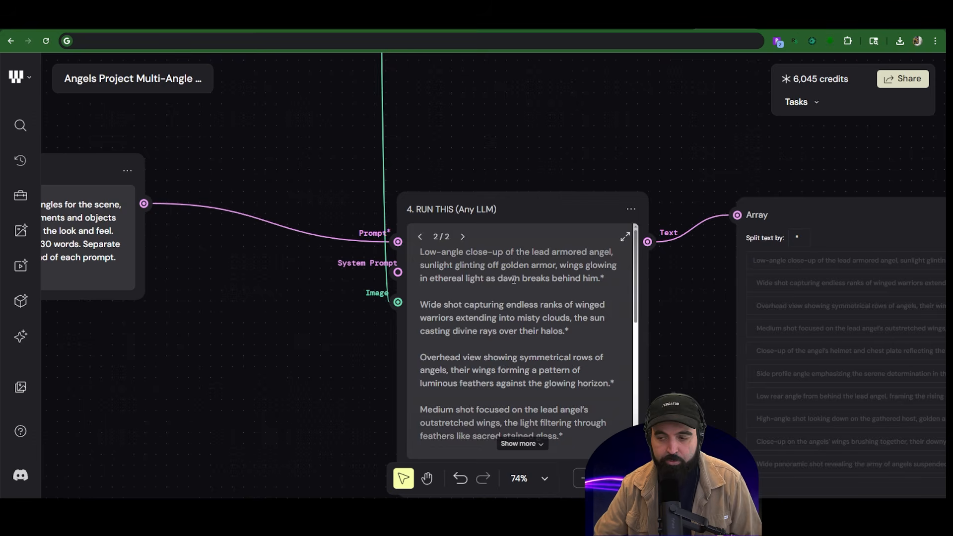
pyautogui.scroll(-10, 511, 281)
# Step: Return to the winged-armour reference image and review the six-step instructions note next to it
pyautogui.moveTo(534, 153); pyautogui.dragTo(541, 318)
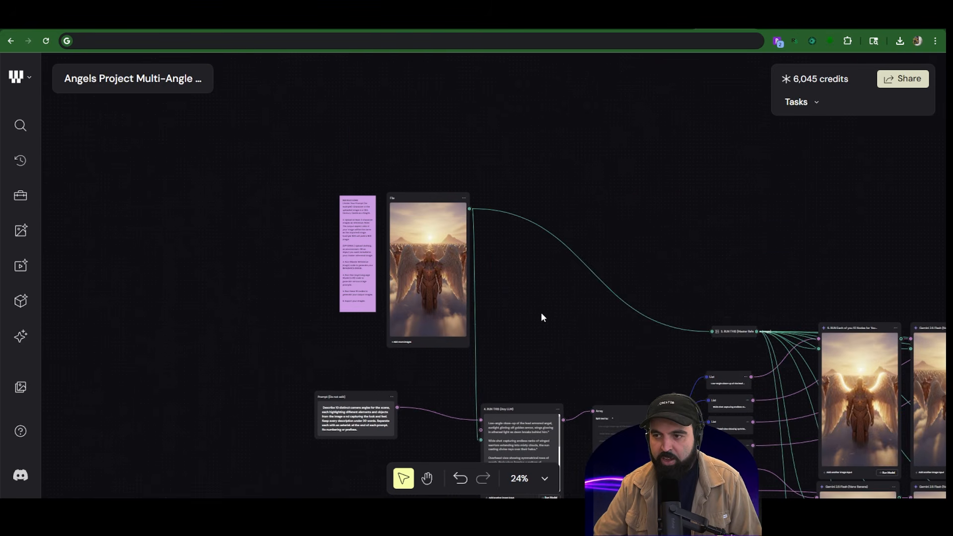
pyautogui.scroll(2, 541, 313)
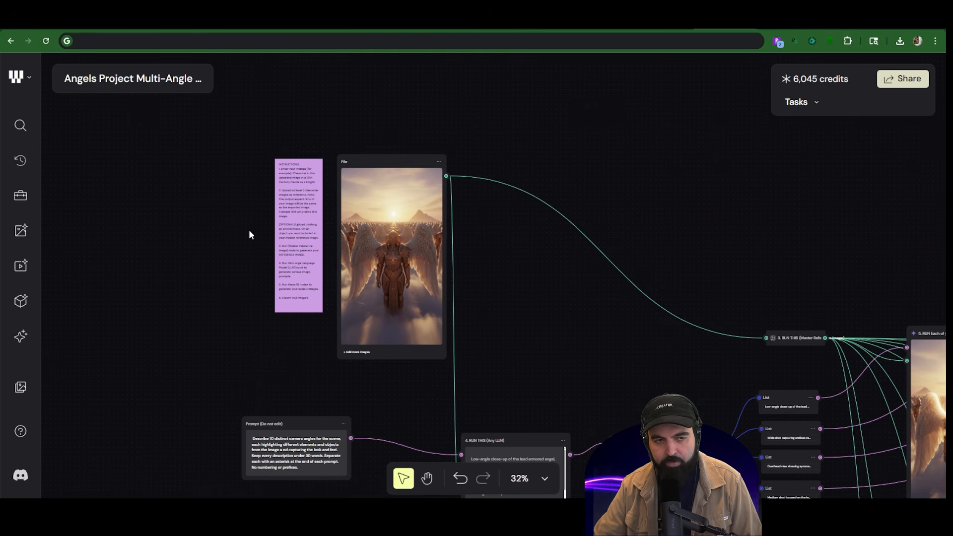
pyautogui.scroll(1, 401, 218)
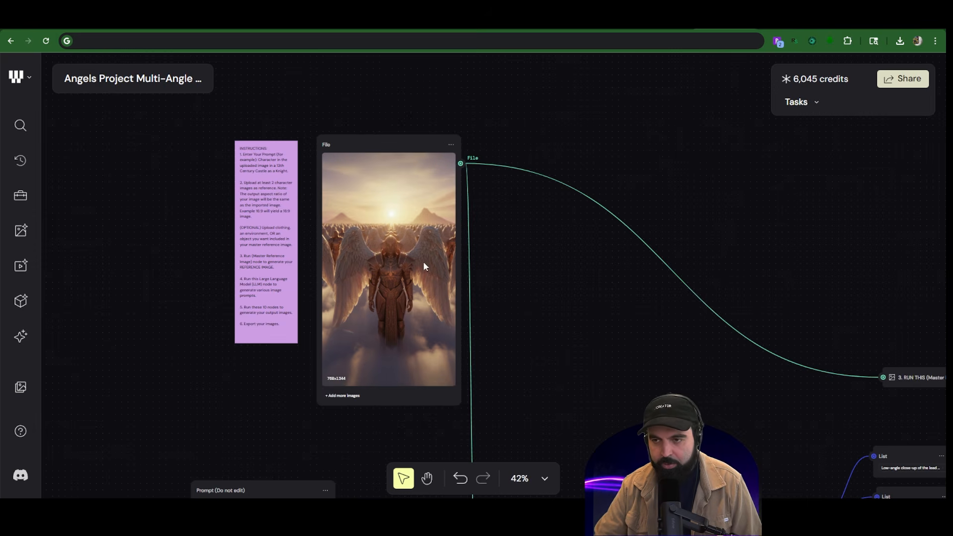
pyautogui.scroll(-2, 403, 241)
pyautogui.scroll(4, 412, 280)
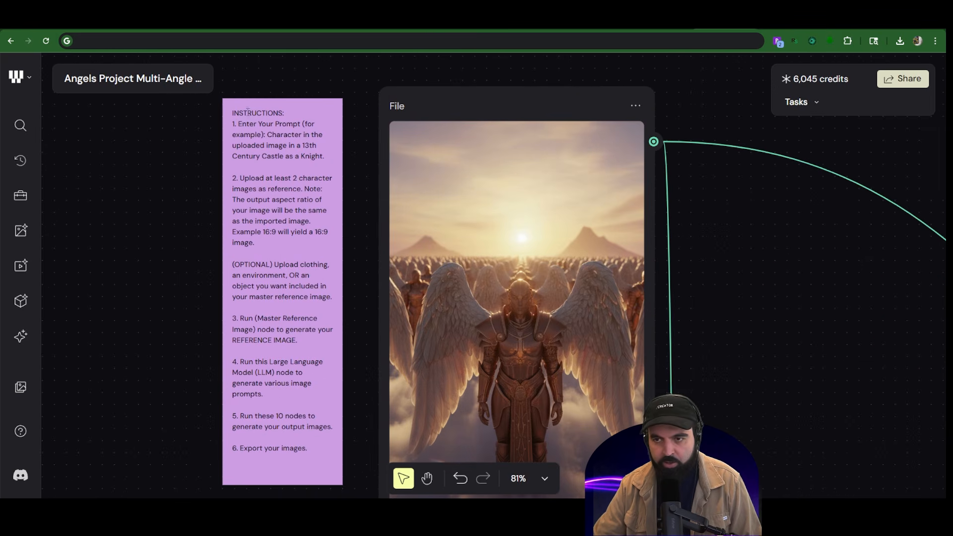
# Step: Follow the workflow from the Any LLM node through the array and list nodes to the Gemini 2.5 Flash image nodes
pyautogui.scroll(-3, 514, 306)
pyautogui.moveTo(670, 189); pyautogui.dragTo(501, 106)
pyautogui.moveTo(706, 224); pyautogui.dragTo(404, 29)
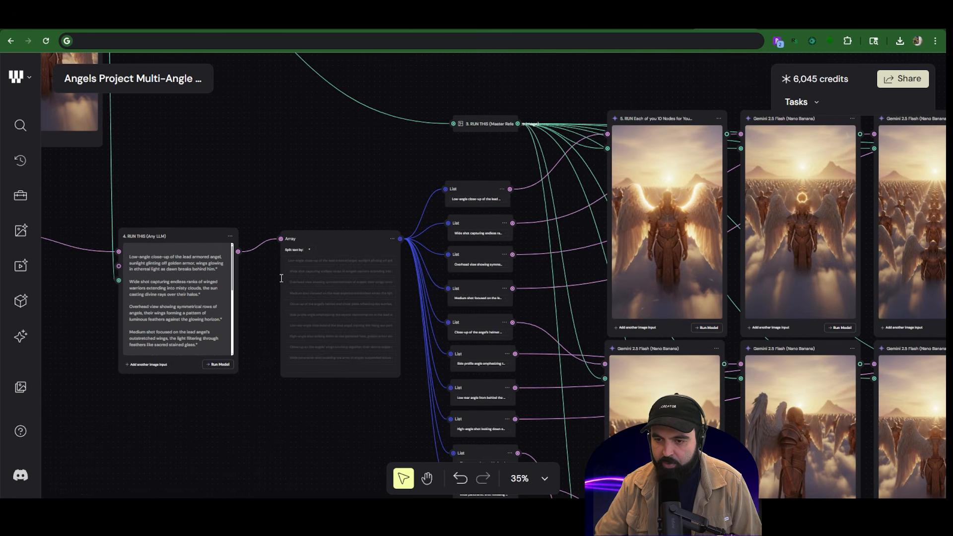
pyautogui.moveTo(560, 80); pyautogui.dragTo(108, 75)
pyautogui.scroll(-1, 277, 231)
pyautogui.scroll(-1, 319, 236)
pyautogui.scroll(1, 275, 231)
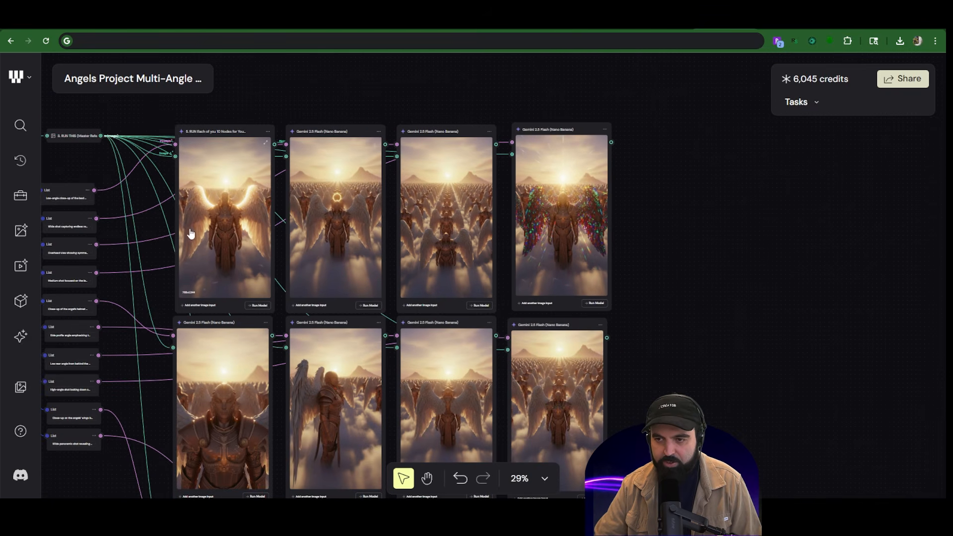
# Step: Examine the generated angel angle images row by row, including the coloured-wings version, the wings close-up and the wide panoramic shot
pyautogui.scroll(5, 540, 264)
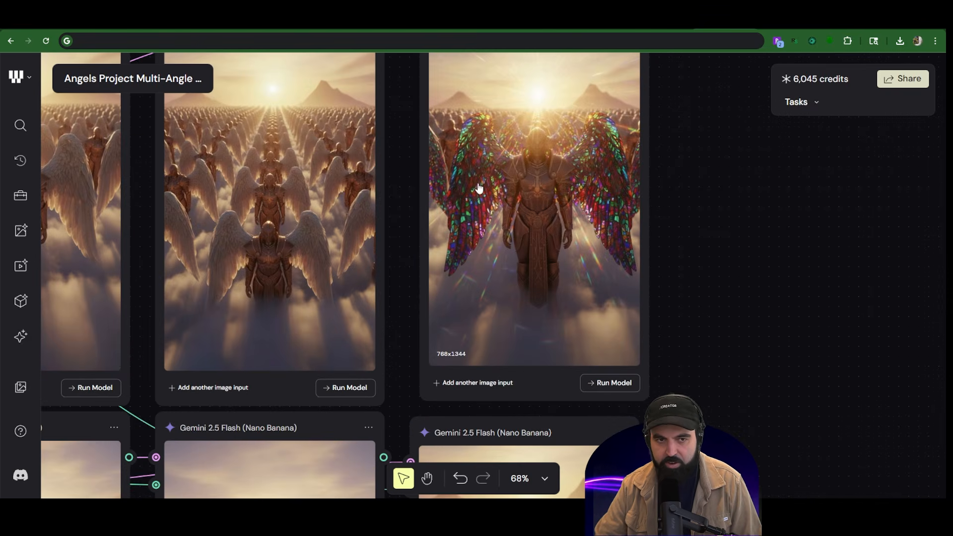
pyautogui.scroll(-6, 538, 270)
pyautogui.moveTo(656, 279); pyautogui.dragTo(785, 110)
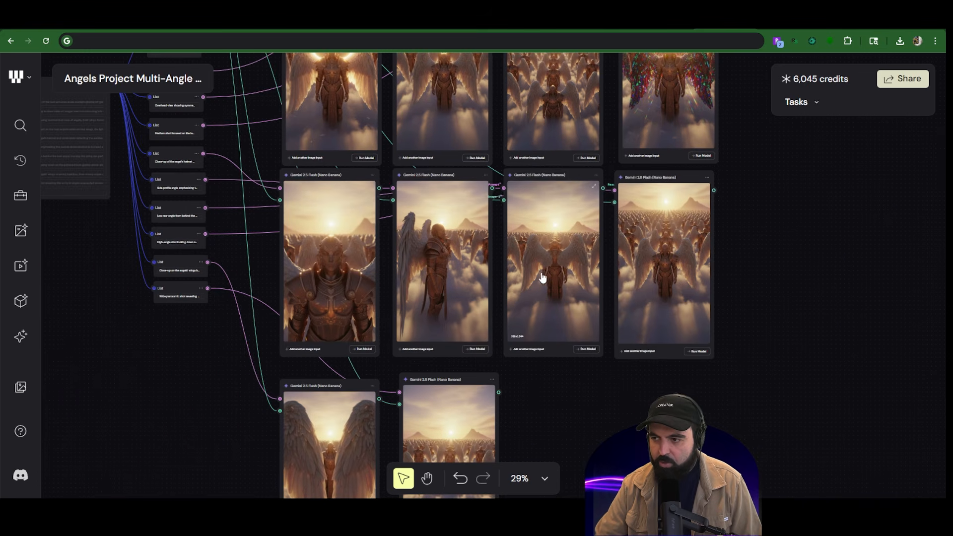
pyautogui.scroll(5, 547, 293)
pyautogui.scroll(-5, 773, 273)
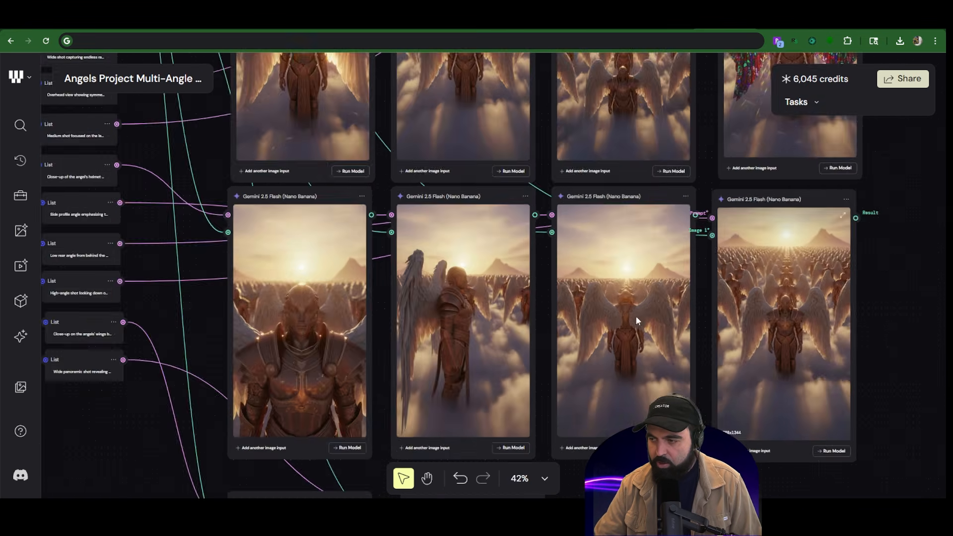
pyautogui.moveTo(675, 437); pyautogui.dragTo(687, 306)
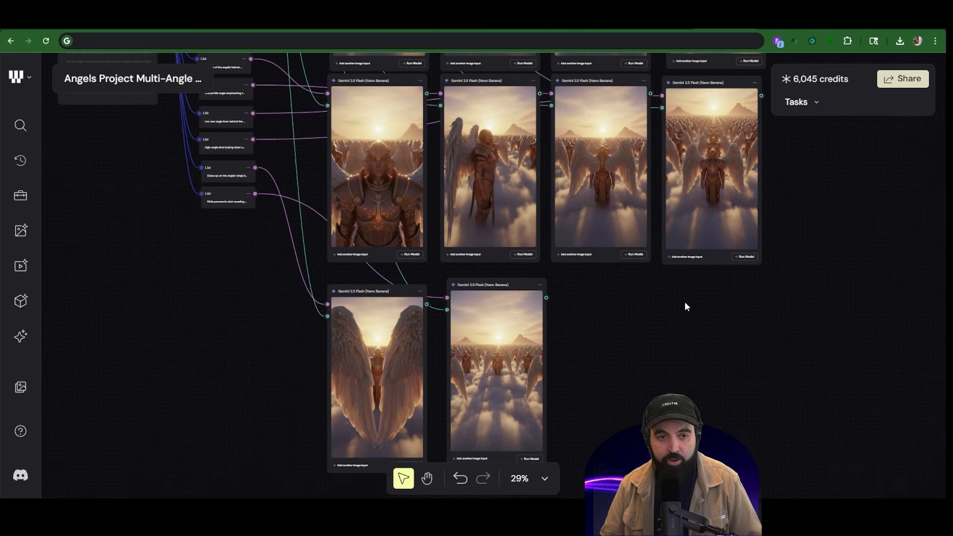
pyautogui.scroll(5, 354, 400)
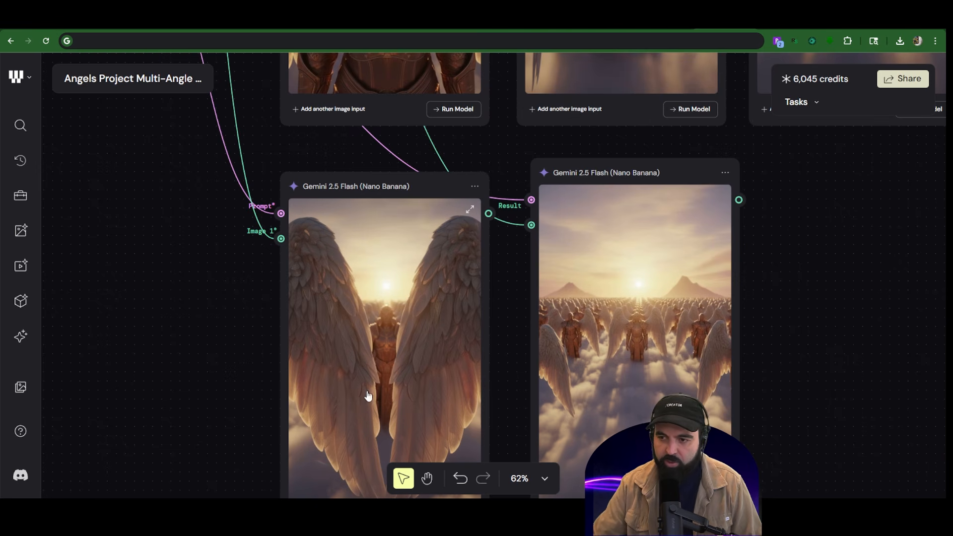
pyautogui.scroll(-3, 413, 391)
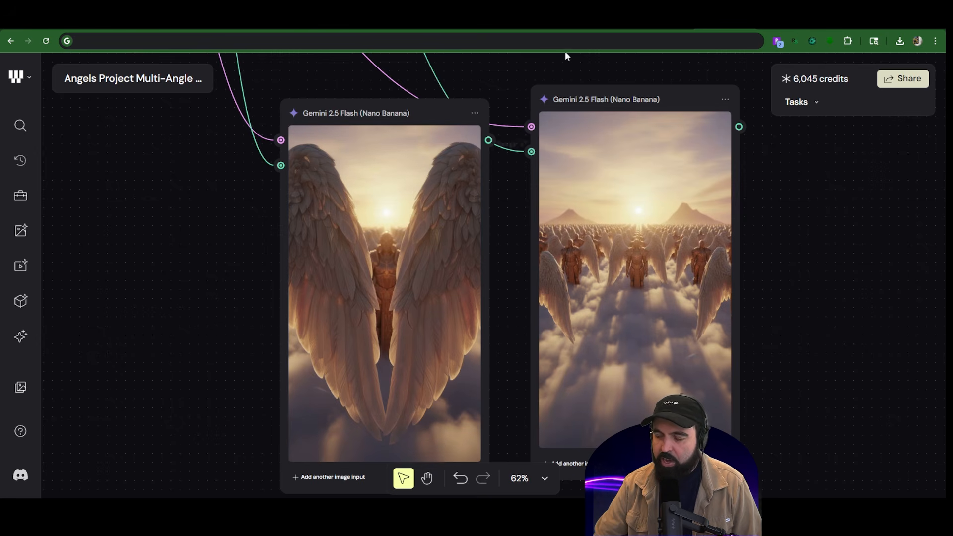
# Step: Switch to the Instagram reel made from the angel images, watch it with sound, and mute it
pyautogui.click(271, 23)
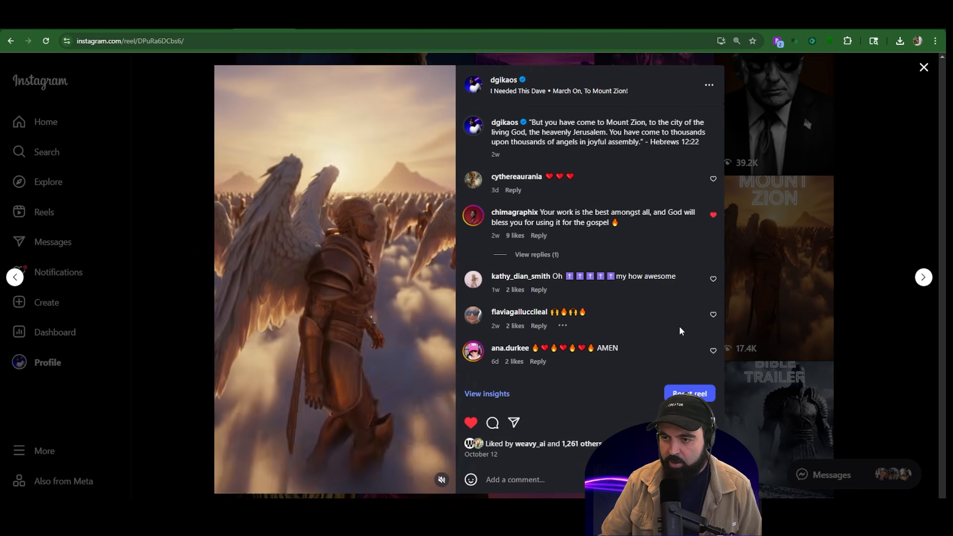
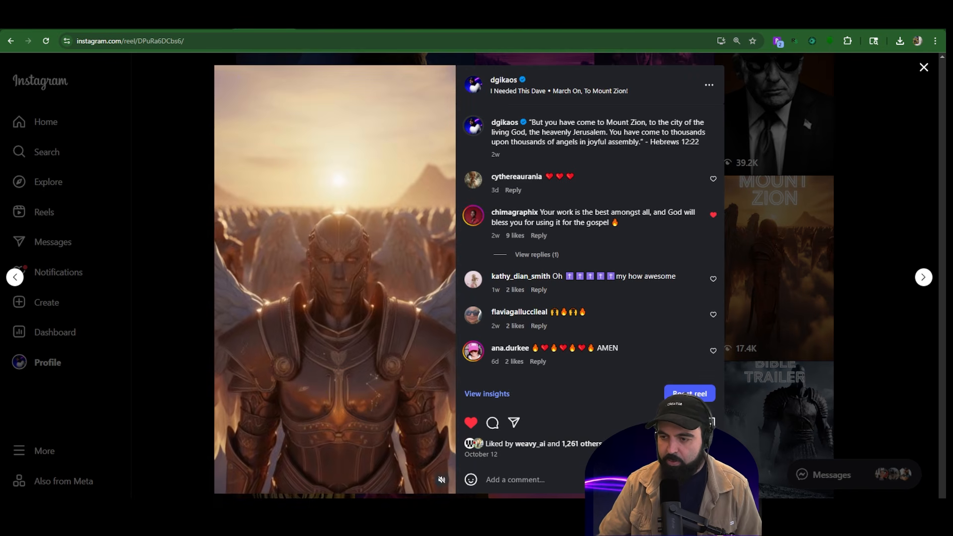
pyautogui.click(441, 480)
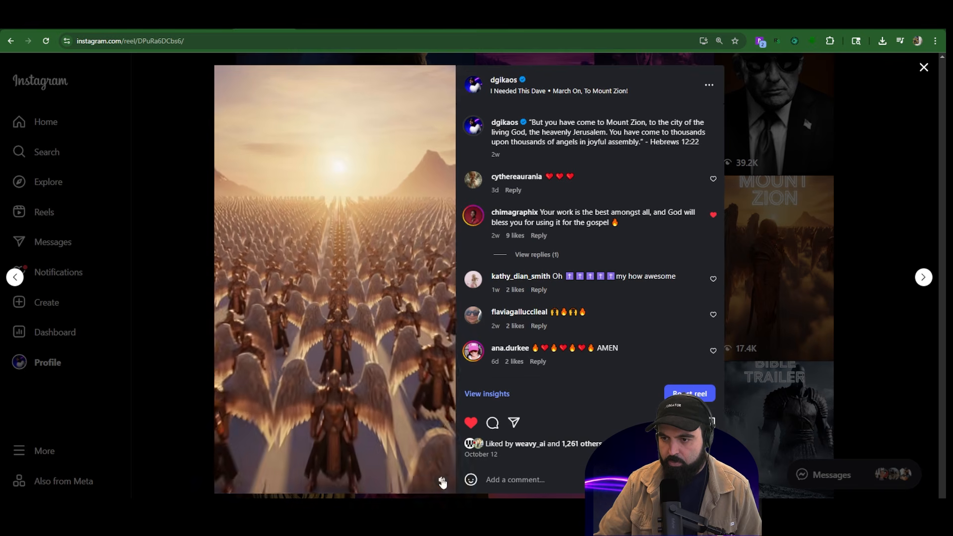
pyautogui.click(442, 480)
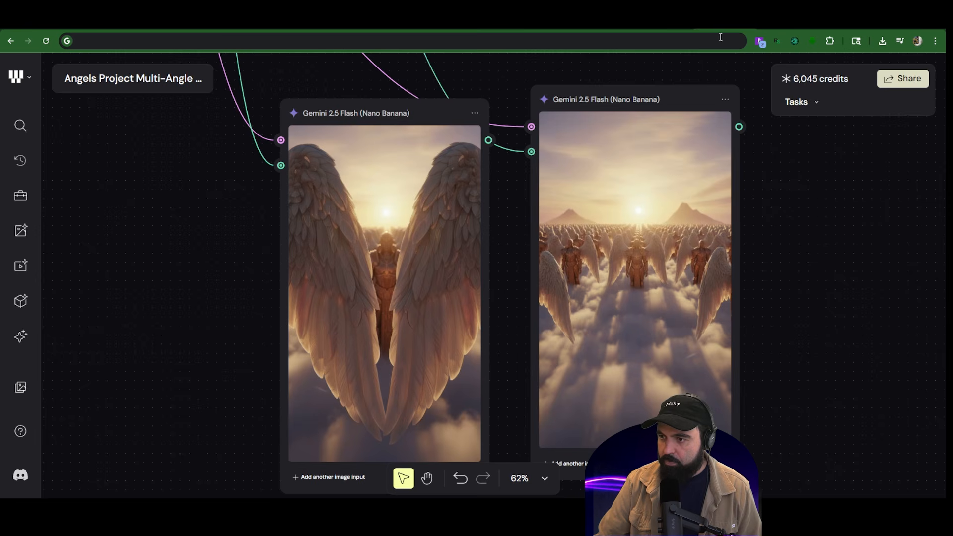
# Step: Return to the Angels Project workflow in Weavy and check the node options of the wings close-up image
pyautogui.scroll(-8, 666, 280)
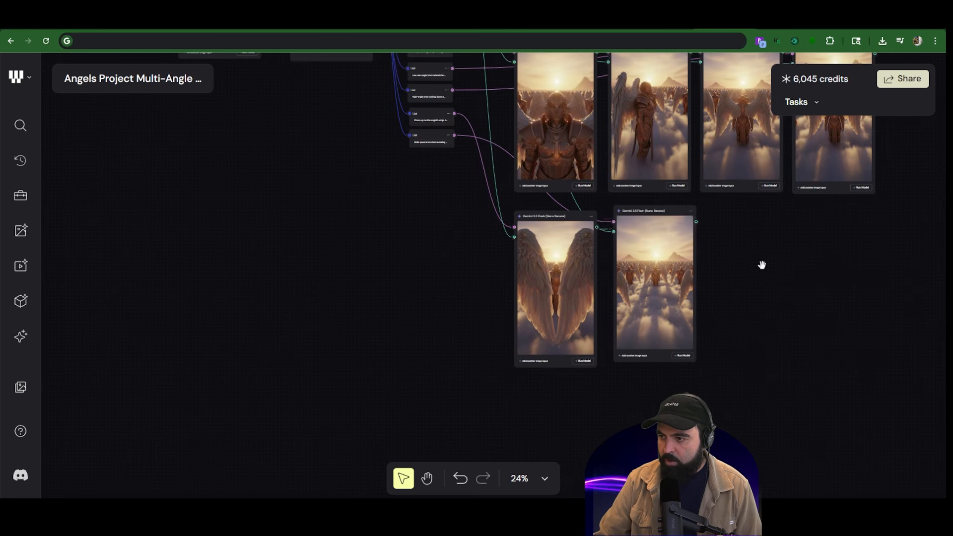
pyautogui.moveTo(762, 266); pyautogui.dragTo(530, 379)
pyautogui.scroll(3, 333, 376)
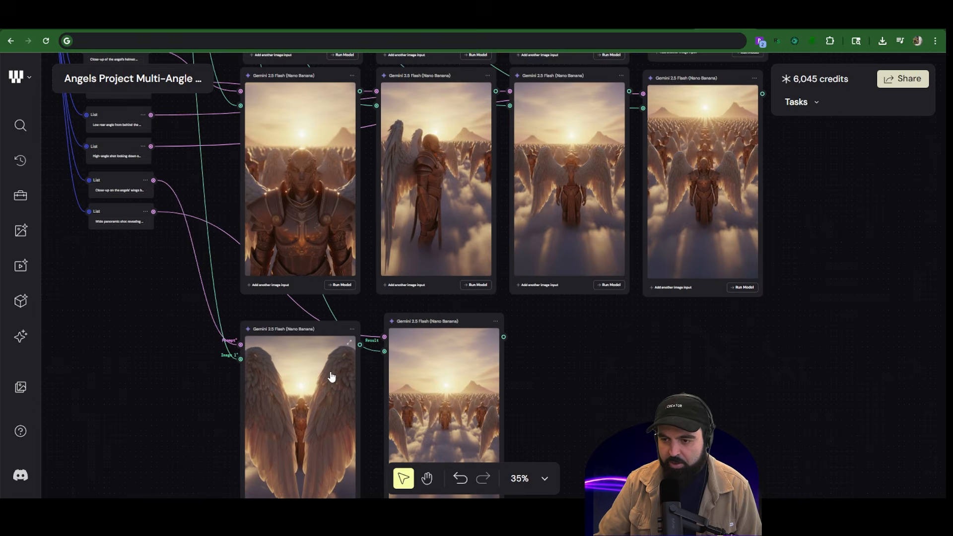
pyautogui.scroll(5, 332, 376)
pyautogui.click(394, 249)
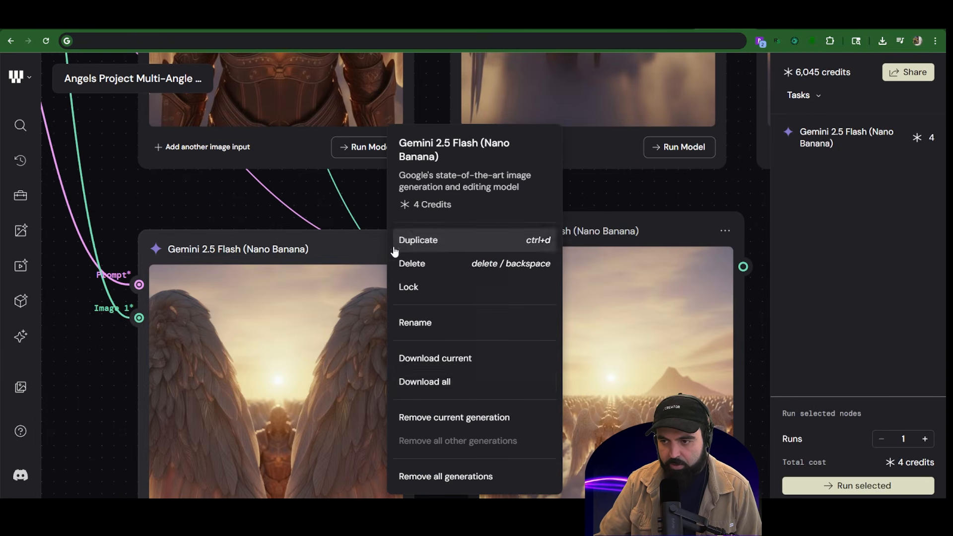
pyautogui.click(359, 264)
# Step: Search the node library for "veo" and add a Veo 3.1 Image to Video node in the empty space near the last image row
pyautogui.scroll(-2, 347, 270)
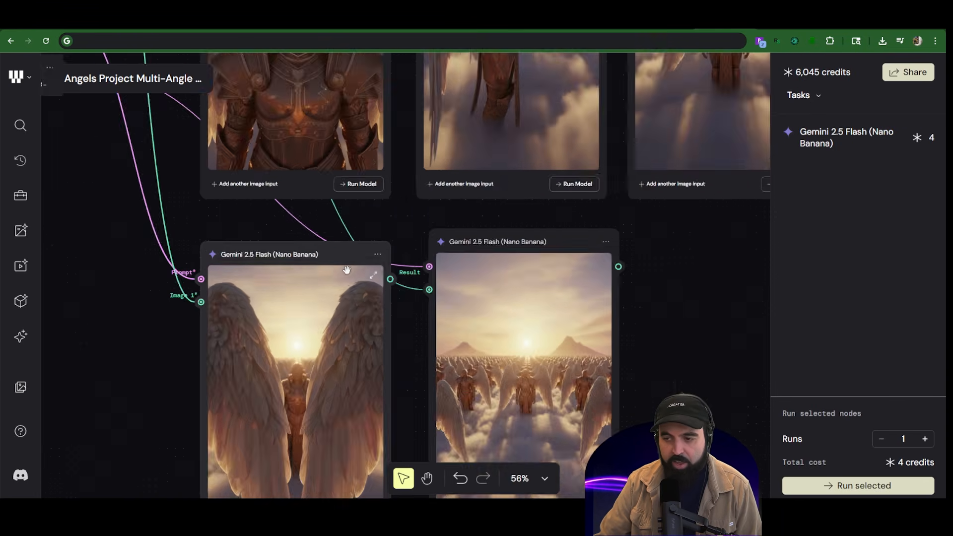
pyautogui.scroll(-3, 346, 270)
pyautogui.scroll(1, 414, 272)
pyautogui.scroll(-1, 416, 271)
pyautogui.scroll(-1, 416, 272)
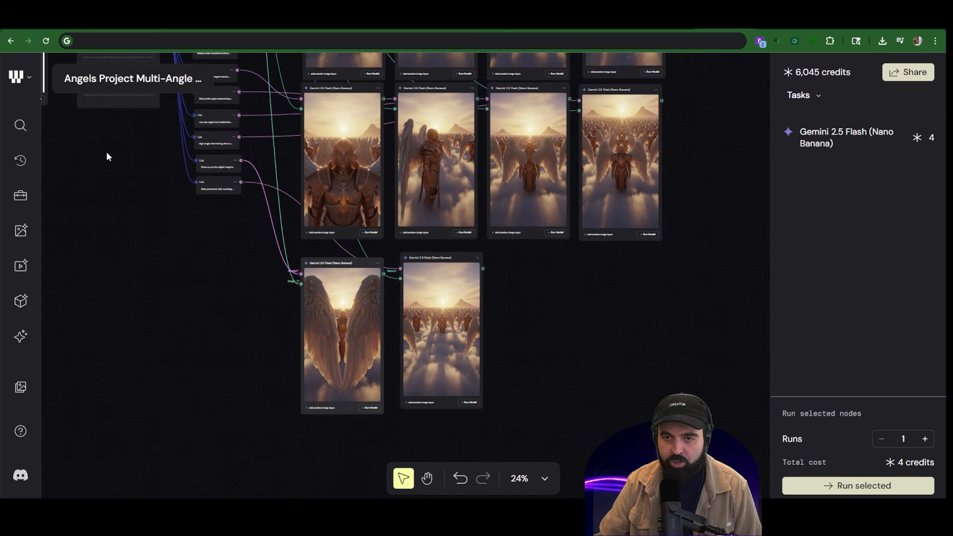
pyautogui.click(21, 126)
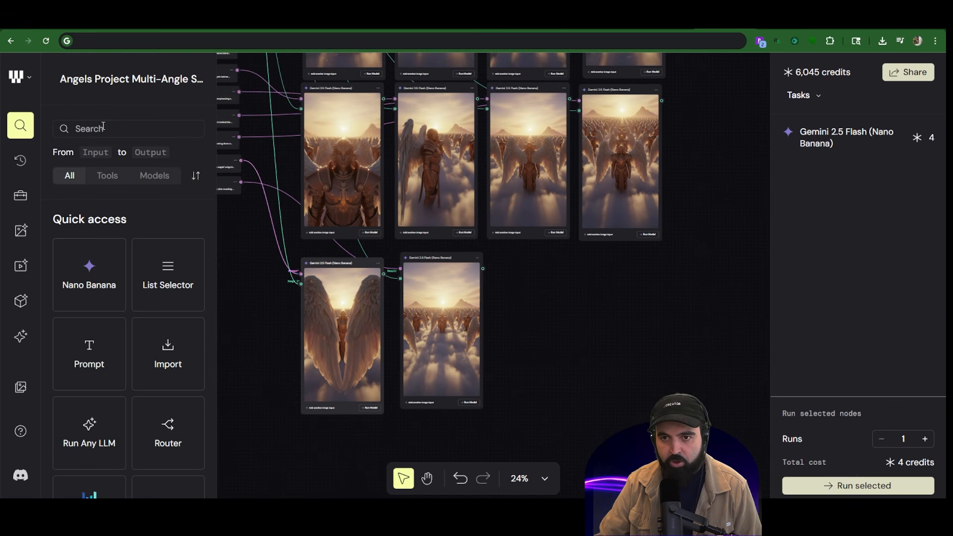
pyautogui.write('veo')
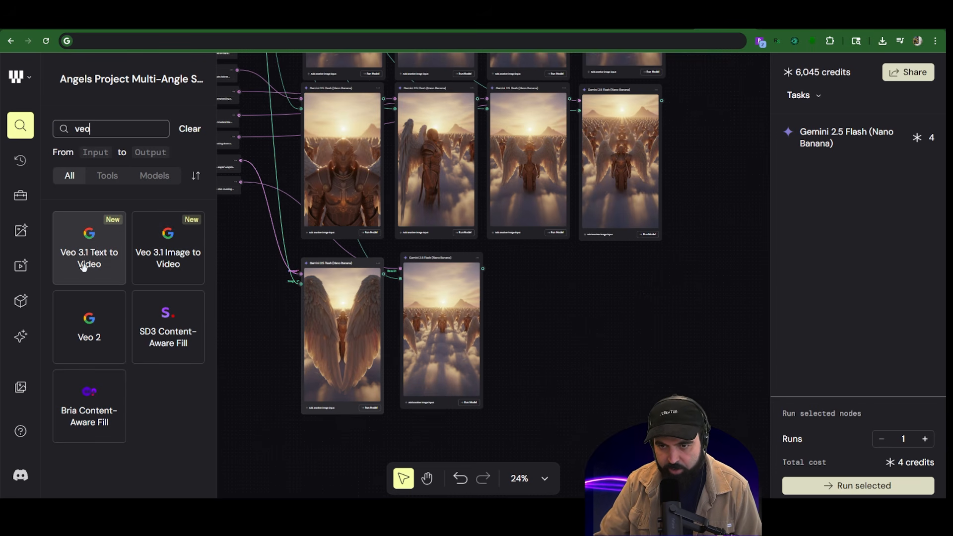
pyautogui.moveTo(166, 265)
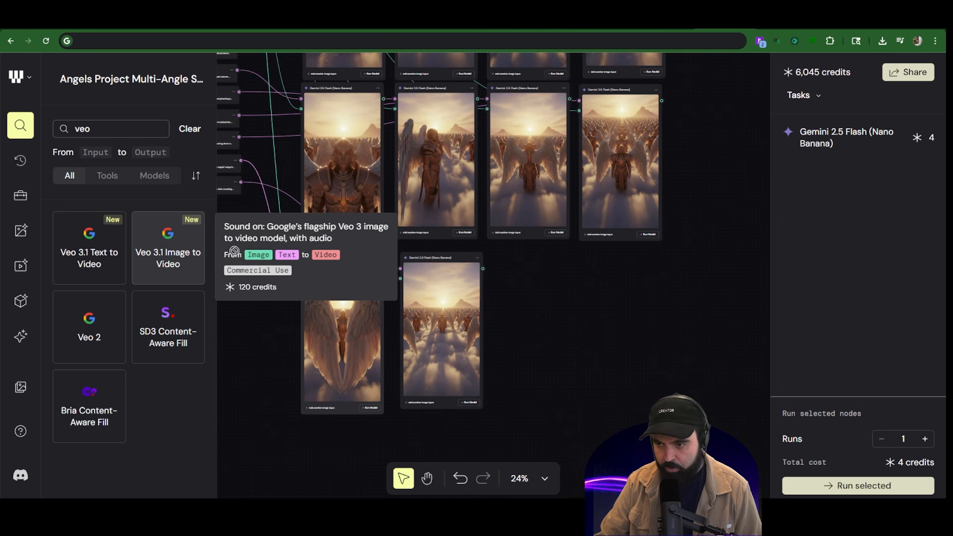
pyautogui.moveTo(203, 262); pyautogui.dragTo(565, 342)
# Step: Search the node library for "prompt" and place a Prompt node above the Veo 3.1 Image to Video node
pyautogui.doubleClick(115, 129)
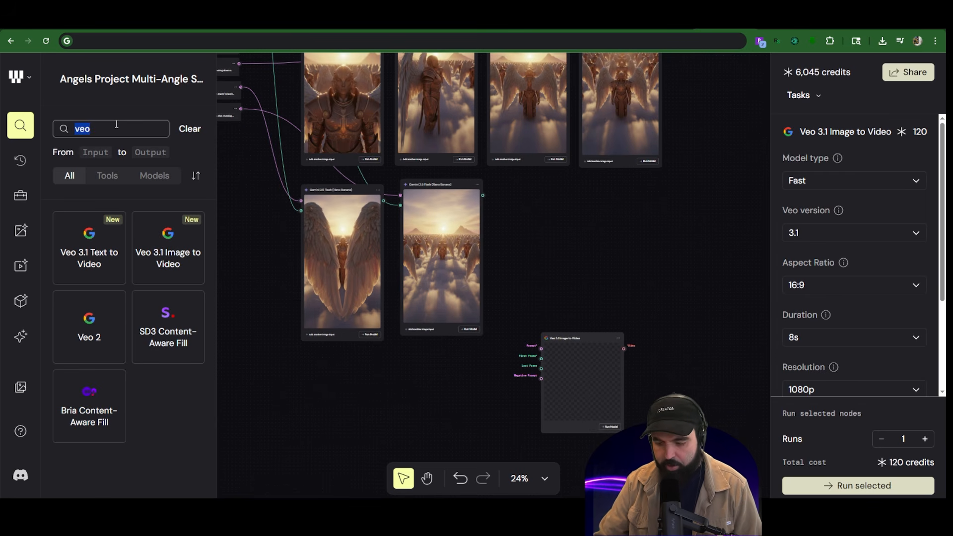
pyautogui.write('prompt')
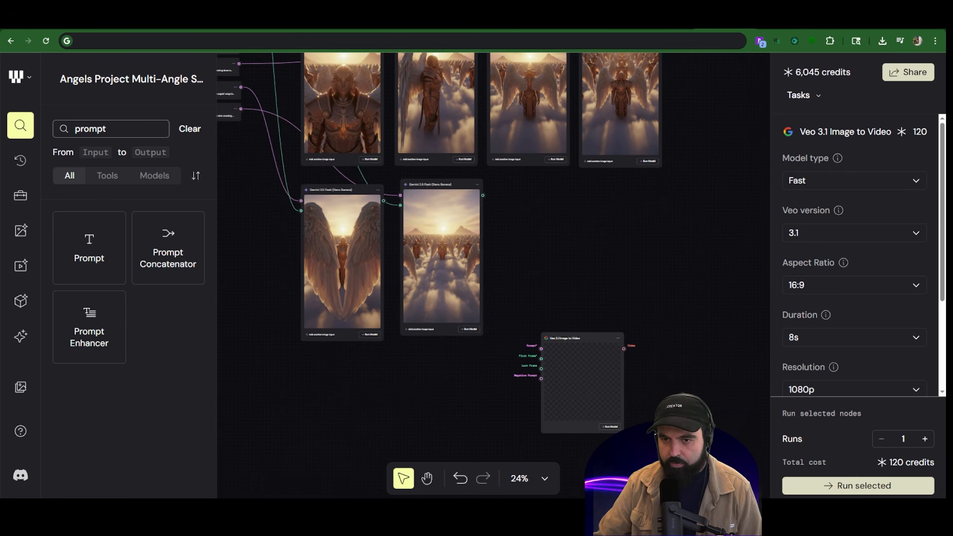
pyautogui.moveTo(593, 250); pyautogui.dragTo(552, 265)
# Step: Move the wings close-up node below the other images and connect its result to the Veo node's First Frame input
pyautogui.moveTo(360, 199); pyautogui.dragTo(353, 366)
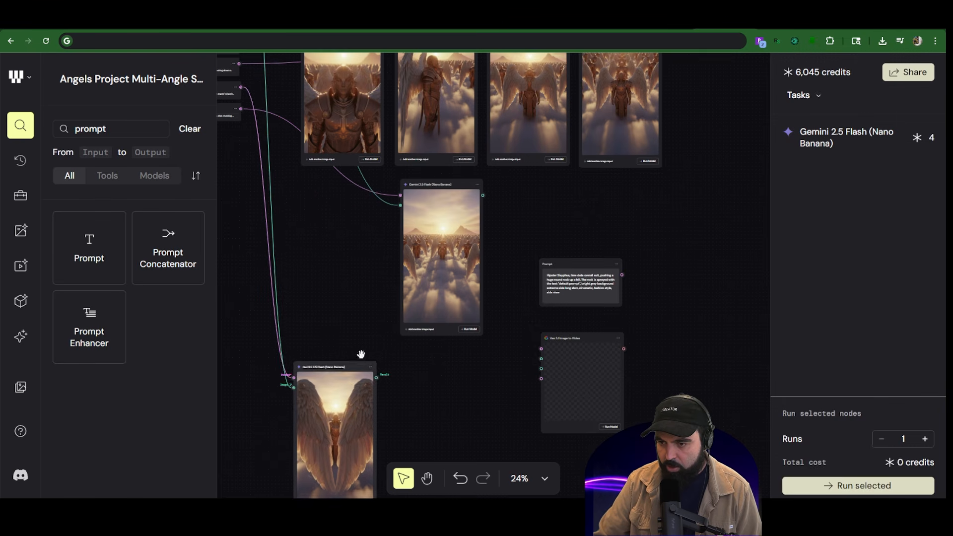
pyautogui.scroll(-2, 383, 357)
pyautogui.scroll(5, 400, 397)
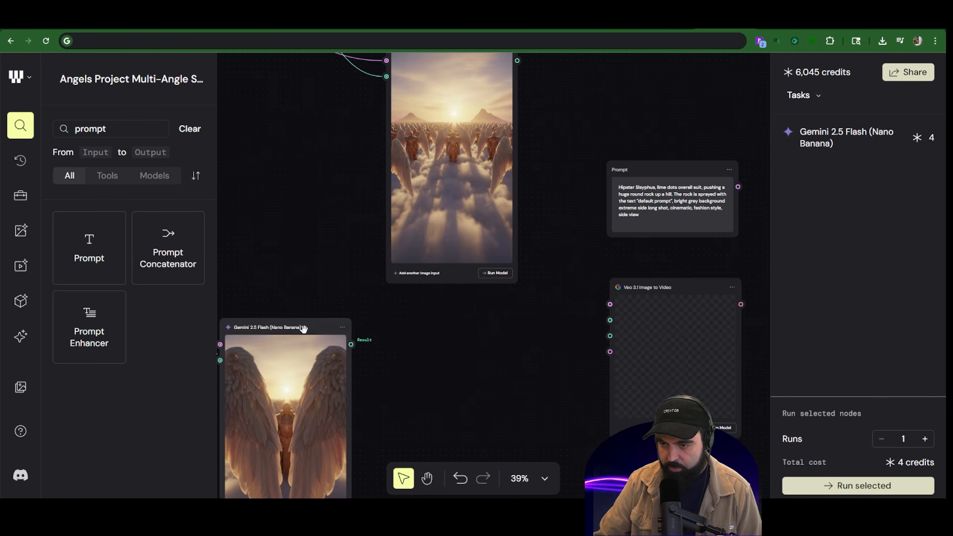
pyautogui.moveTo(303, 328); pyautogui.dragTo(339, 319)
pyautogui.moveTo(389, 336); pyautogui.dragTo(602, 326)
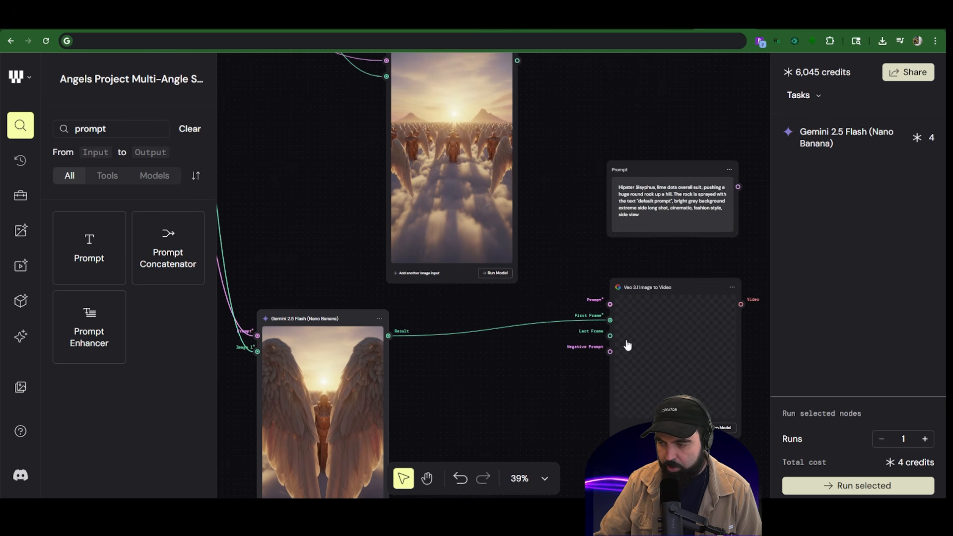
# Step: Reposition the Prompt node above the Veo 3.1 Image to Video node and connect its output to the Veo node's Prompt input
pyautogui.scroll(4, 612, 335)
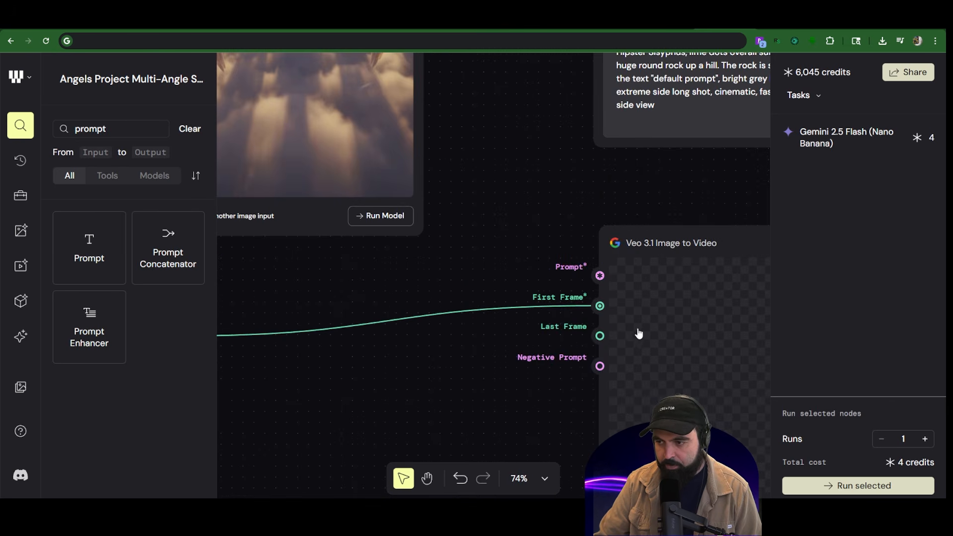
pyautogui.scroll(-3, 639, 325)
pyautogui.hscroll(3, 664, 248)
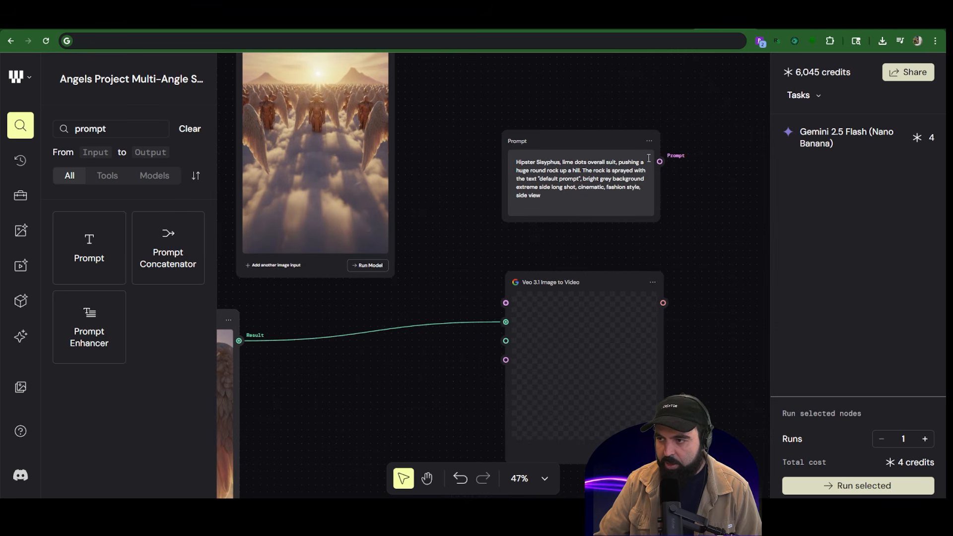
pyautogui.moveTo(573, 135); pyautogui.dragTo(518, 131)
pyautogui.moveTo(606, 158); pyautogui.dragTo(506, 303)
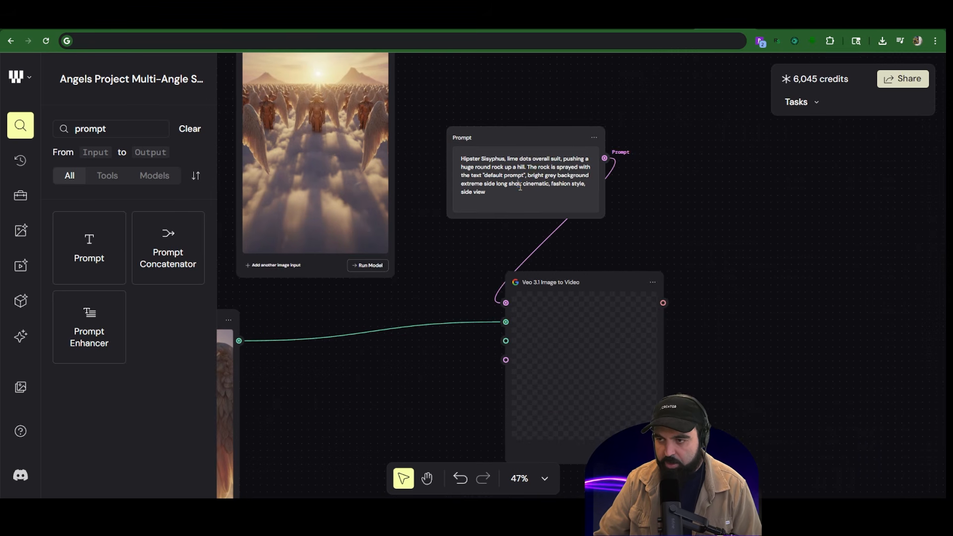
# Step: Replace the default text in the Prompt node with "zoom in shot towards the angel behind the wings."
pyautogui.scroll(-3, 414, 325)
pyautogui.moveTo(376, 357)
pyautogui.mouseDown()
pyautogui.moveTo(480, 339)
pyautogui.moveTo(367, 364)
pyautogui.mouseUp()
pyautogui.moveTo(357, 366); pyautogui.dragTo(502, 329)
pyautogui.scroll(3, 408, 370)
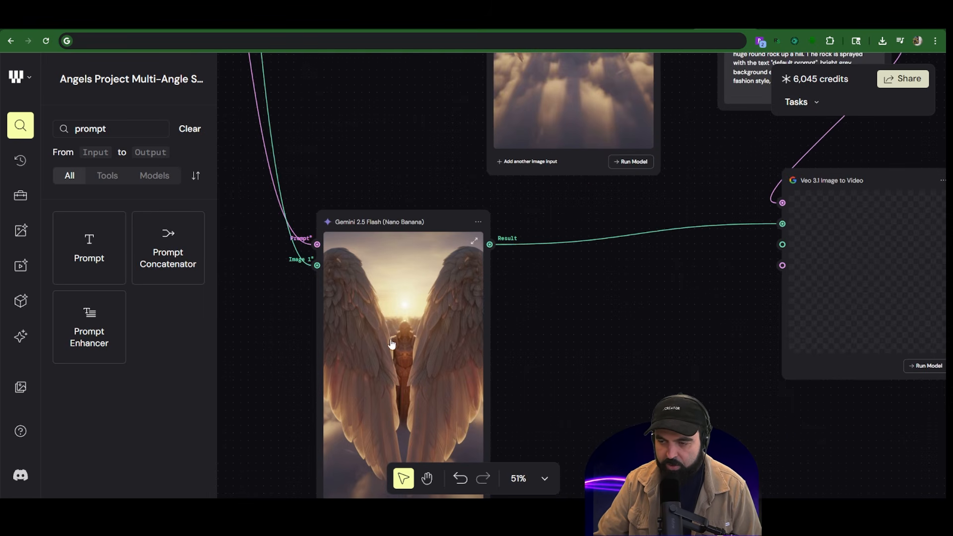
pyautogui.scroll(-2, 615, 343)
pyautogui.moveTo(660, 300); pyautogui.dragTo(489, 364)
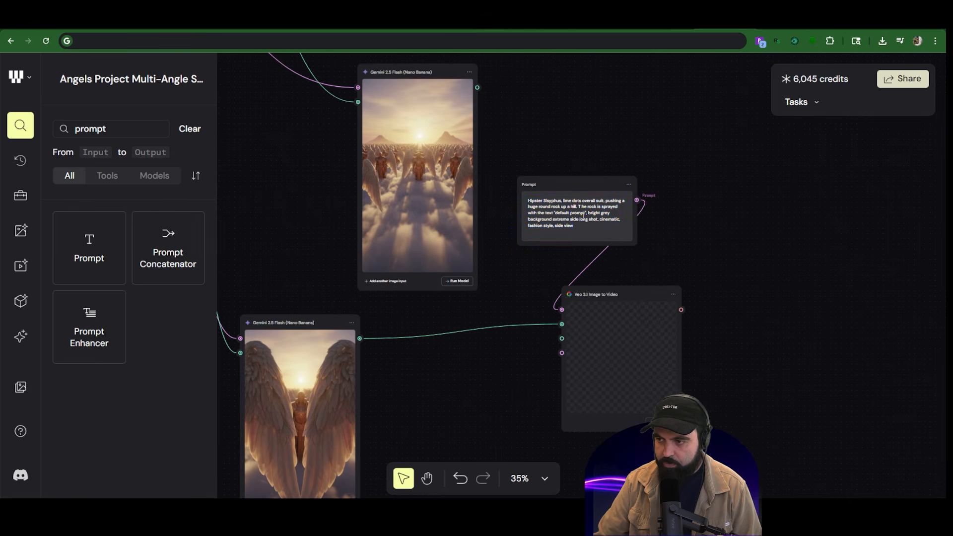
pyautogui.write('zoom in shot')
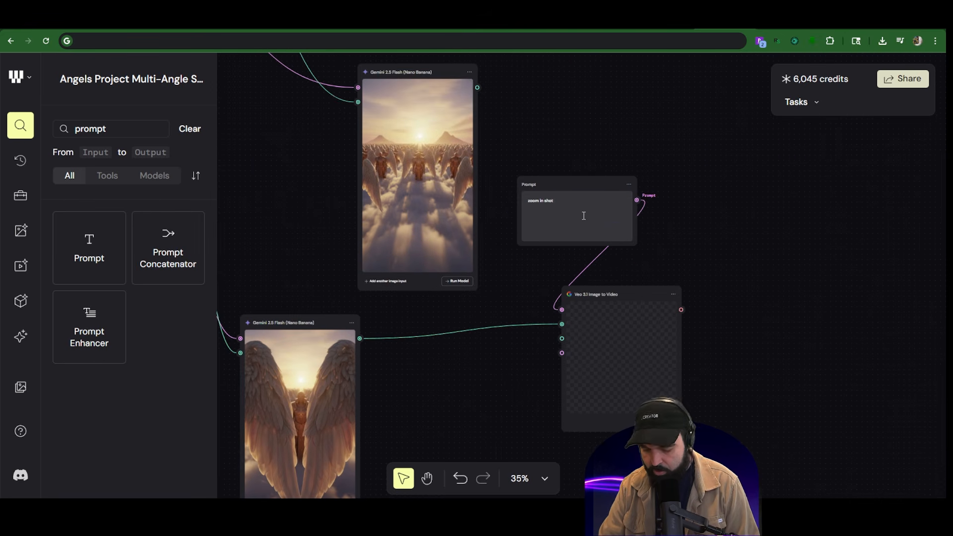
pyautogui.write(' towards r')
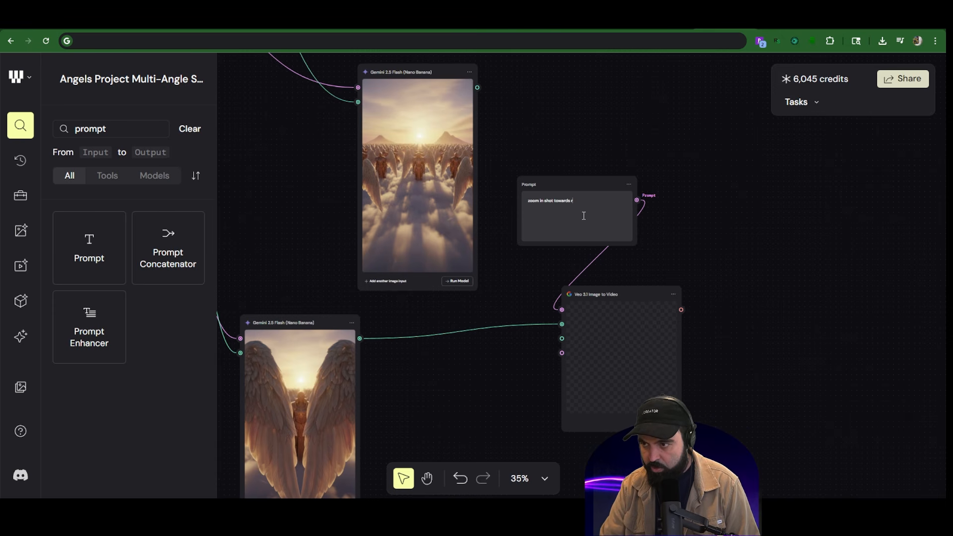
pyautogui.write('he angel nbe')
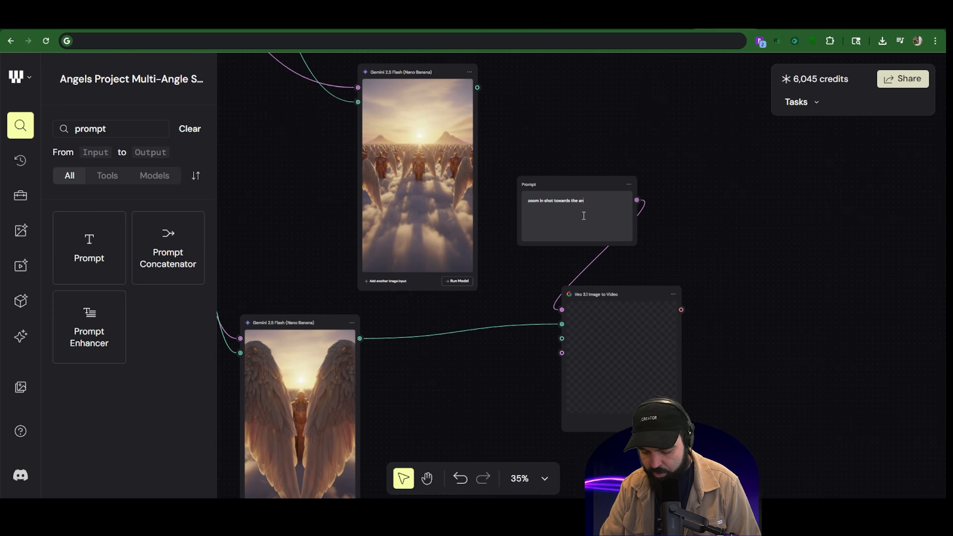
pyautogui.press('BackSpace')
pyautogui.press('BackSpace')
pyautogui.press('BackSpace')
pyautogui.write('be')
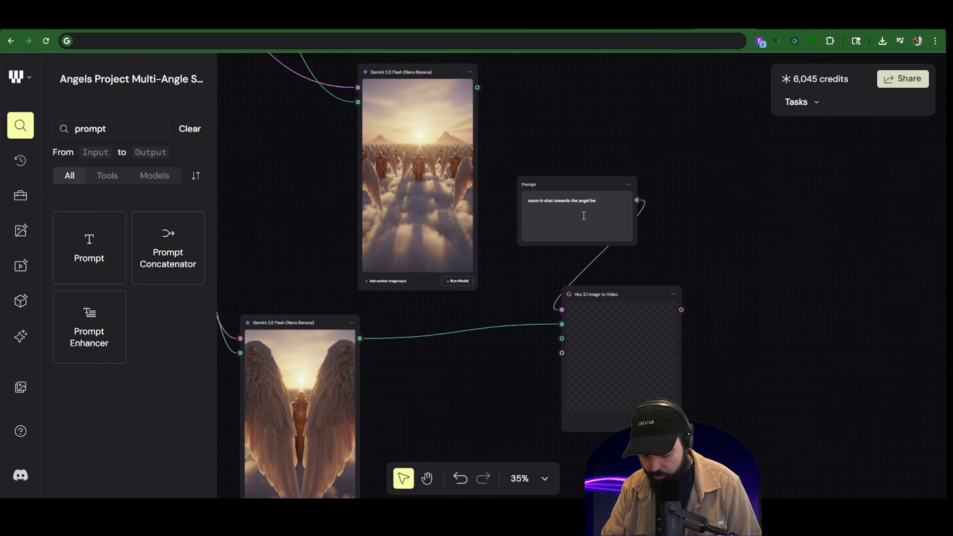
pyautogui.write('hind the')
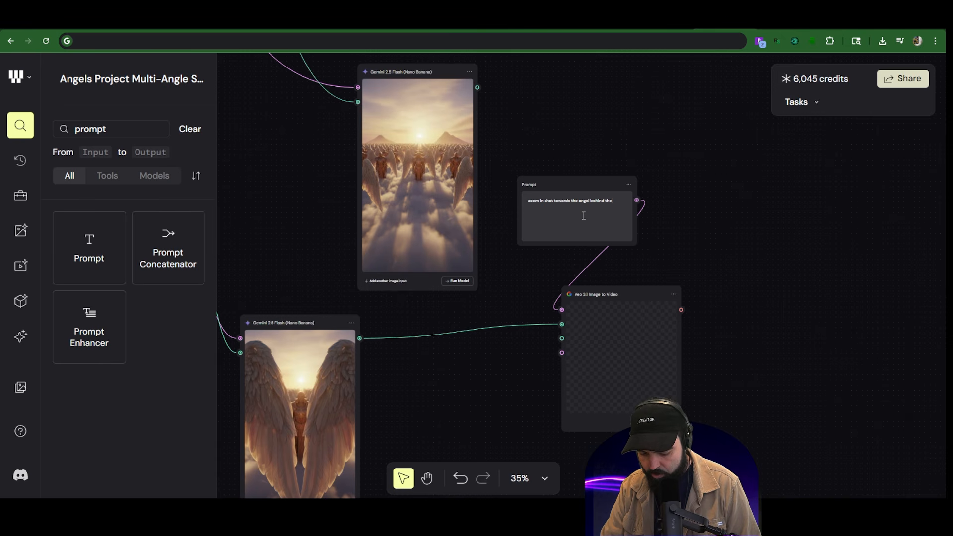
pyautogui.write(' wings.')
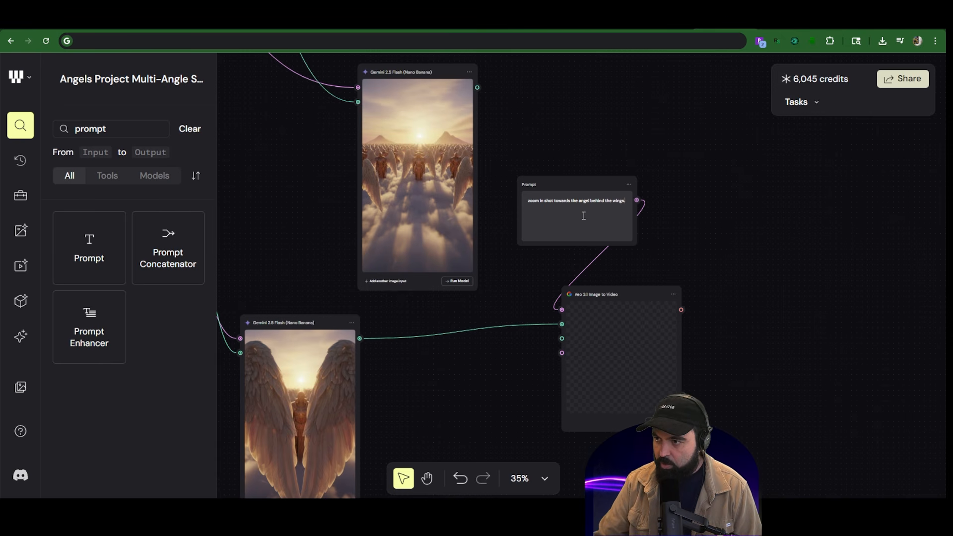
# Step: Check the generation settings of the Veo 3.1 Image to Video node, including model type, aspect ratio, duration and resolution
pyautogui.click(608, 293)
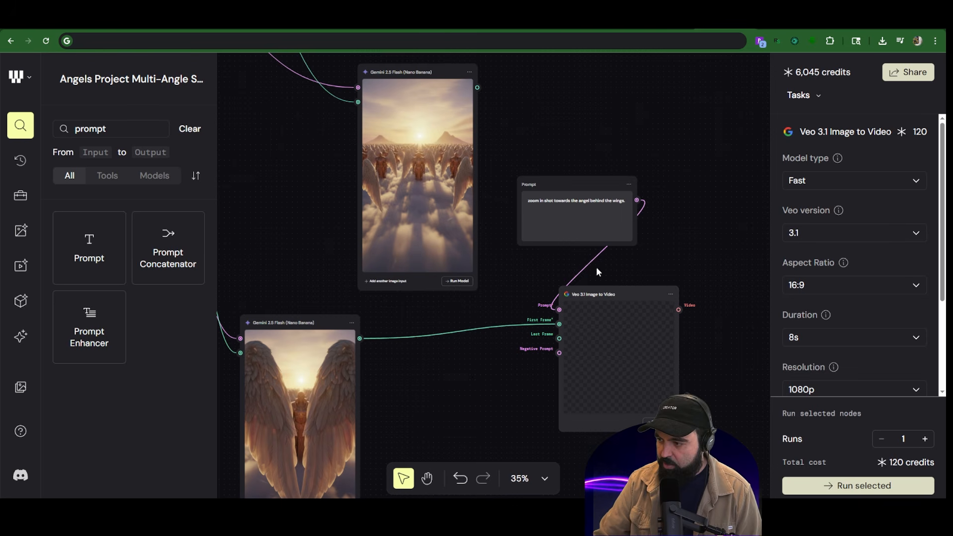
pyautogui.scroll(3, 658, 384)
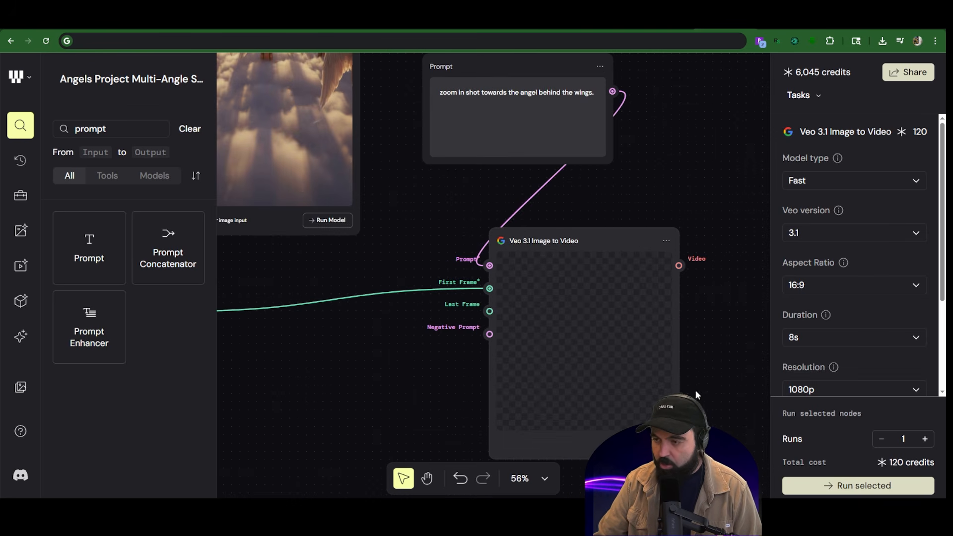
pyautogui.scroll(-4, 598, 281)
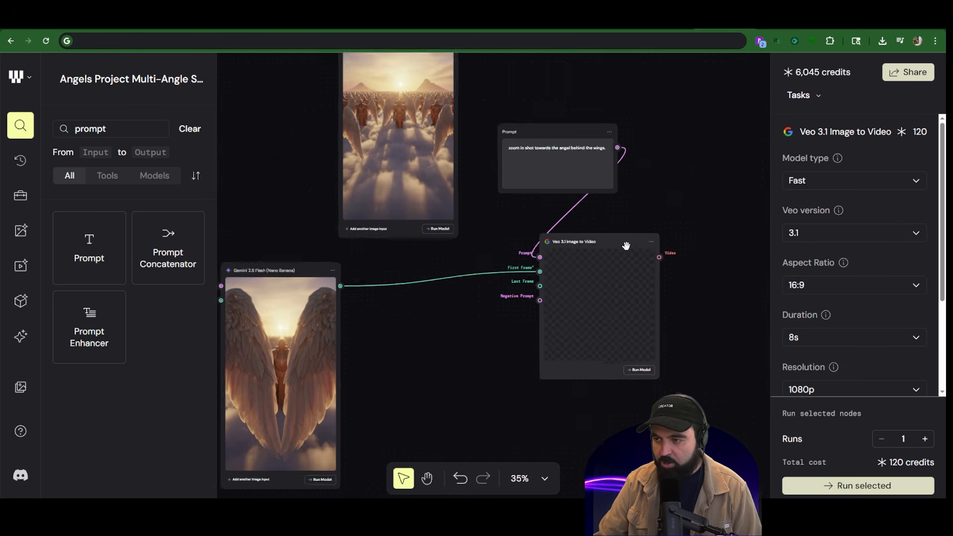
pyautogui.click(679, 377)
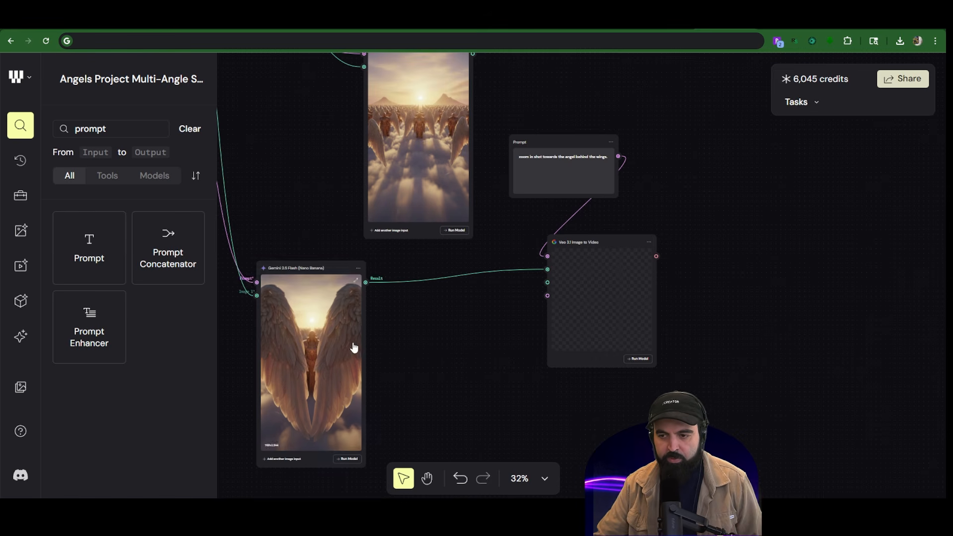
# Step: Examine the wings close-up image, the zoom-in prompt and their connections to the Veo 3.1 Image to Video node
pyautogui.scroll(5, 337, 345)
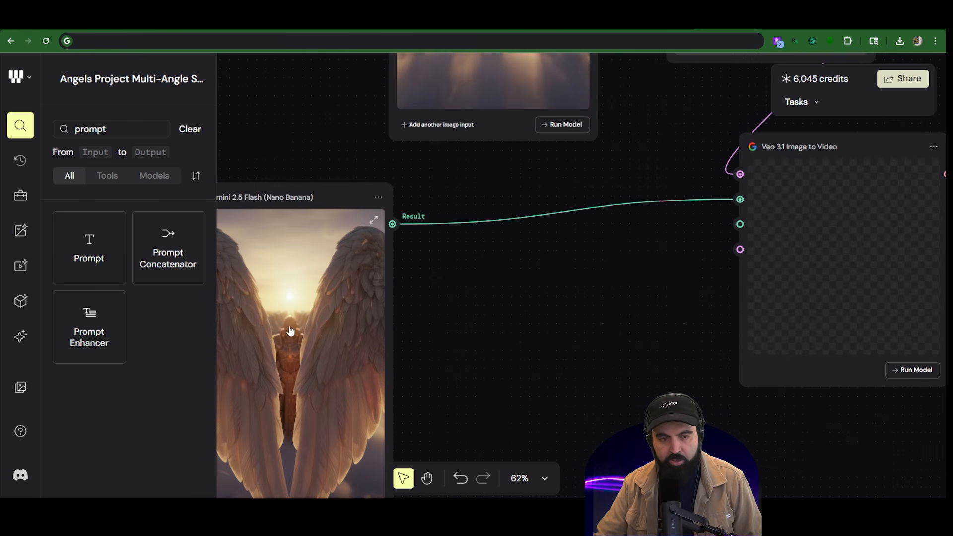
pyautogui.scroll(-3, 685, 273)
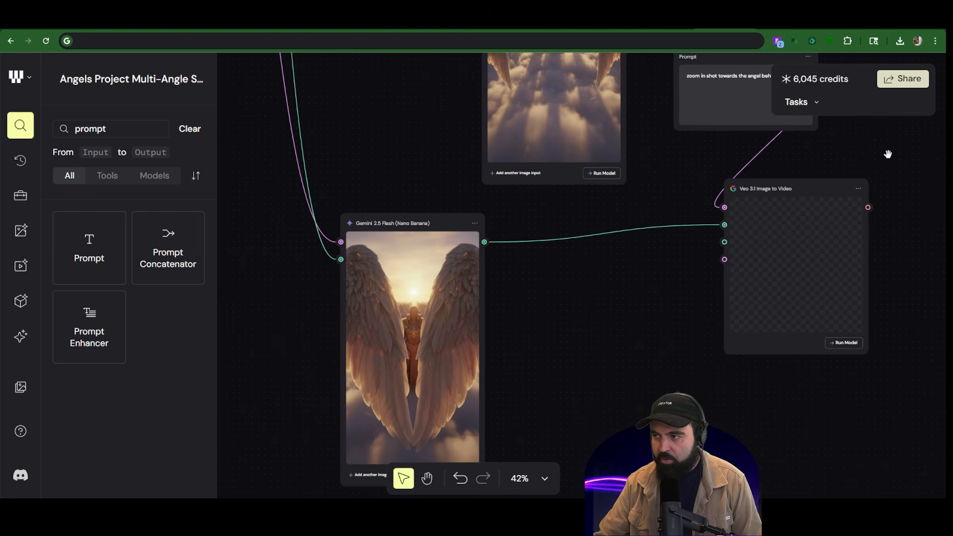
pyautogui.moveTo(887, 153); pyautogui.dragTo(600, 266)
pyautogui.scroll(3, 484, 235)
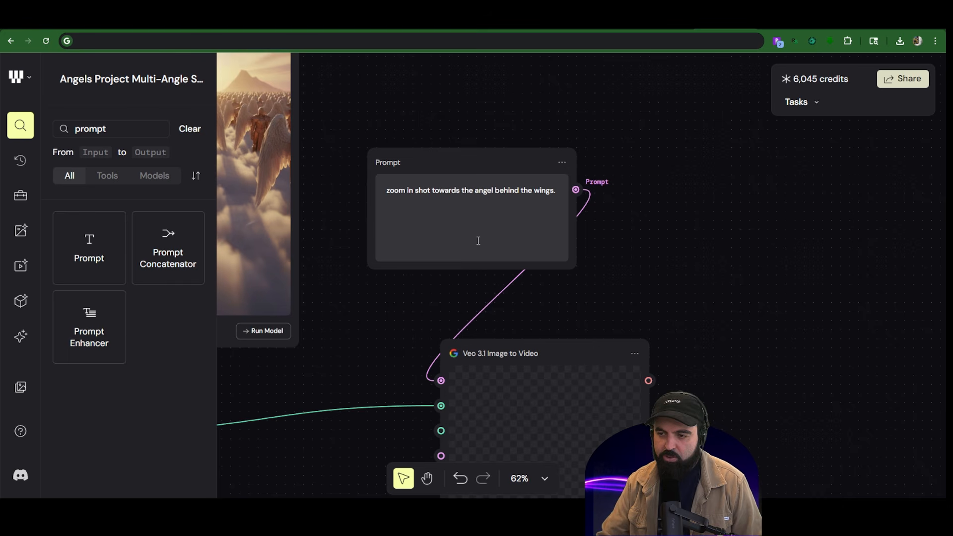
pyautogui.scroll(-5, 478, 240)
pyautogui.hscroll(-5, 389, 327)
pyautogui.scroll(-3, 389, 327)
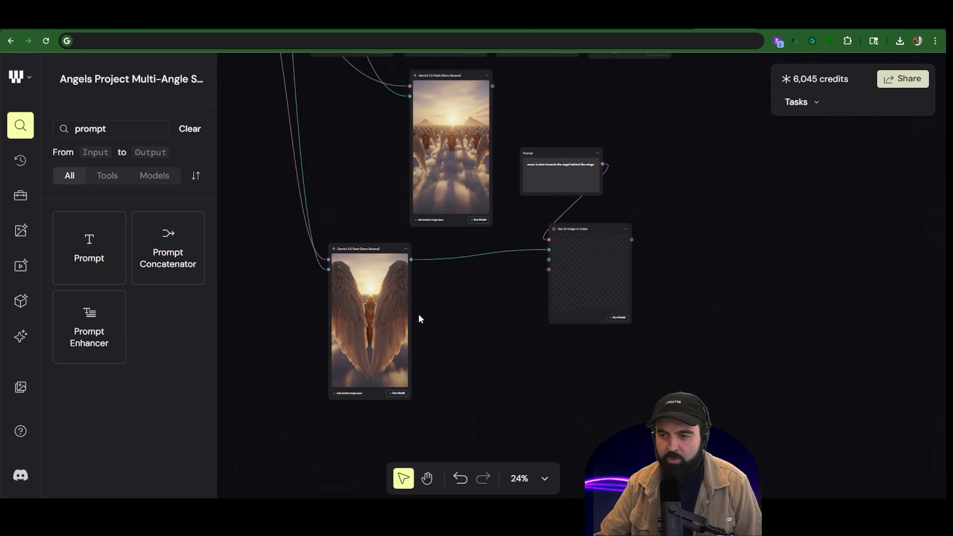
pyautogui.scroll(4, 420, 318)
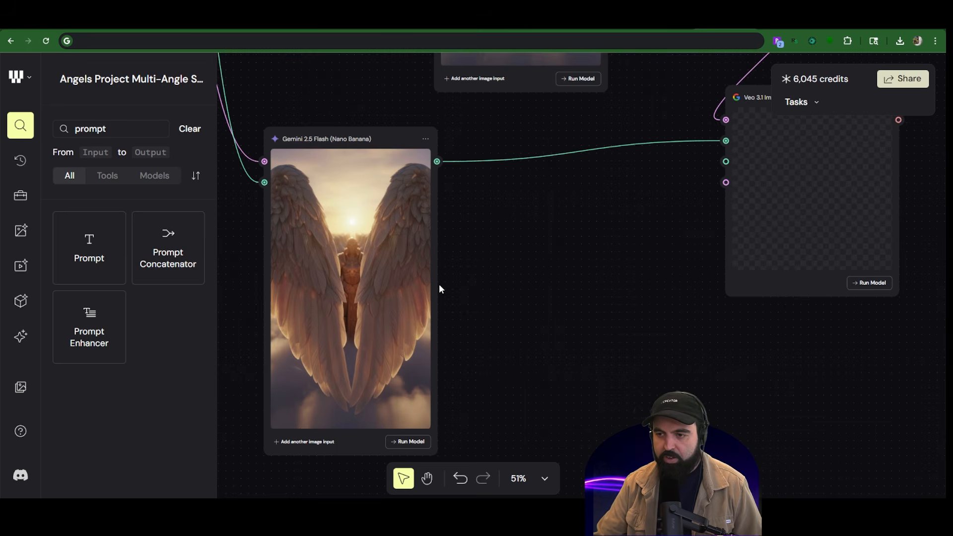
pyautogui.scroll(-3, 439, 286)
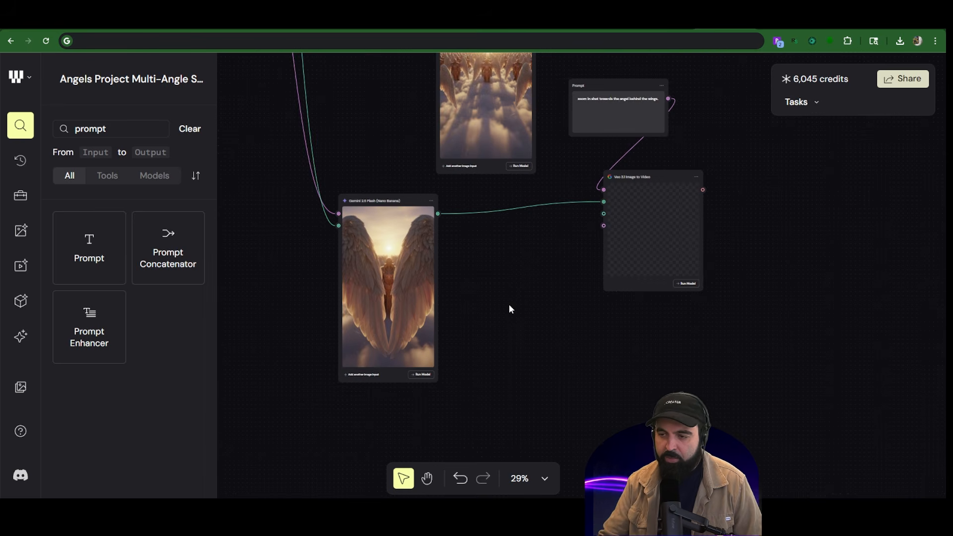
pyautogui.scroll(1, 517, 306)
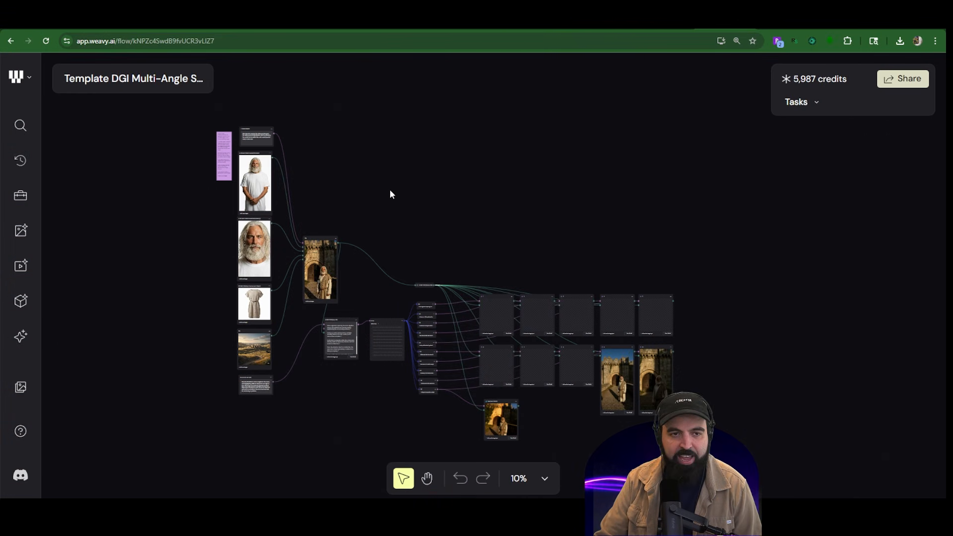
# Step: Look over the Template DGI Multi-Angle workflow, from the master reference image to the rows of image nodes
pyautogui.scroll(5, 385, 179)
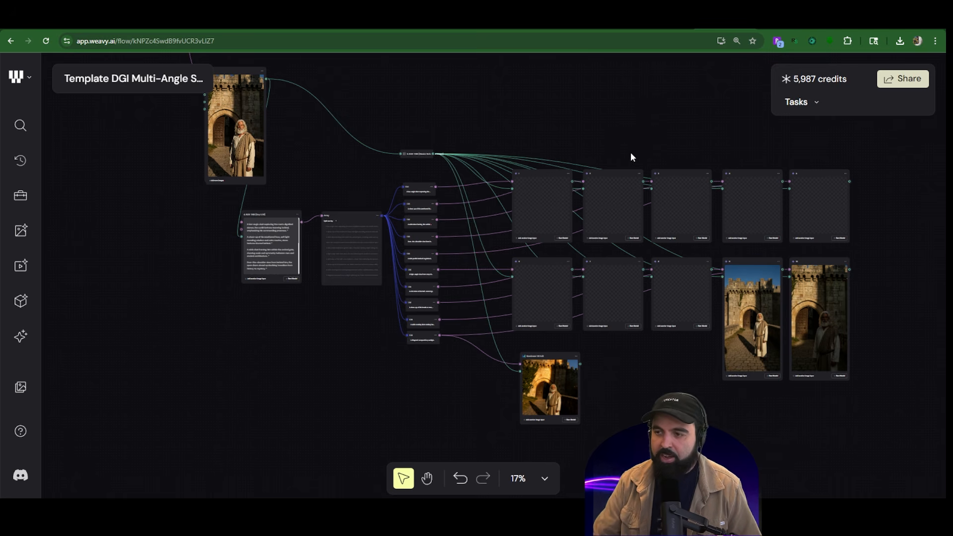
pyautogui.scroll(-2, 632, 159)
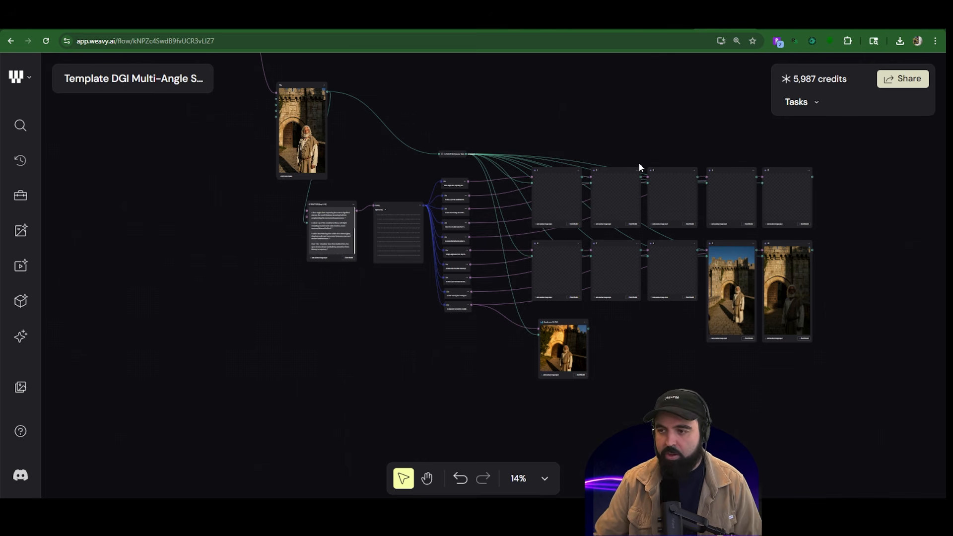
pyautogui.scroll(-1, 638, 162)
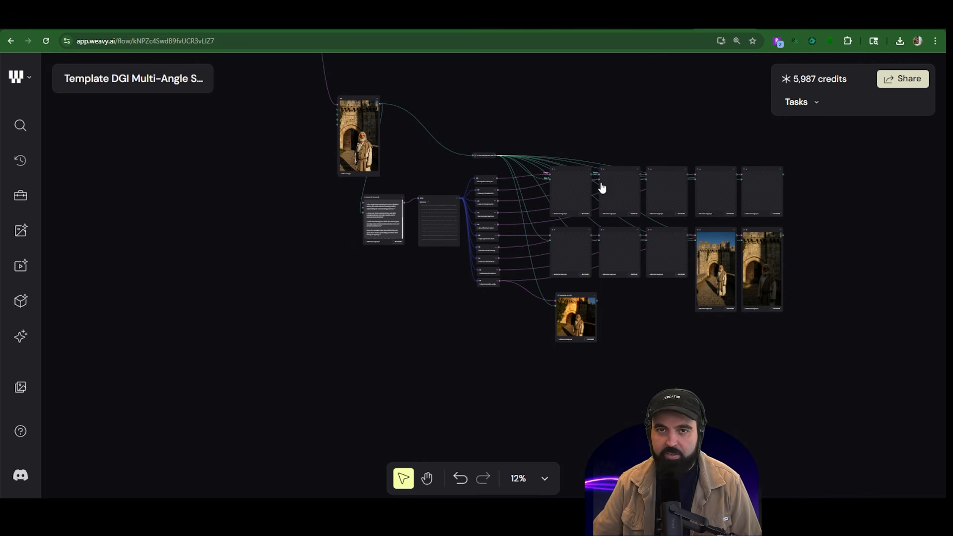